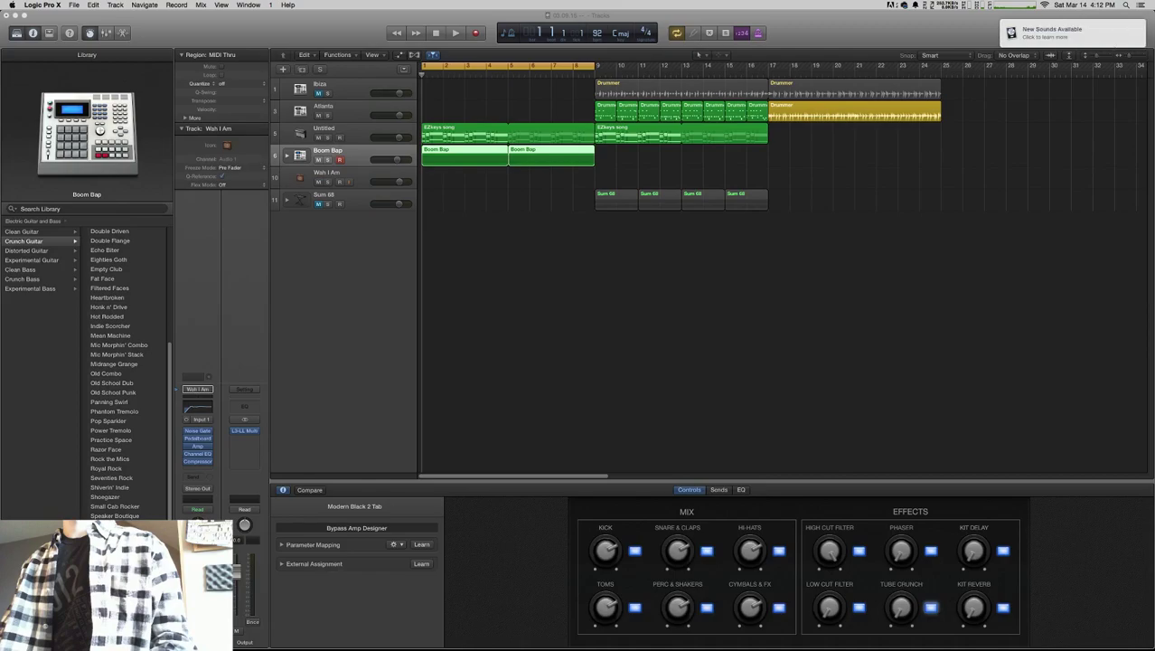
# - Switch between the open applications and quit Logic Pro X with its current project
pyautogui.press('super+Tab')
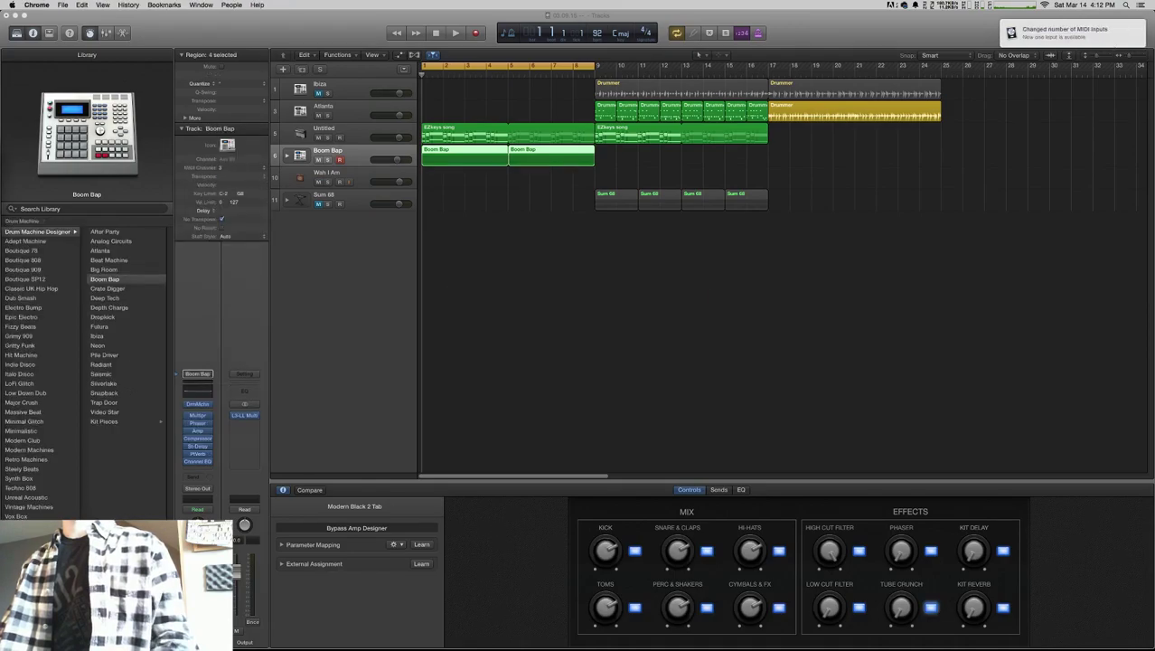
pyautogui.press('super+Tab')
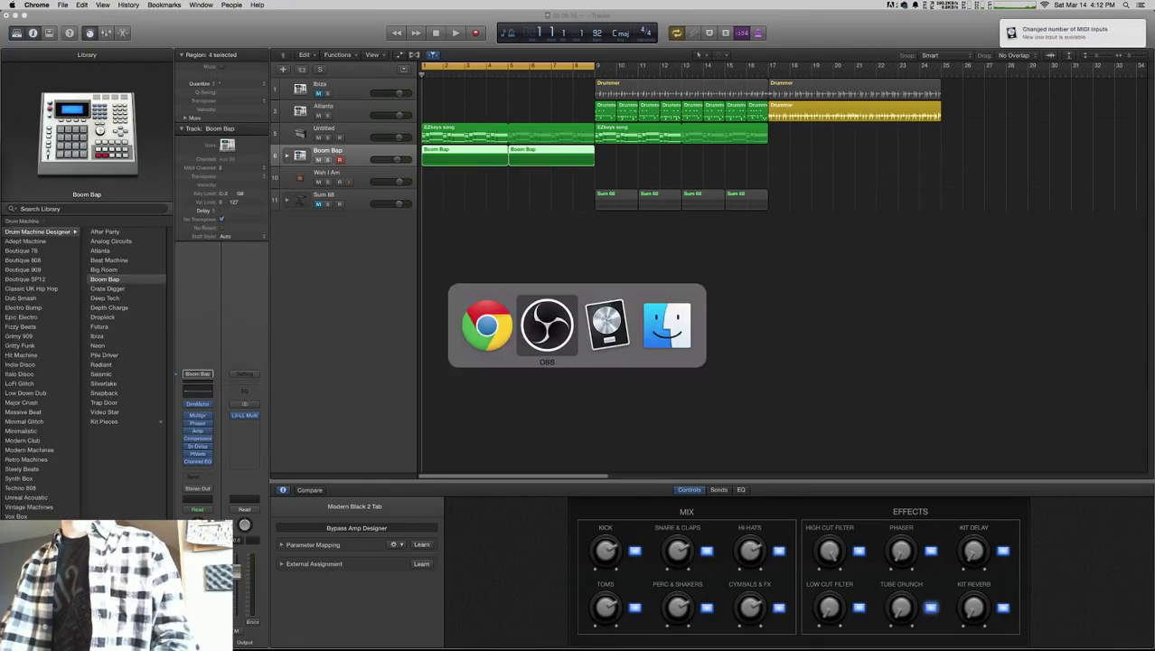
pyautogui.press('super+Tab')
pyautogui.click(712, 291)
pyautogui.press('super+q')
pyautogui.press('Return')
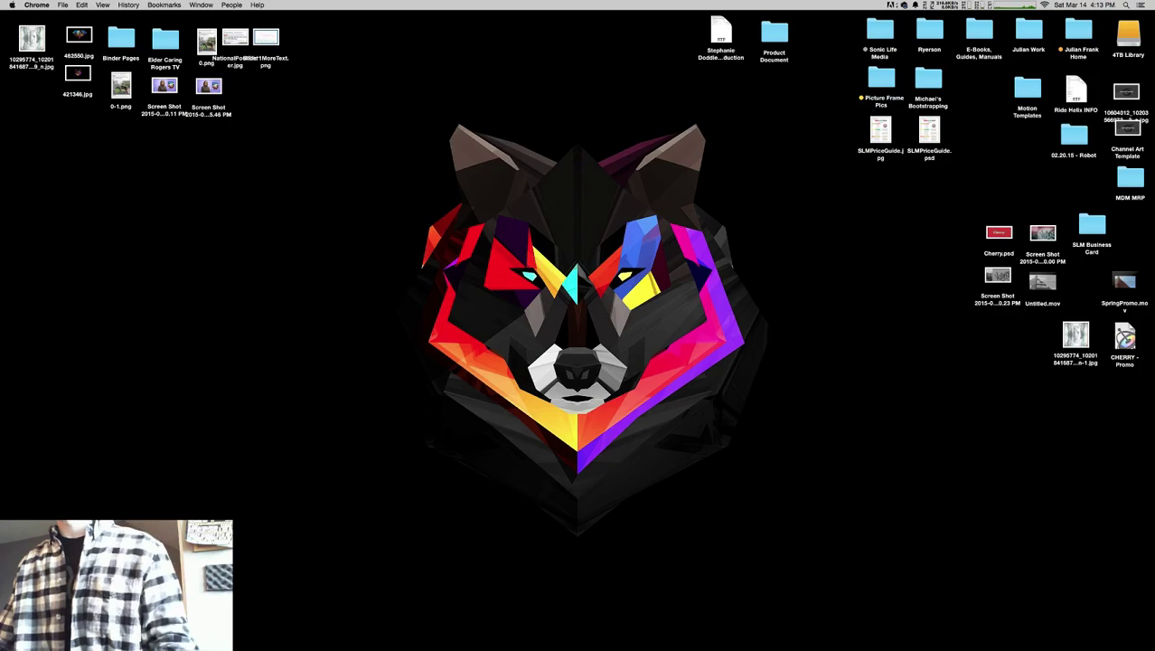
# - Switch to the desktop and relaunch Logic Pro X
pyautogui.press('super+Tab')
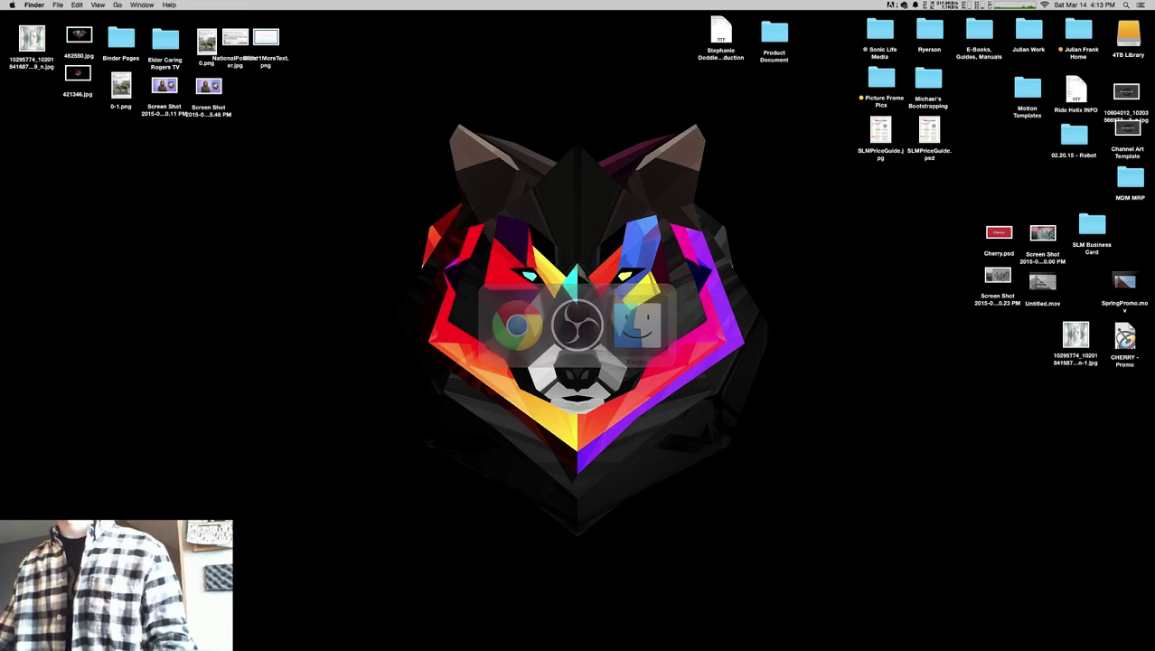
pyautogui.click(432, 630)
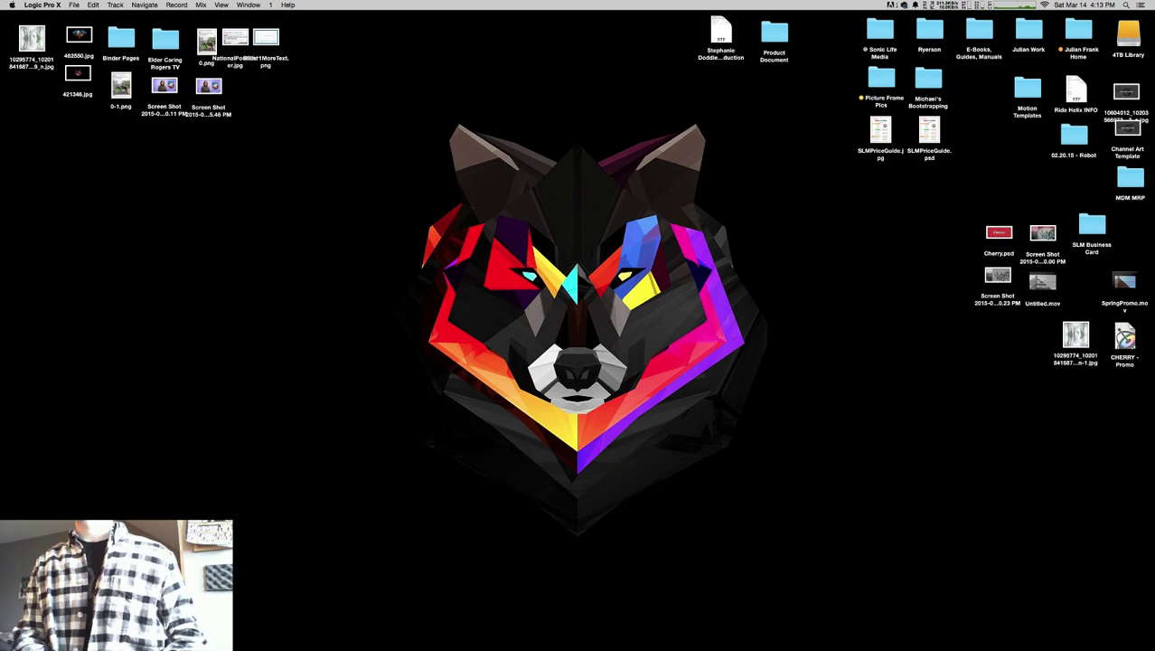
pyautogui.press('Up')
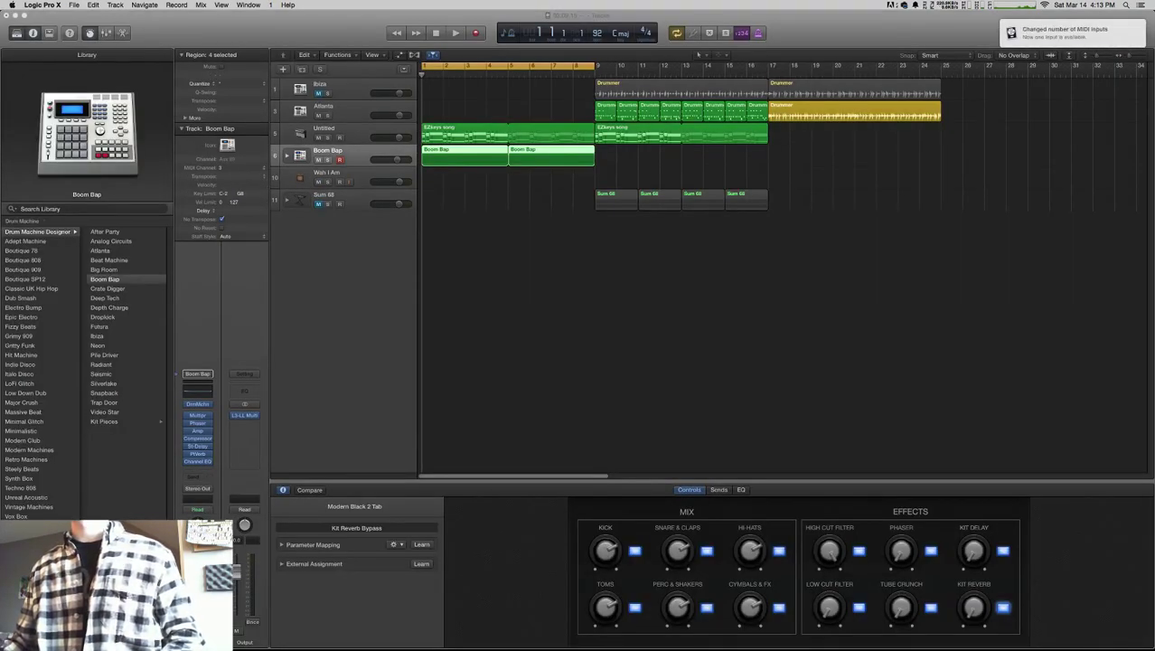
# - Close the reopened project and create a new empty project
pyautogui.press('super+alt+w')
pyautogui.click(75, 4)
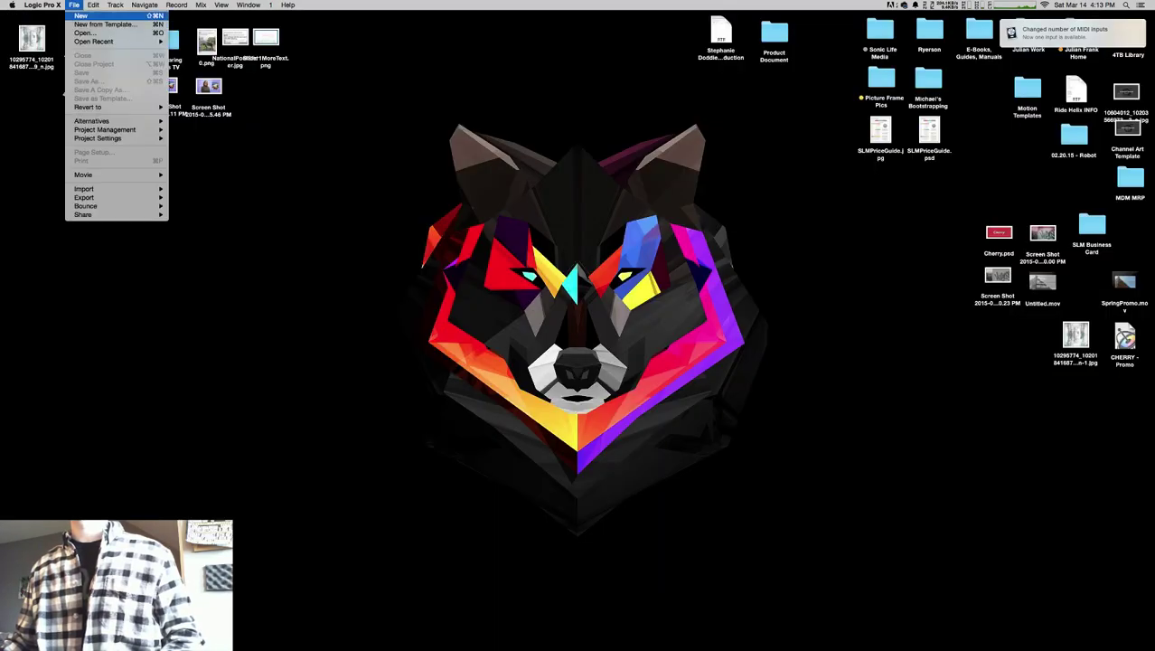
pyautogui.click(84, 16)
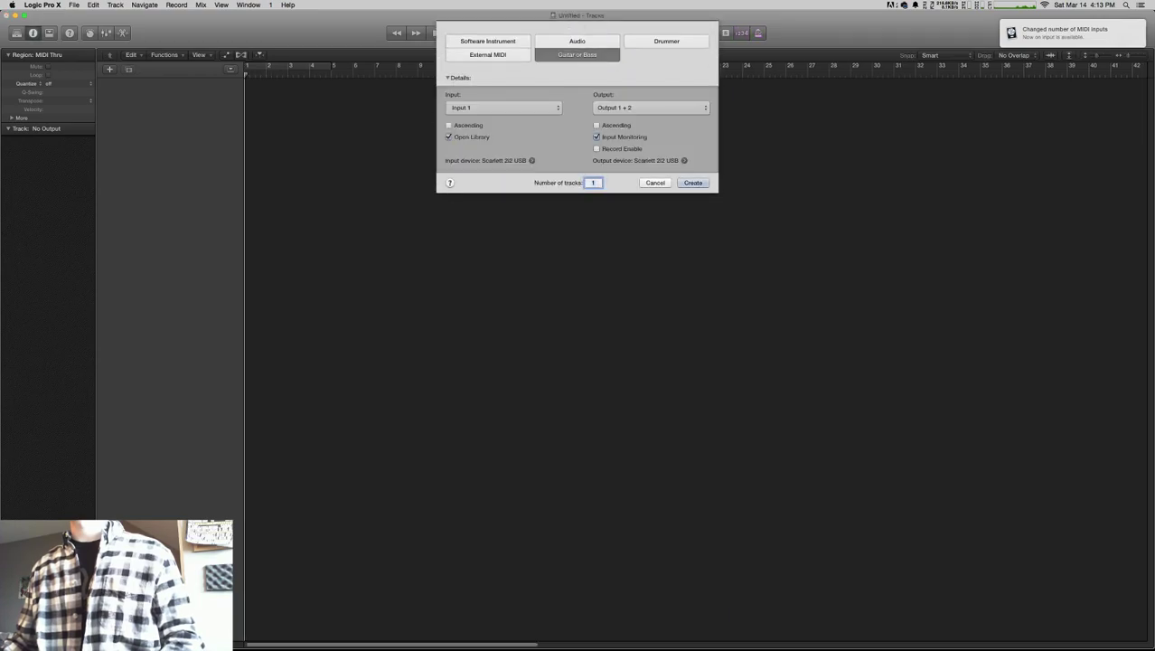
# - Add one software instrument track without the Musical Typing keyboard and enlarge the track's height
pyautogui.click(487, 41)
pyautogui.click(692, 155)
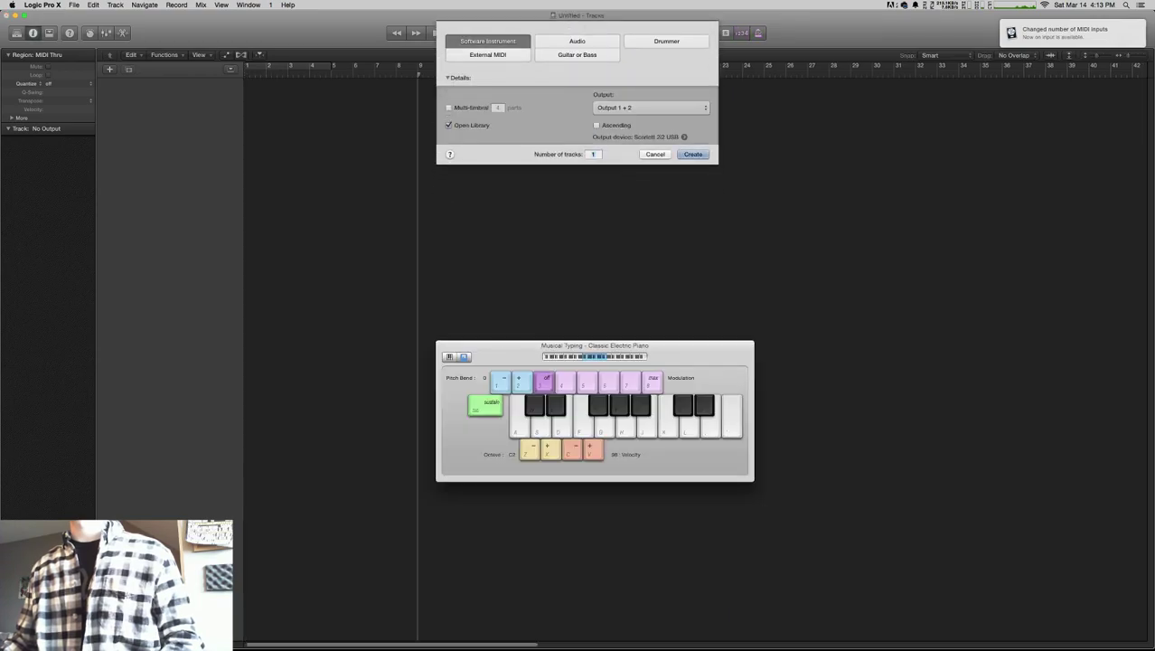
pyautogui.press('super+k')
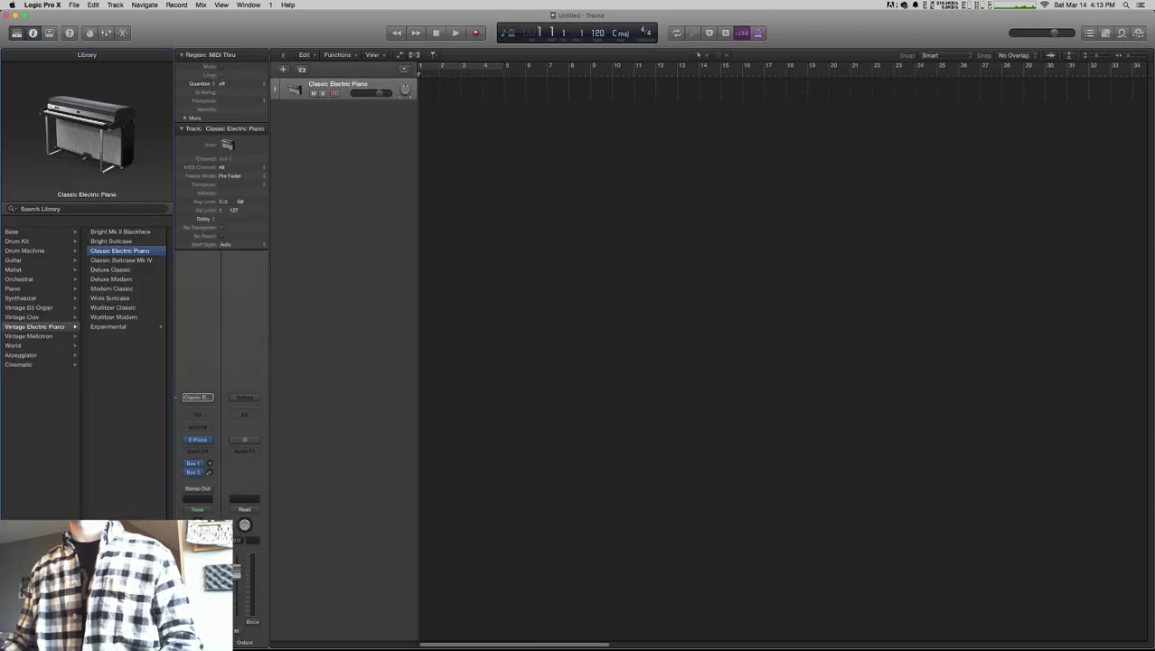
pyautogui.moveTo(286, 98); pyautogui.dragTo(302, 195)
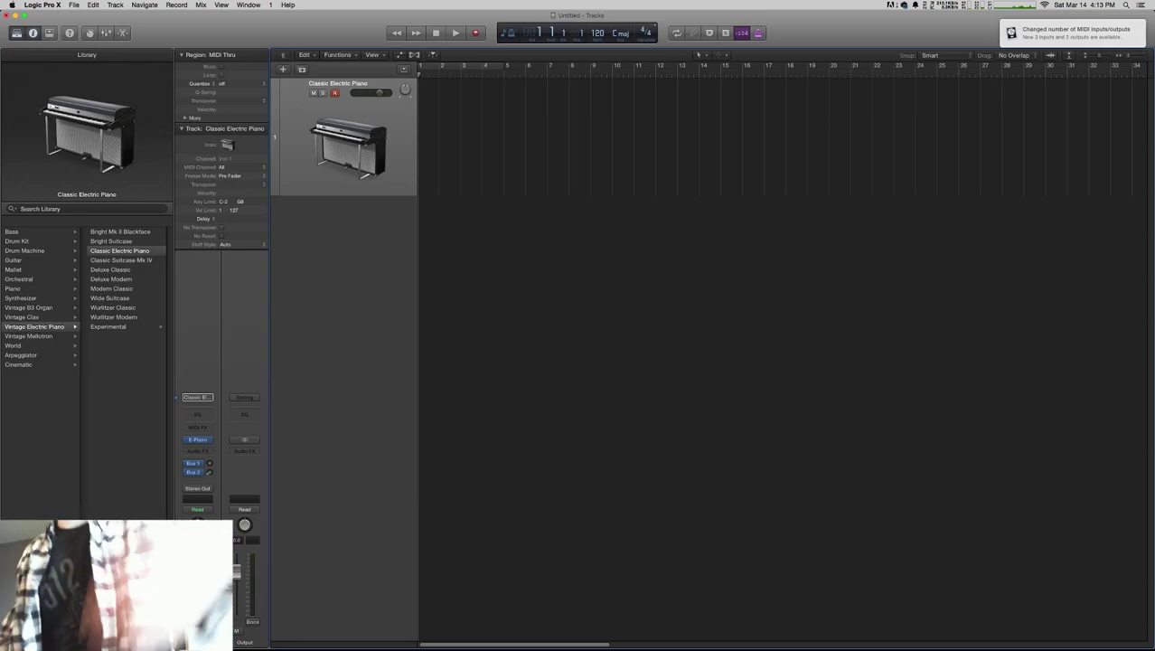
# - Save the project as "03.14.15 - Twitch TV Session" on the OSXSCRATCH drive
pyautogui.press('super+Tab')
pyautogui.press('super+Tab')
pyautogui.press('super+w')
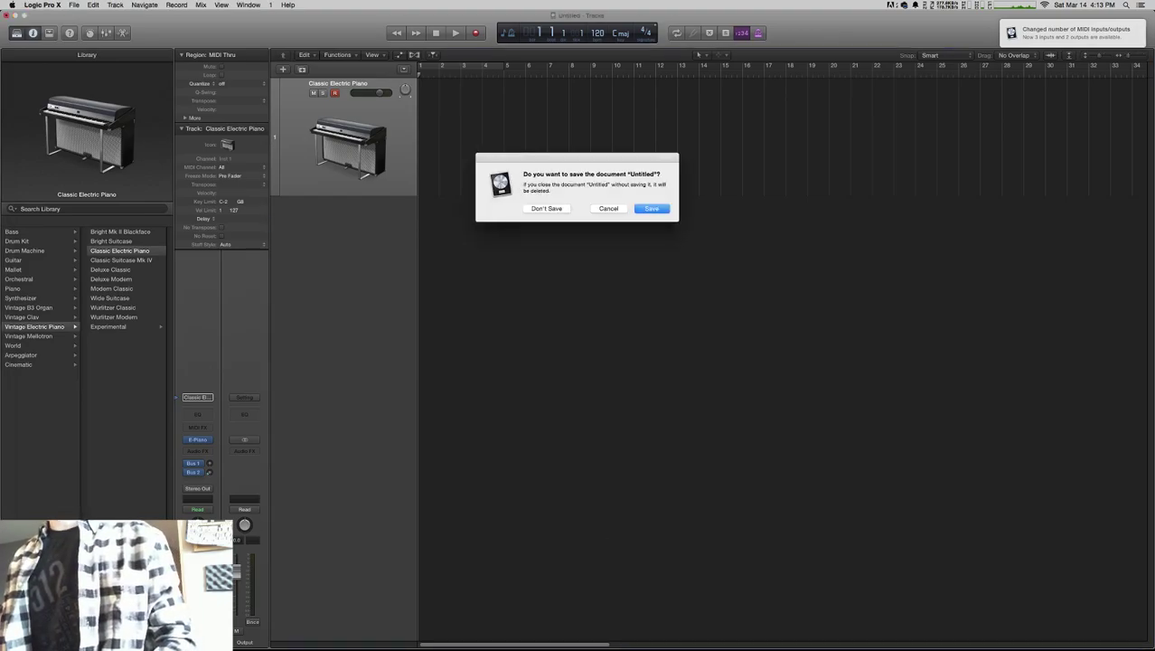
pyautogui.press('Escape')
pyautogui.press('super+s')
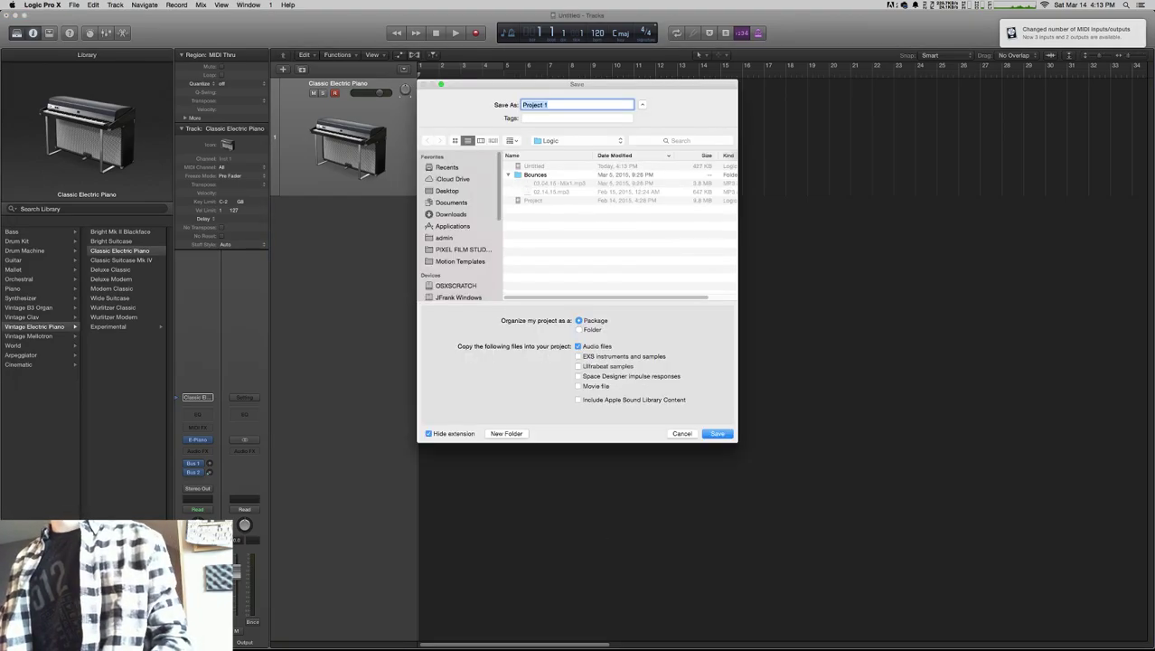
pyautogui.click(455, 181)
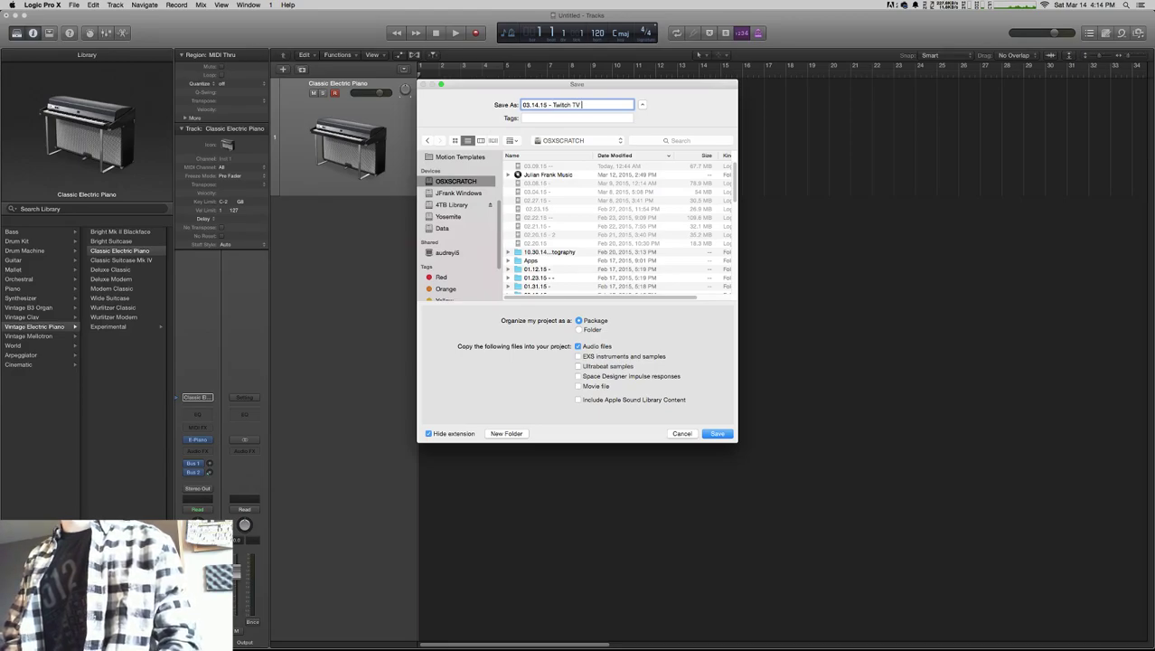
pyautogui.press('Return')
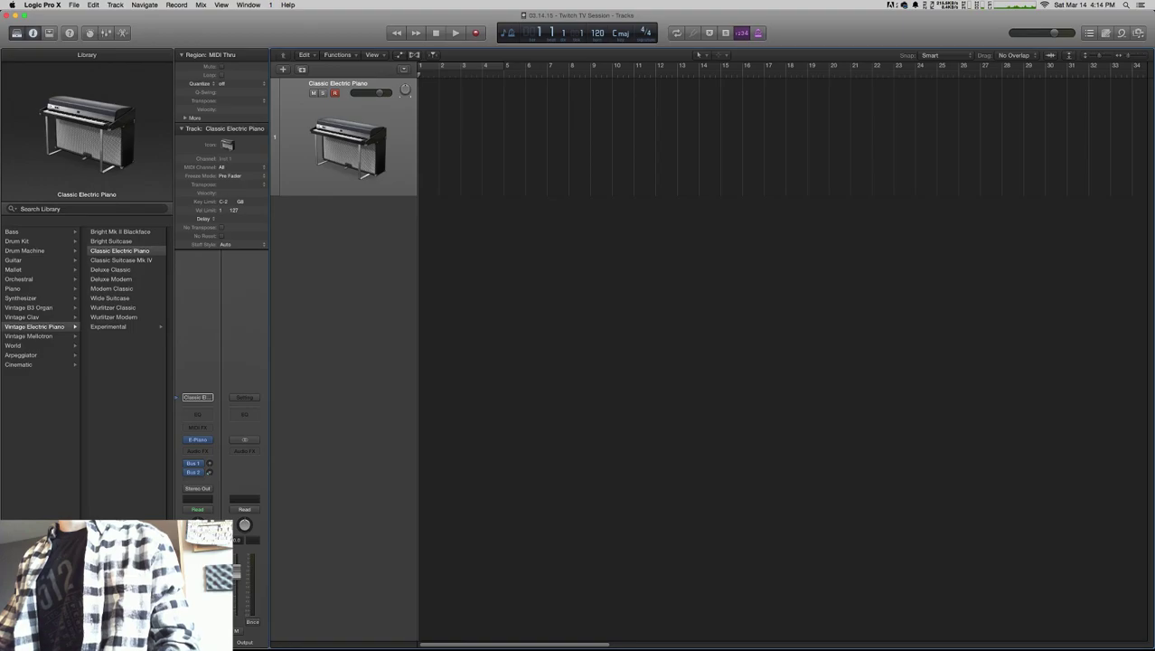
# - Turn on cycling for the first eight bars and play the project at a tempo of 125
pyautogui.press('c')
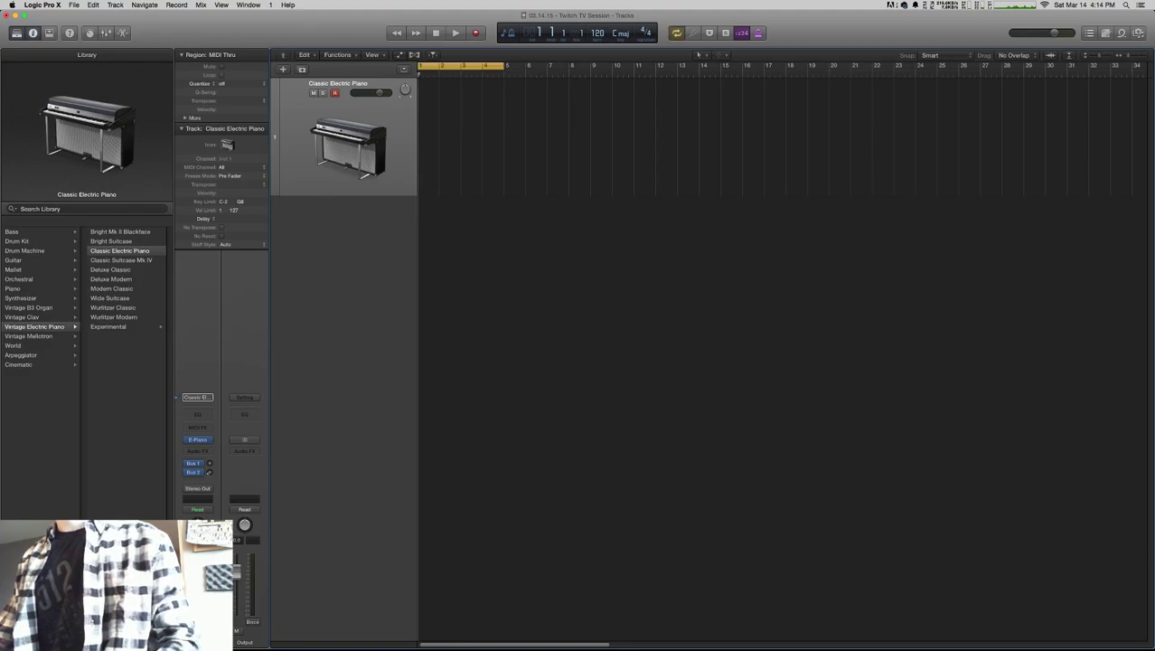
pyautogui.moveTo(503, 66); pyautogui.dragTo(591, 66)
pyautogui.press('space')
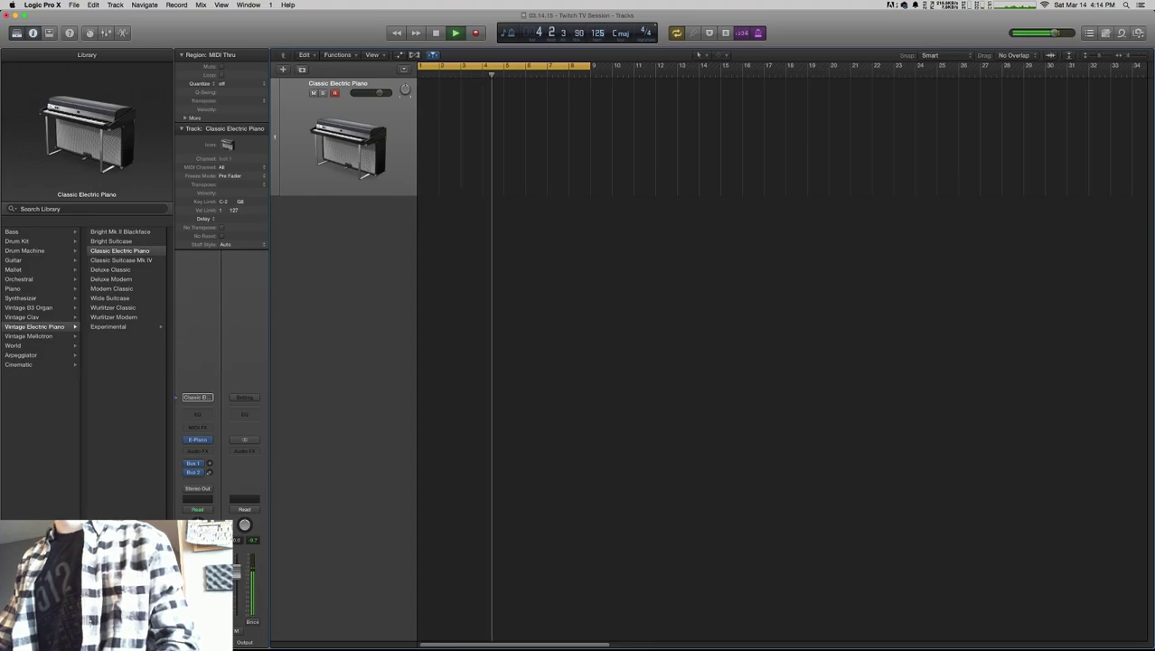
pyautogui.press('super+s')
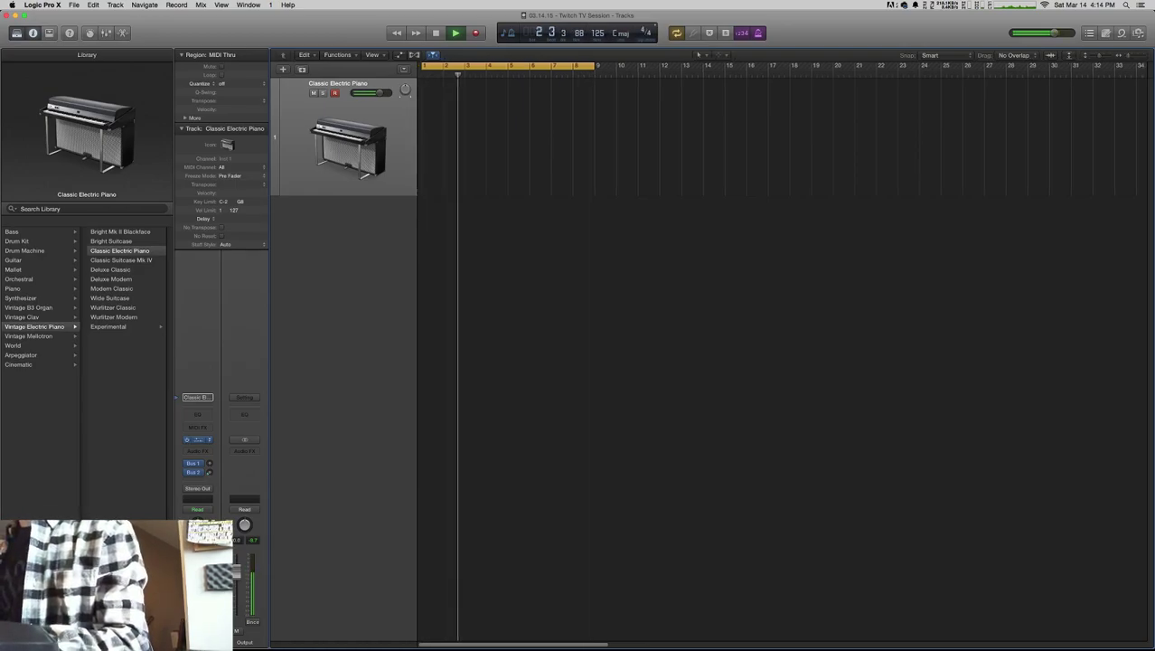
# - Replace the track's Vintage Electric Piano instrument with the EZkeys plug-in
pyautogui.click(195, 396)
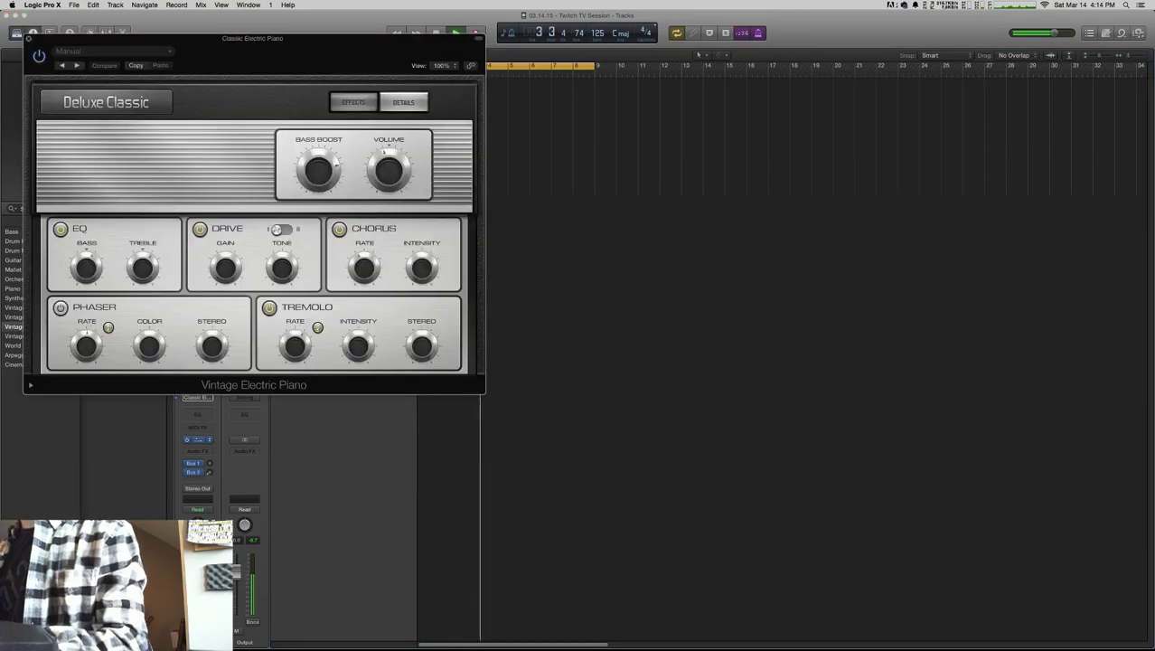
pyautogui.click(209, 397)
pyautogui.moveTo(257, 611)
pyautogui.moveTo(305, 619)
pyautogui.moveTo(360, 619)
pyautogui.click(409, 619)
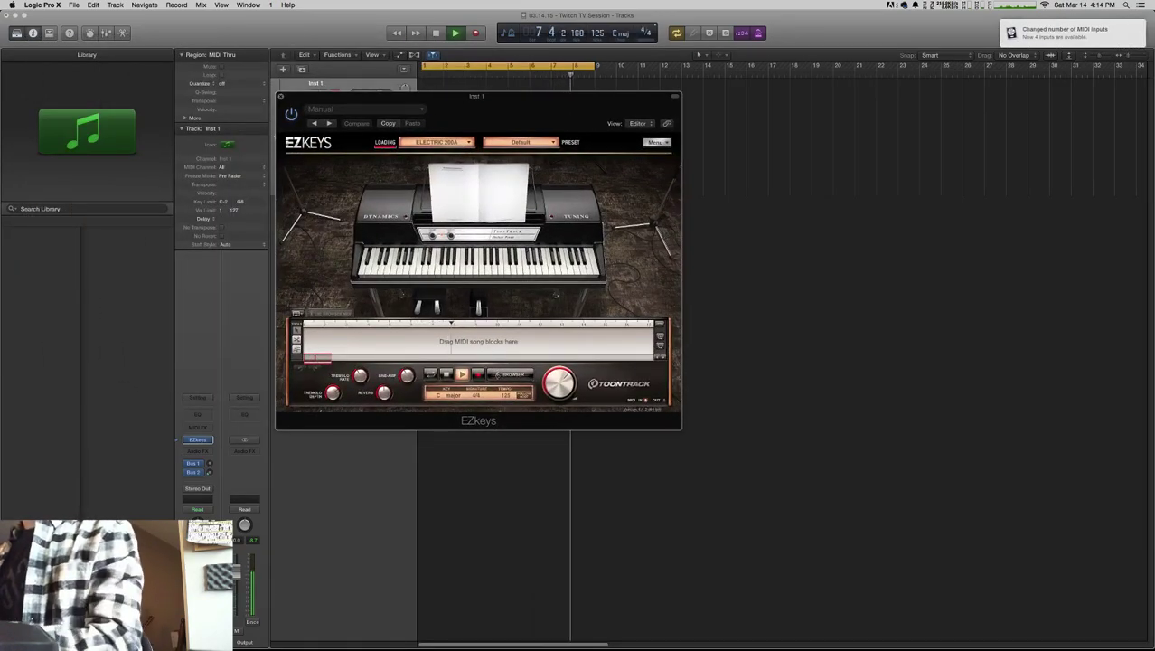
# - Keep the Electric 200A library in EZkeys and load the Dirty Small Amp 1 preset
pyautogui.click(437, 142)
pyautogui.click(436, 142)
pyautogui.click(521, 142)
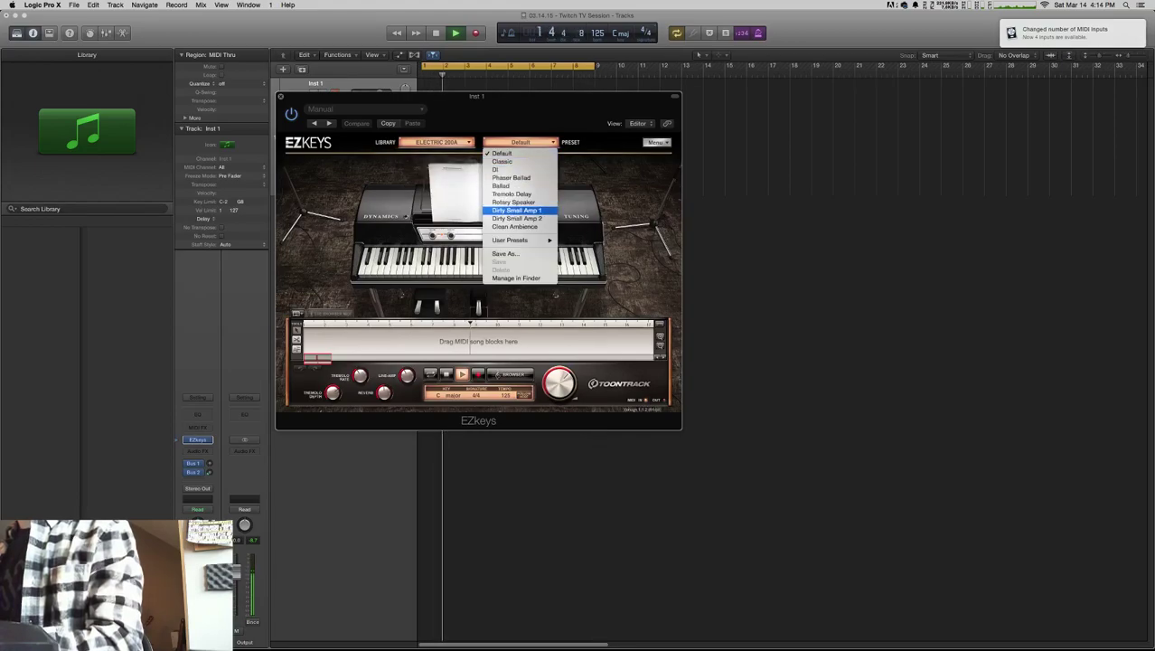
pyautogui.click(515, 210)
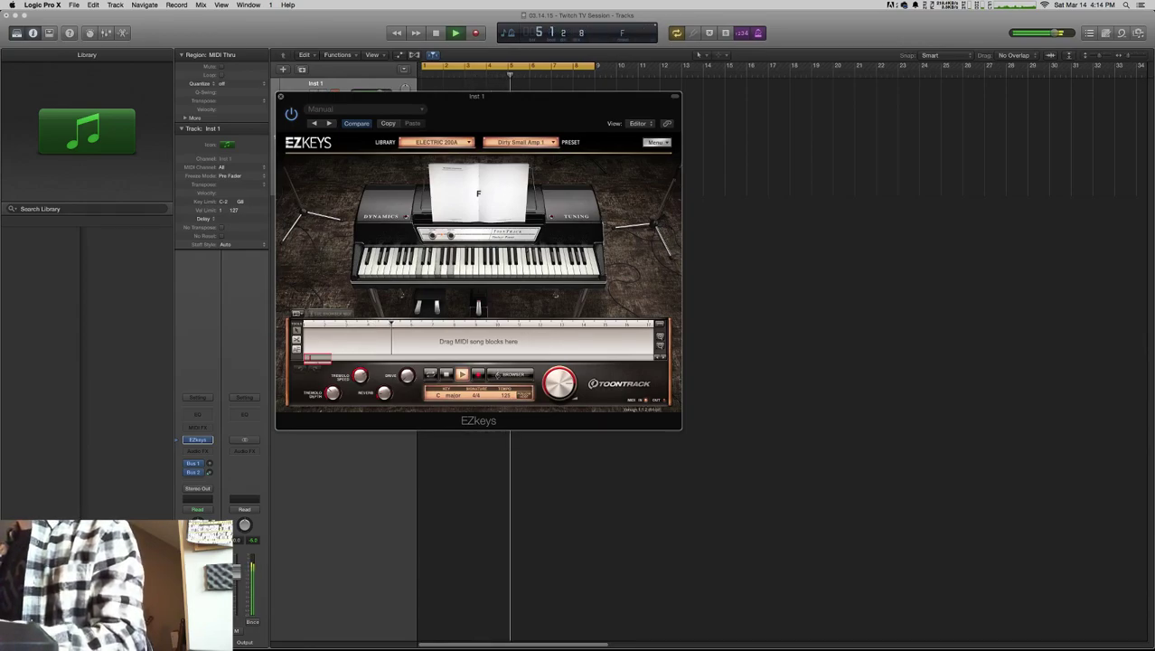
# - Set the EZkeys song key to C minor
pyautogui.click(444, 395)
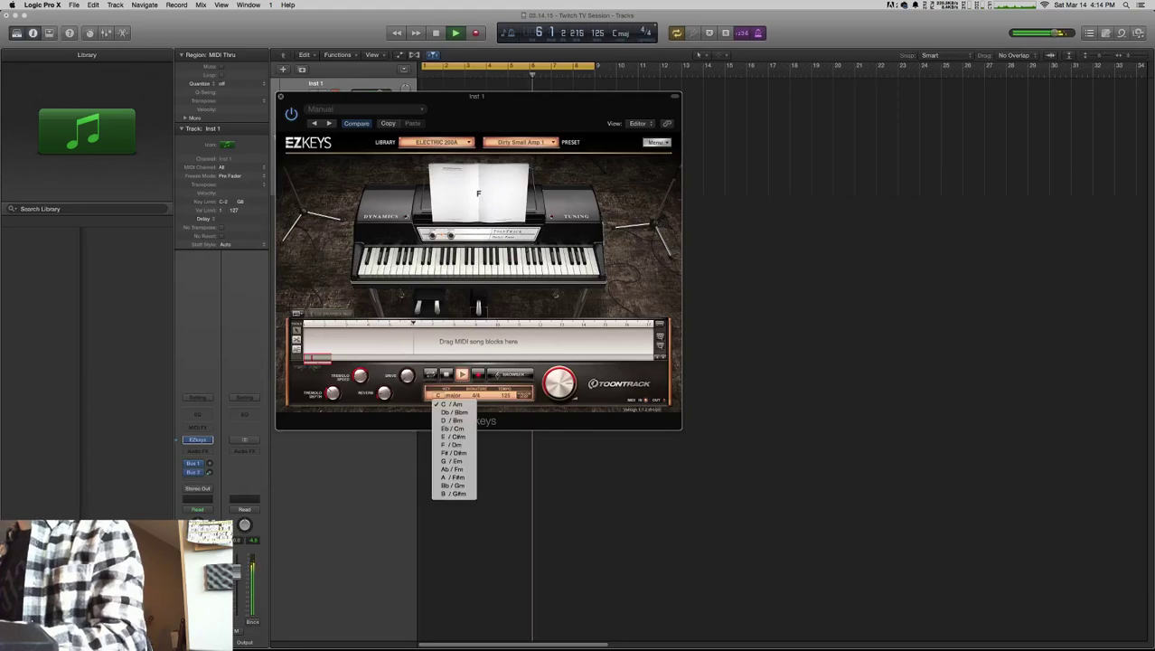
pyautogui.click(445, 397)
pyautogui.click(439, 395)
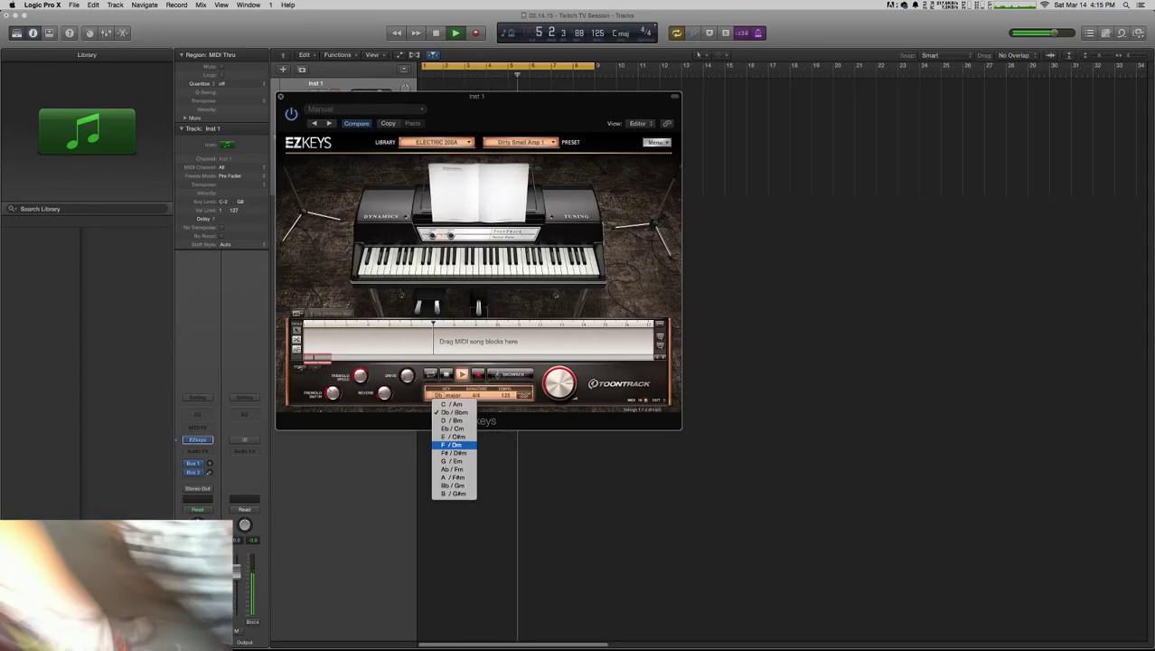
pyautogui.press('Up')
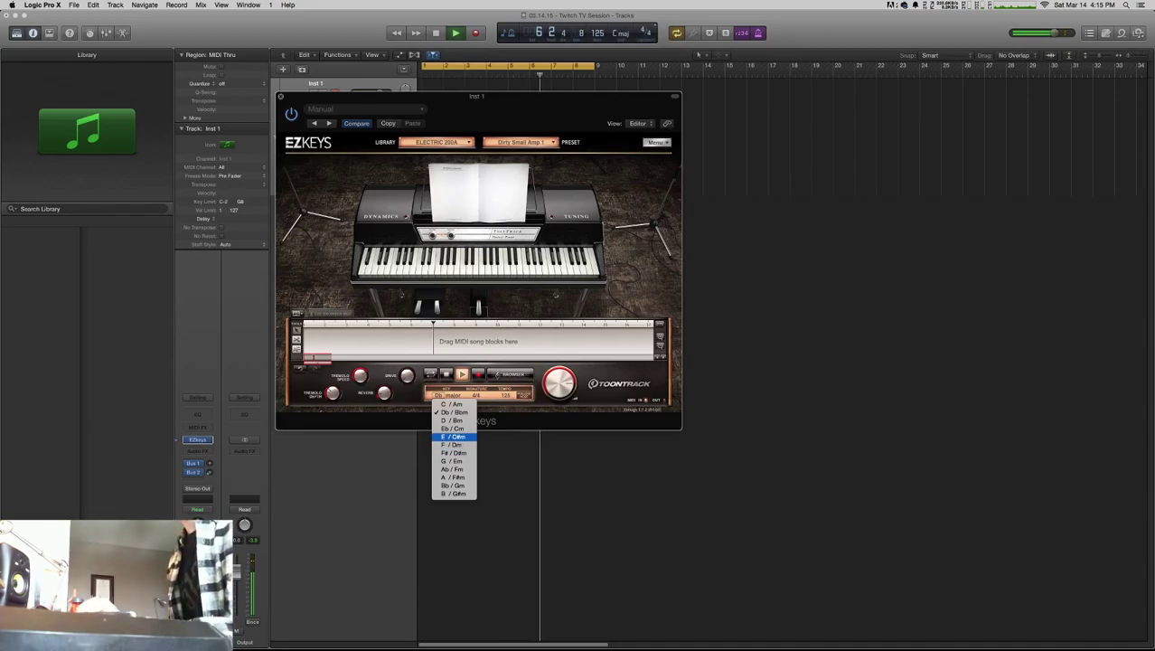
pyautogui.click(453, 437)
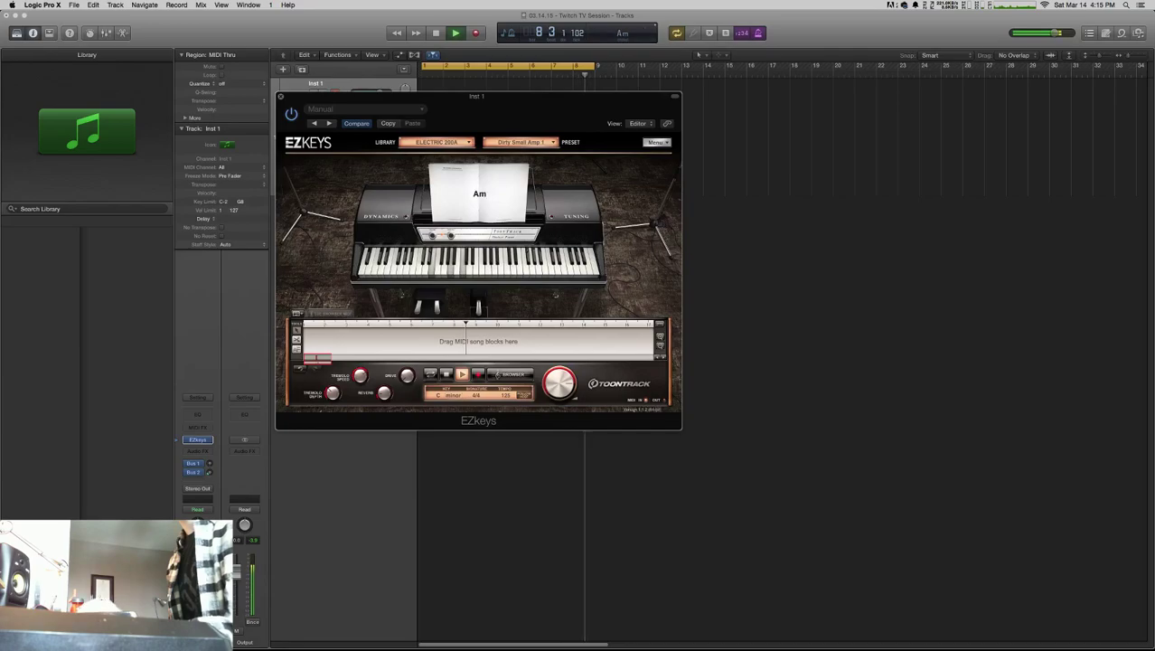
# - Stop playback, place a chord block at the start of the EZkeys song track and change its chord with the chord wheel
pyautogui.press('space')
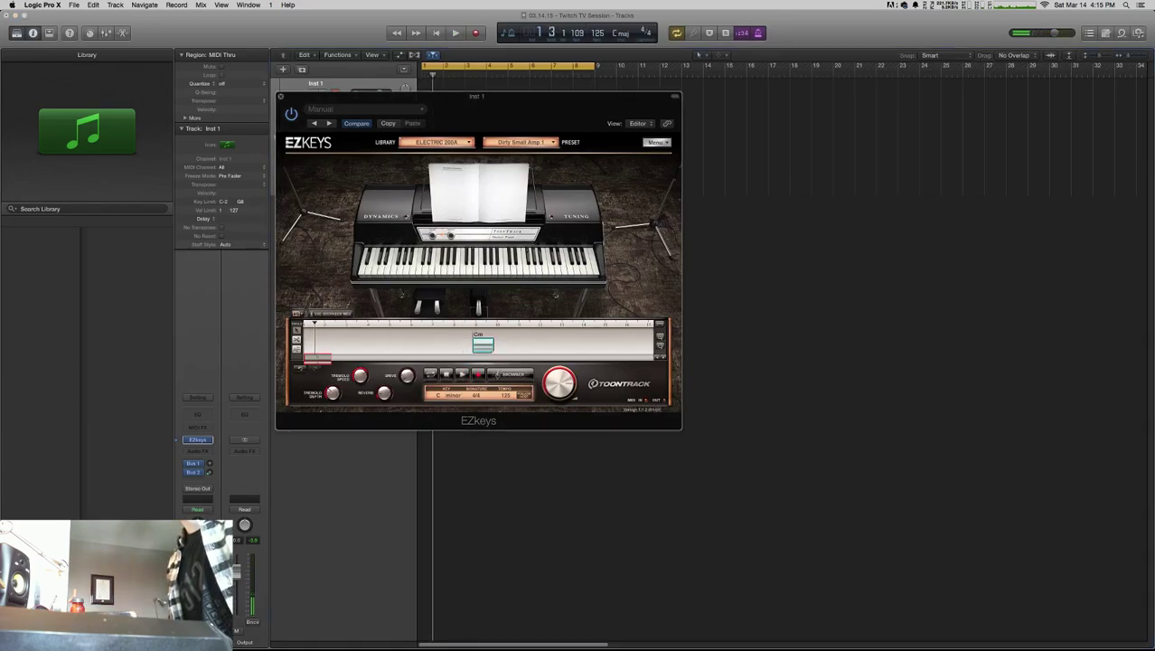
pyautogui.moveTo(379, 345); pyautogui.dragTo(314, 345)
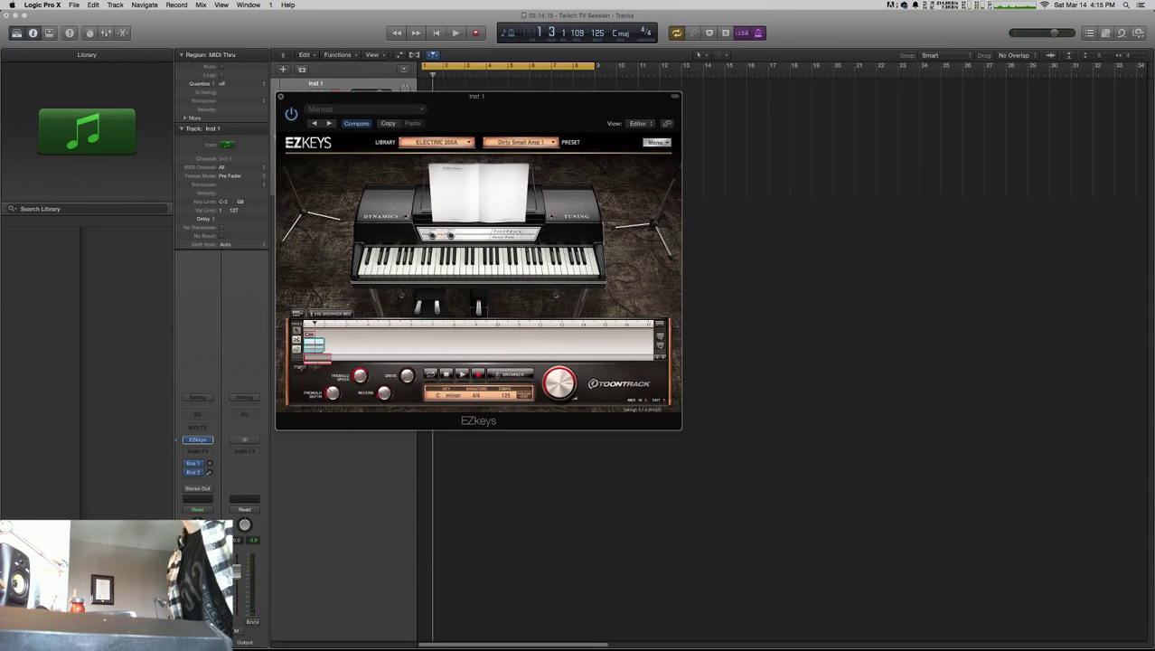
pyautogui.click(309, 335)
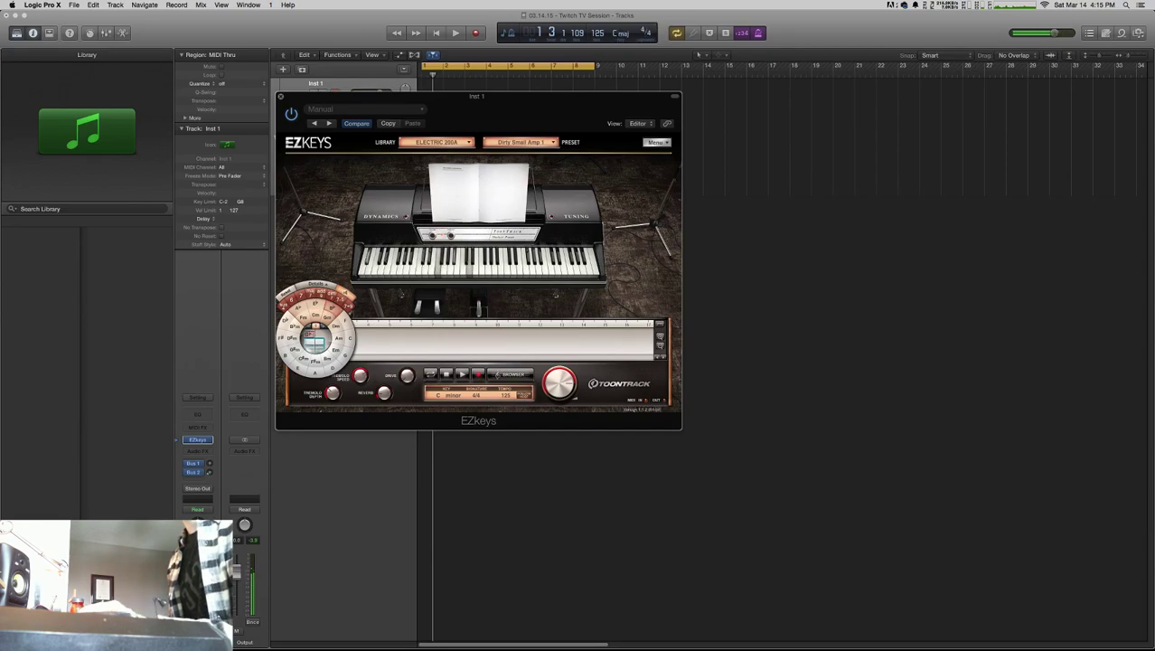
pyautogui.click(571, 395)
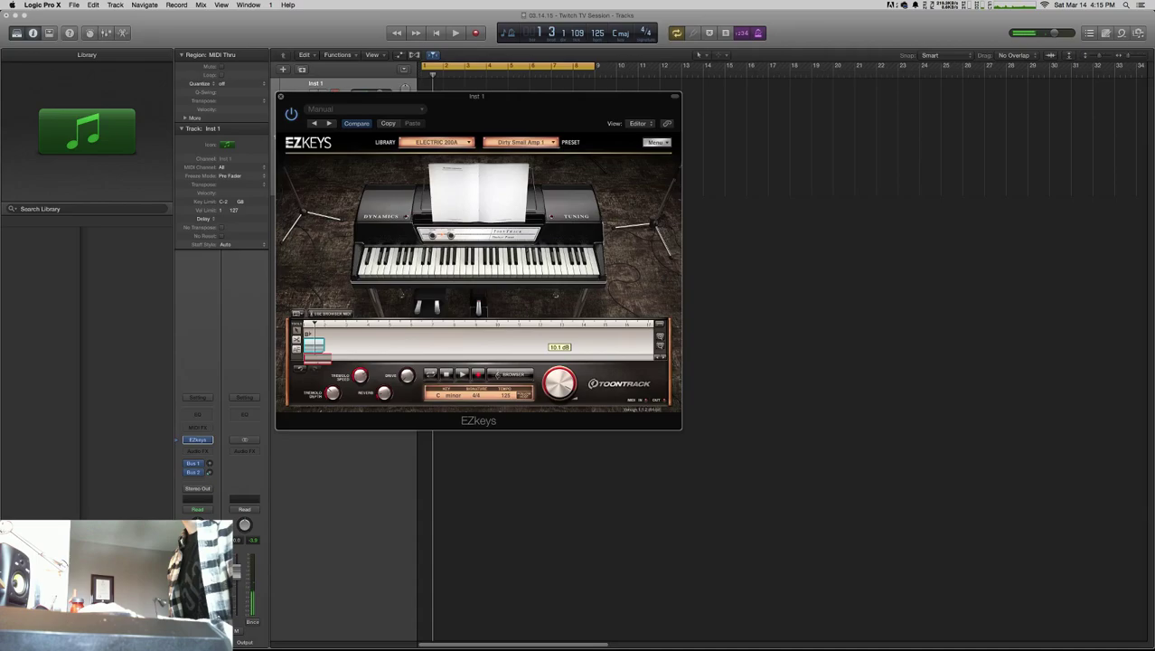
pyautogui.click(313, 344)
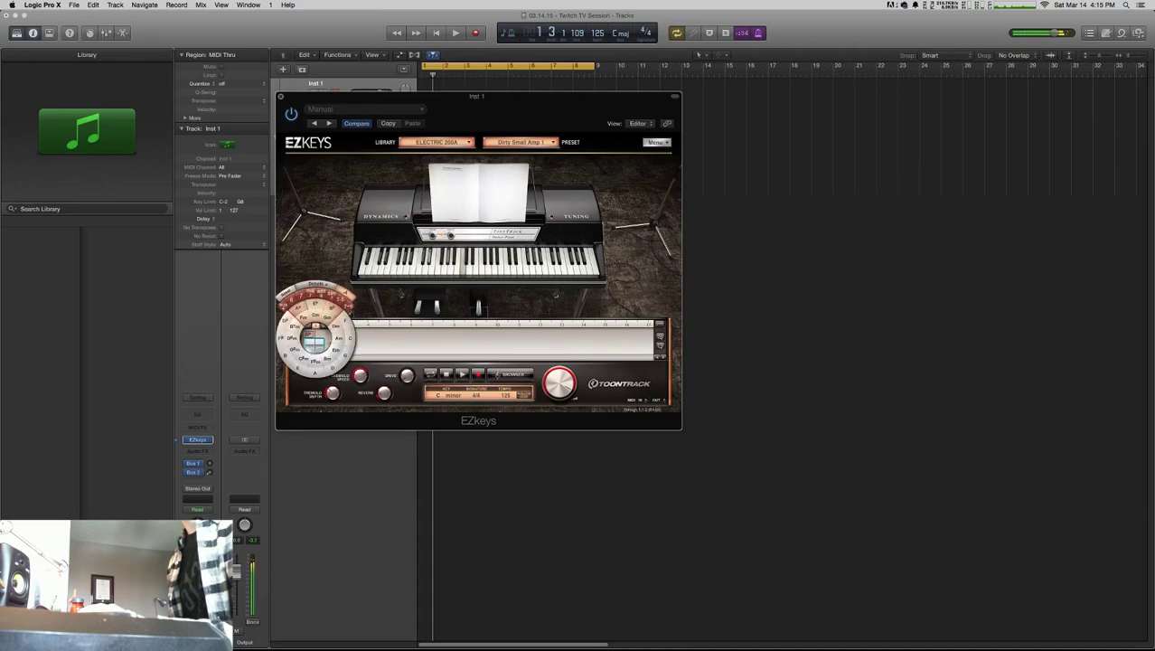
# - Set the EZkeys song key to A♭ major and change the first block's chord to A♭6 with the chord wheel
pyautogui.click(438, 394)
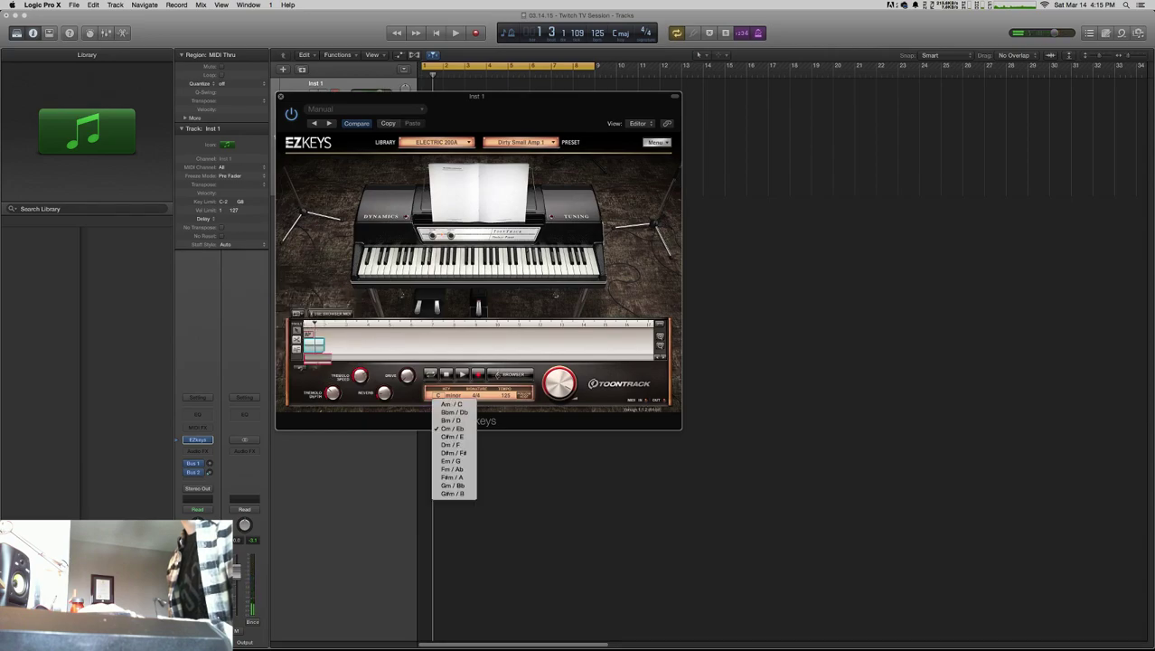
pyautogui.click(451, 469)
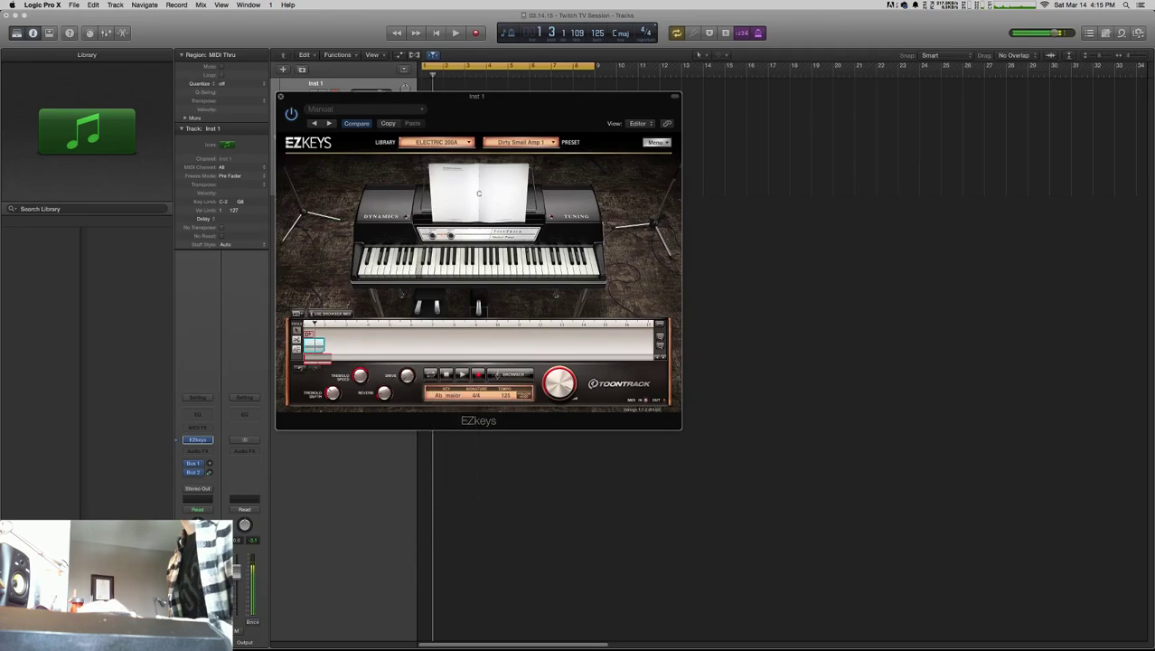
pyautogui.click(308, 334)
pyautogui.click(314, 318)
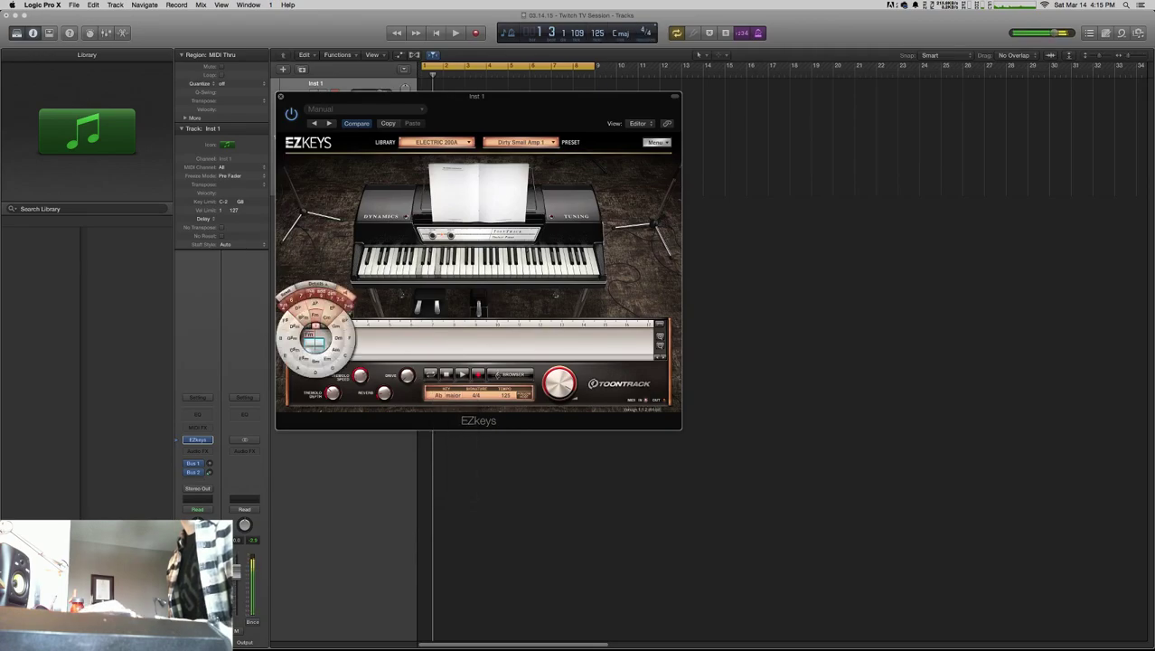
pyautogui.click(300, 308)
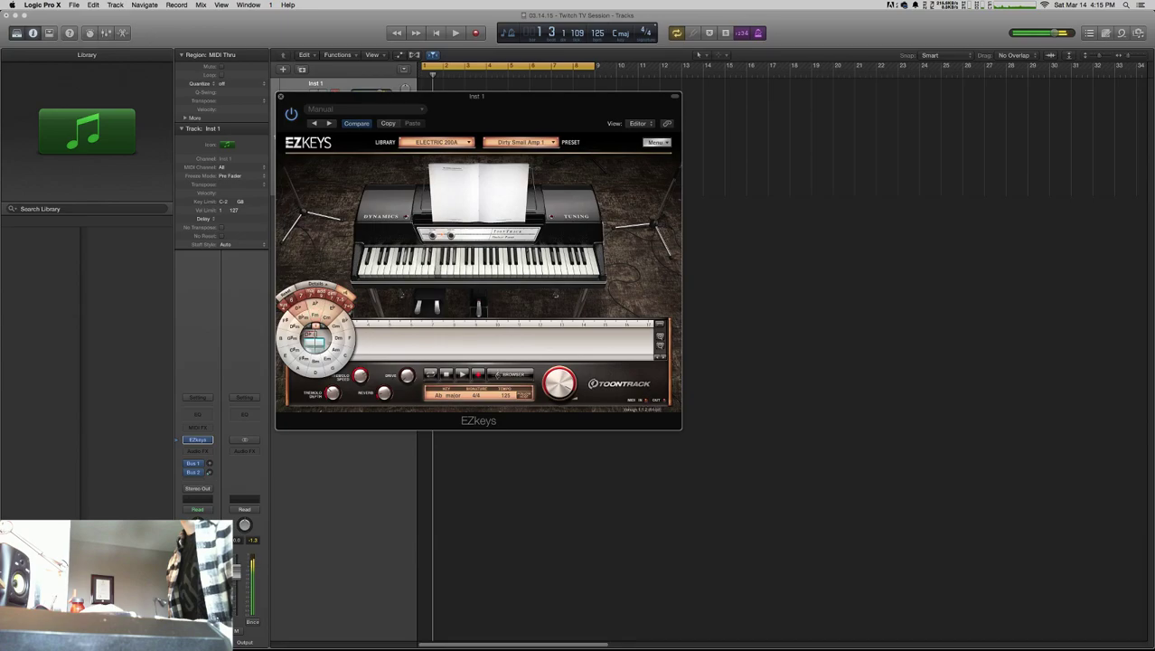
pyautogui.click(331, 307)
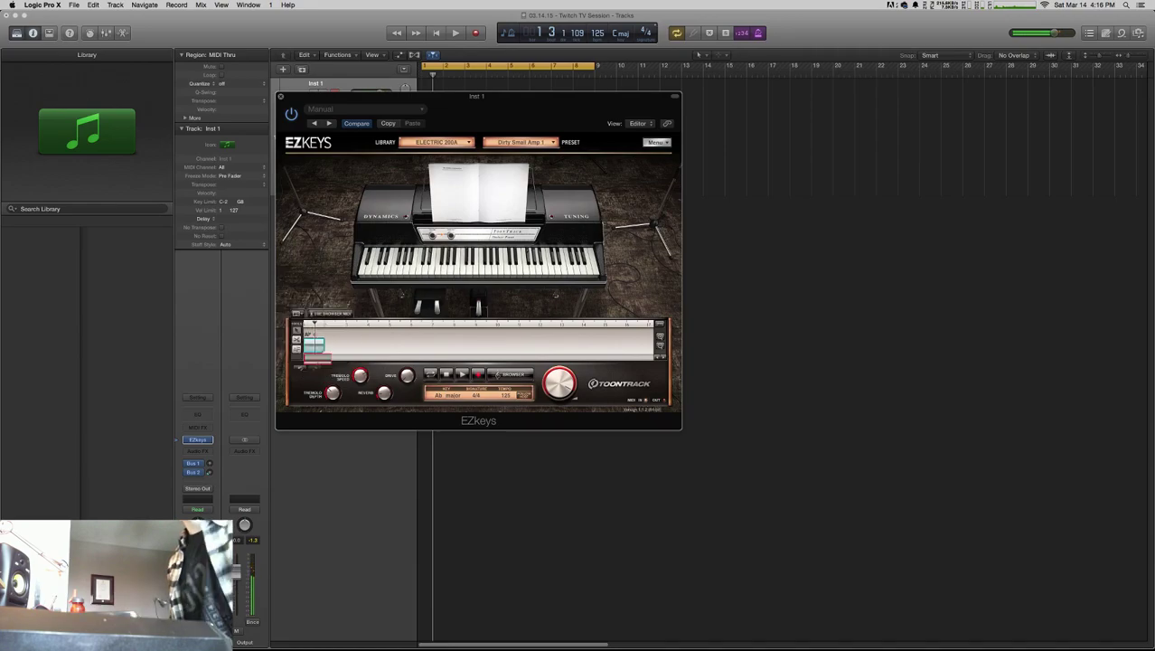
# - Audition the first chord, add an E♭ chord block for the second bar and play the two chords together
pyautogui.press('space')
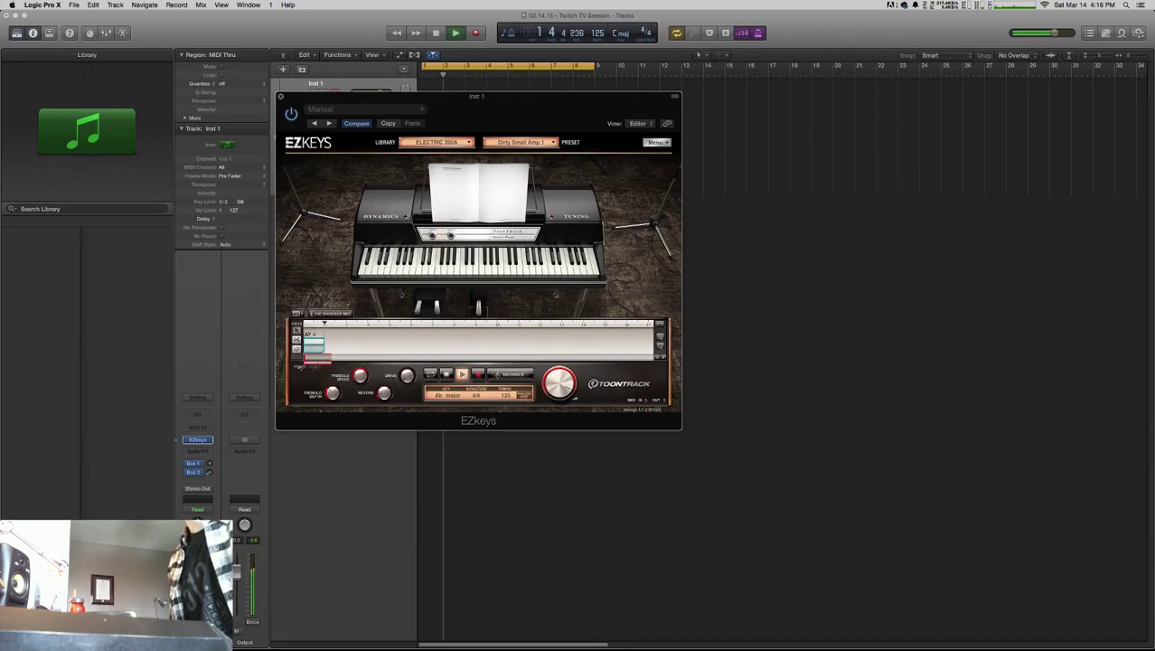
pyautogui.click(330, 335)
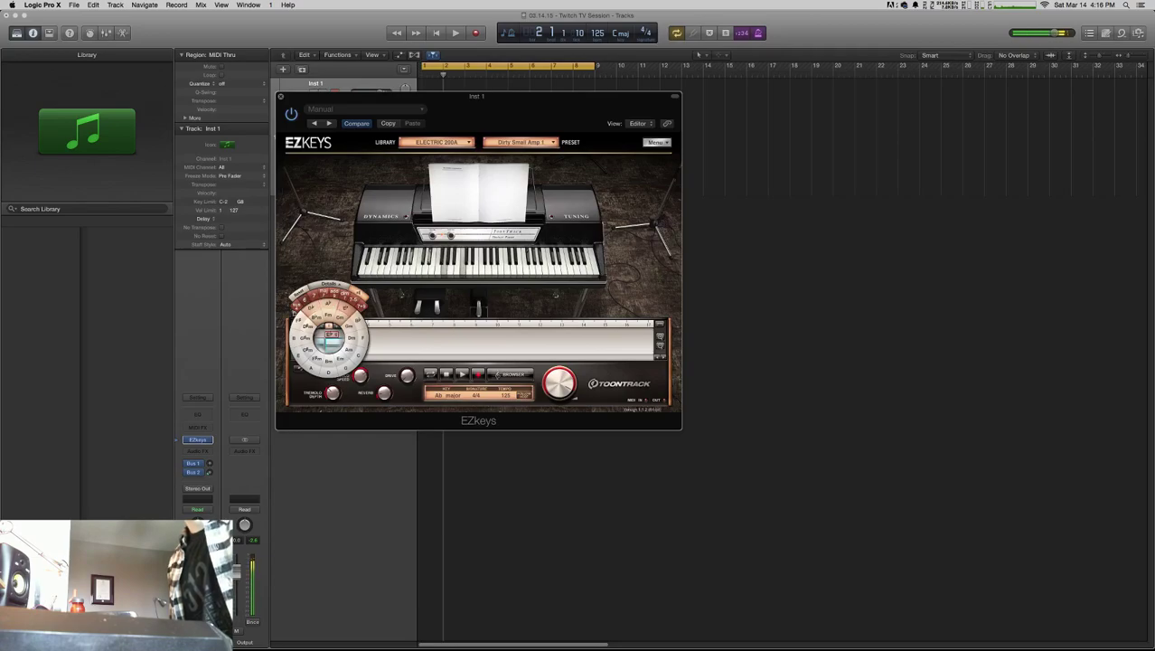
pyautogui.press('space')
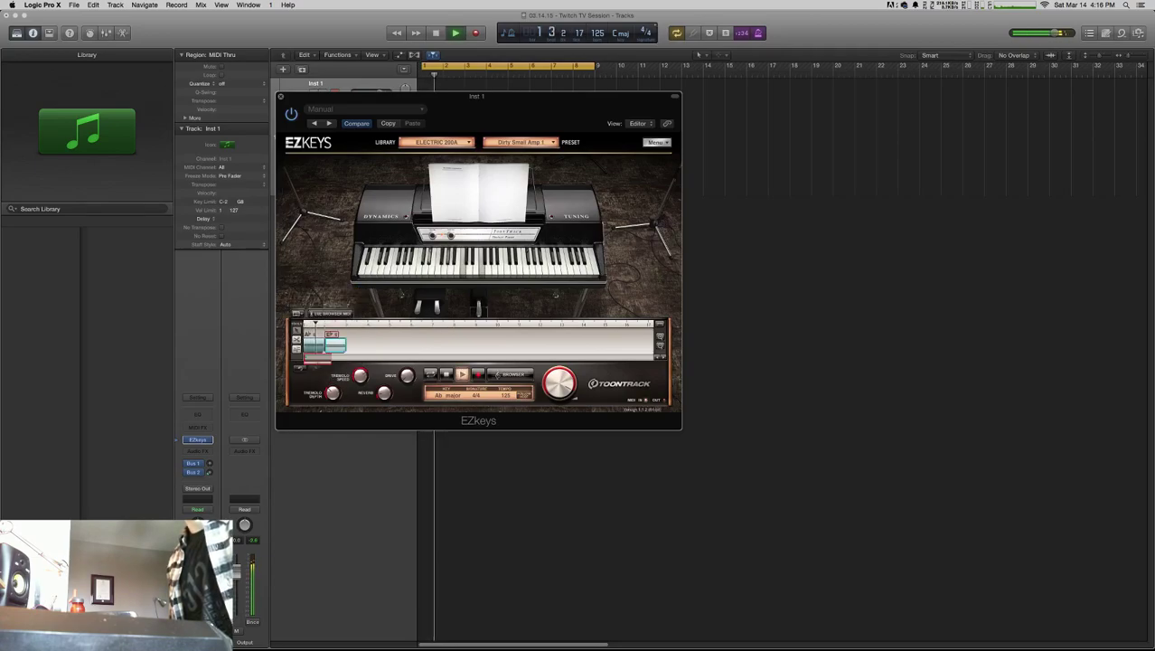
pyautogui.press('space')
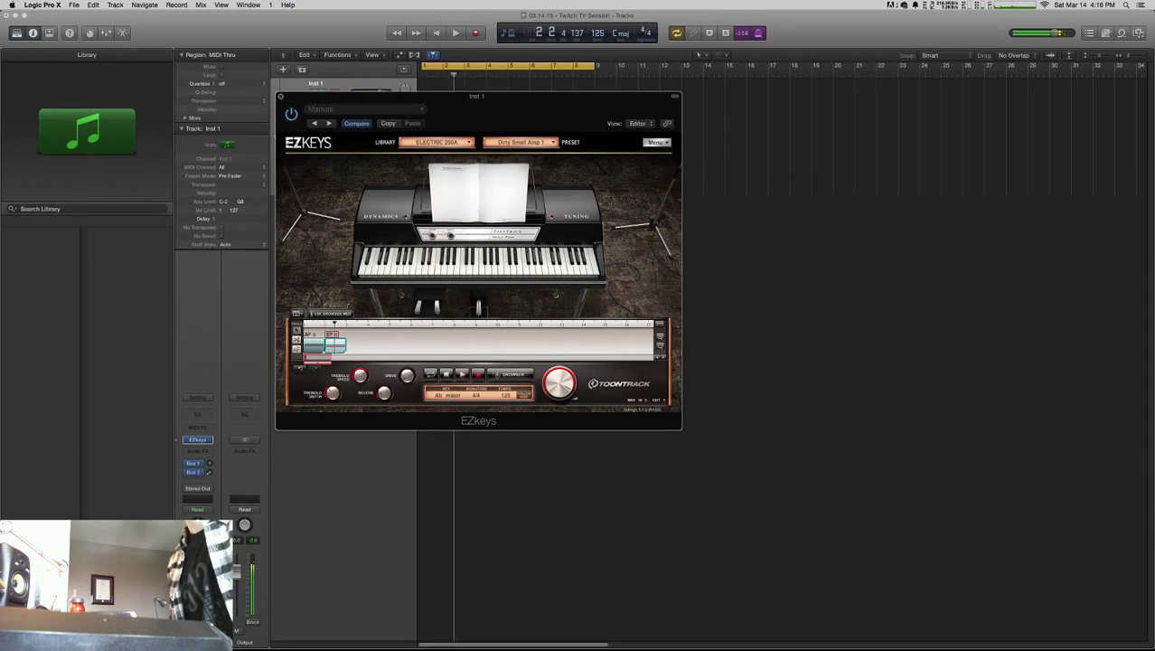
# - Split the second bar's block in half, set its second half to a D♭ chord and play the result
pyautogui.click(329, 343)
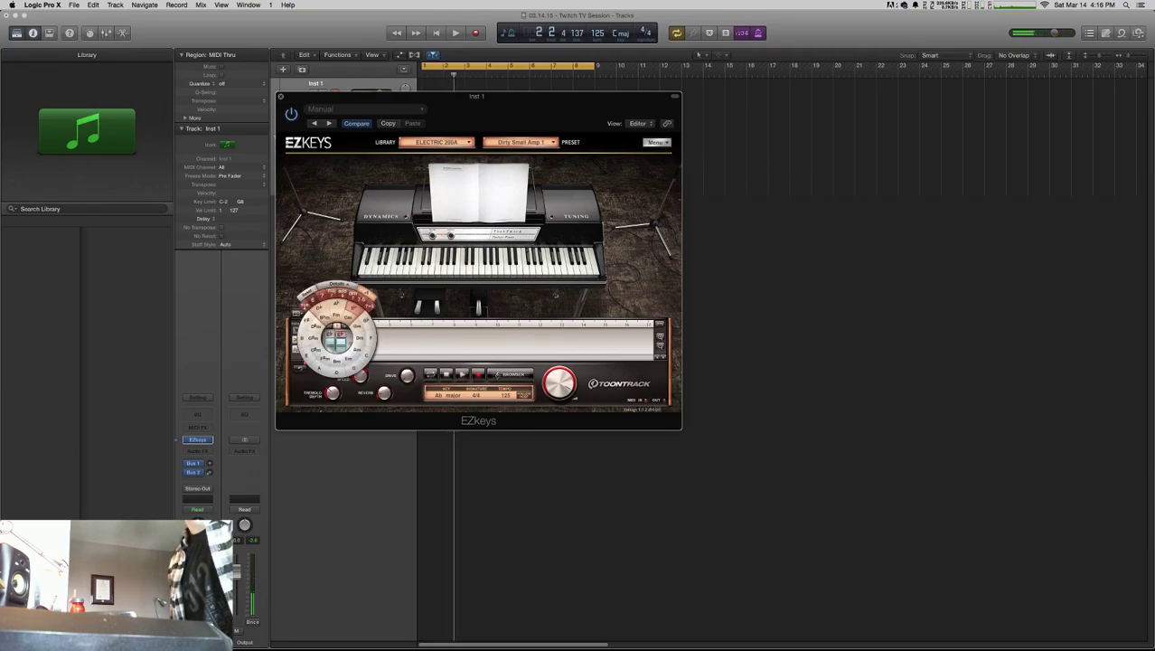
pyautogui.click(355, 325)
pyautogui.press('space')
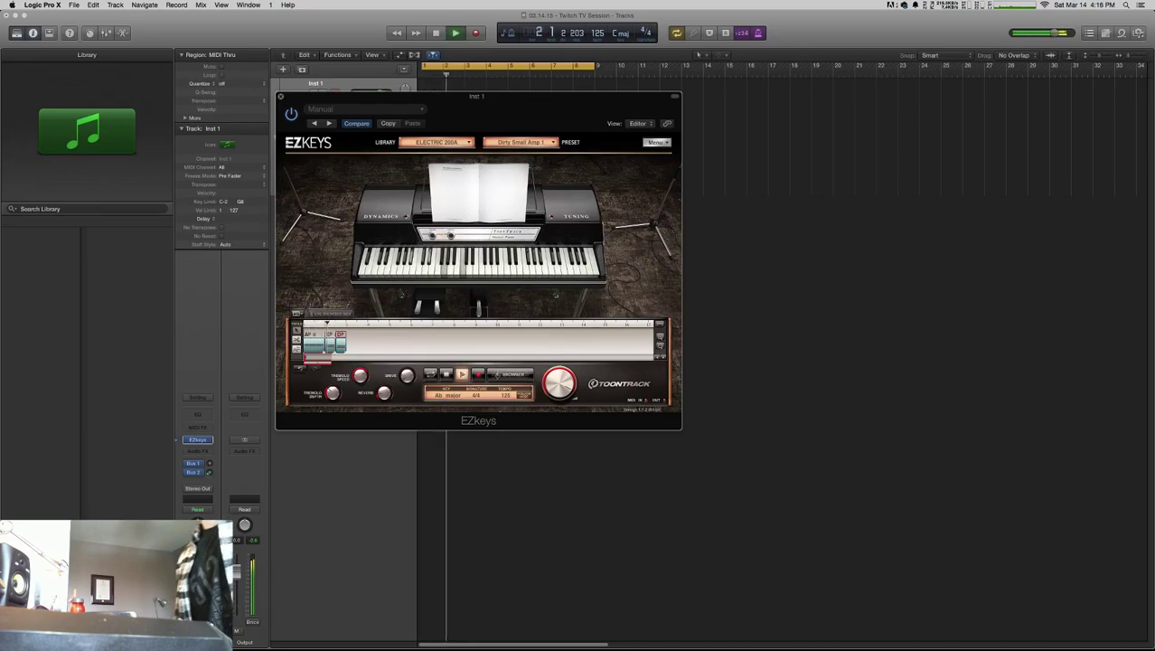
pyautogui.press('space')
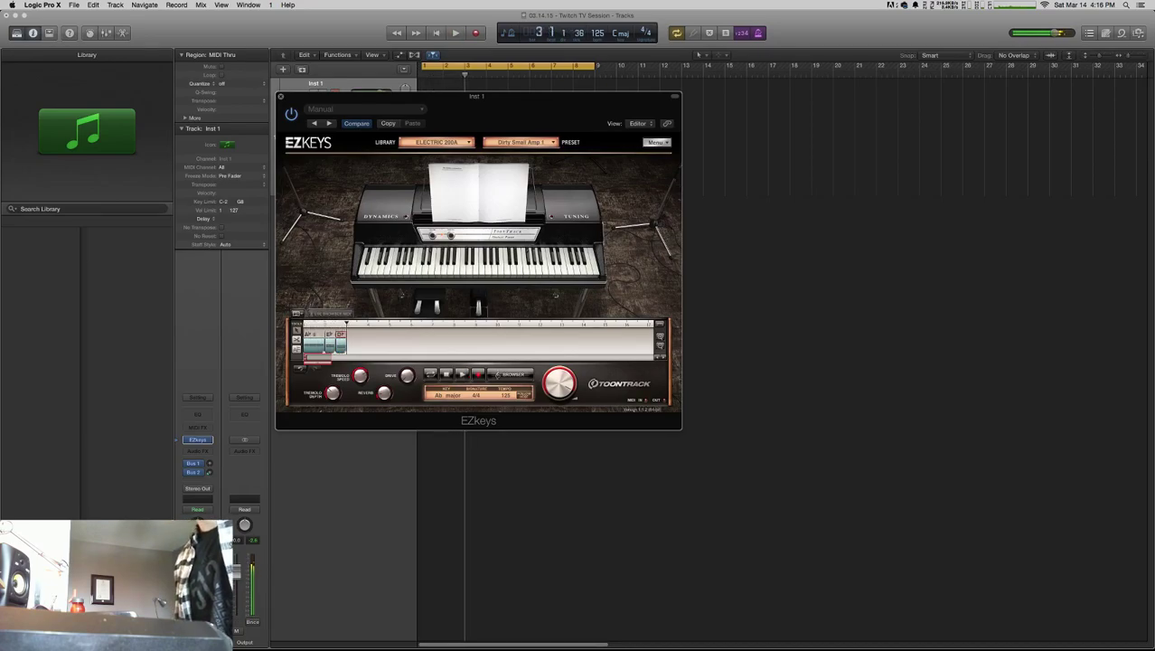
# - Duplicate the two-bar chord sequence into bars 3 and 4, save the project and audition the added bars
pyautogui.moveTo(347, 351); pyautogui.dragTo(348, 350)
pyautogui.press('super+s')
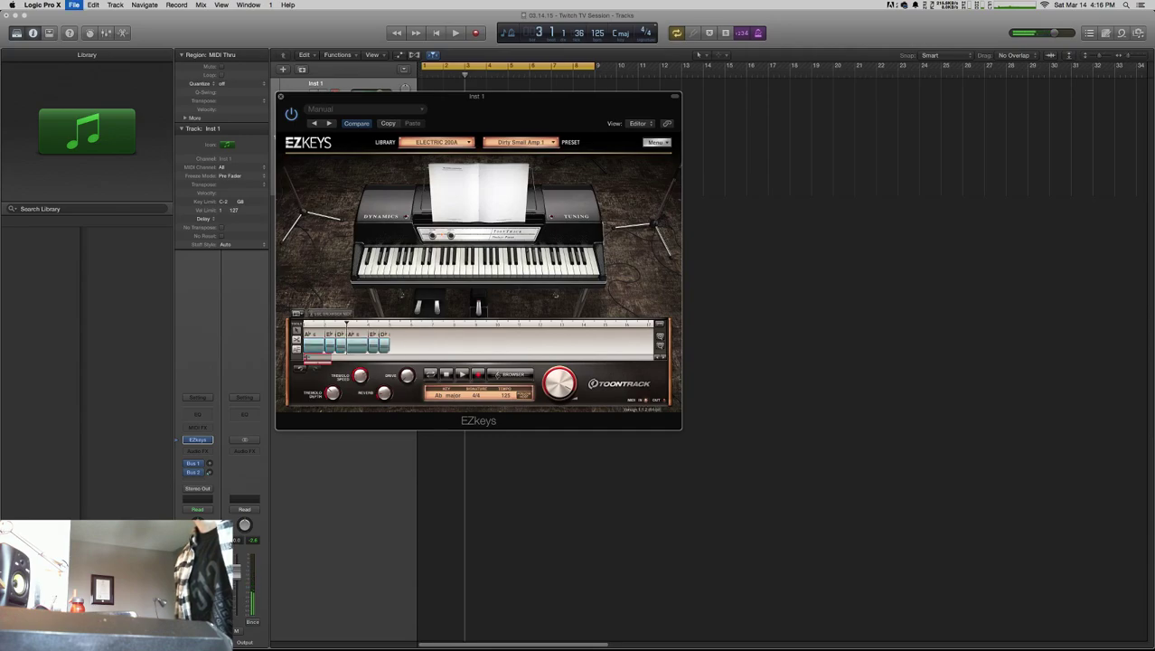
pyautogui.press('space')
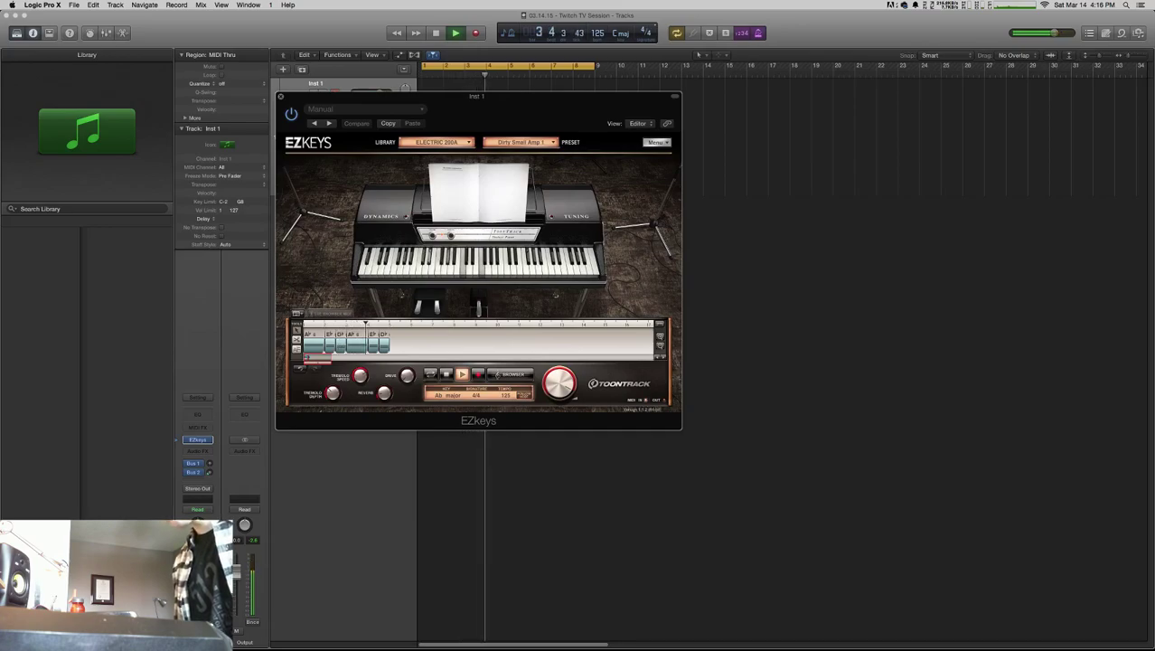
pyautogui.press('space')
# - Merge all the chord blocks of the four-bar sequence into one block and place a copy directly after it
pyautogui.moveTo(407, 339); pyautogui.dragTo(316, 345)
pyautogui.rightClick(317, 343)
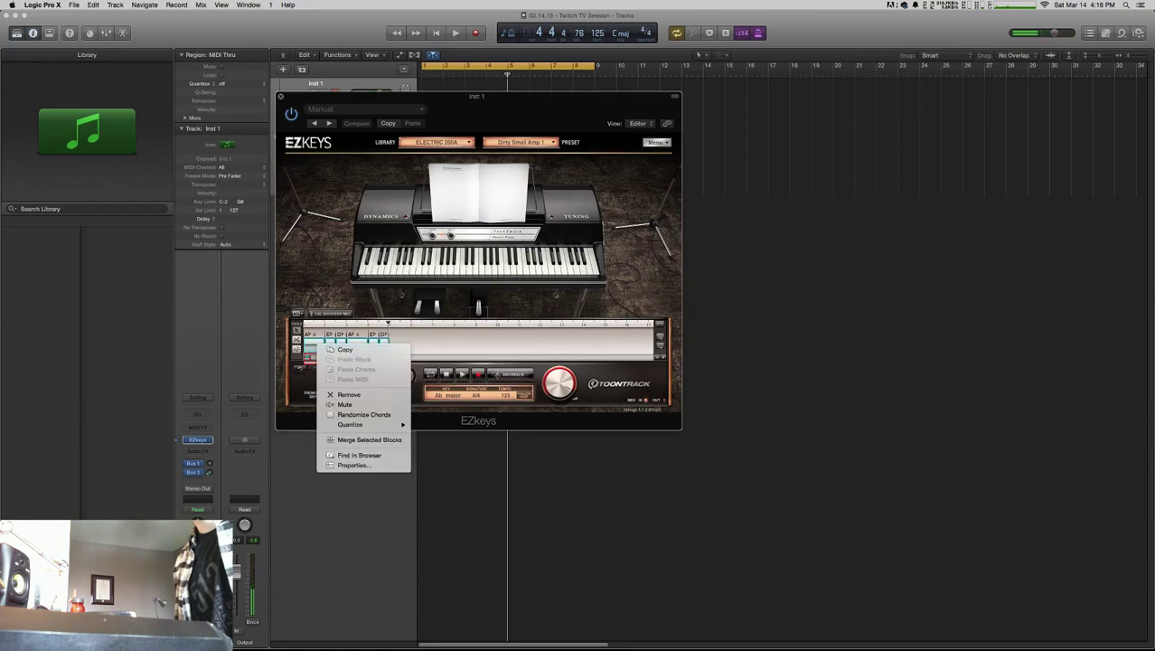
pyautogui.click(368, 439)
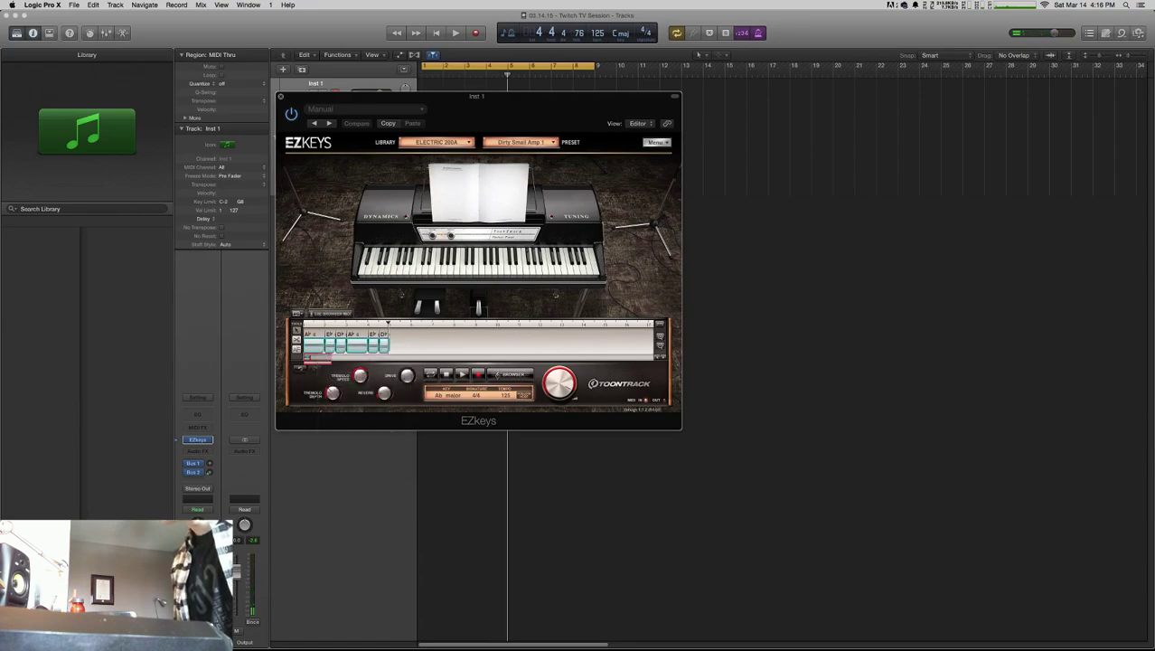
pyautogui.moveTo(390, 347); pyautogui.dragTo(390, 347)
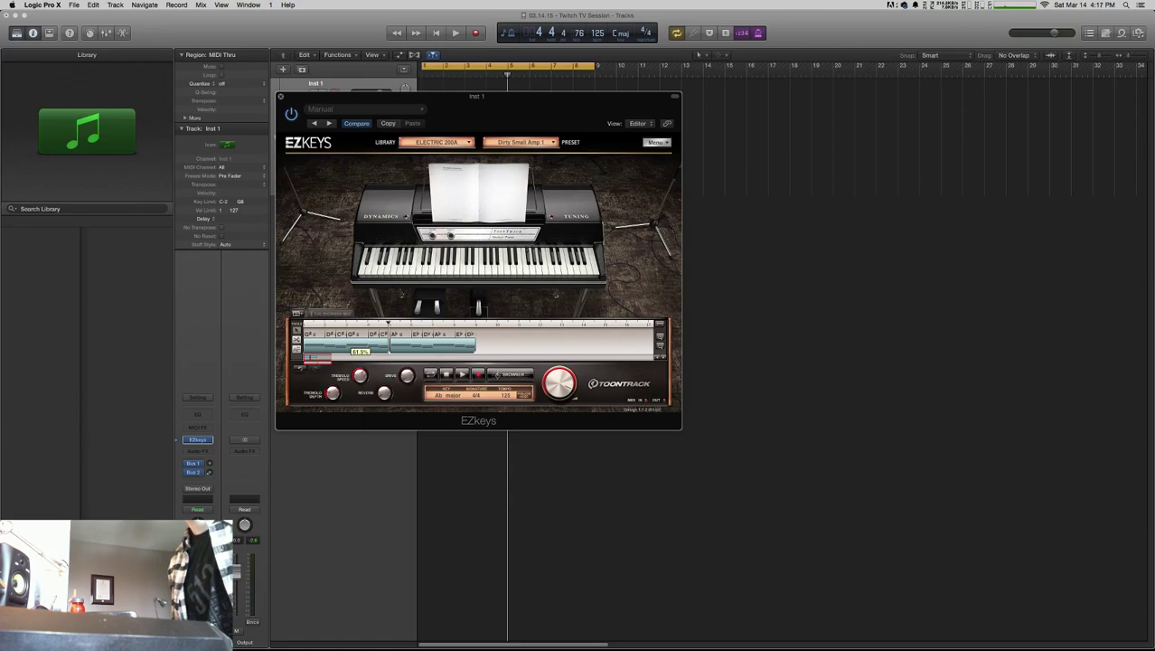
# - Play the eight-bar song and check the first chord in the chord wheel without changing it
pyautogui.press('space')
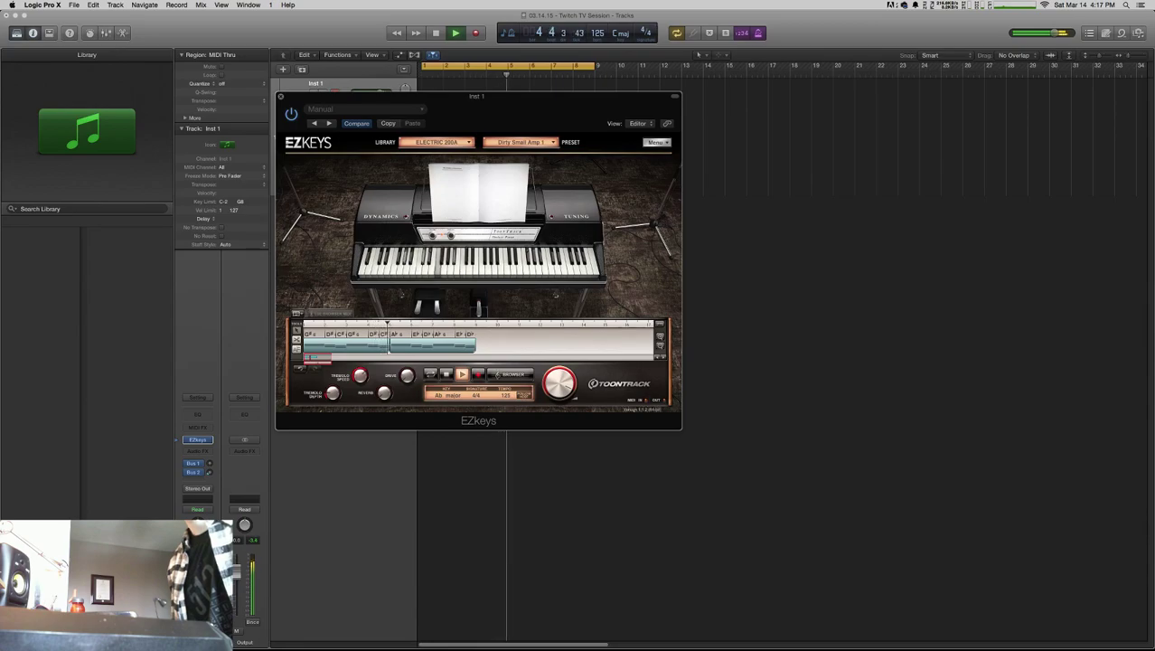
pyautogui.click(312, 335)
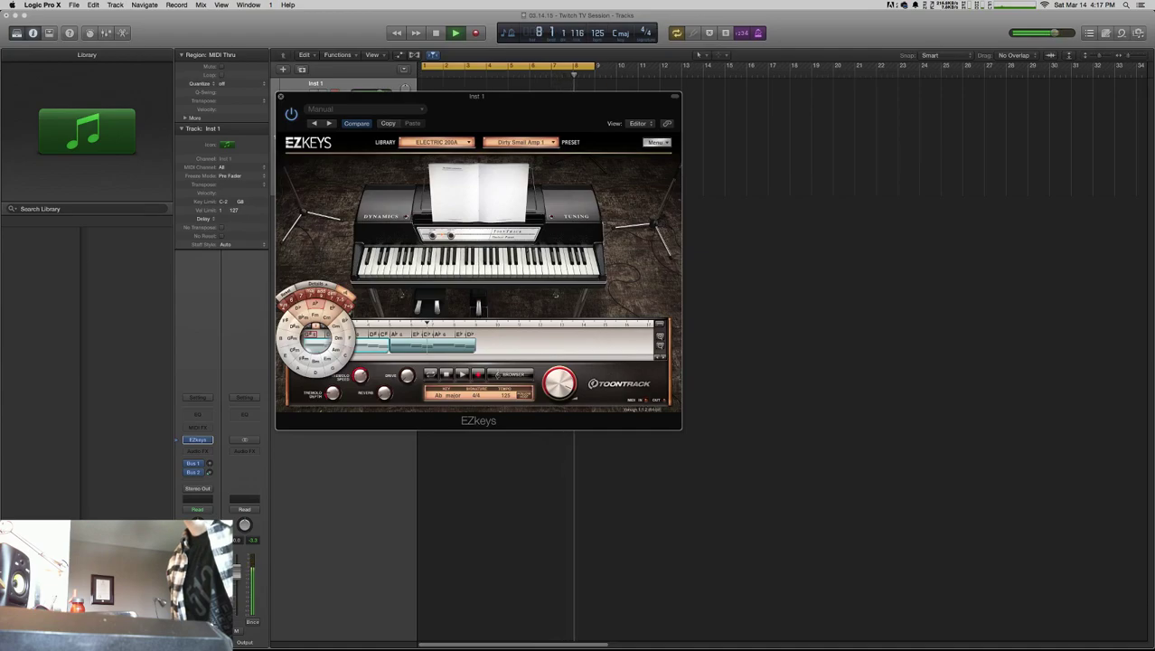
pyautogui.press('Escape')
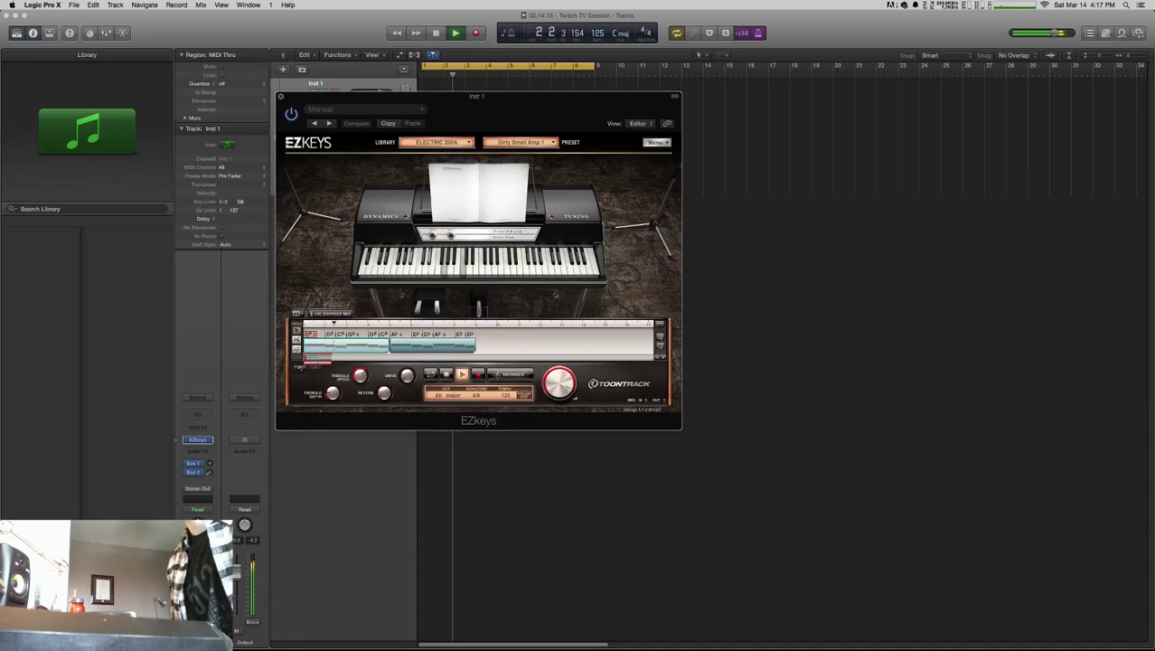
# - Set the project's key signature to A♭ major
pyautogui.click(621, 32)
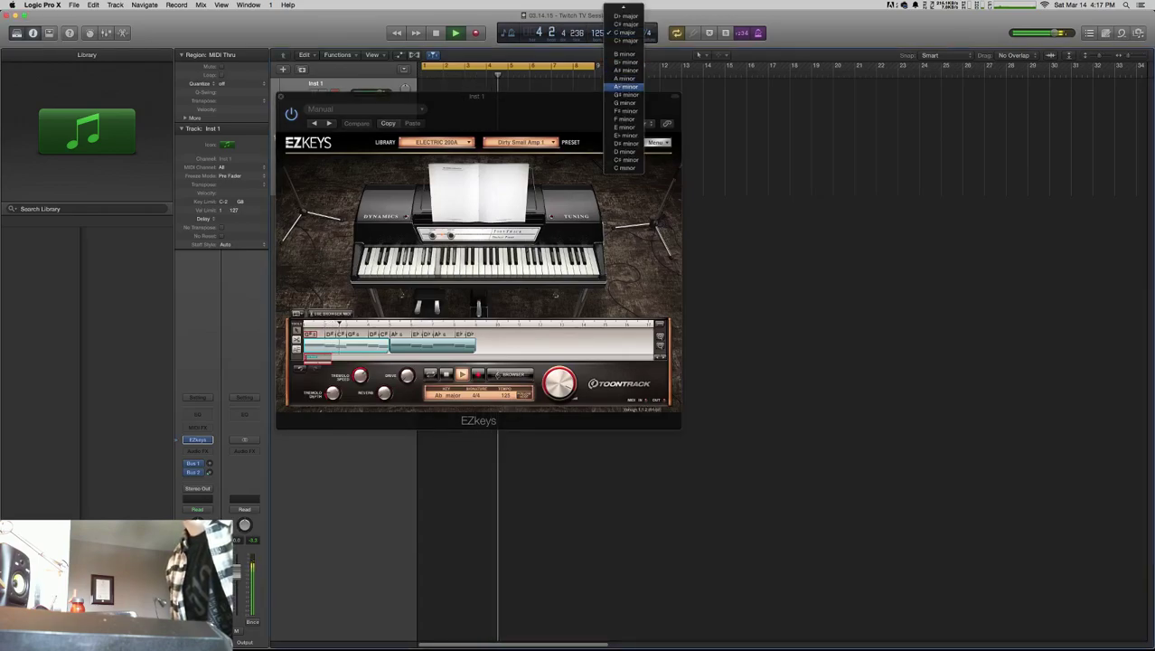
pyautogui.scroll(3, 624, 78)
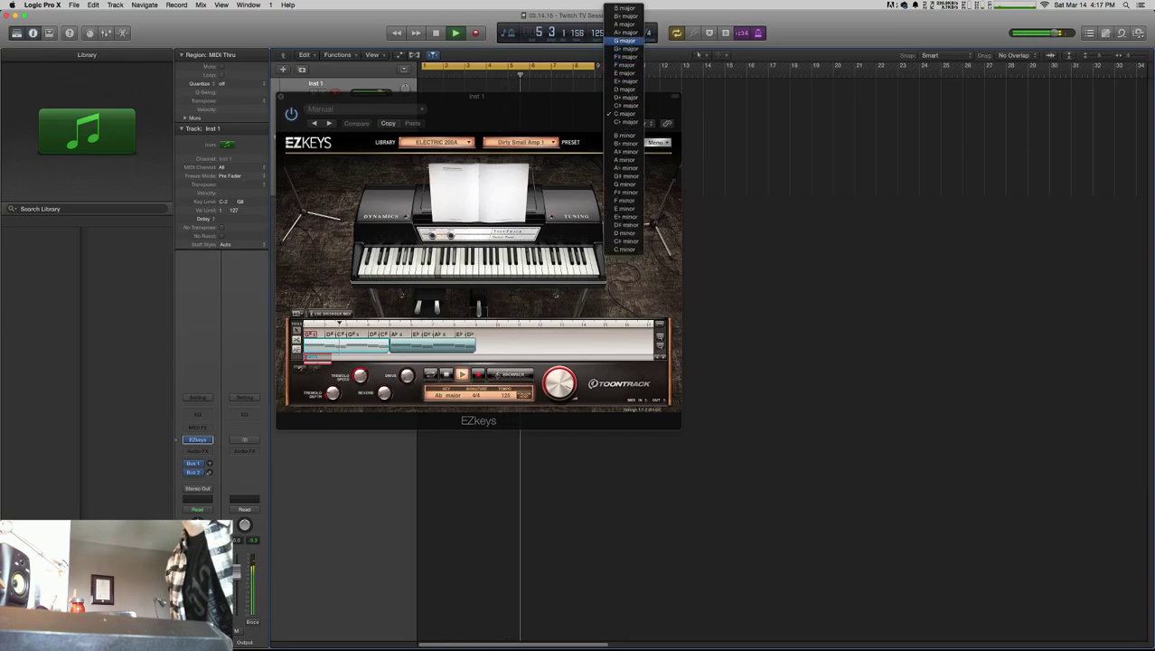
pyautogui.click(625, 33)
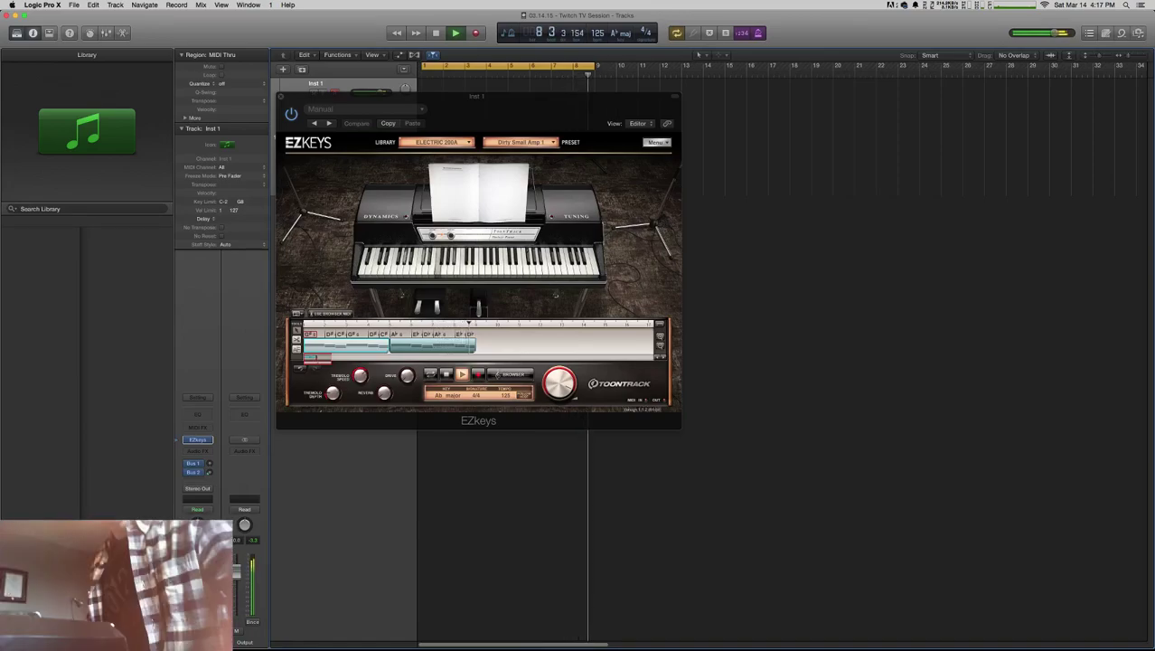
pyautogui.press('super+Tab')
pyautogui.press('super+Tab')
pyautogui.press('super+Tab')
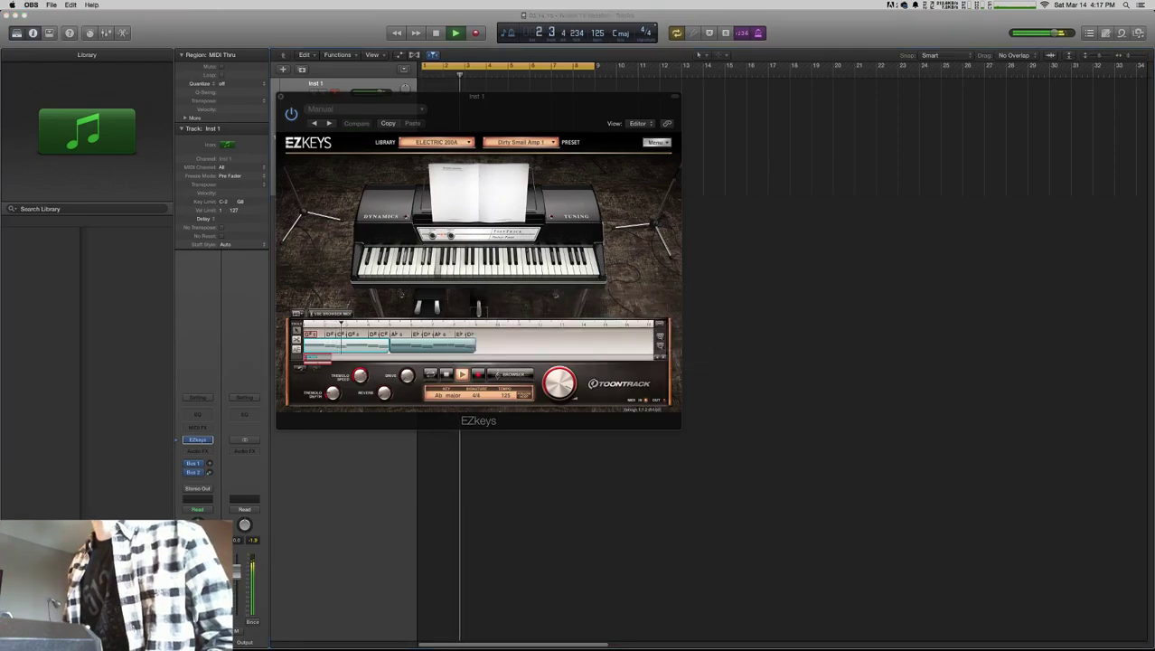
pyautogui.press('super+Tab')
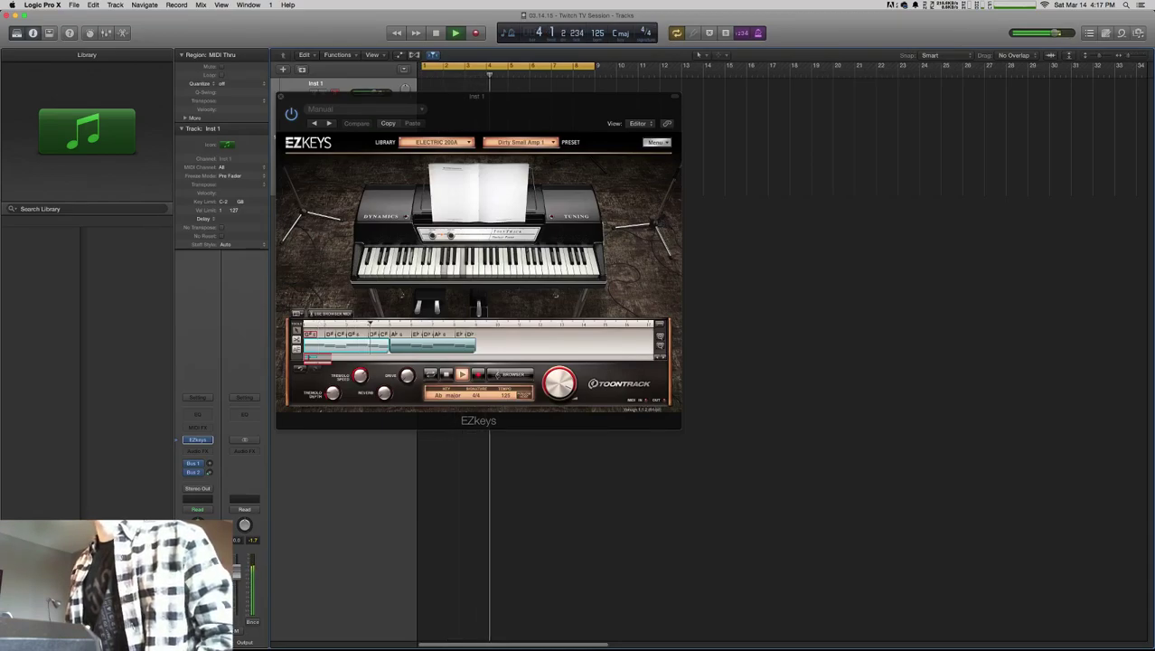
# - Hide the plug-in window, rename the instrument track "01 Keys" and give it the orange-topped keyboard icon from the Keyboards category
pyautogui.press('v')
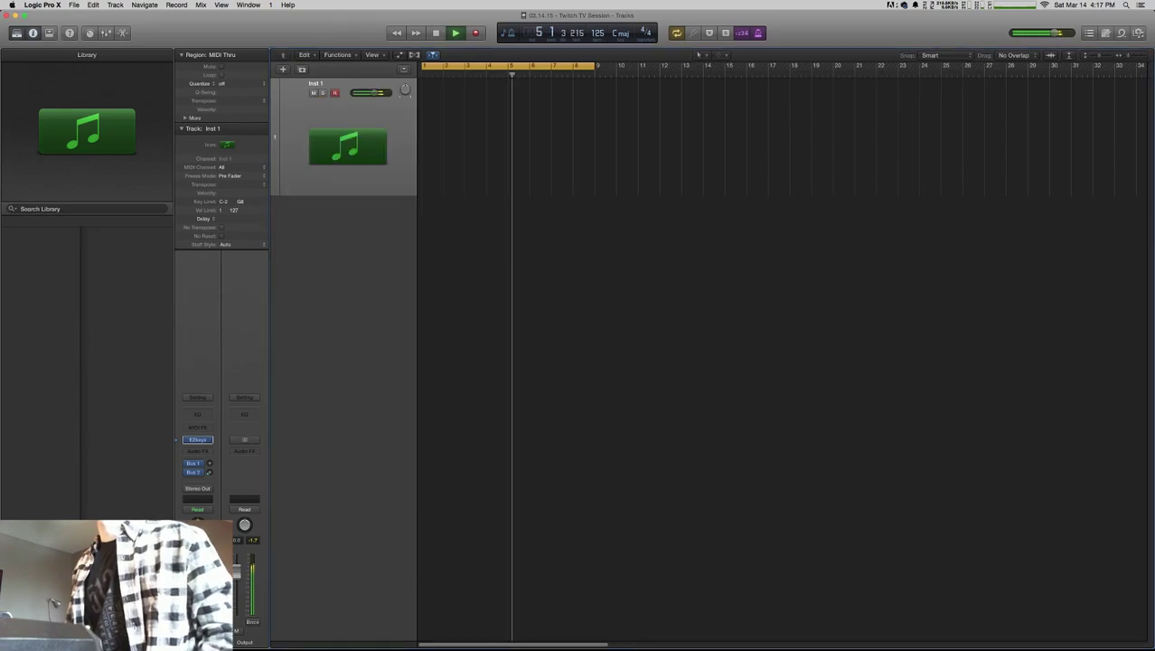
pyautogui.hotkey('shift', 'Return')
pyautogui.write('01 ')
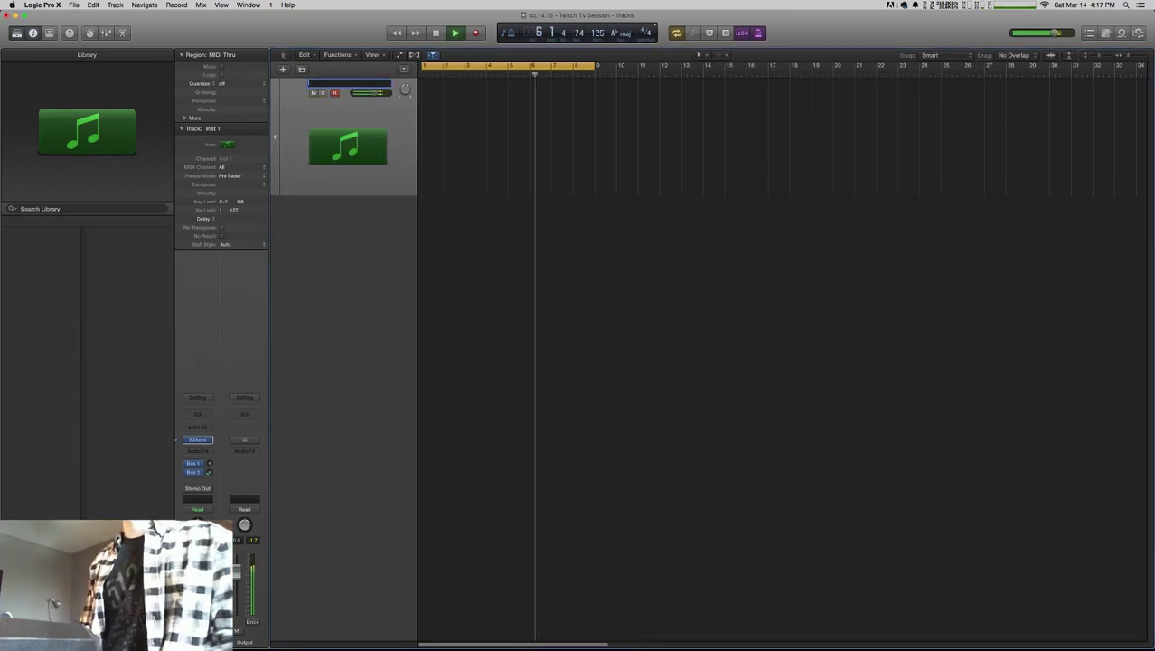
pyautogui.write(' Keys')
pyautogui.press('Return')
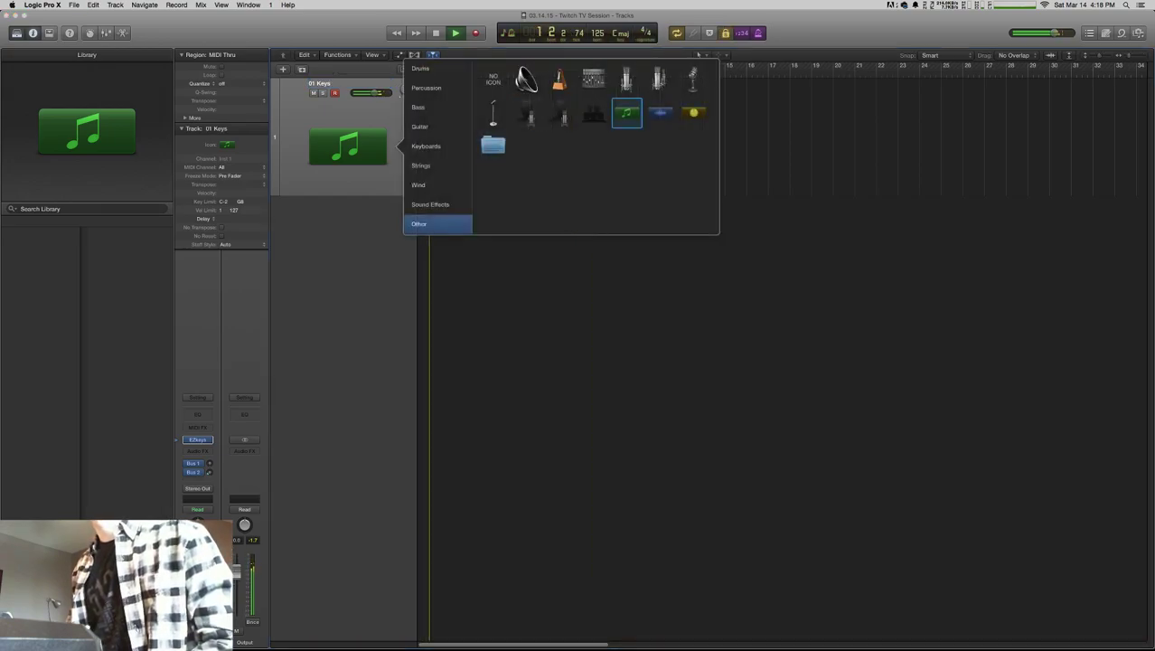
pyautogui.click(425, 146)
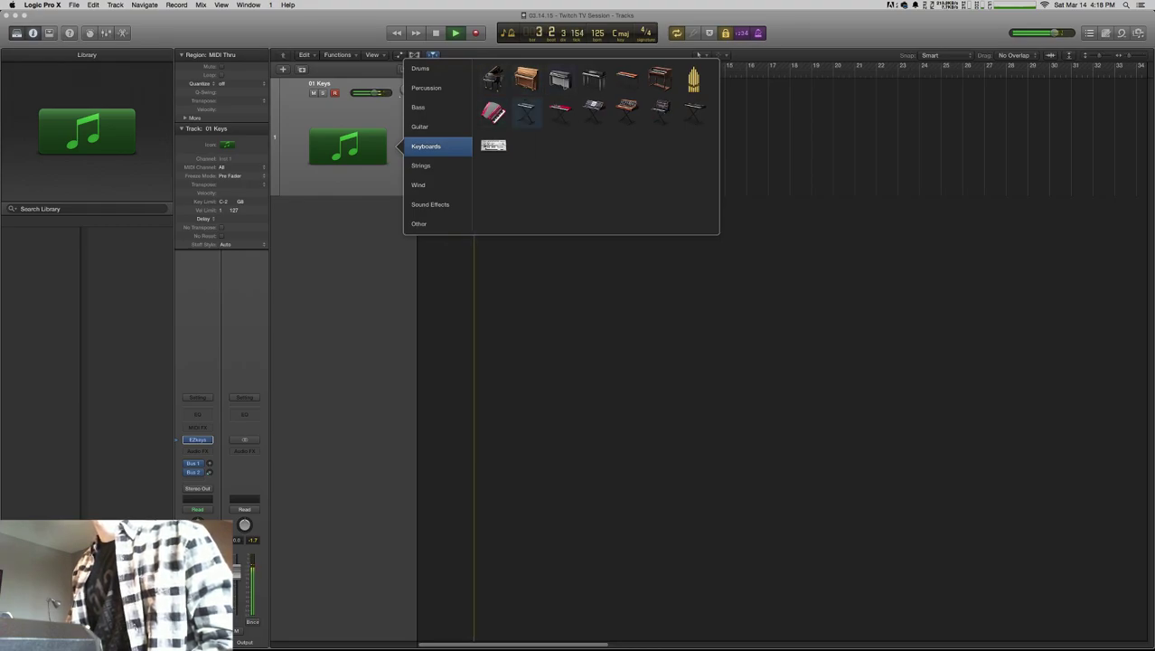
pyautogui.click(626, 78)
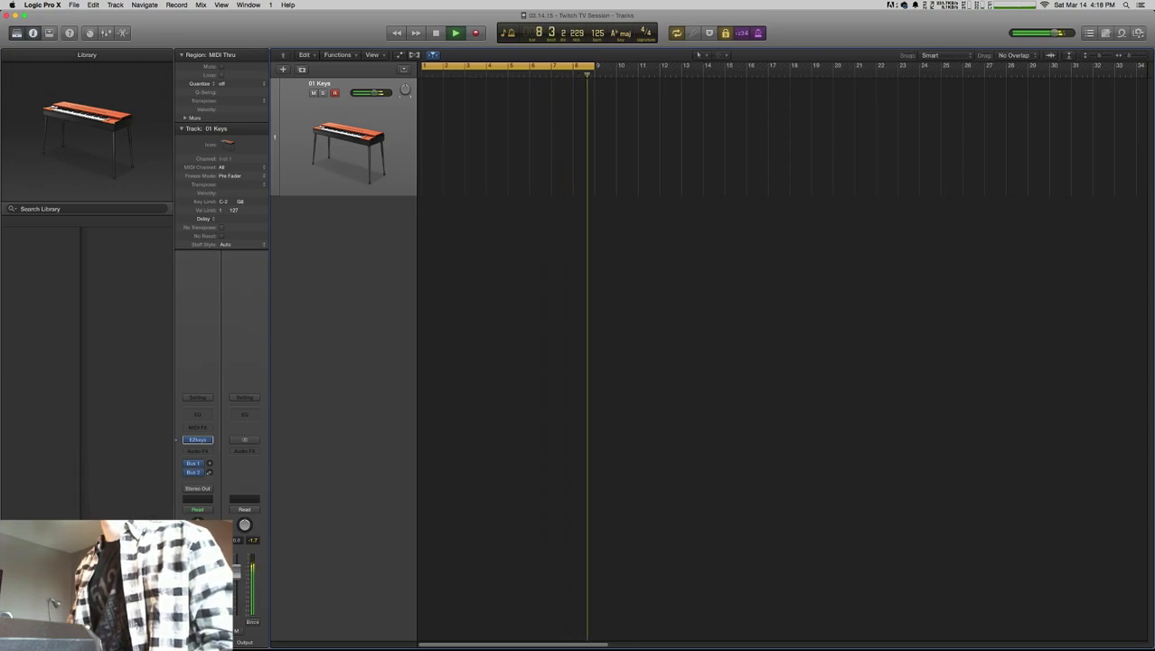
# - Create one new software instrument track below 01 Keys
pyautogui.press('alt+super+n')
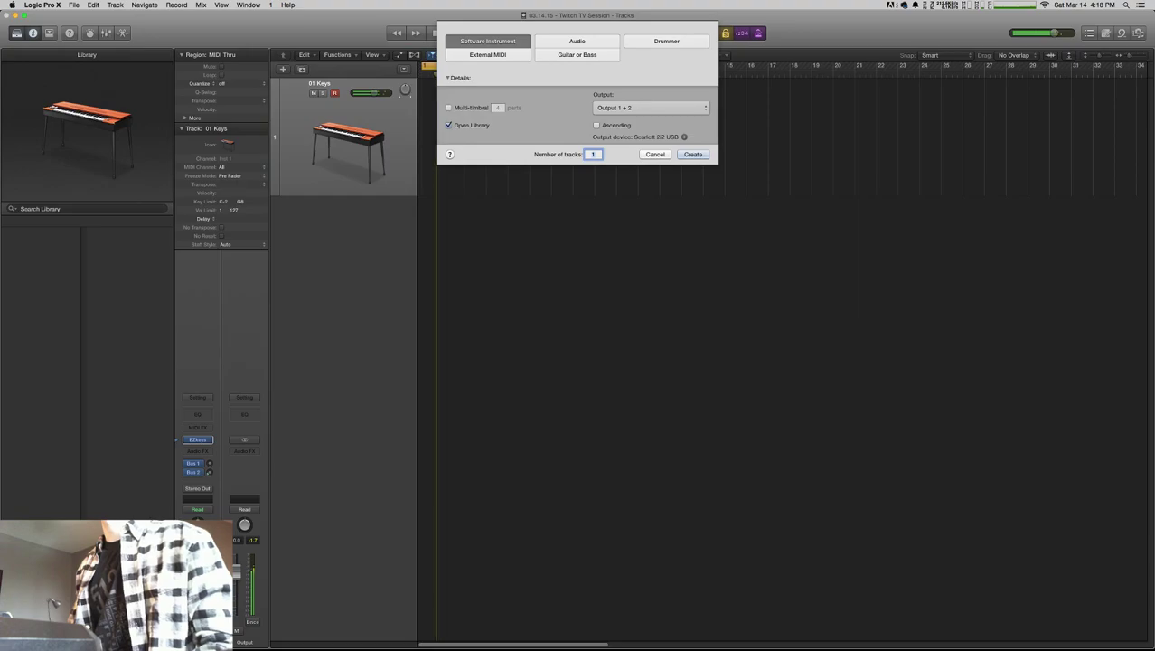
pyautogui.press('Return')
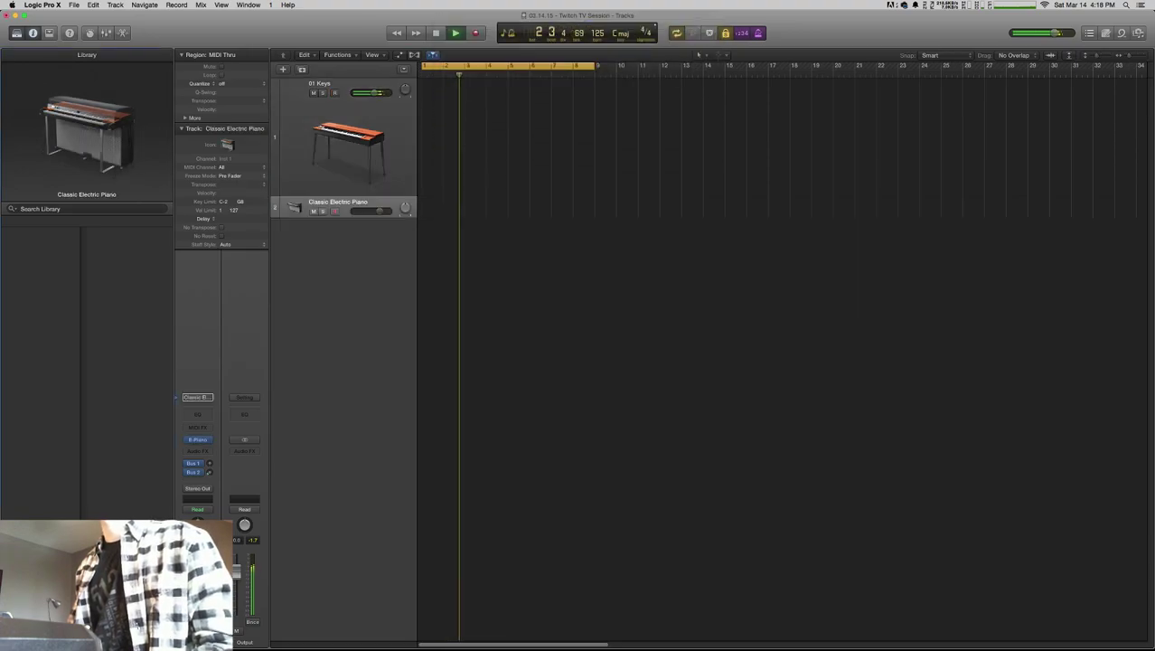
# - Reopen EZkeys from the 01 Keys track and place its whole song on that track as a MIDI region starting at bar 1
pyautogui.click(348, 136)
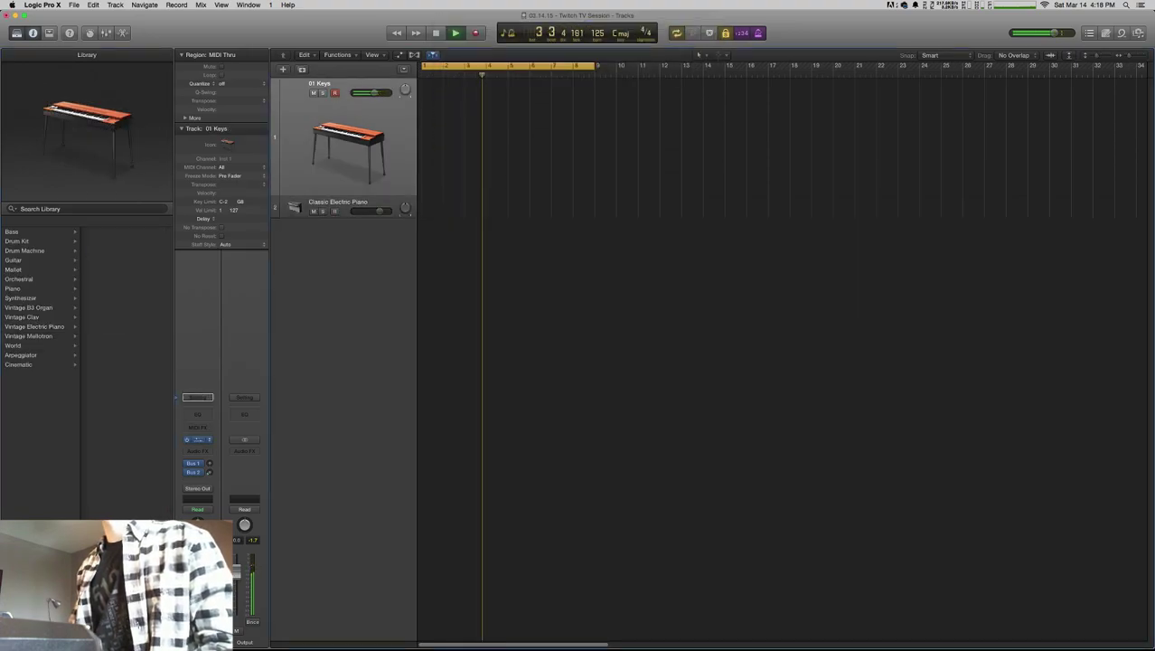
pyautogui.click(197, 439)
pyautogui.moveTo(476, 96); pyautogui.dragTo(799, 104)
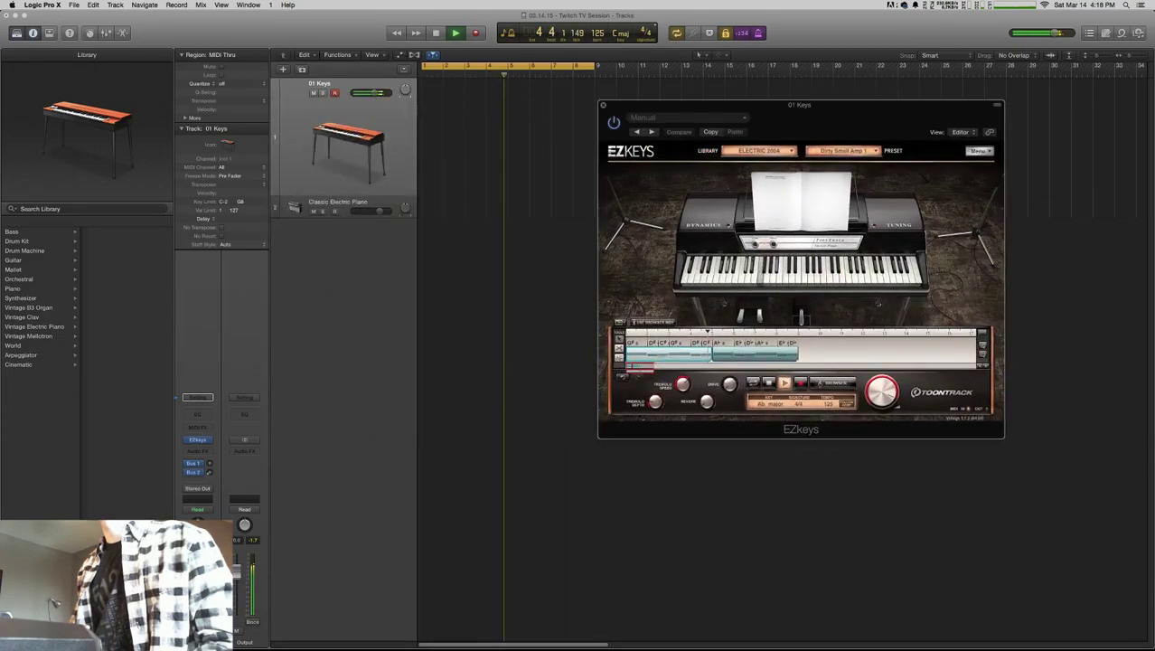
pyautogui.moveTo(643, 353); pyautogui.dragTo(430, 108)
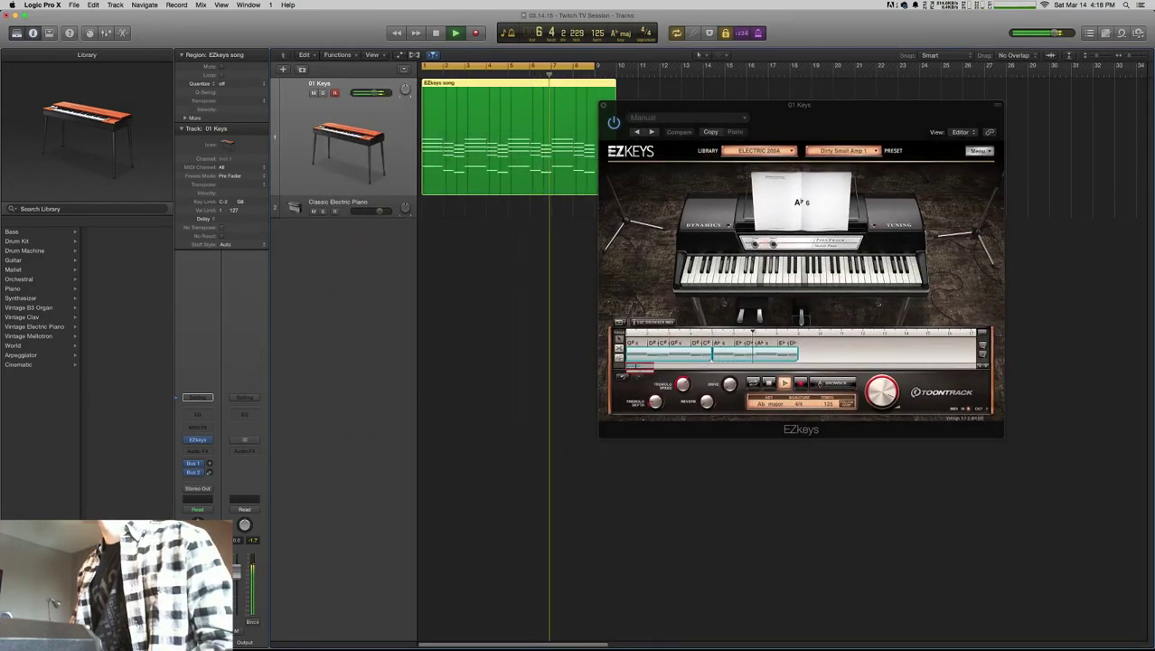
# - Mute the song blocks on the EZkeys plug-in's own timeline
pyautogui.rightClick(690, 353)
pyautogui.click(717, 414)
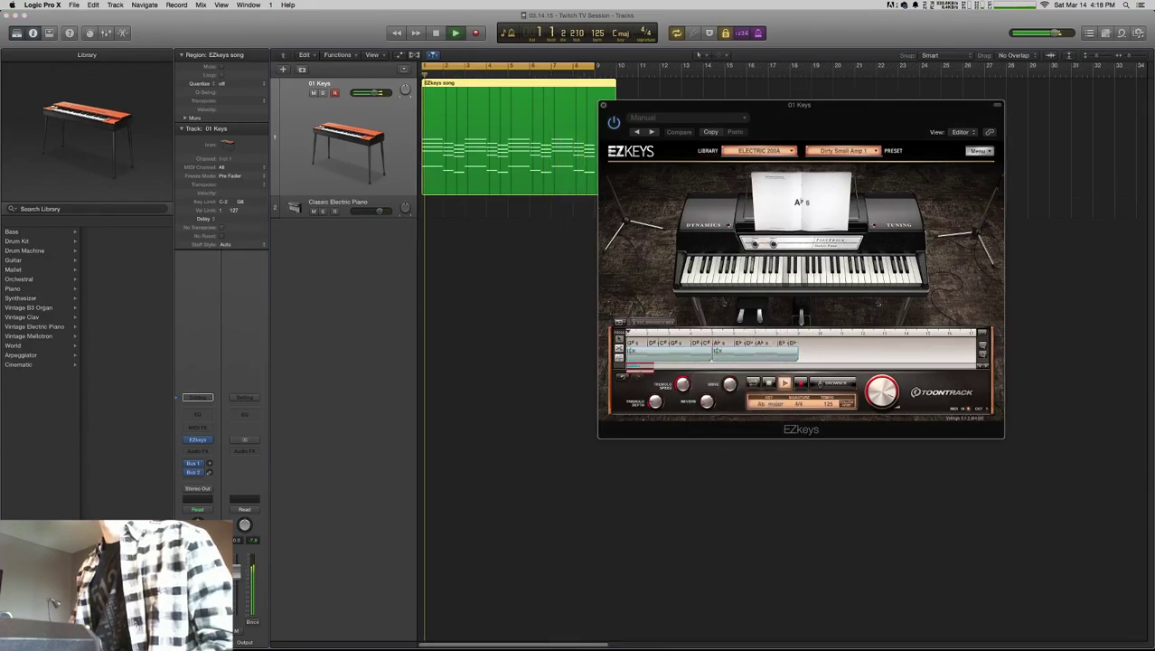
# - Hide the EZkeys window, trim the EZkeys song region and cycle range to end at bar 9, and save the project
pyautogui.moveTo(592, 66); pyautogui.dragTo(615, 90)
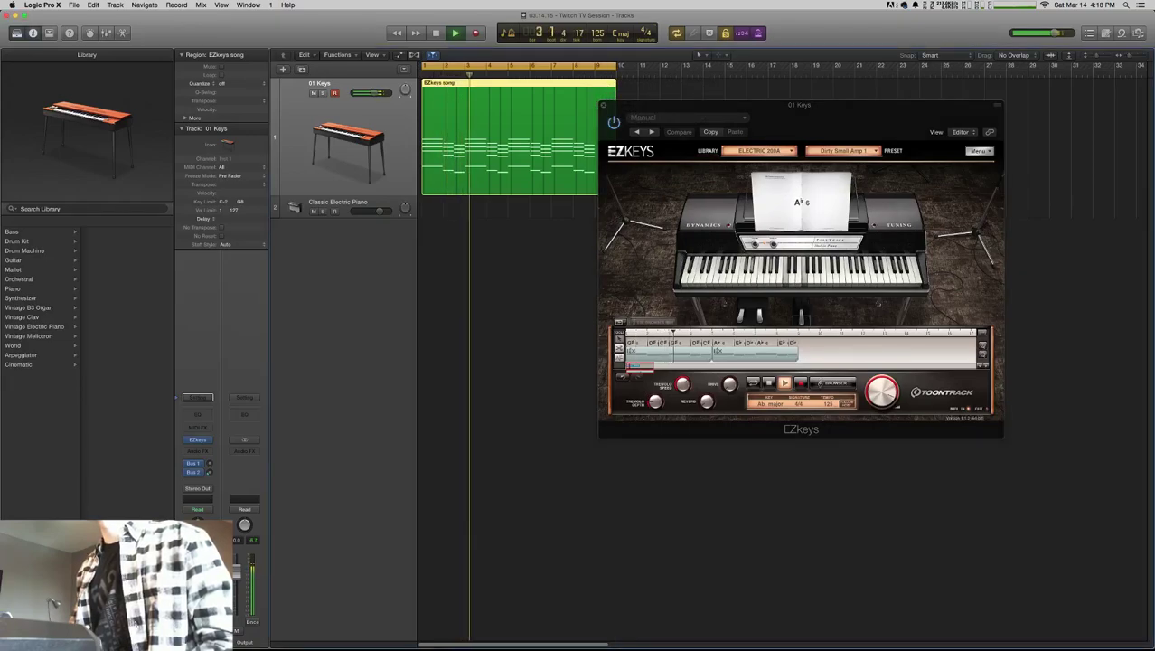
pyautogui.hotkey('alt', 'shift', 'd')
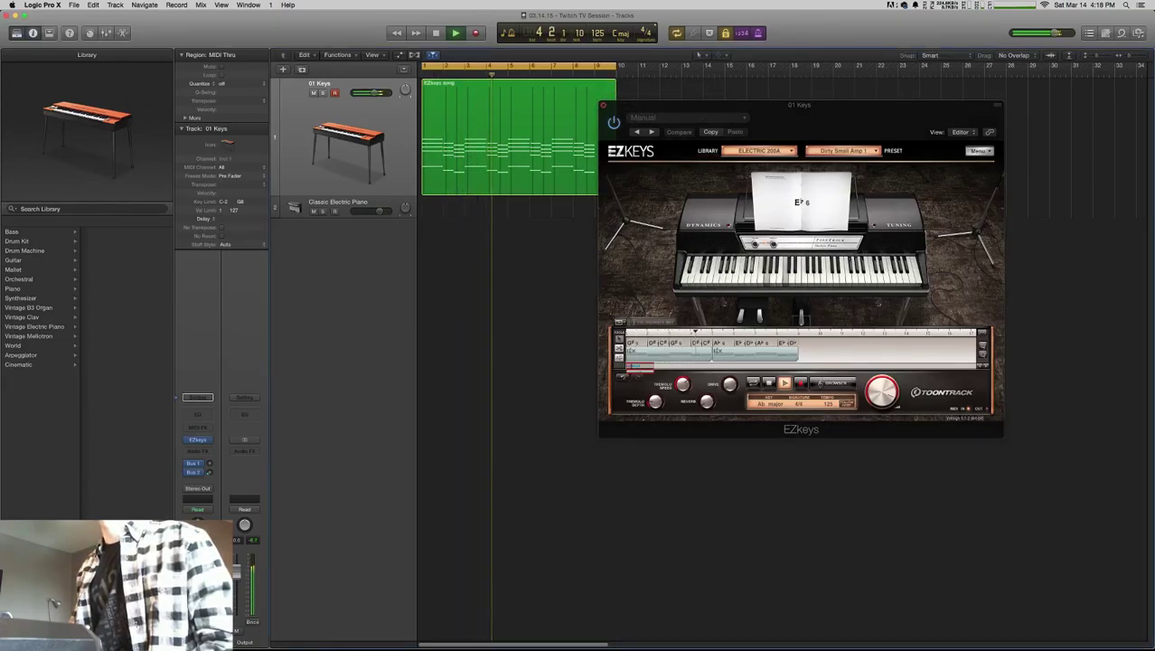
pyautogui.press('v')
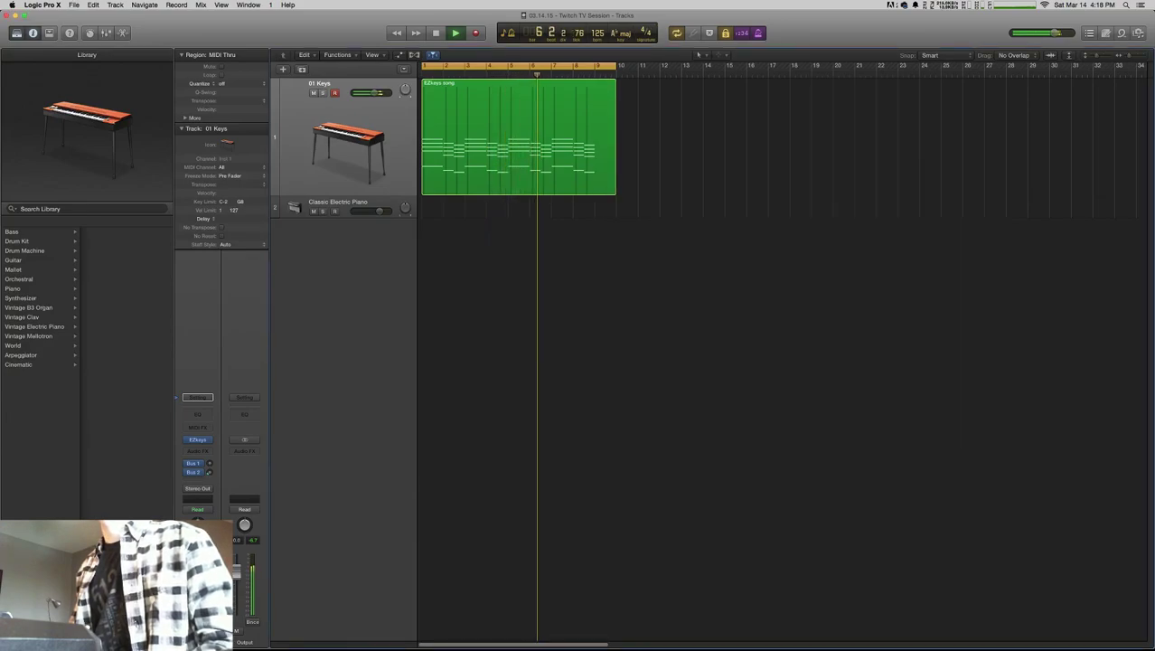
pyautogui.moveTo(615, 188); pyautogui.dragTo(594, 192)
pyautogui.moveTo(615, 66); pyautogui.dragTo(594, 66)
pyautogui.press('super+s')
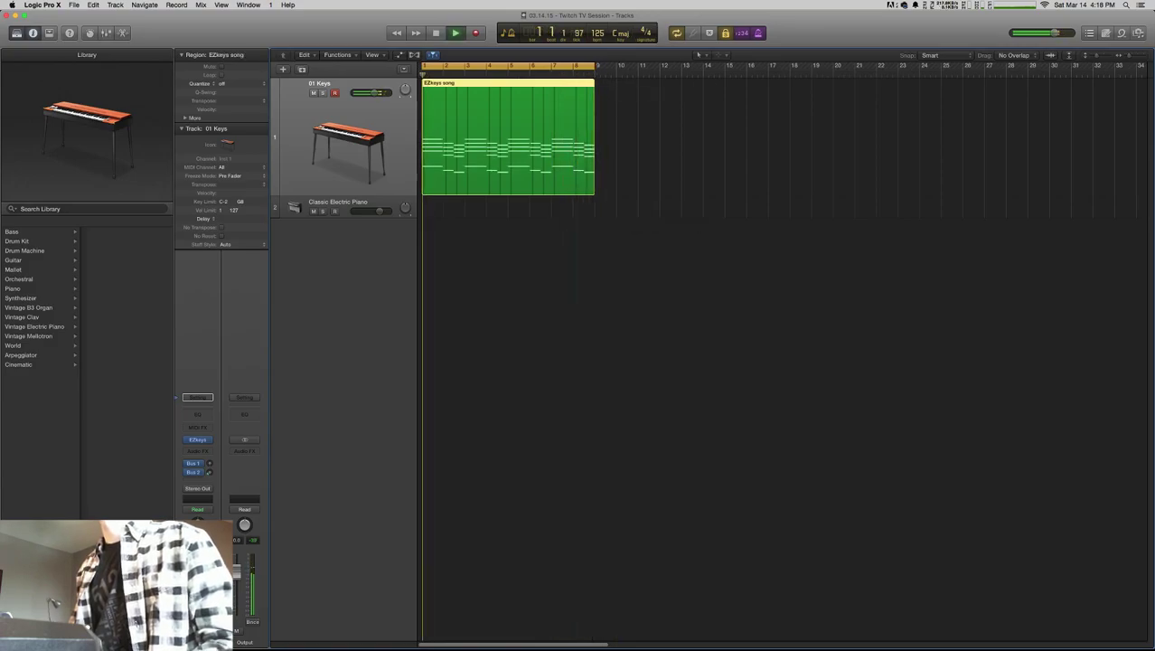
# - Try a 1/16 Triplet quantize on the EZkeys song region during playback
pyautogui.click(222, 83)
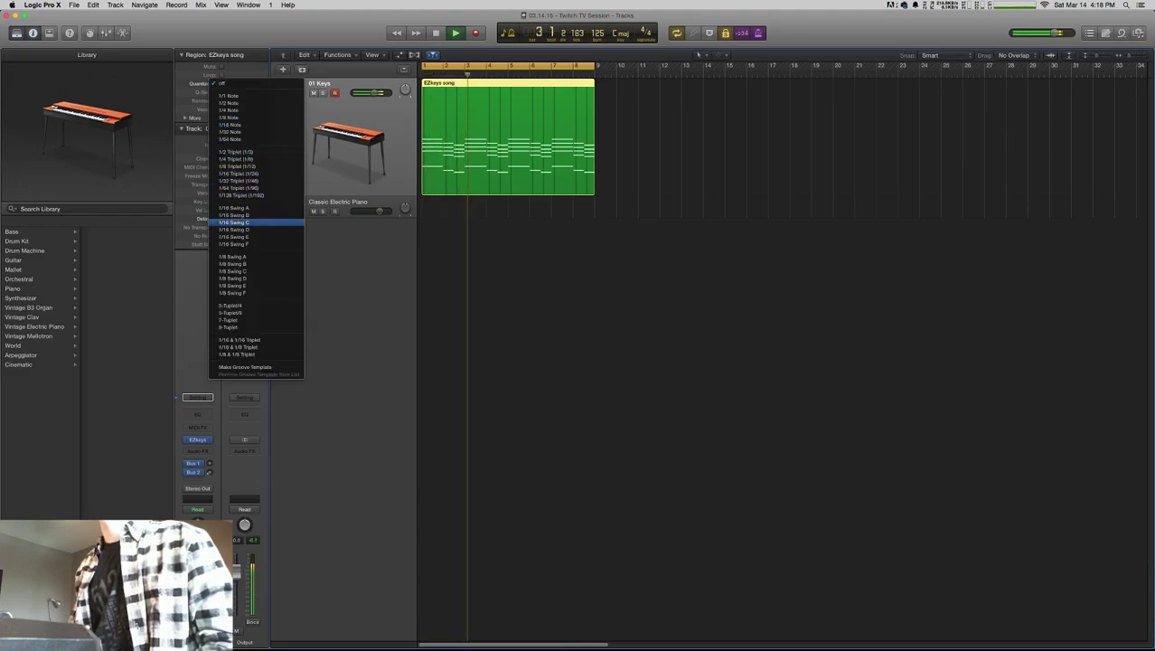
pyautogui.click(237, 174)
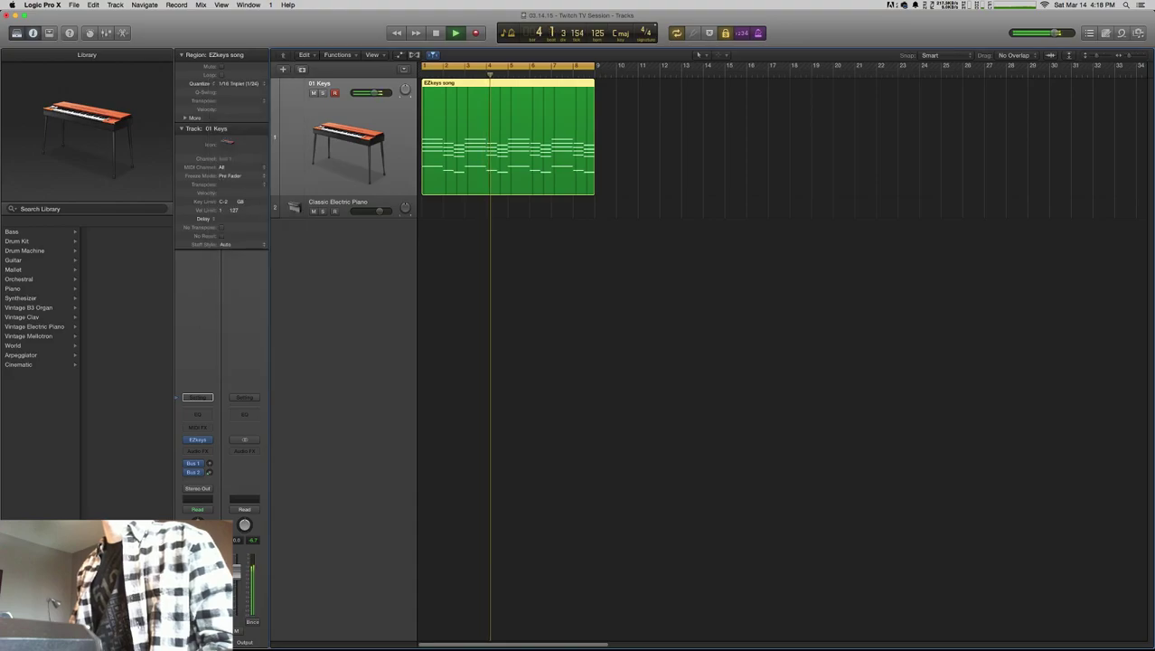
pyautogui.press('space')
# - Set the EZkeys song region's quantize to 1/16 Swing C and play it through from bar 1
pyautogui.click(237, 83)
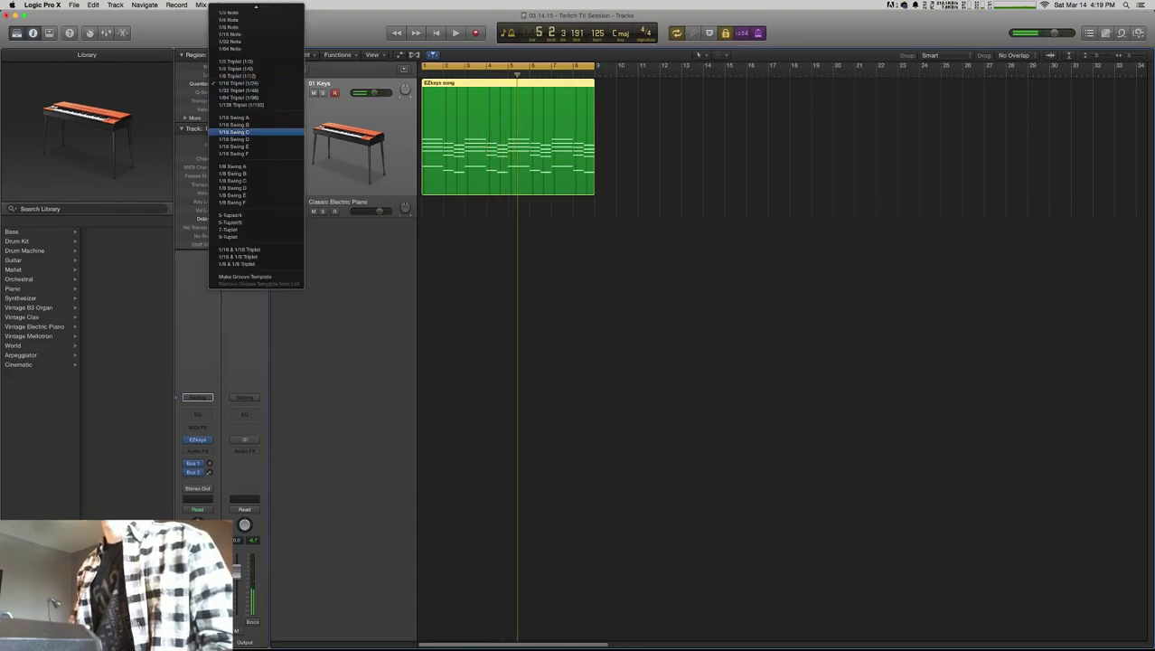
pyautogui.click(234, 131)
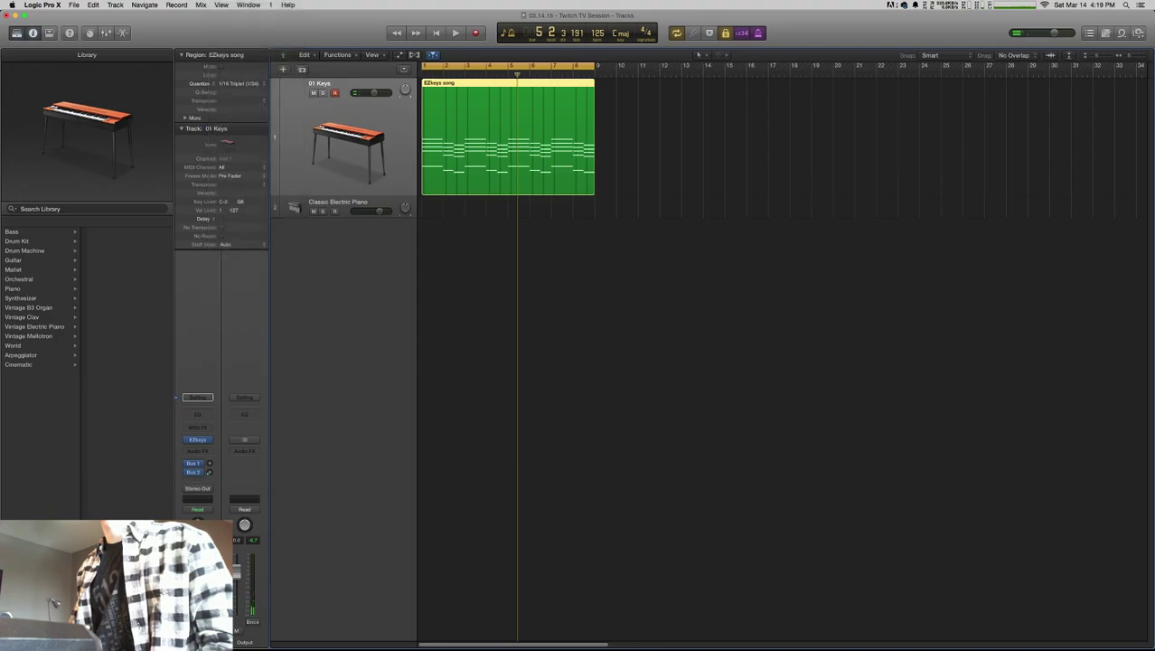
pyautogui.press('Return')
pyautogui.press('space')
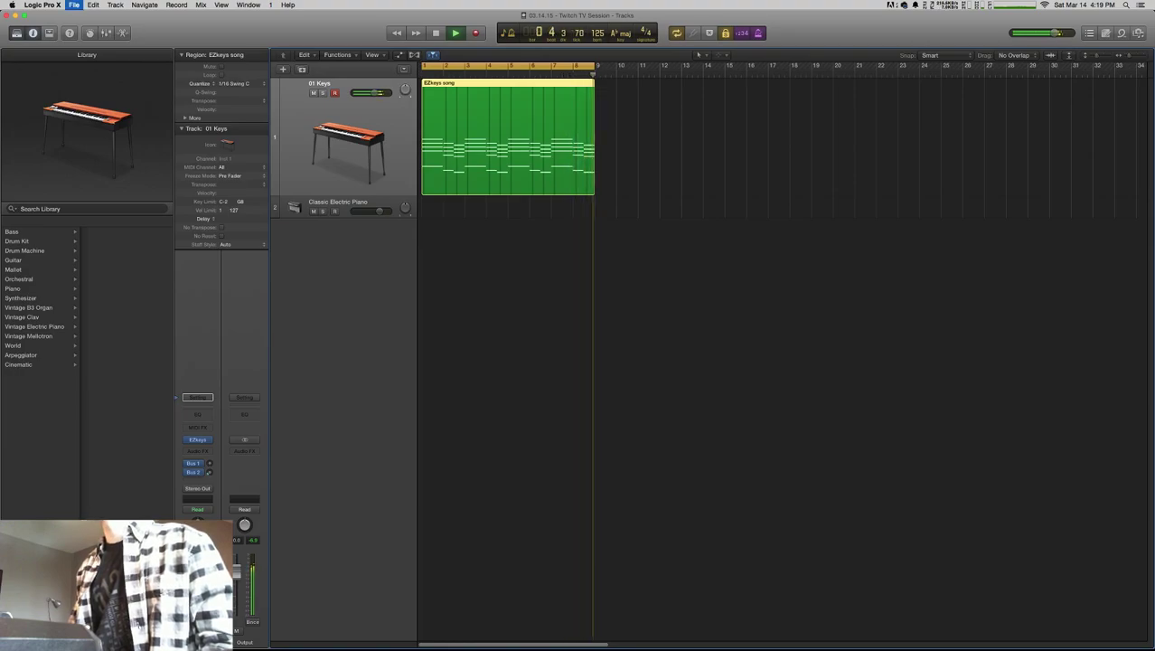
pyautogui.press('space')
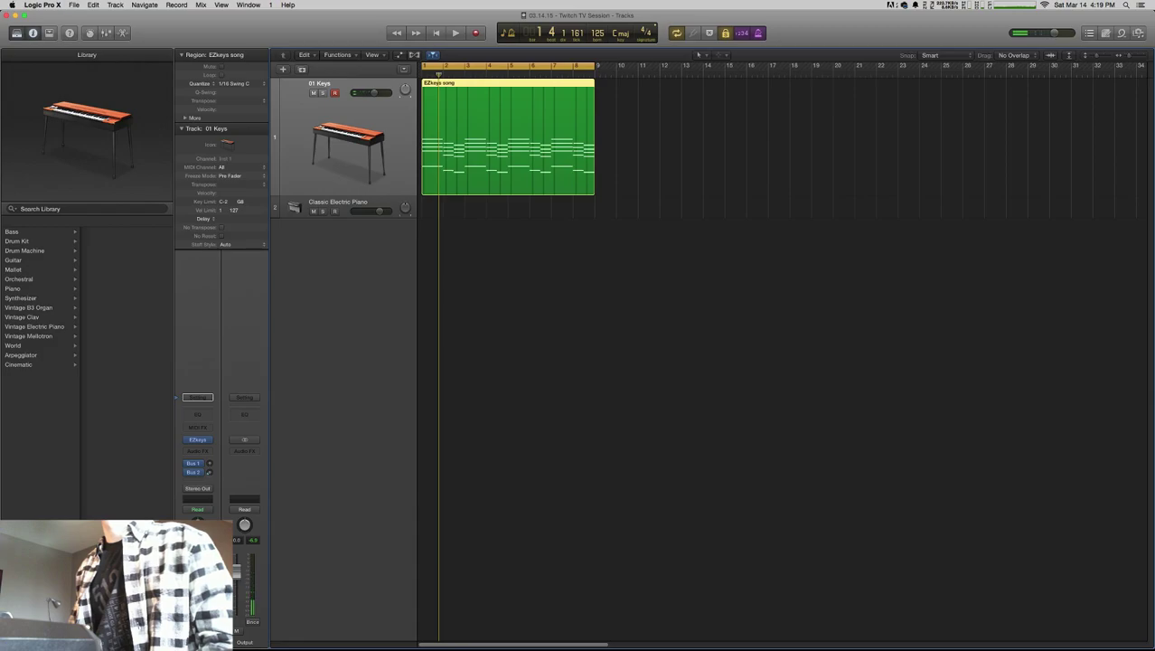
# - Rename the Classic Electric Piano track "02", load the Bluebird drum kit patch on it and enlarge its row
pyautogui.click(299, 208)
pyautogui.moveTo(299, 217); pyautogui.dragTo(310, 255)
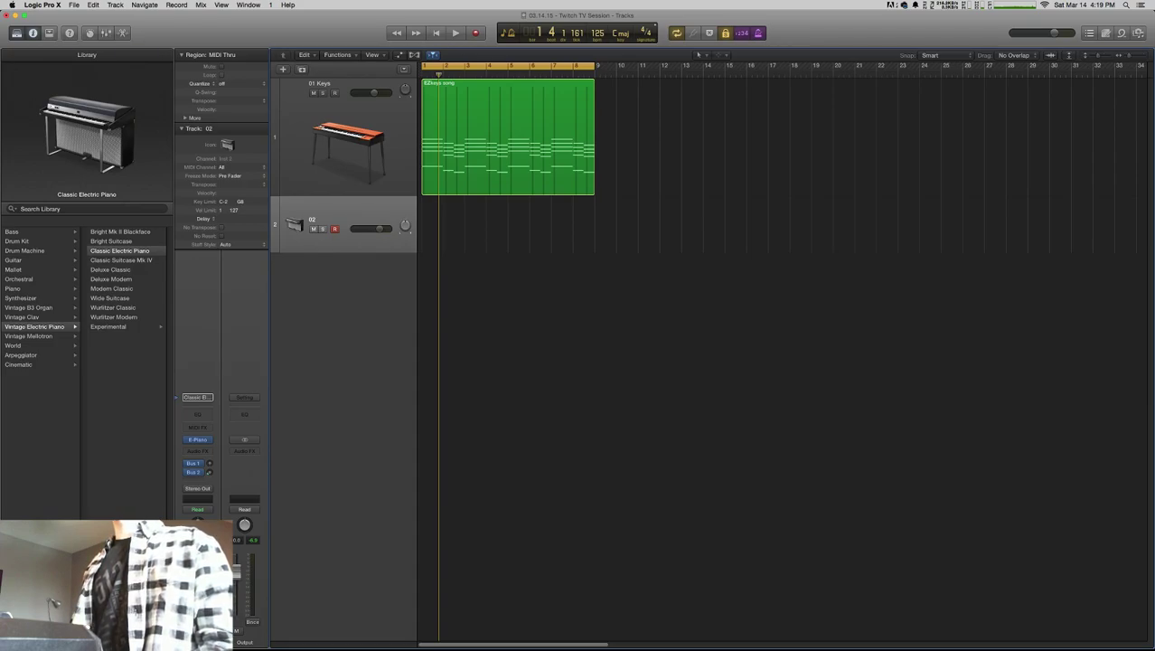
pyautogui.click(38, 242)
pyautogui.press('Down')
pyautogui.press('Up')
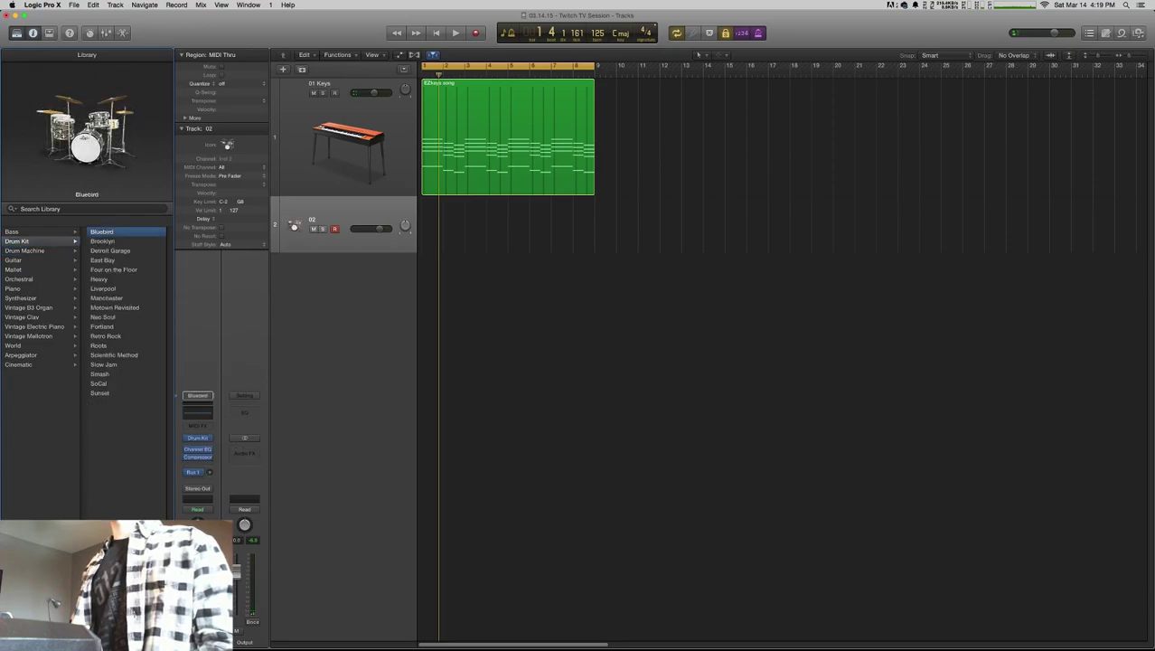
pyautogui.press('space')
pyautogui.moveTo(348, 252); pyautogui.dragTo(348, 290)
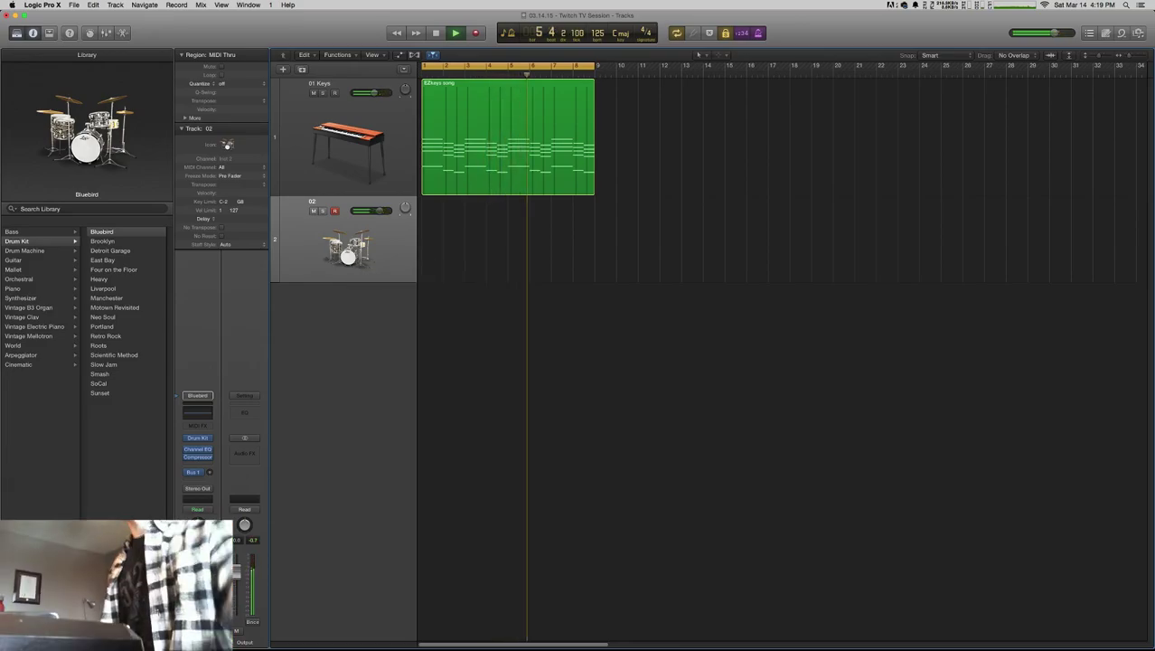
pyautogui.press('super+Tab')
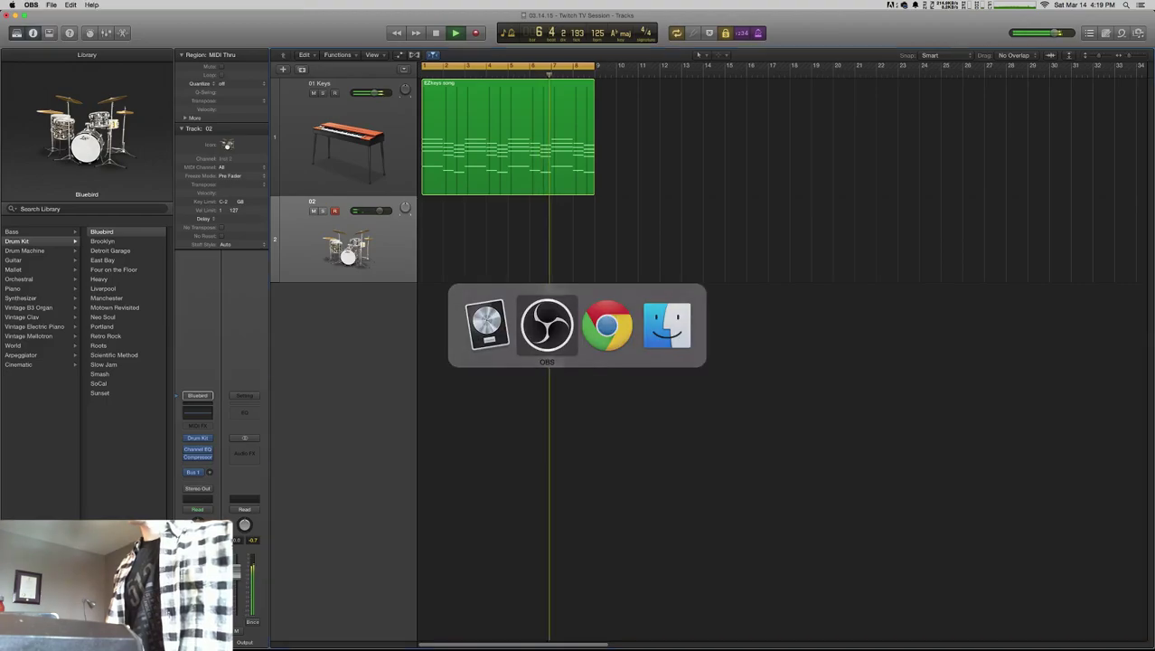
pyautogui.press('super+Tab')
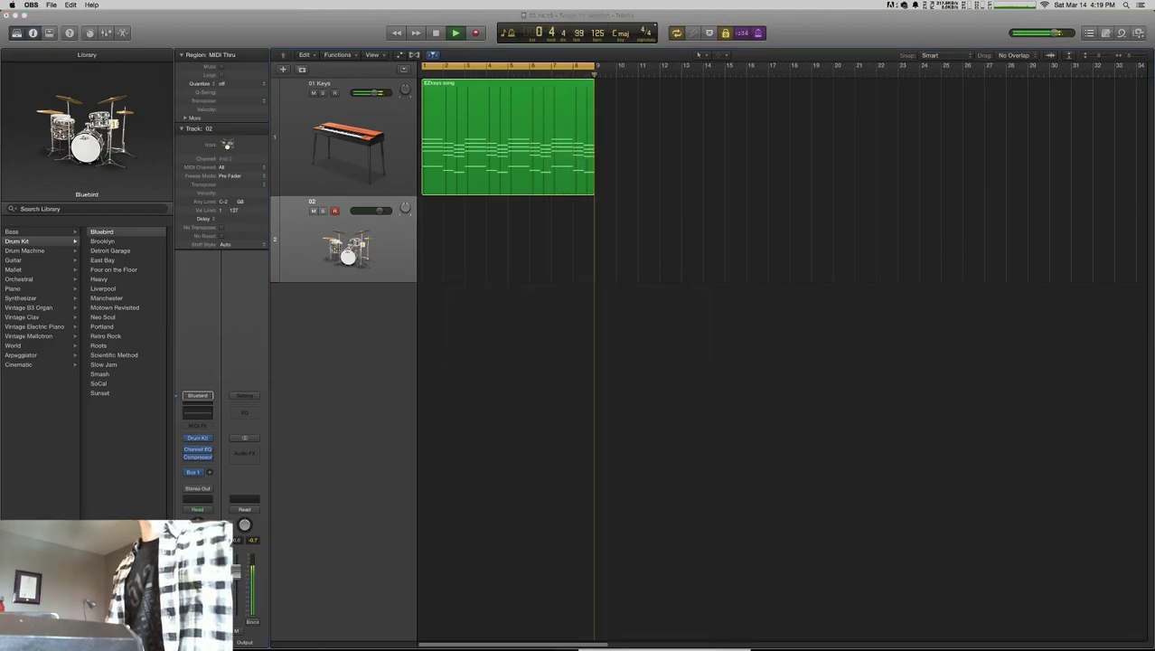
pyautogui.press('super+Tab')
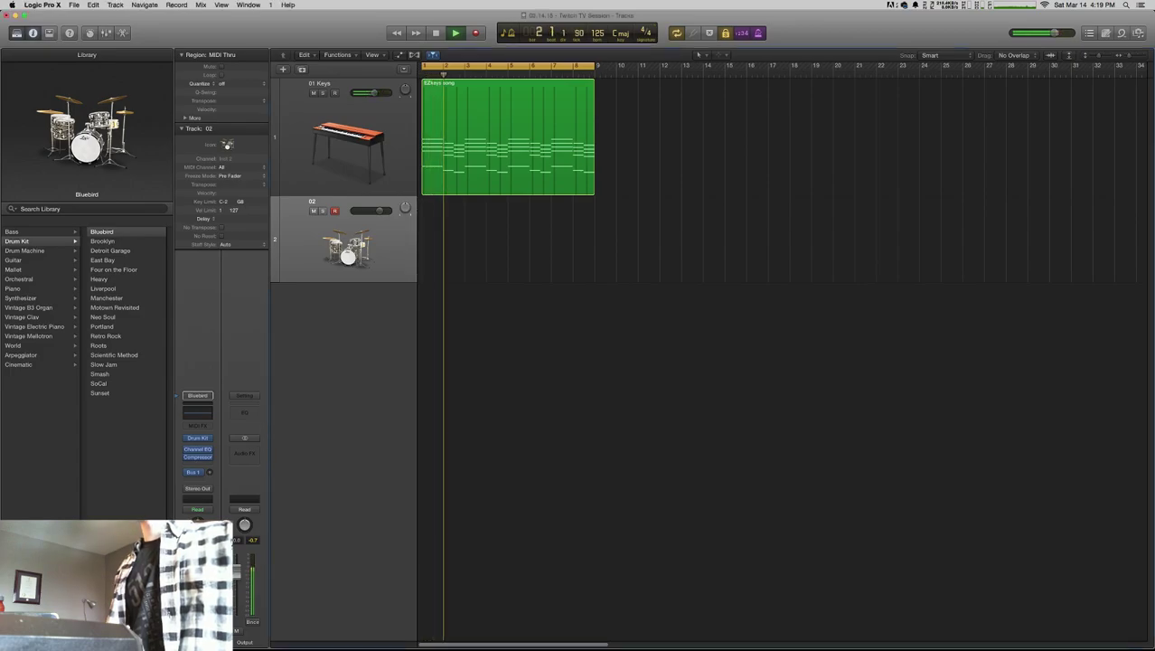
pyautogui.moveTo(647, 647)
pyautogui.click(769, 630)
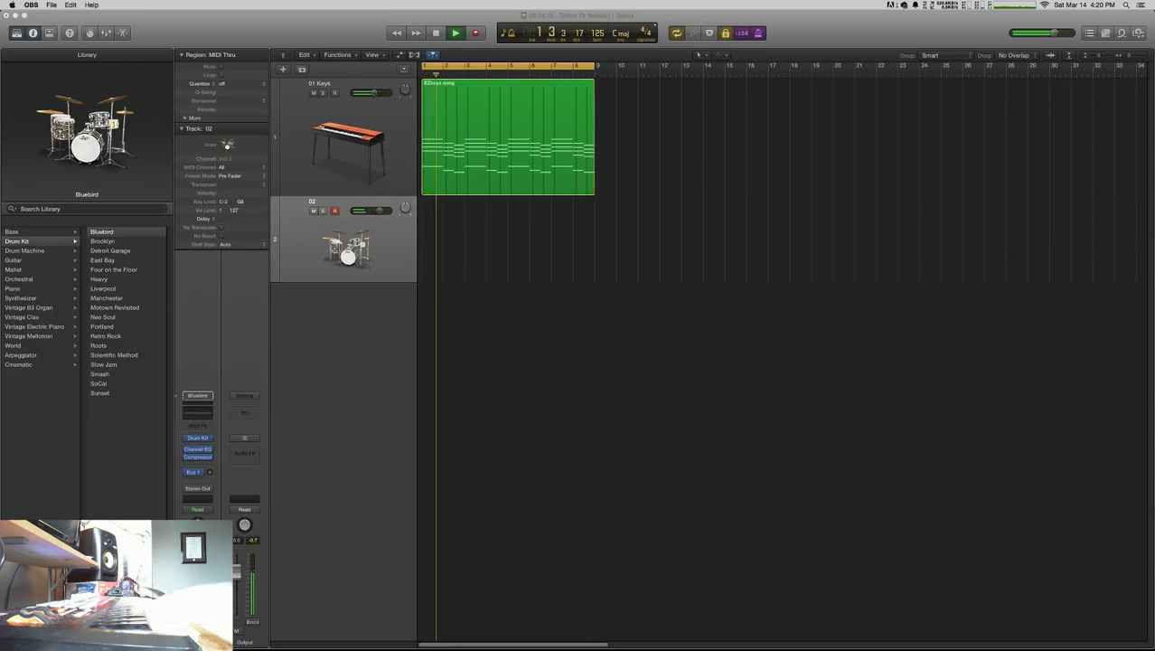
pyautogui.press('super+Tab')
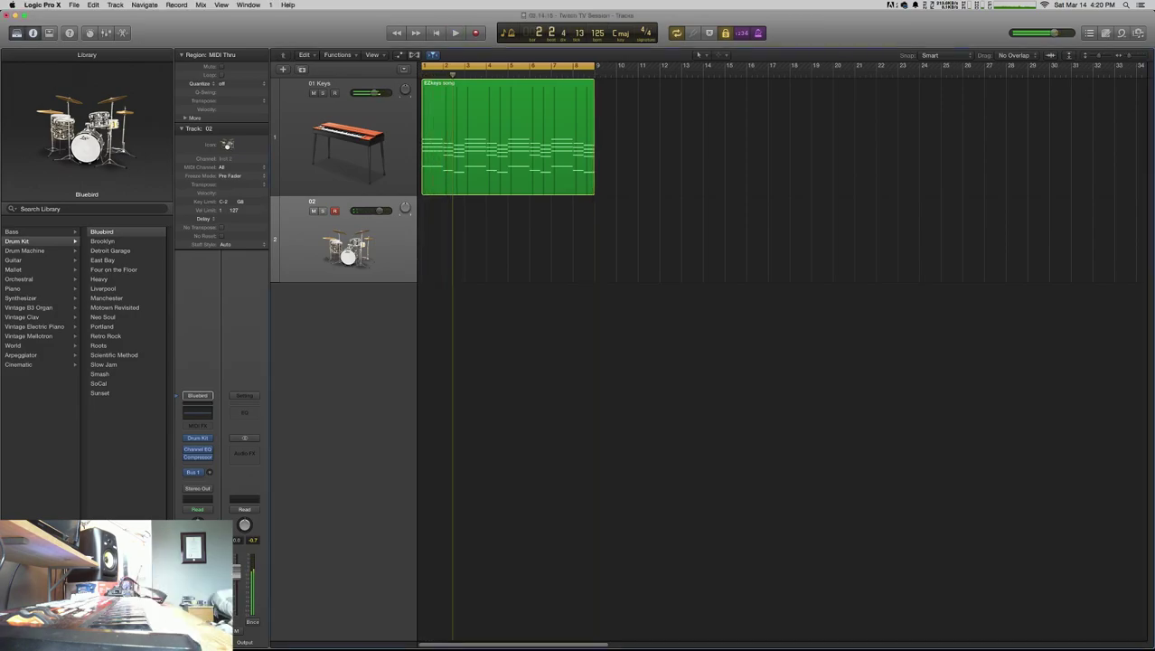
# - Bounce the EZkeys song region in place to a new track with the source muted and Overload Protection Only normalizing
pyautogui.press('super+a')
pyautogui.rightClick(498, 130)
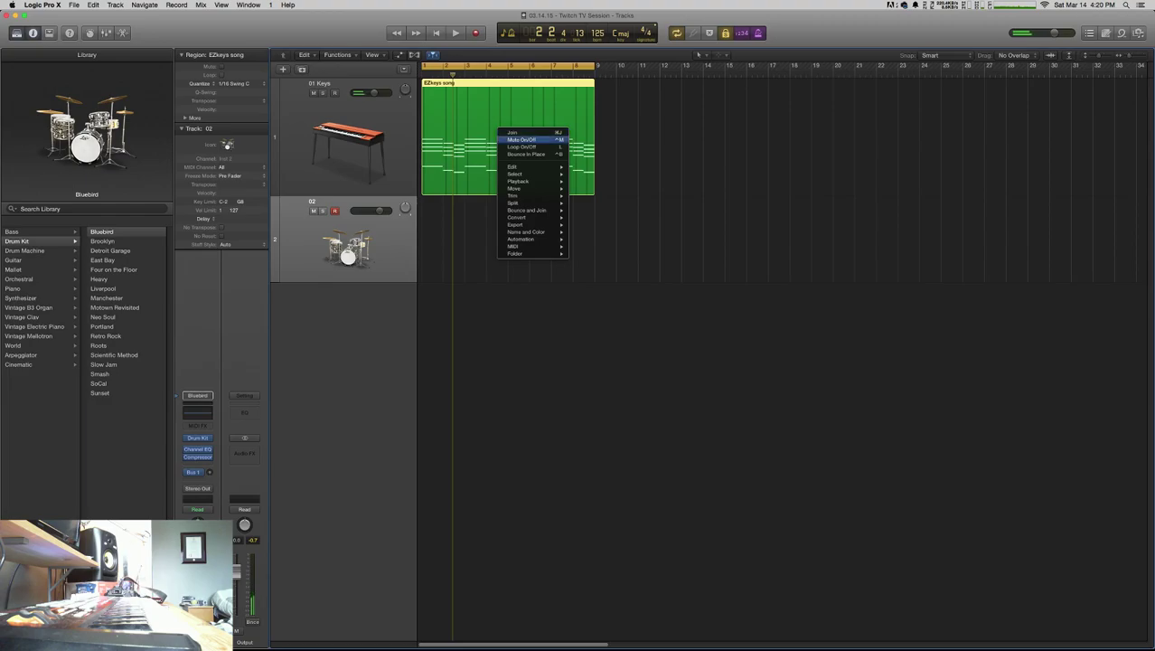
pyautogui.click(526, 154)
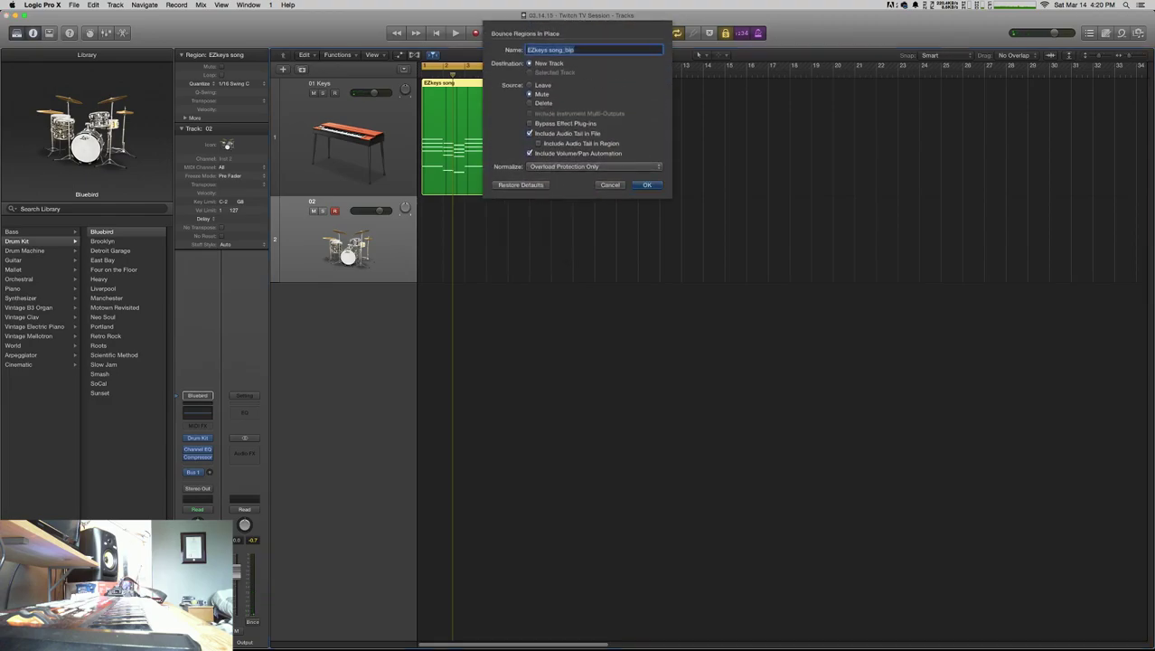
pyautogui.press('Return')
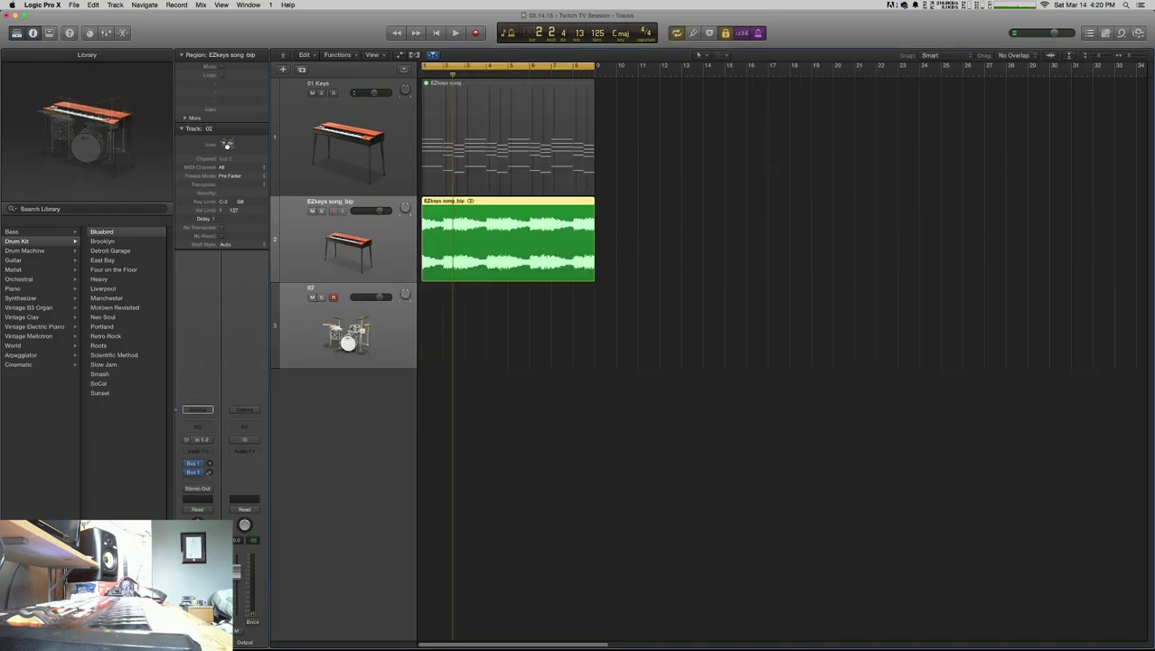
# - Reduce the 01 Keys track's height and select the 02 drum track
pyautogui.press('Up')
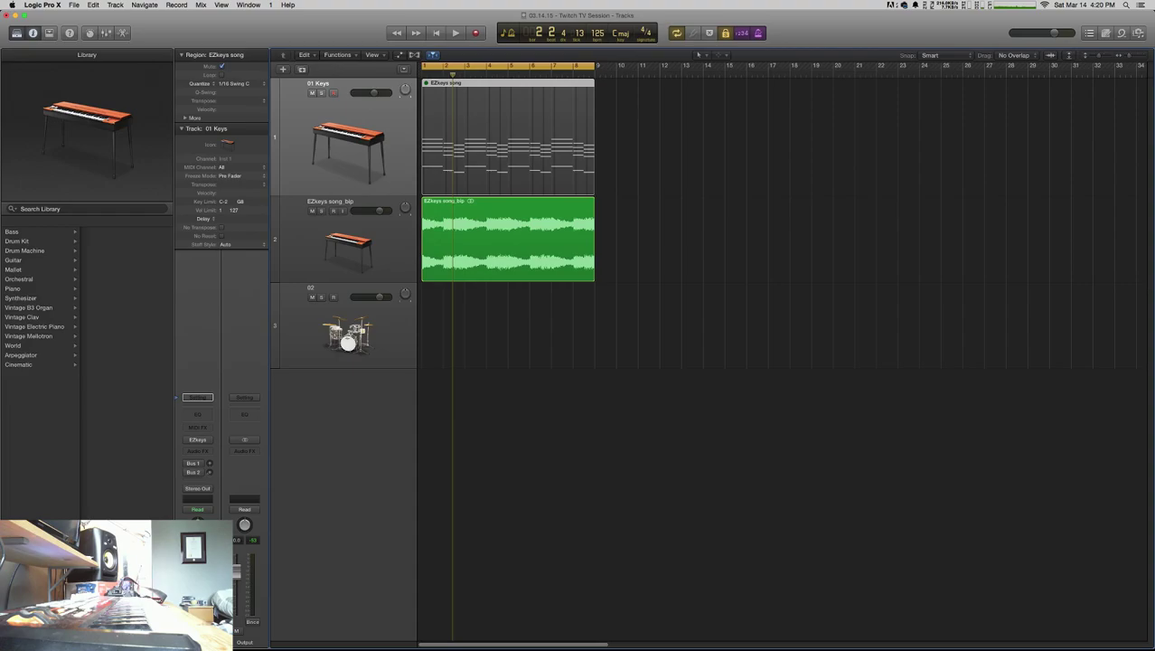
pyautogui.hotkey('shift', 'alt', 'd')
pyautogui.moveTo(339, 200); pyautogui.dragTo(339, 124)
pyautogui.click(344, 239)
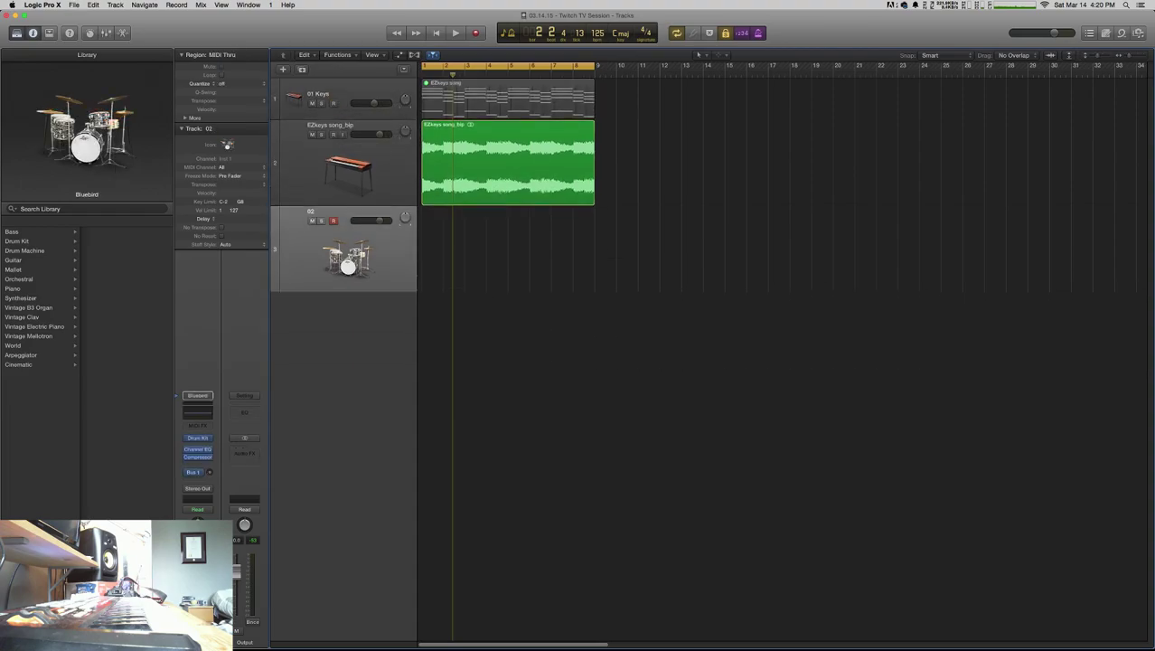
pyautogui.doubleClick(311, 211)
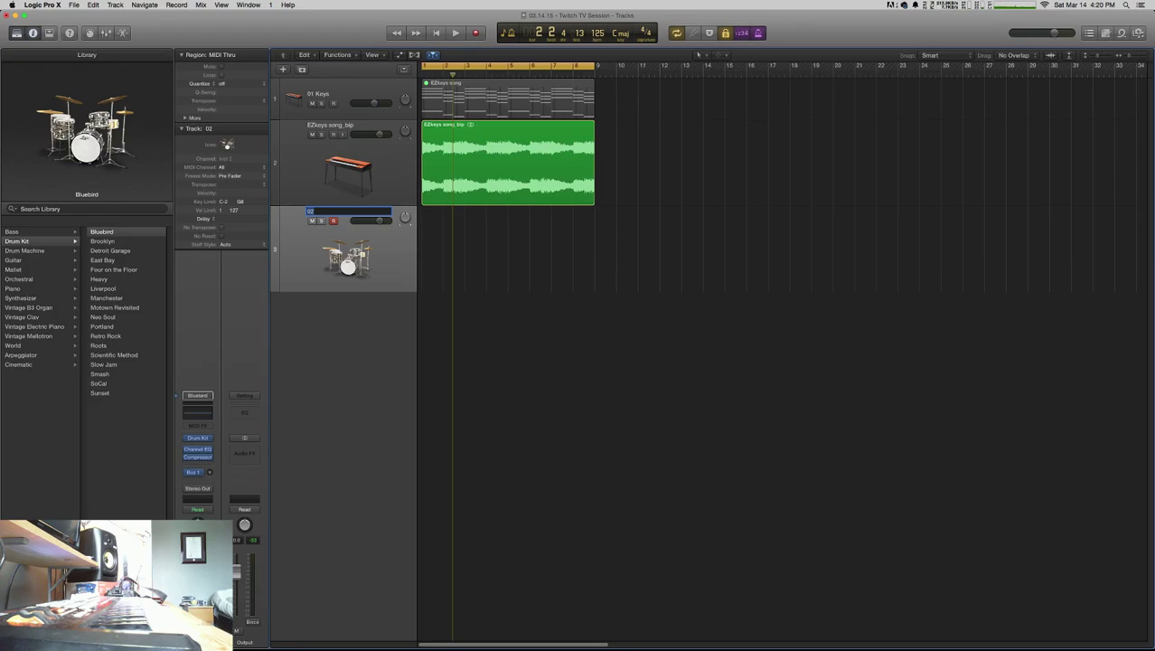
# - Play the loop and raise the make-up gain of track 02's Compressor to 5.5 dB
pyautogui.press('space')
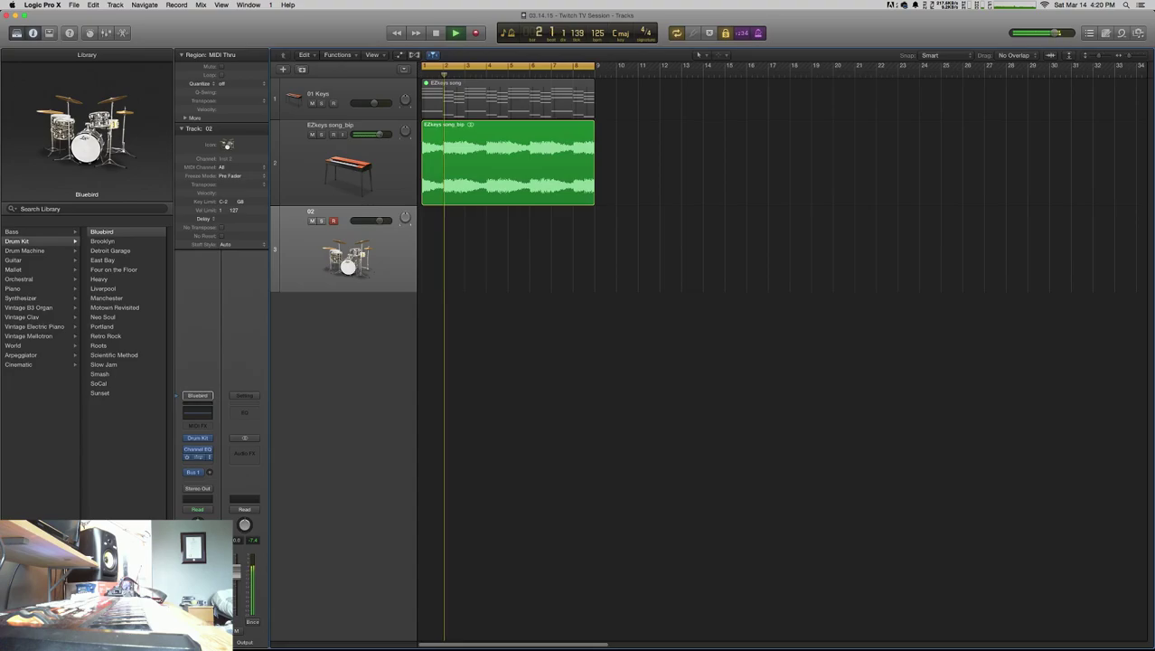
pyautogui.click(198, 457)
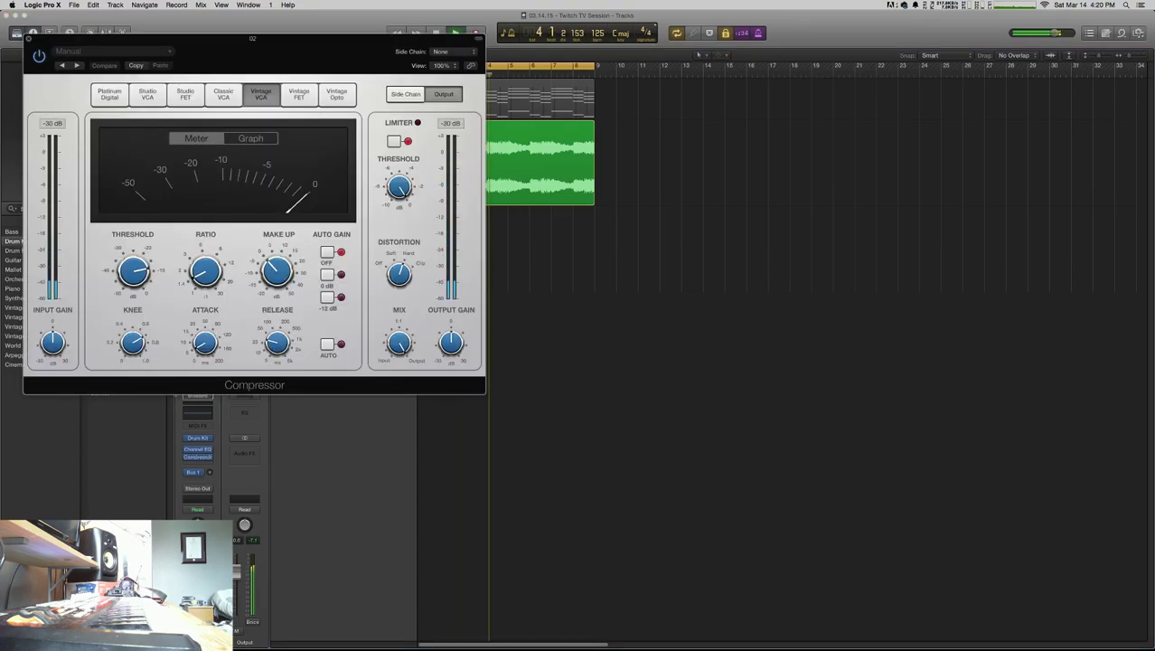
pyautogui.press('space')
pyautogui.moveTo(276, 270); pyautogui.dragTo(277, 240)
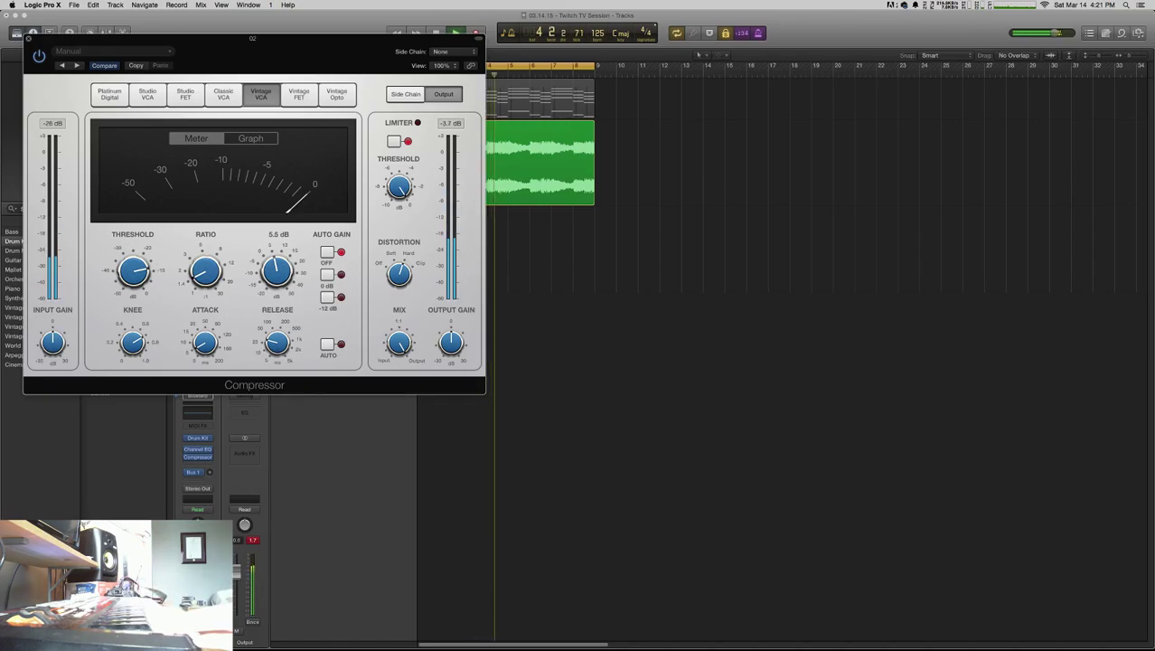
# - Set the default MIDI region quantize for track 02 to 1/16 Swing A and close the Compressor window
pyautogui.moveTo(253, 38); pyautogui.dragTo(505, 184)
pyautogui.click(226, 83)
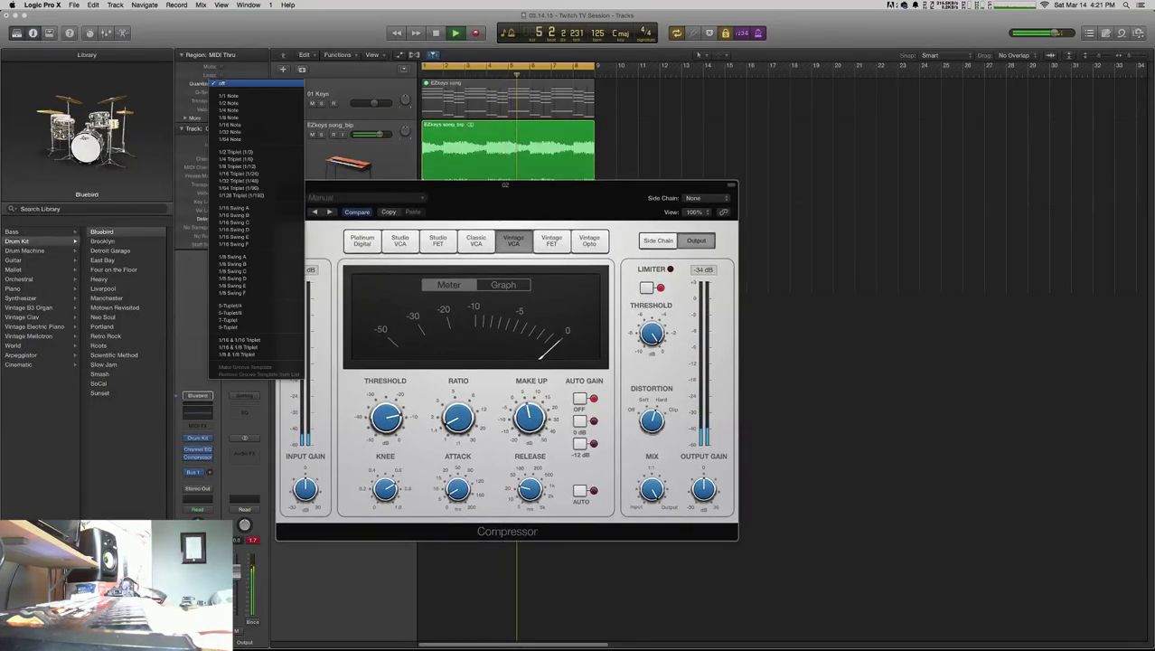
pyautogui.press('Escape')
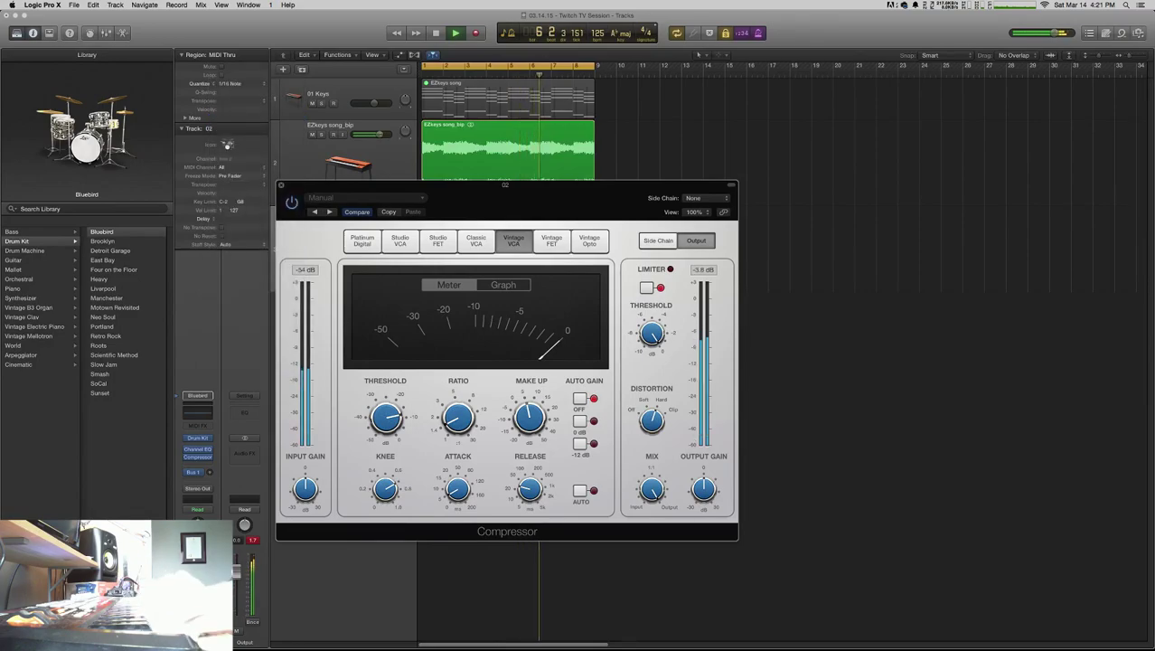
pyautogui.click(231, 83)
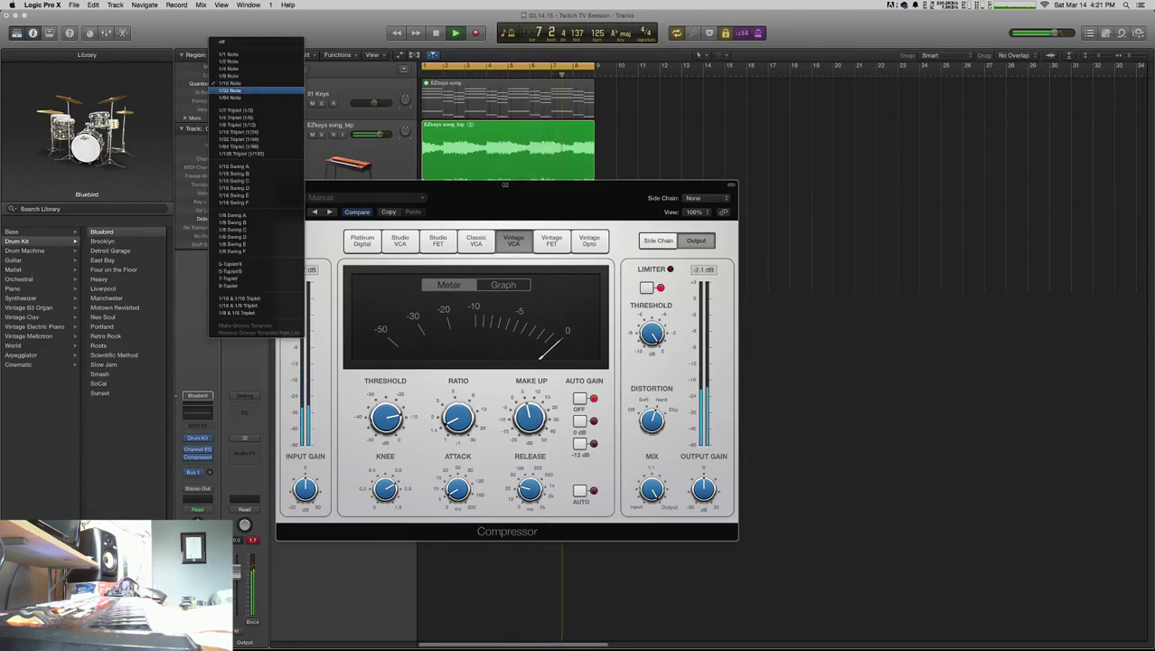
pyautogui.click(255, 166)
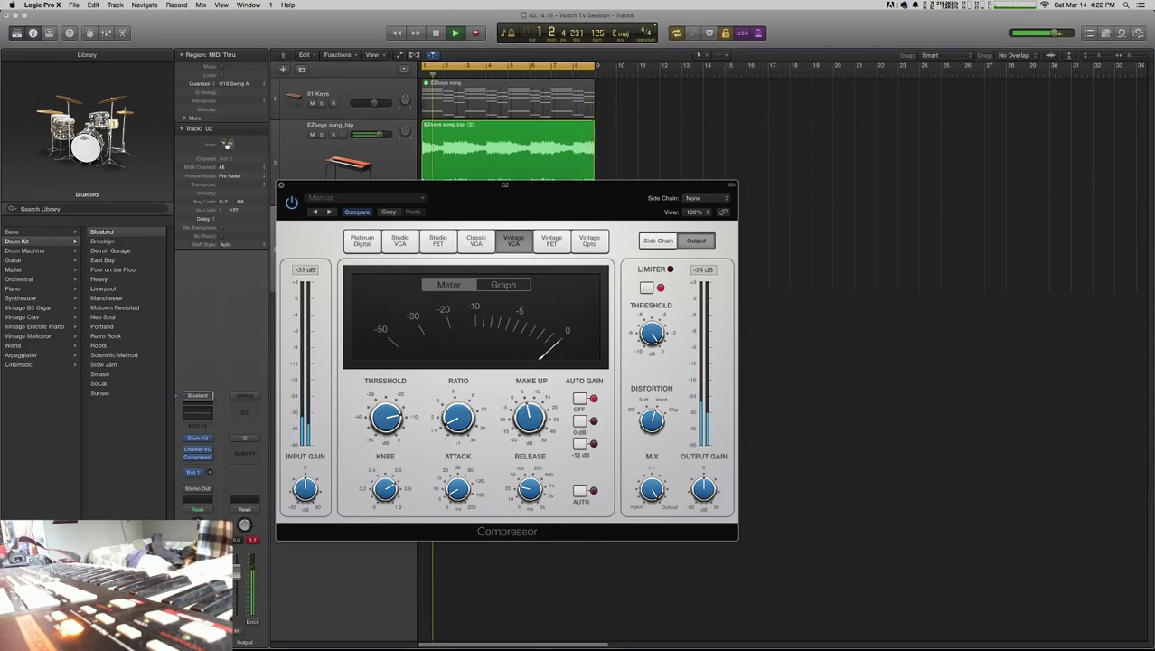
pyautogui.click(281, 185)
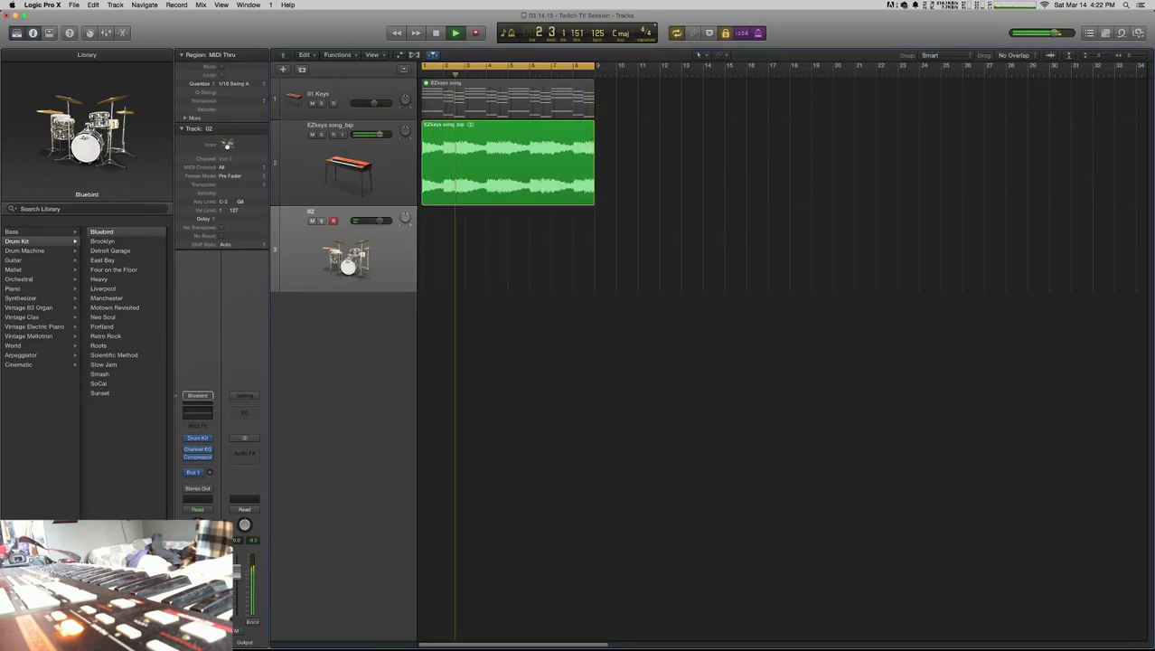
# - Insert the stereo Waves NLS Buss plug-in on the Output channel and move its window over the empty arrangement area
pyautogui.click(244, 452)
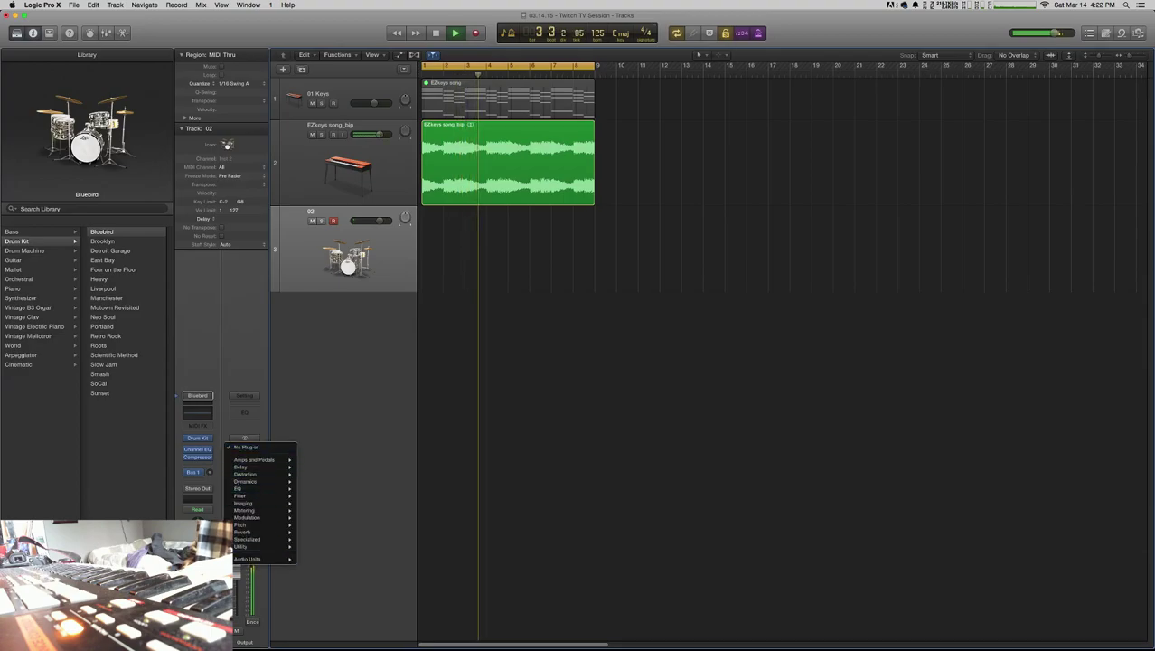
pyautogui.moveTo(262, 558)
pyautogui.moveTo(334, 580)
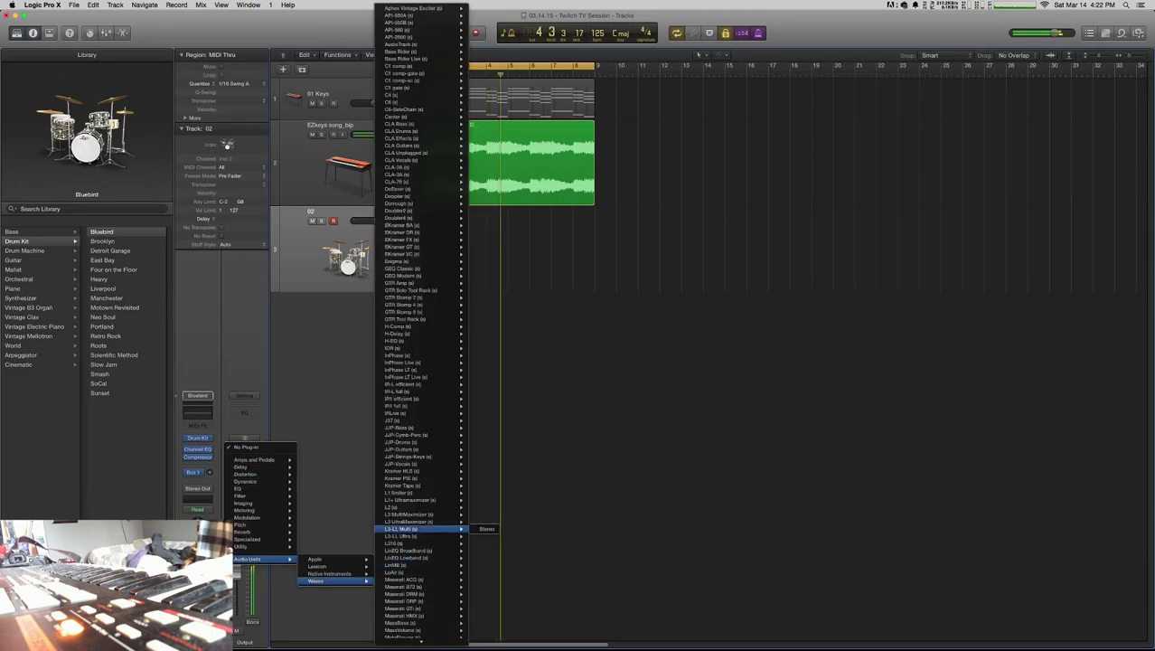
pyautogui.moveTo(411, 514)
pyautogui.scroll(-5, 411, 514)
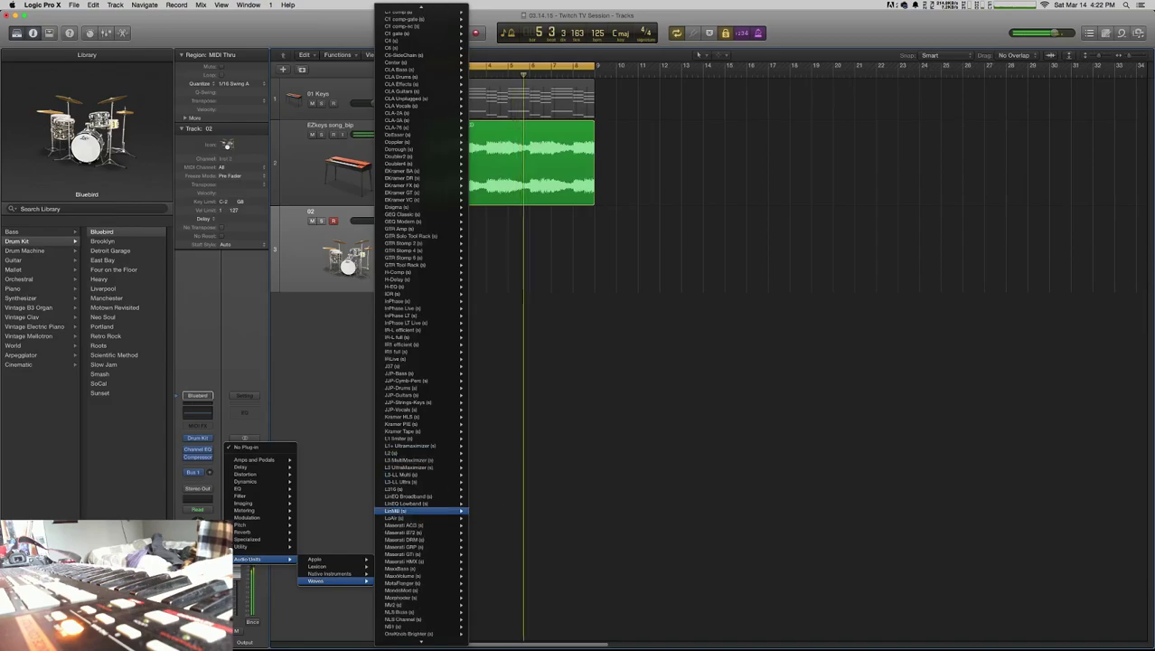
pyautogui.click(483, 476)
pyautogui.moveTo(123, 38); pyautogui.dragTo(525, 211)
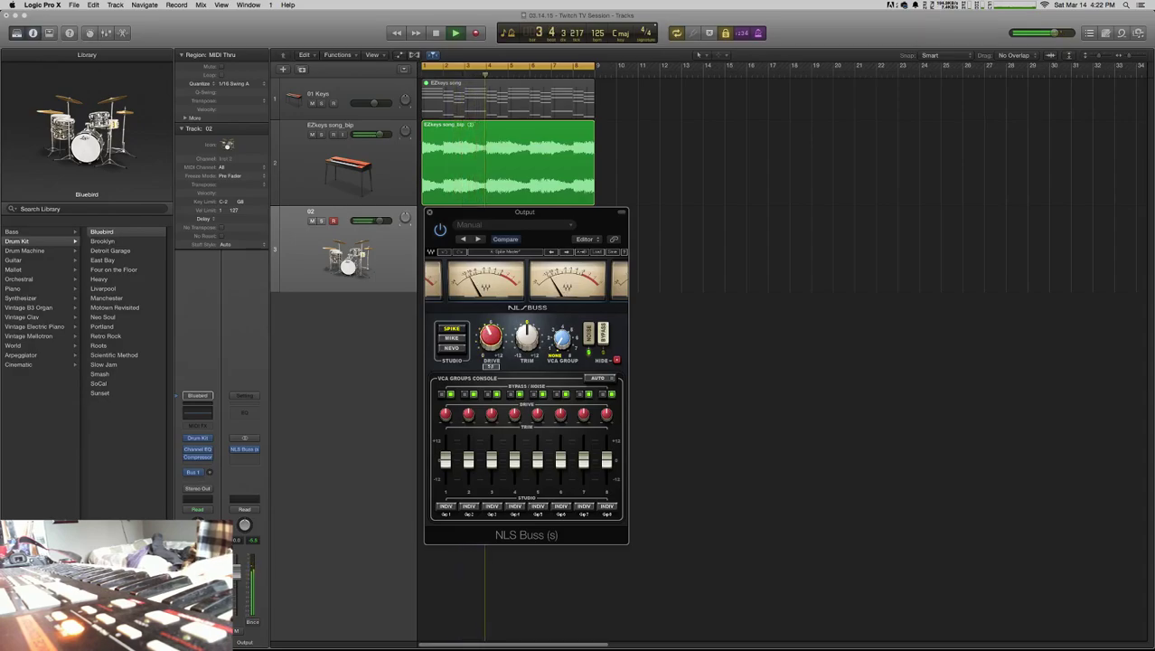
# - Audition the MIKE model on NLS Buss, choose NEVO as its studio and close the plug-in window
pyautogui.click(451, 338)
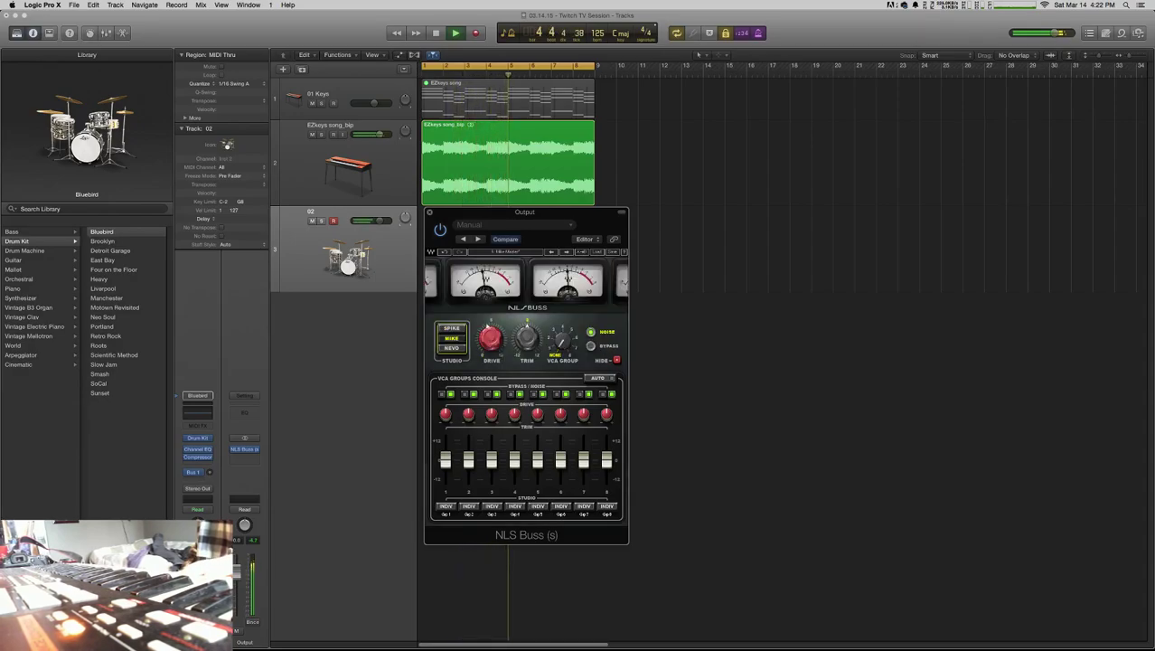
pyautogui.click(451, 347)
pyautogui.moveTo(491, 337)
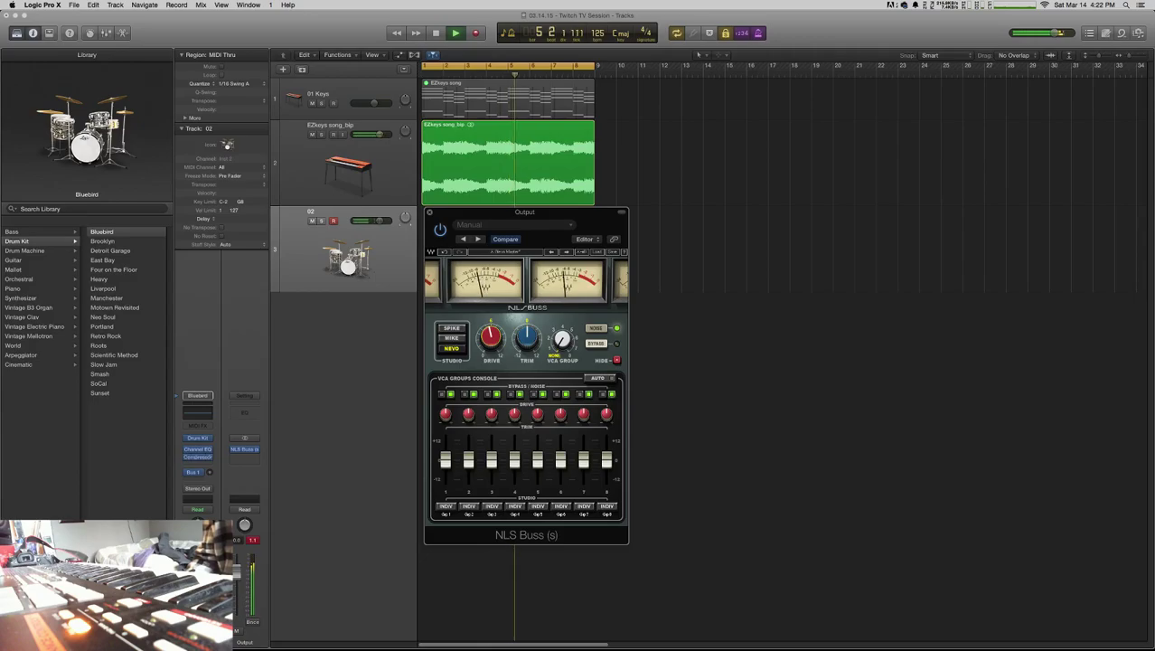
pyautogui.press('super+w')
# - Open the Drum Kit Designer and NLS Buss windows and place both clear of the channel strips
pyautogui.click(197, 437)
pyautogui.click(252, 539)
pyautogui.click(244, 449)
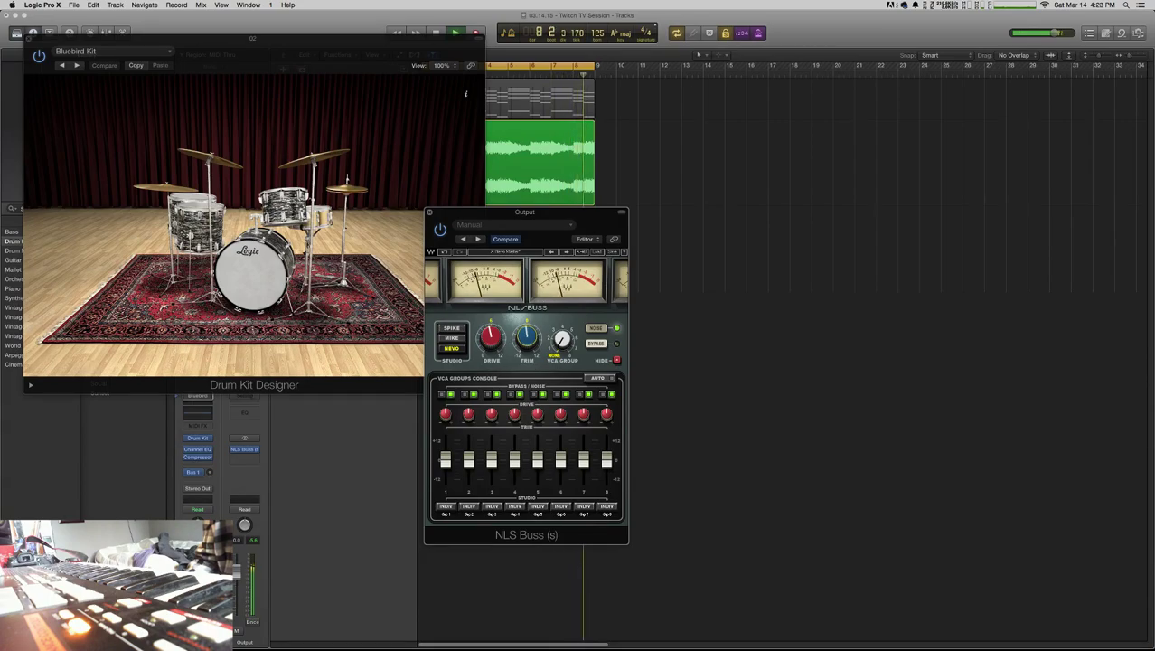
pyautogui.moveTo(488, 212); pyautogui.dragTo(676, 133)
pyautogui.moveTo(271, 37); pyautogui.dragTo(767, 236)
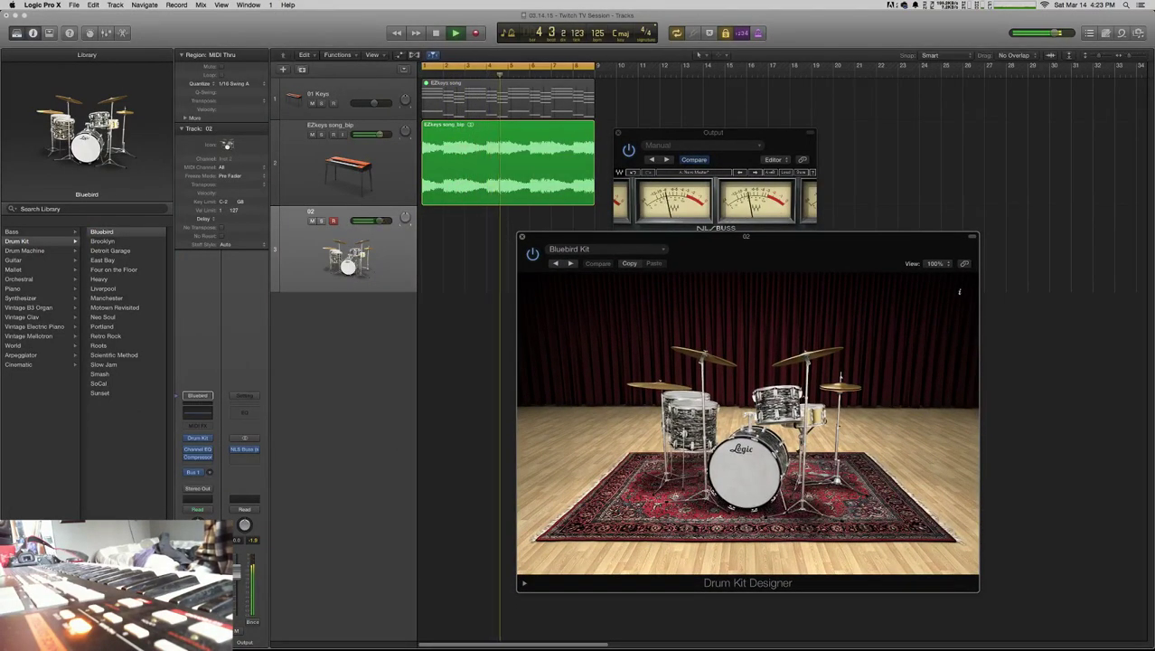
# - Try the Bluebird 2 and Bluebird snares with the snare gain, and adjust track 02's Bus 1 send
pyautogui.click(812, 415)
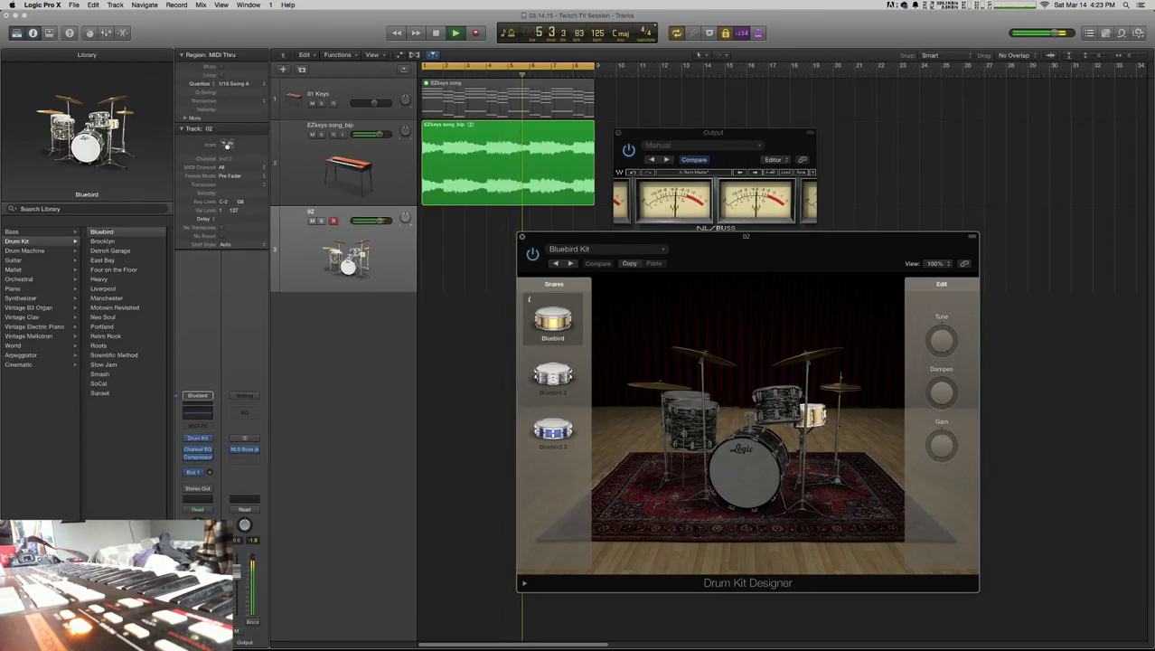
pyautogui.click(552, 375)
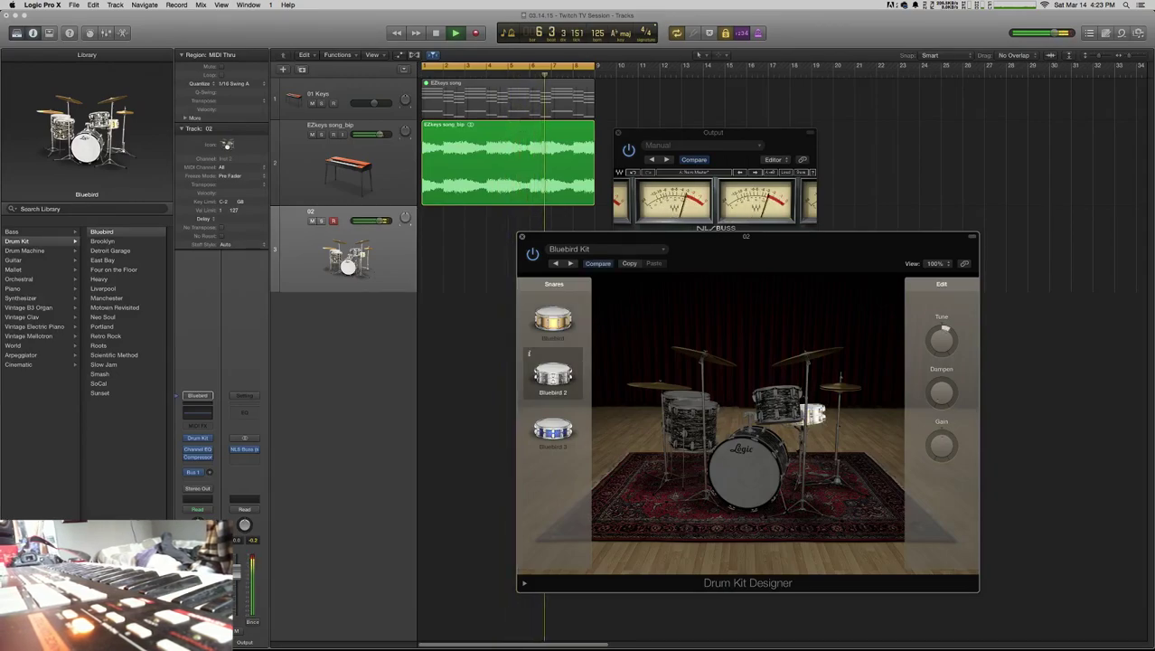
pyautogui.click(530, 300)
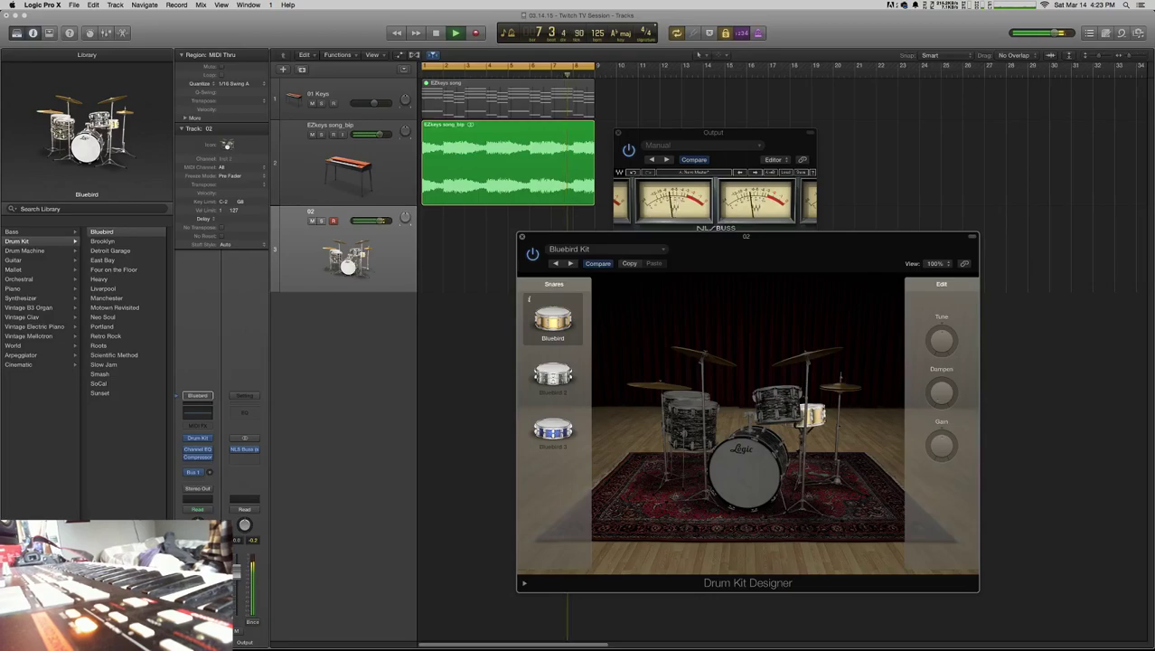
pyautogui.click(941, 445)
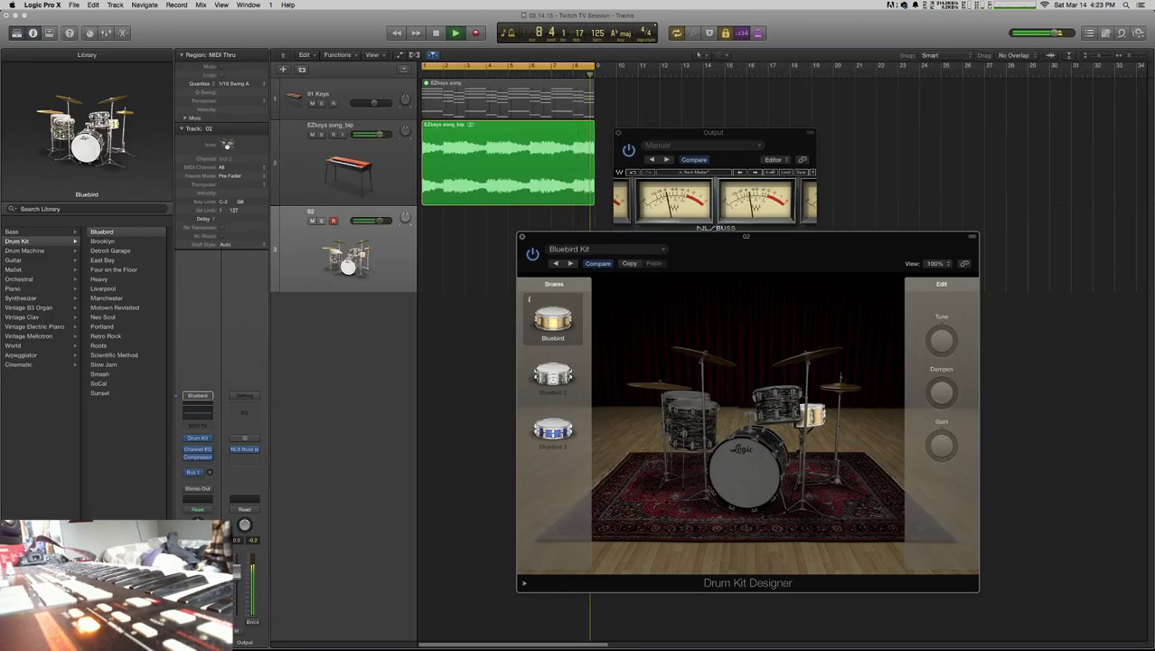
pyautogui.click(209, 471)
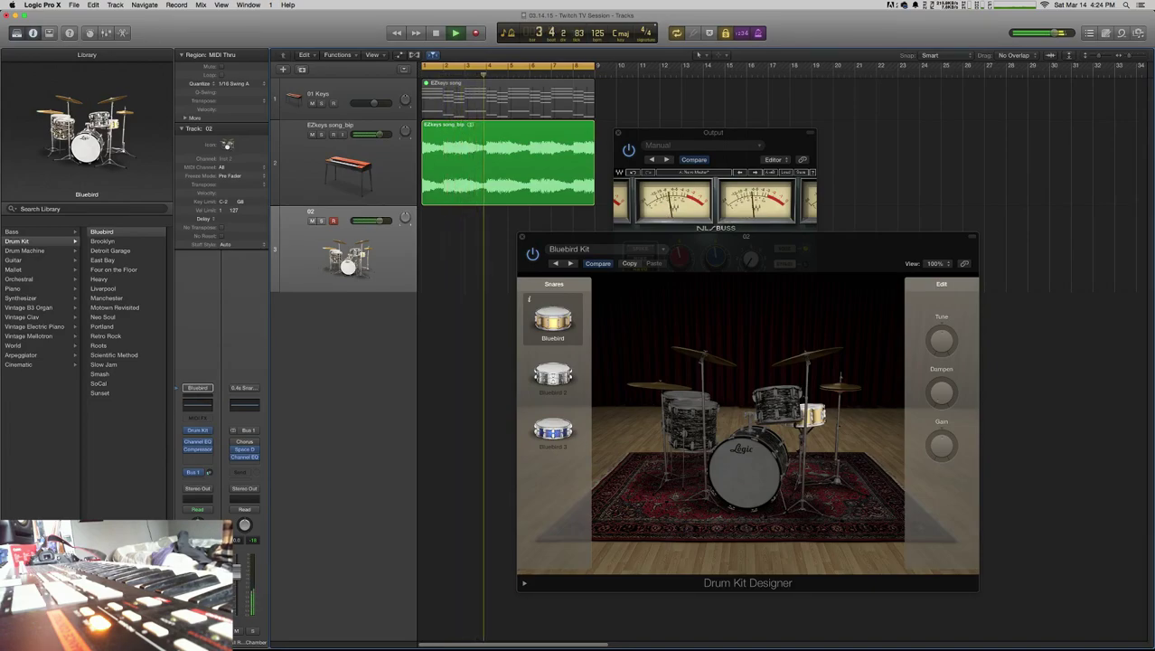
# - Load the Motown Revisited drum kit on track 02 and compare its three snares, settling on the Motown Revisited snare
pyautogui.click(103, 241)
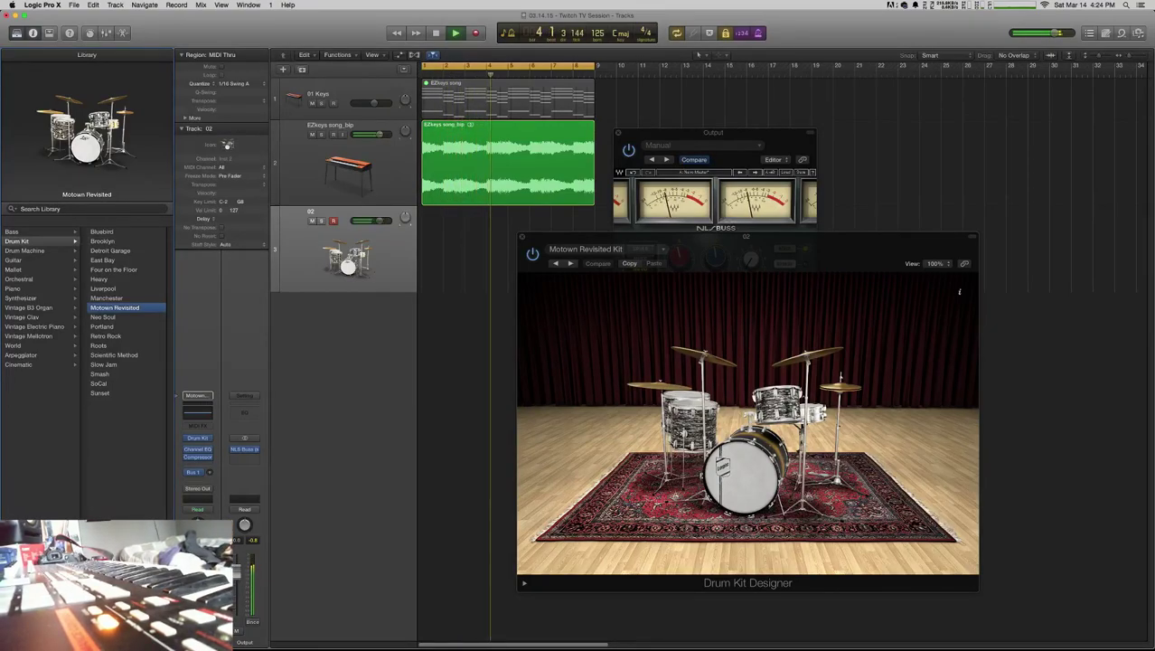
pyautogui.click(817, 408)
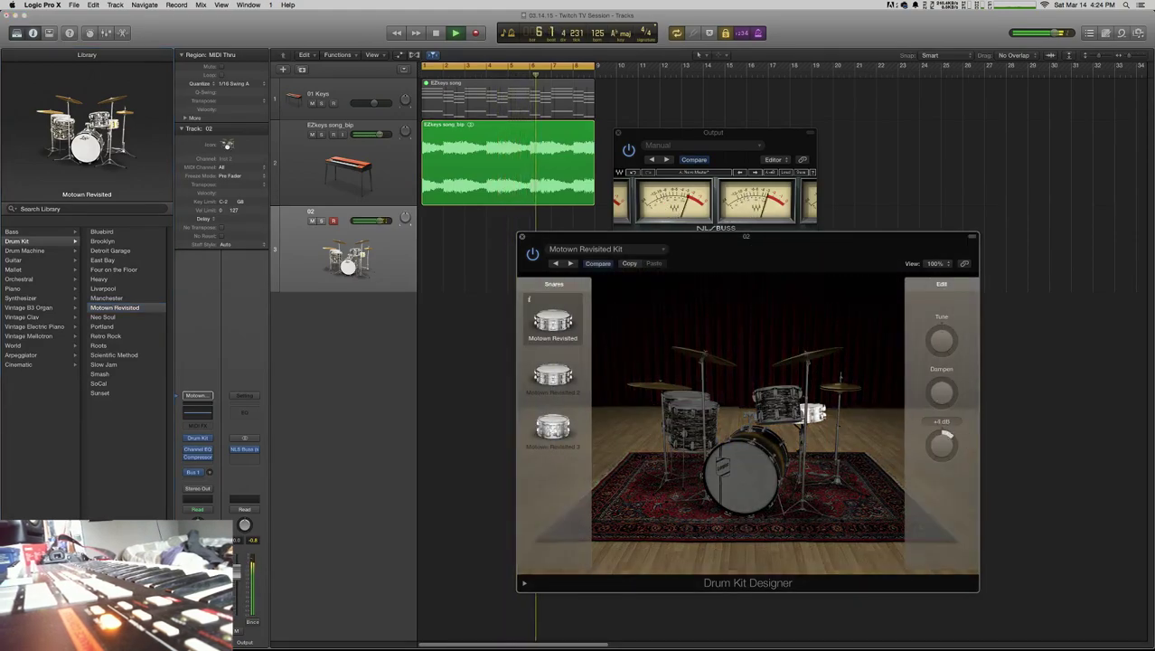
pyautogui.click(552, 374)
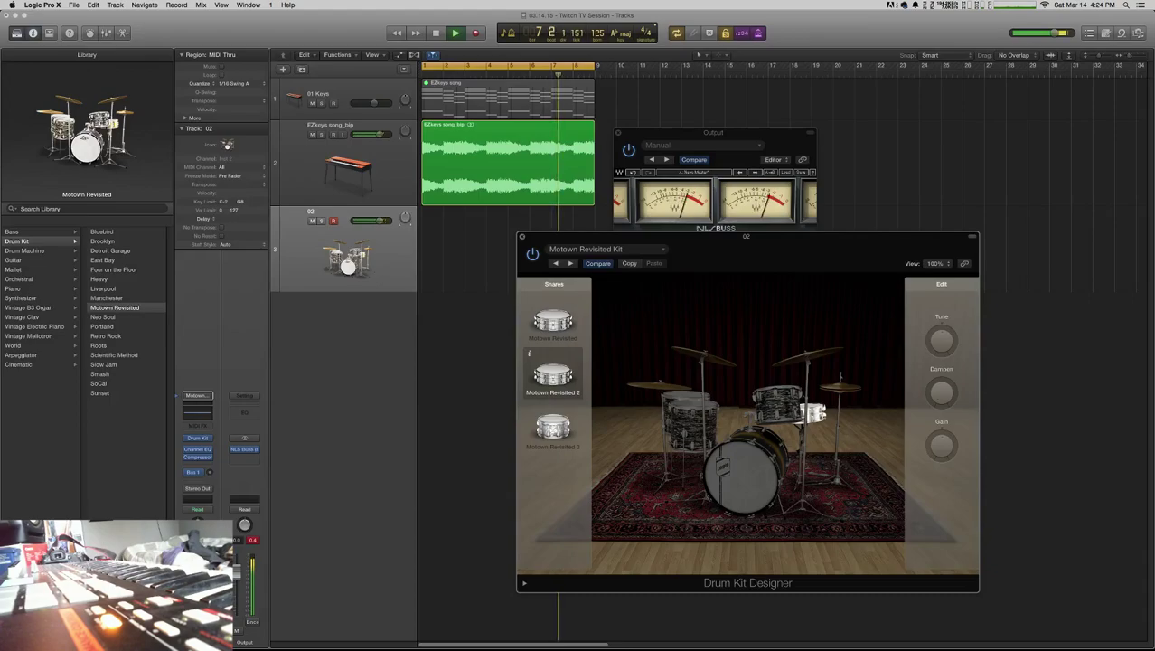
pyautogui.click(552, 428)
pyautogui.click(552, 320)
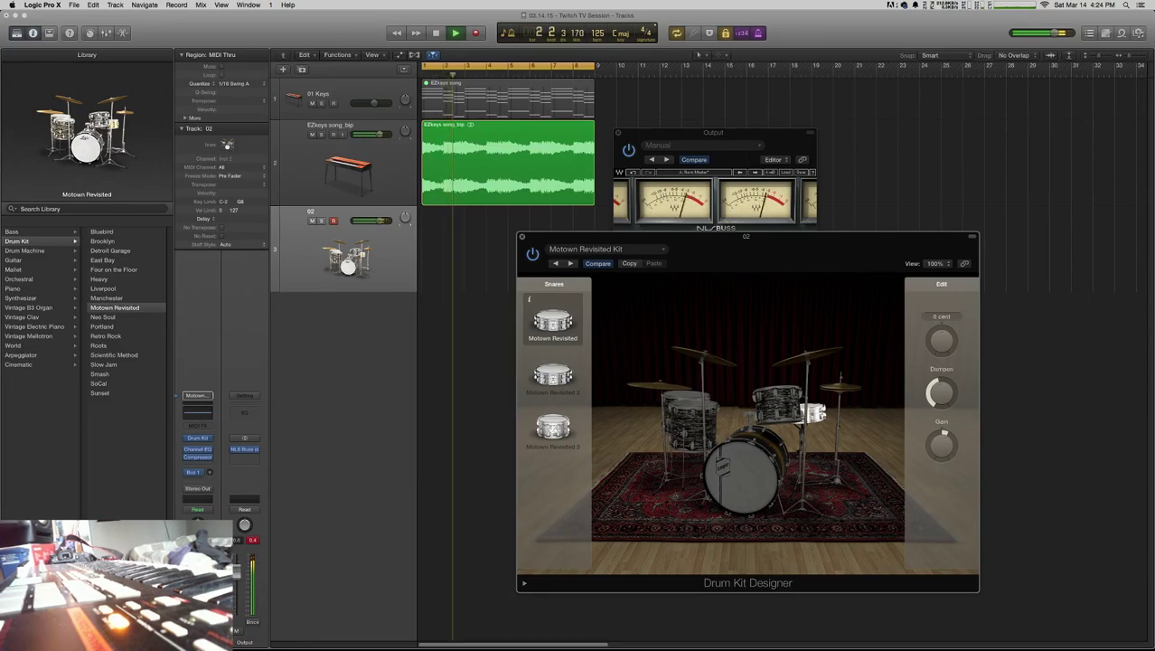
# - Raise the tuning of the Motown Revisited snare, then play the loop with both plug-in windows closed
pyautogui.moveTo(941, 339); pyautogui.dragTo(940, 348)
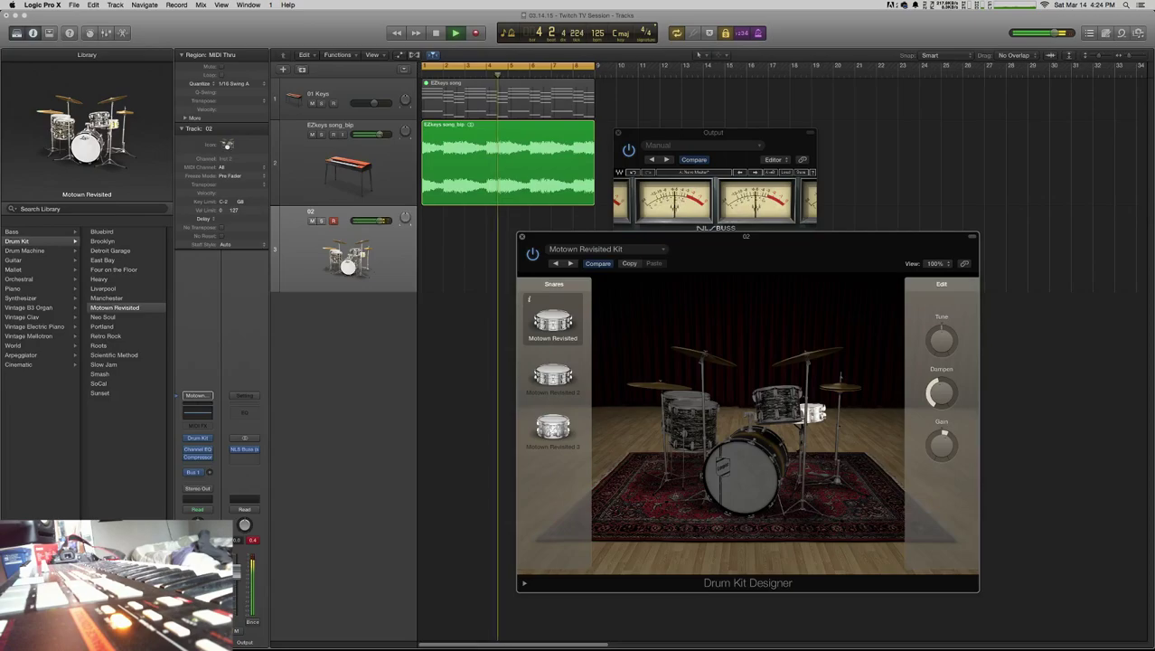
pyautogui.moveTo(940, 340); pyautogui.dragTo(940, 361)
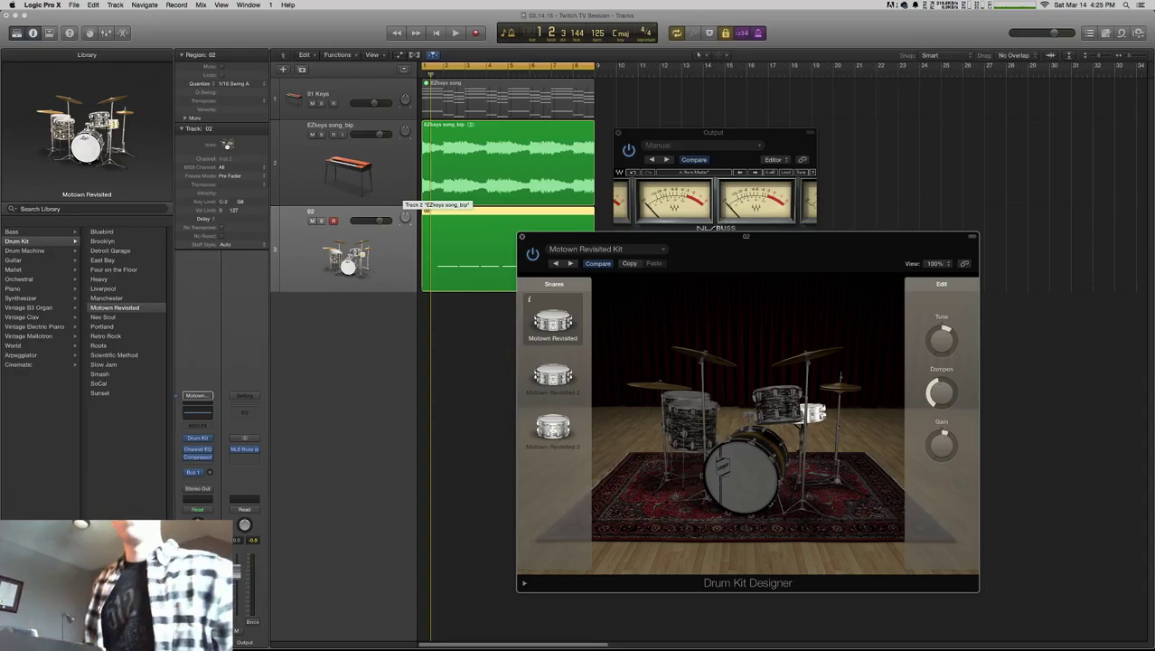
pyautogui.press('space')
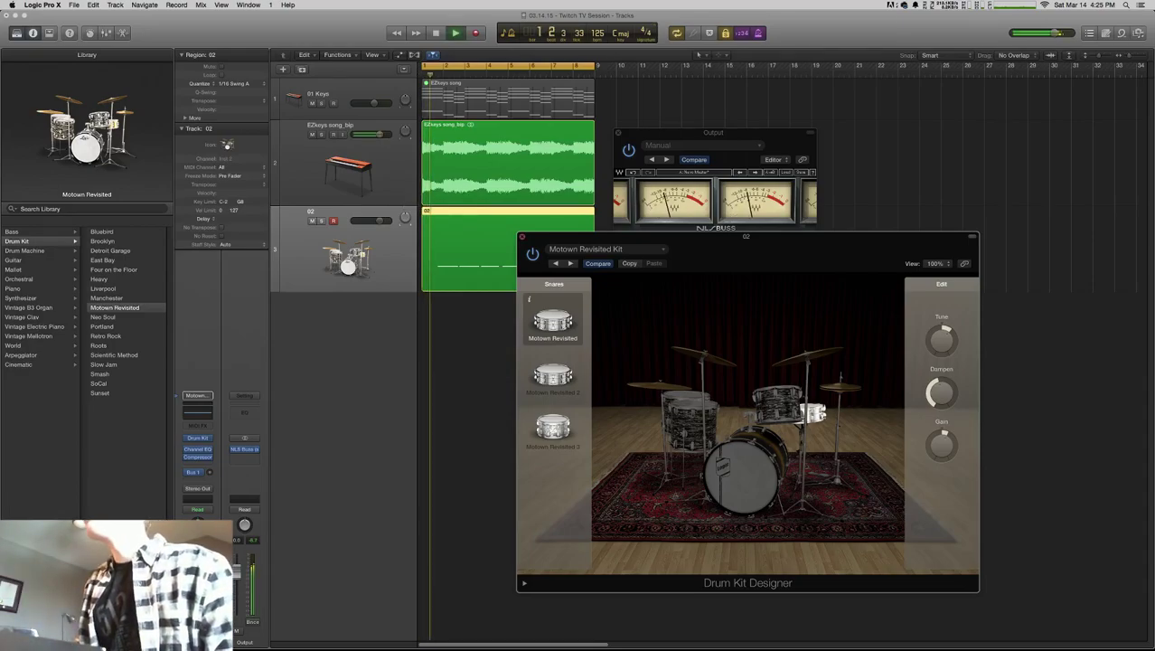
pyautogui.press('super+w')
pyautogui.press('super+w')
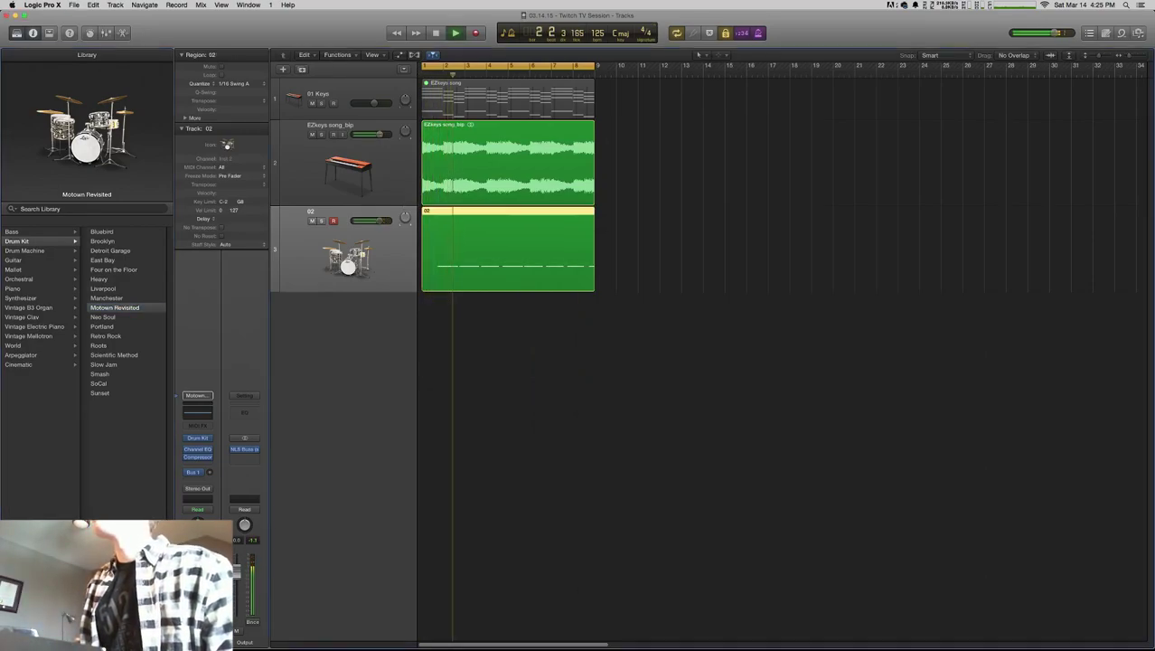
# - Quantize the MIDI region on track 02 to 1/16 Swing A and save the project
pyautogui.click(233, 83)
pyautogui.click(233, 84)
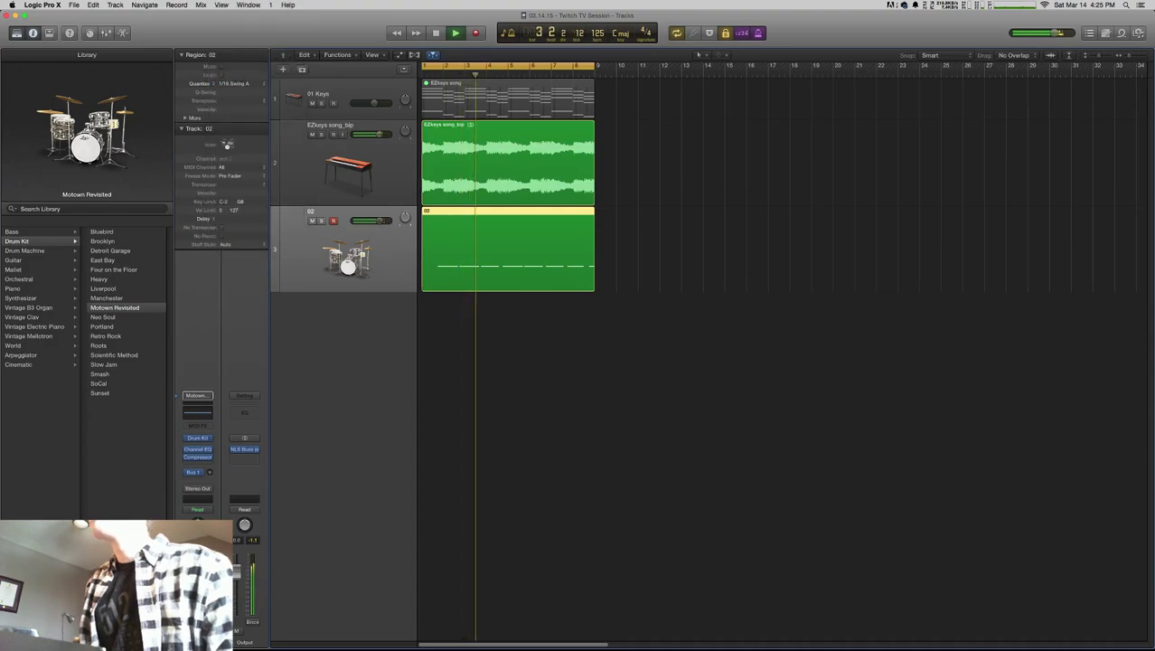
pyautogui.hotkey('shift', 'd')
pyautogui.press('super+s')
pyautogui.press('Right')
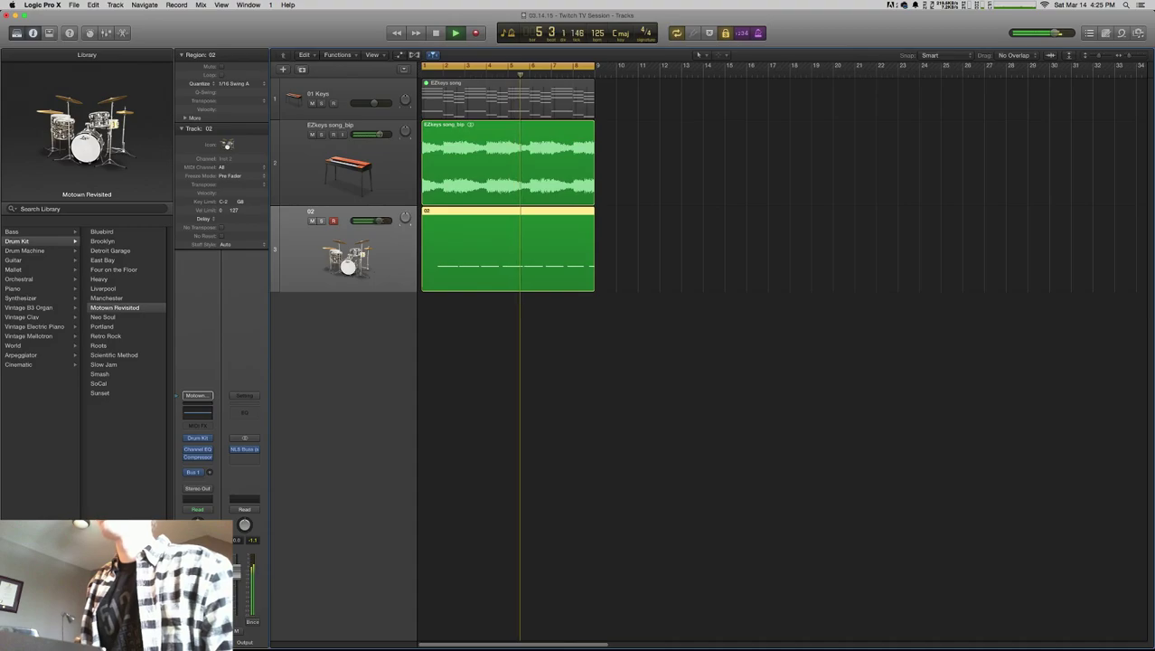
# - Set the Motown Revisited snare's Tune to +130 cent and close Drum Kit Designer
pyautogui.click(197, 437)
pyautogui.click(812, 412)
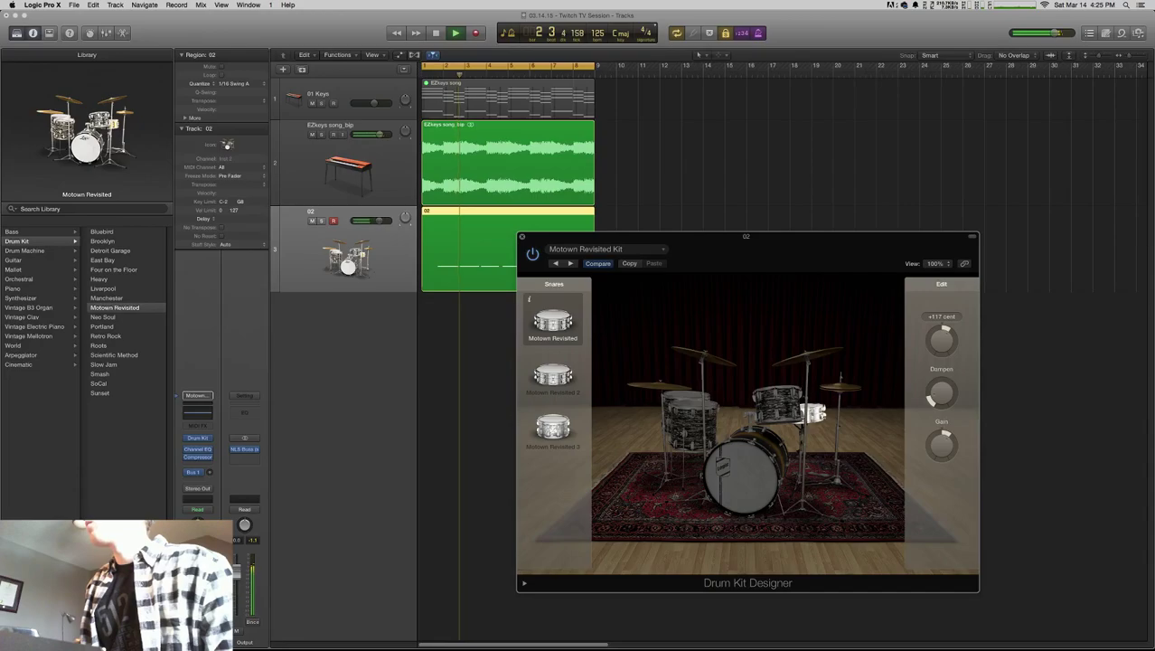
pyautogui.moveTo(941, 340); pyautogui.dragTo(941, 335)
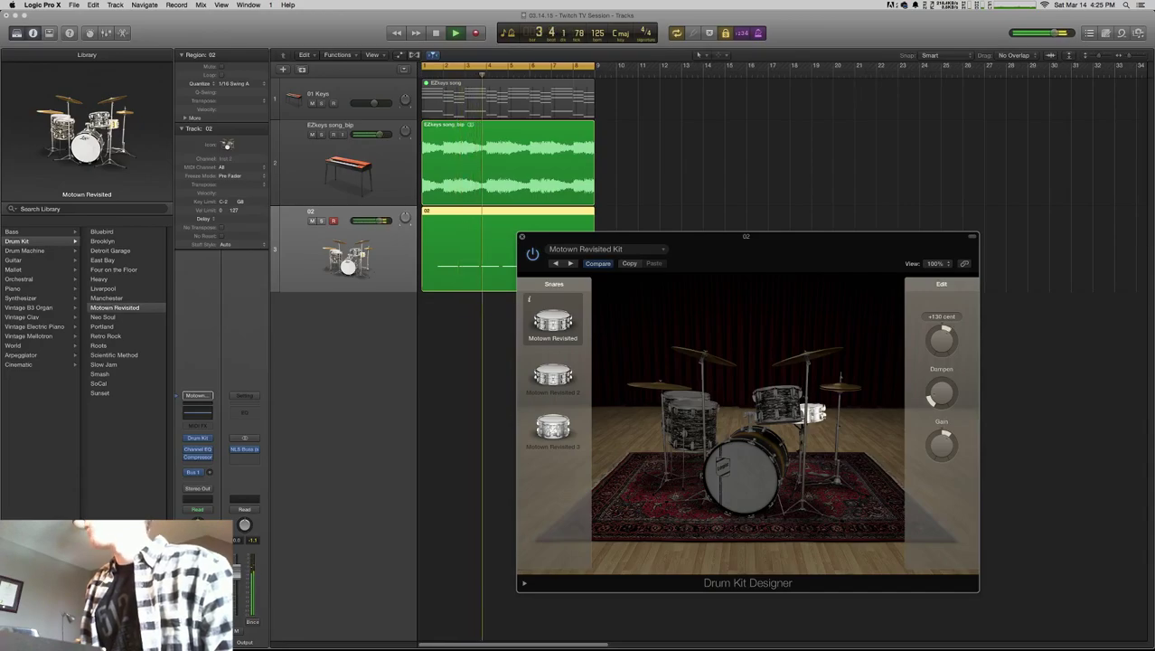
pyautogui.press('super+w')
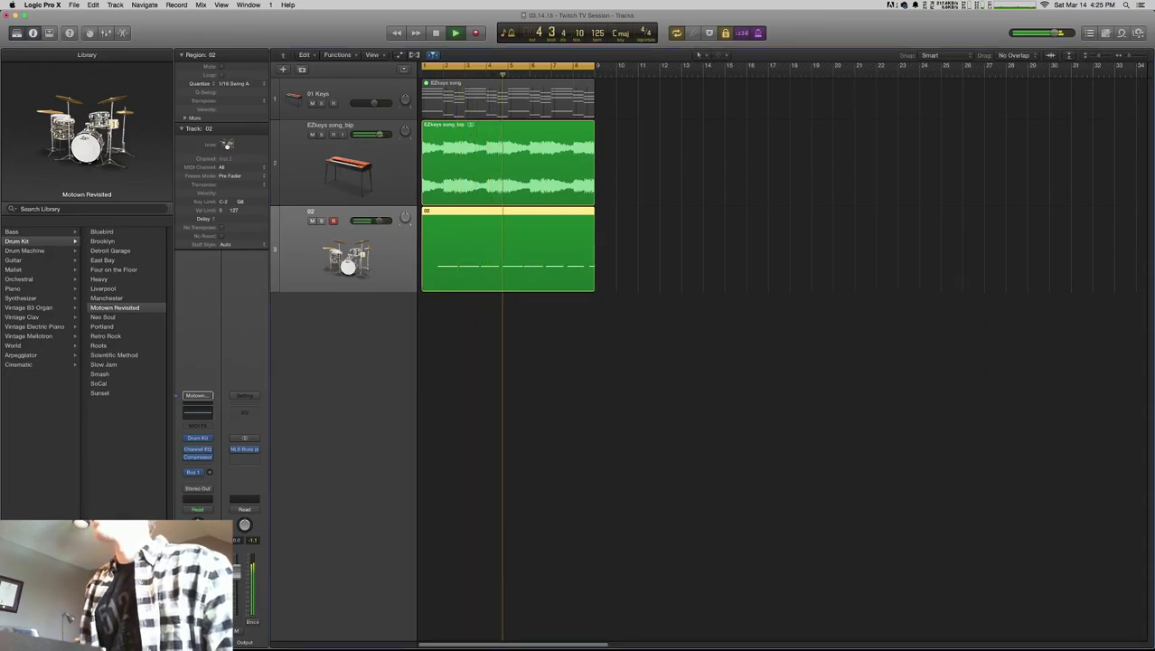
# - In the Piano Roll, delete the 02 region's duplicate notes and nudge the remaining snare notes slightly with snap set to Ticks
pyautogui.press('p')
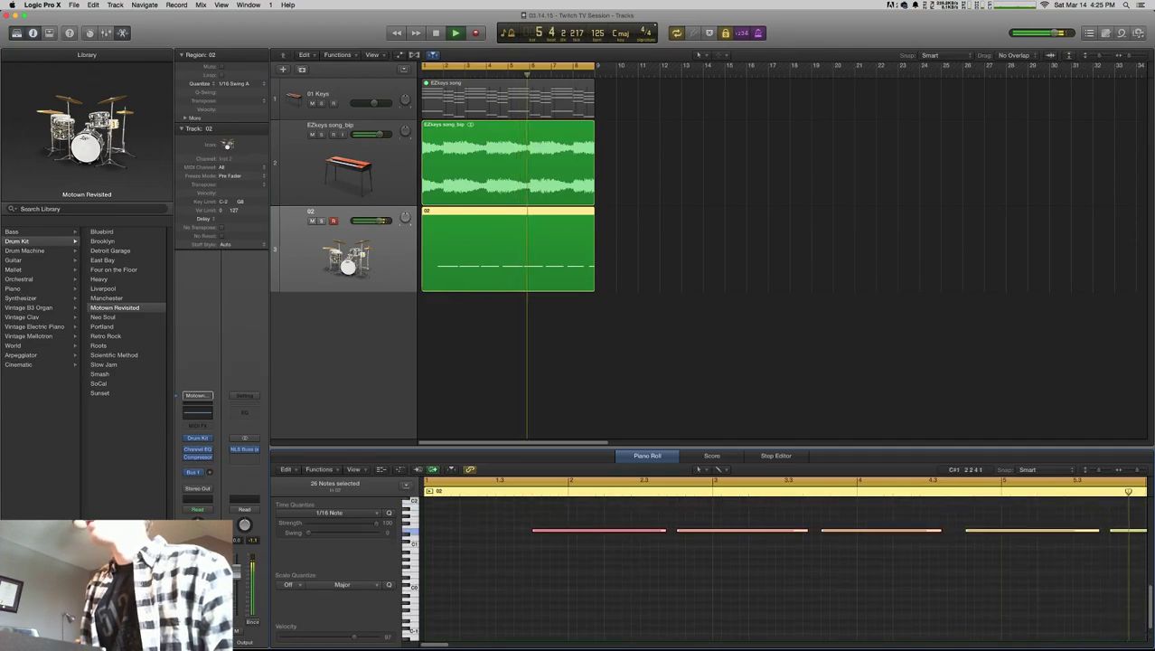
pyautogui.press('d')
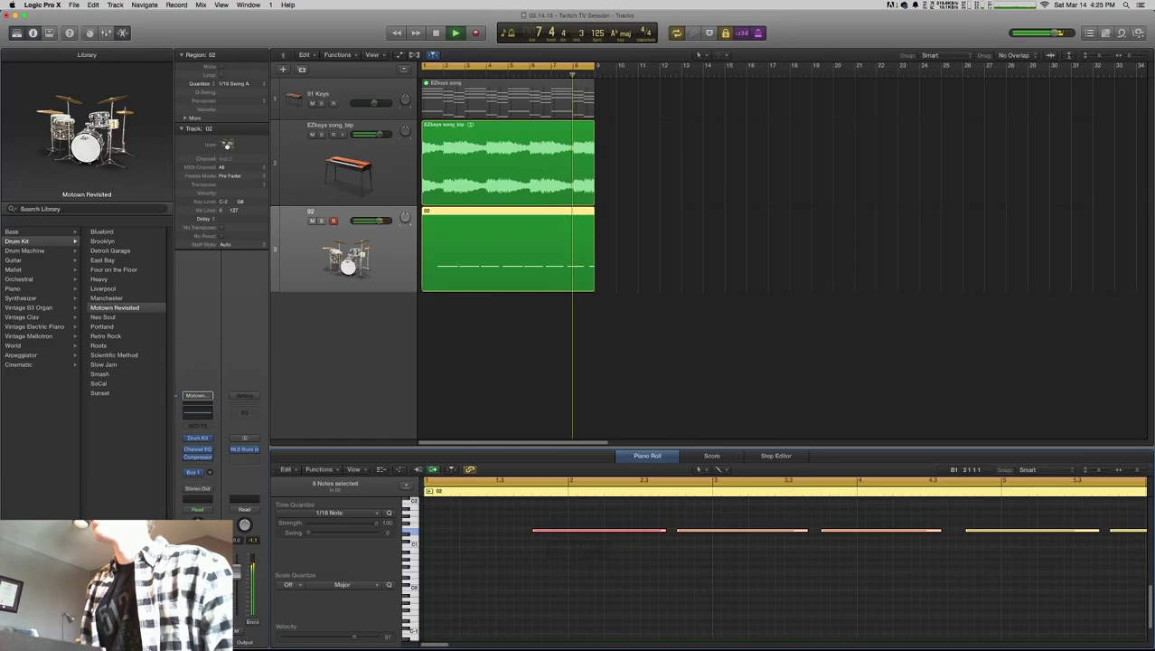
pyautogui.click(1027, 469)
pyautogui.click(1028, 505)
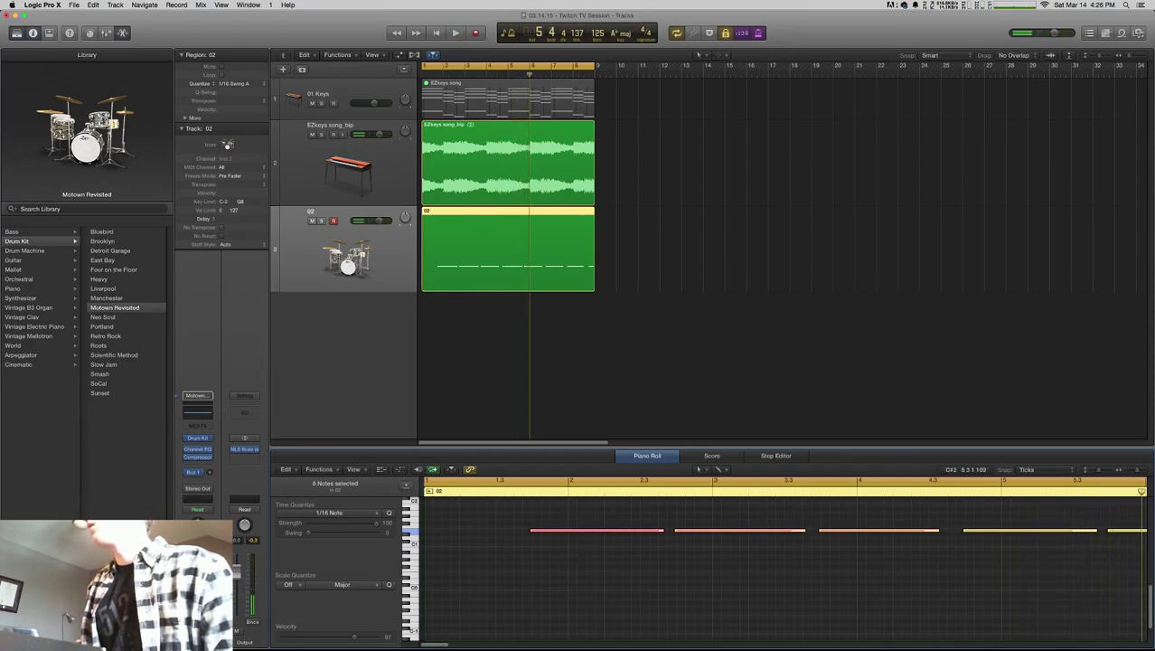
pyautogui.hscroll(5, 777, 561)
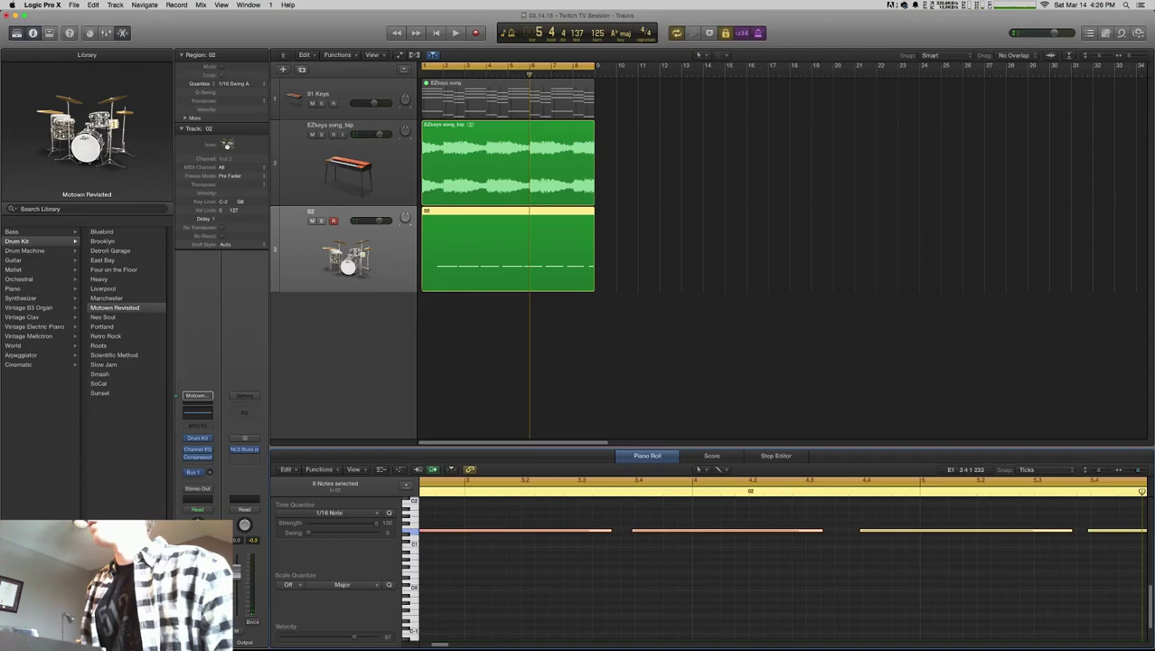
pyautogui.moveTo(651, 532); pyautogui.dragTo(652, 531)
pyautogui.press('space')
pyautogui.click(646, 371)
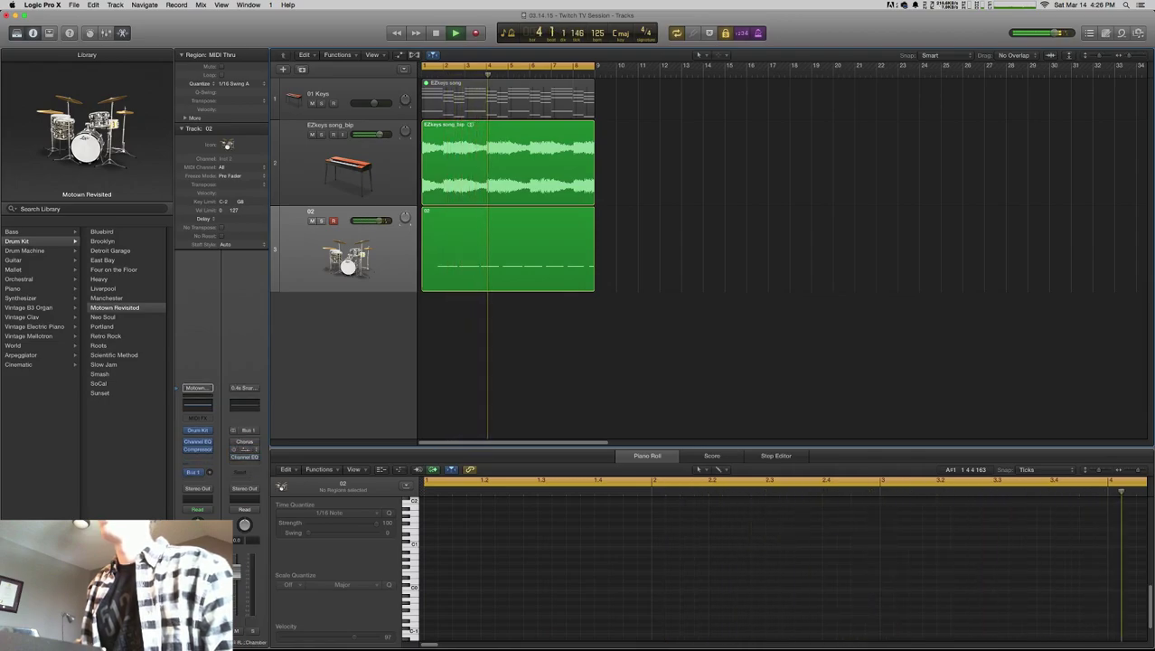
# - Replace the Chorus plug-in on the Bus 1 Snare Chamber aux with the stereo Native Instruments RC 24 reverb
pyautogui.click(255, 442)
pyautogui.moveTo(257, 566)
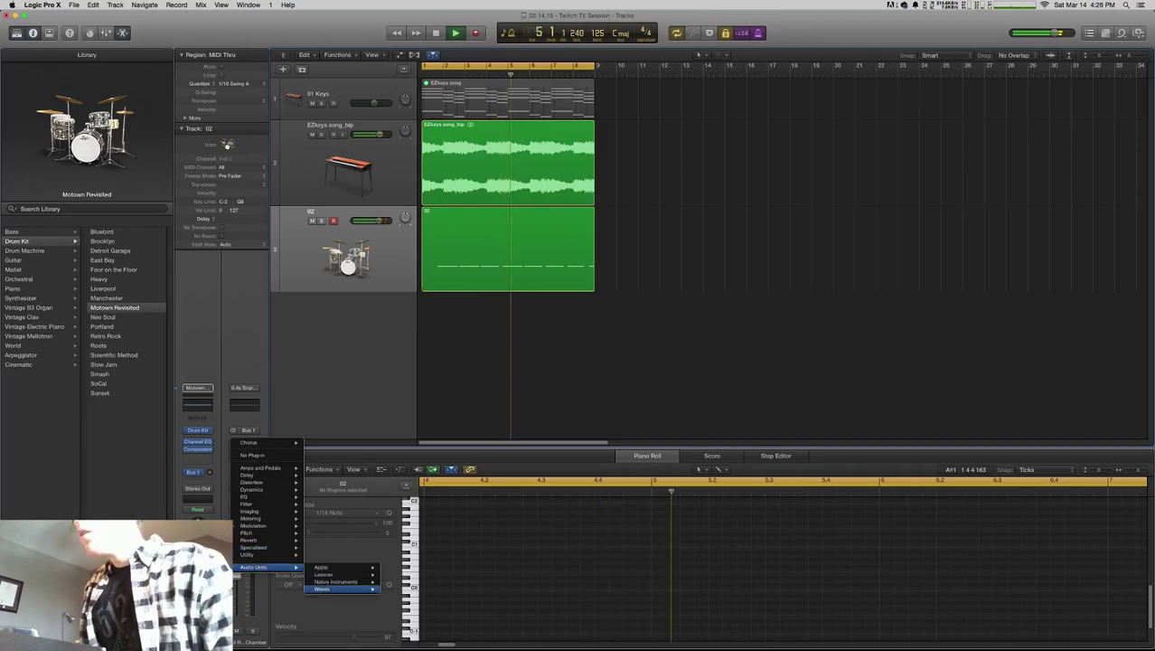
pyautogui.moveTo(335, 588)
pyautogui.moveTo(416, 442)
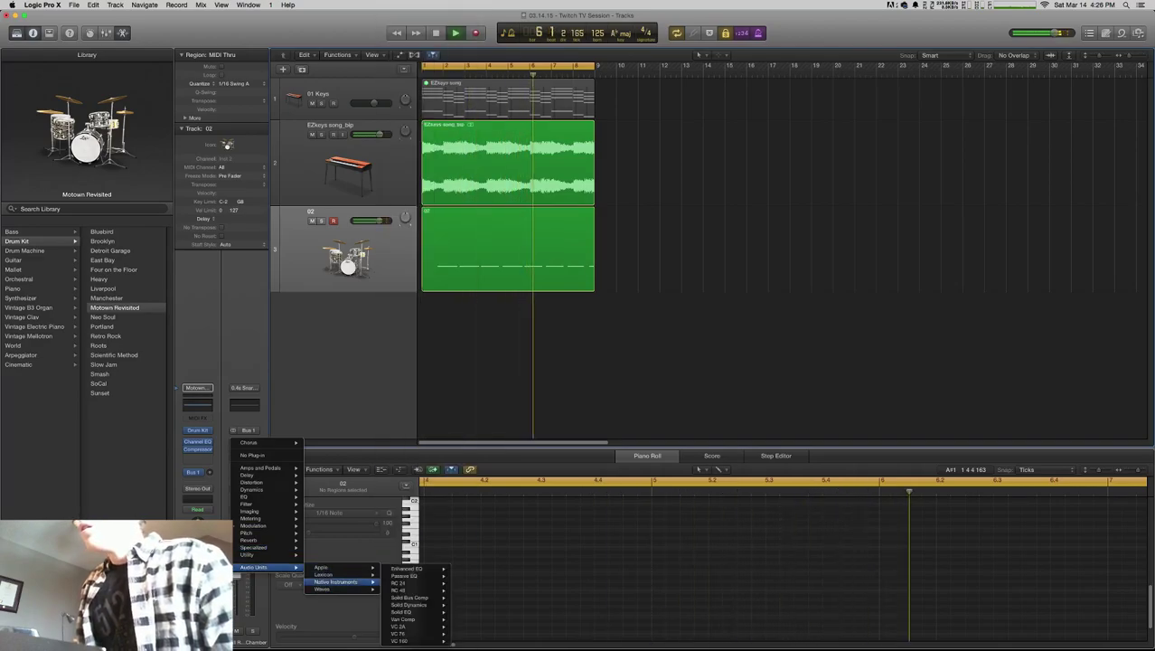
pyautogui.moveTo(411, 576)
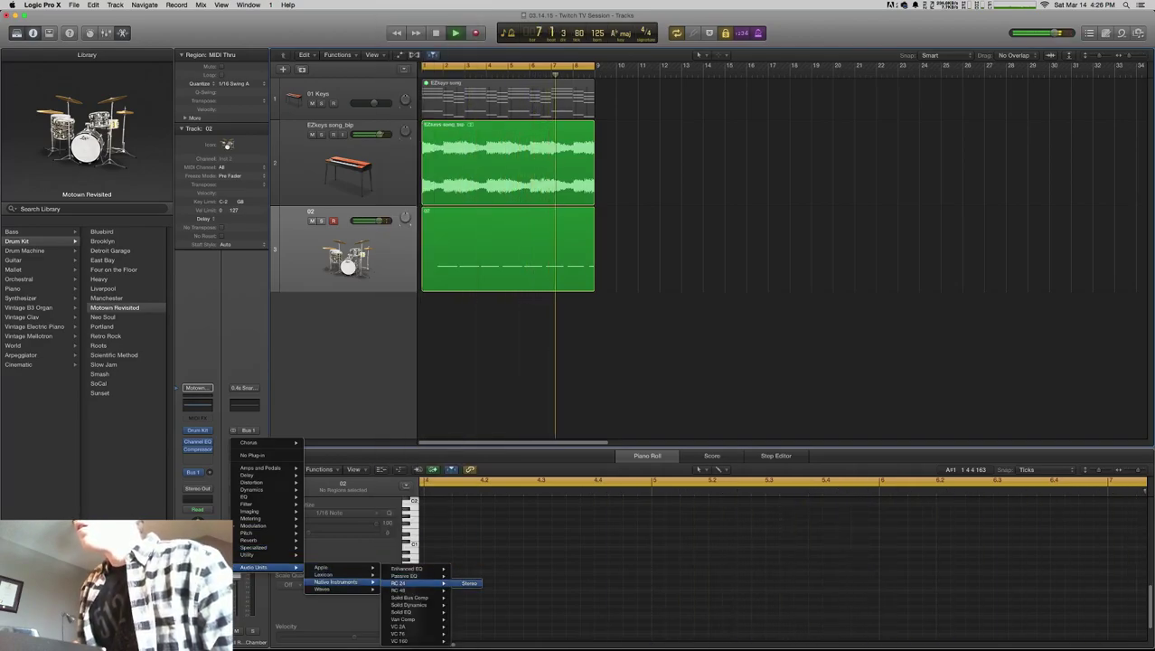
pyautogui.click(469, 582)
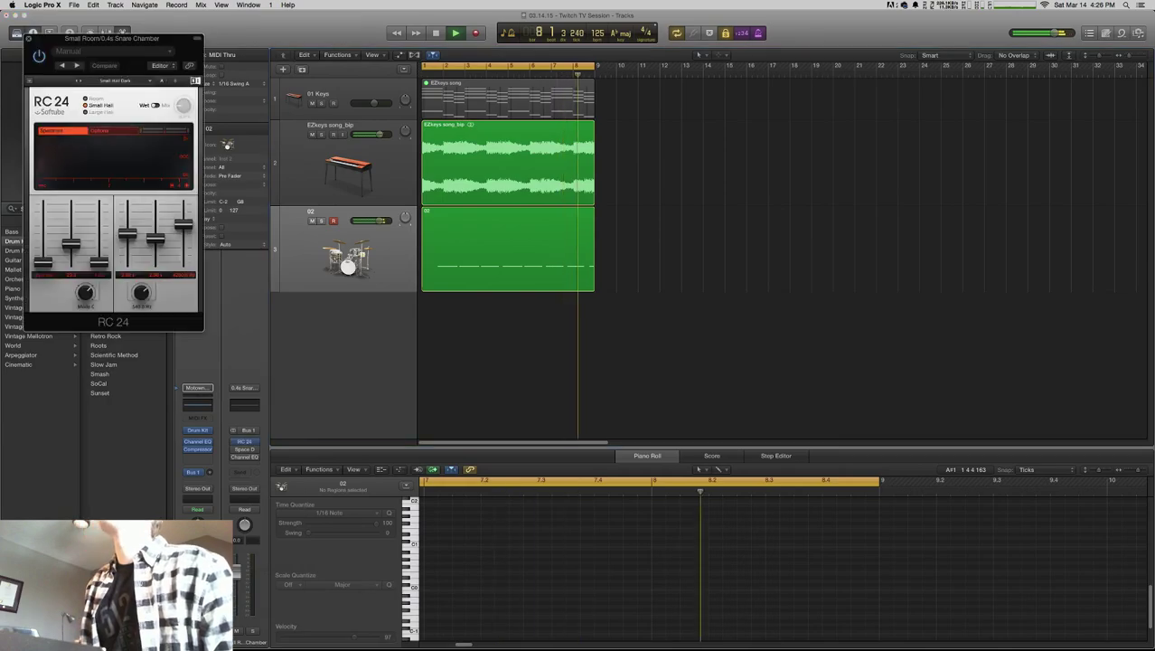
# - Adjust the RC 24 snare reverb's faders during playback, raising Depth and the fader beside it
pyautogui.moveTo(113, 38); pyautogui.dragTo(384, 325)
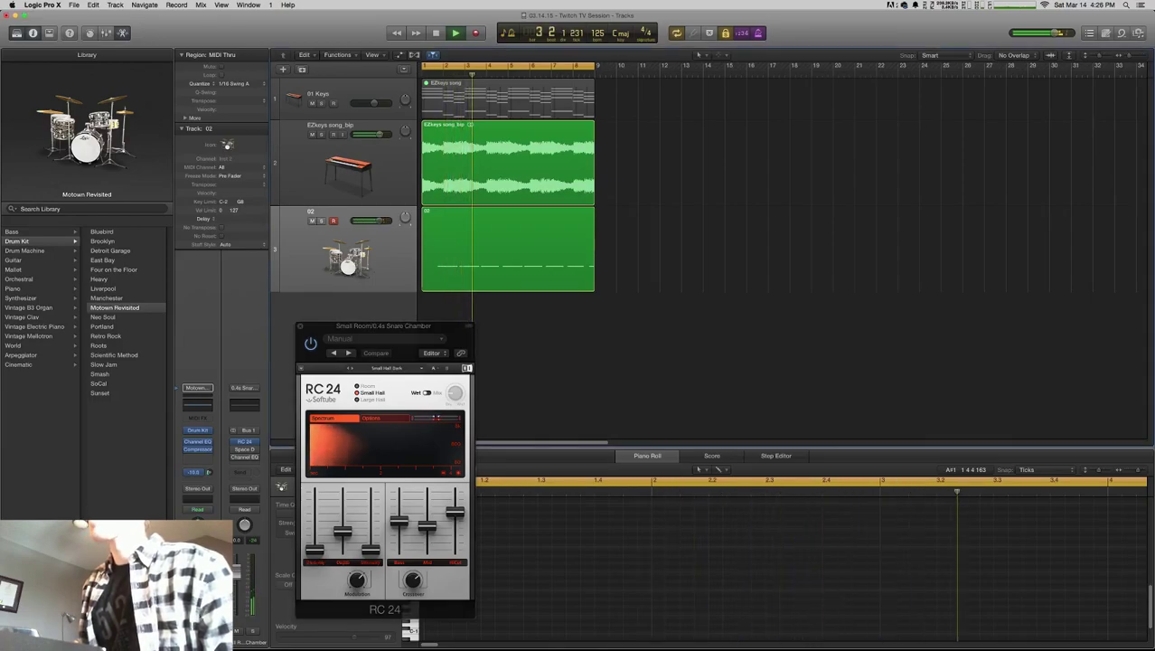
pyautogui.click(195, 472)
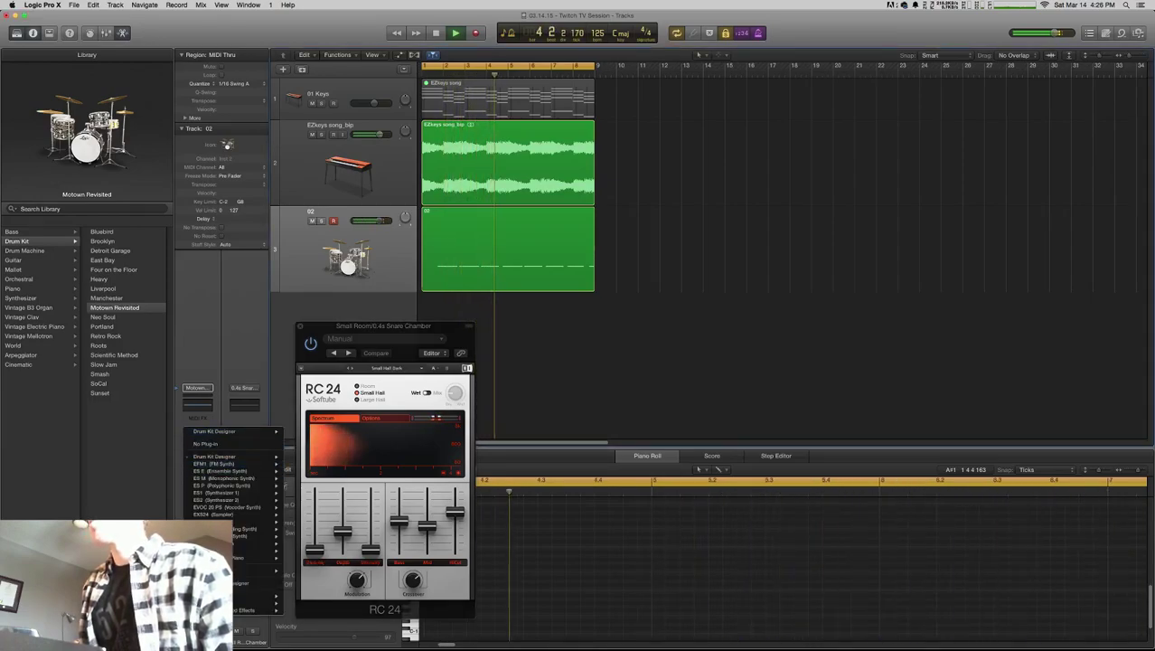
pyautogui.click(207, 471)
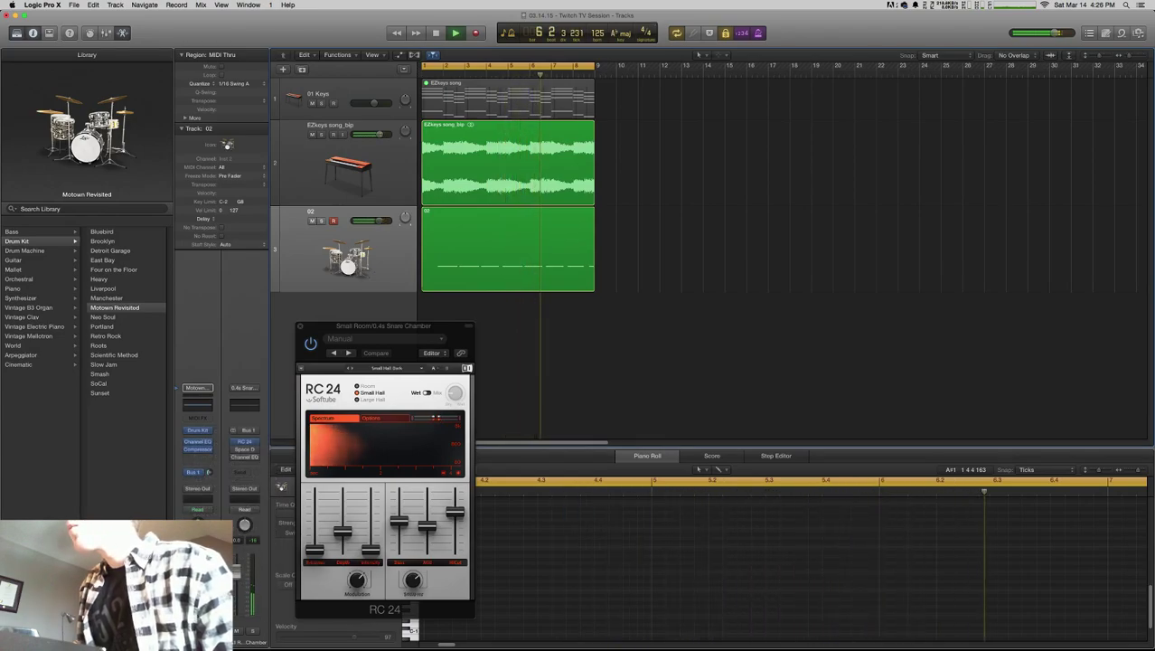
pyautogui.moveTo(426, 526); pyautogui.dragTo(427, 521)
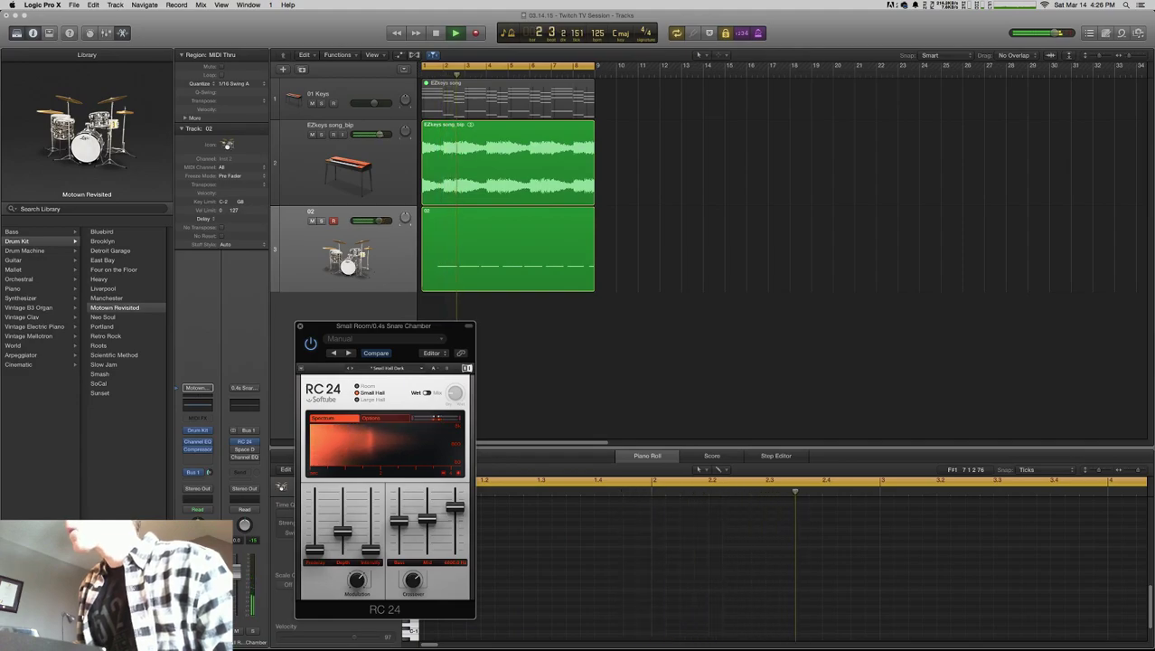
pyautogui.moveTo(455, 506); pyautogui.dragTo(455, 491)
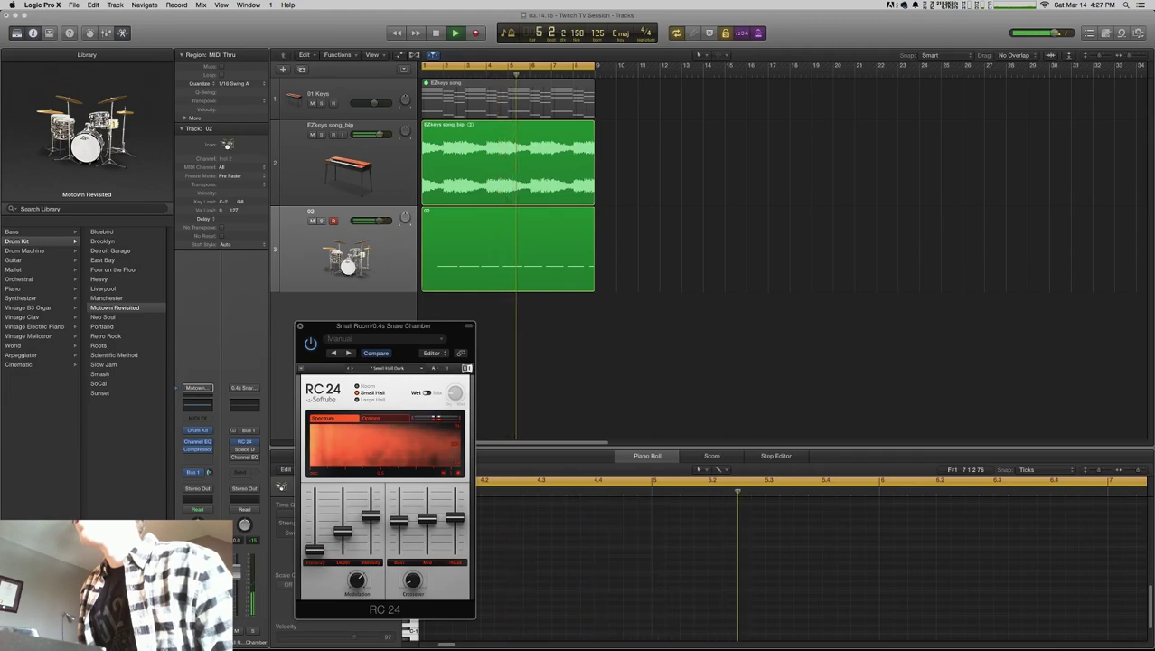
pyautogui.moveTo(342, 531); pyautogui.dragTo(343, 523)
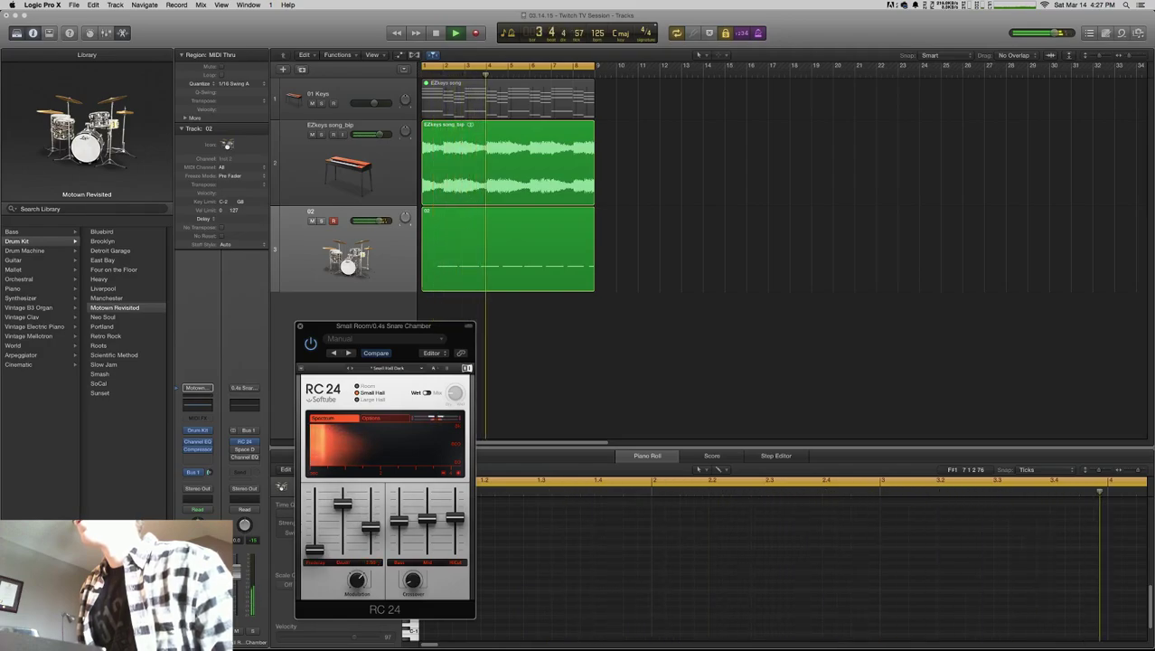
# - Set the RC 24 reverb's mode option to Bright, and select the EZkeys song_bip track with the plug-in windows hidden
pyautogui.click(383, 417)
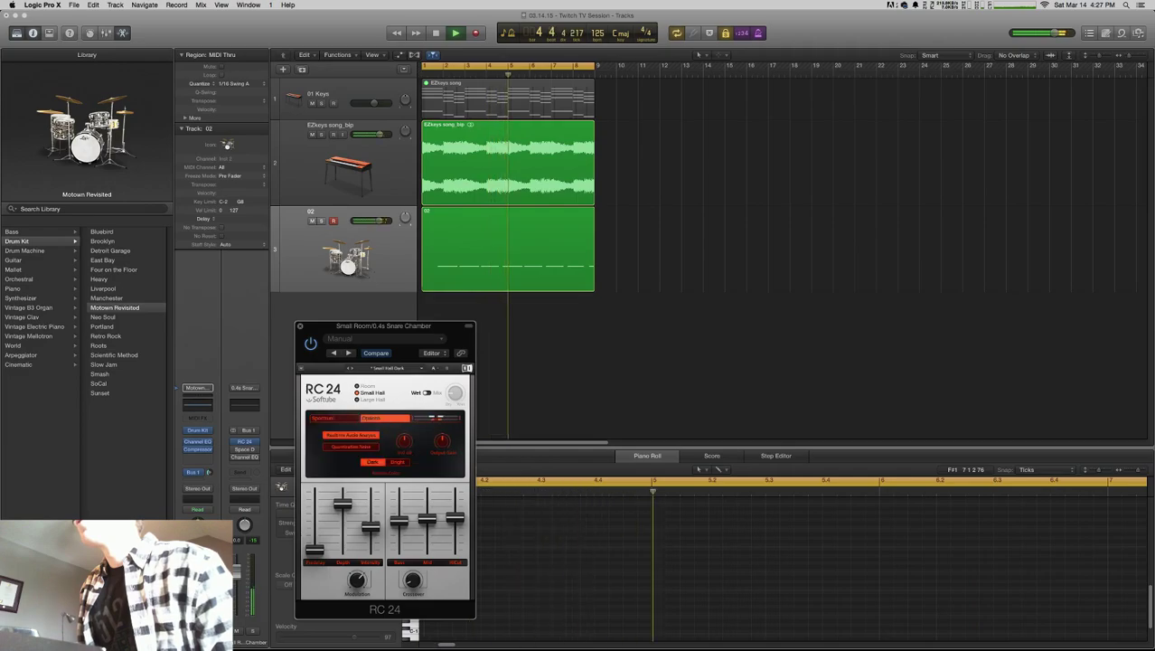
pyautogui.click(396, 461)
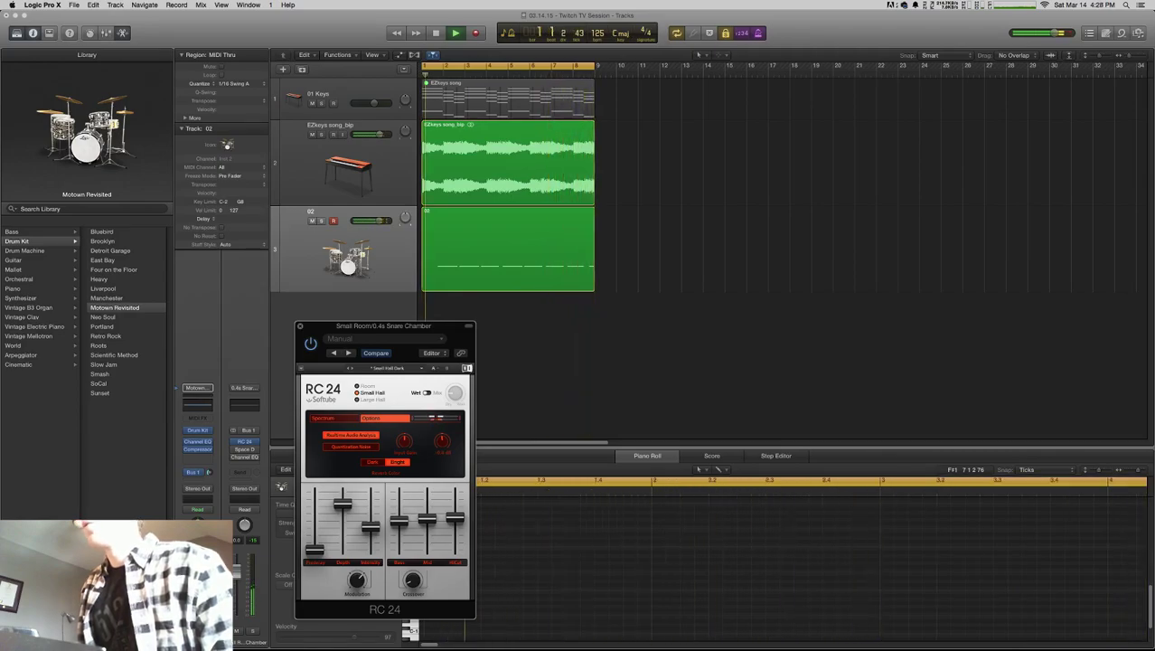
pyautogui.press('v')
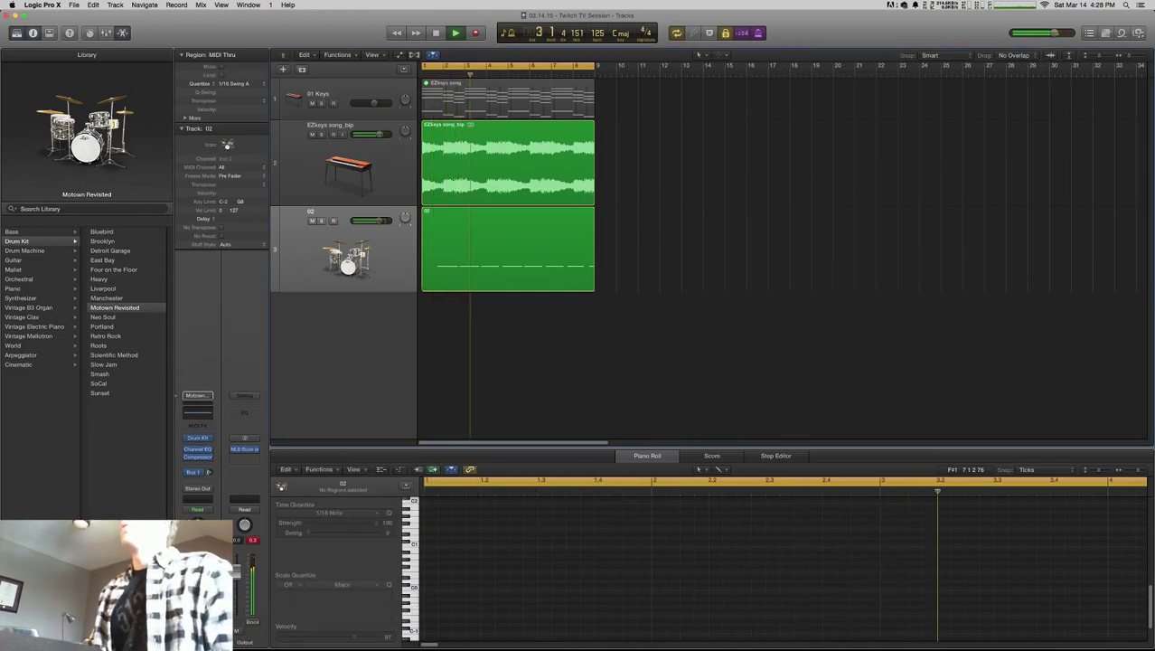
pyautogui.click(348, 162)
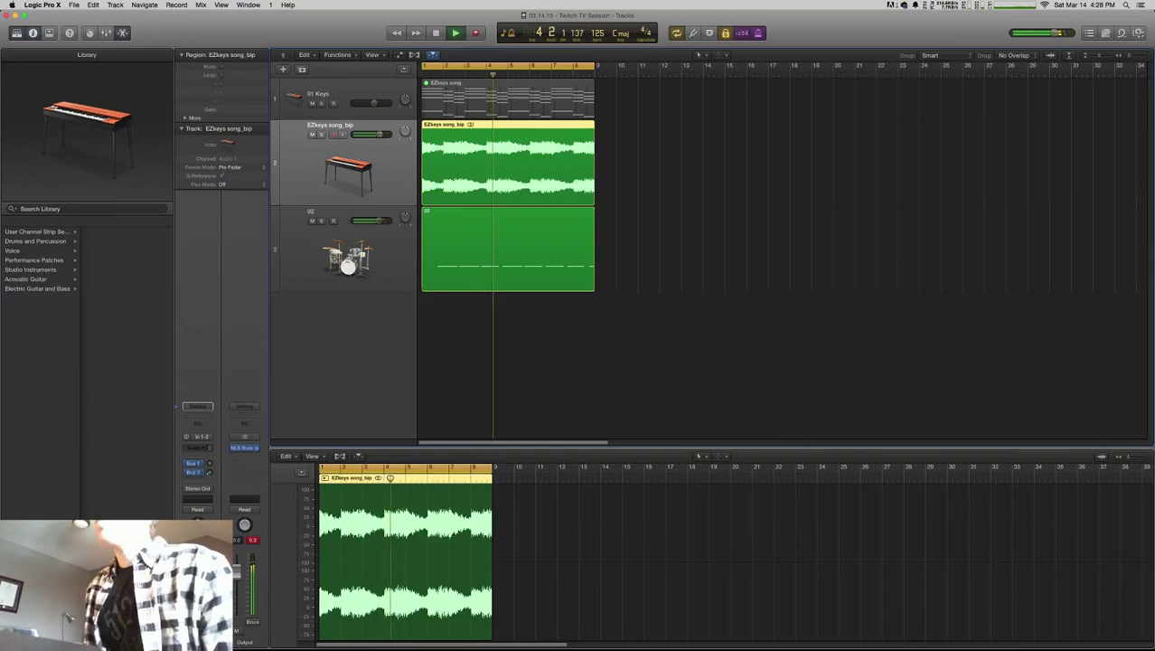
pyautogui.click(198, 447)
pyautogui.moveTo(242, 558)
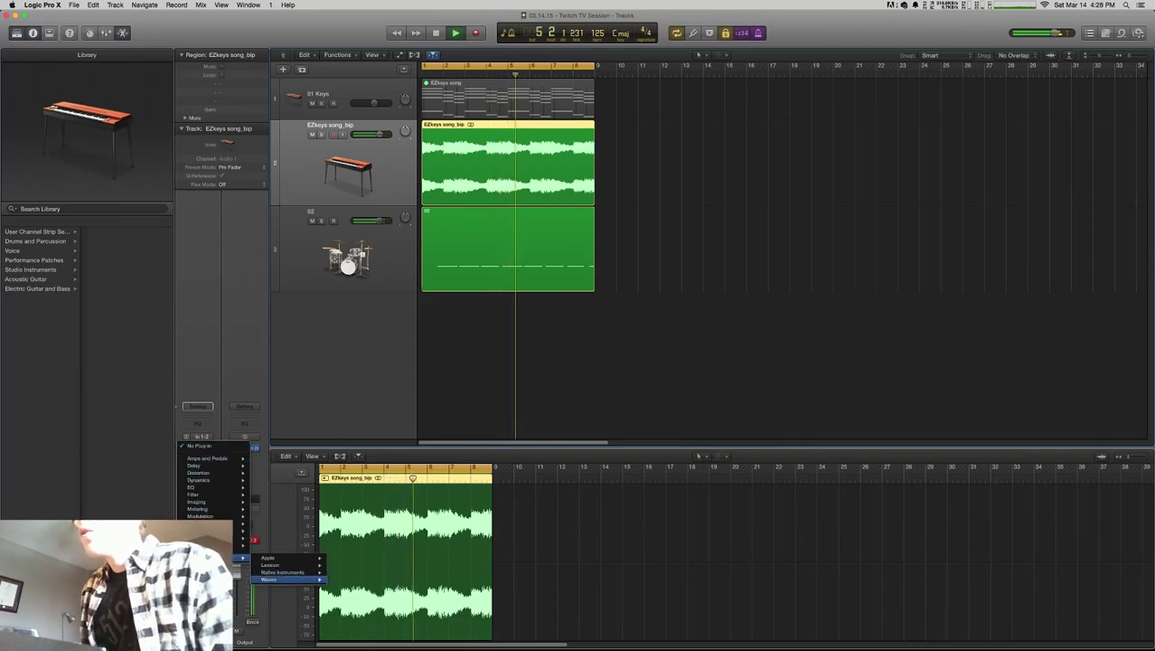
pyautogui.moveTo(269, 578)
pyautogui.moveTo(375, 22)
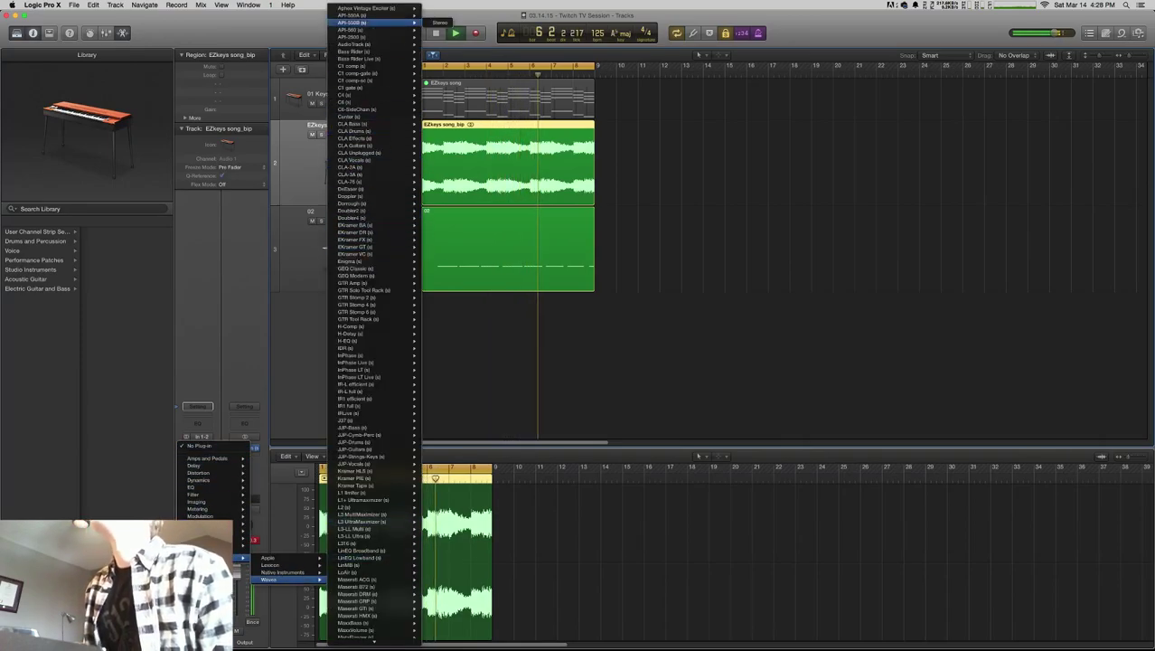
pyautogui.click(436, 23)
pyautogui.moveTo(436, 24); pyautogui.dragTo(416, 27)
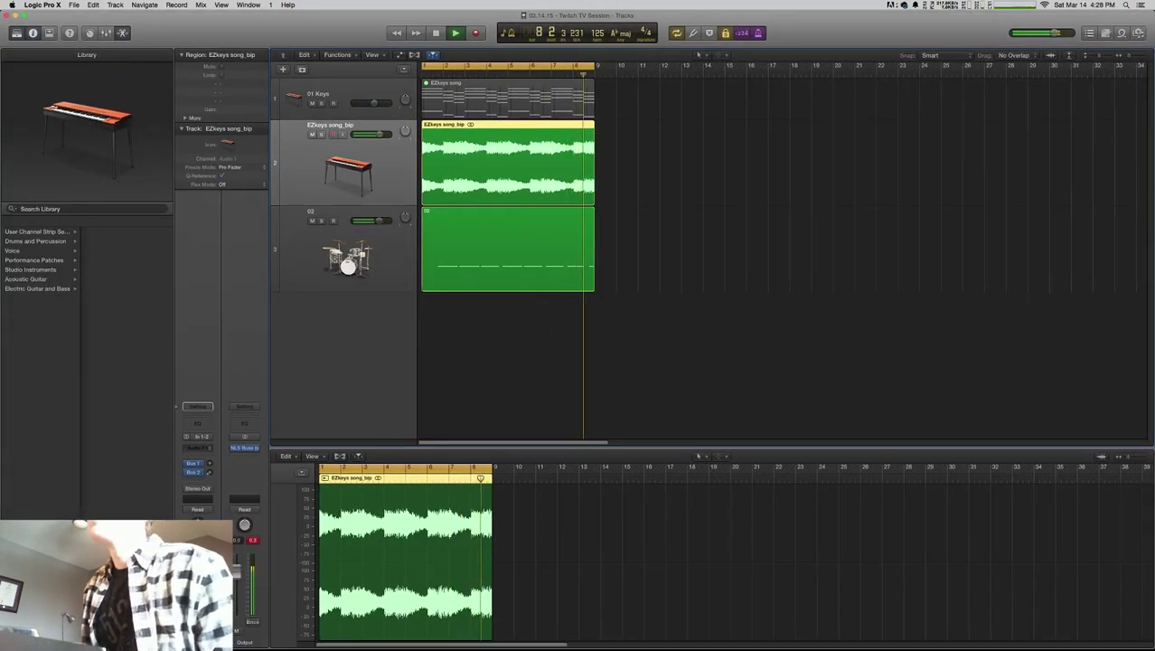
# - Insert the stereo Waves API-550A equalizer on the EZkeys song_bip track and place its window clear of the regions
pyautogui.click(197, 447)
pyautogui.moveTo(243, 557)
pyautogui.moveTo(280, 580)
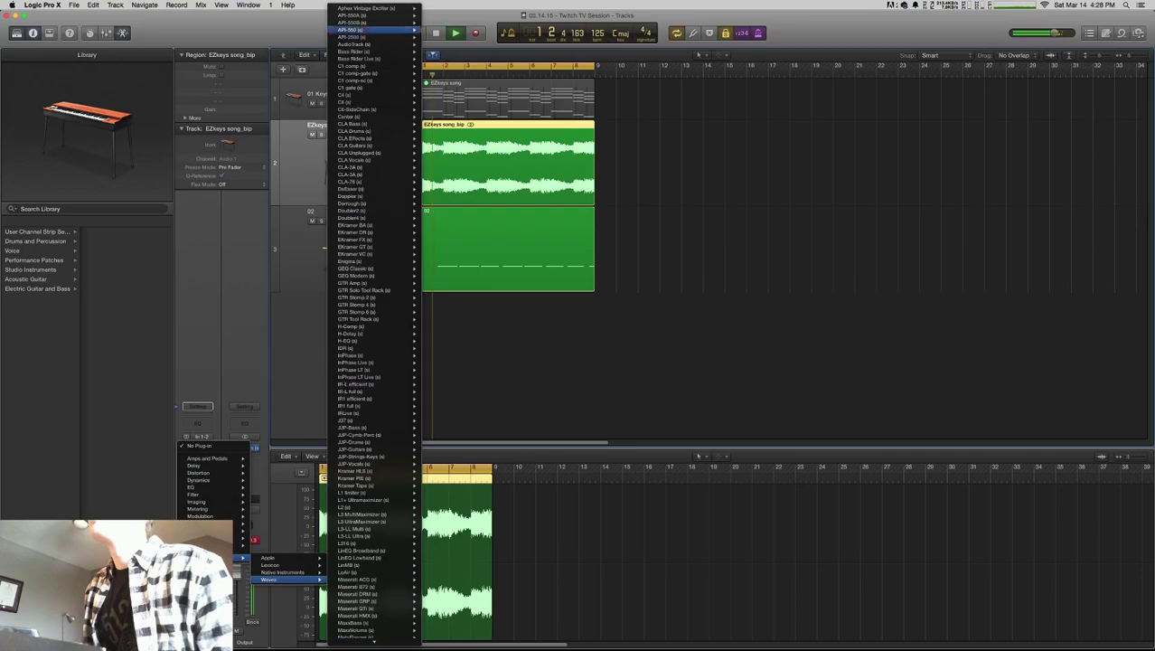
pyautogui.moveTo(371, 15)
pyautogui.click(439, 16)
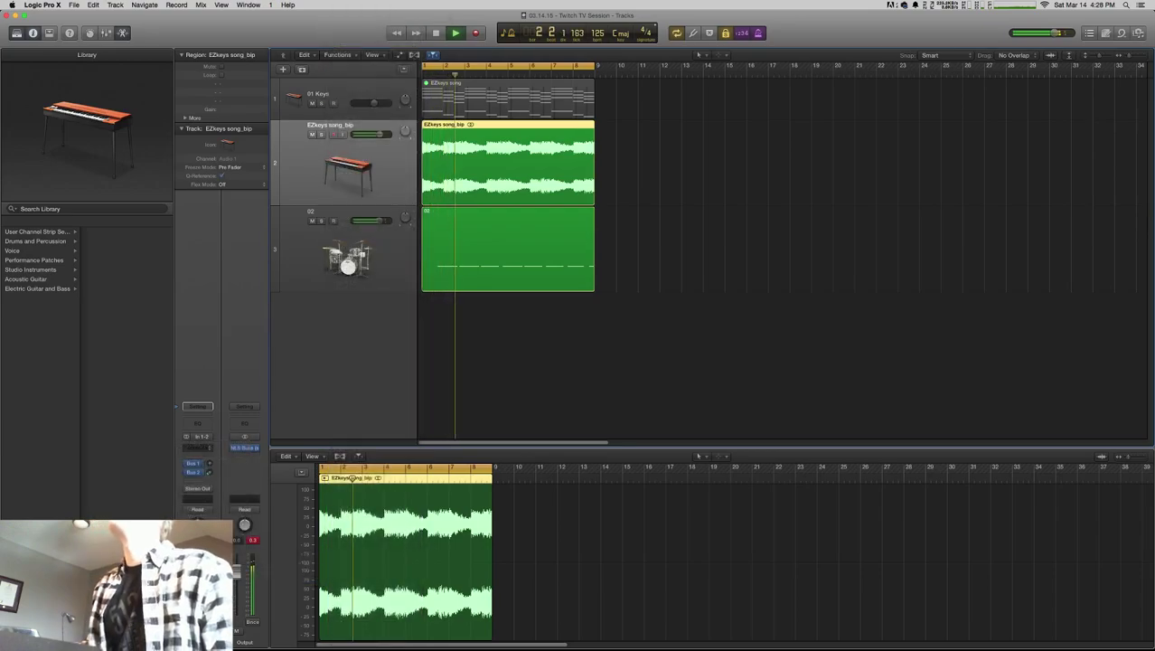
pyautogui.moveTo(94, 38); pyautogui.dragTo(714, 123)
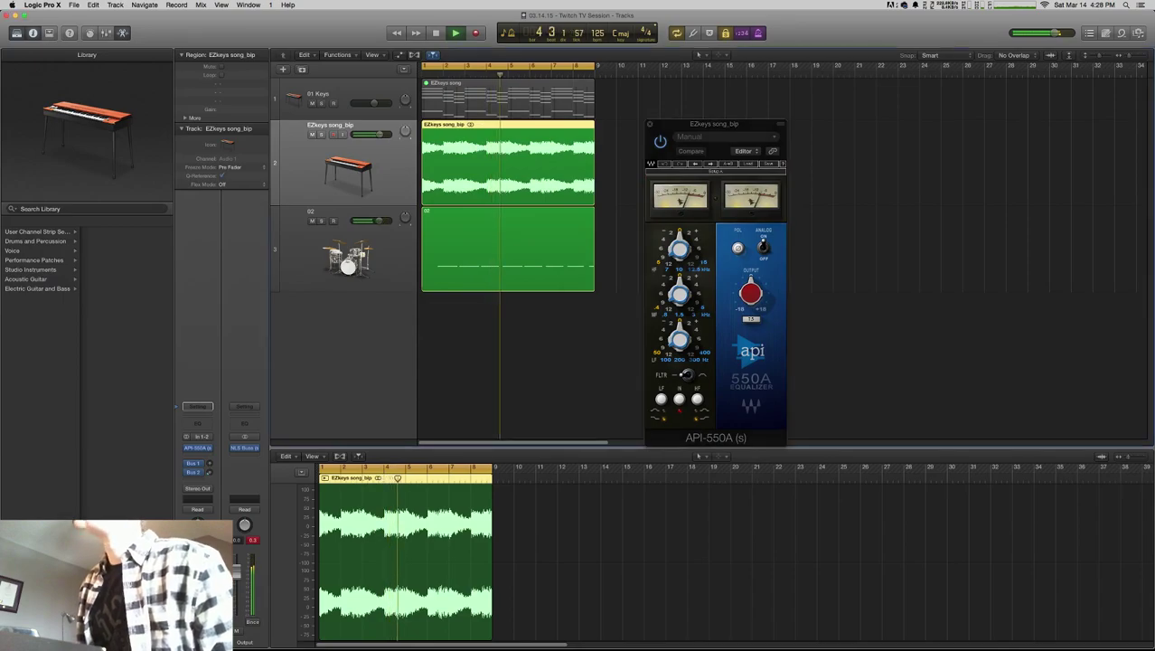
# - Add a Channel EQ to the EZkeys song_bip track, check the frequency spectrum during playback, and close the EQ window
pyautogui.doubleClick(197, 423)
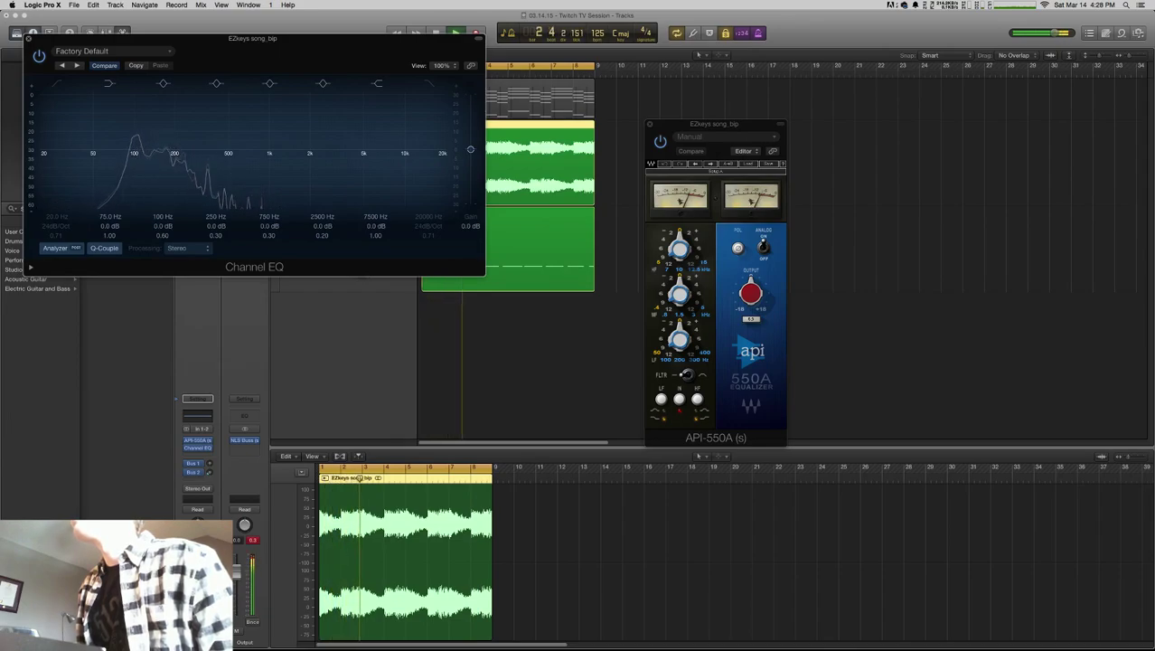
pyautogui.press('v')
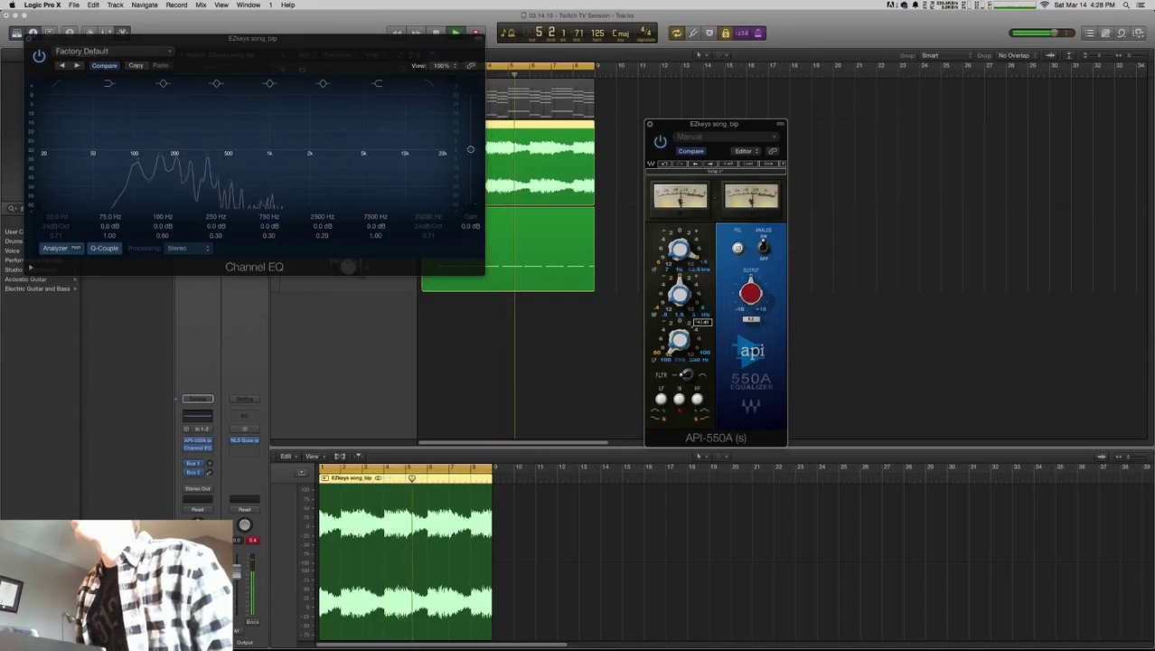
pyautogui.moveTo(347, 266); pyautogui.dragTo(461, 461)
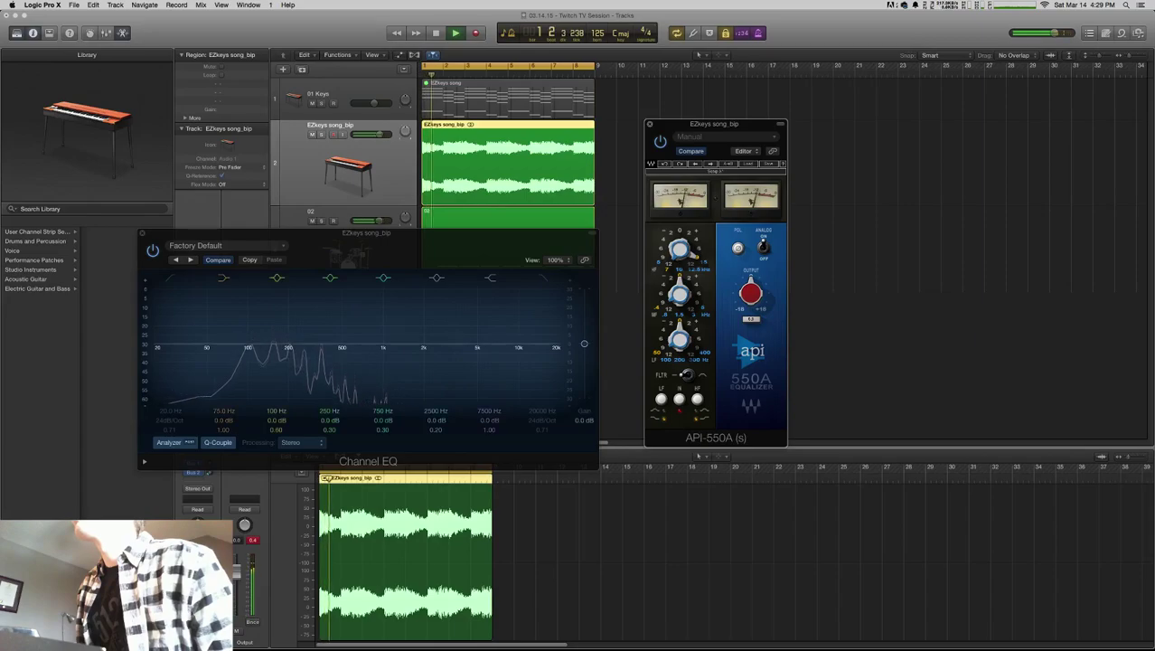
pyautogui.press('super+w')
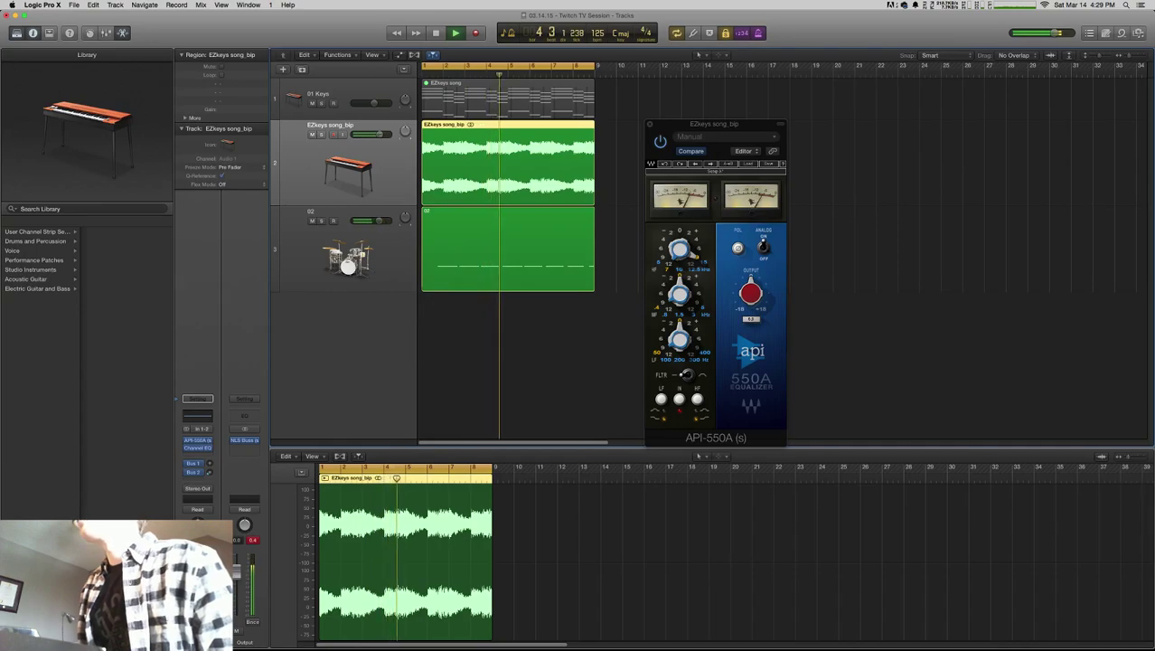
# - Load the Bright Piano factory preset in the API-550A equalizer and close the plug-in window
pyautogui.click(749, 163)
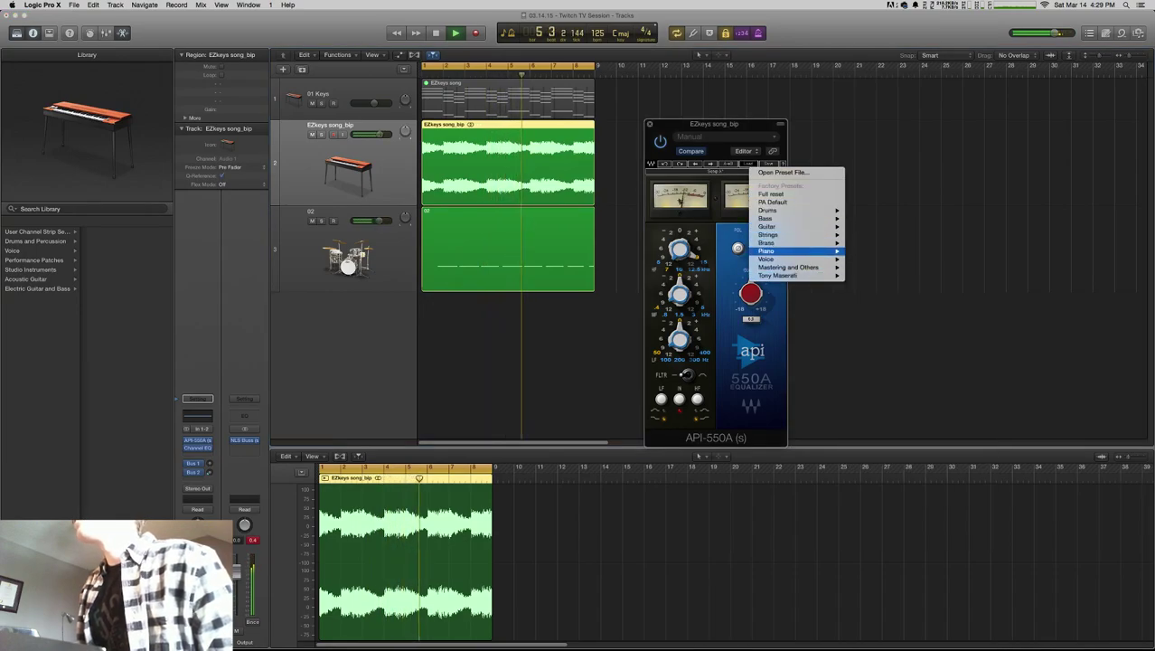
pyautogui.moveTo(777, 258)
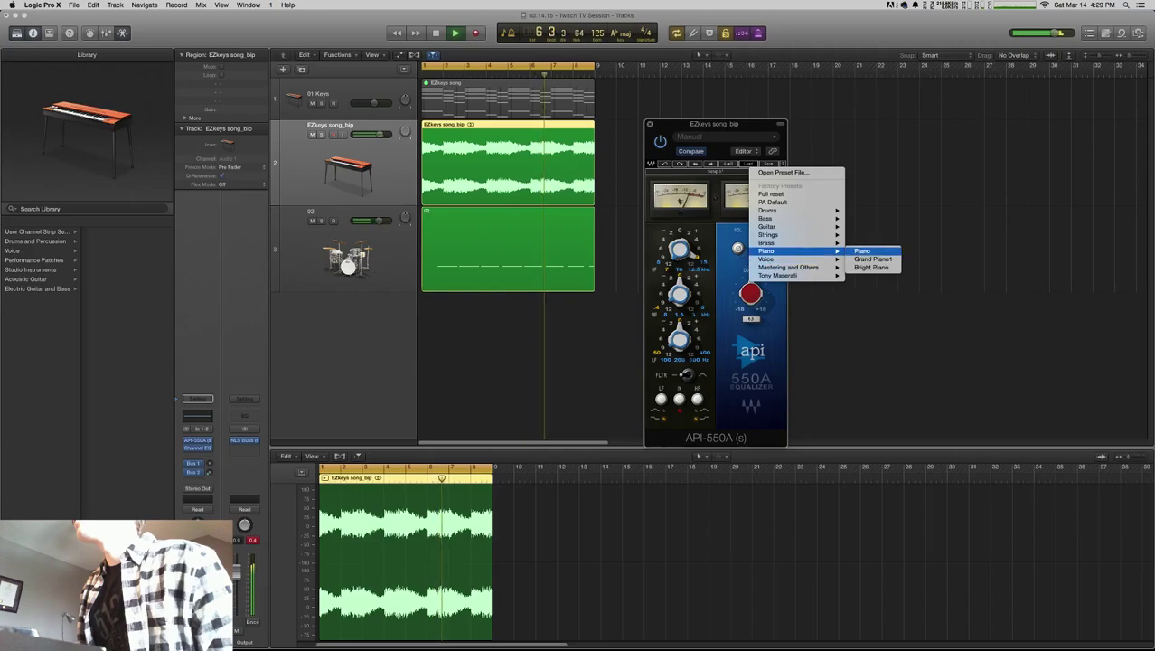
pyautogui.click(868, 252)
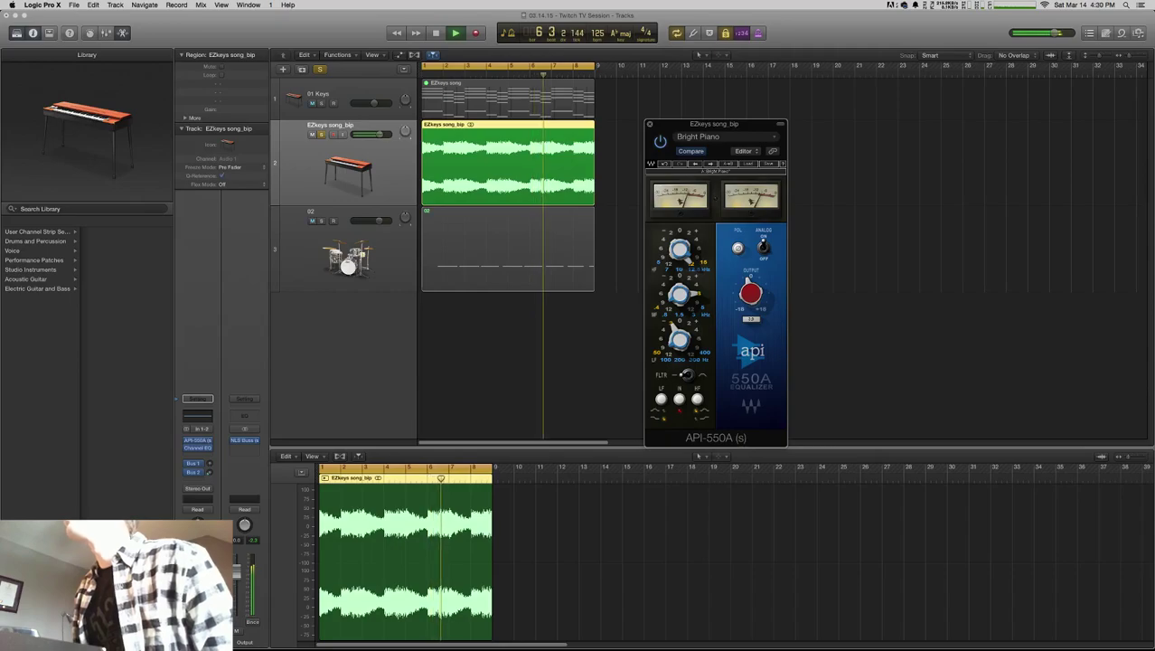
pyautogui.press('super+w')
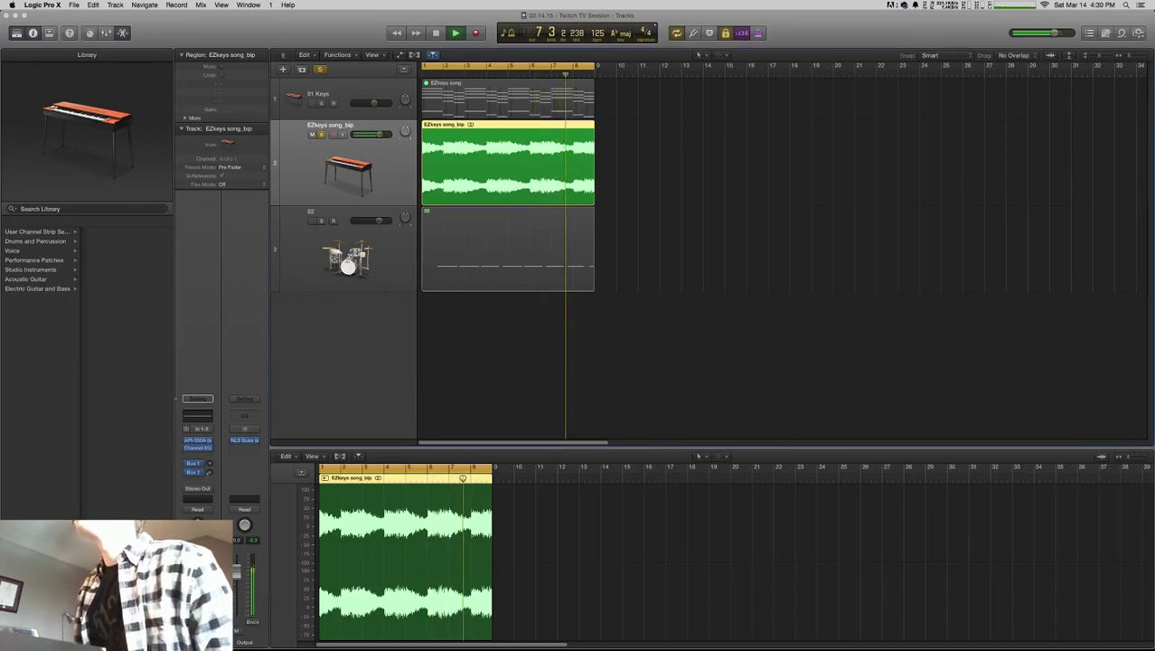
# - Turn off solo on the EZkeys song_bip track and select drum track 02
pyautogui.press('s')
pyautogui.click(366, 242)
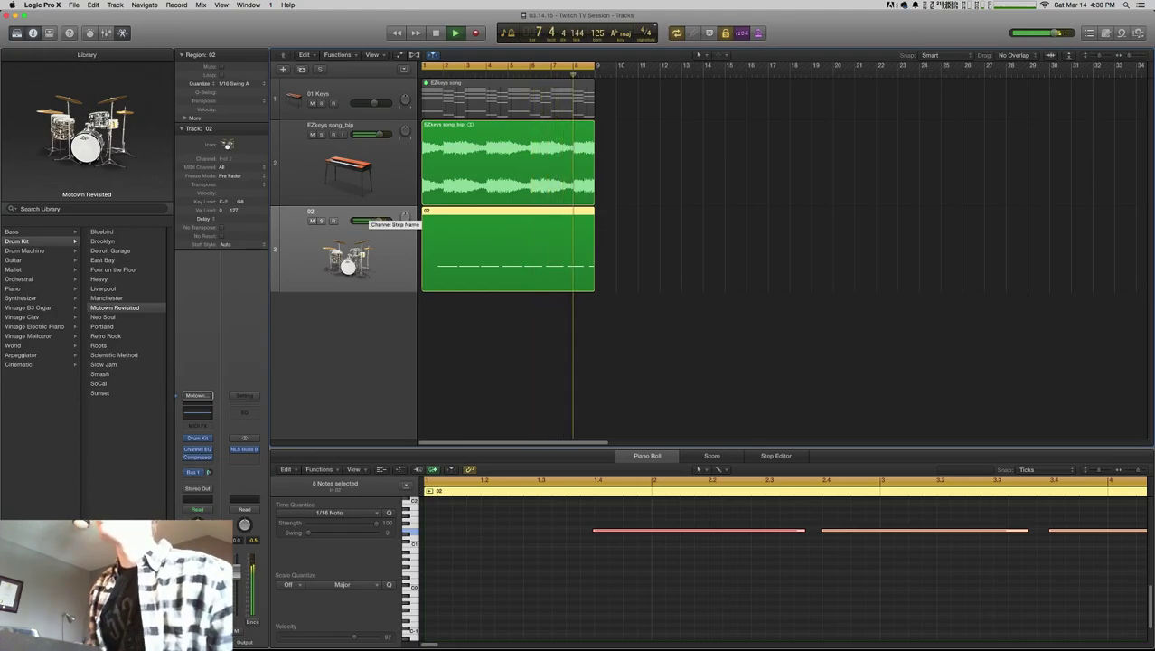
pyautogui.press('Up')
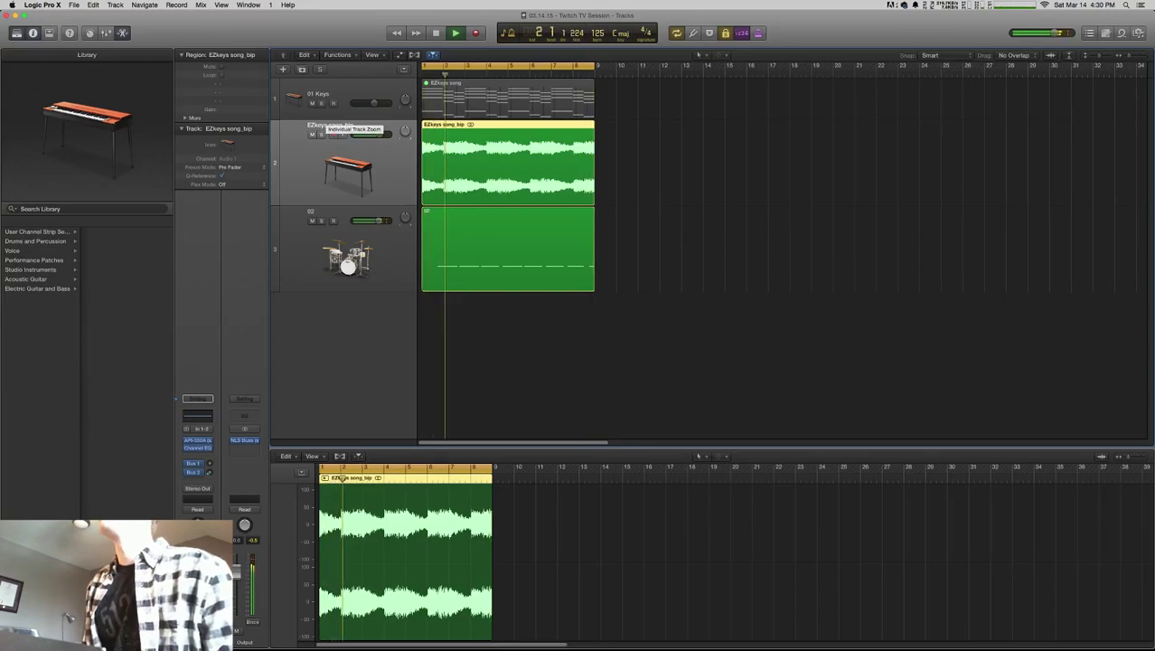
pyautogui.press('Down')
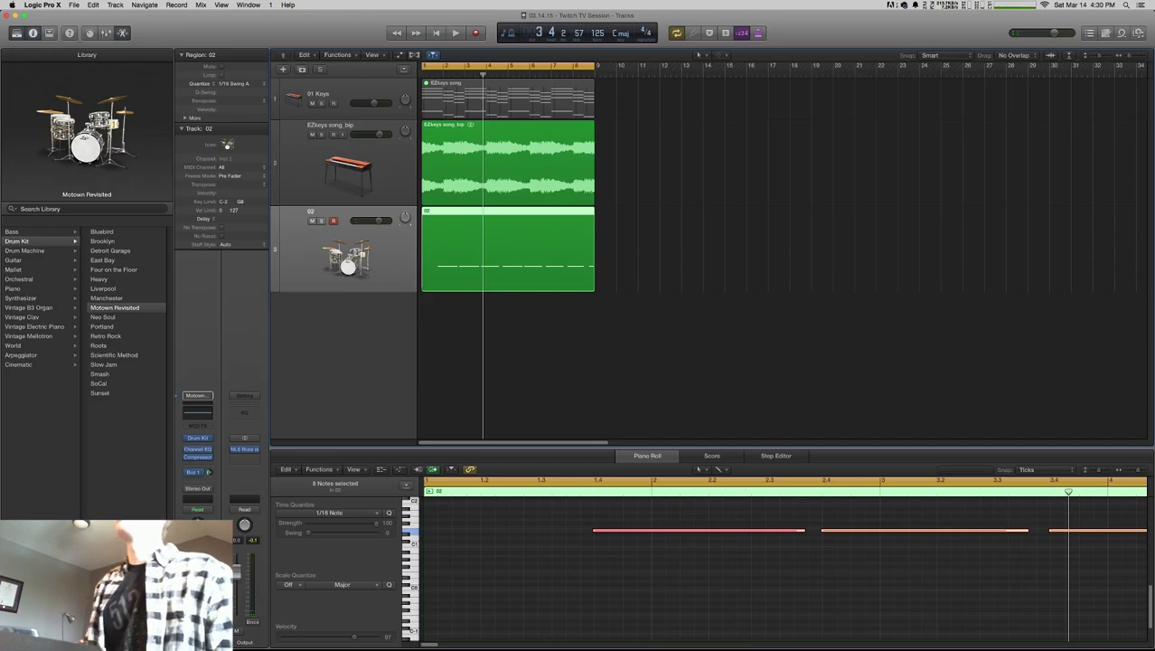
# - Create a new software instrument track below the drum track and increase its track height
pyautogui.click(283, 69)
pyautogui.press('Return')
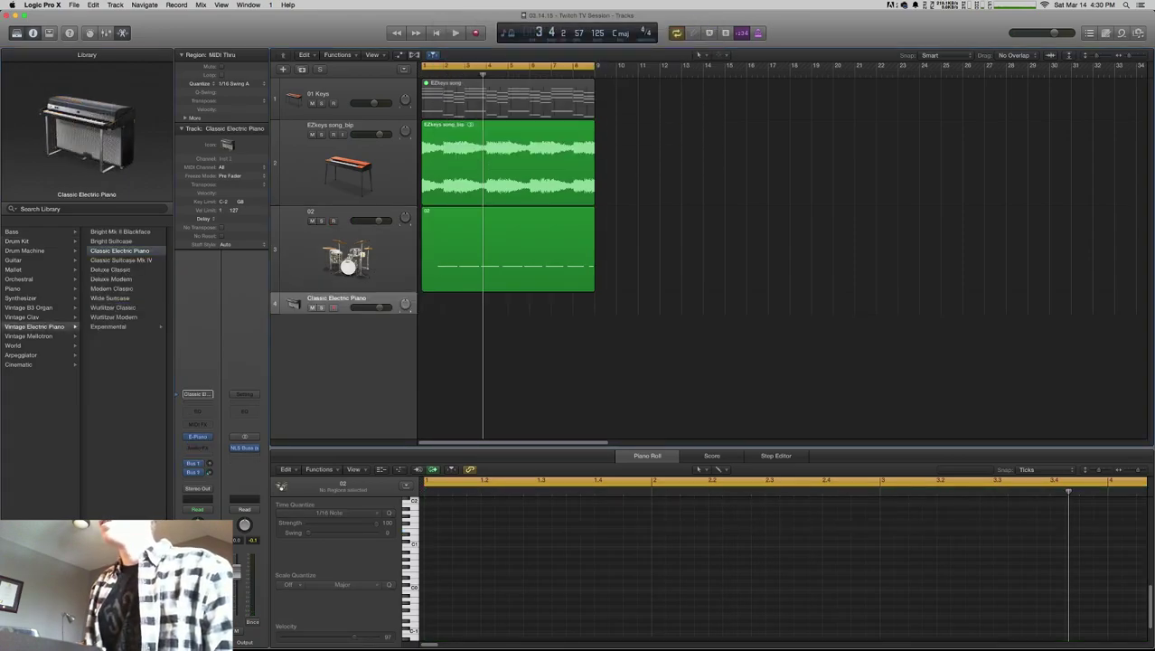
pyautogui.moveTo(287, 314); pyautogui.dragTo(288, 345)
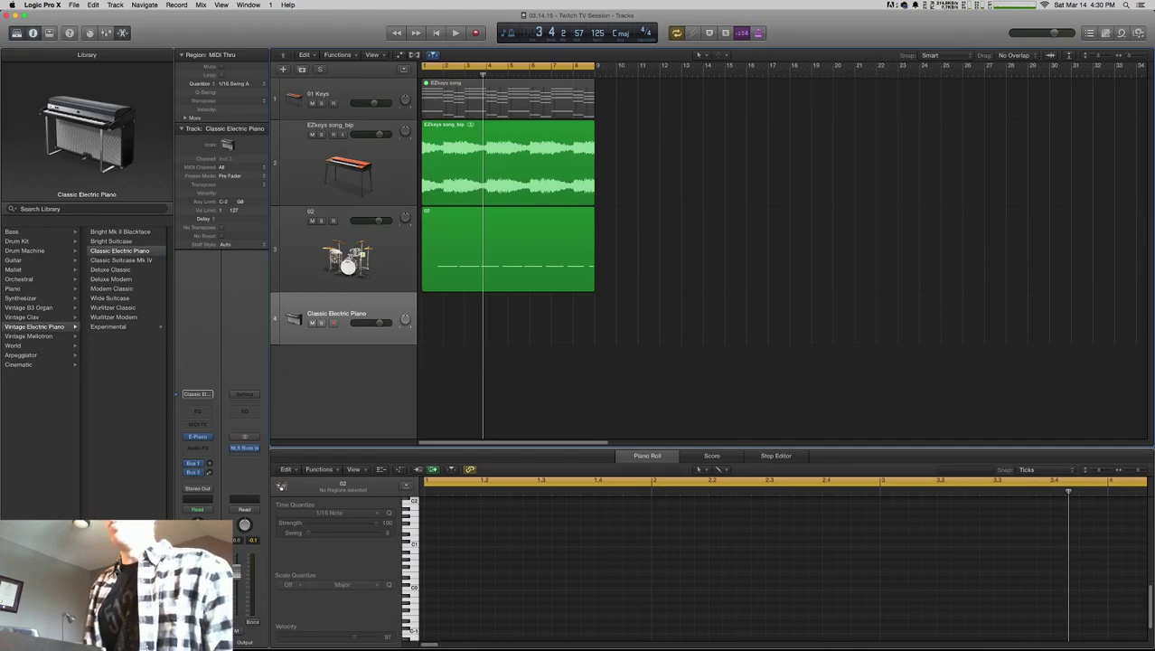
# - Browse the Cinematic and Synthesizer patch categories in the library, including Melodic Plucks and Classics, for the new instrument track
pyautogui.click(36, 364)
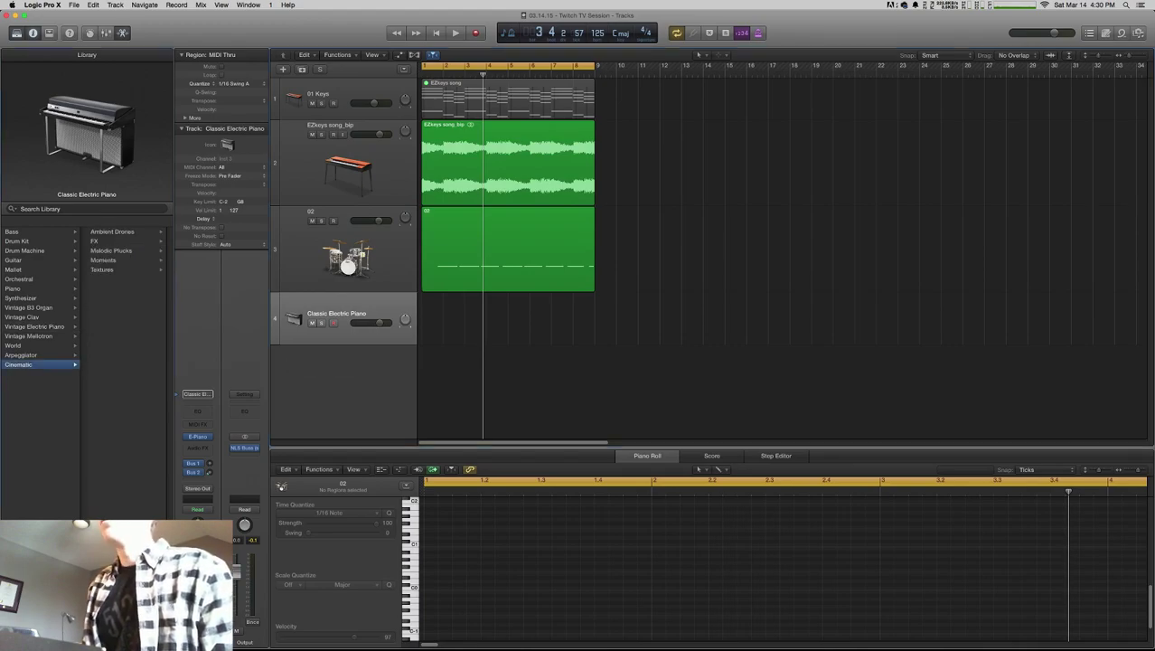
pyautogui.press('Right')
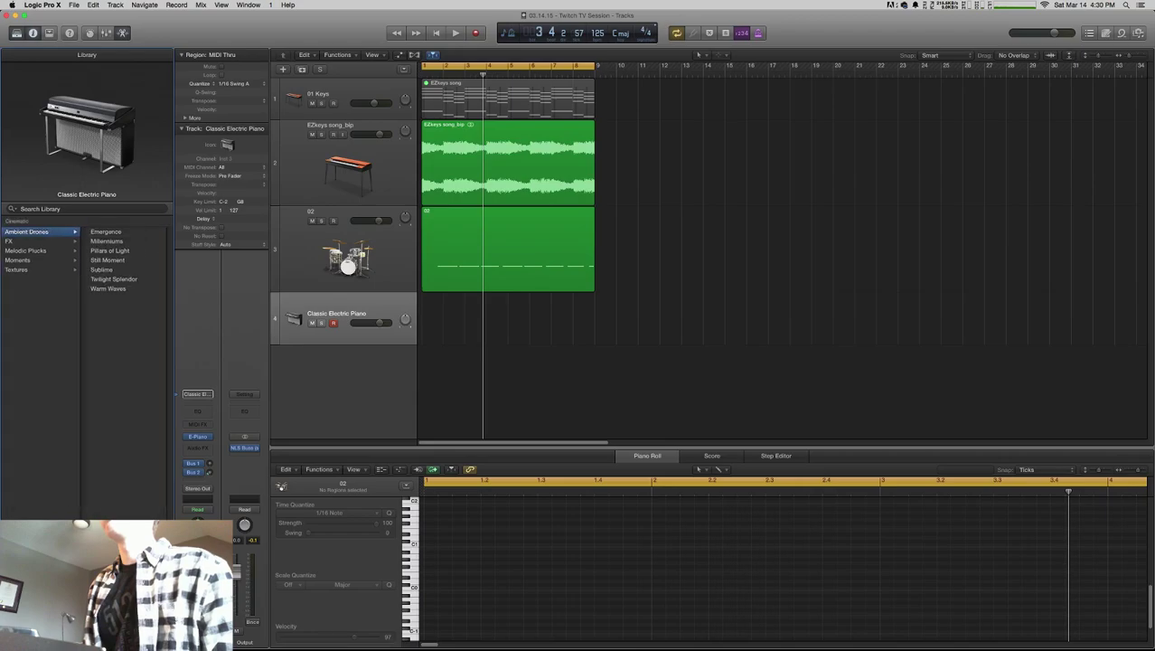
pyautogui.press('Down')
pyautogui.press('Down')
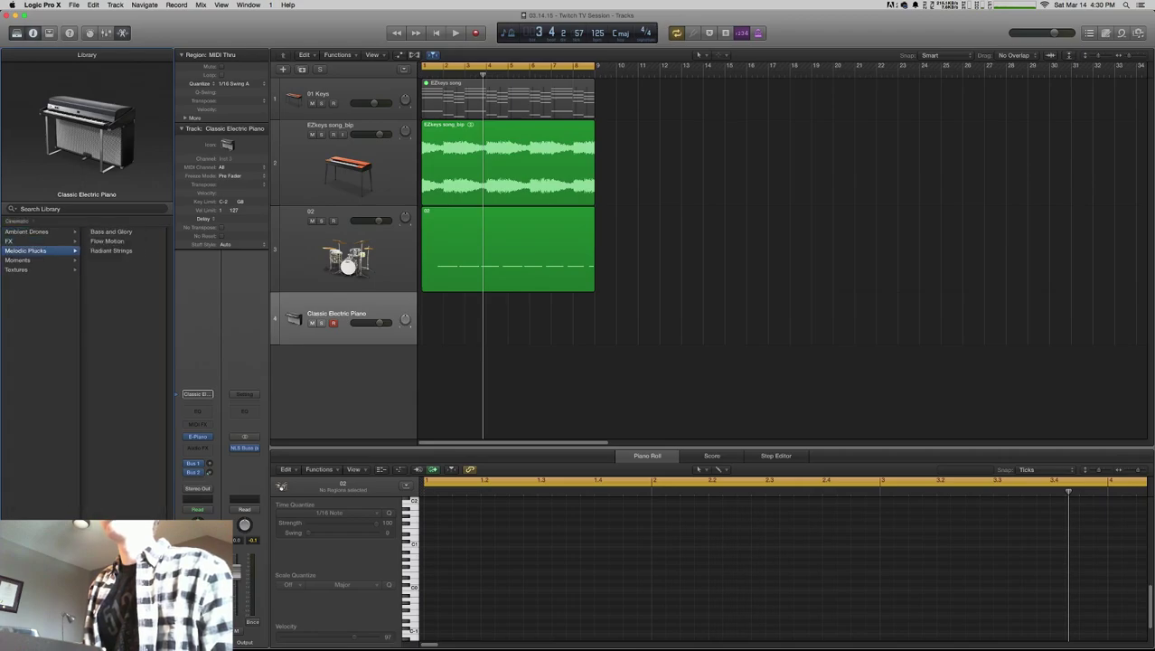
pyautogui.press('Left')
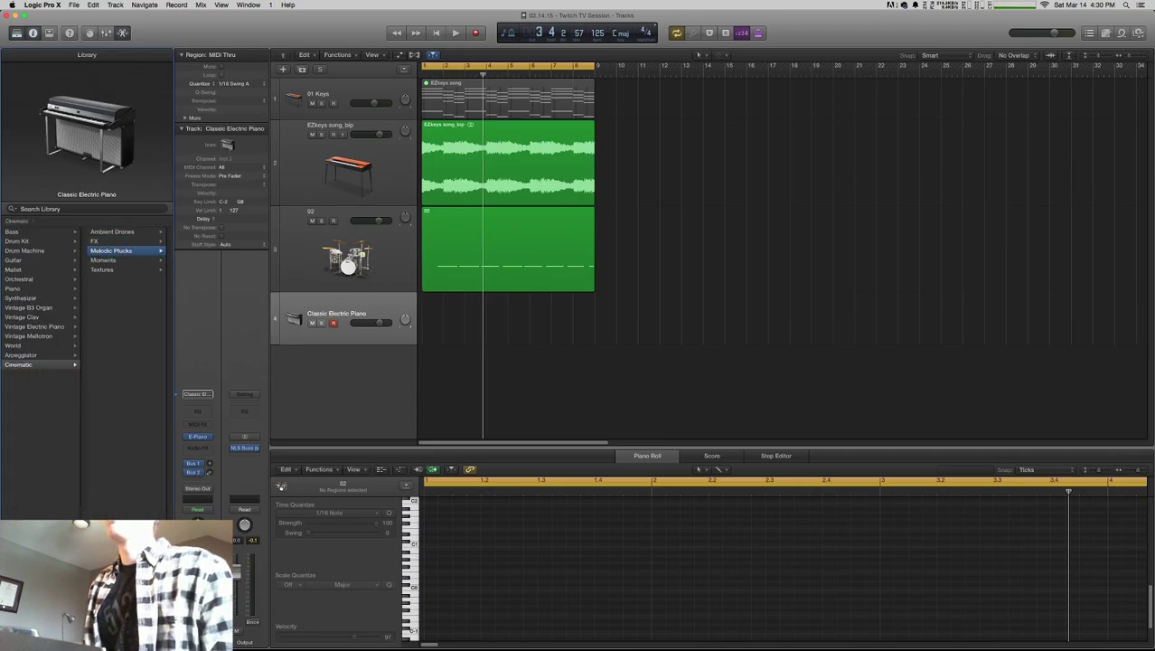
pyautogui.click(38, 298)
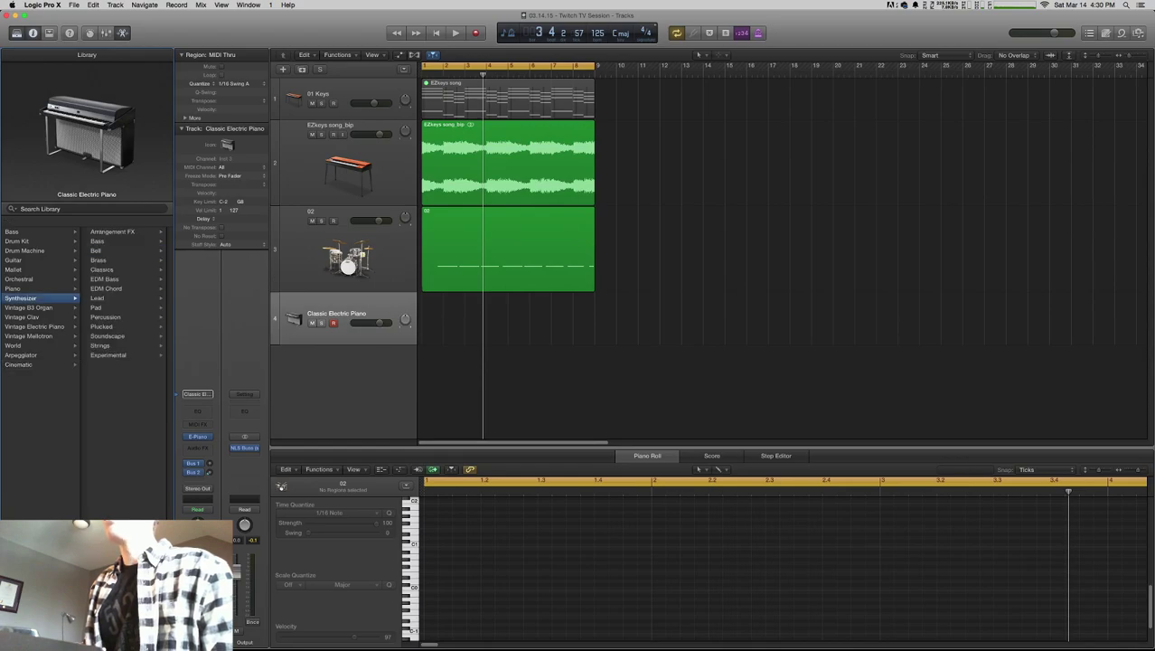
pyautogui.click(102, 269)
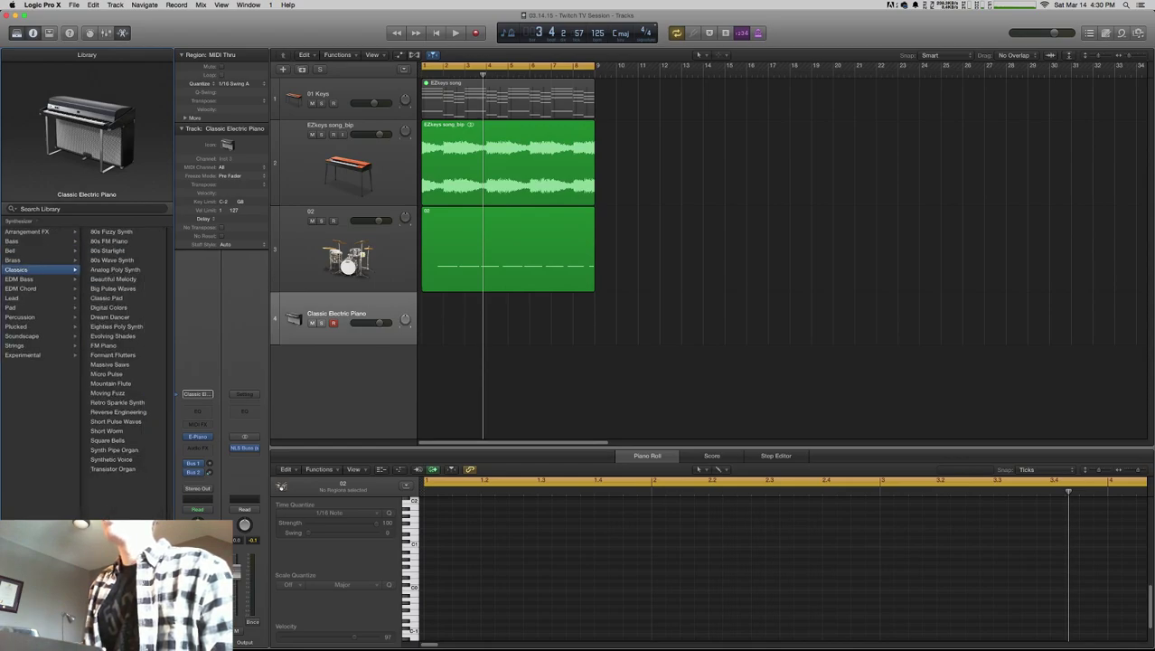
# - Play the loop from the beginning and create another software instrument track directly below drum track 02
pyautogui.press('Return')
pyautogui.press('space')
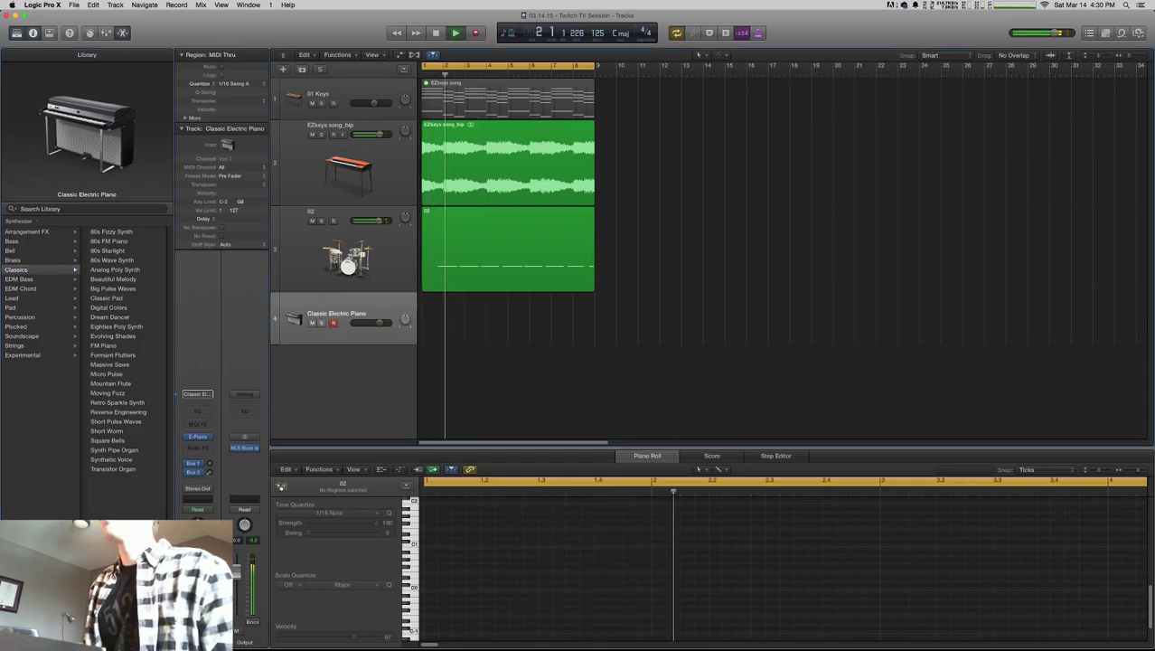
pyautogui.press('Up')
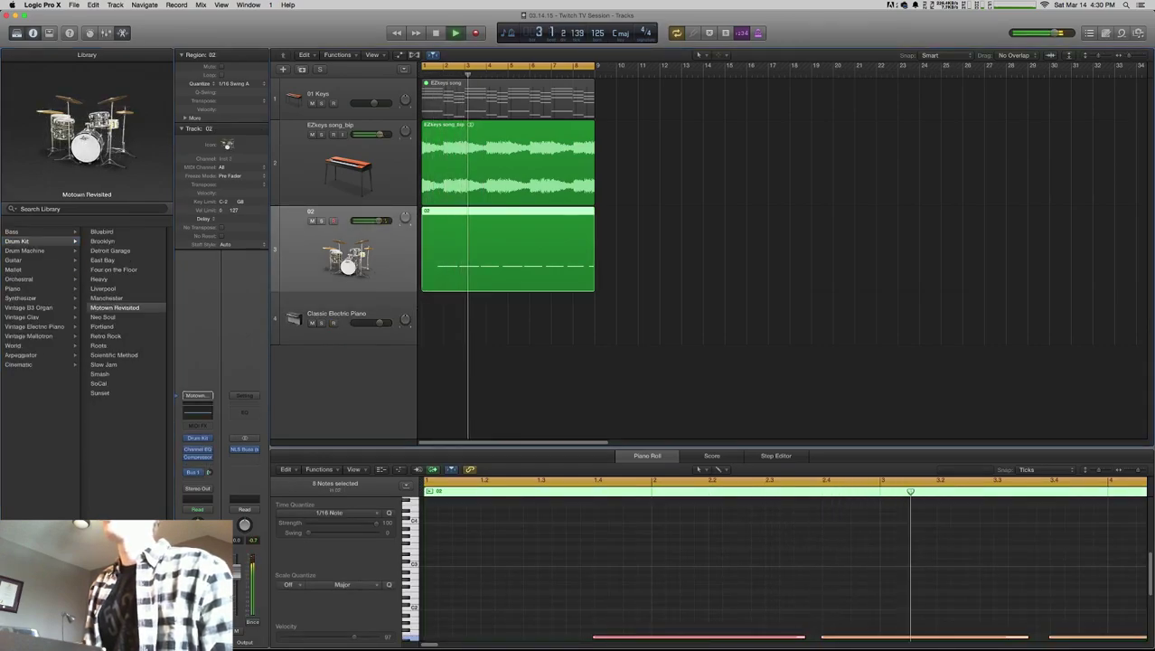
pyautogui.press('super+alt+n')
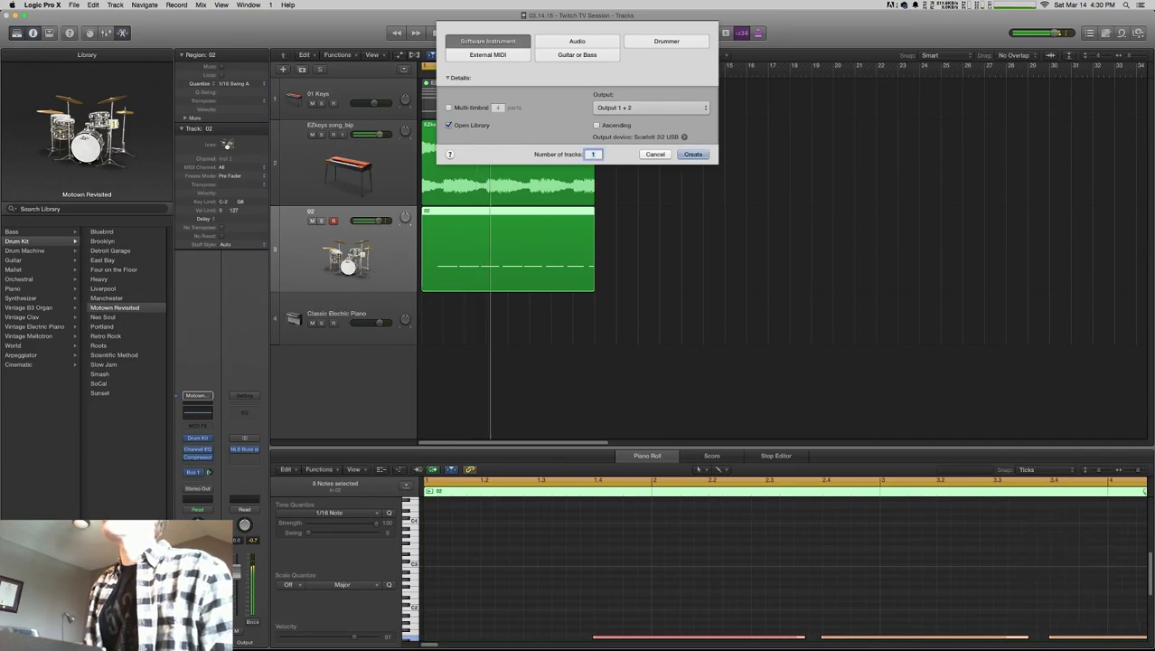
pyautogui.press('Return')
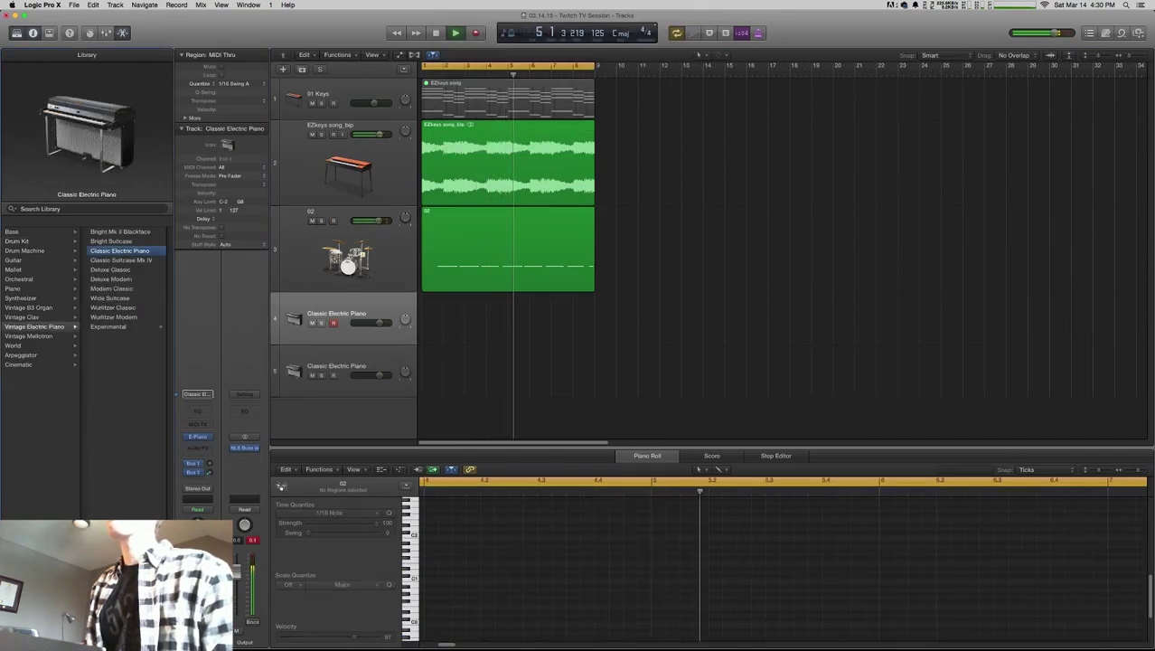
# - Load the After Party kit from the Drum Machine Designer patches on the new track
pyautogui.click(16, 241)
pyautogui.click(24, 251)
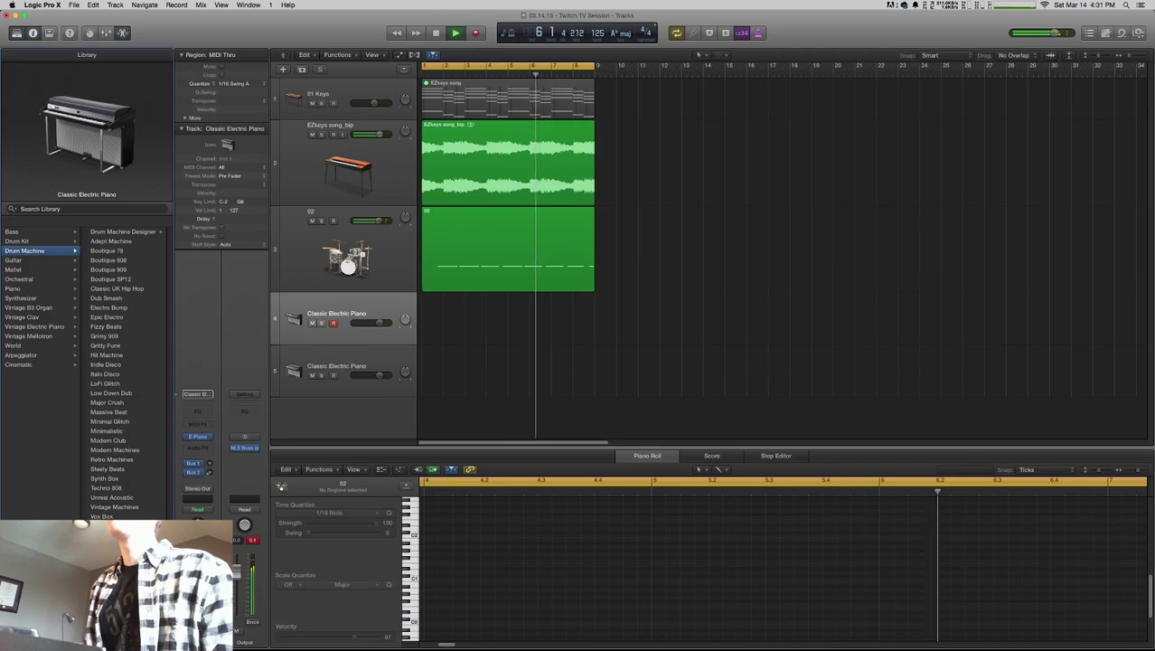
pyautogui.press('Right')
pyautogui.press('Right')
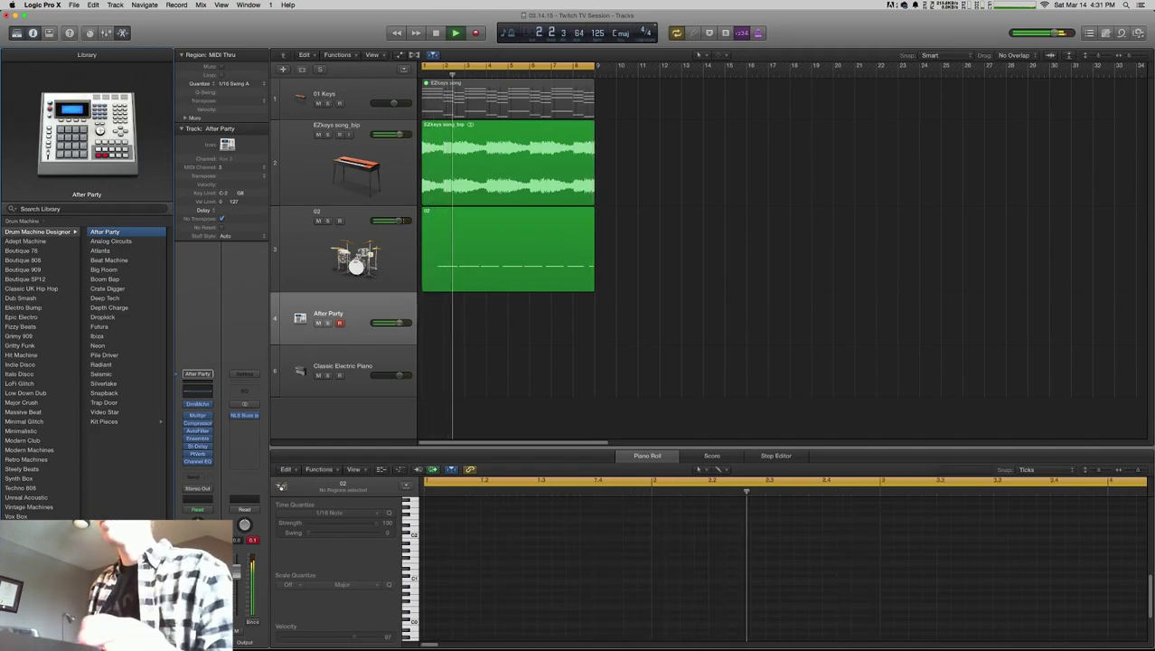
# - Audition the Analog Circuits, Atlanta and Beat Machine kits, then load Boom Bap with the Drum Machine Designer window open
pyautogui.click(111, 242)
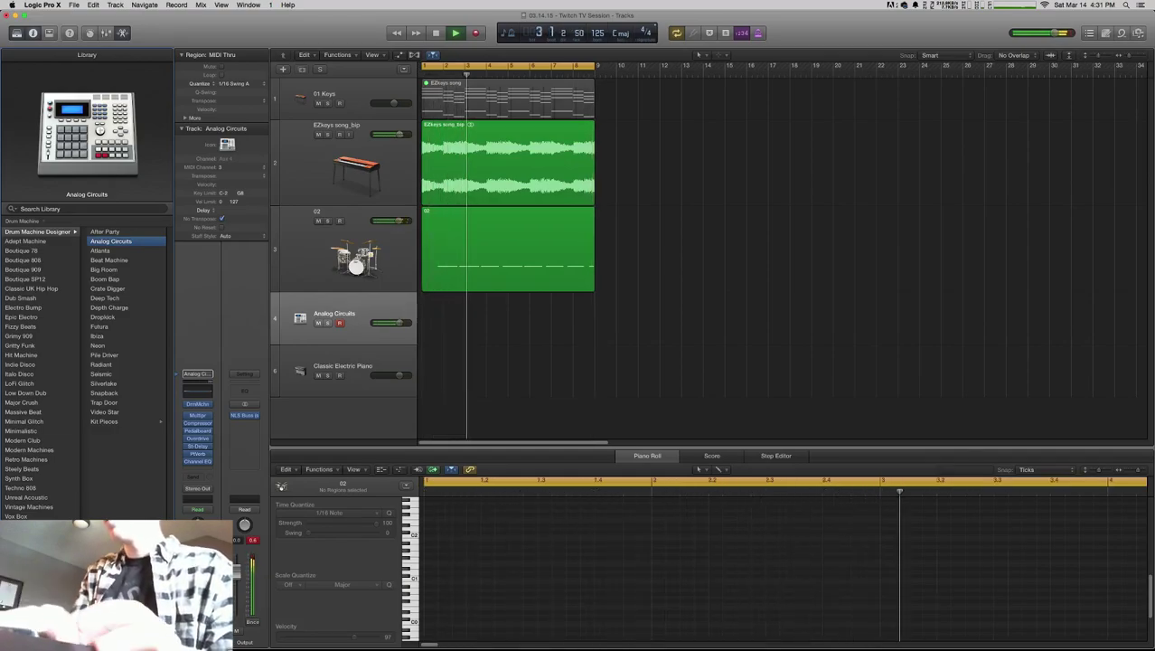
pyautogui.press('Down')
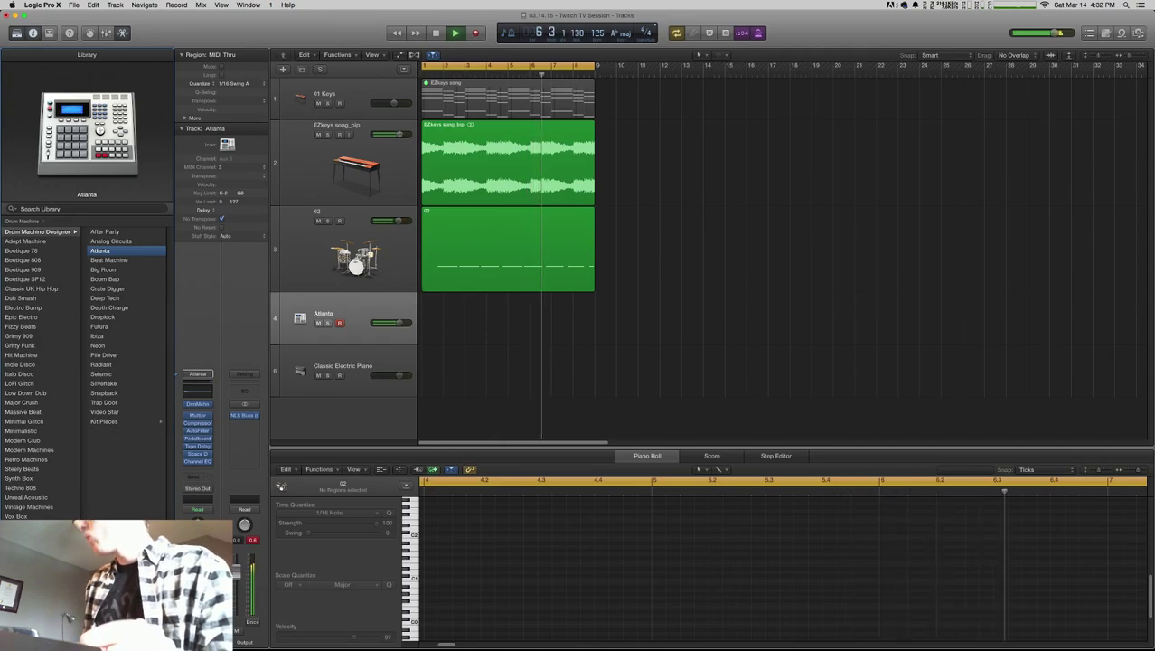
pyautogui.press('Down')
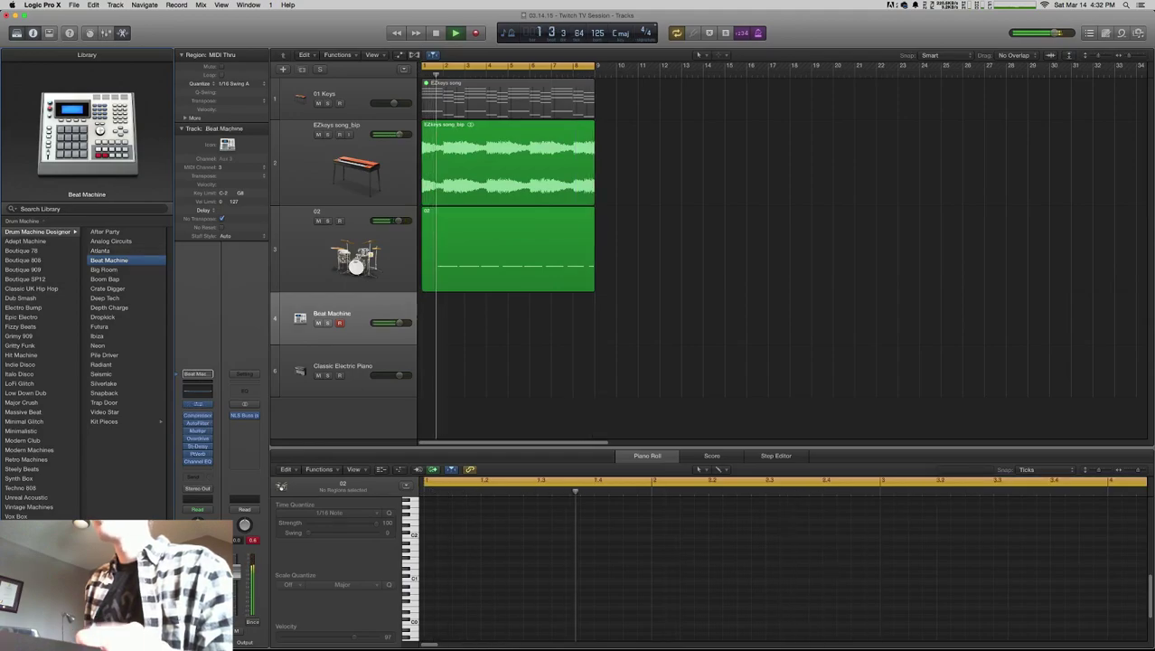
pyautogui.press('v')
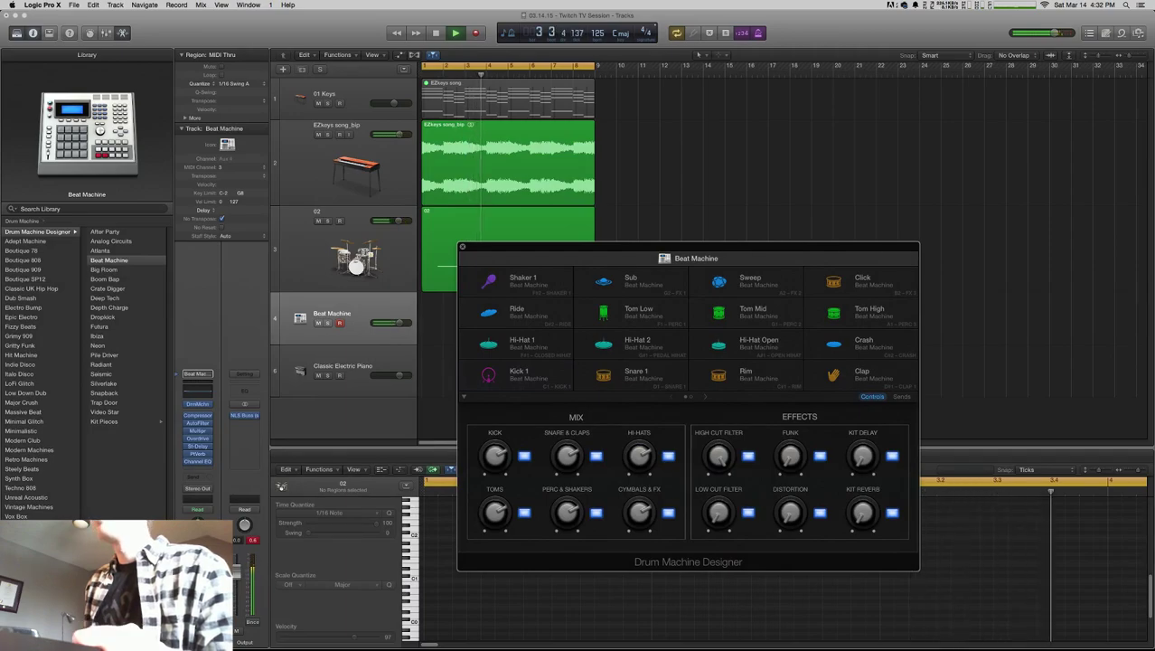
pyautogui.press('Down')
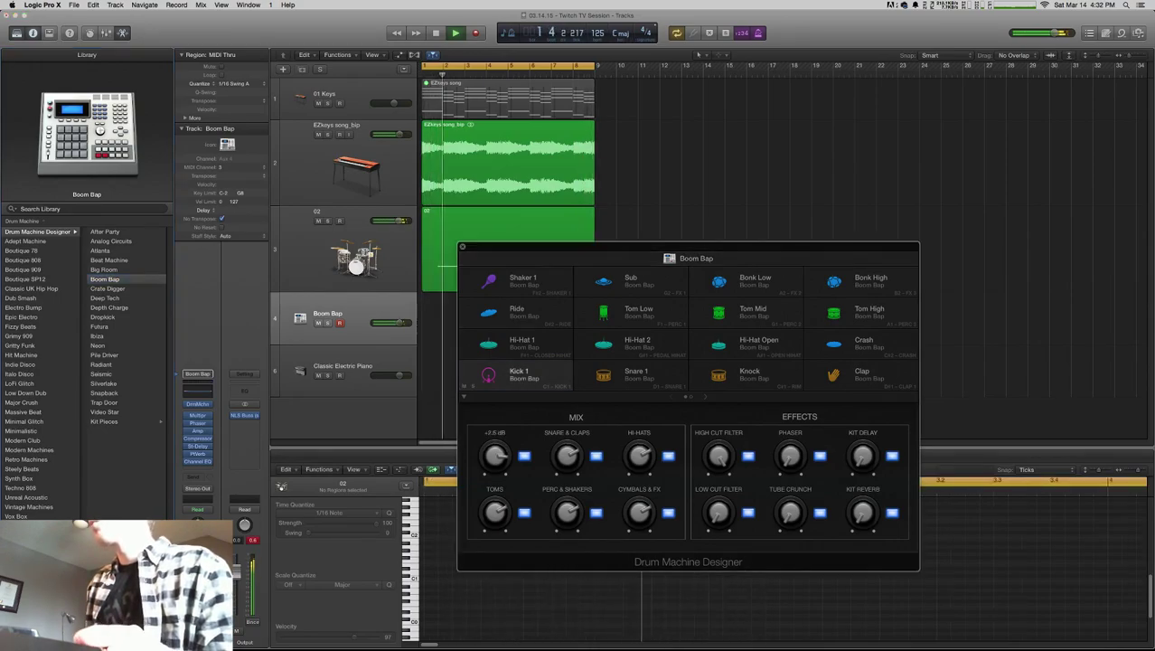
# - Lower the Boom Bap track's volume slightly and create a separate track for the Kick 1 pad
pyautogui.click(515, 376)
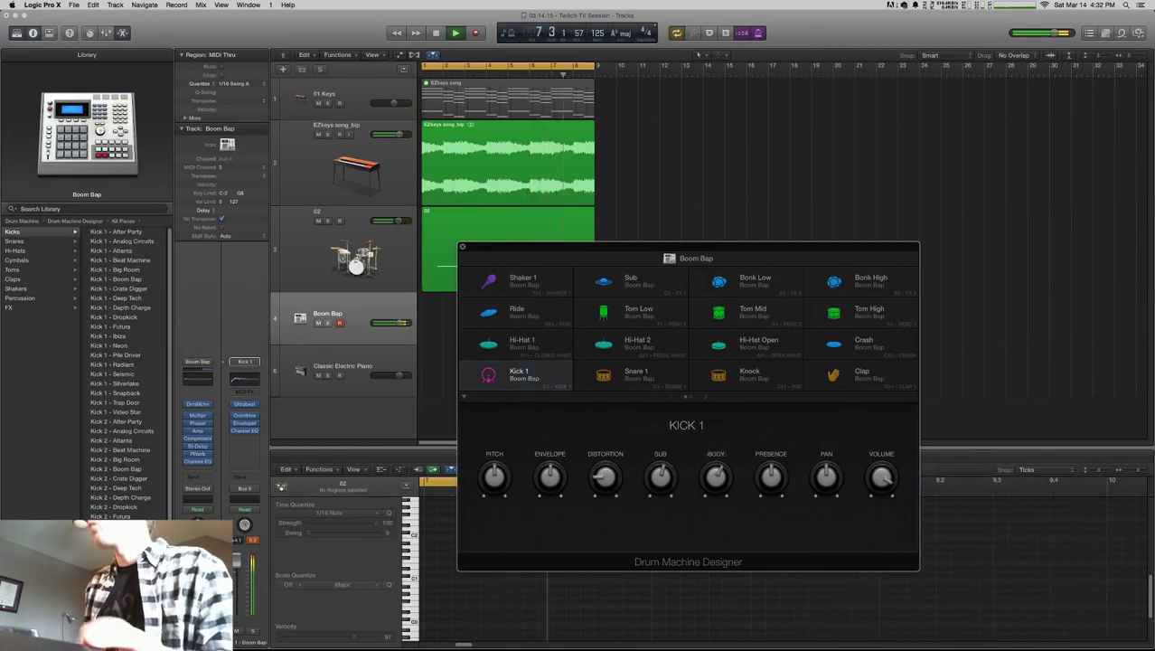
pyautogui.moveTo(401, 323); pyautogui.dragTo(399, 322)
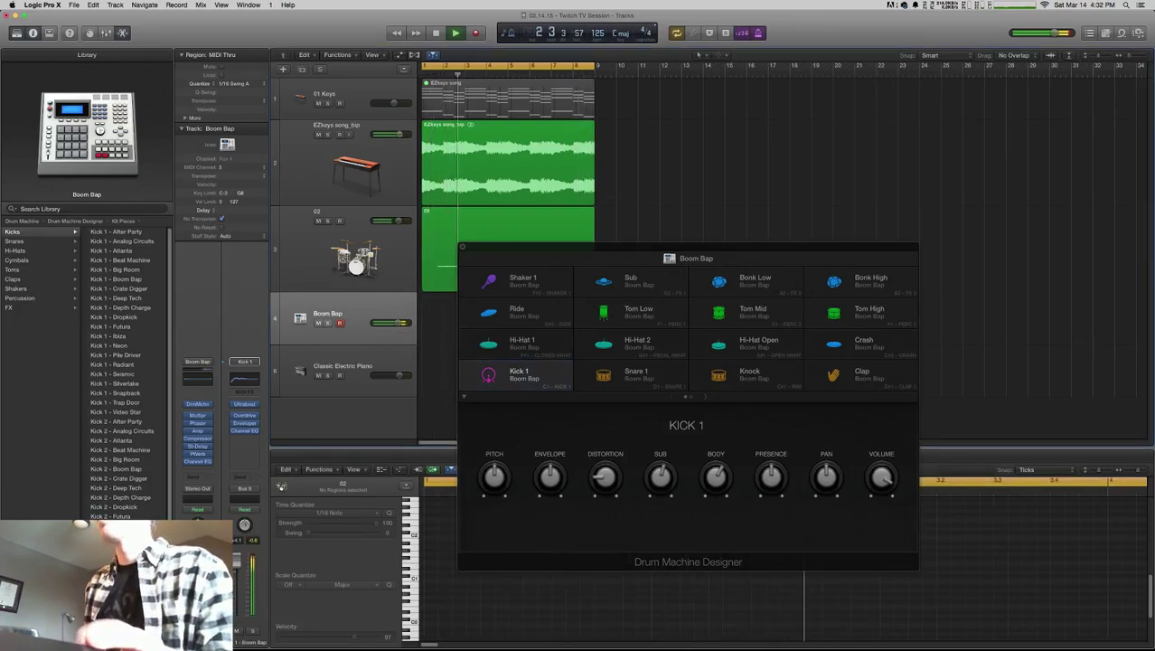
pyautogui.moveTo(399, 323); pyautogui.dragTo(396, 323)
pyautogui.rightClick(516, 369)
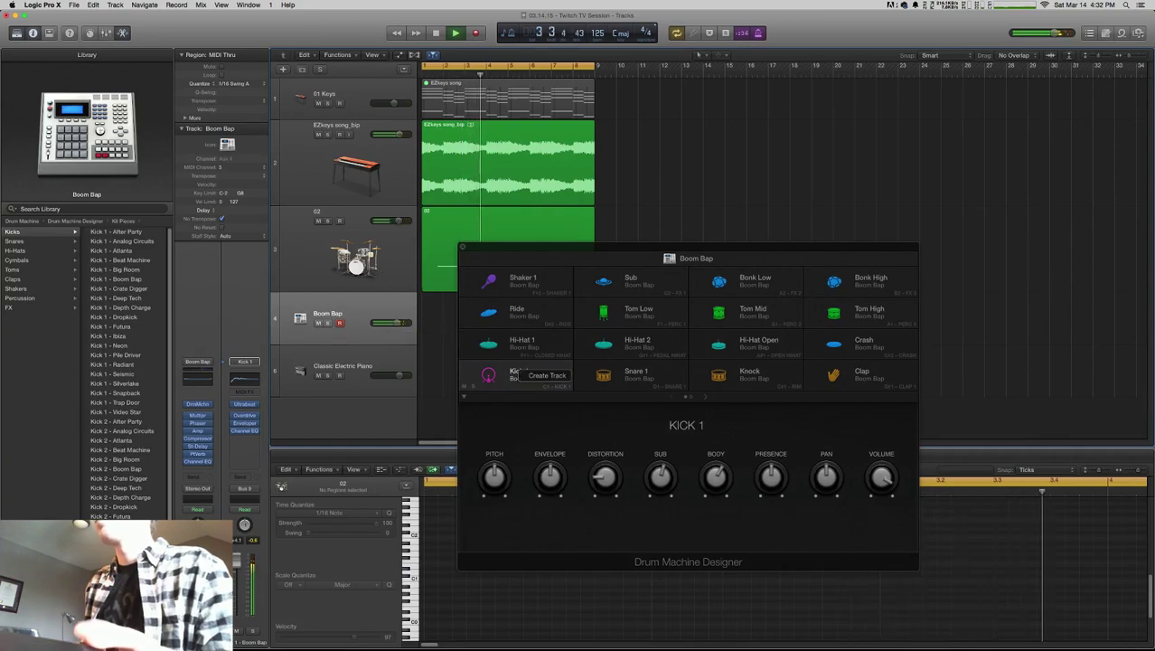
pyautogui.click(542, 374)
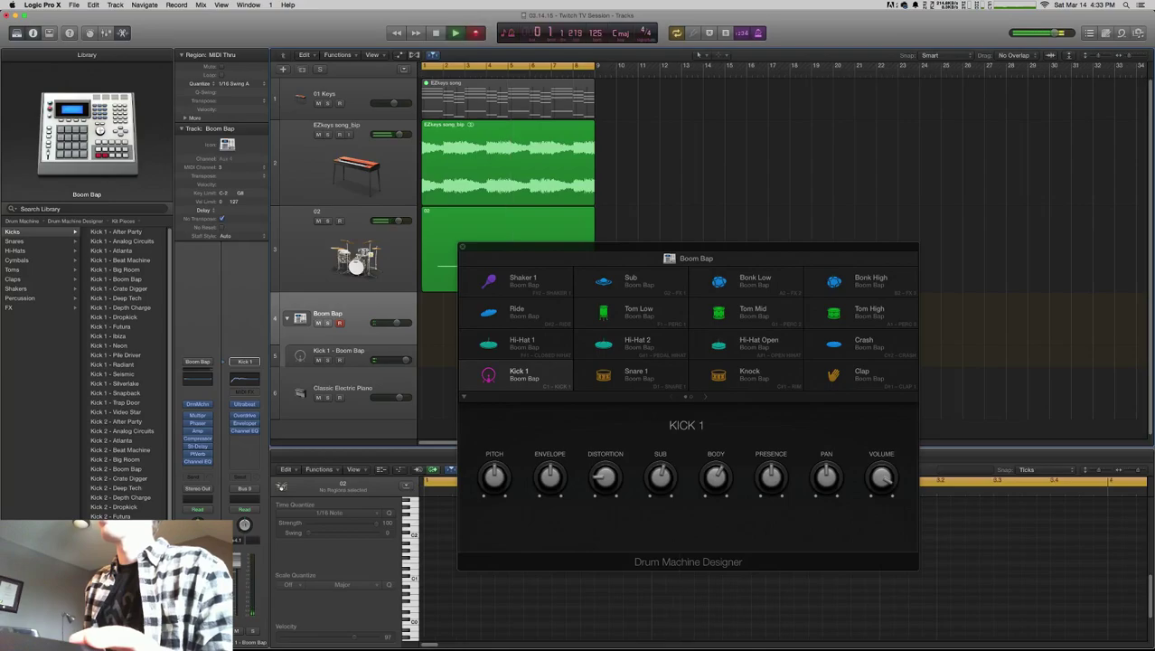
# - Record an eight-bar kick pattern on the Boom Bap track and move its region to the Kick 1 - Boom Bap track
pyautogui.moveTo(688, 246); pyautogui.dragTo(810, 243)
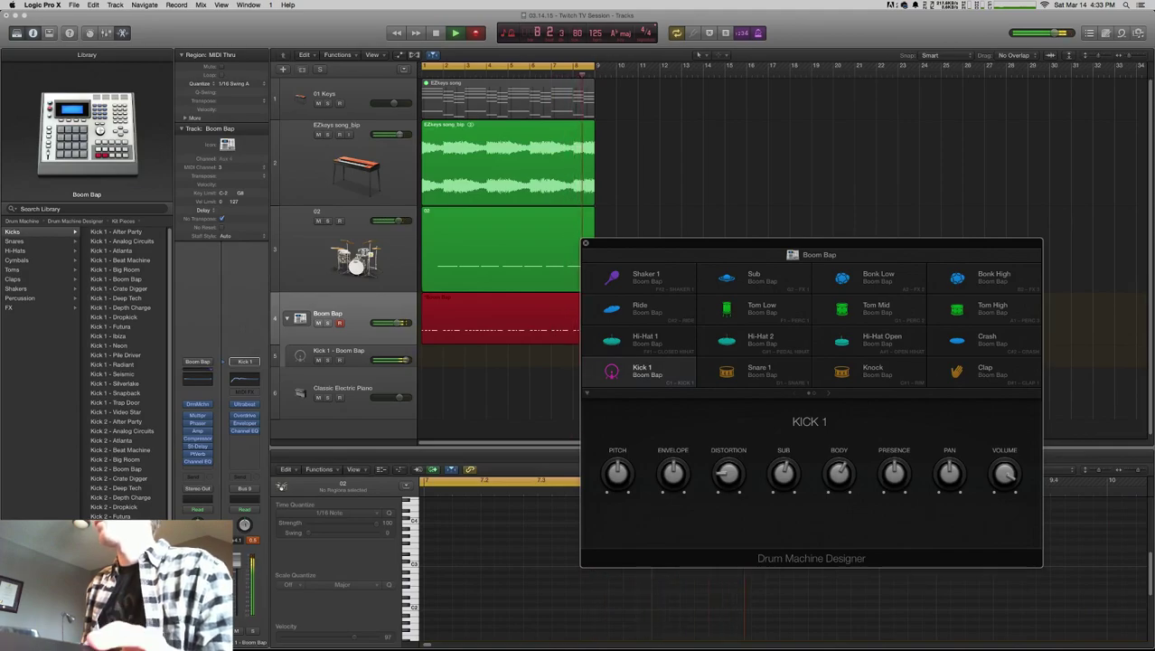
pyautogui.press('space')
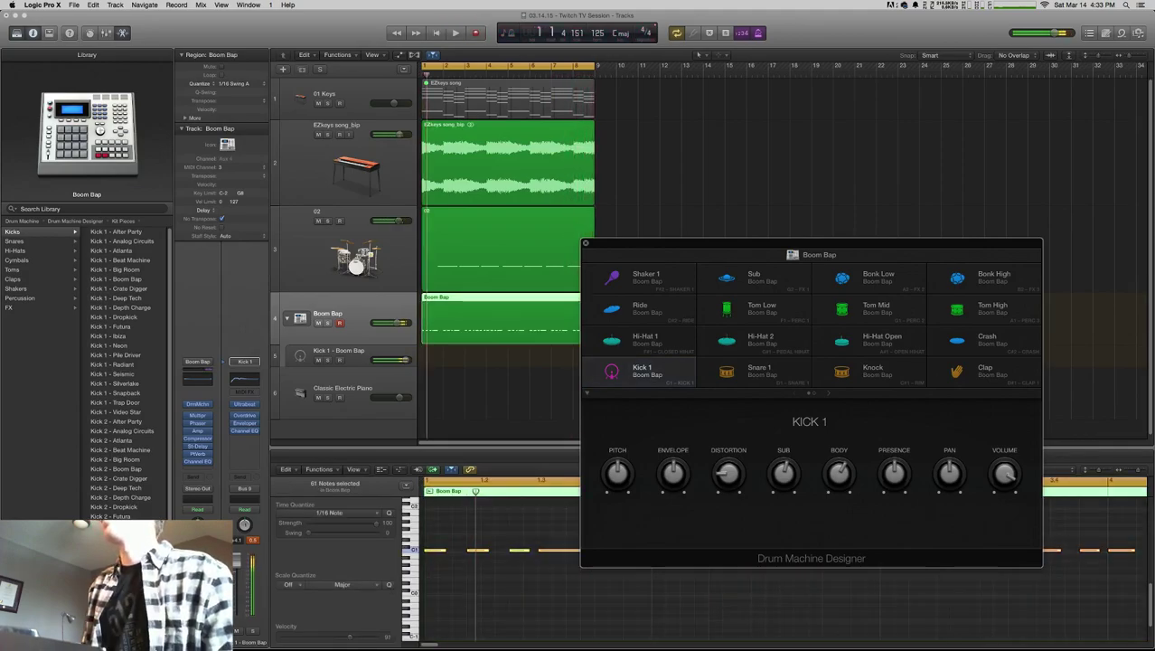
pyautogui.press('space')
pyautogui.moveTo(456, 321); pyautogui.dragTo(456, 353)
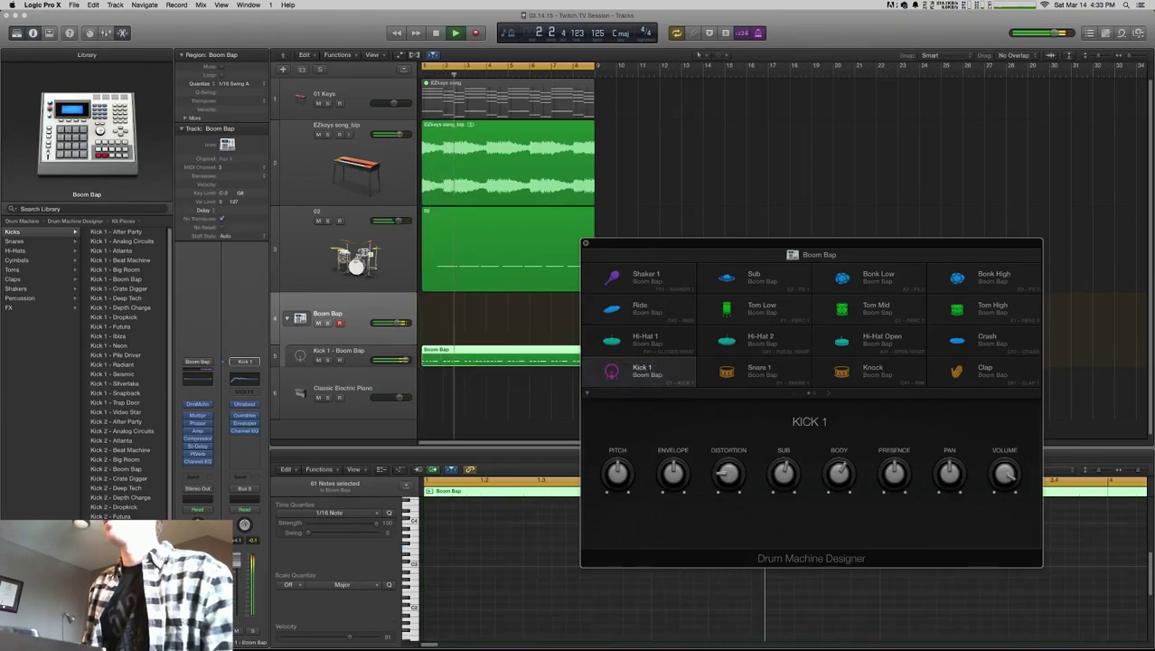
# - Select the Kick 1 - Boom Bap track and increase the Kick 1 distortion
pyautogui.press('Down')
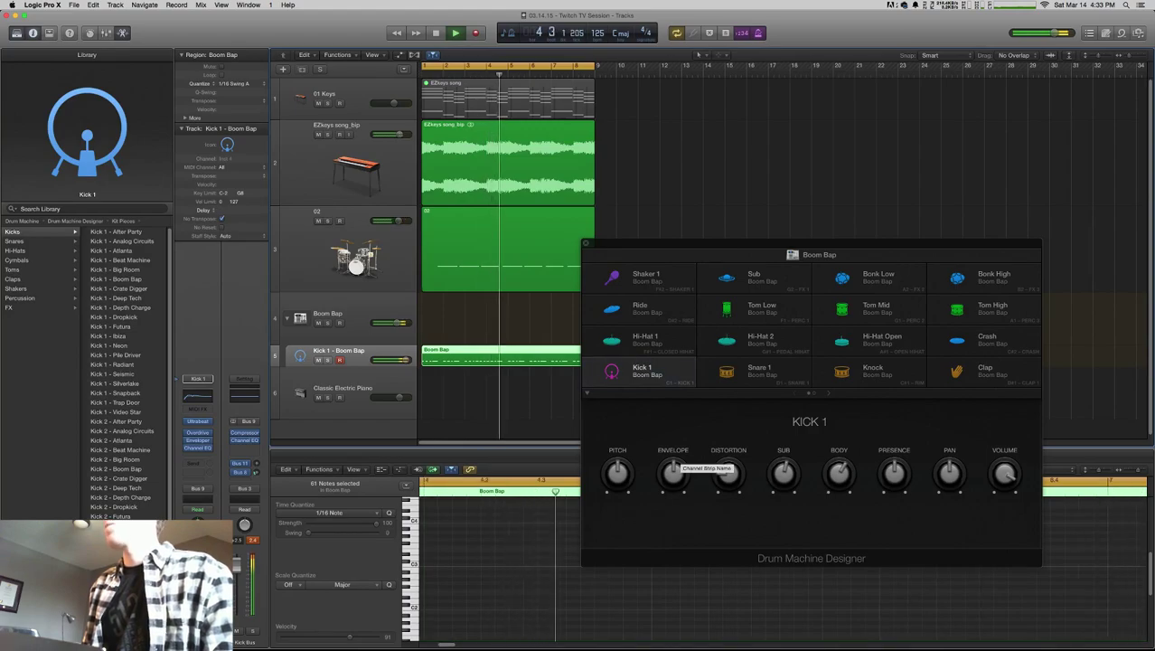
pyautogui.moveTo(728, 471); pyautogui.dragTo(727, 452)
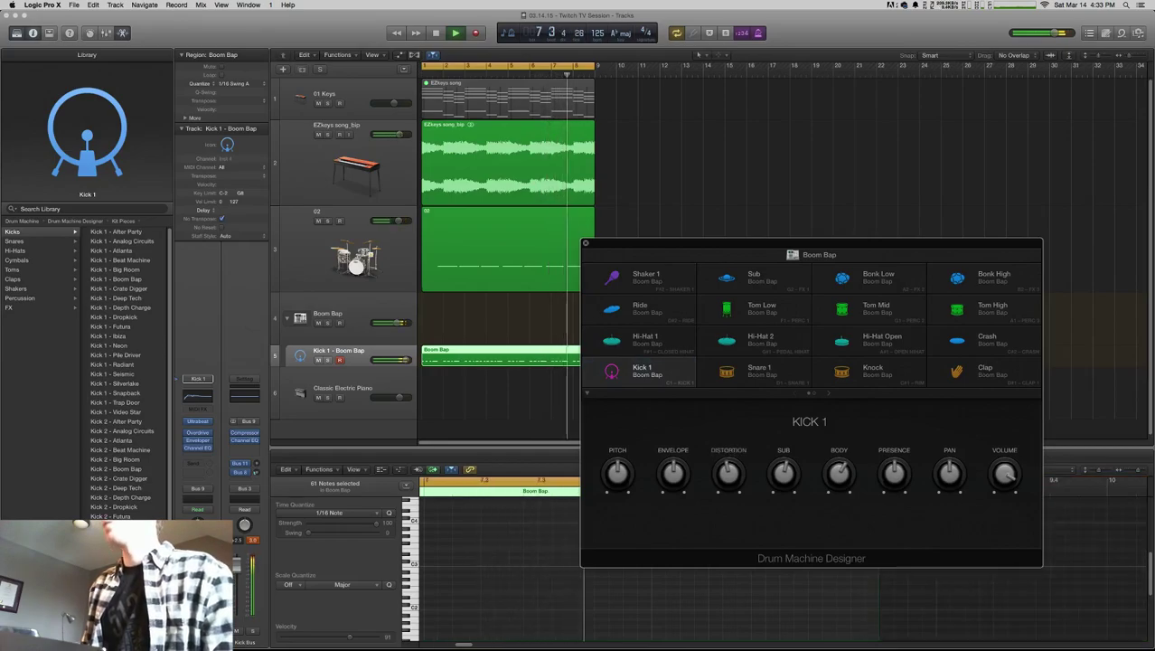
pyautogui.press('super+Tab')
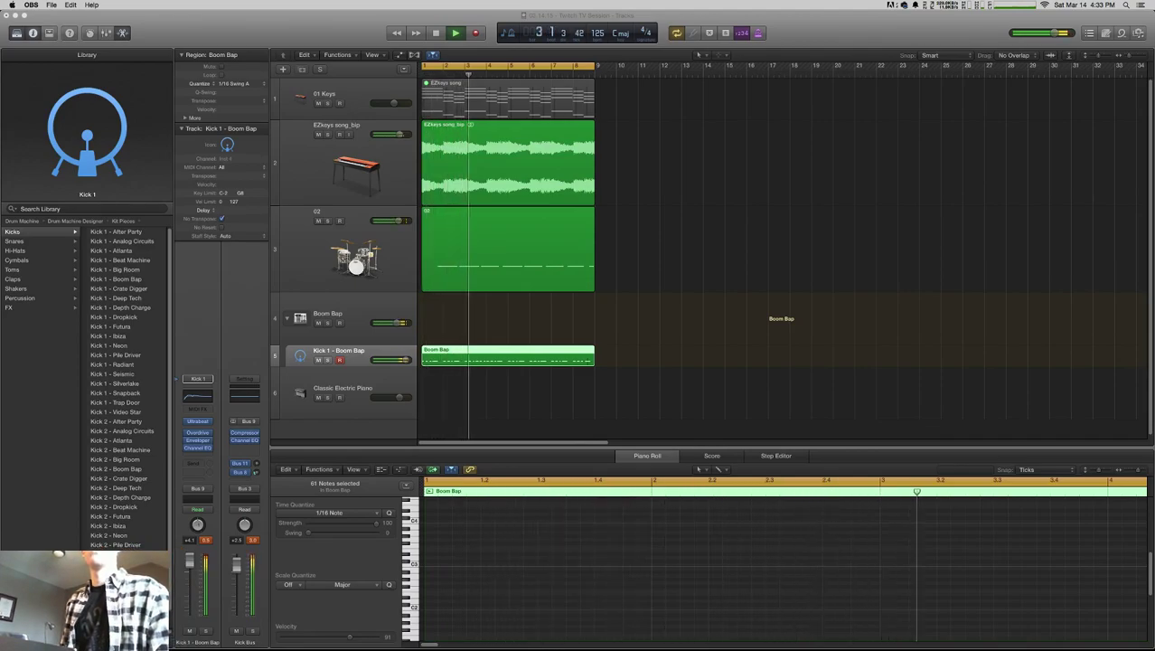
pyautogui.press('super+Tab')
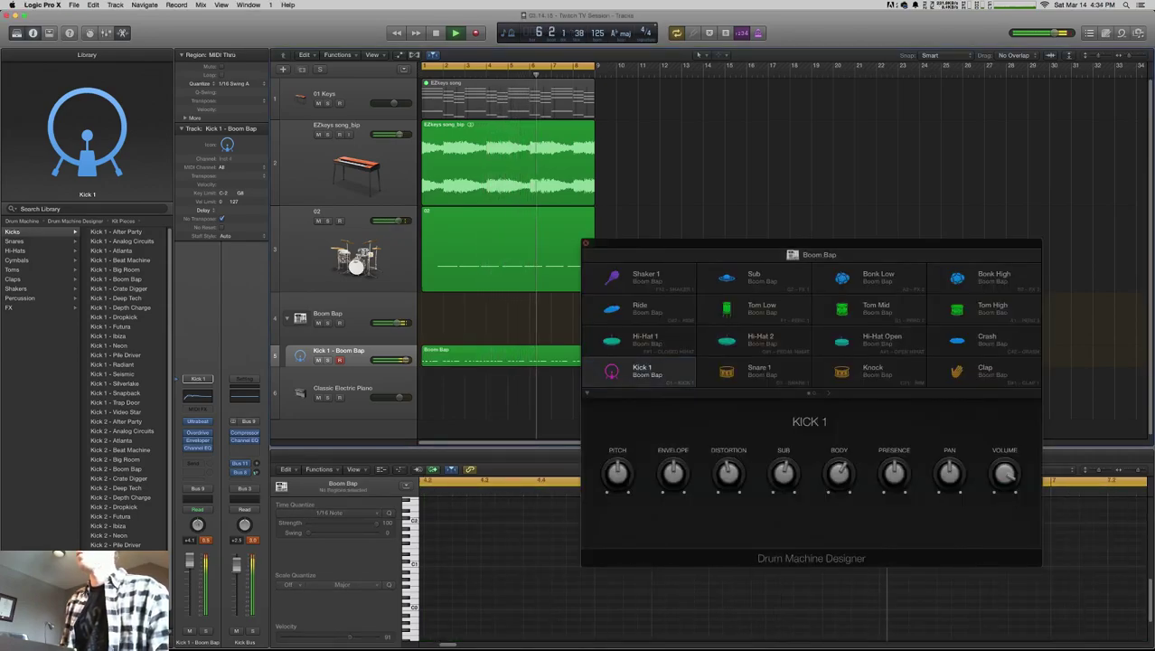
# - Select the main Boom Bap track, reopen its Drum Machine Designer window and select the Hi-Hat 1 pad
pyautogui.press('super+w')
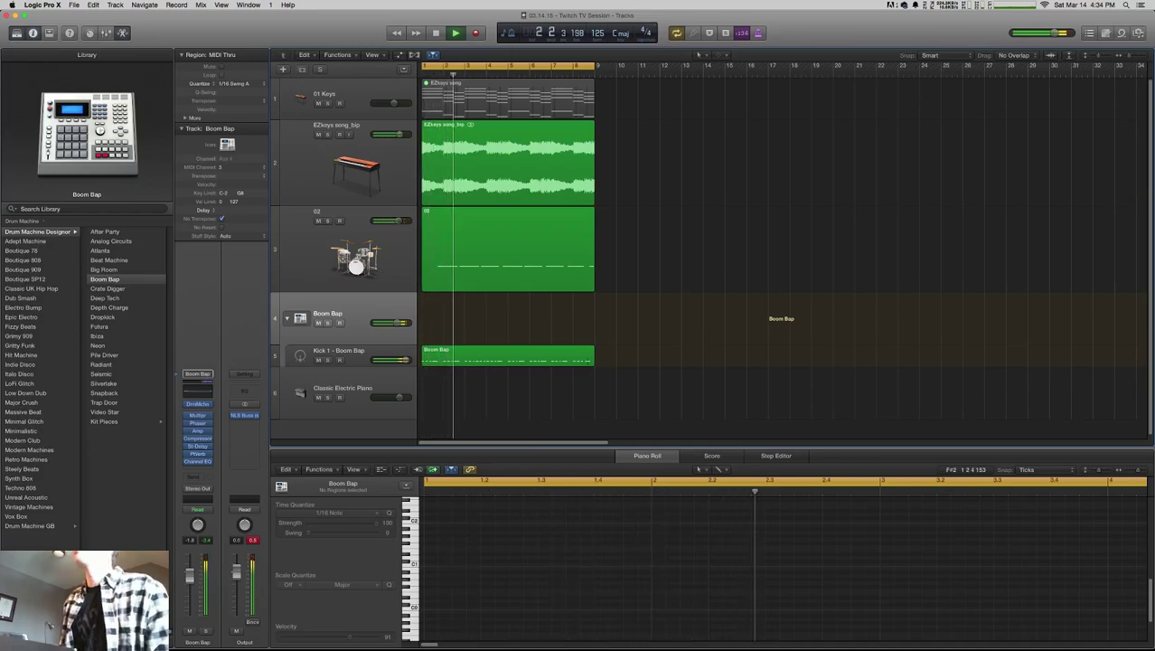
pyautogui.press('Down')
pyautogui.press('Up')
pyautogui.press('v')
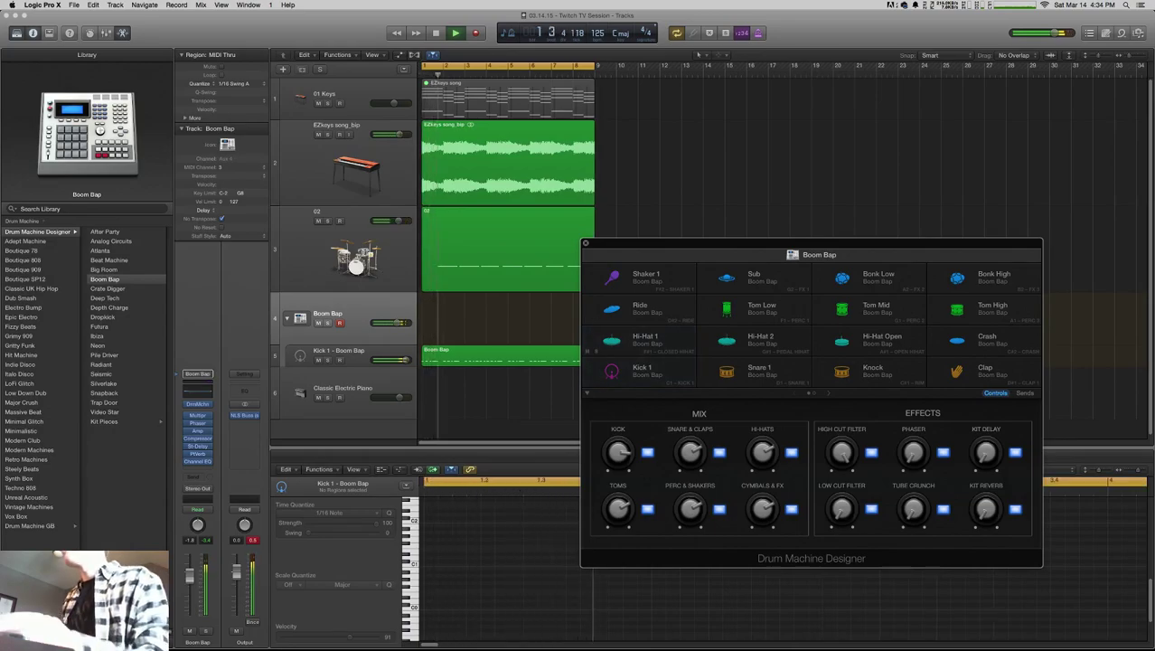
pyautogui.click(649, 349)
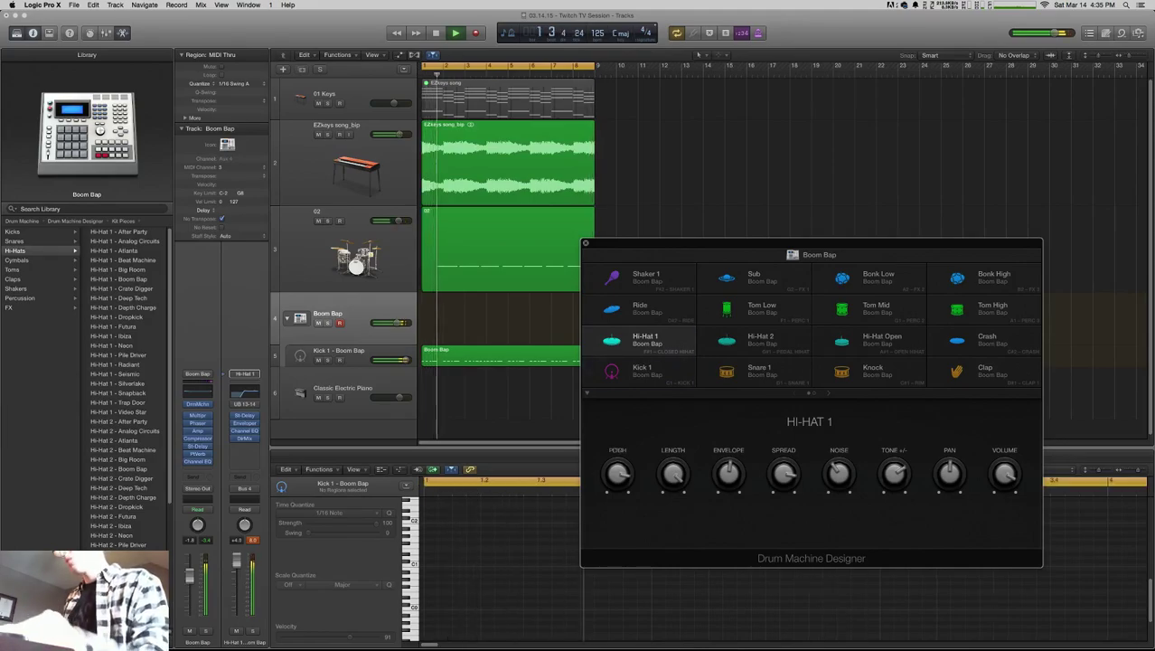
# - Audition the Futura, Ibiza and Neon sounds for Hi-Hat 1 and load the Pile Driver hi-hat
pyautogui.click(905, 632)
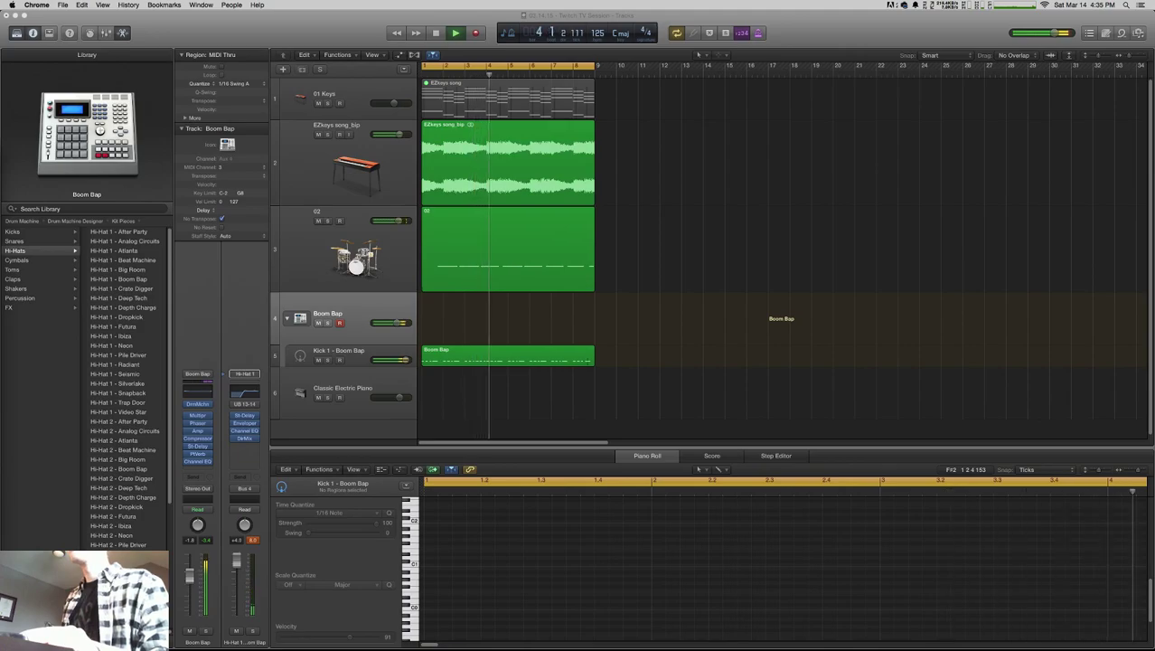
pyautogui.click(113, 326)
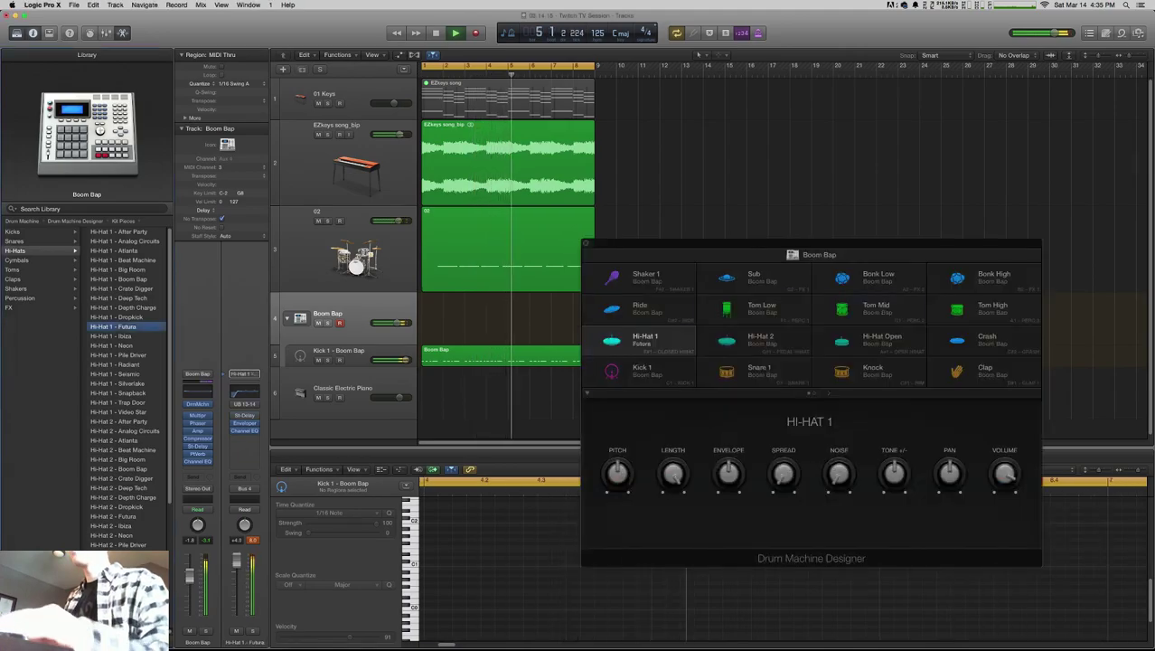
pyautogui.press('Down')
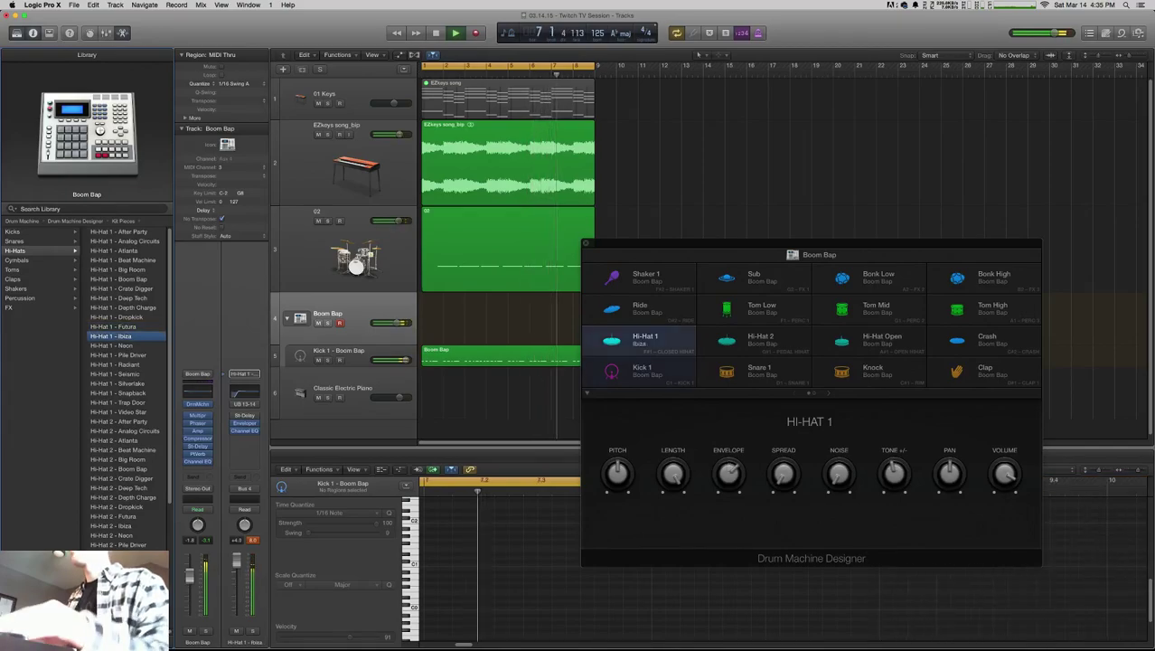
pyautogui.press('Down')
pyautogui.press('Down')
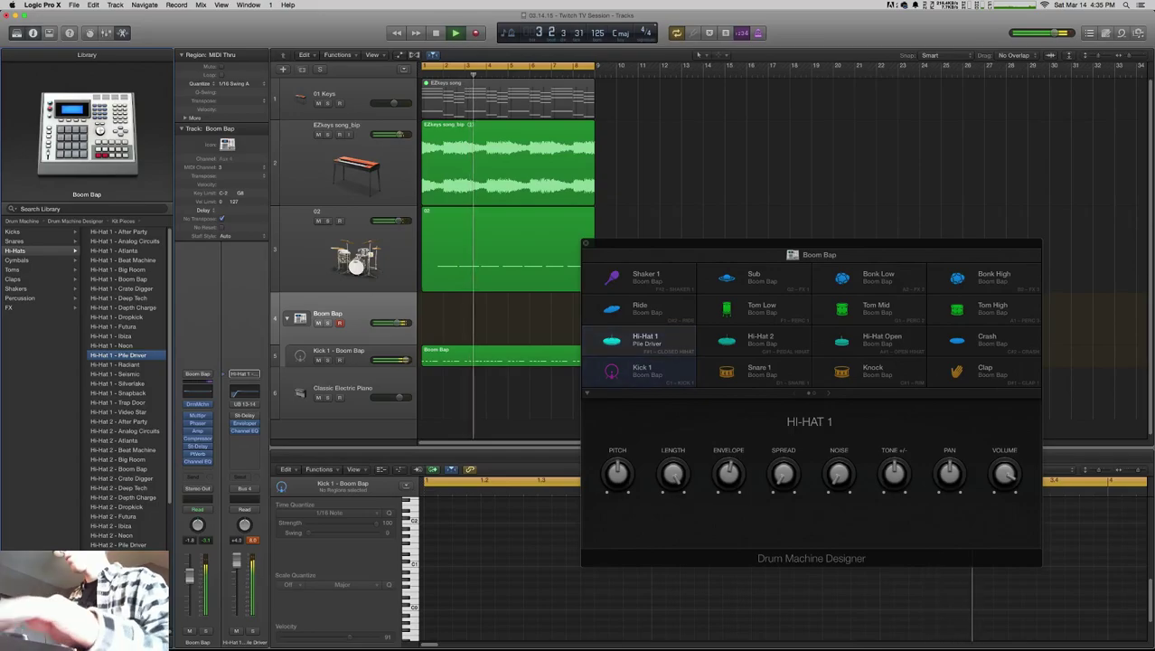
# - Audition the Radiant, Seismic, Silverlake and Snapback sounds for Hi-Hat 1 and load the Video Star hi-hat
pyautogui.press('Down')
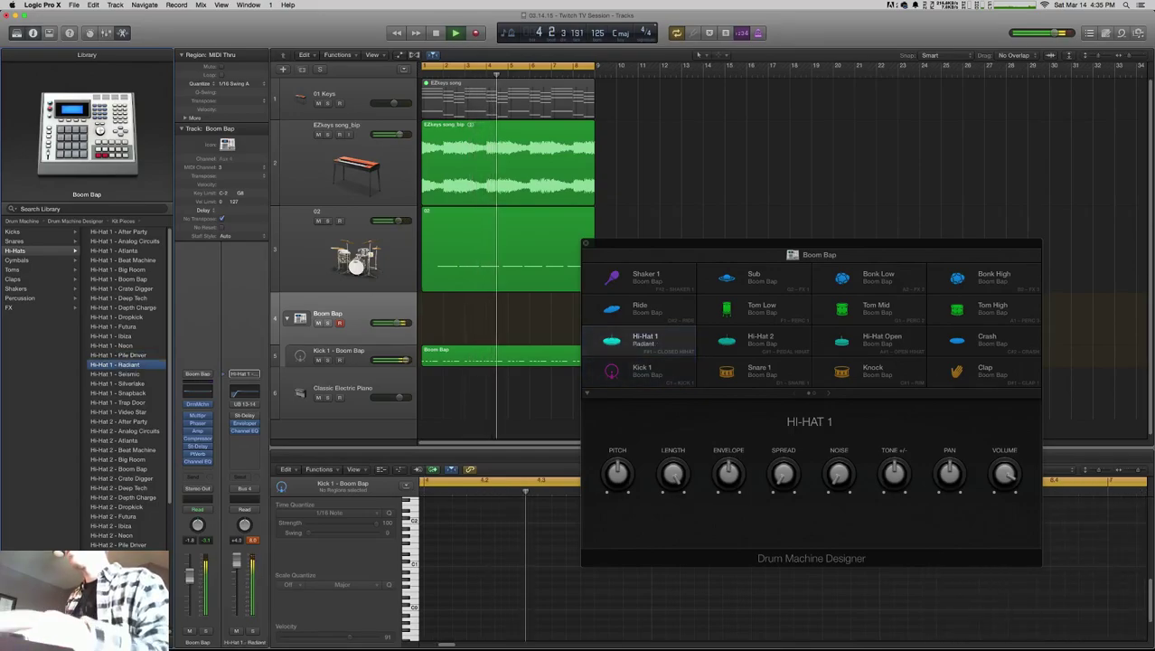
pyautogui.press('Down')
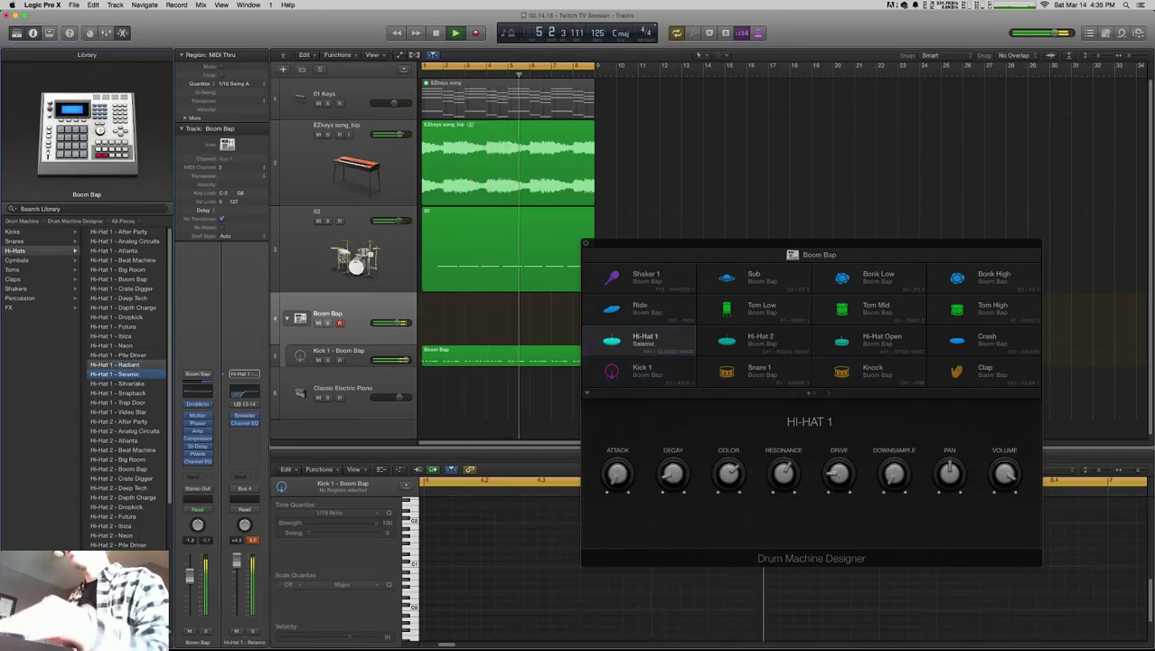
pyautogui.press('Down')
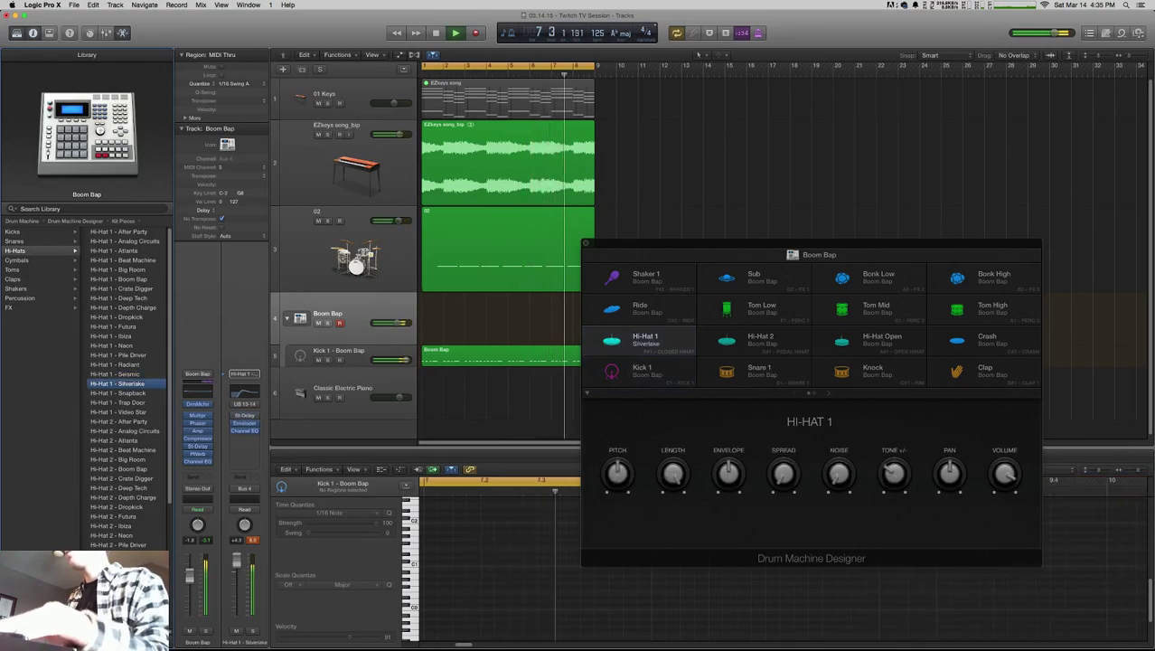
pyautogui.press('Down')
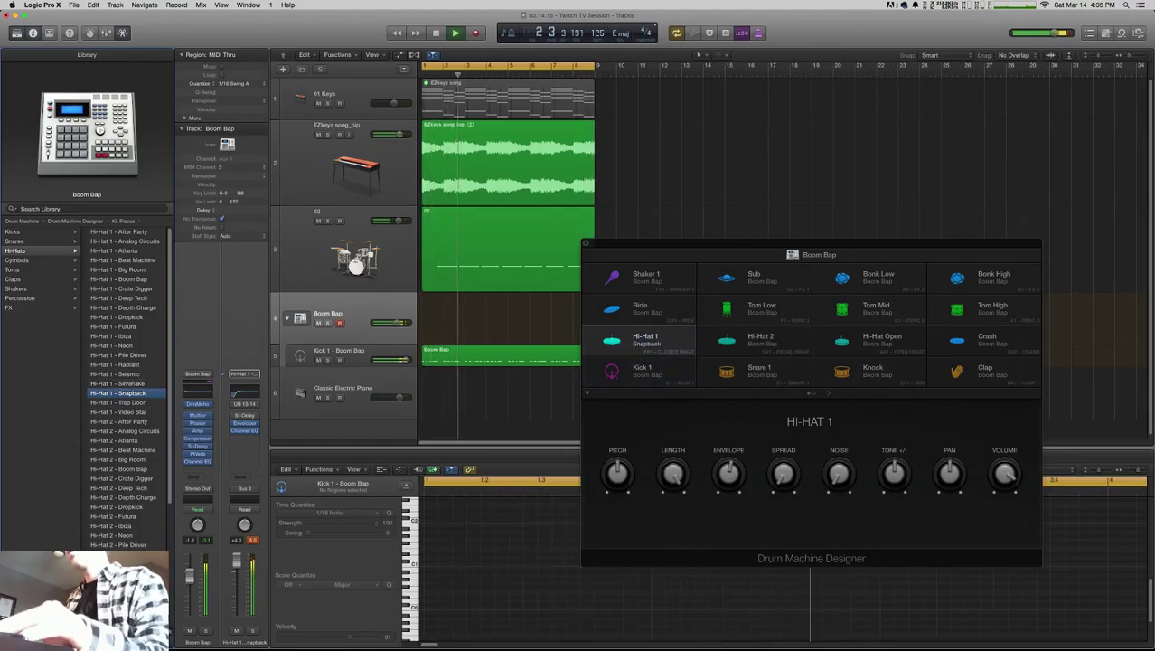
pyautogui.press('Down')
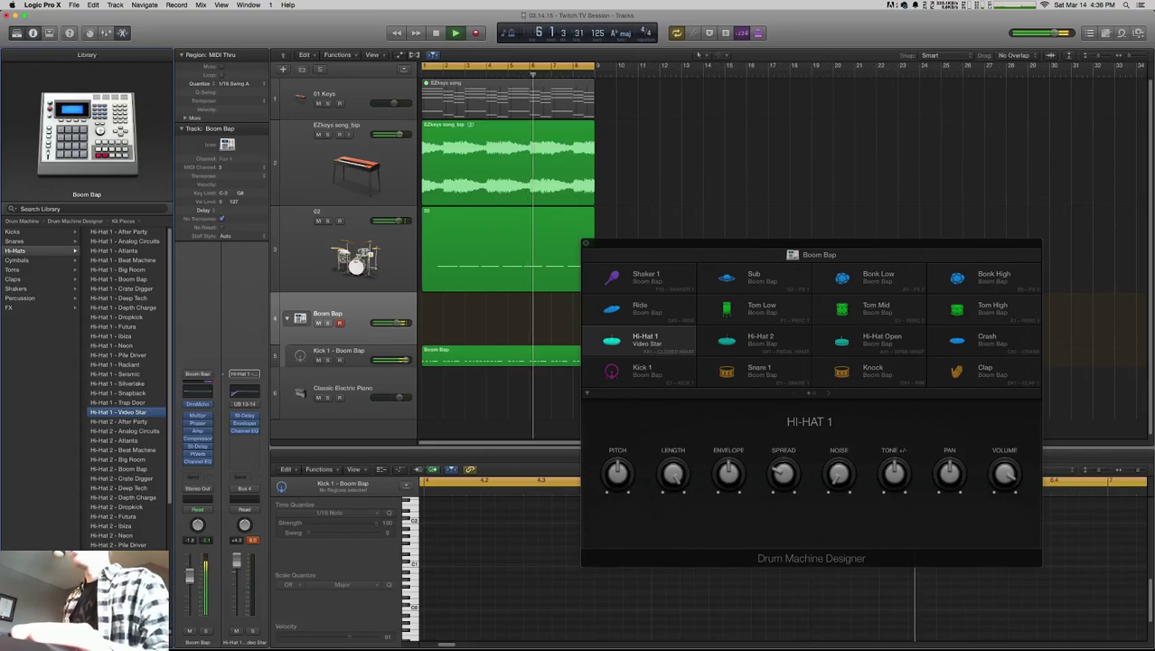
# - Collapse the Boom Bap track stack, reduce the height of drum track 02 and clear the region selection
pyautogui.click(287, 318)
pyautogui.click(356, 249)
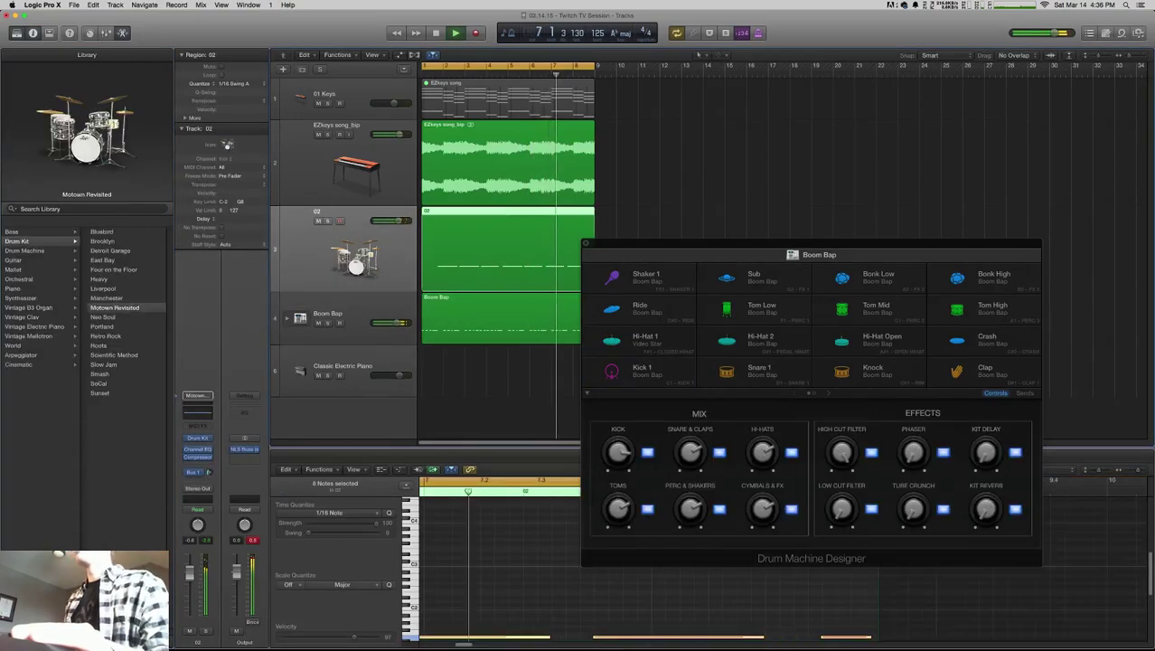
pyautogui.moveTo(336, 293); pyautogui.dragTo(336, 270)
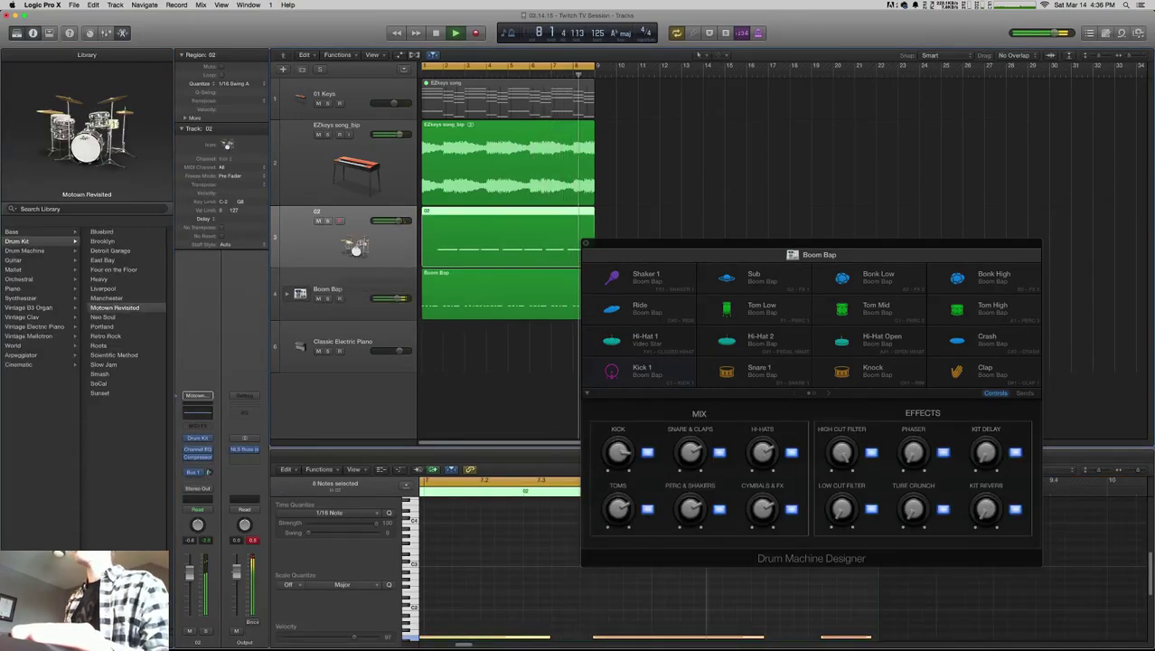
pyautogui.hotkey('shift', 'd')
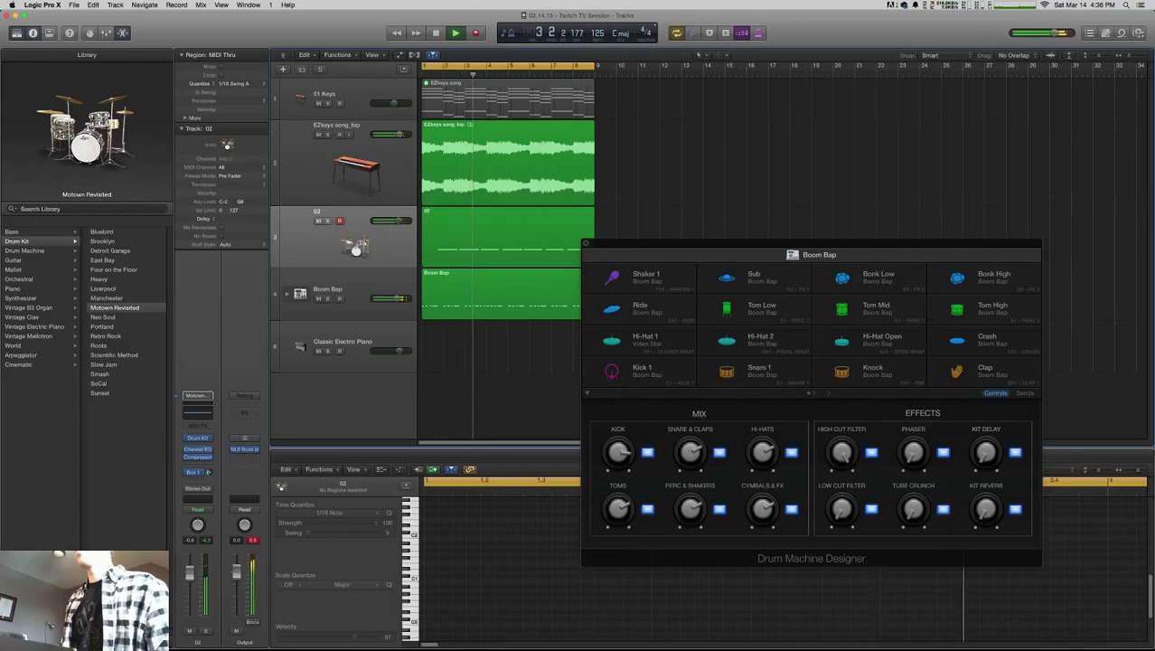
# - Open the NLS Buss plug-in on the output channel and switch its studio model to Spike
pyautogui.click(244, 449)
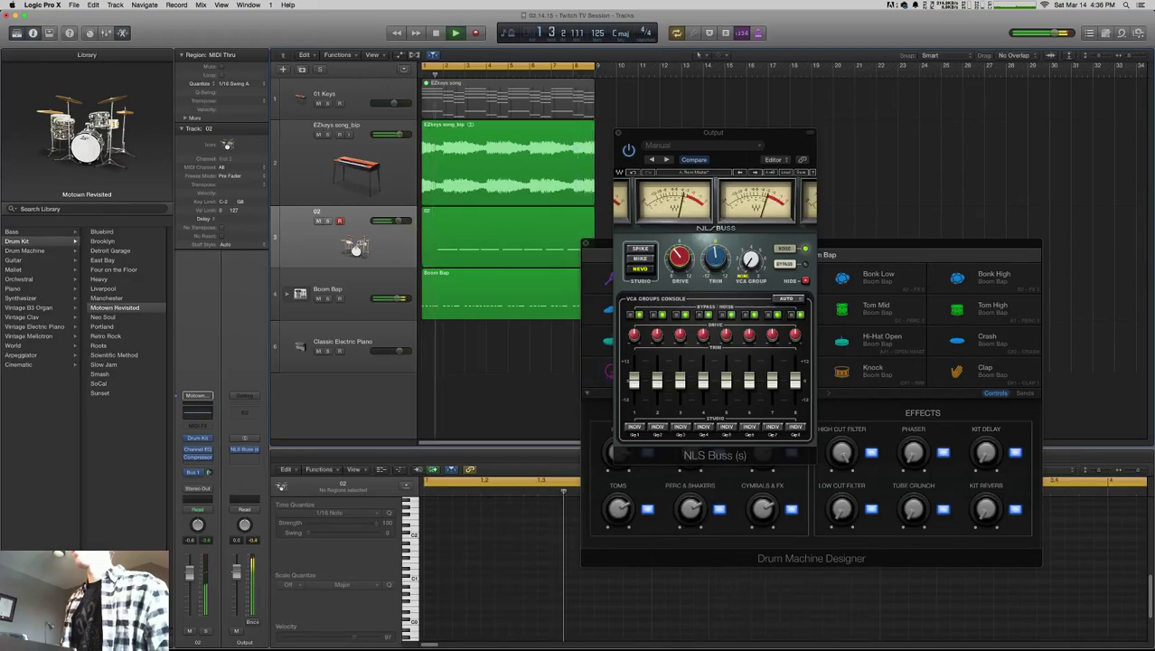
pyautogui.click(640, 258)
pyautogui.click(639, 248)
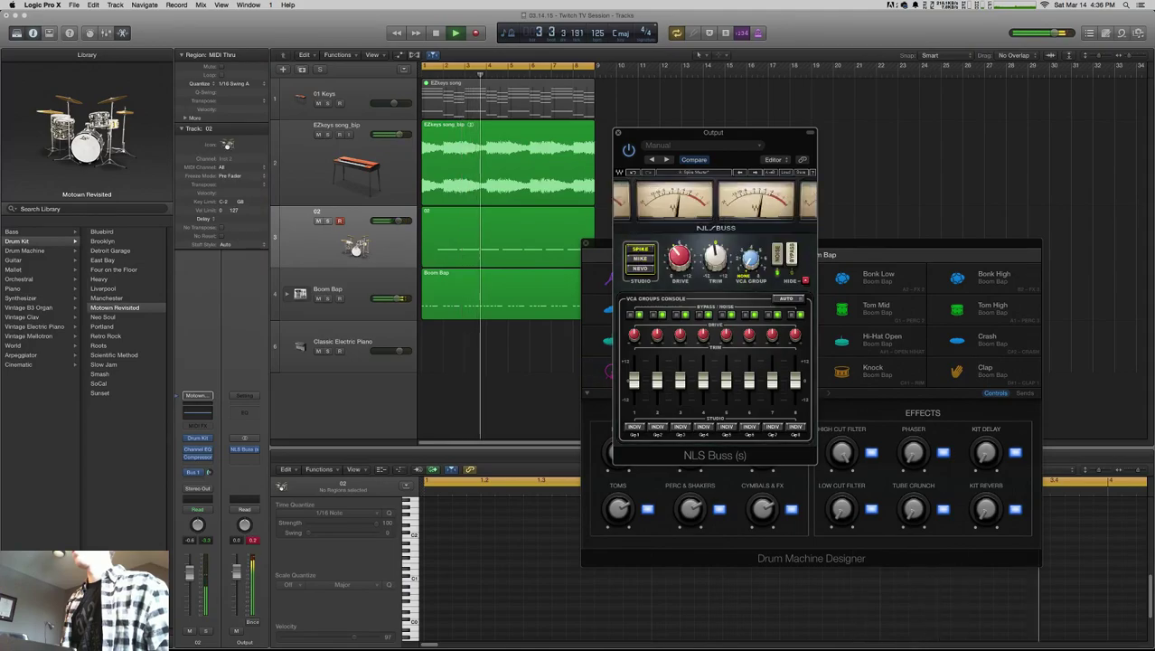
# - Cut the lows on the EZkeys electric piano audio track with a Channel EQ low shelf at about 40 Hz, -23 dB
pyautogui.press('Up')
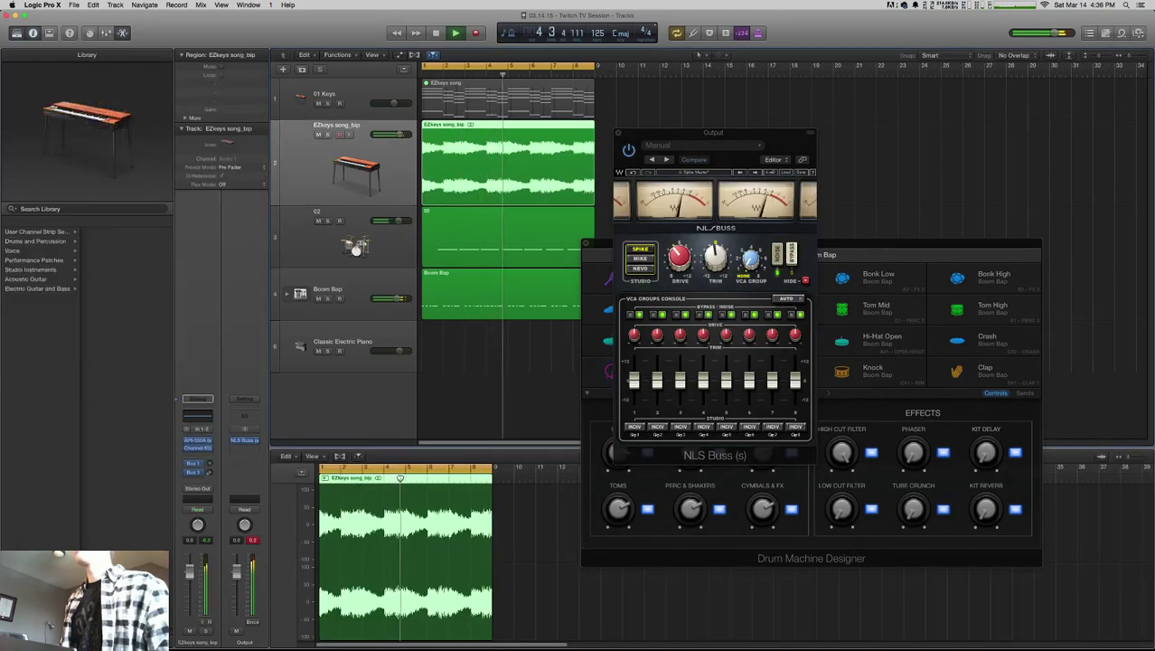
pyautogui.click(197, 448)
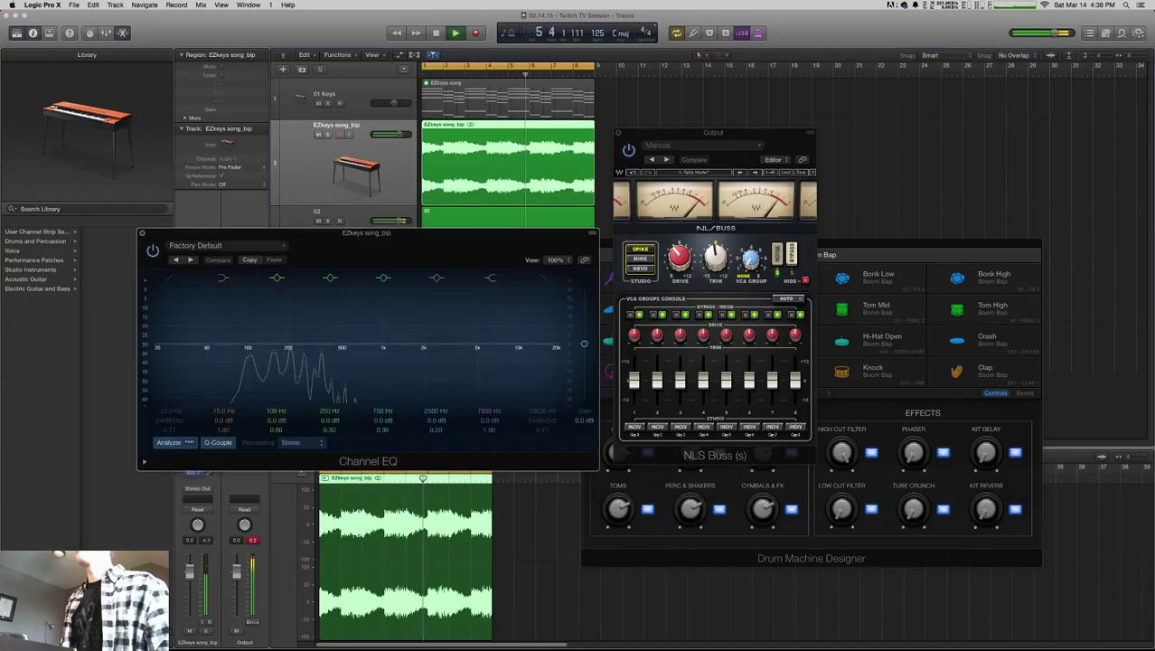
pyautogui.moveTo(230, 343)
pyautogui.mouseDown()
pyautogui.moveTo(265, 368)
pyautogui.moveTo(194, 364)
pyautogui.mouseUp()
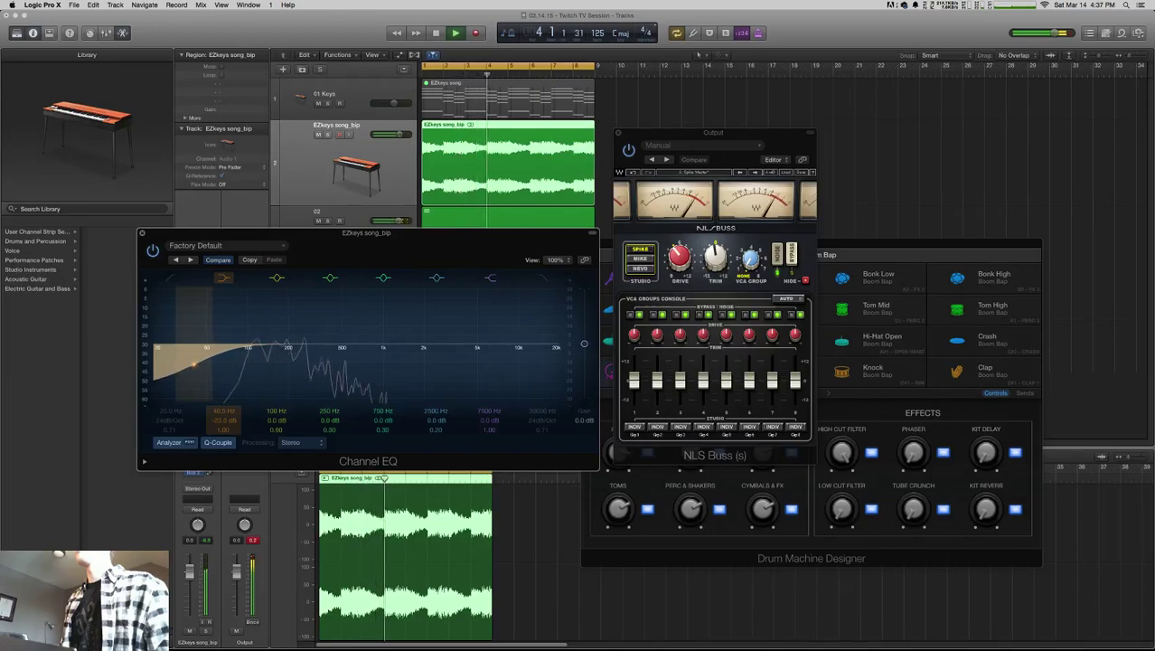
pyautogui.press('super+w')
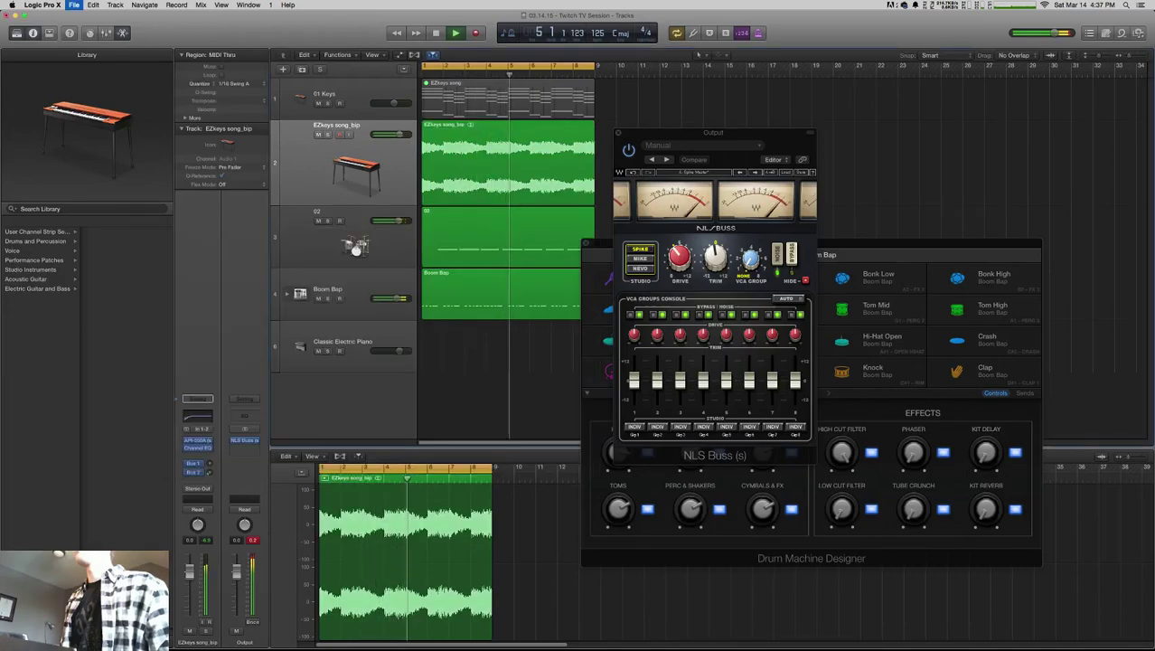
# - Close the remaining plug-in windows, then select the Boom Bap track and expand its stack with no regions selected
pyautogui.press('super+w')
pyautogui.press('super+w')
pyautogui.click(357, 294)
pyautogui.moveTo(397, 135)
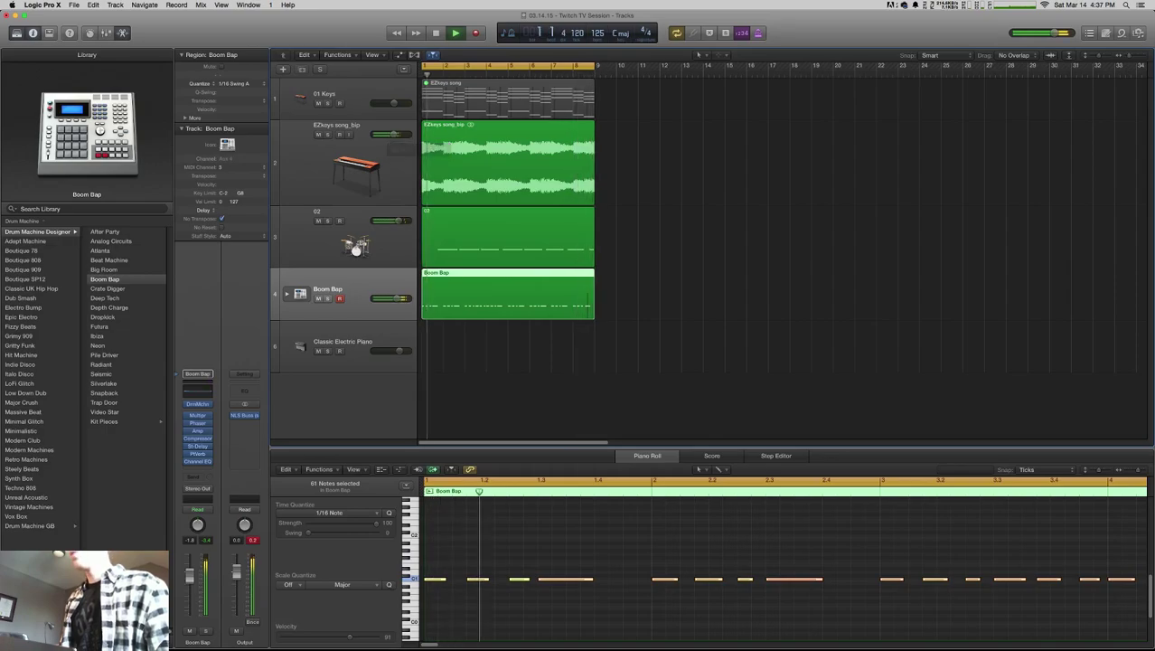
pyautogui.hotkey('alt', 'shift', 'd')
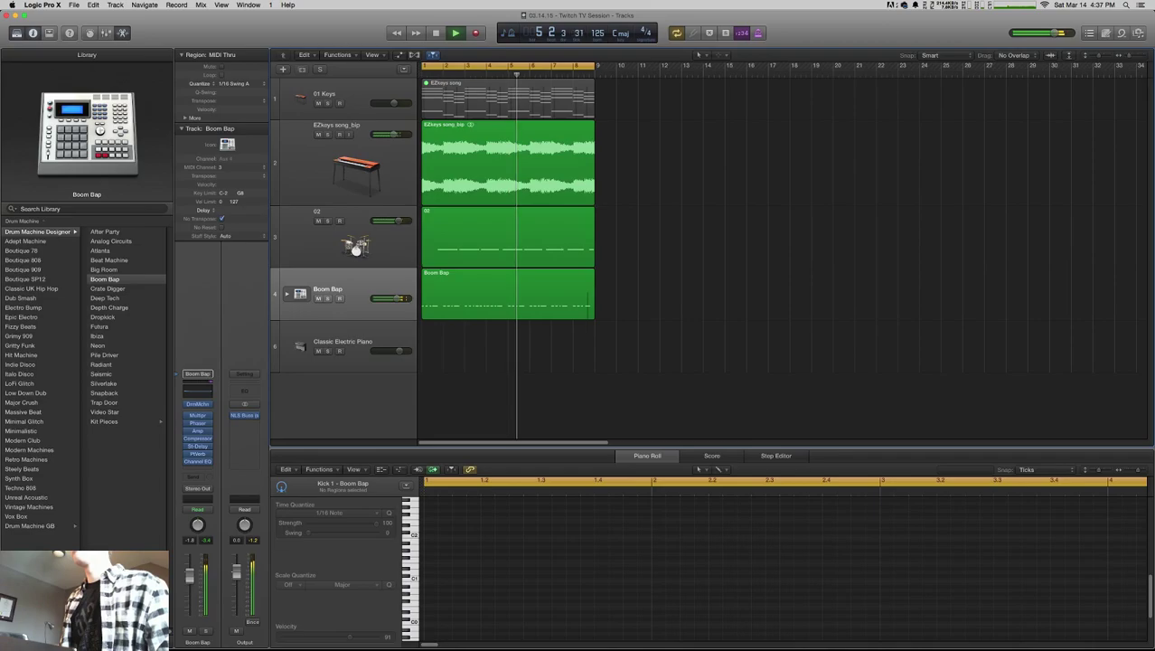
pyautogui.press('ctrl+super+Right')
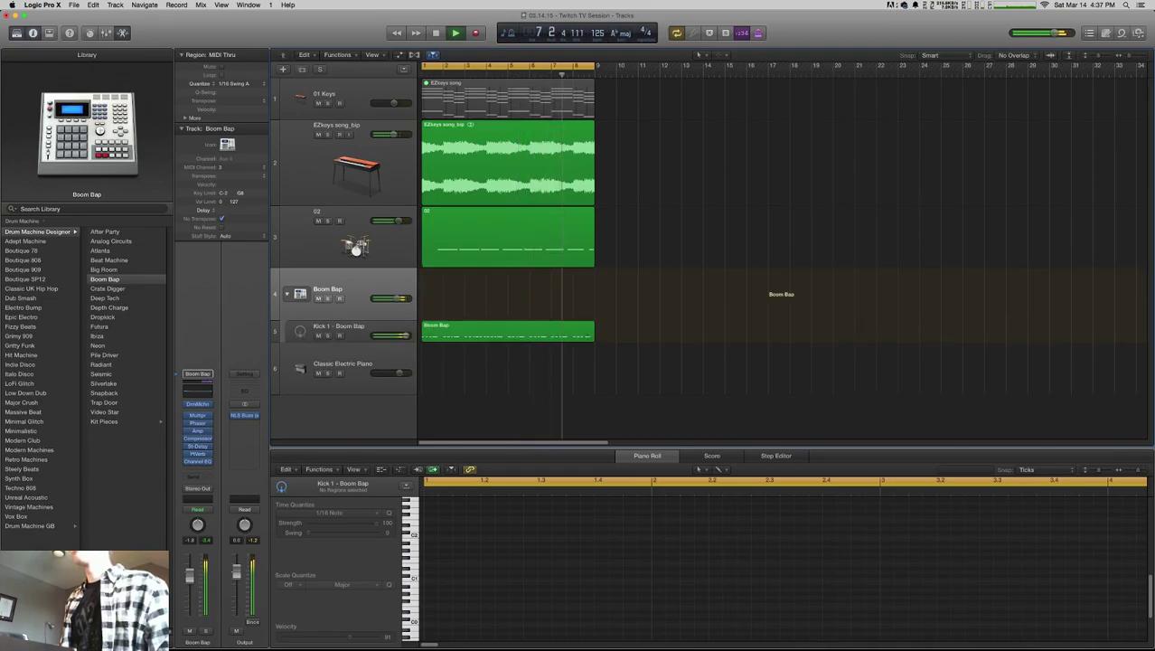
# - Reopen the main Boom Bap track's Drum Machine Designer window and create a separate subtrack for the Hi-Hat 1 Video Star pad
pyautogui.press('Down')
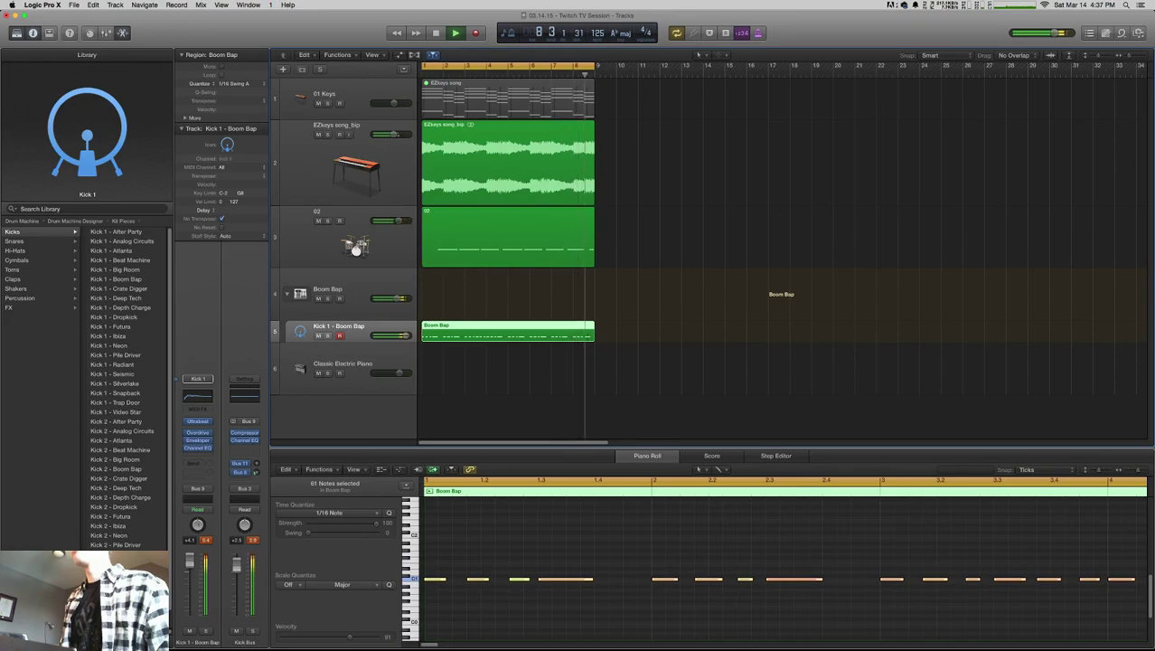
pyautogui.press('Up')
pyautogui.press('v')
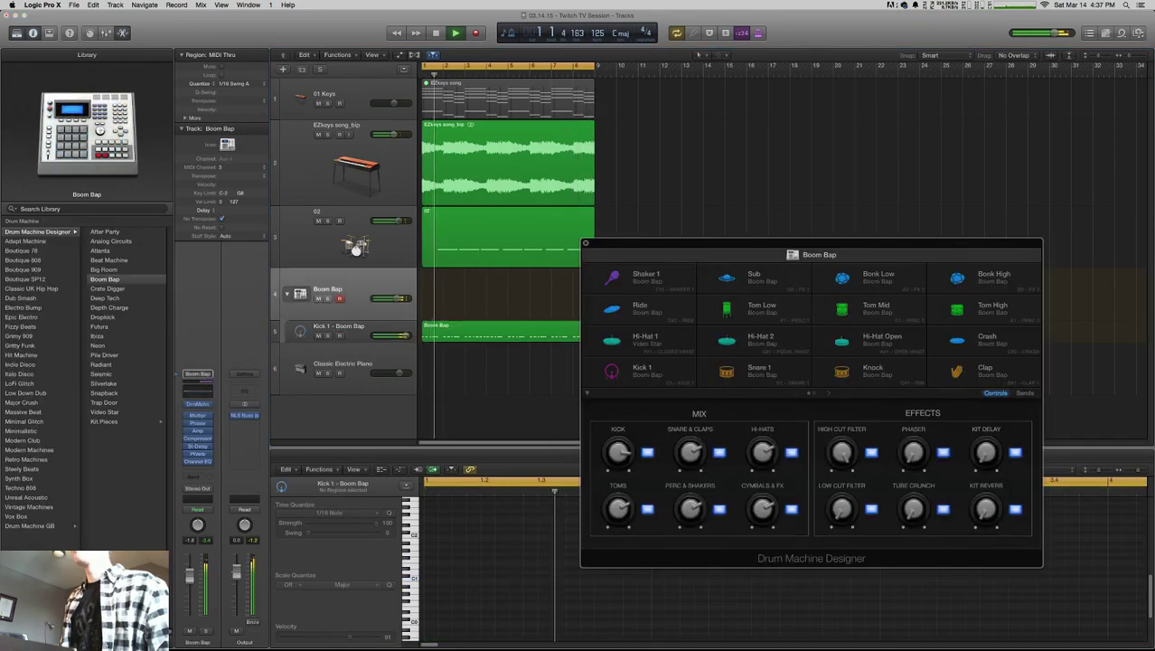
pyautogui.click(639, 339)
pyautogui.rightClick(620, 340)
pyautogui.click(646, 346)
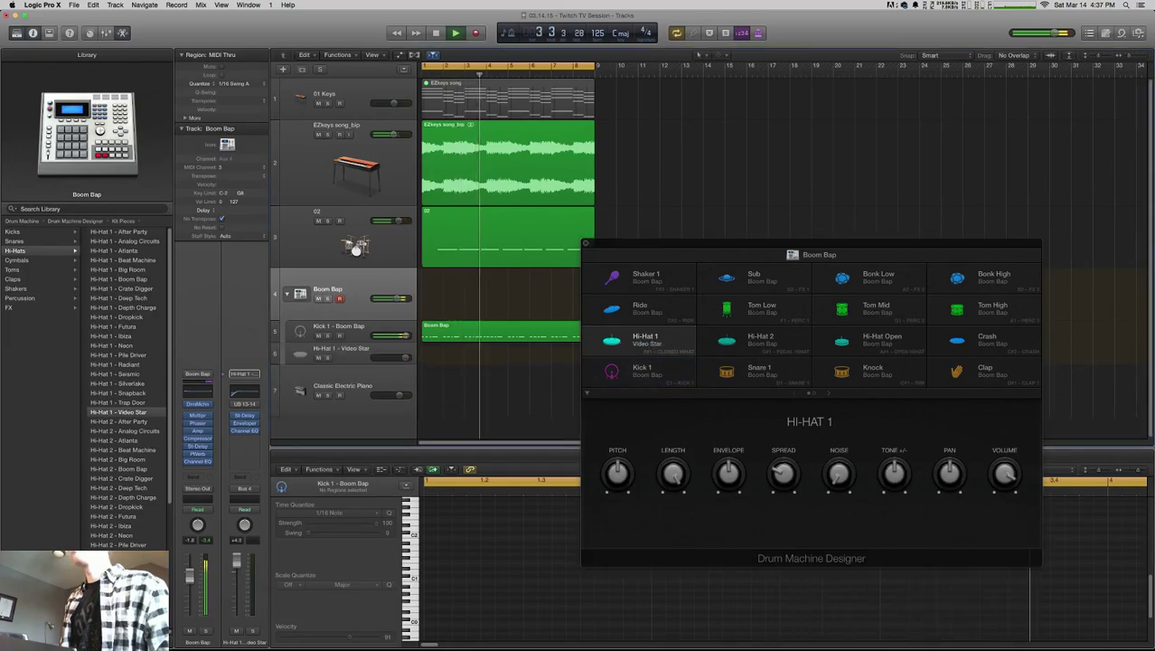
pyautogui.rightClick(314, 292)
pyautogui.click(286, 293)
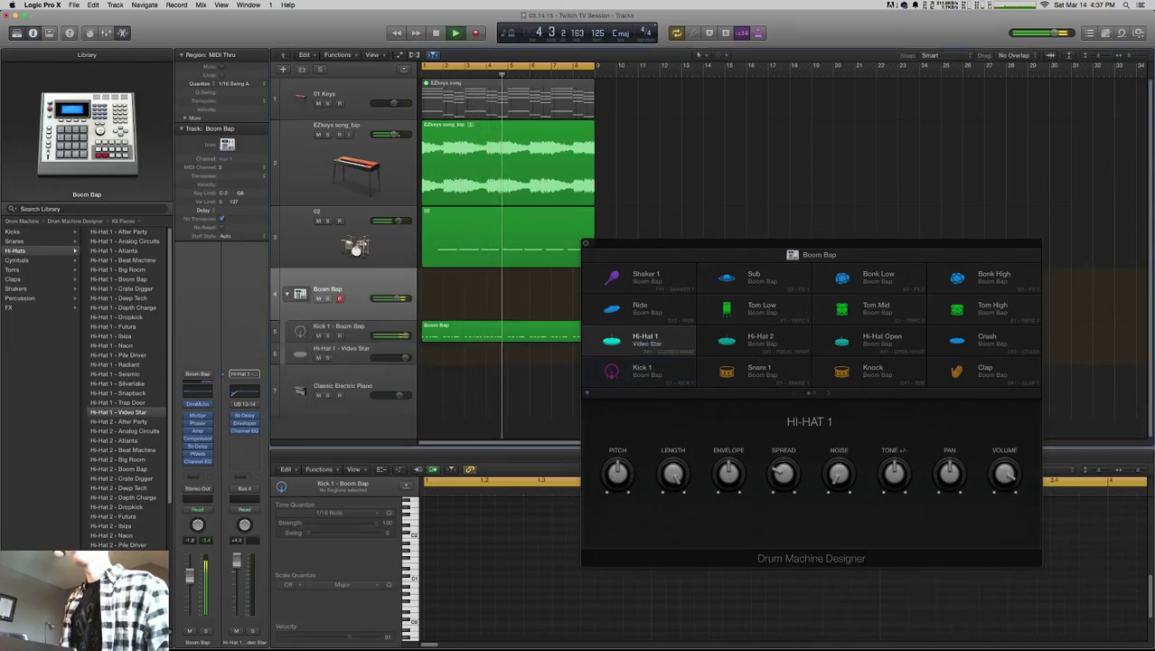
pyautogui.click(286, 294)
pyautogui.doubleClick(327, 289)
pyautogui.press('Return')
pyautogui.click(286, 294)
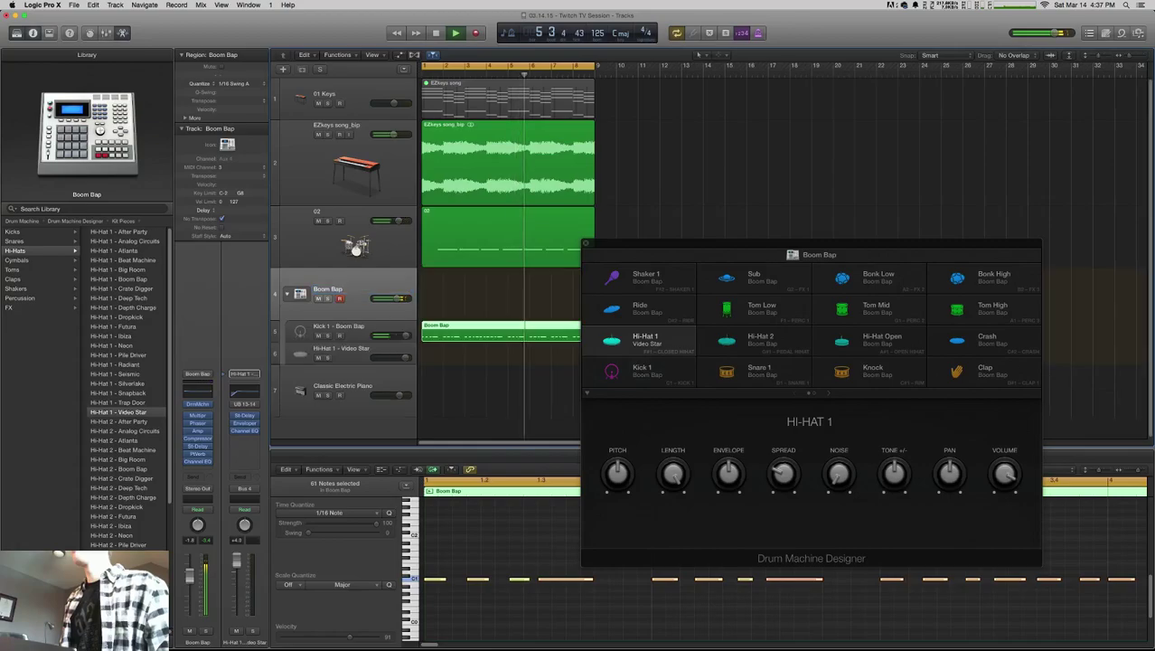
pyautogui.press('super+w')
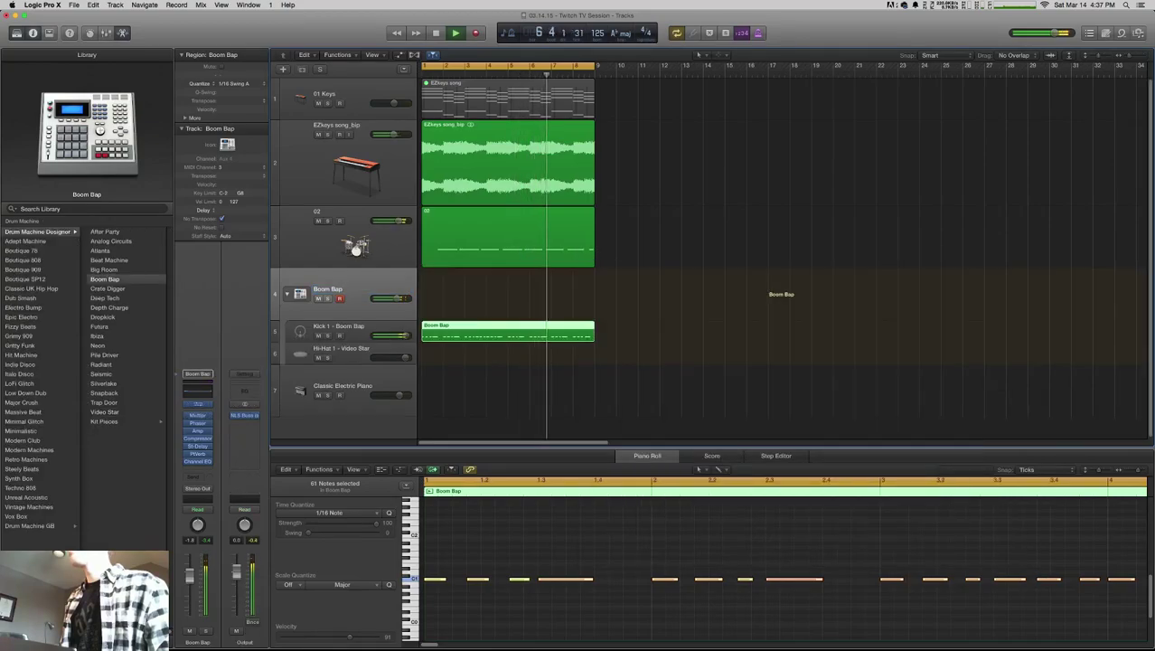
pyautogui.press('v')
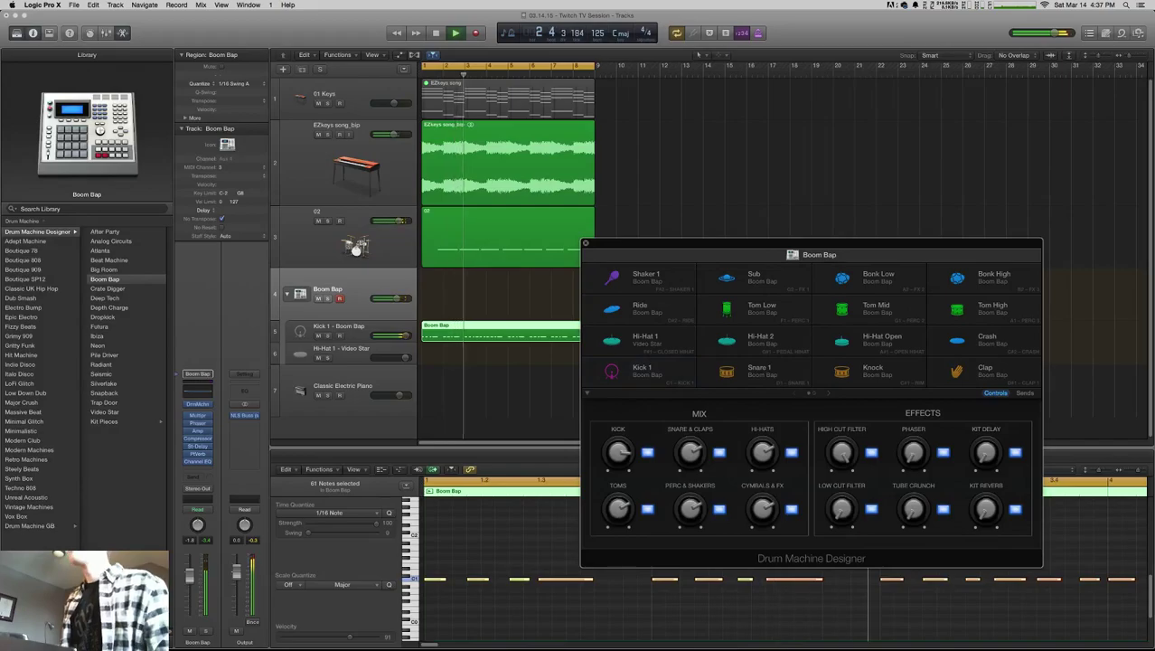
pyautogui.press('v')
pyautogui.press('v')
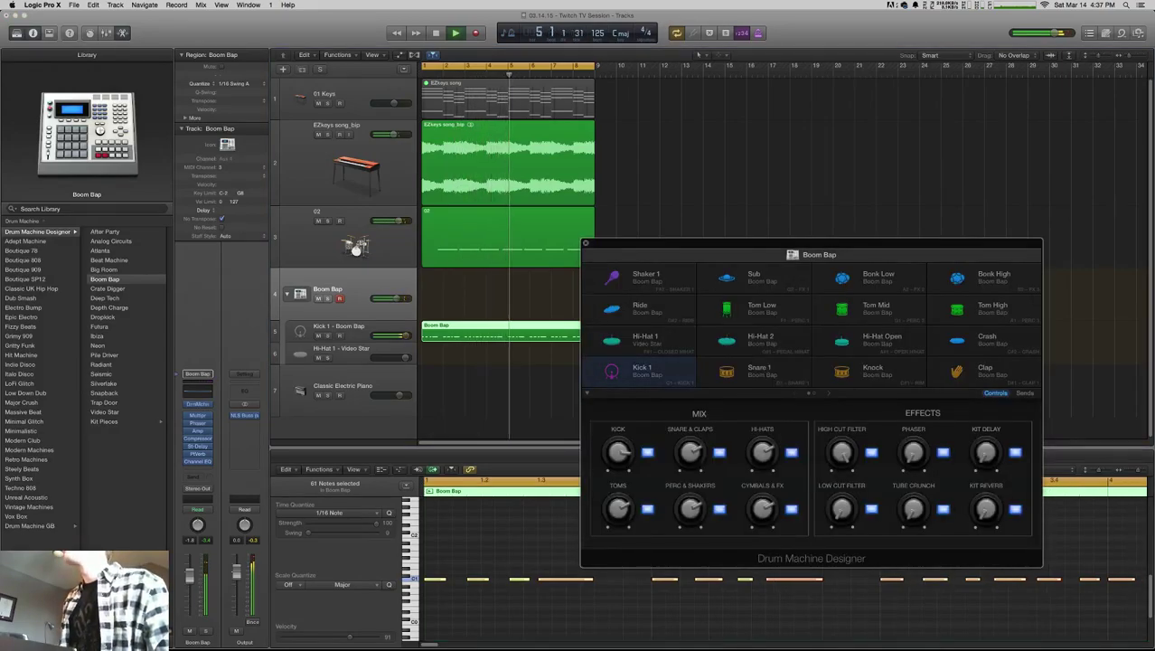
# - Examine the Hi-Hat 1 - Video Star track's commands and input options, and return to the main Boom Bap track
pyautogui.rightClick(331, 350)
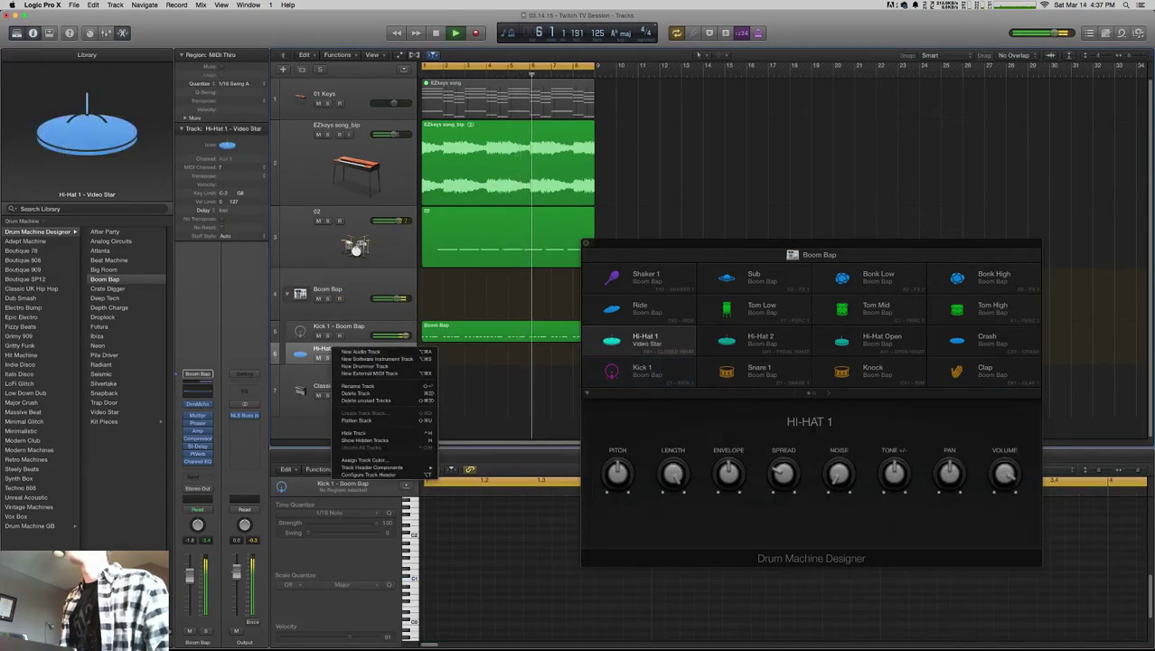
pyautogui.press('Escape')
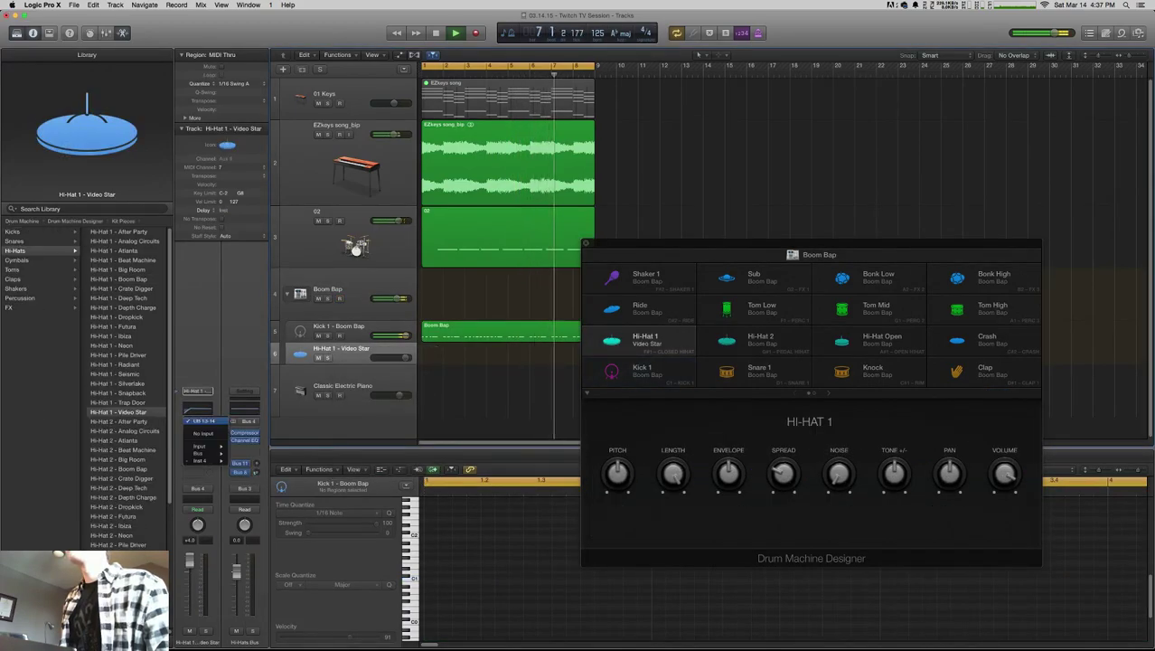
pyautogui.click(189, 421)
pyautogui.press('Escape')
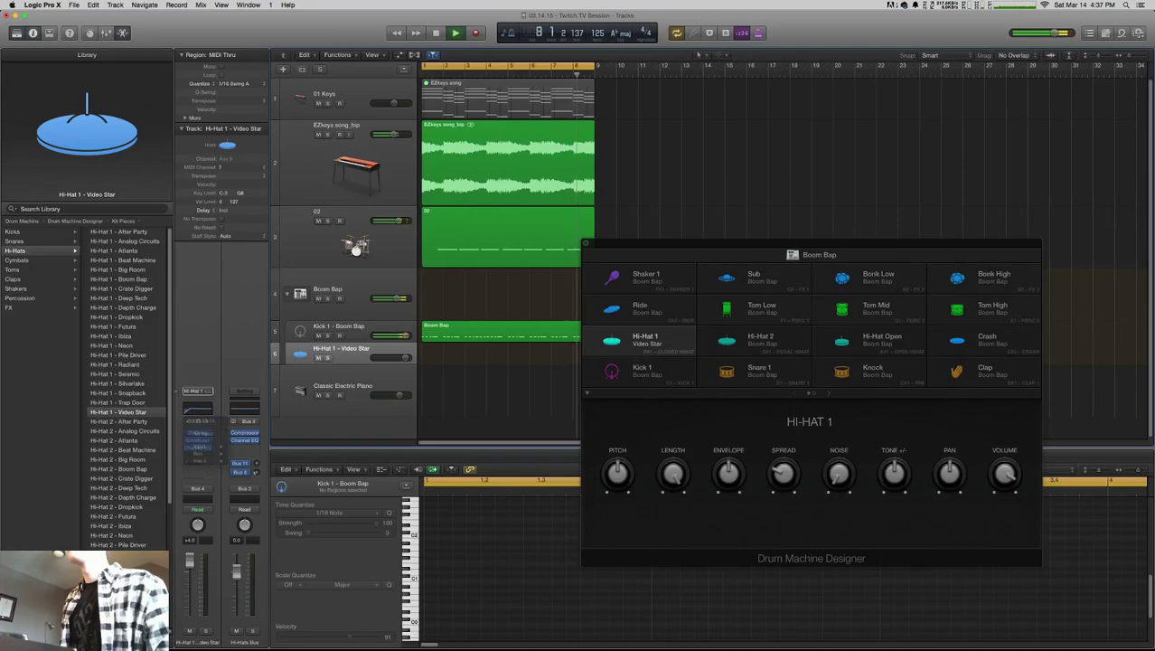
pyautogui.click(352, 288)
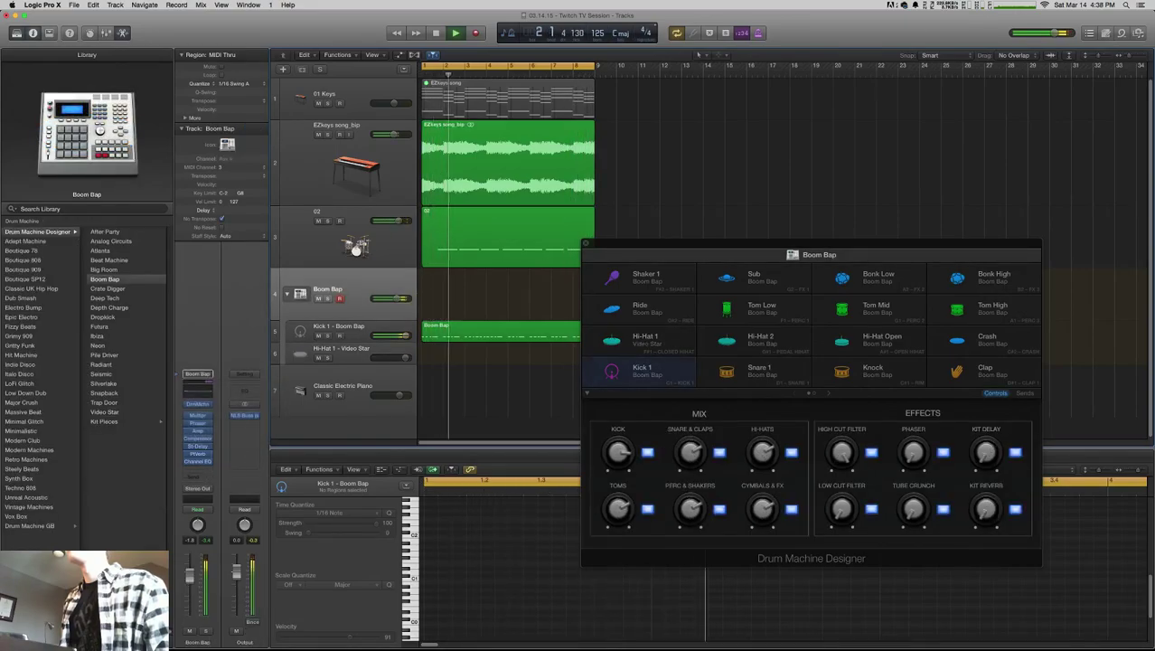
# - Hide the Drum Machine Designer window, collapse the Boom Bap stack and deselect all regions
pyautogui.press('v')
pyautogui.doubleClick(327, 289)
pyautogui.press('Return')
pyautogui.rightClick(299, 294)
pyautogui.click(300, 294)
pyautogui.click(287, 294)
pyautogui.click(286, 294)
pyautogui.click(287, 293)
pyautogui.click(287, 293)
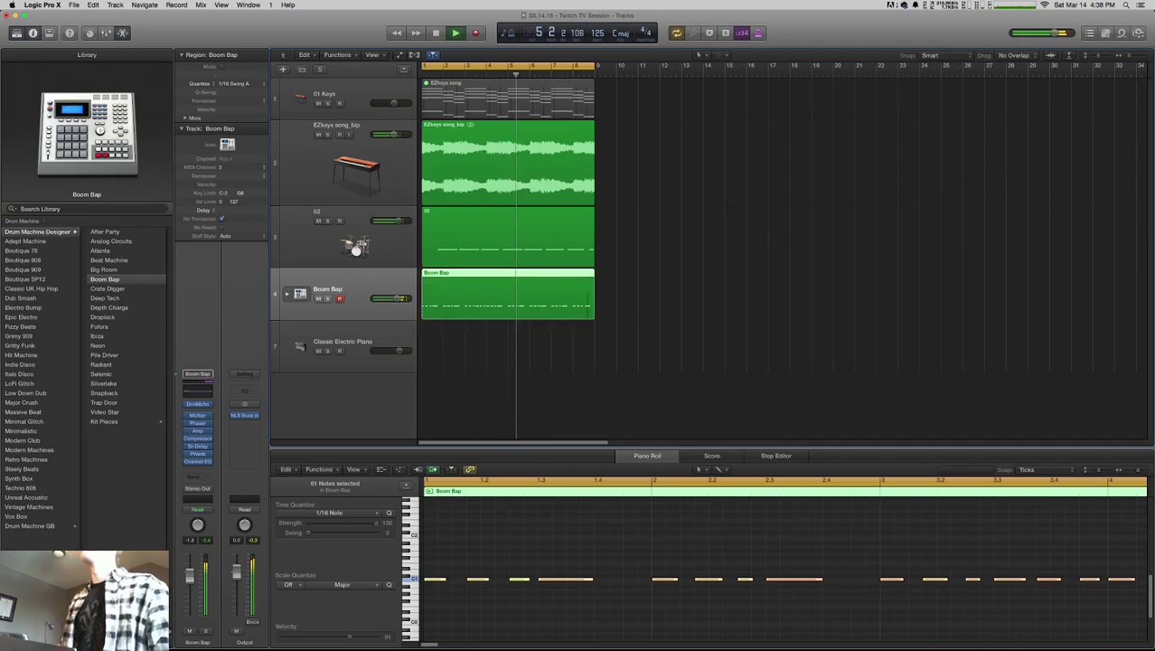
pyautogui.press('super+shift+a')
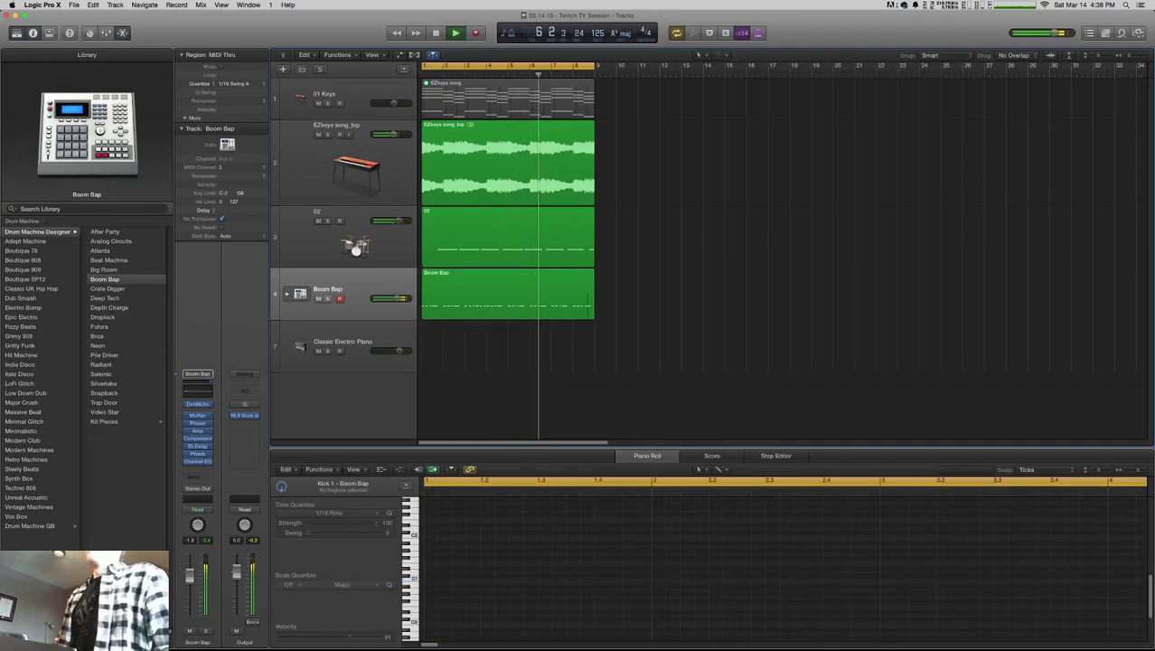
# - Create one new software instrument track below Boom Bap and reset its channel strip to clear the default Classic Electric Piano patch
pyautogui.press('alt+super+n')
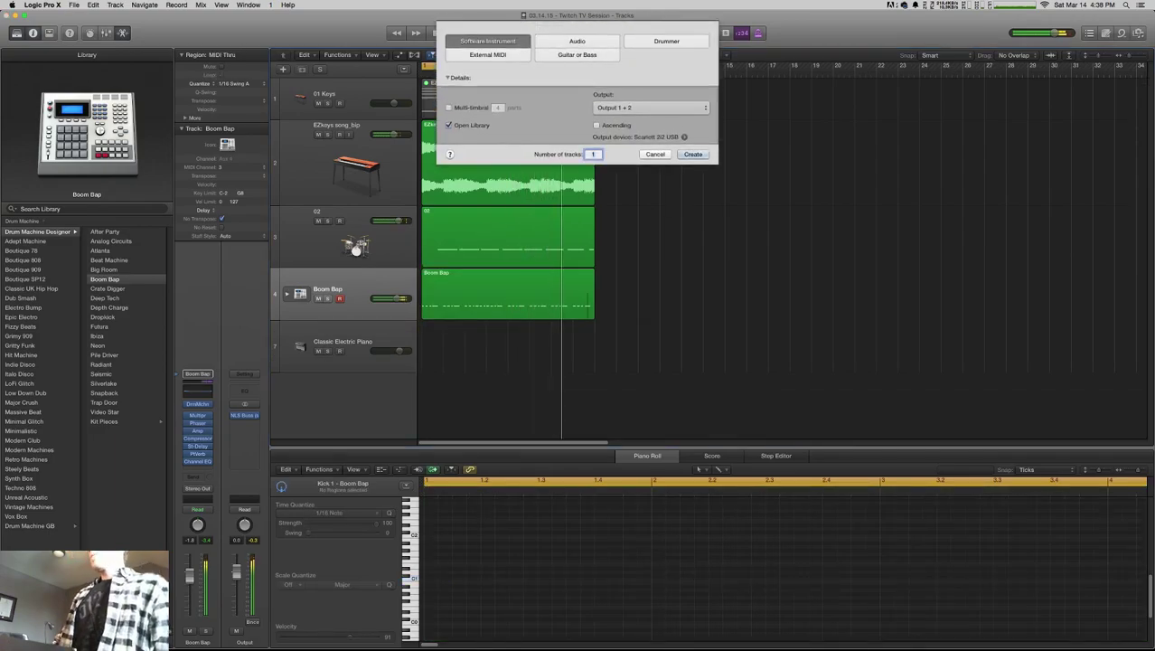
pyautogui.press('Return')
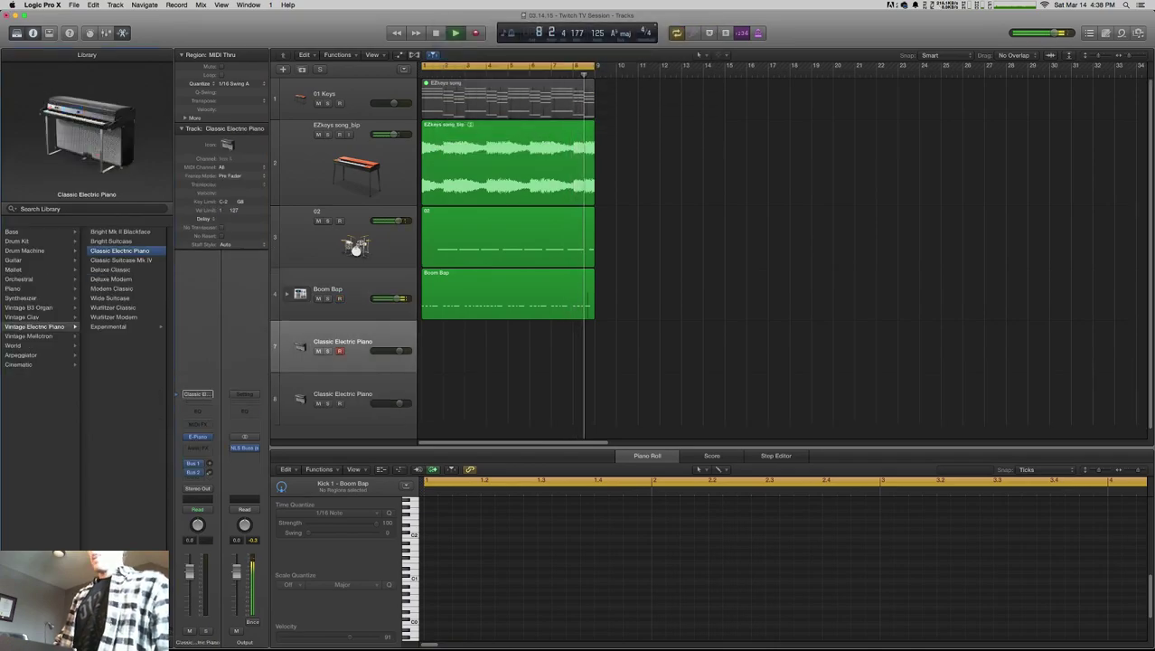
pyautogui.click(39, 241)
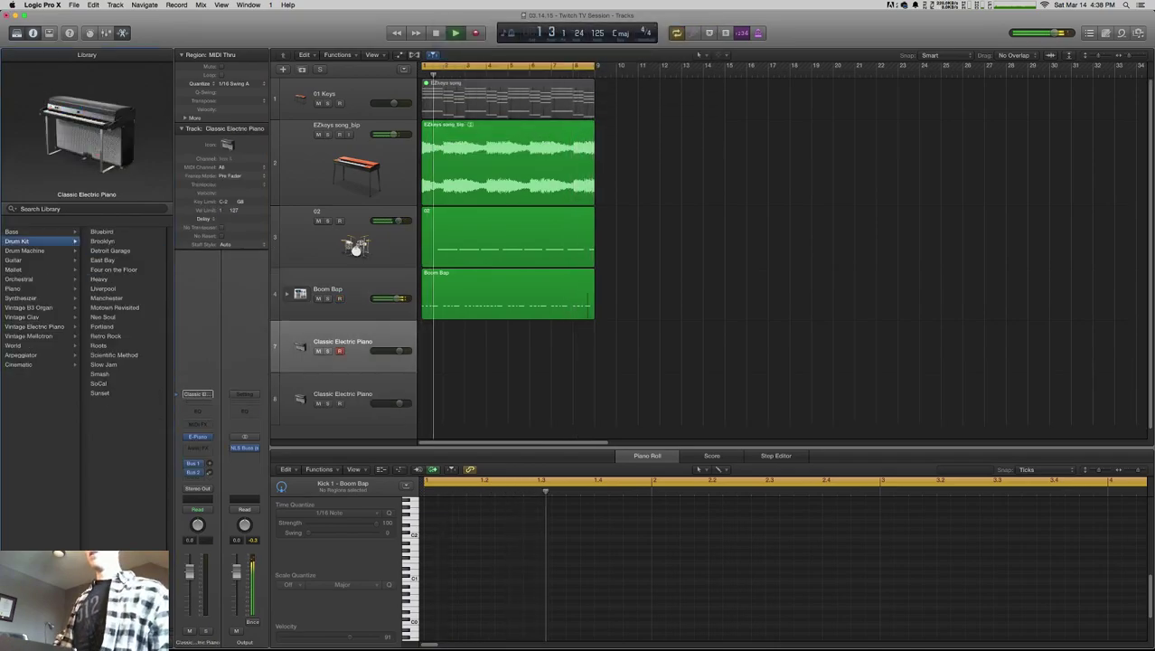
pyautogui.click(40, 250)
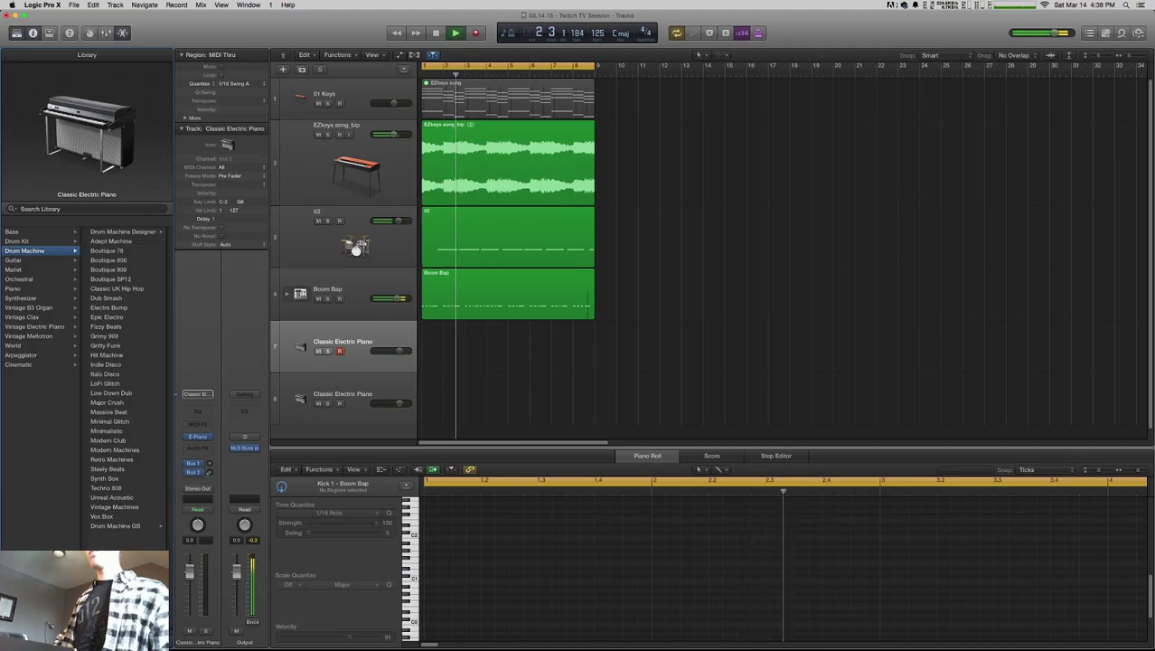
pyautogui.click(197, 394)
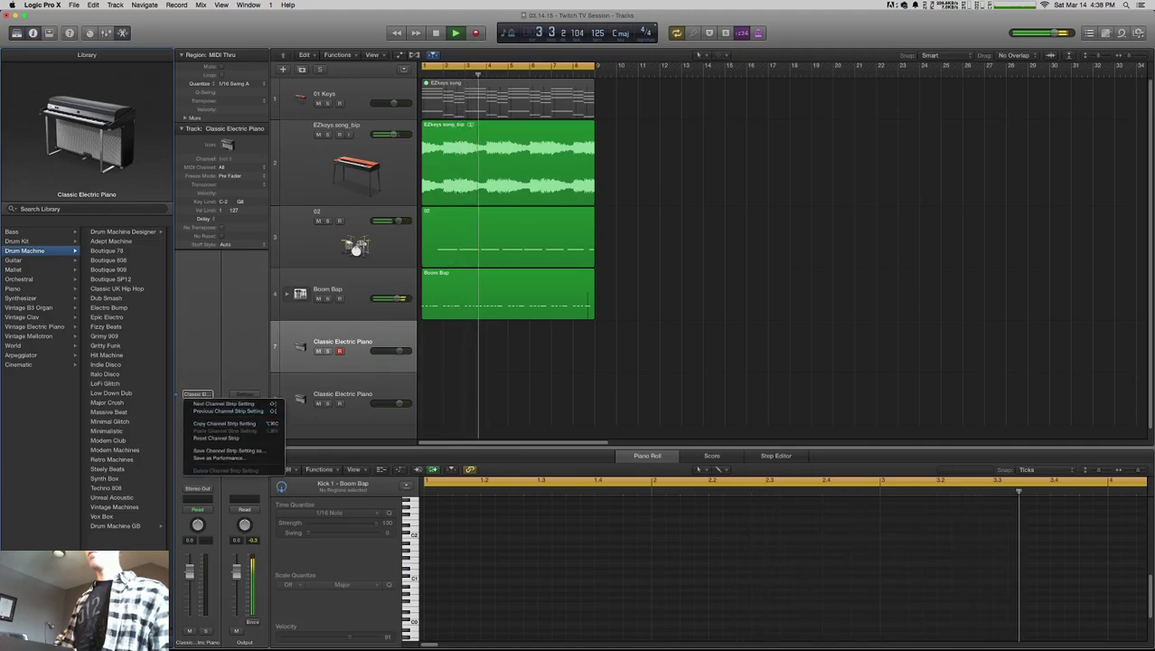
pyautogui.click(217, 437)
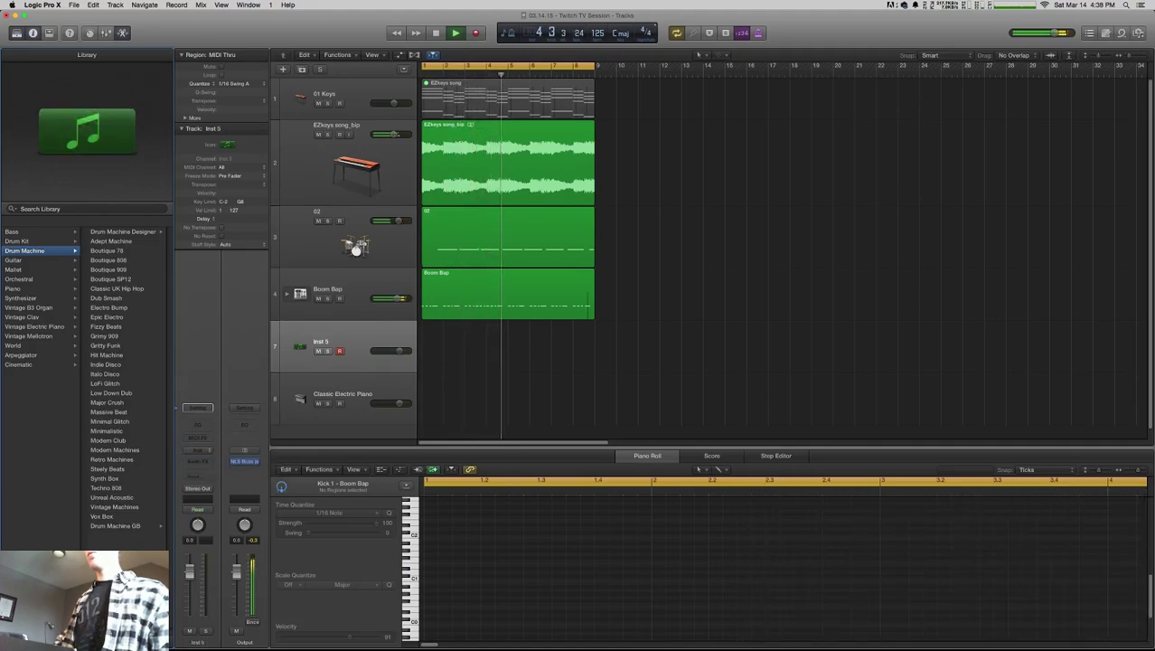
# - Insert Ultrabeat as the new track's instrument and load the HiHat Bank setting from its Drum Banks
pyautogui.click(197, 442)
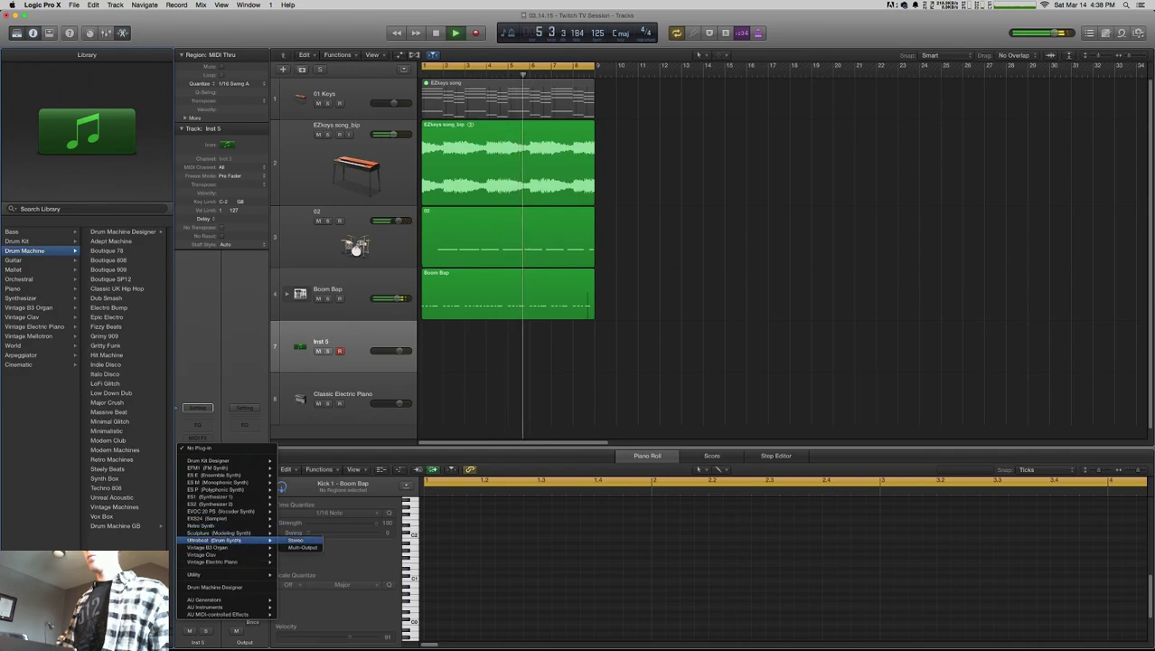
pyautogui.click(295, 546)
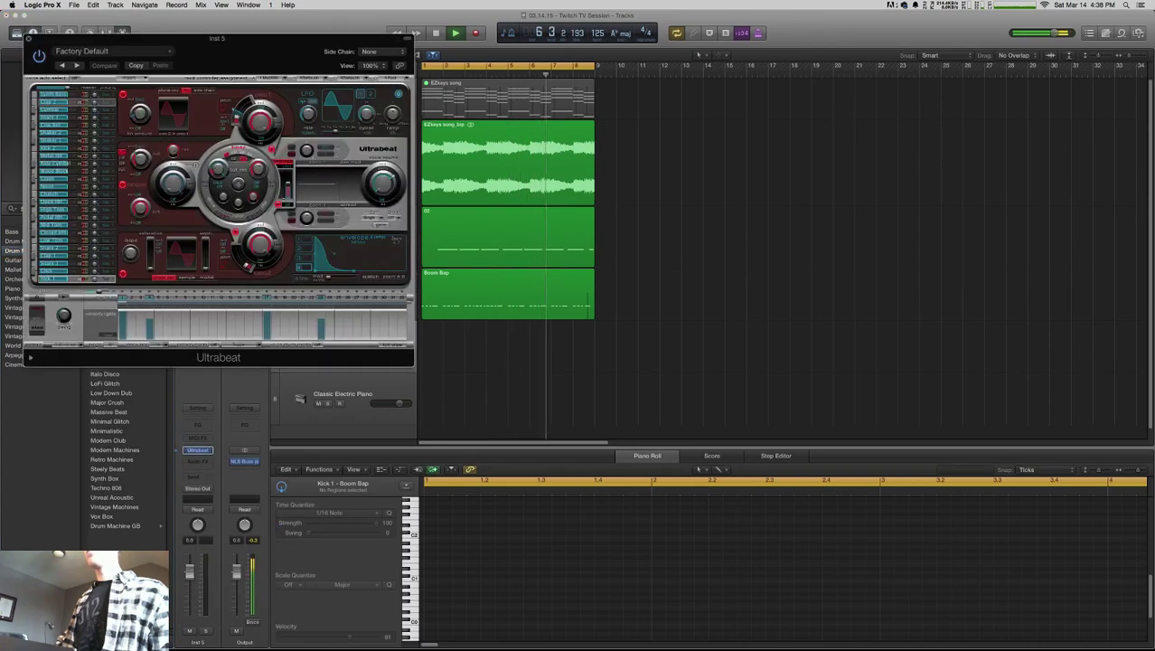
pyautogui.click(109, 51)
pyautogui.moveTo(91, 222)
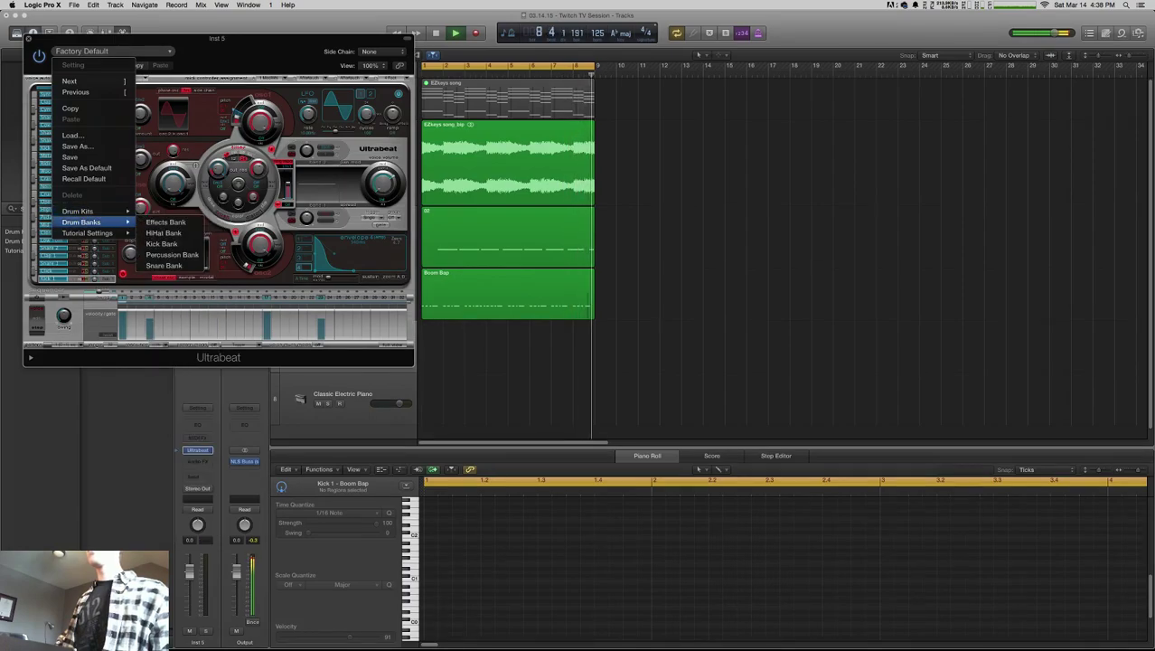
pyautogui.click(167, 232)
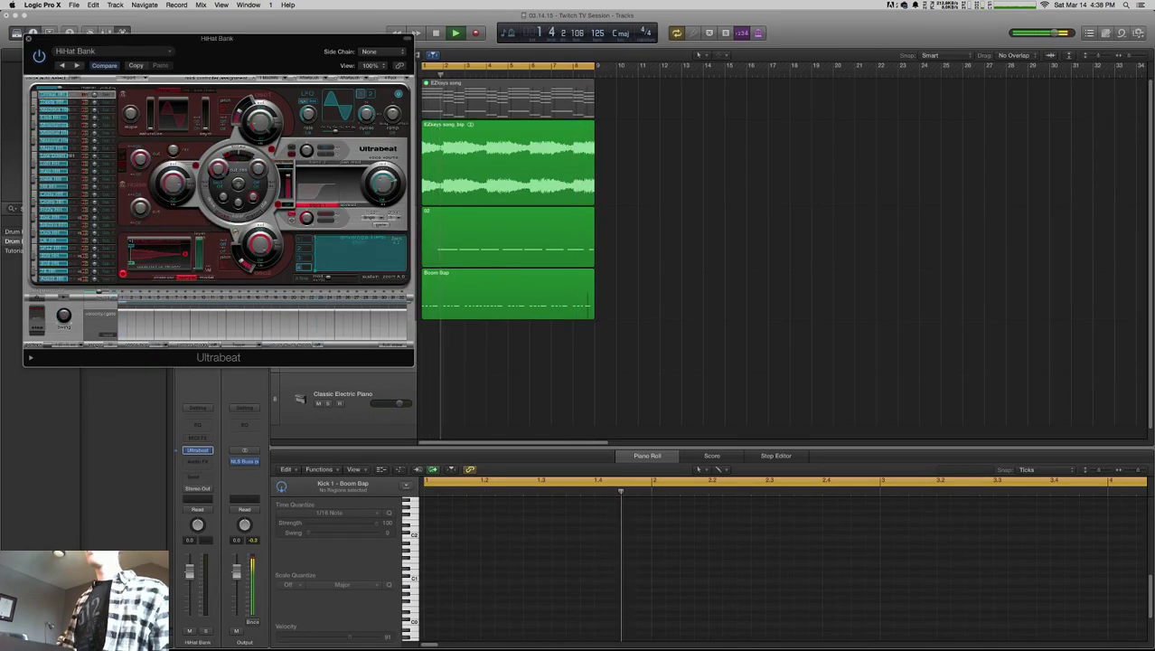
# - Audition Ultrabeat's sequencer patterns against the playing loop, moving through the lower-numbered patterns and then jumping to a higher one
pyautogui.click(66, 345)
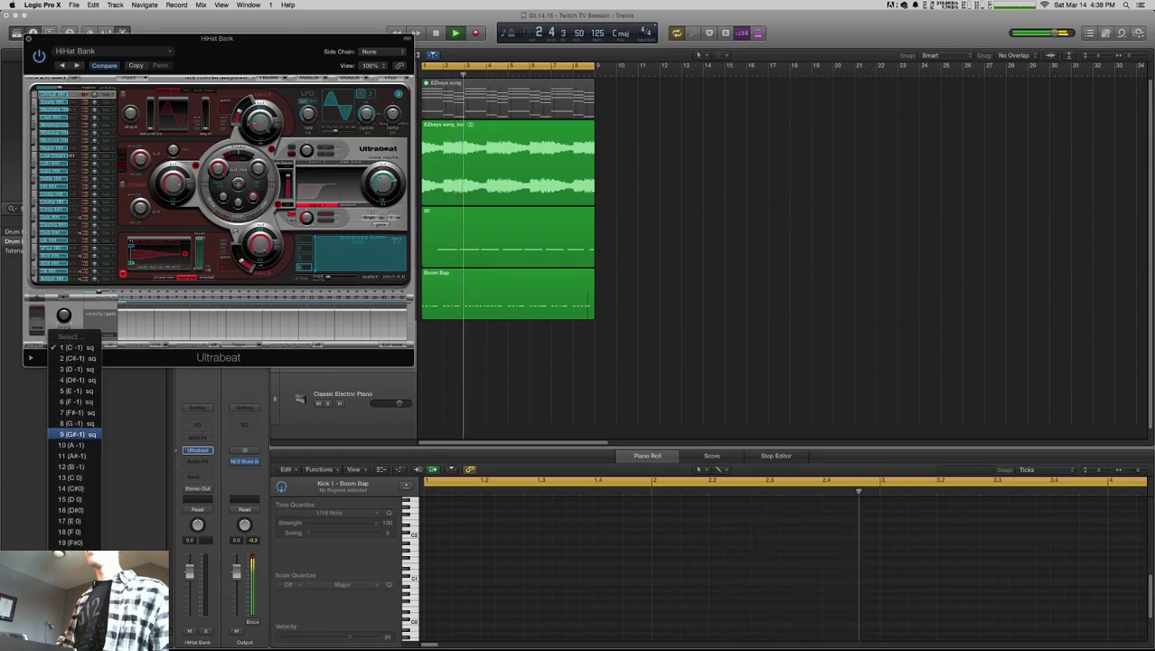
pyautogui.click(74, 444)
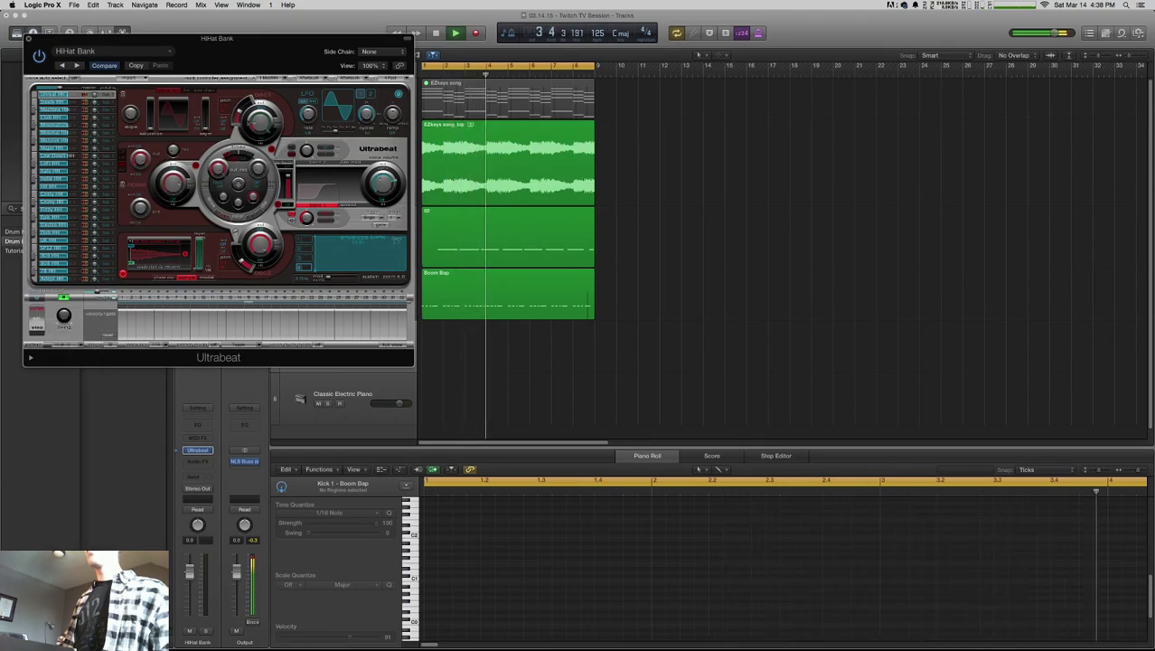
pyautogui.click(65, 344)
pyautogui.click(74, 293)
pyautogui.click(64, 346)
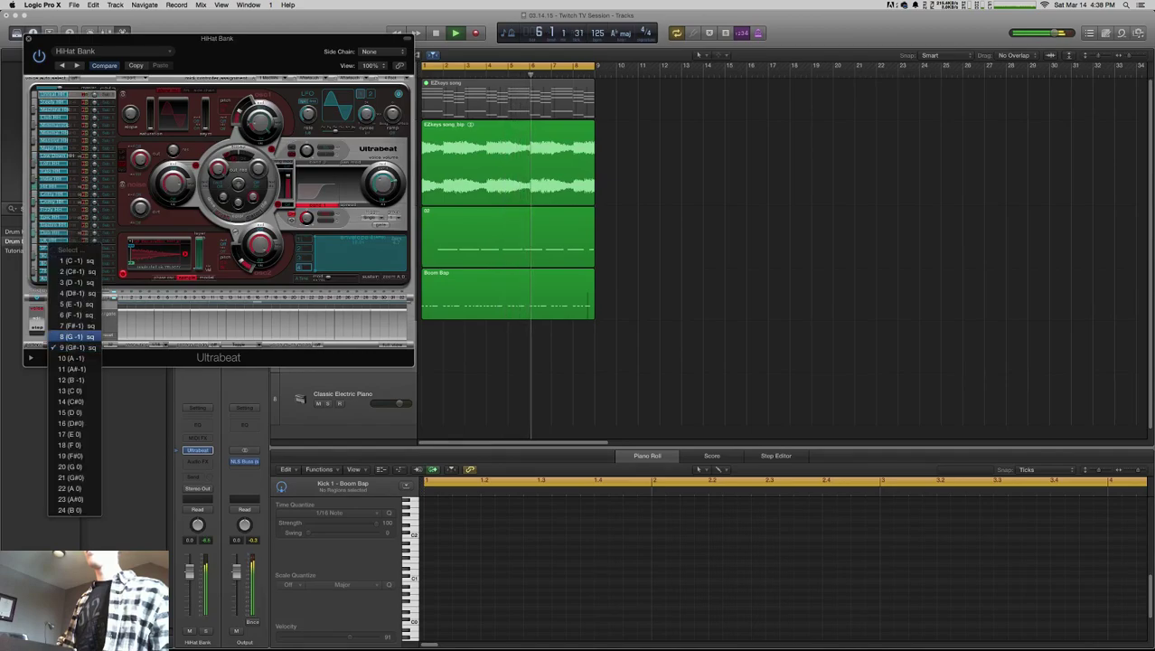
pyautogui.click(76, 336)
pyautogui.click(64, 345)
pyautogui.click(76, 335)
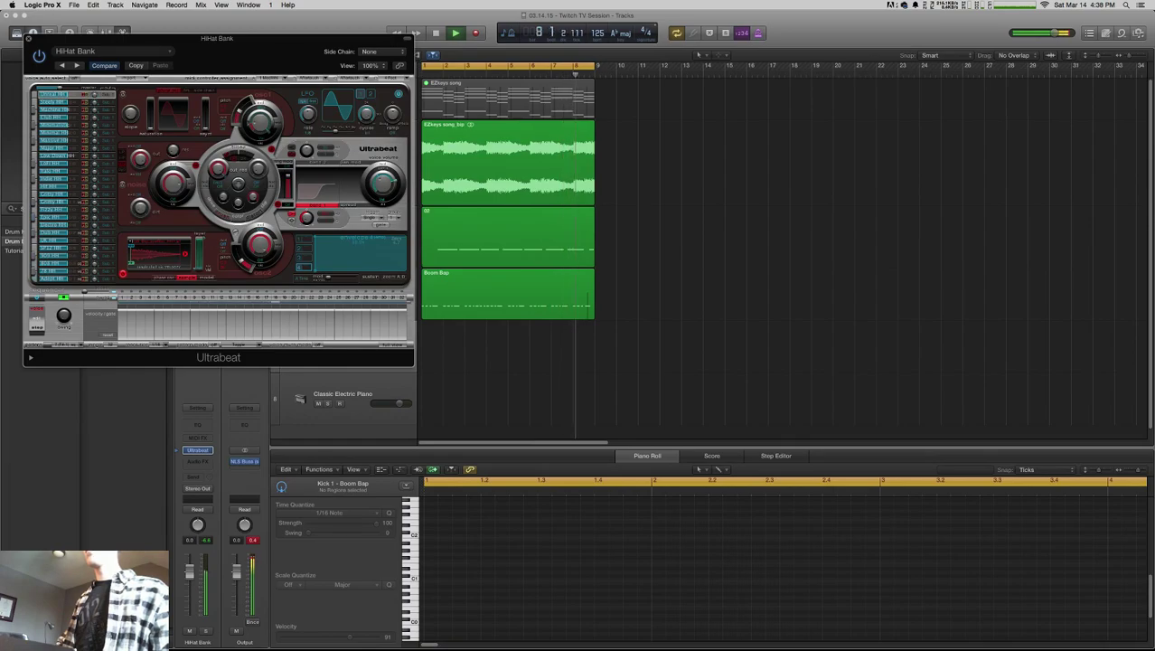
pyautogui.click(63, 346)
pyautogui.click(72, 336)
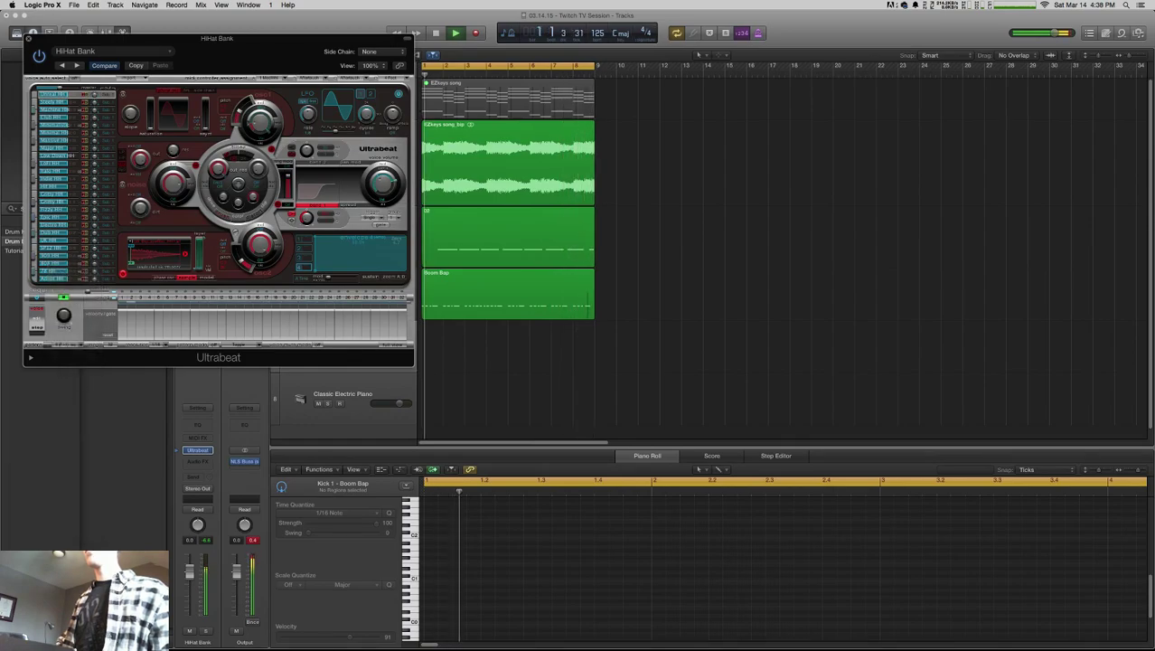
pyautogui.click(63, 346)
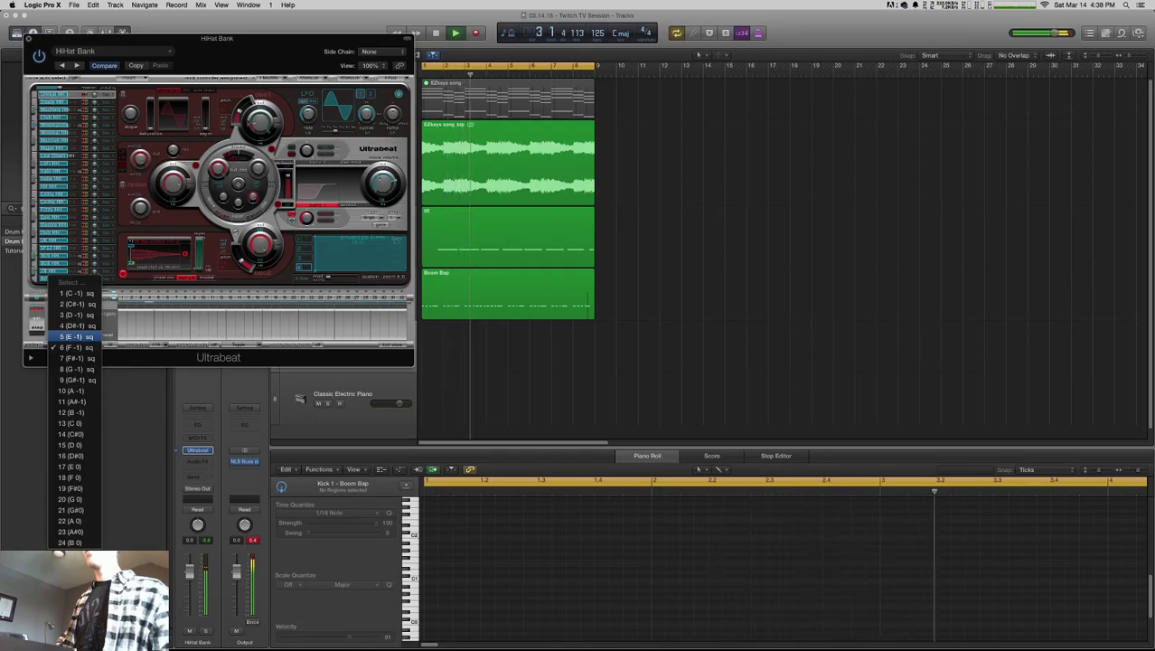
pyautogui.click(73, 336)
pyautogui.click(63, 345)
pyautogui.click(72, 336)
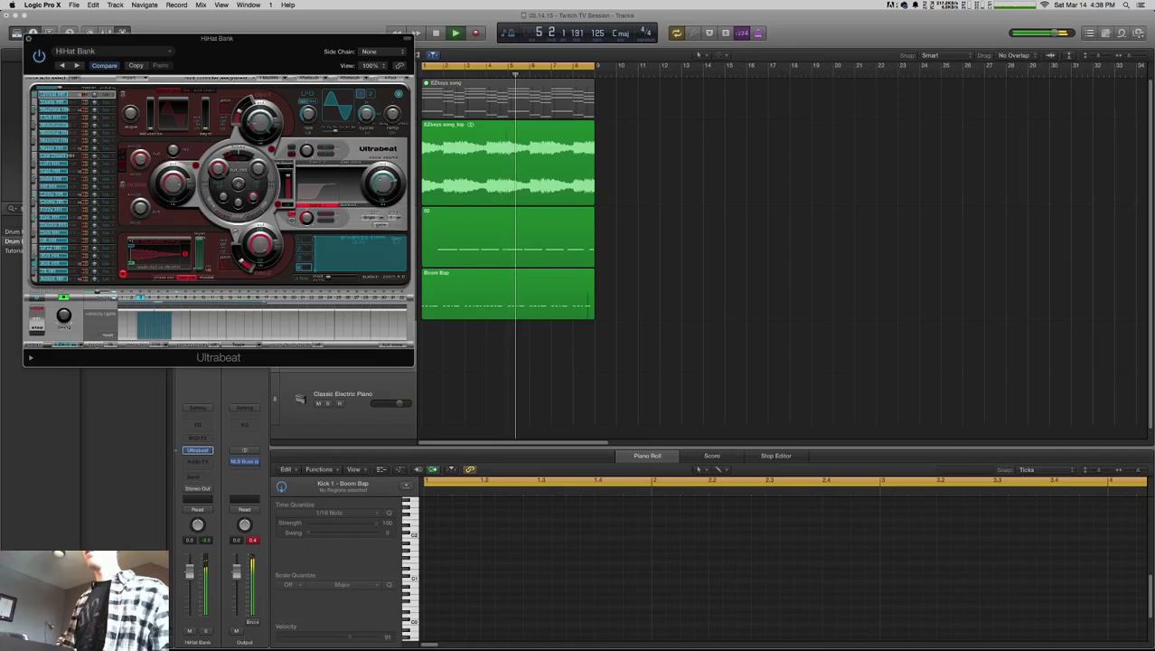
pyautogui.click(64, 345)
pyautogui.click(73, 345)
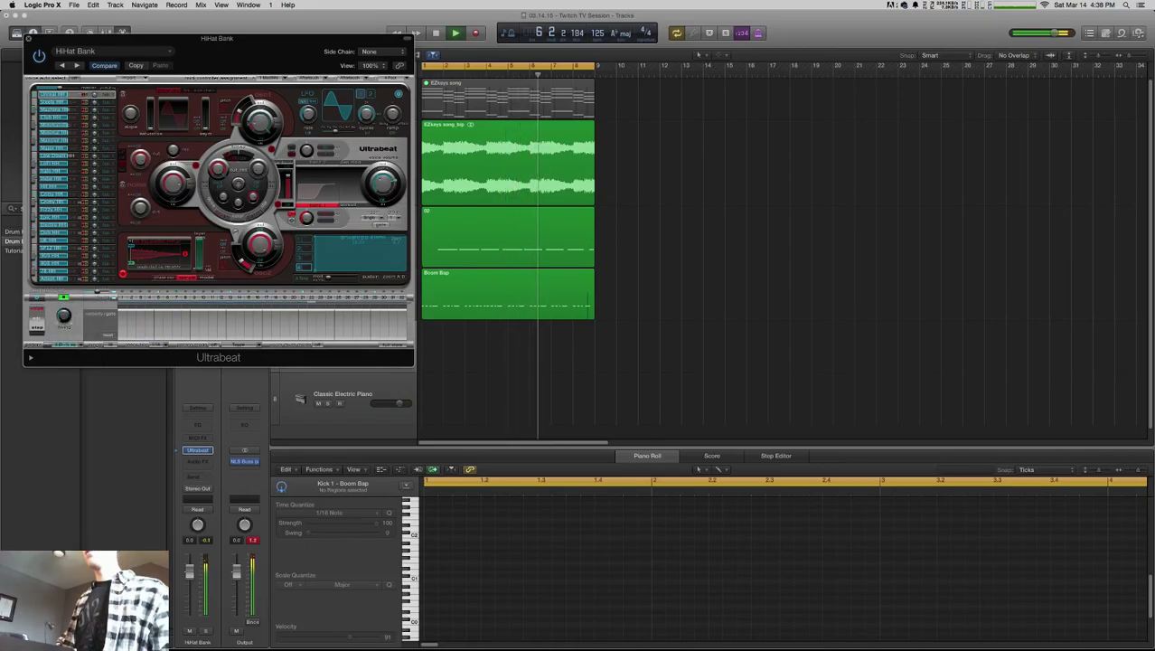
pyautogui.click(64, 346)
pyautogui.click(72, 336)
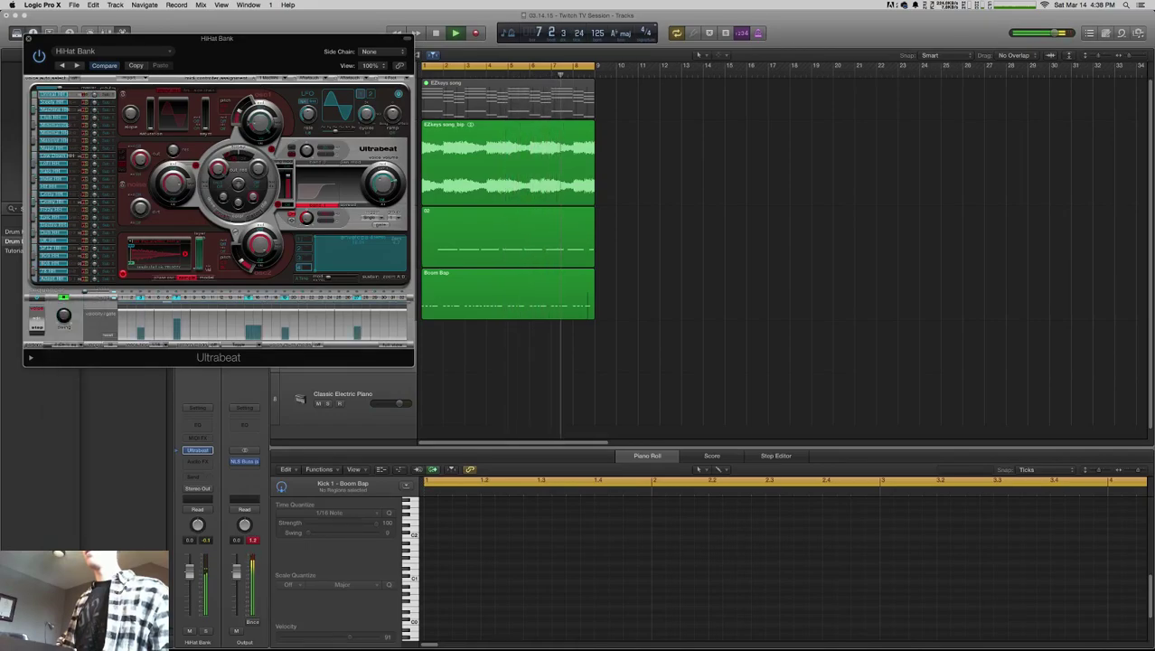
pyautogui.click(64, 345)
pyautogui.click(72, 433)
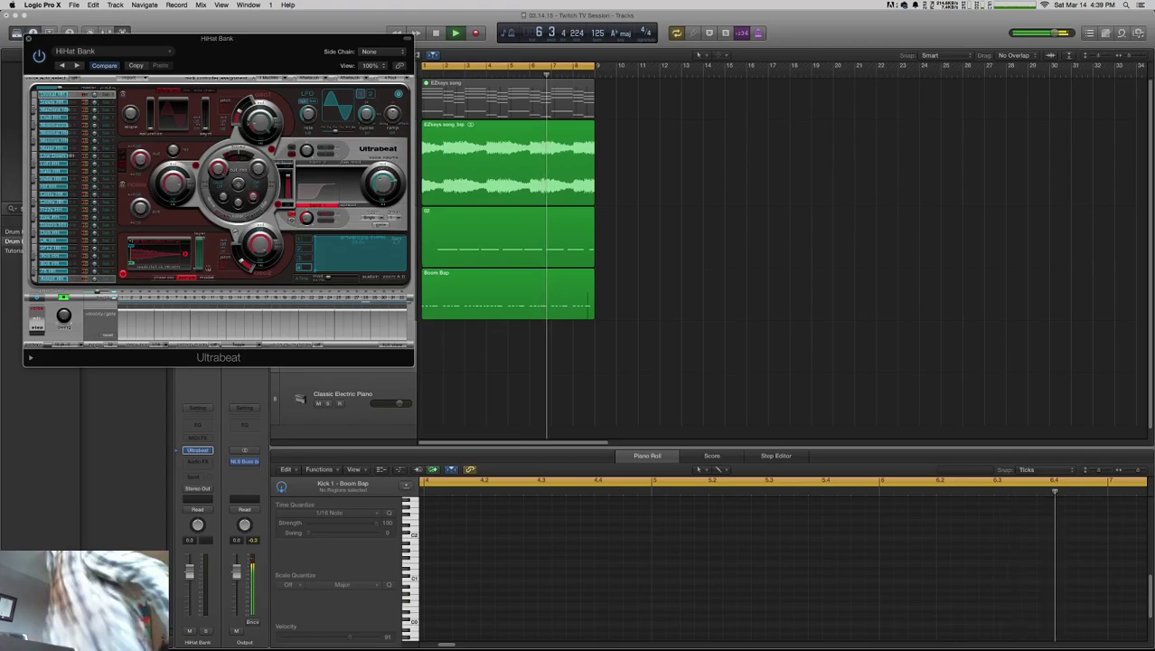
# - Close the Ultrabeat window, remove the instrument from the HiHat Bank track and reset its channel strip
pyautogui.press('super+w')
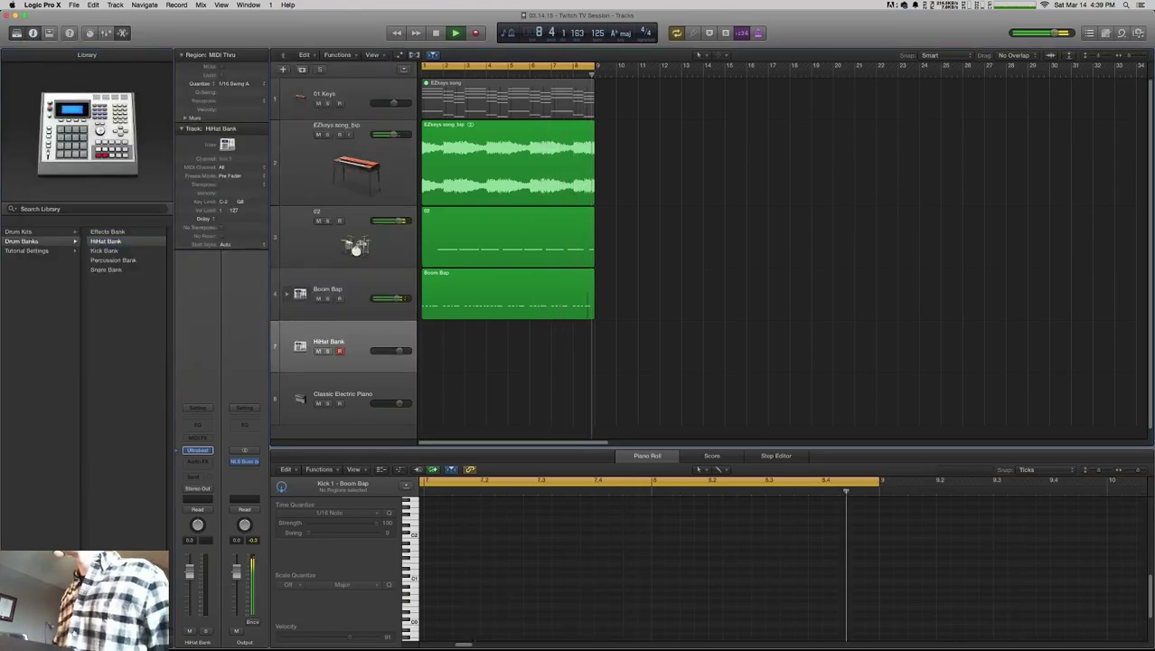
pyautogui.click(197, 450)
pyautogui.moveTo(235, 498)
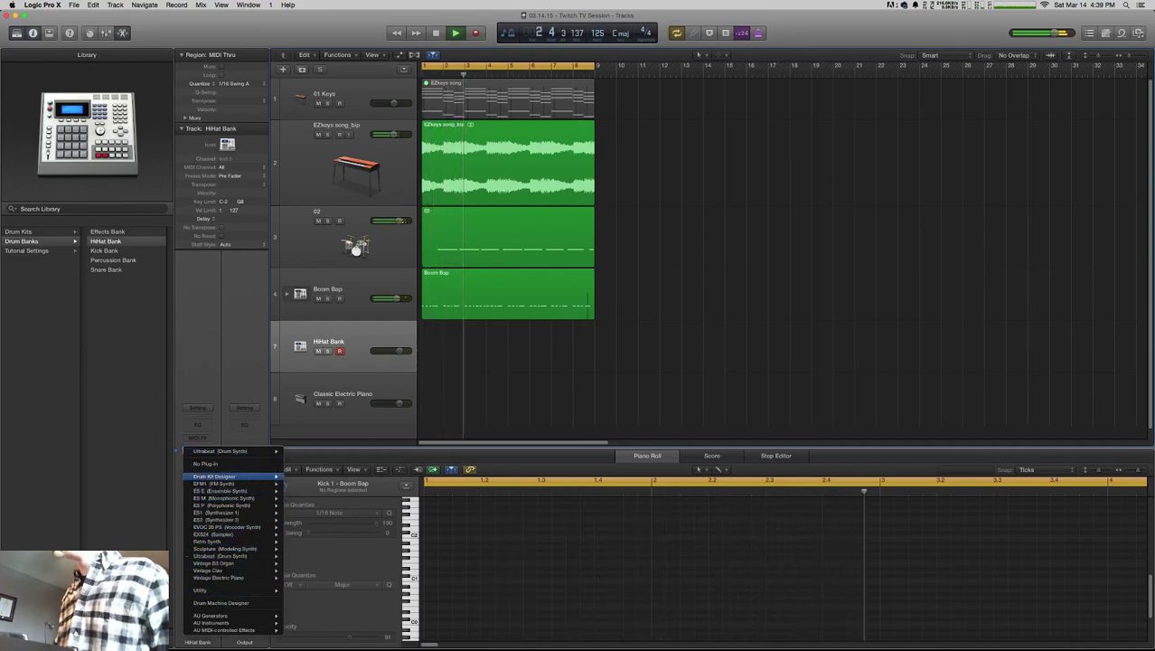
pyautogui.click(205, 464)
pyautogui.click(197, 408)
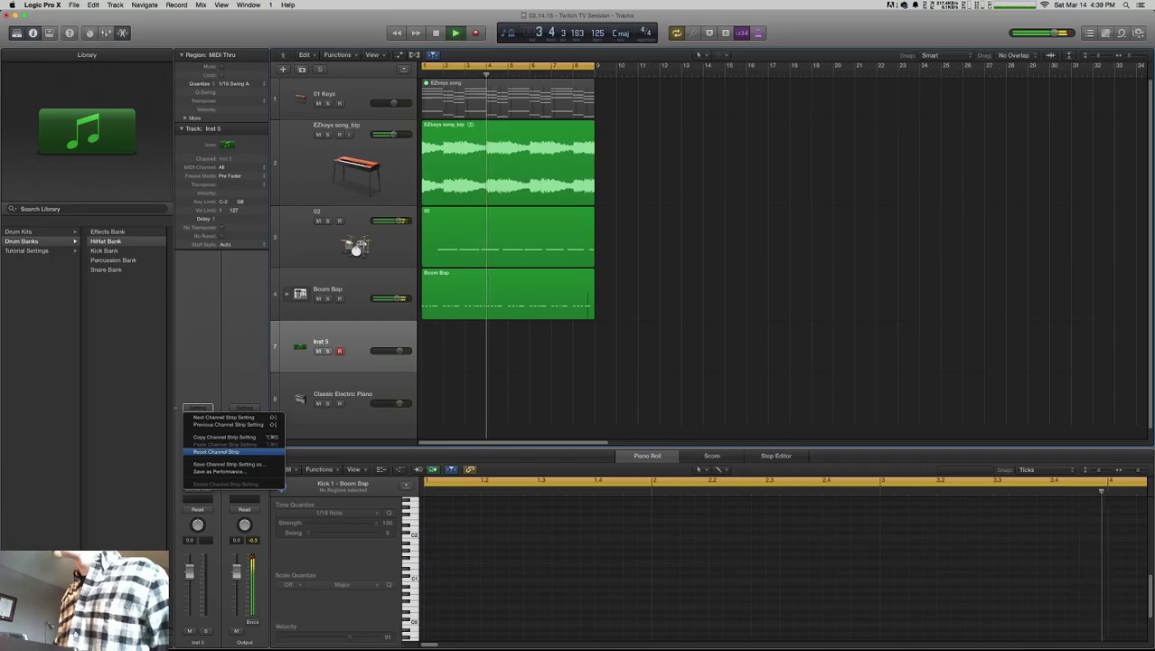
pyautogui.click(221, 451)
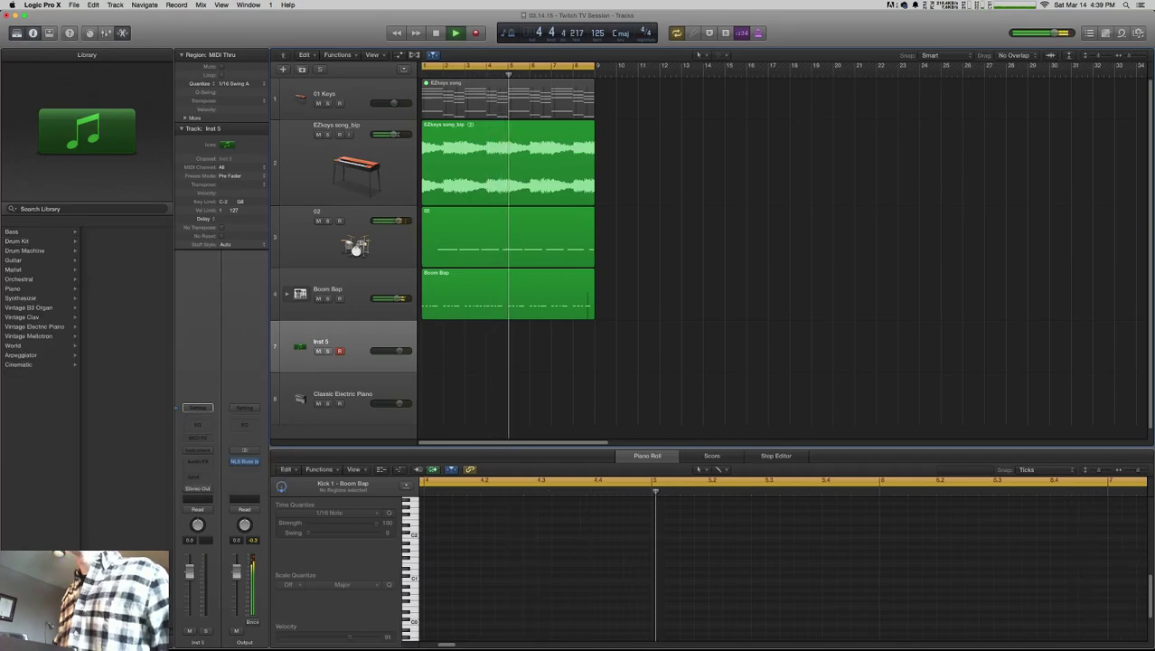
# - Load the Wurlitzer Modern vintage electric piano patch on the empty track, raise the instrument's volume slightly and close its plug-in window
pyautogui.click(36, 326)
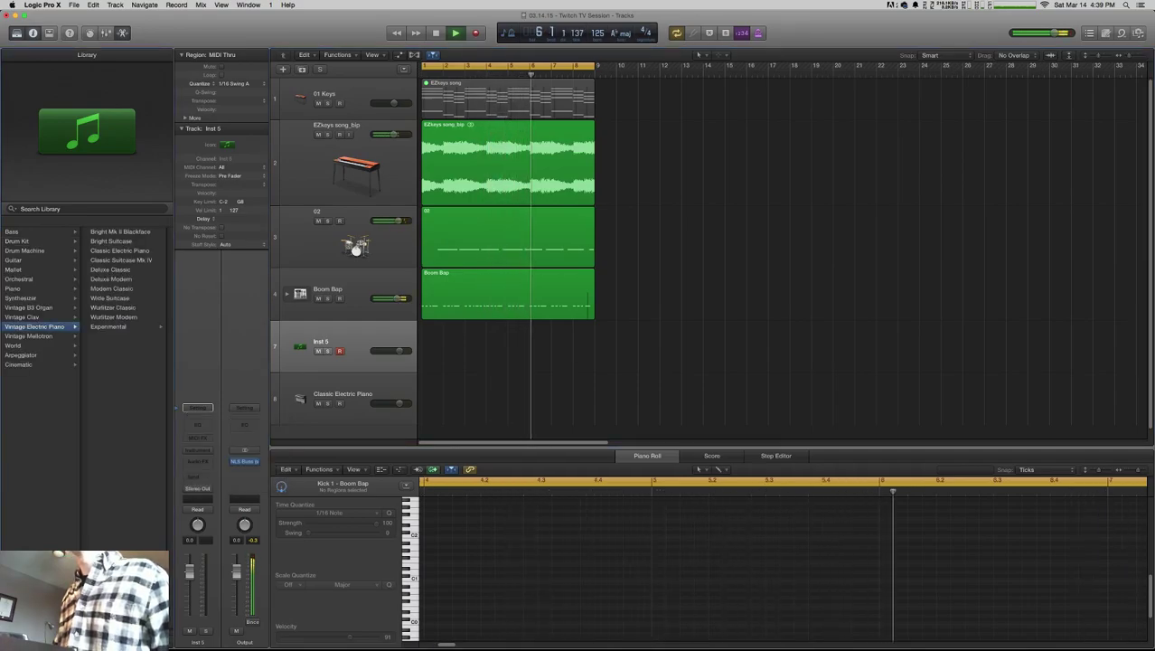
pyautogui.click(113, 317)
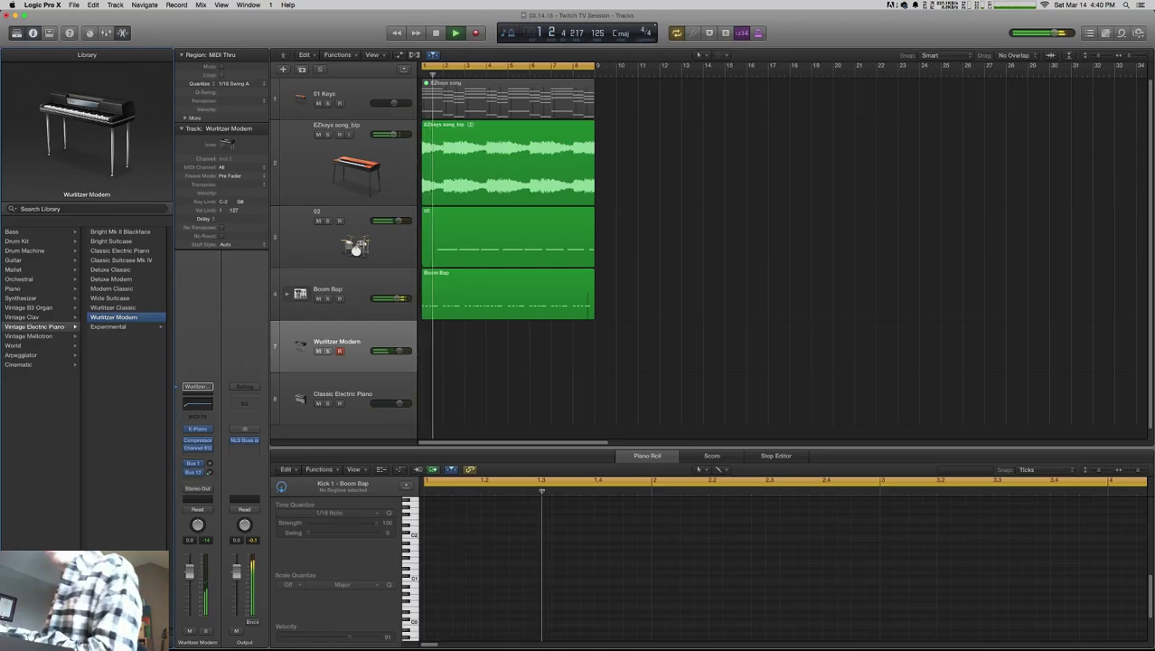
pyautogui.click(921, 632)
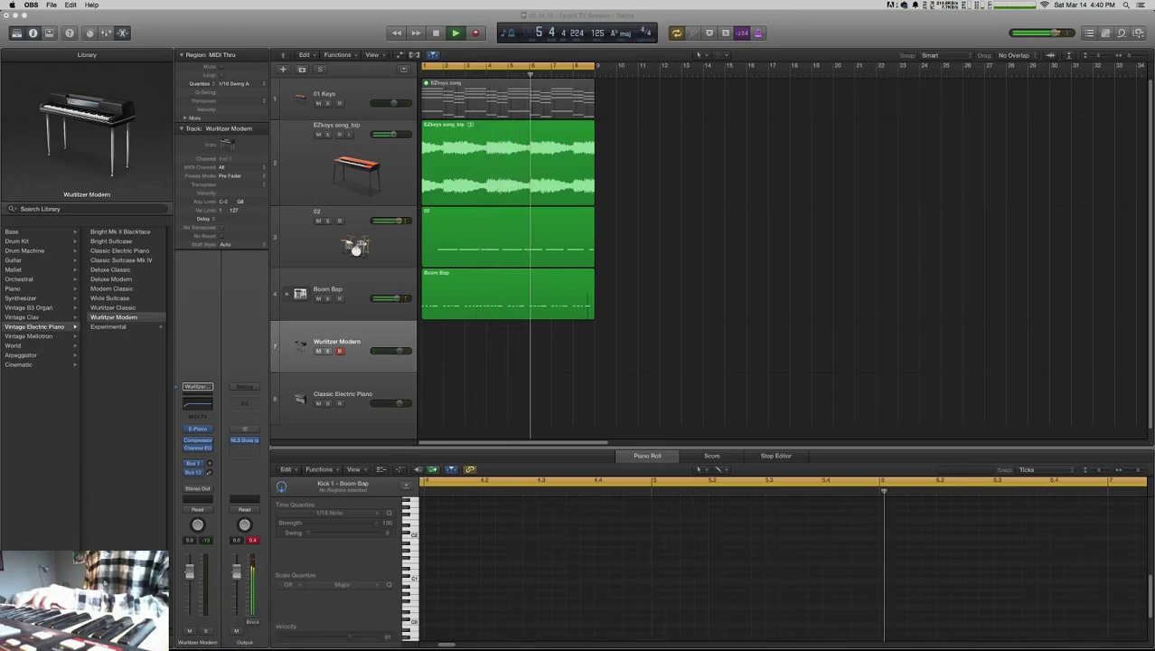
pyautogui.press('super+Tab')
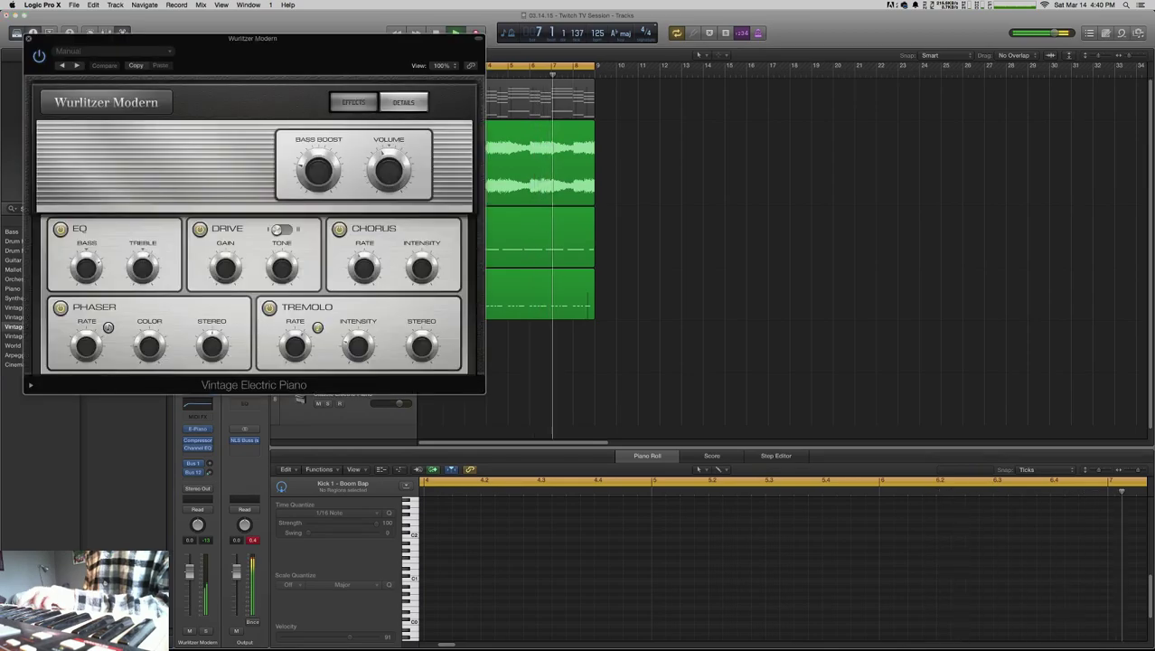
pyautogui.moveTo(389, 169); pyautogui.dragTo(389, 161)
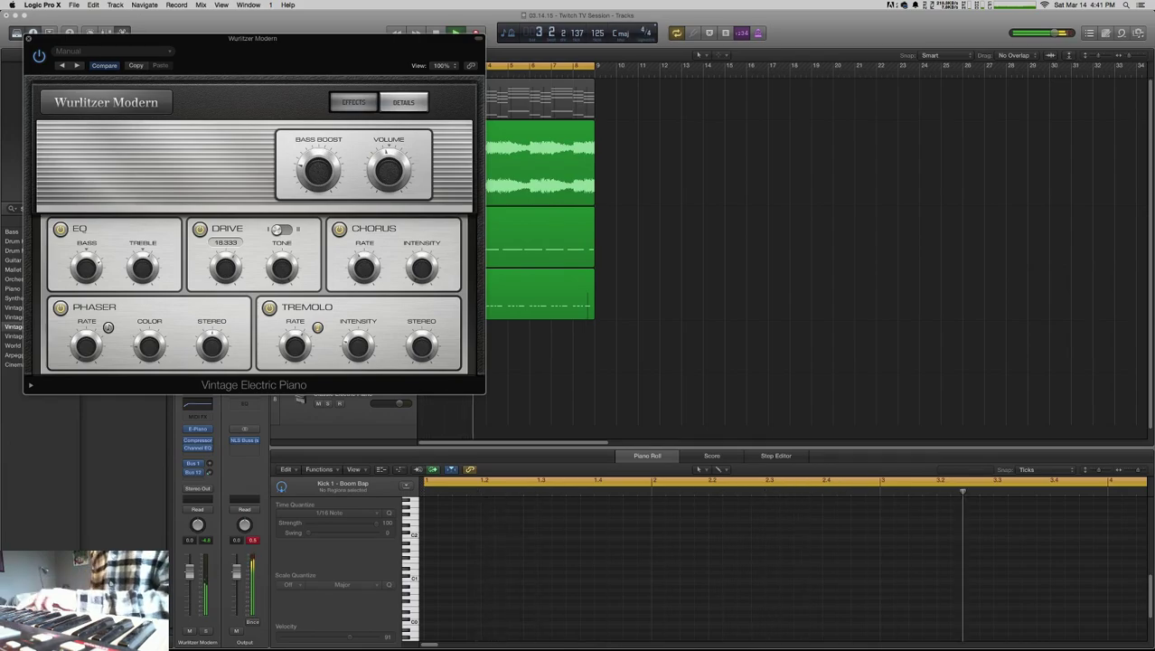
pyautogui.press('super+w')
# - Browse the Synthesizer Lead patches and audition those from Trap Slide back to Synth Flute against the playing loop
pyautogui.click(36, 298)
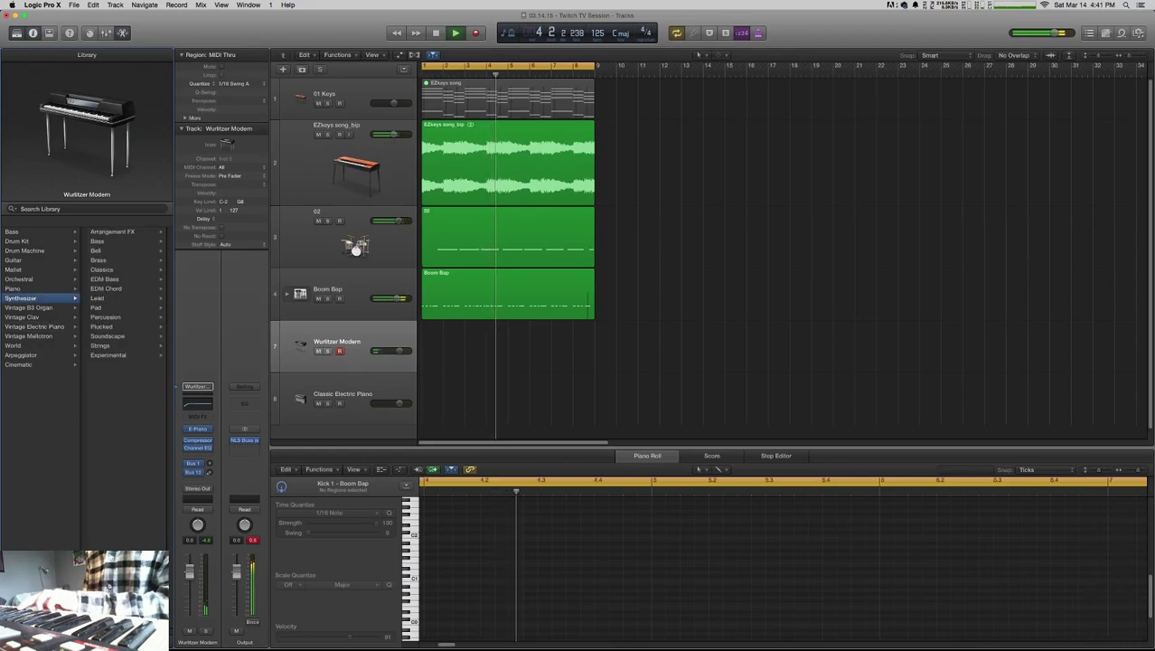
pyautogui.click(117, 297)
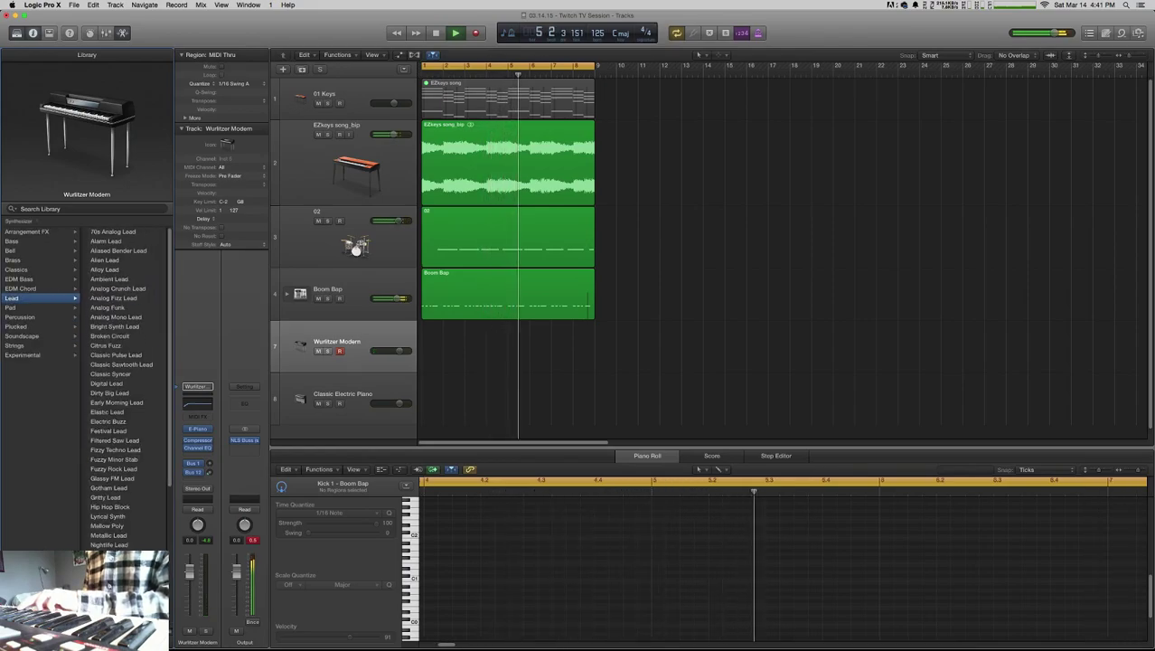
pyautogui.scroll(-5, 122, 389)
pyautogui.click(117, 584)
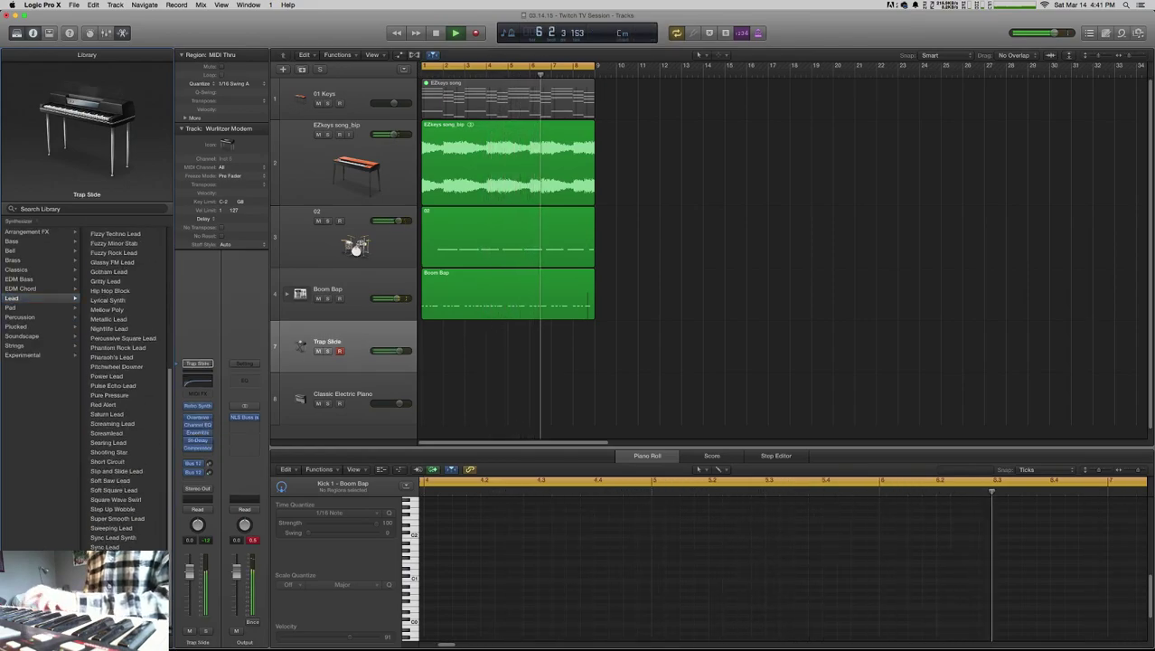
pyautogui.press('Up')
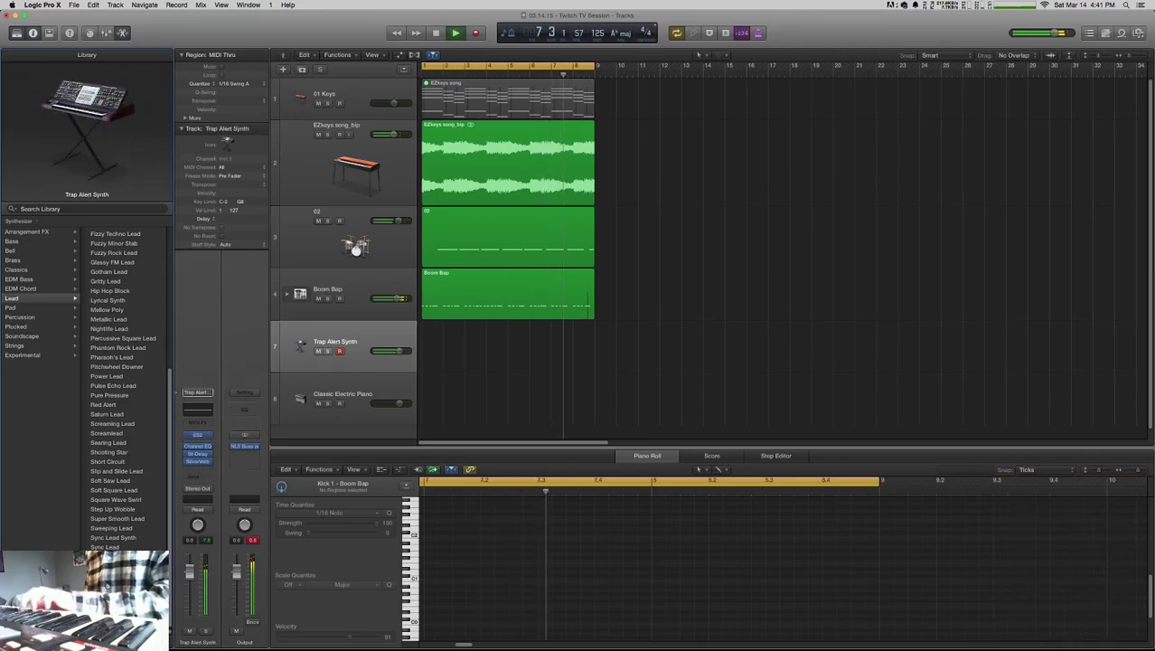
pyautogui.press('Up')
pyautogui.press('Up')
pyautogui.press('Up')
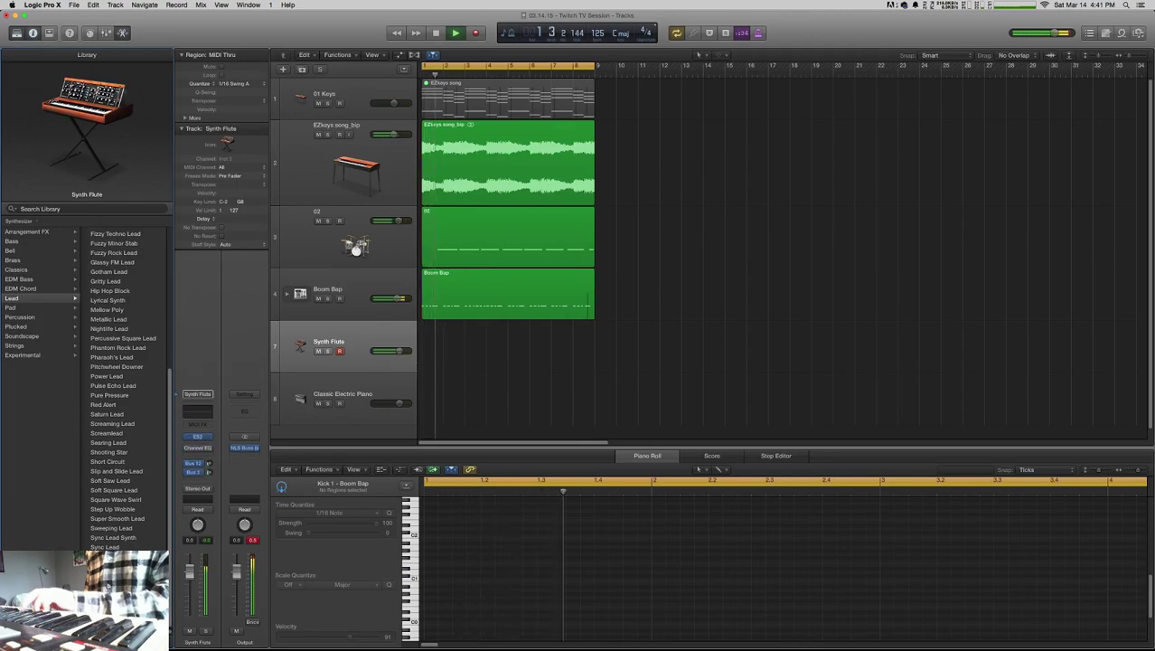
# - Audition the lead patches from Sync Lead Synth back to Shooting Star, settling on the Gotham Lead patch for the track
pyautogui.press('Up')
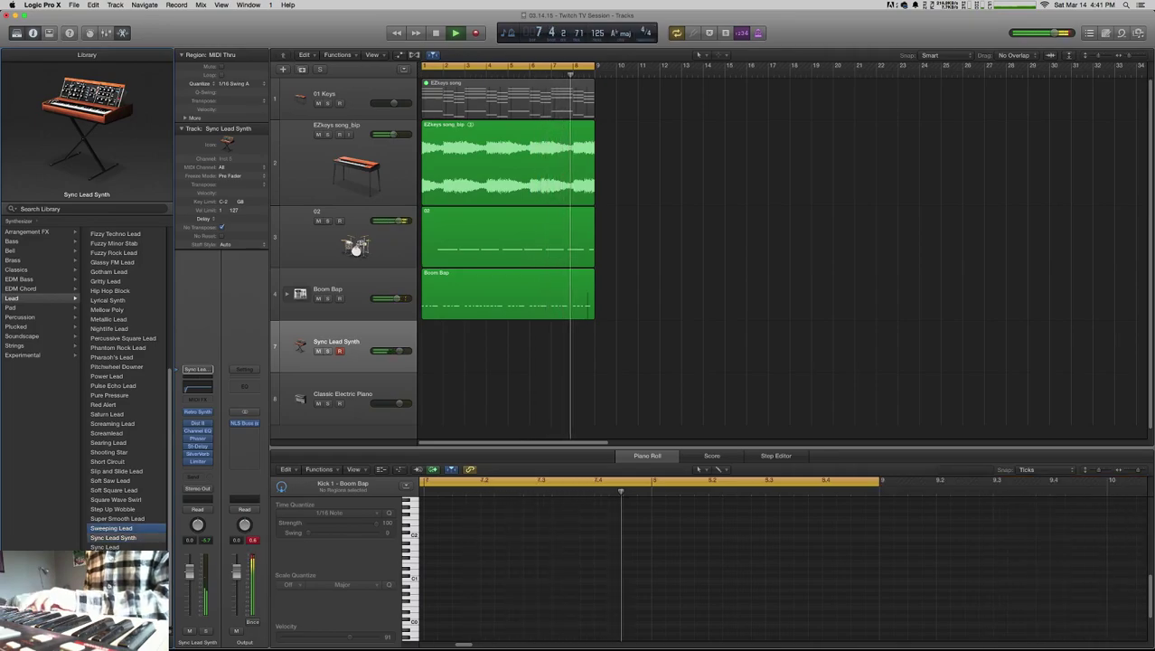
pyautogui.press('Up')
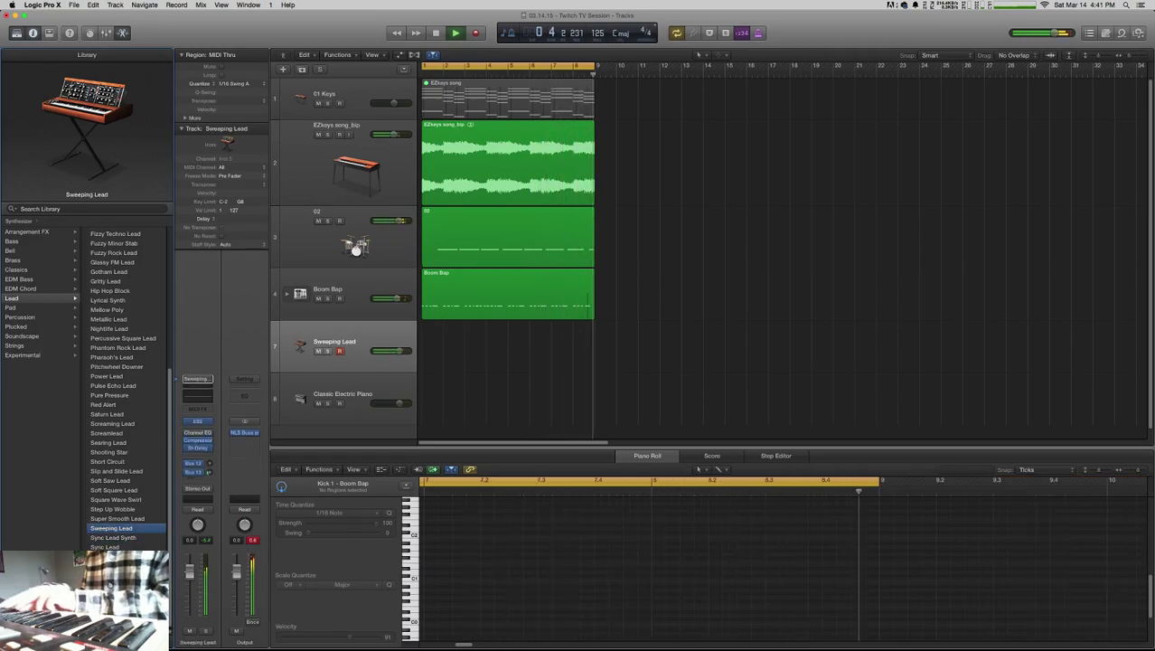
pyautogui.press('Up')
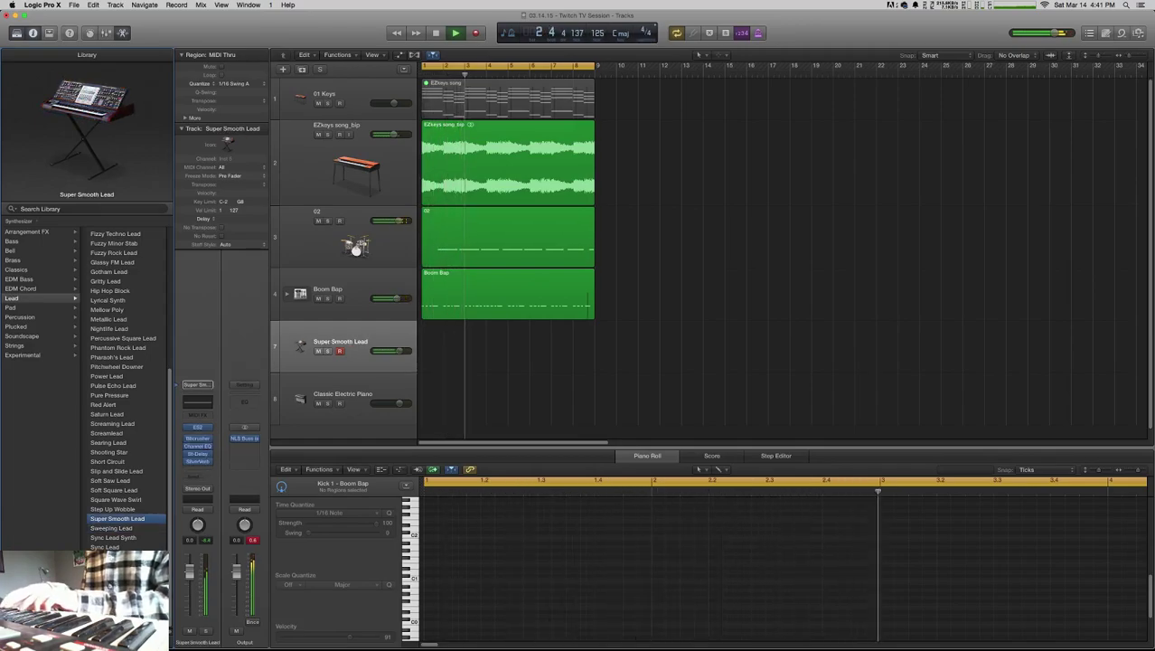
pyautogui.press('Up')
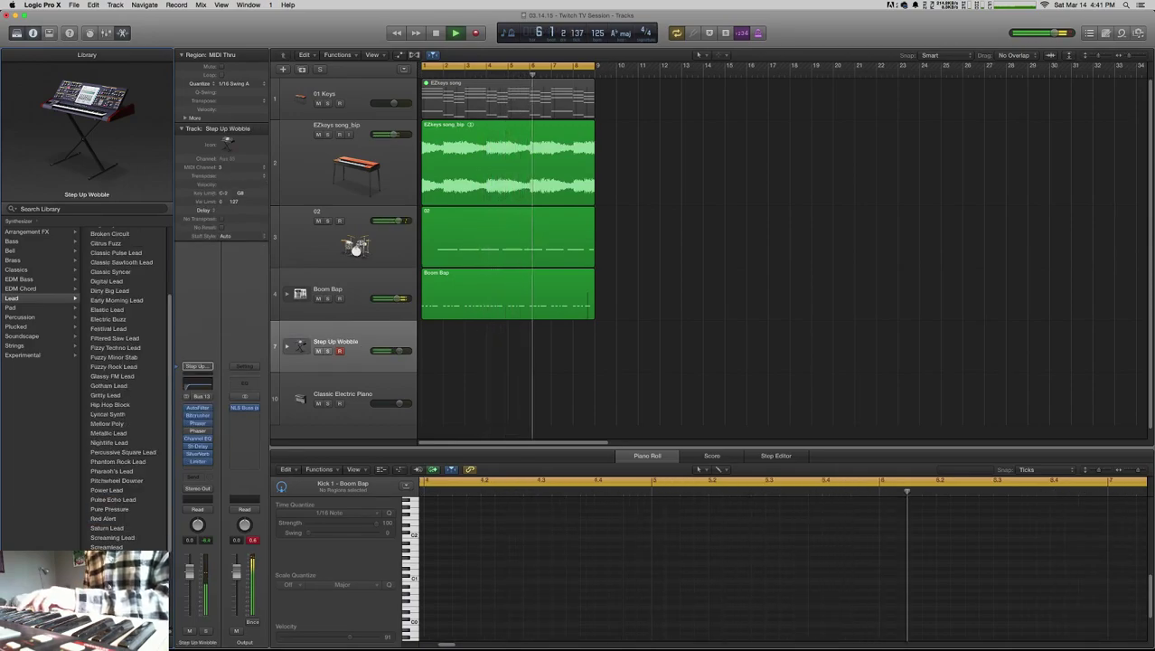
pyautogui.press('Up')
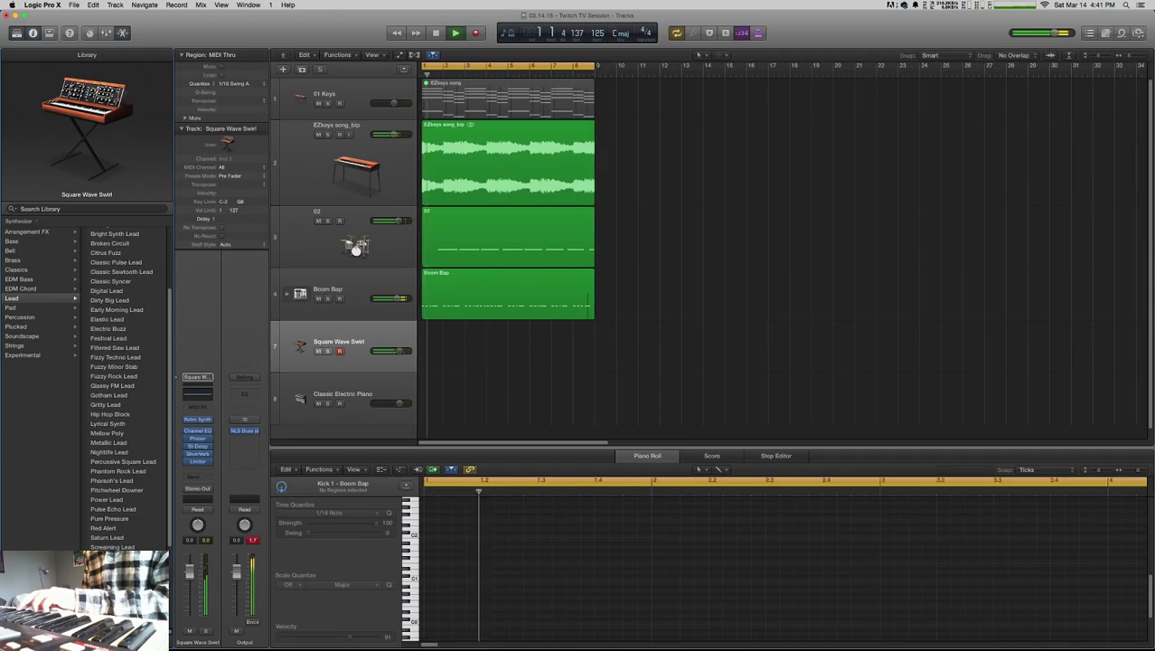
pyautogui.press('Up')
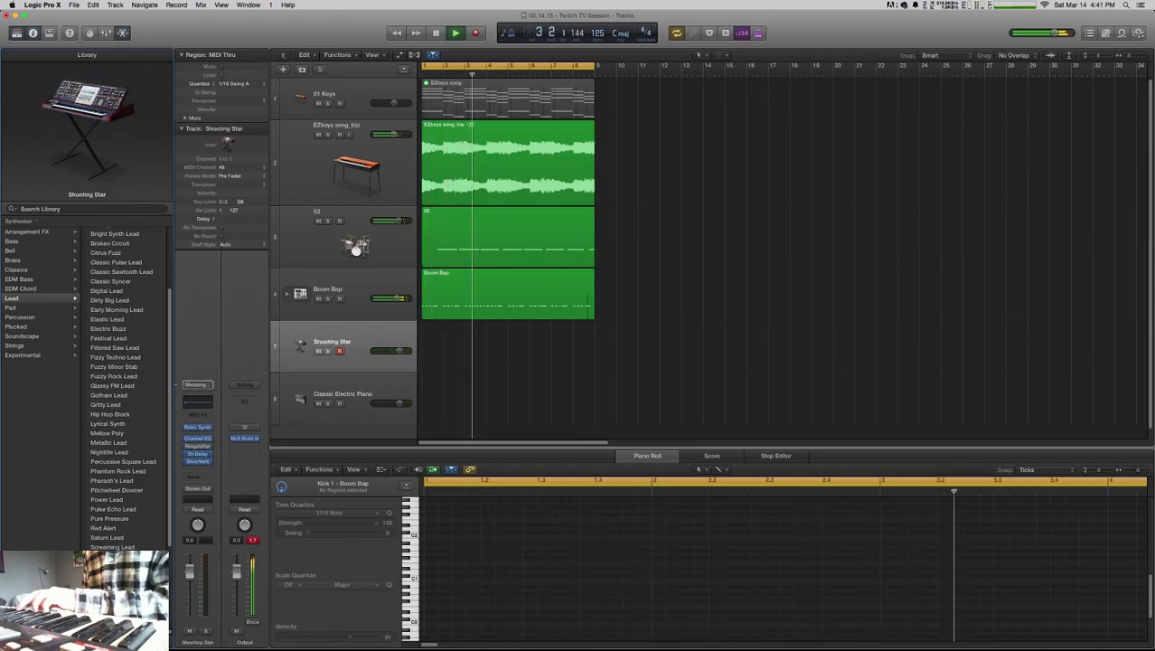
pyautogui.click(109, 395)
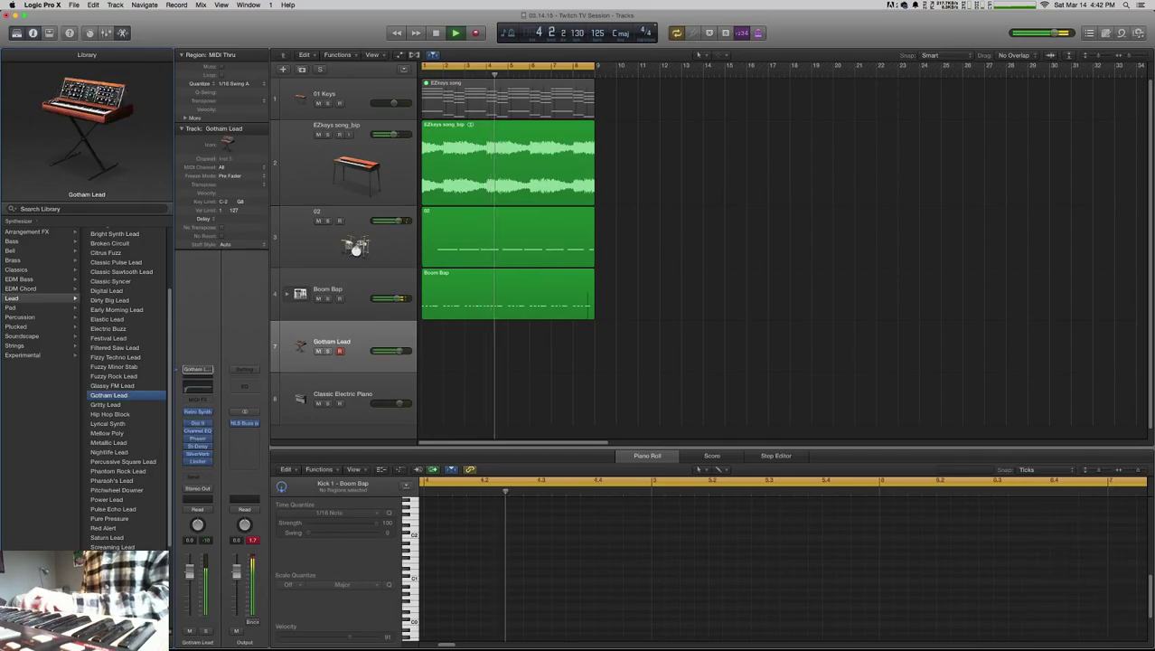
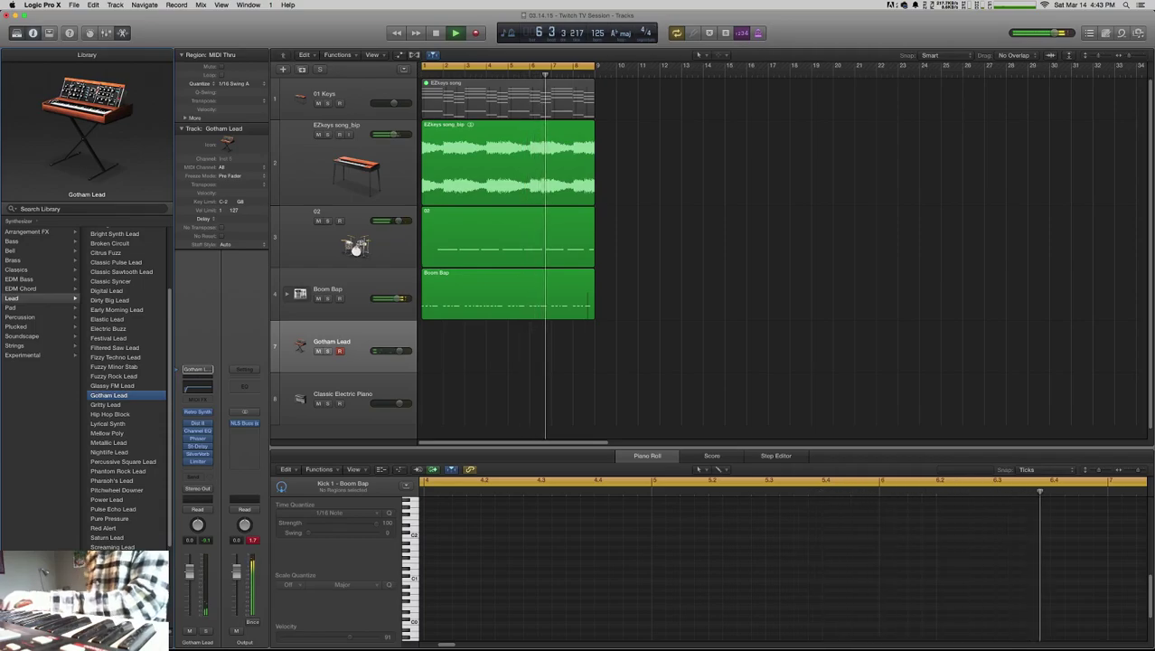
# - Record a lead part on the Gotham Lead track over the eight-bar loop, play it back and lower the track's volume slightly
pyautogui.press('r')
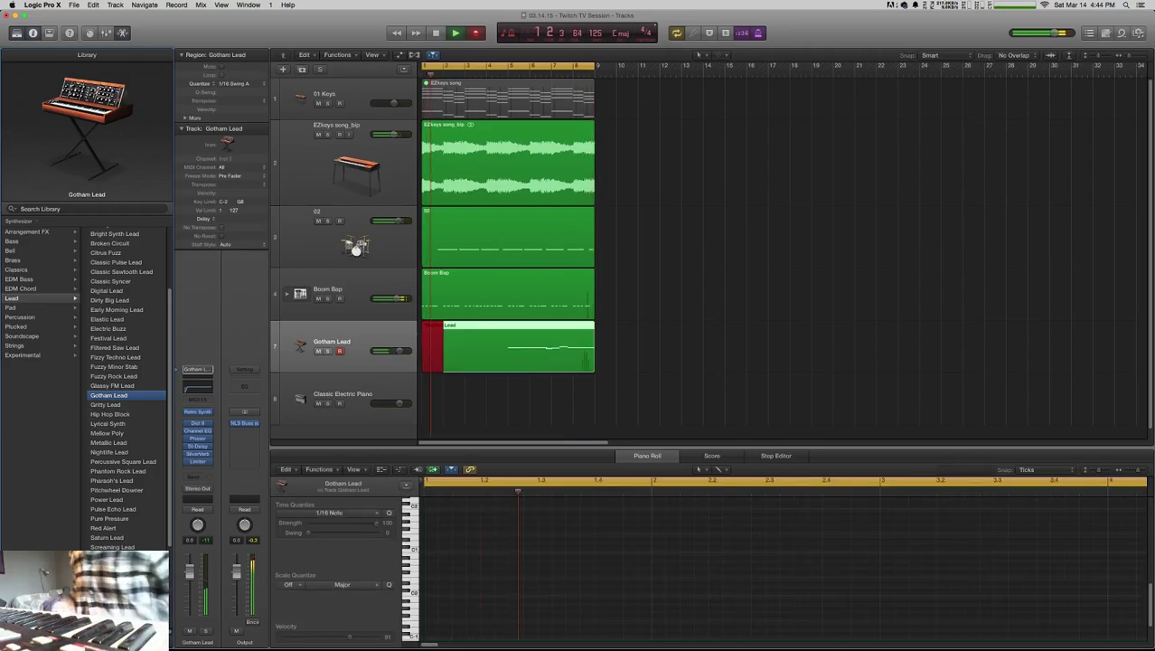
pyautogui.press('space')
pyautogui.press('space')
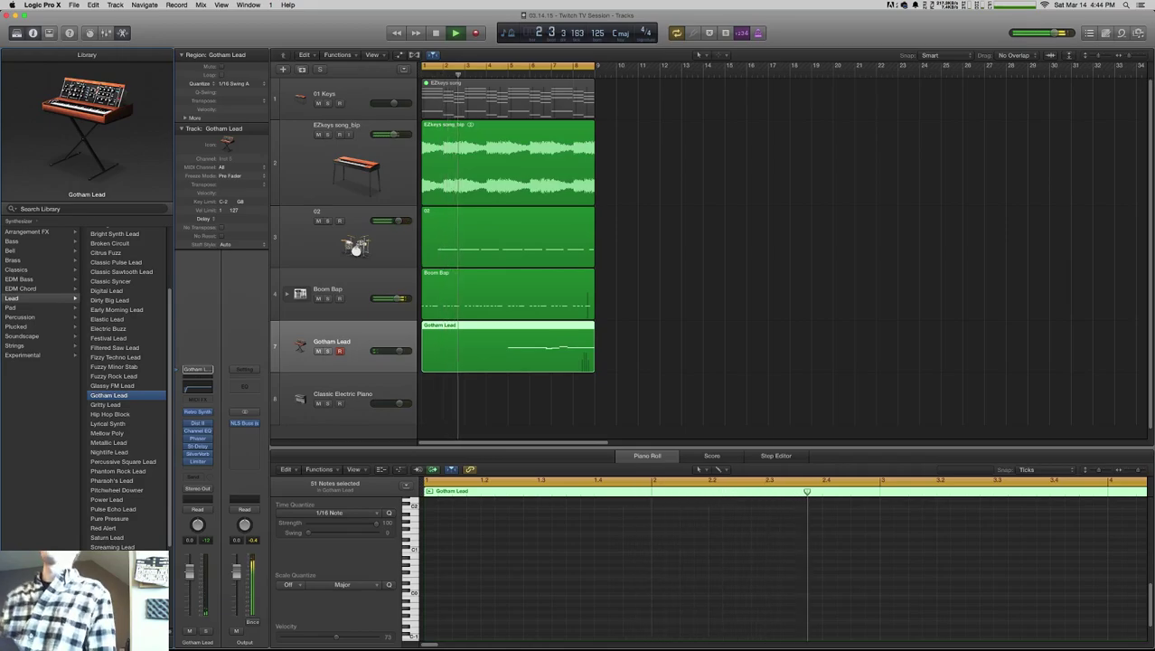
pyautogui.click(557, 401)
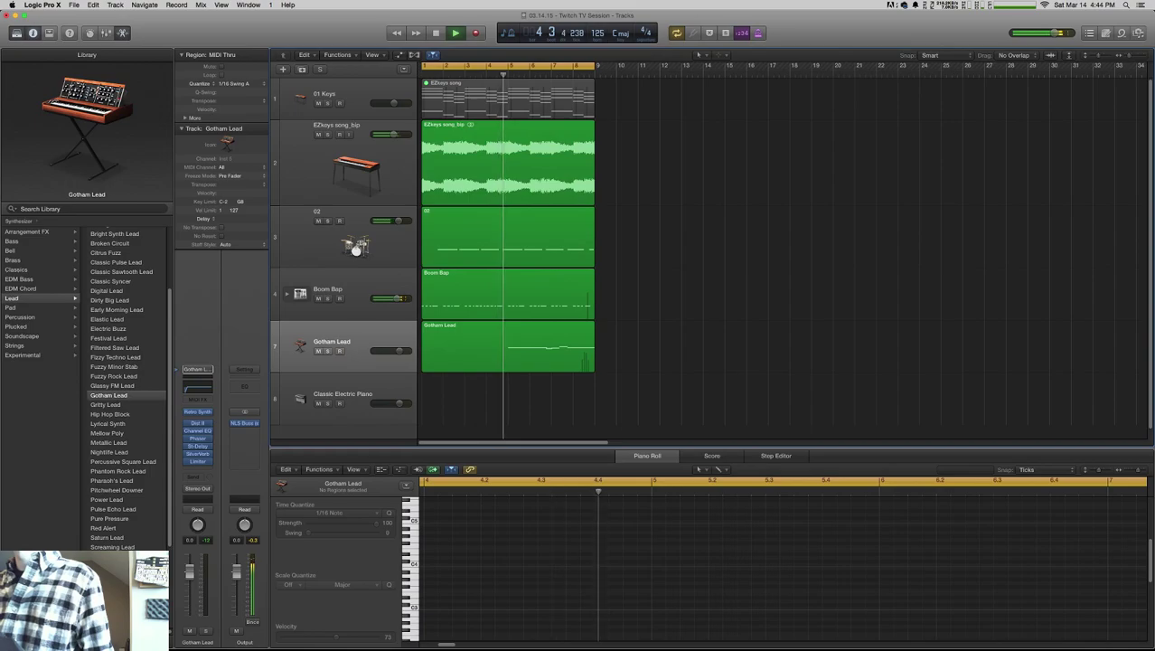
pyautogui.moveTo(397, 351); pyautogui.dragTo(390, 352)
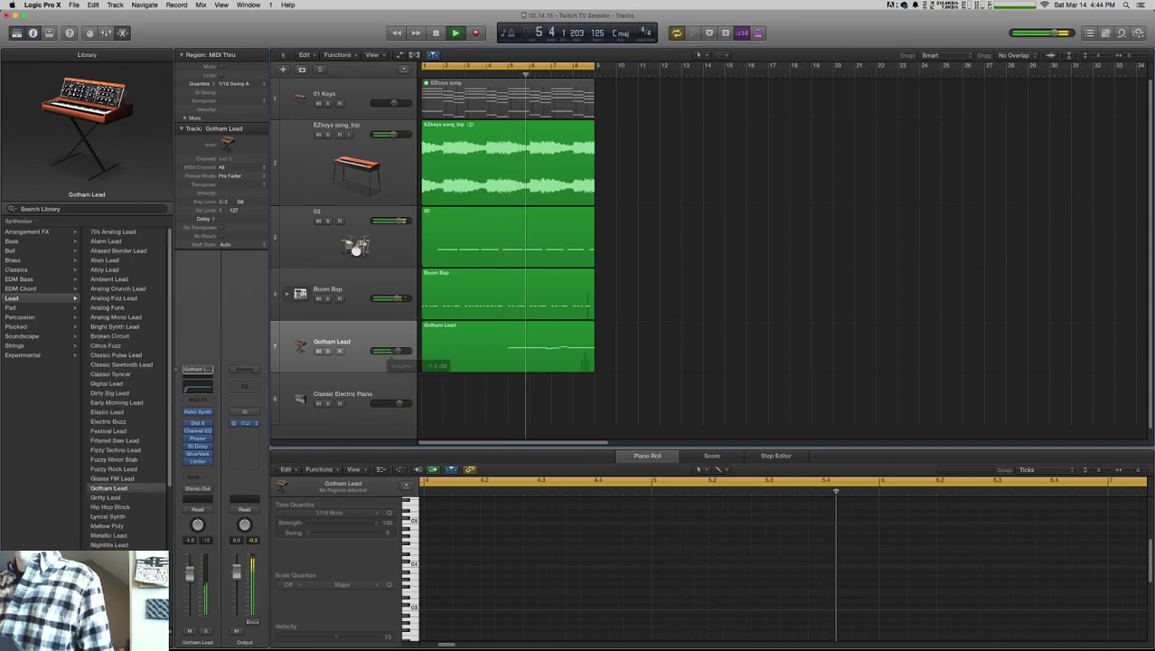
# - Open the Gotham Lead's Retro Synth and try different oscillator mix balances, ending at 1.00, fully on Osc 2
pyautogui.click(198, 412)
pyautogui.moveTo(256, 41); pyautogui.dragTo(617, 265)
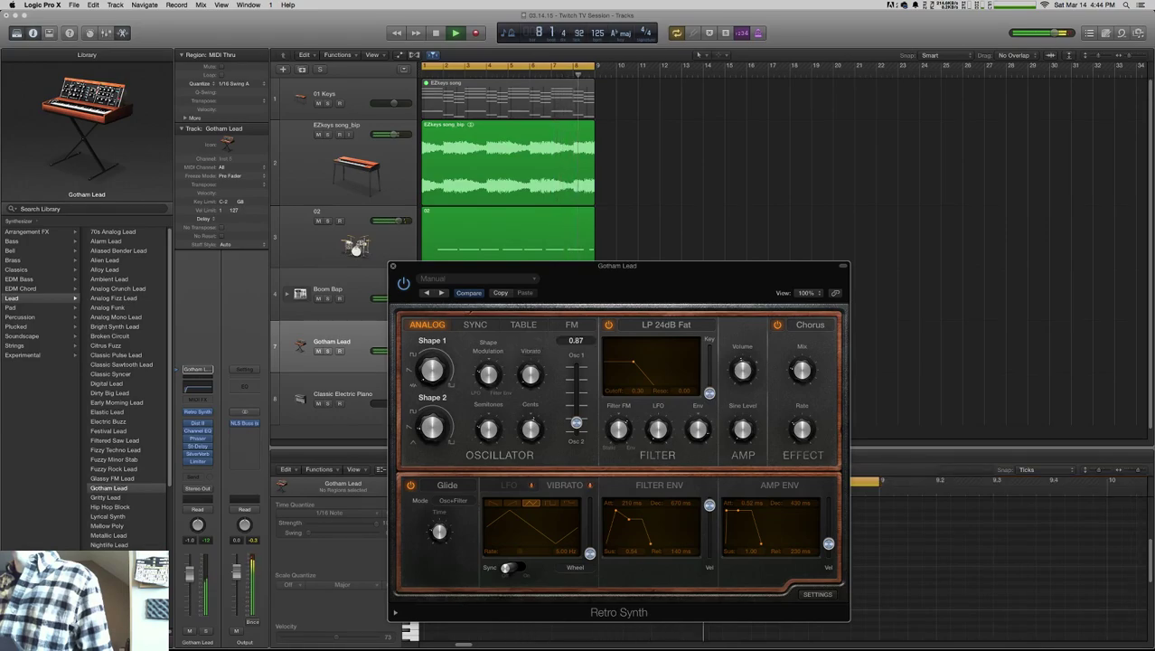
pyautogui.moveTo(575, 409); pyautogui.dragTo(575, 420)
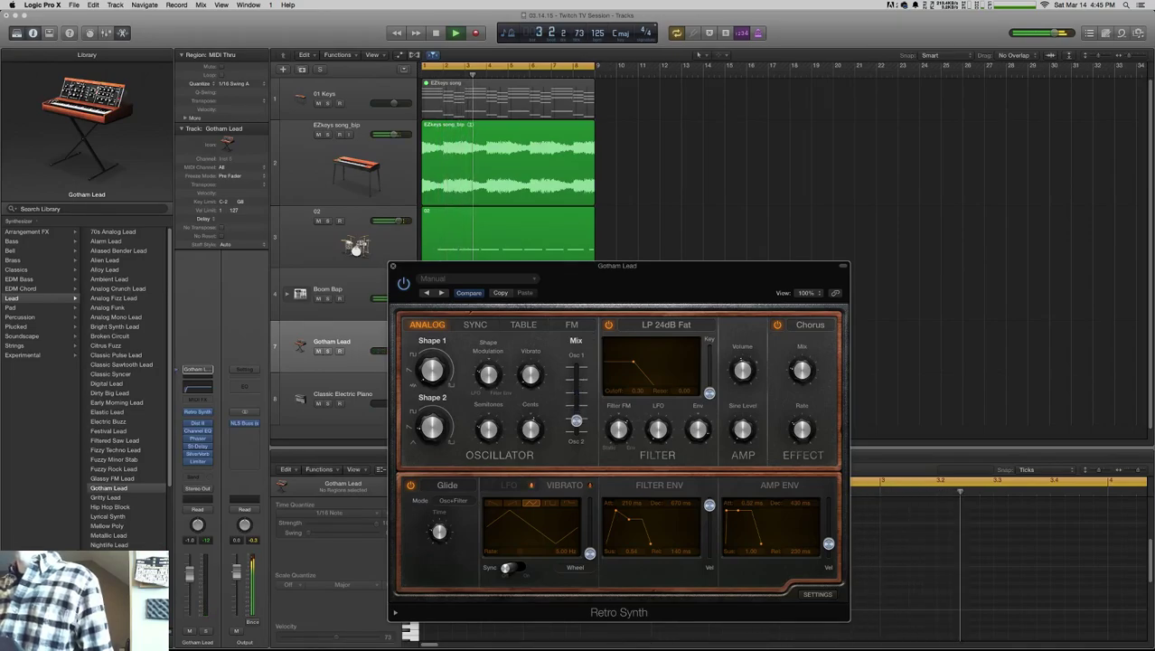
pyautogui.rightClick(577, 342)
pyautogui.press('Escape')
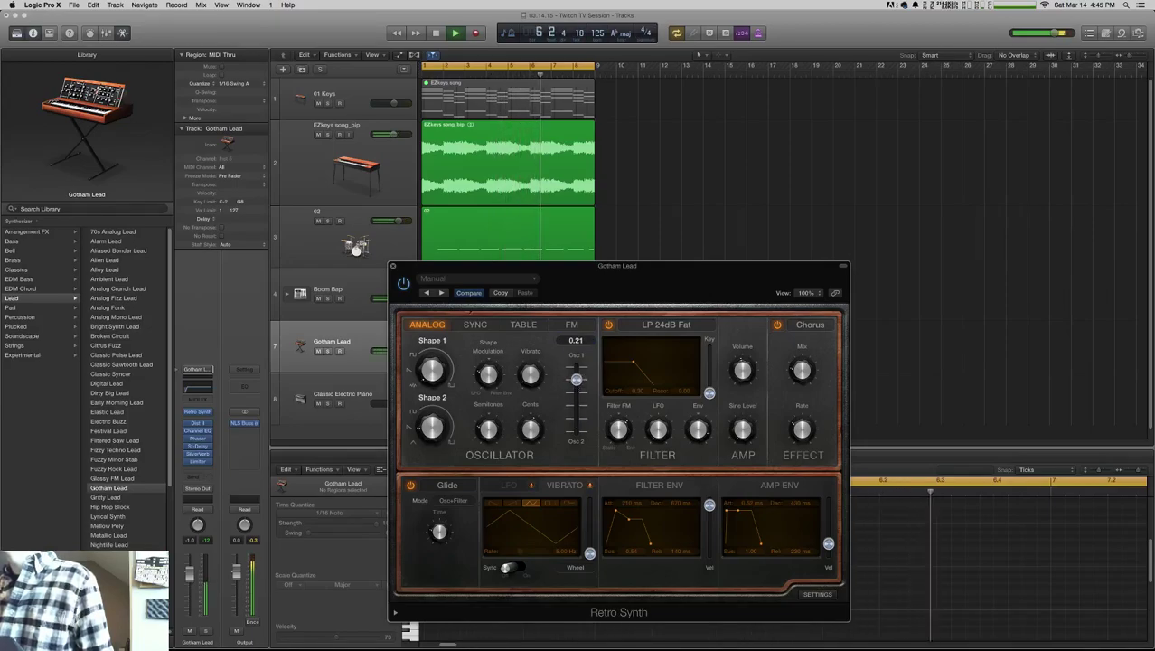
pyautogui.moveTo(576, 374); pyautogui.dragTo(576, 394)
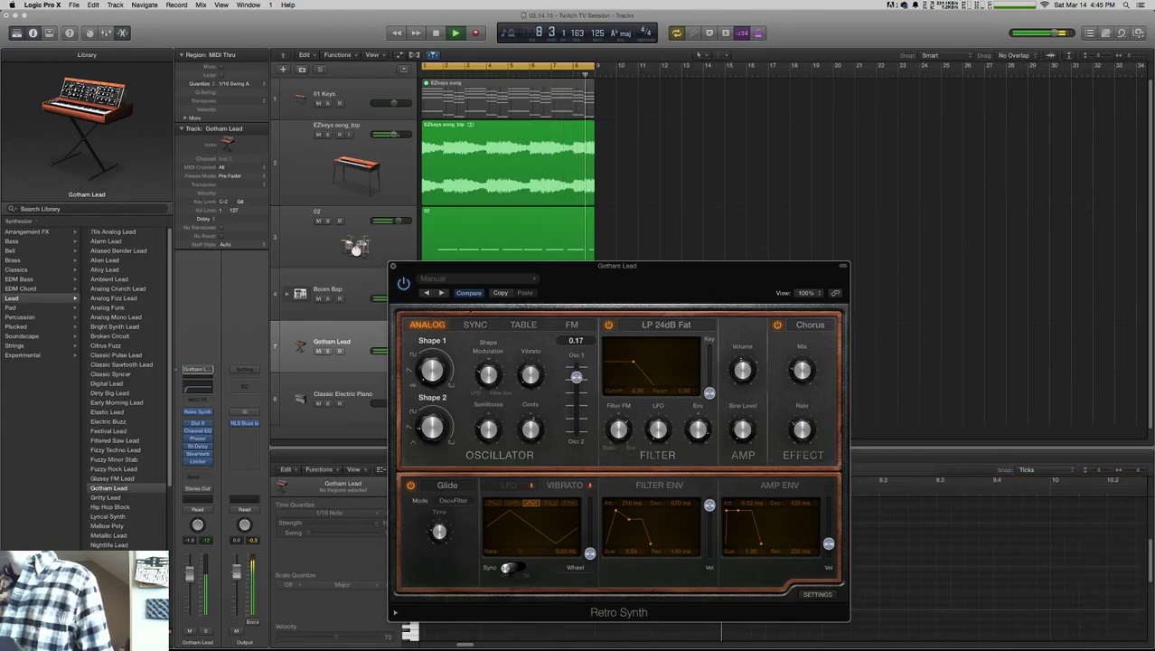
pyautogui.moveTo(576, 381); pyautogui.dragTo(576, 426)
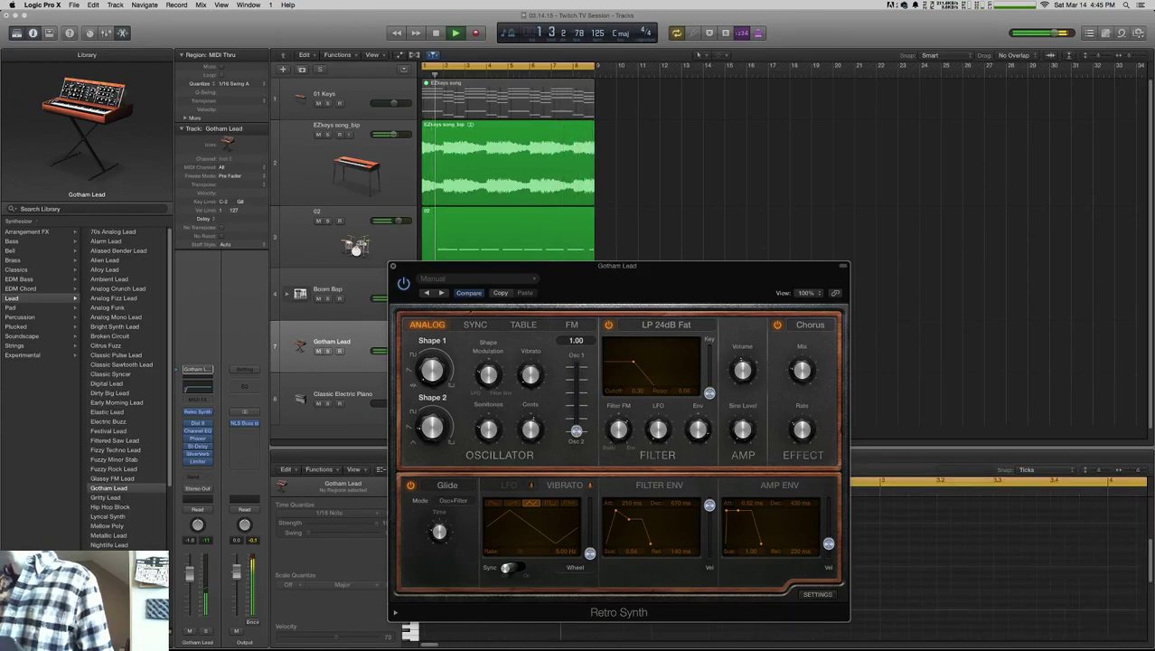
# - Show track automation and choose Retro Synth's Oscillator Mix as the automated parameter on the Gotham Lead track
pyautogui.moveTo(617, 265); pyautogui.dragTo(736, 308)
pyautogui.click(463, 348)
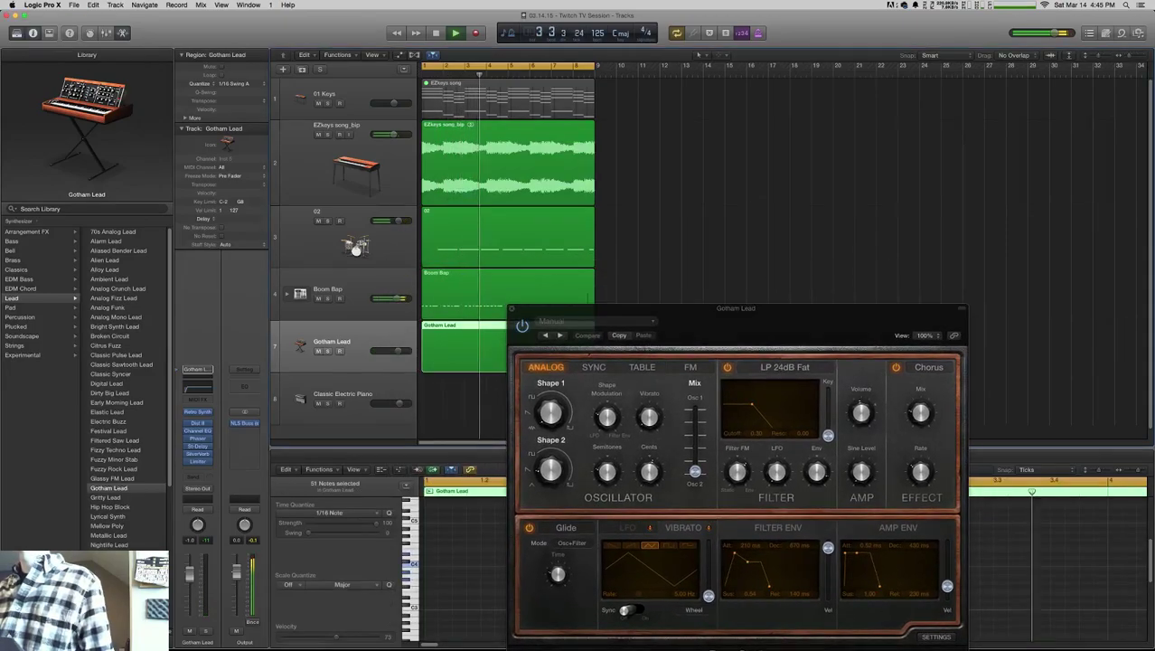
pyautogui.press('a')
pyautogui.click(367, 346)
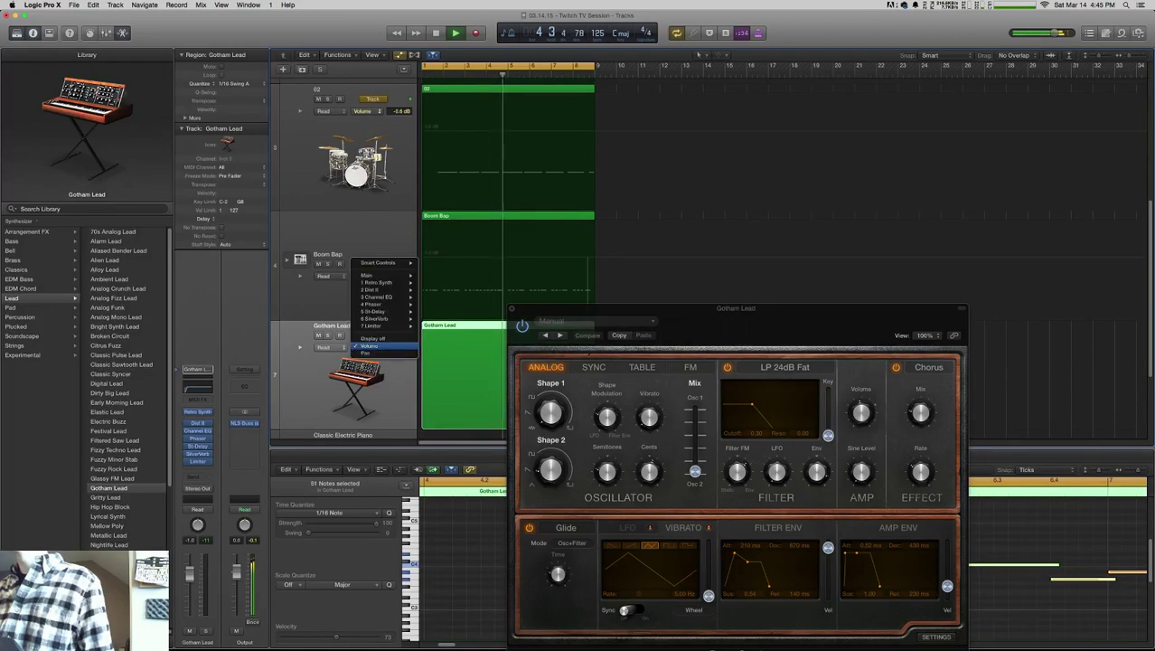
pyautogui.moveTo(384, 282)
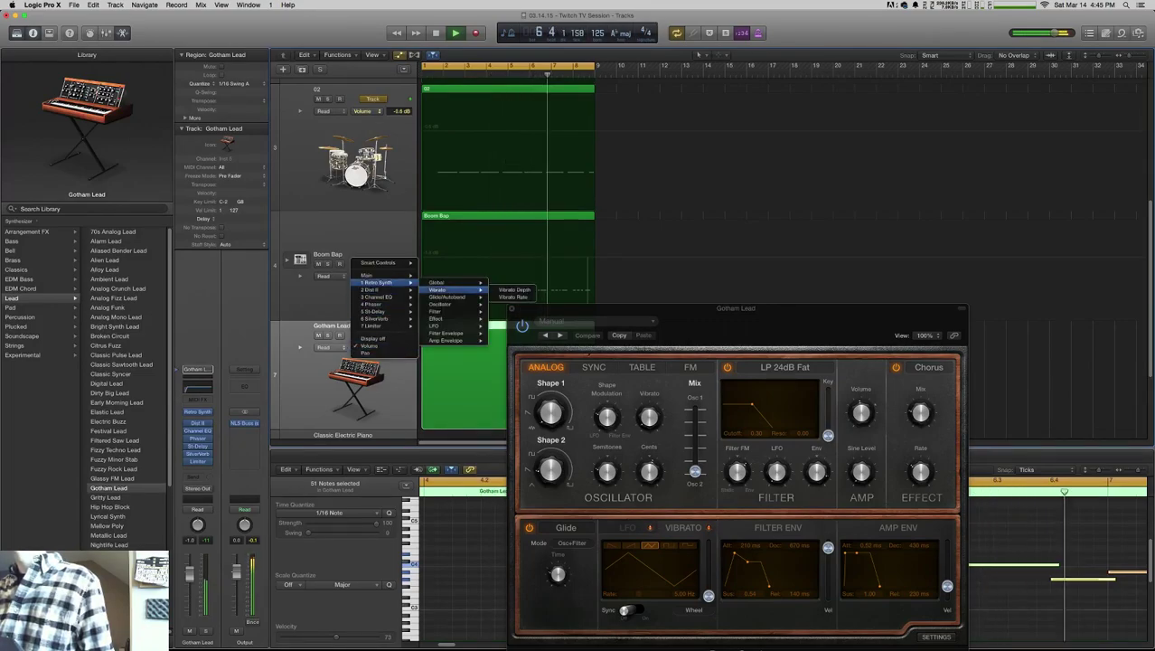
pyautogui.moveTo(441, 304)
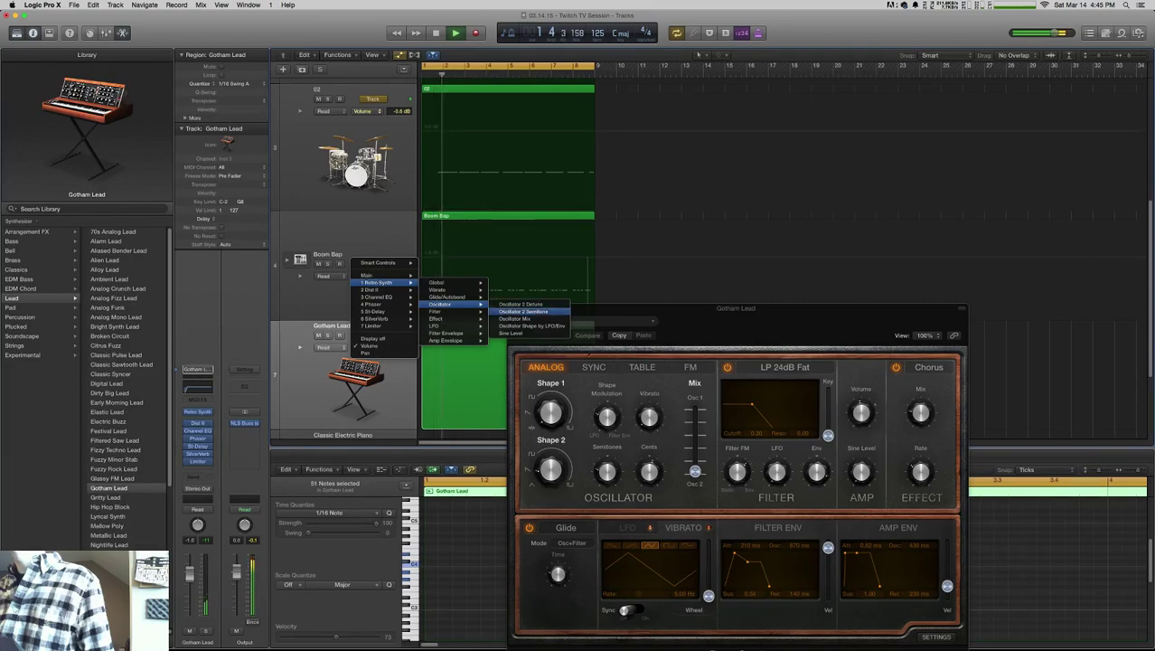
pyautogui.click(520, 318)
pyautogui.scroll(-3, 433, 255)
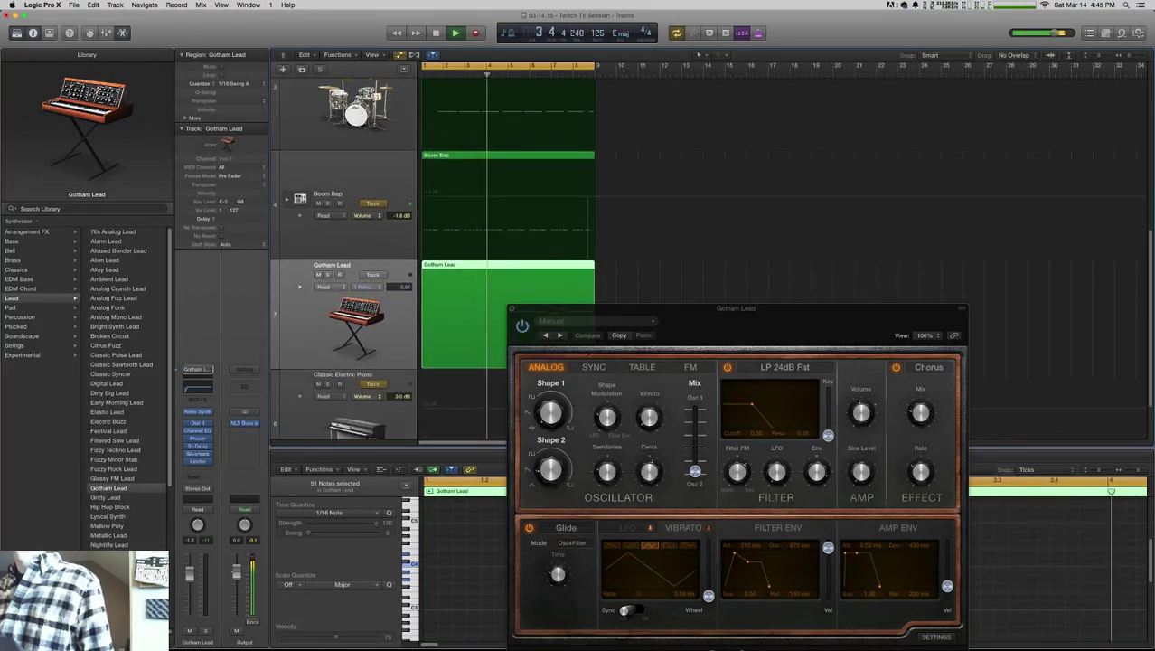
# - Set the Gotham Lead track to Touch automation, record oscillator mix moves over the loop and close the Retro Synth window
pyautogui.click(323, 286)
pyautogui.click(326, 293)
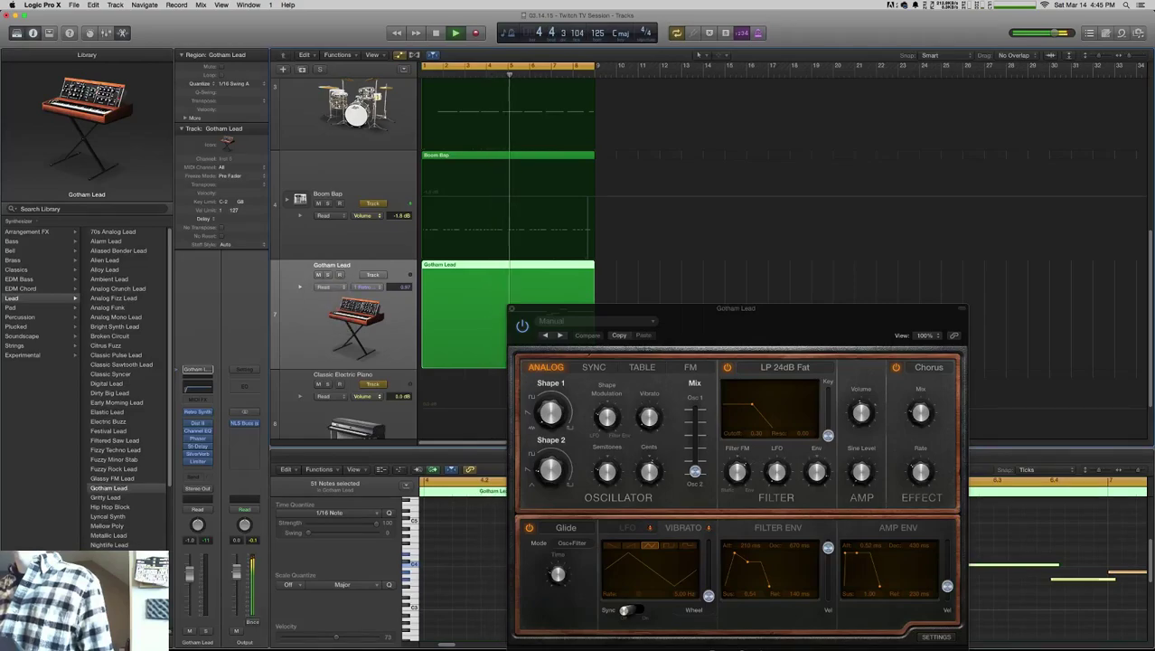
pyautogui.moveTo(695, 471)
pyautogui.mouseDown()
pyautogui.moveTo(695, 424)
pyautogui.moveTo(695, 470)
pyautogui.mouseUp()
pyautogui.press('space')
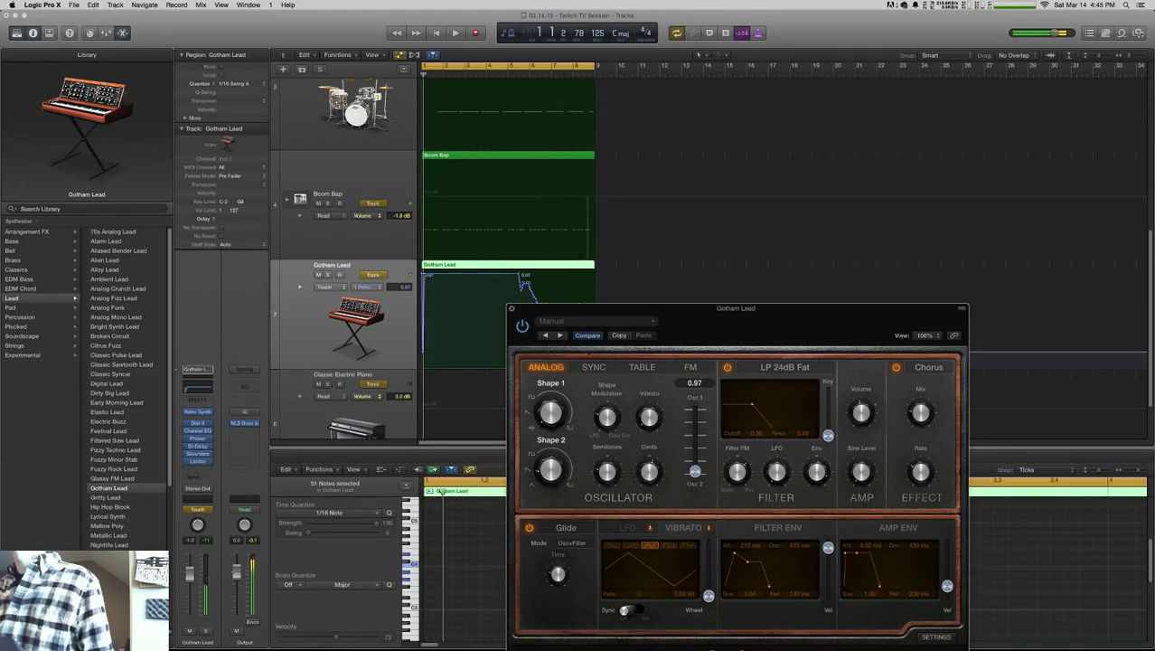
pyautogui.press('super+w')
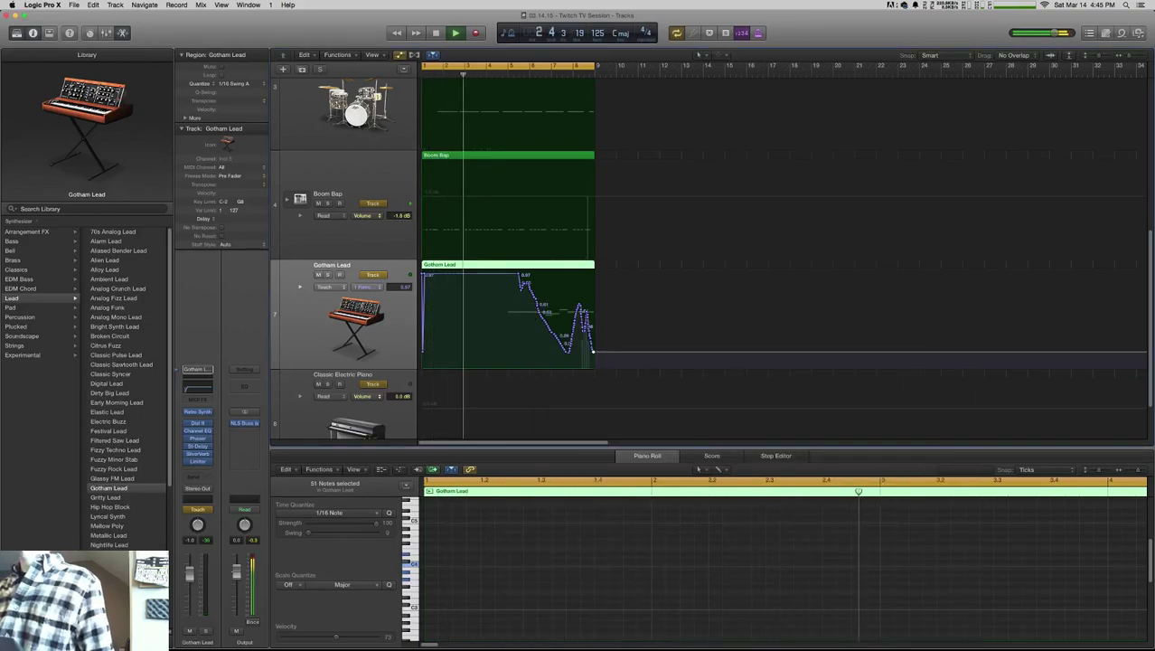
# - Redraw the Gotham Lead's oscillator mix automation with the Pencil tool as a gradual descent from bar 5, and flatten the dip at bar 1
pyautogui.press('super+Up')
pyautogui.press('super+Up')
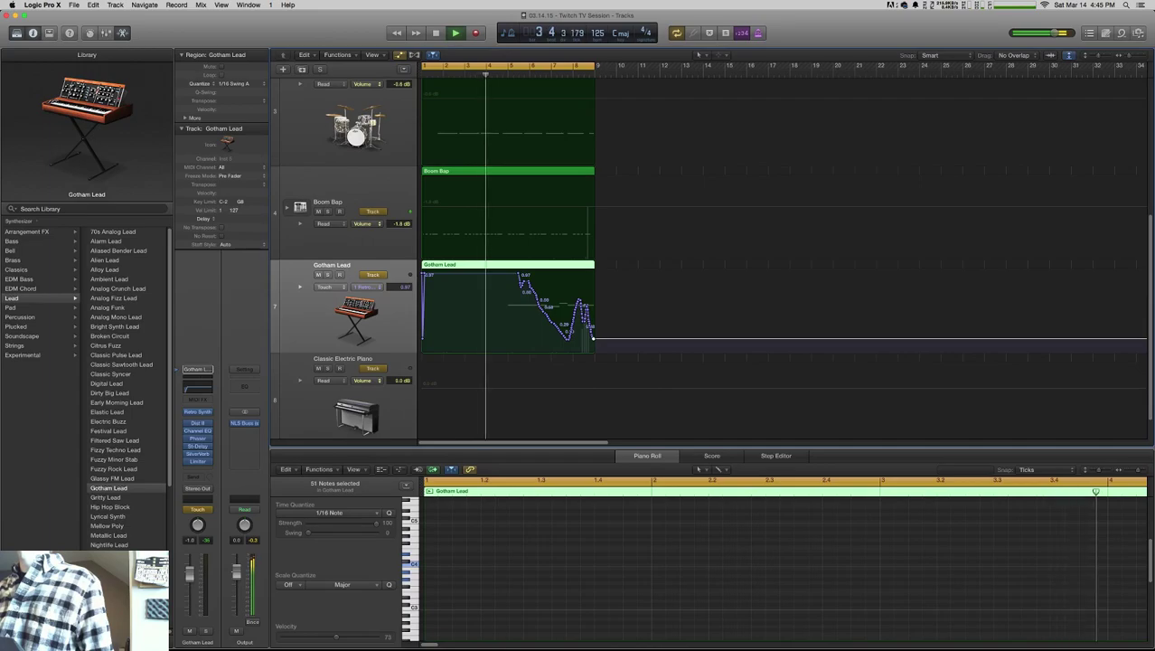
pyautogui.press('super+Left')
pyautogui.press('super+Right')
pyautogui.press('super+Right')
pyautogui.press('super+Right')
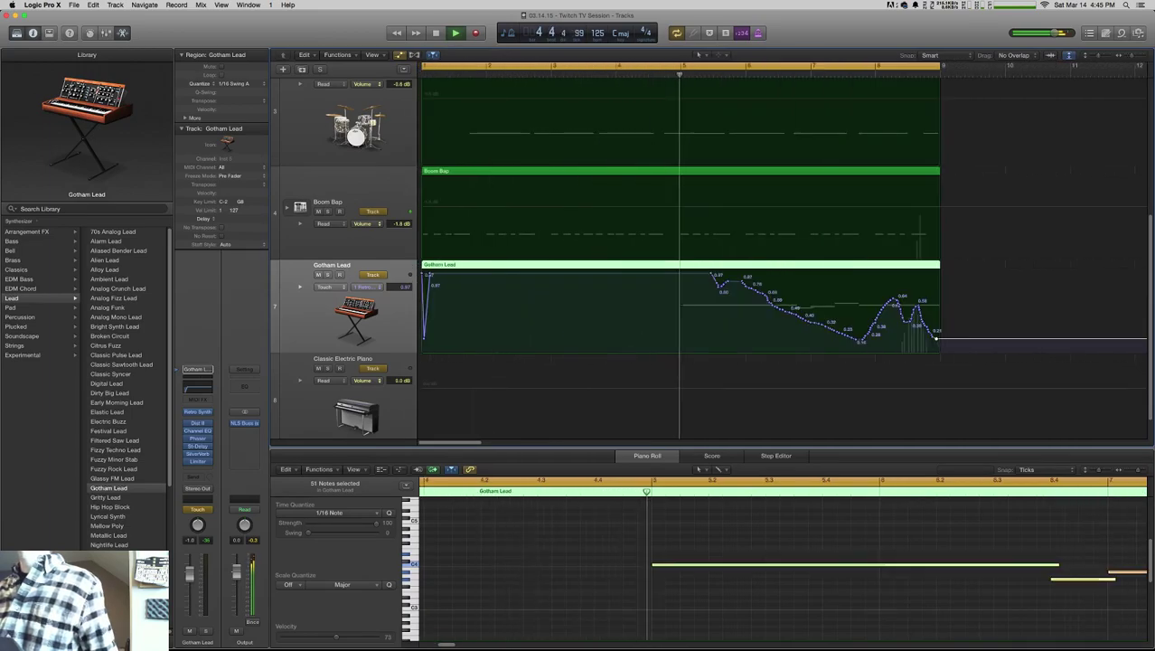
pyautogui.press('super+Right')
pyautogui.press('super+Right')
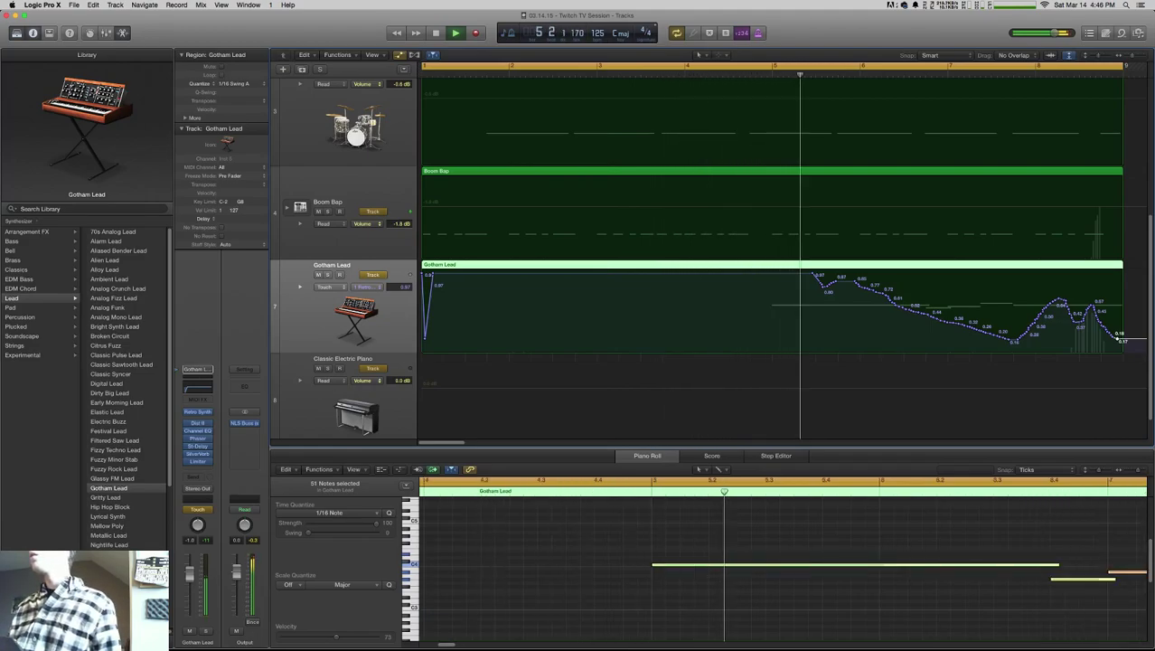
pyautogui.rightClick(820, 284)
pyautogui.press('Escape')
pyautogui.click(699, 55)
pyautogui.click(730, 79)
pyautogui.moveTo(812, 275)
pyautogui.mouseDown()
pyautogui.moveTo(992, 312)
pyautogui.moveTo(1090, 304)
pyautogui.moveTo(1122, 328)
pyautogui.mouseUp()
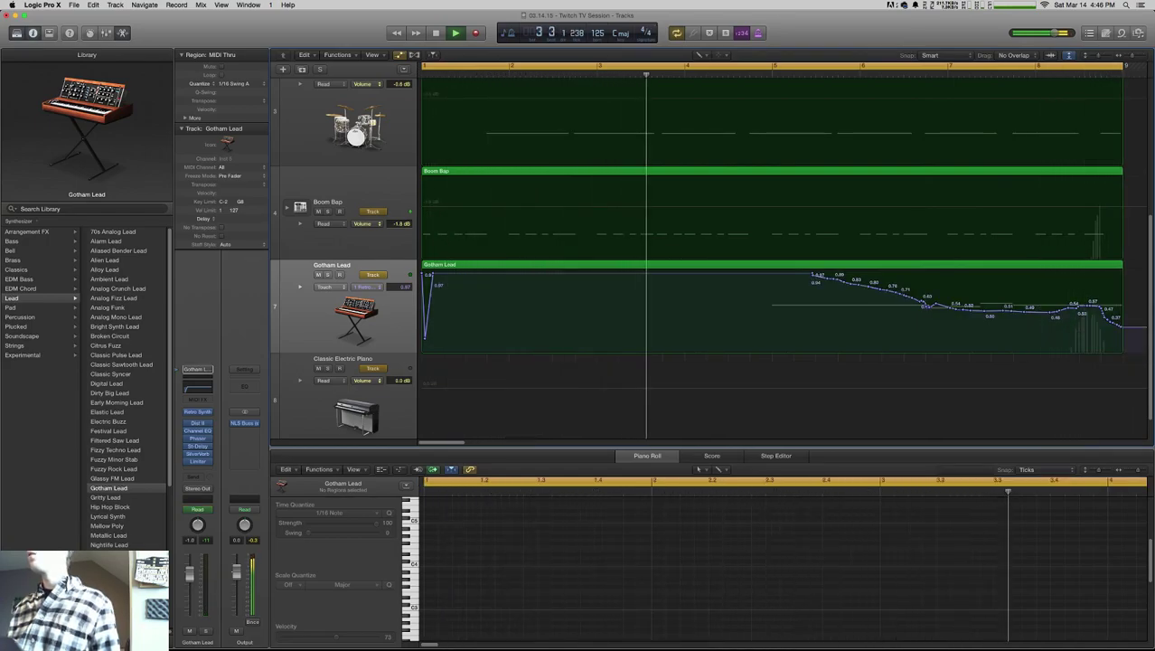
pyautogui.moveTo(426, 272); pyautogui.dragTo(449, 274)
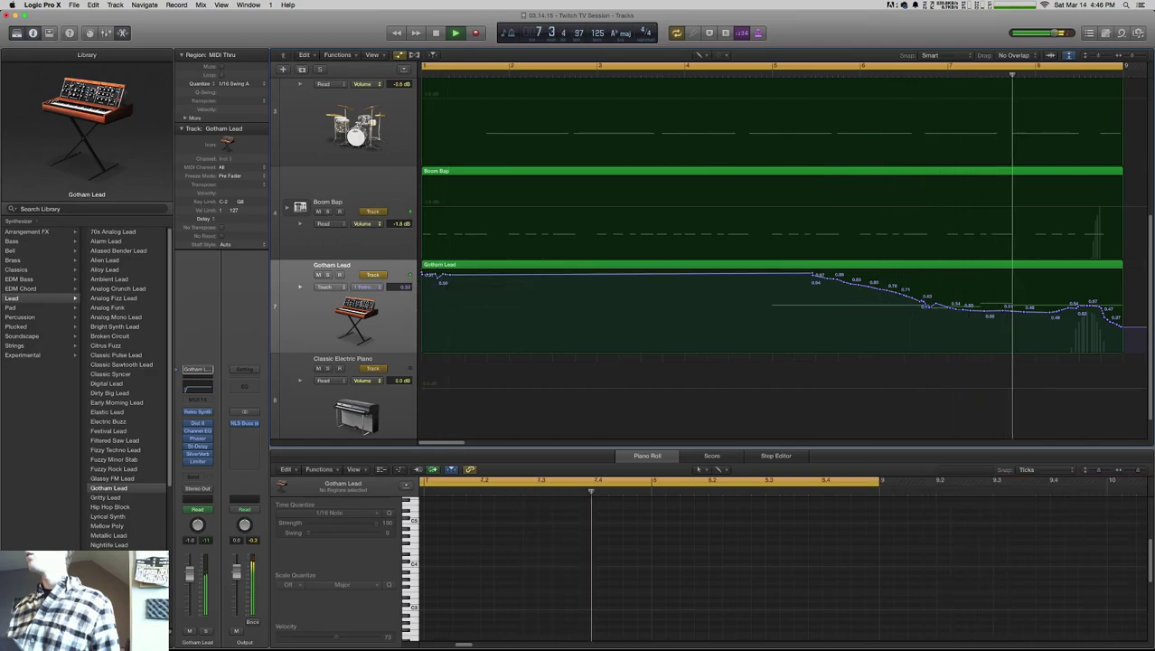
# - Smooth the Gotham Lead's oscillator mix curve between bars 6 and 9, levelling it near 0.75 before the final descent, and hide the automation
pyautogui.moveTo(910, 297)
pyautogui.mouseDown()
pyautogui.moveTo(1029, 314)
pyautogui.moveTo(900, 300)
pyautogui.moveTo(1037, 306)
pyautogui.moveTo(930, 292)
pyautogui.moveTo(970, 293)
pyautogui.moveTo(1125, 320)
pyautogui.mouseUp()
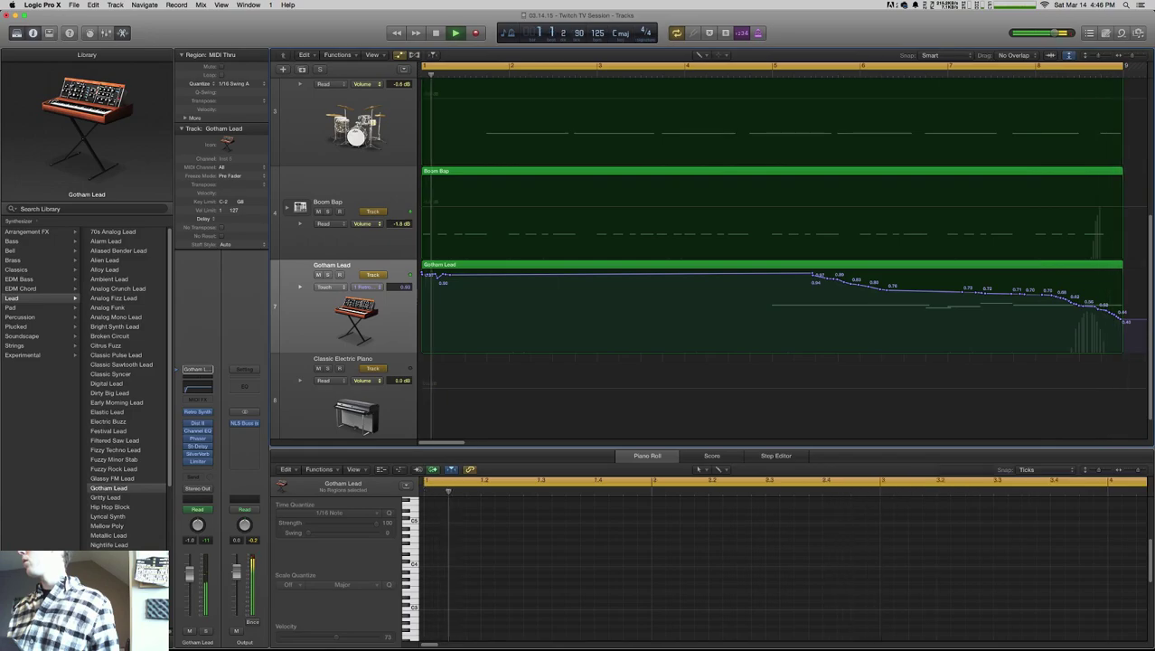
pyautogui.moveTo(1079, 306); pyautogui.dragTo(1121, 318)
pyautogui.moveTo(963, 293)
pyautogui.mouseDown()
pyautogui.moveTo(1053, 293)
pyautogui.moveTo(1120, 319)
pyautogui.moveTo(925, 291)
pyautogui.moveTo(974, 298)
pyautogui.mouseUp()
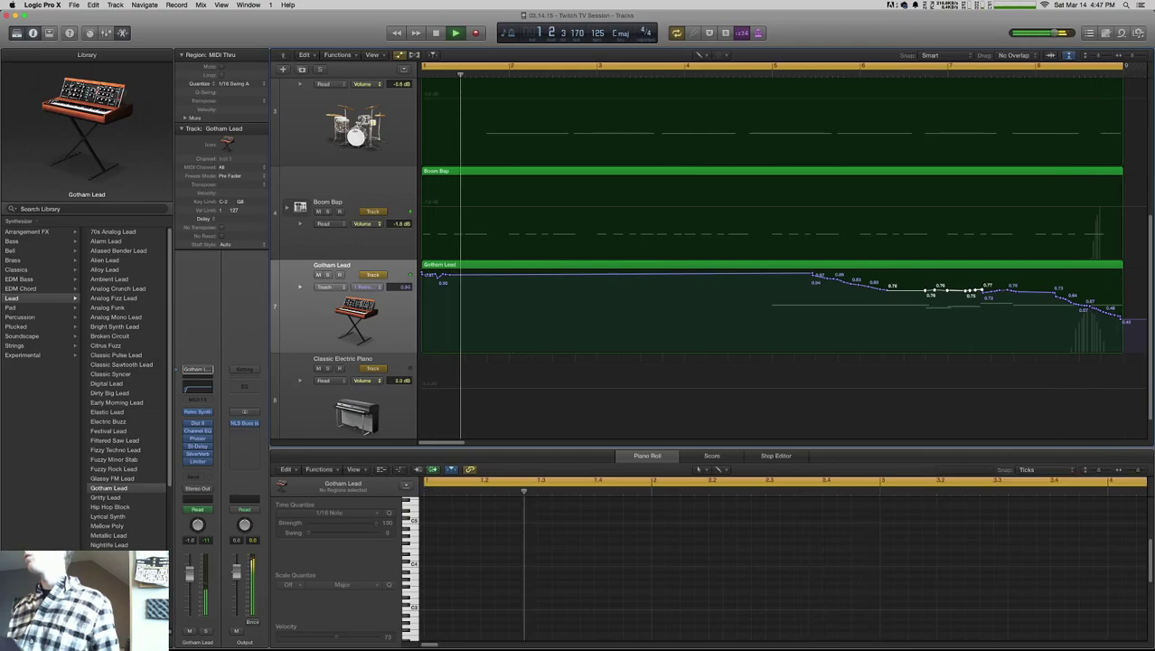
pyautogui.press('a')
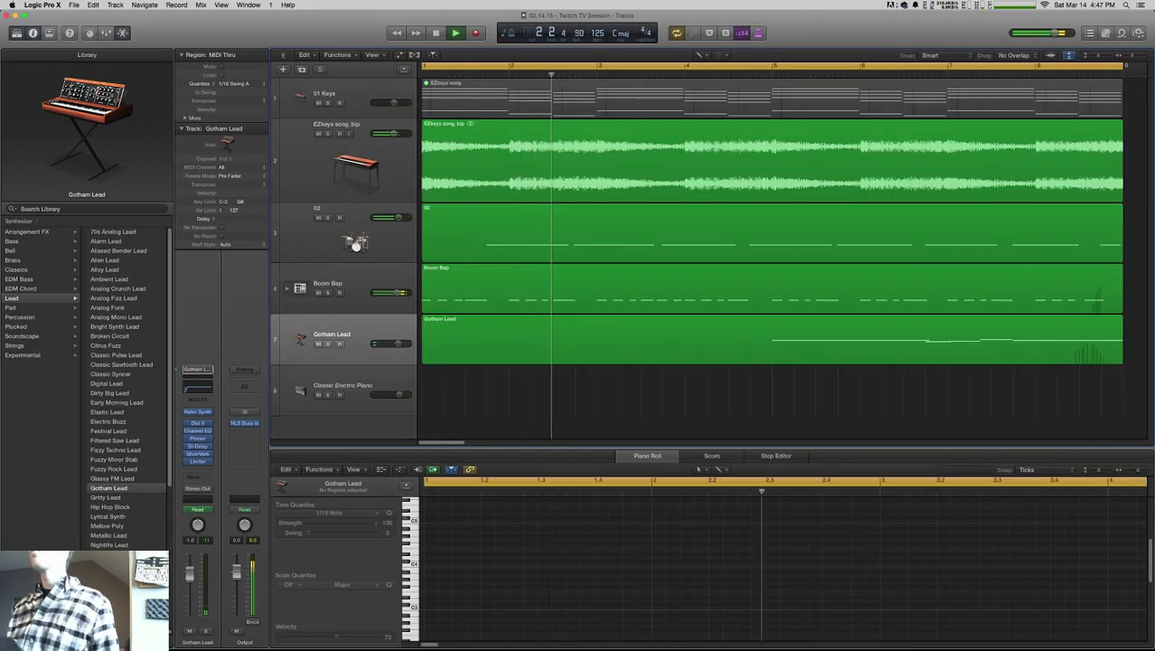
pyautogui.click(434, 391)
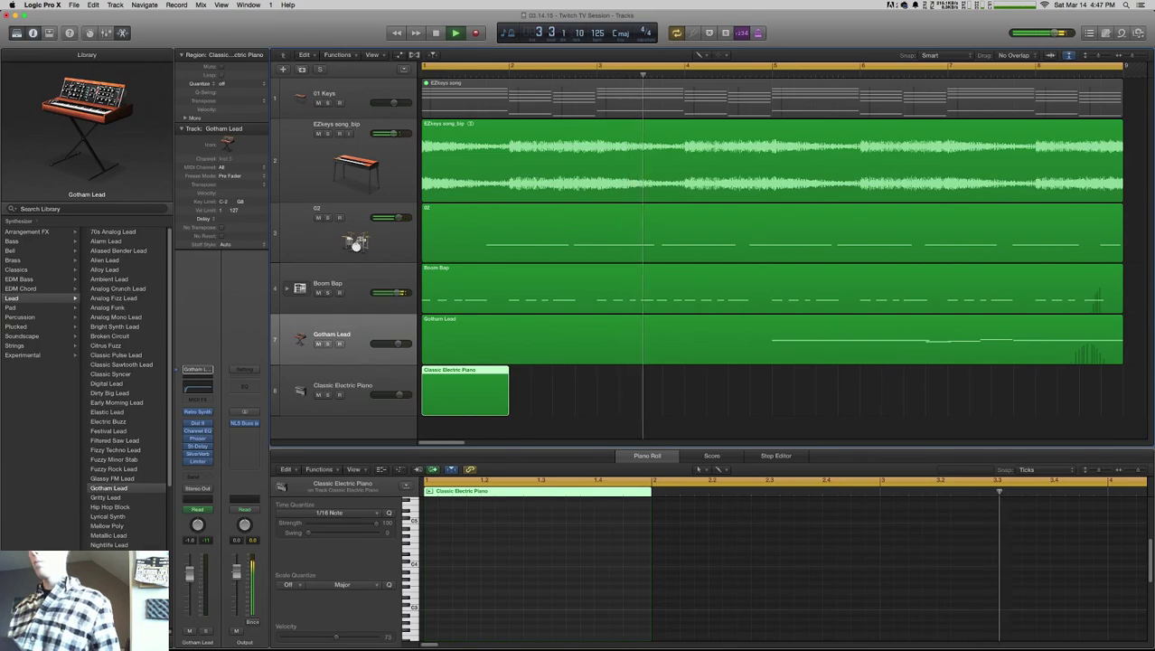
pyautogui.press('Delete')
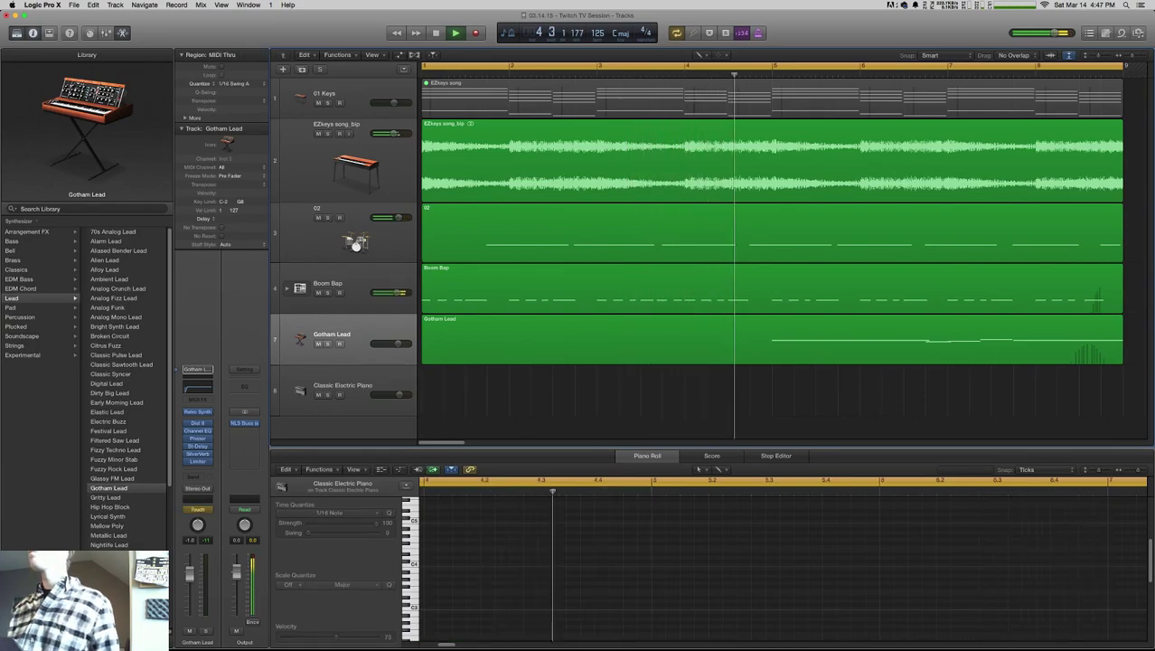
pyautogui.press('t')
pyautogui.press('t')
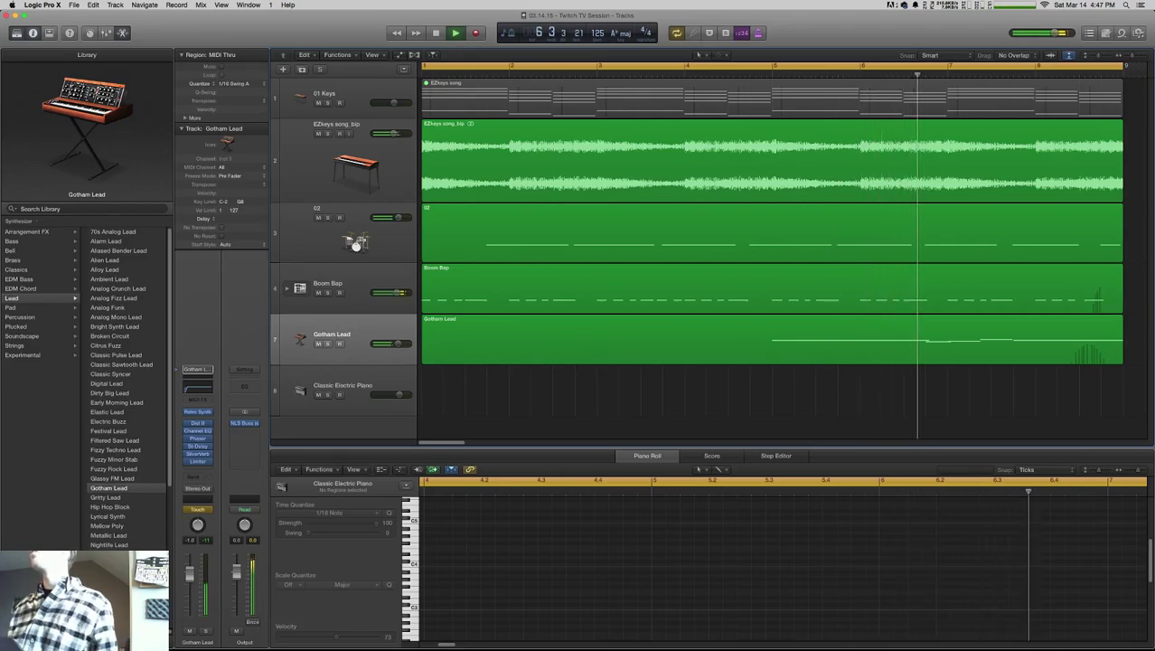
pyautogui.scroll(-5, 772, 253)
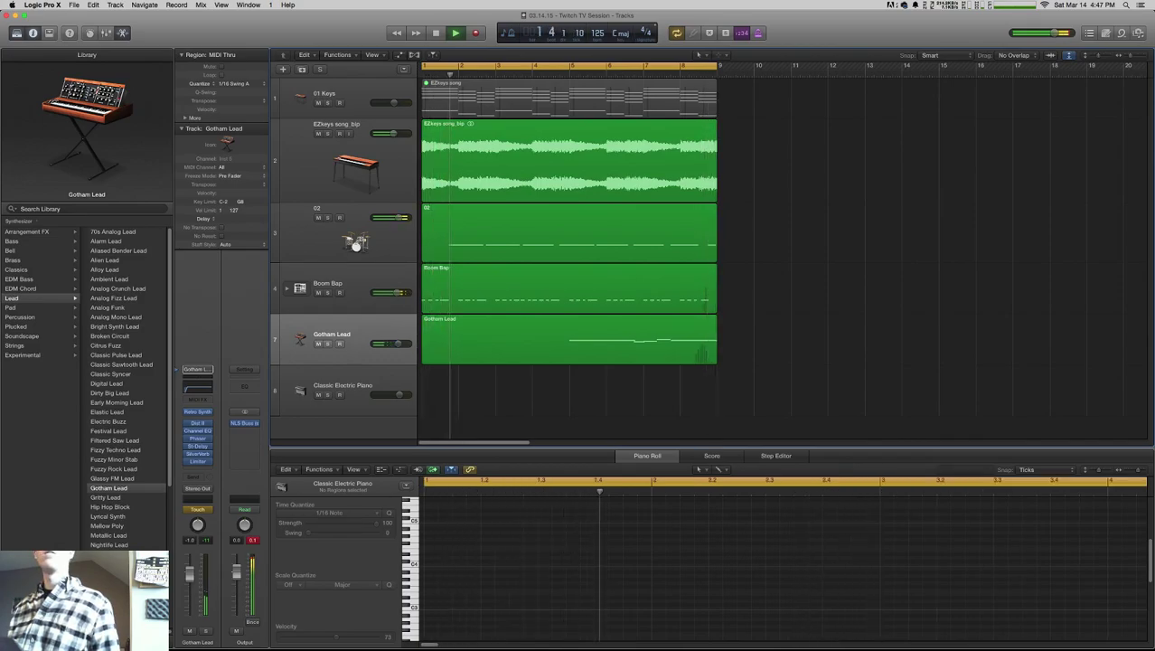
pyautogui.press('super+Tab')
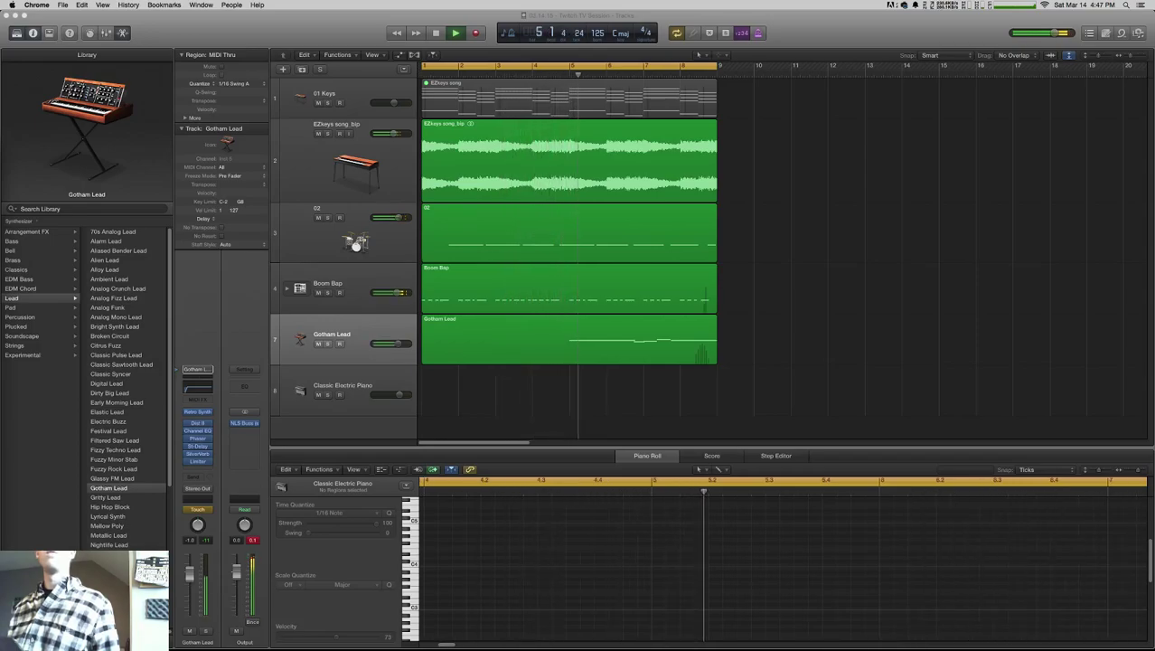
pyautogui.press('super+Tab')
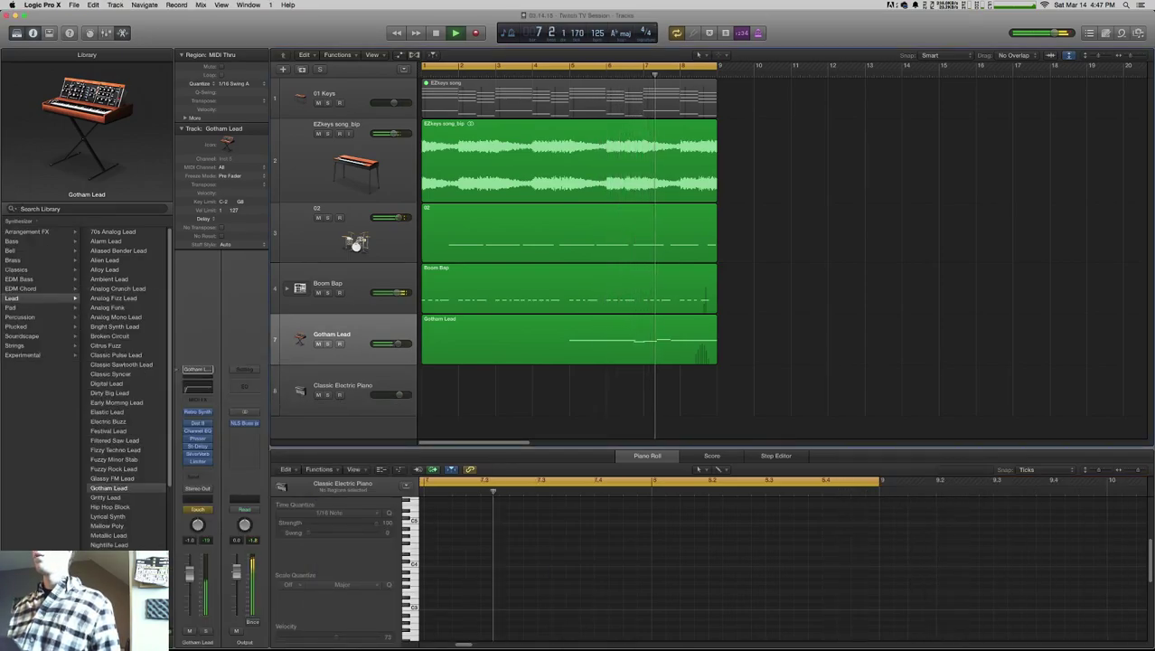
# - Change the Classic Electric Piano track's patch to 8 Choir & Flute from the Vintage Mellotron category
pyautogui.press('Down')
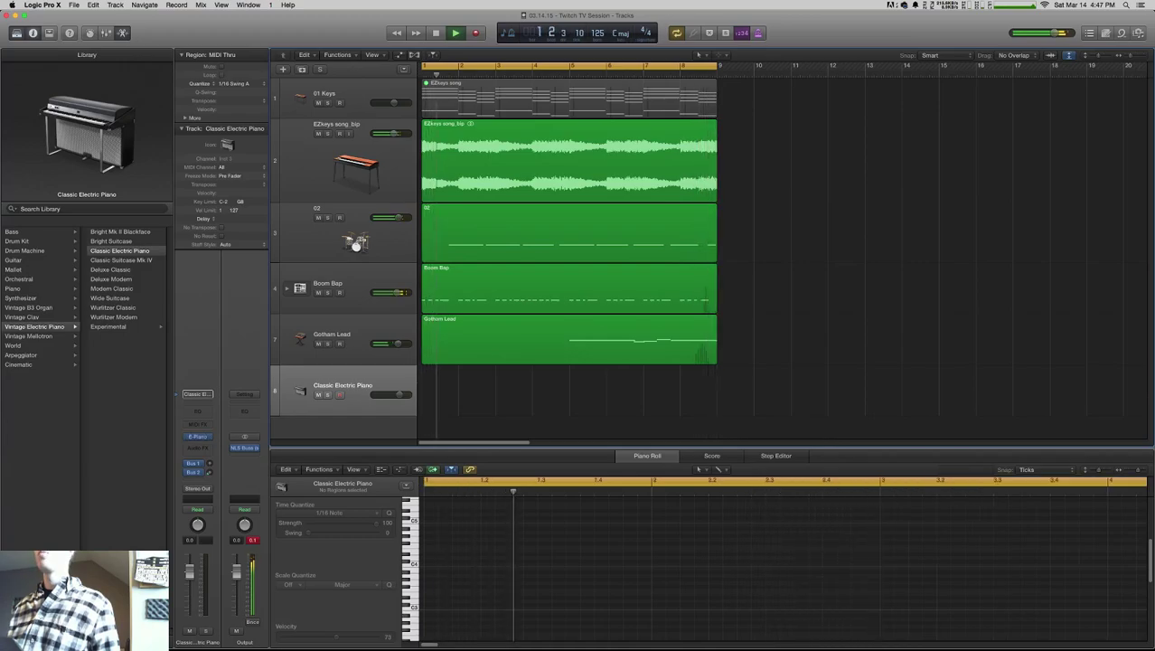
pyautogui.click(36, 278)
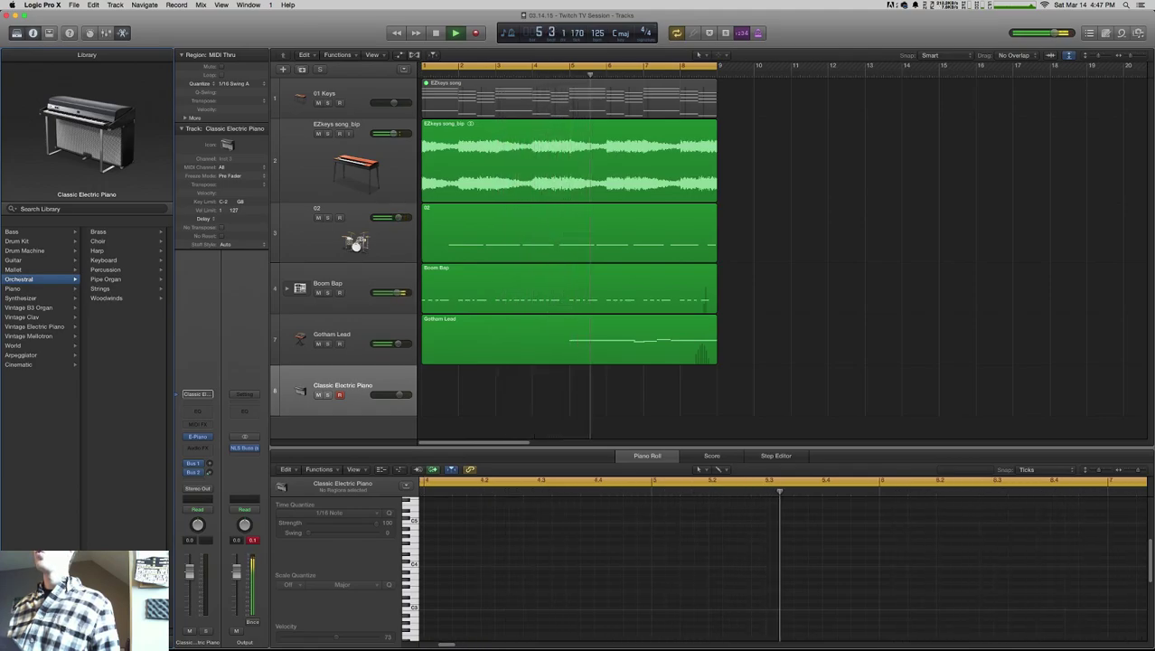
pyautogui.press('Right')
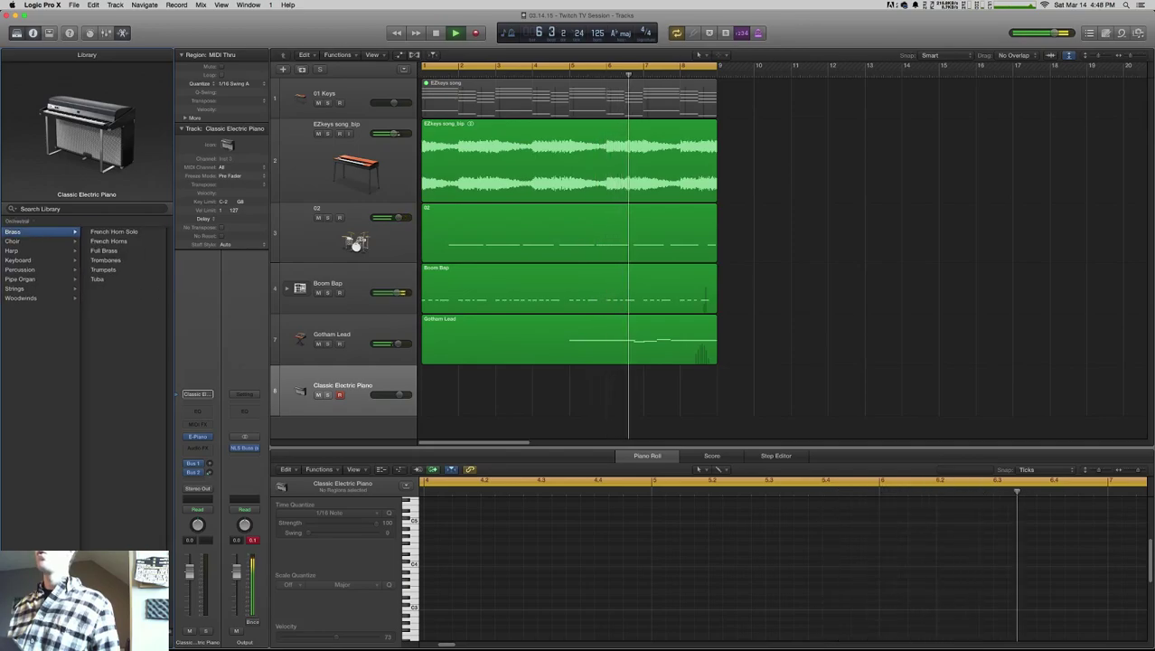
pyautogui.press('Left')
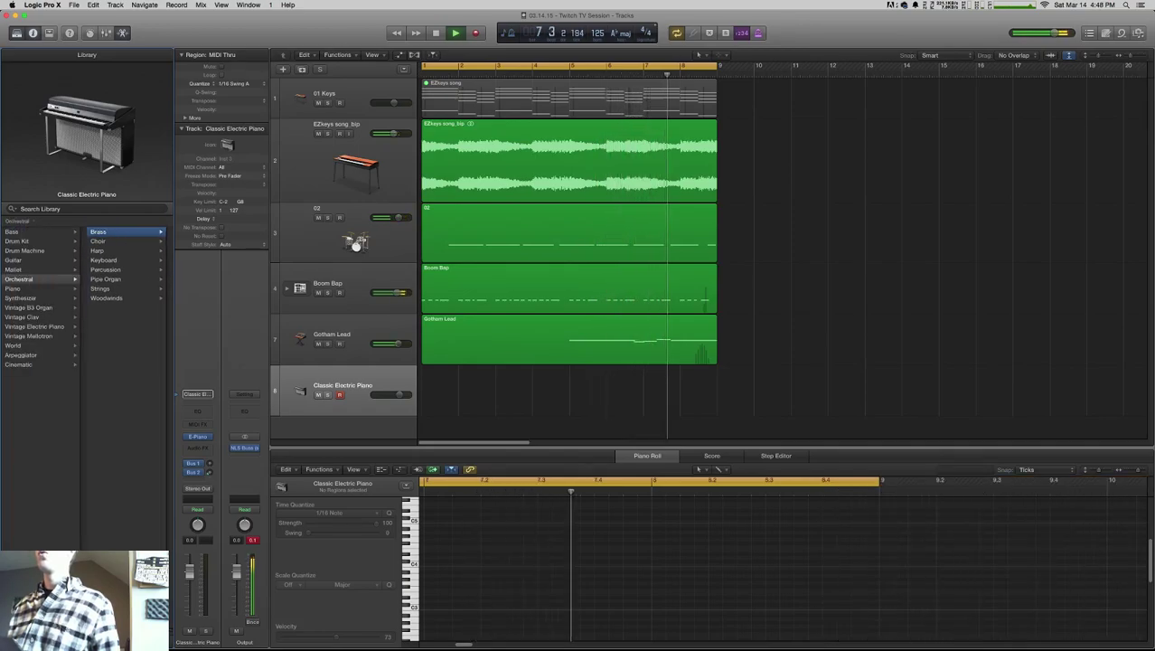
pyautogui.click(36, 335)
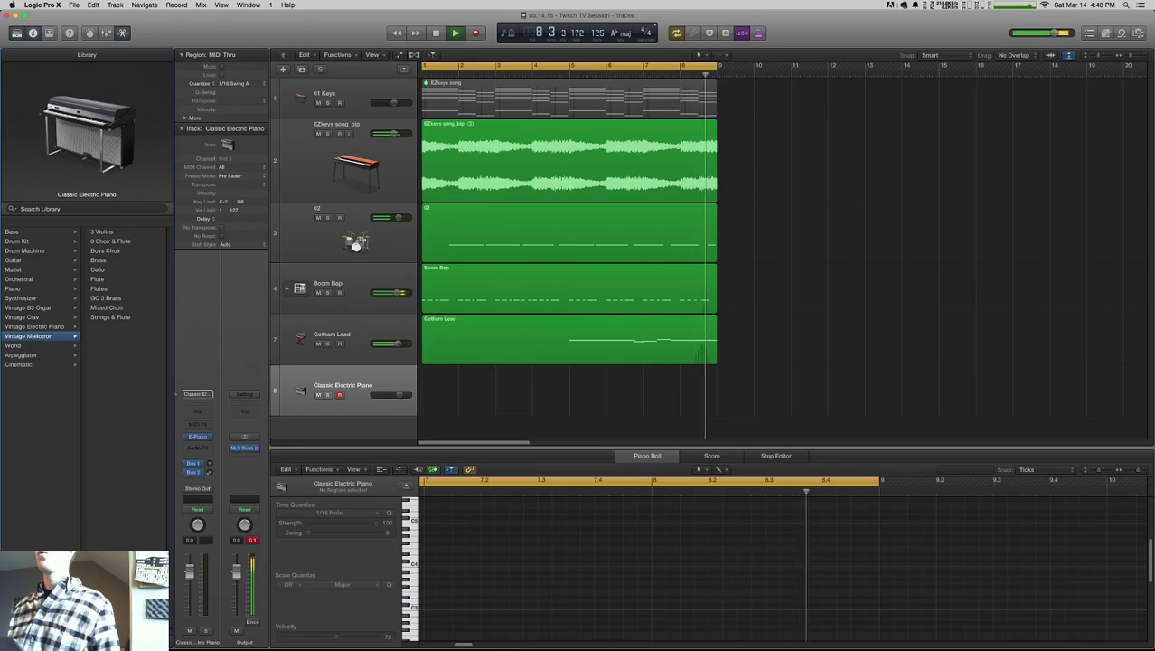
pyautogui.click(110, 240)
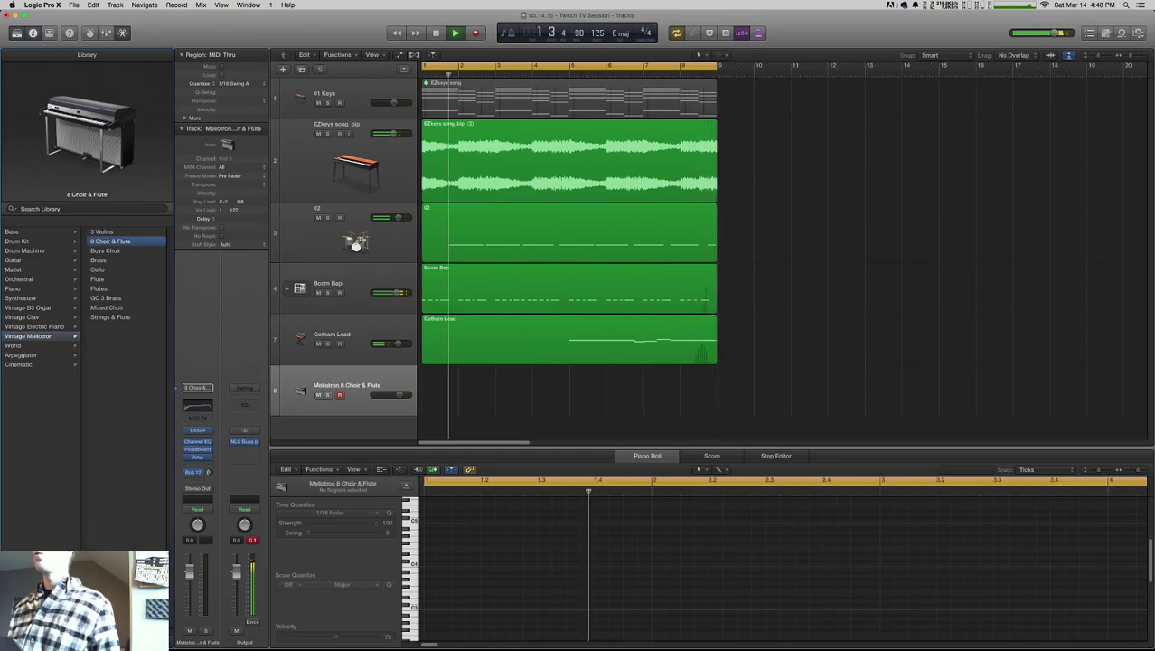
# - Redraw the Gotham Lead's oscillator mix automation over bars 7 to 9 with the Pencil tool as a gentler descent, and hide the automation again
pyautogui.click(357, 339)
pyautogui.press('a')
pyautogui.scroll(-5, 570, 257)
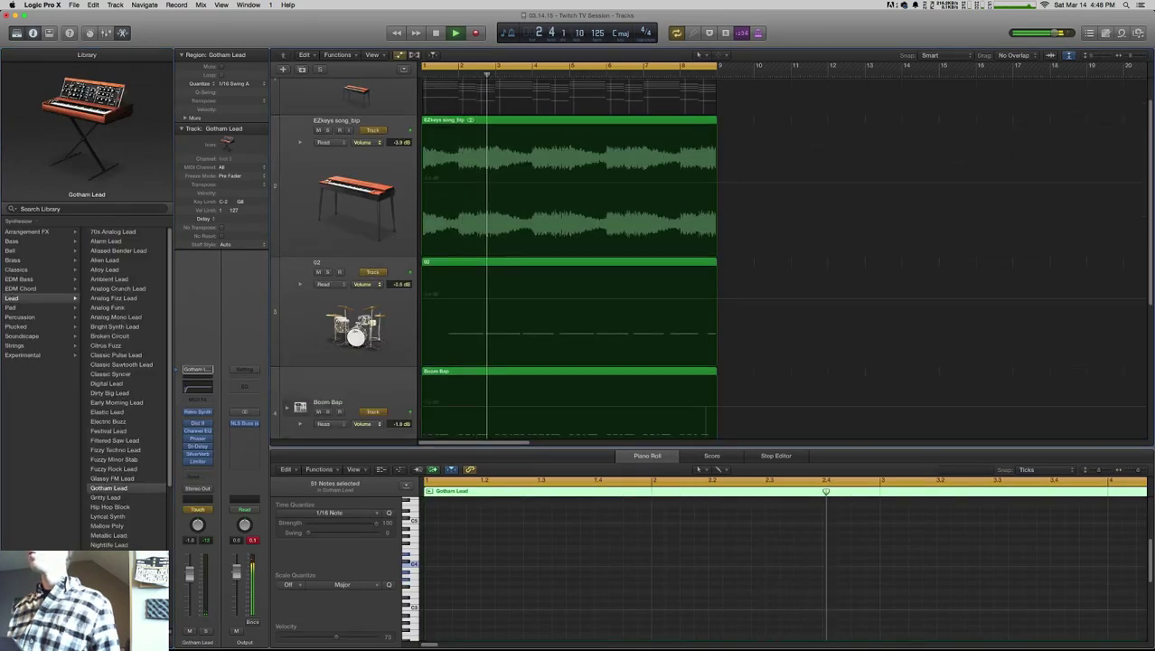
pyautogui.scroll(-2, 569, 253)
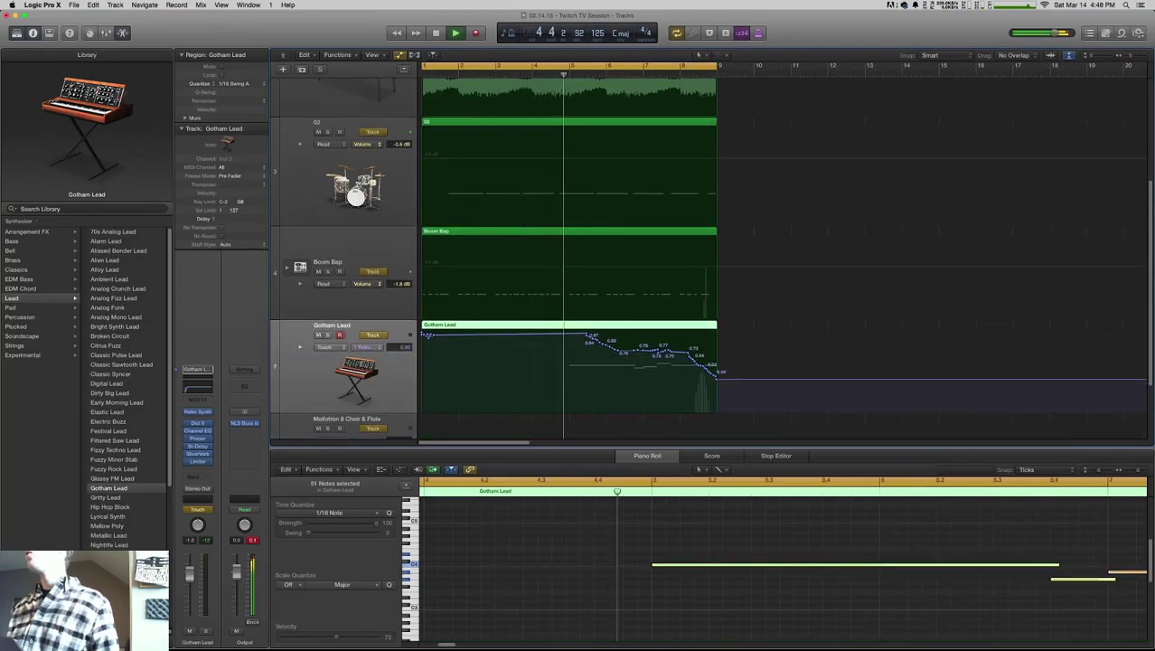
pyautogui.click(698, 55)
pyautogui.click(730, 79)
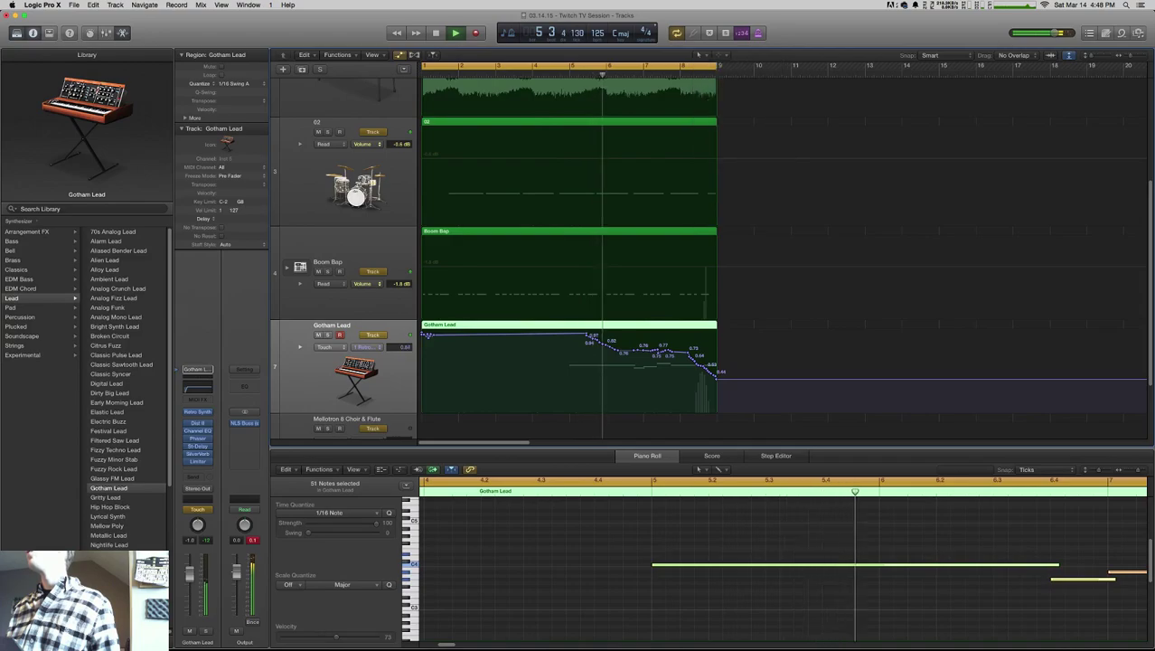
pyautogui.moveTo(689, 355); pyautogui.dragTo(719, 365)
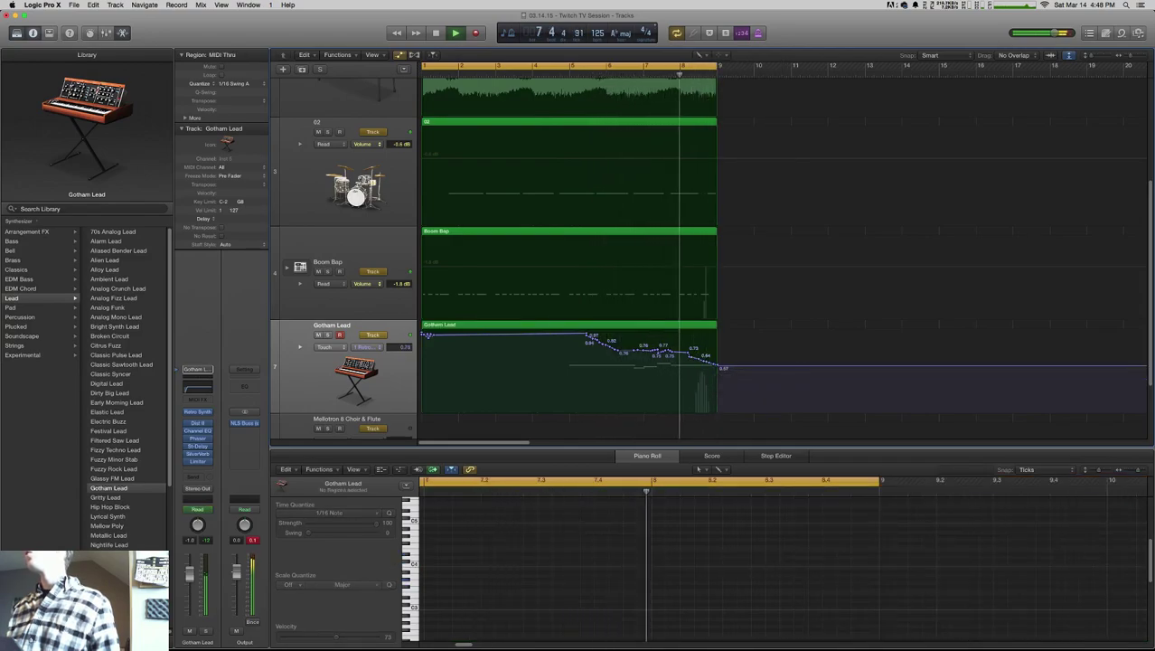
pyautogui.moveTo(692, 358); pyautogui.dragTo(719, 358)
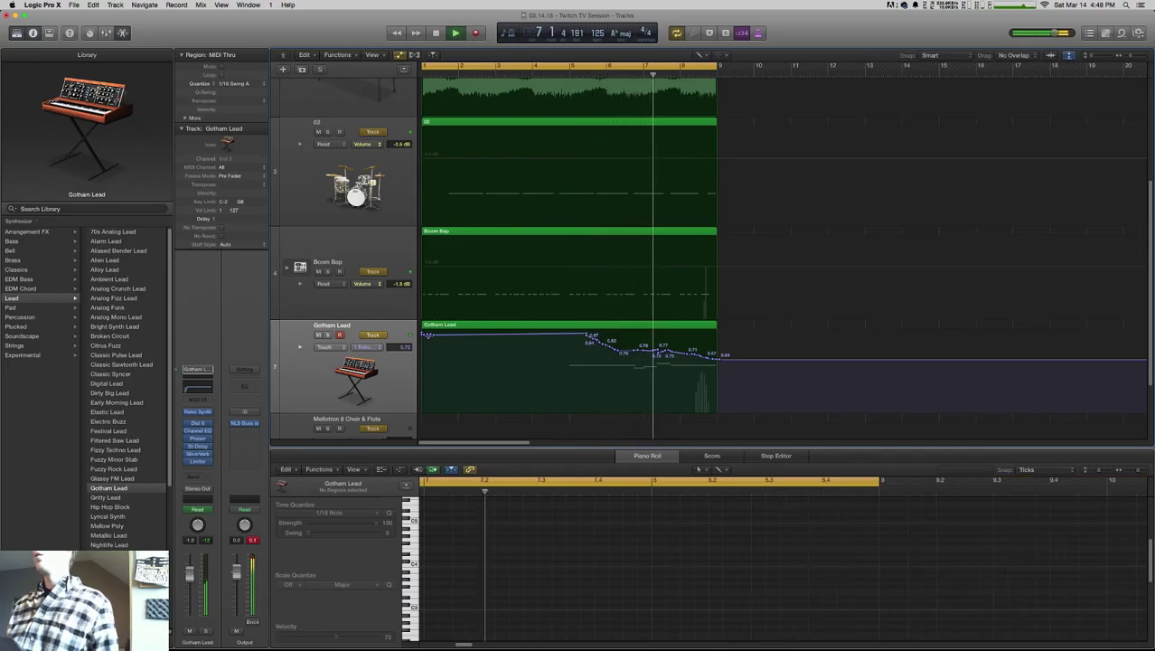
pyautogui.moveTo(656, 351)
pyautogui.mouseDown()
pyautogui.moveTo(667, 351)
pyautogui.moveTo(643, 350)
pyautogui.moveTo(714, 359)
pyautogui.mouseUp()
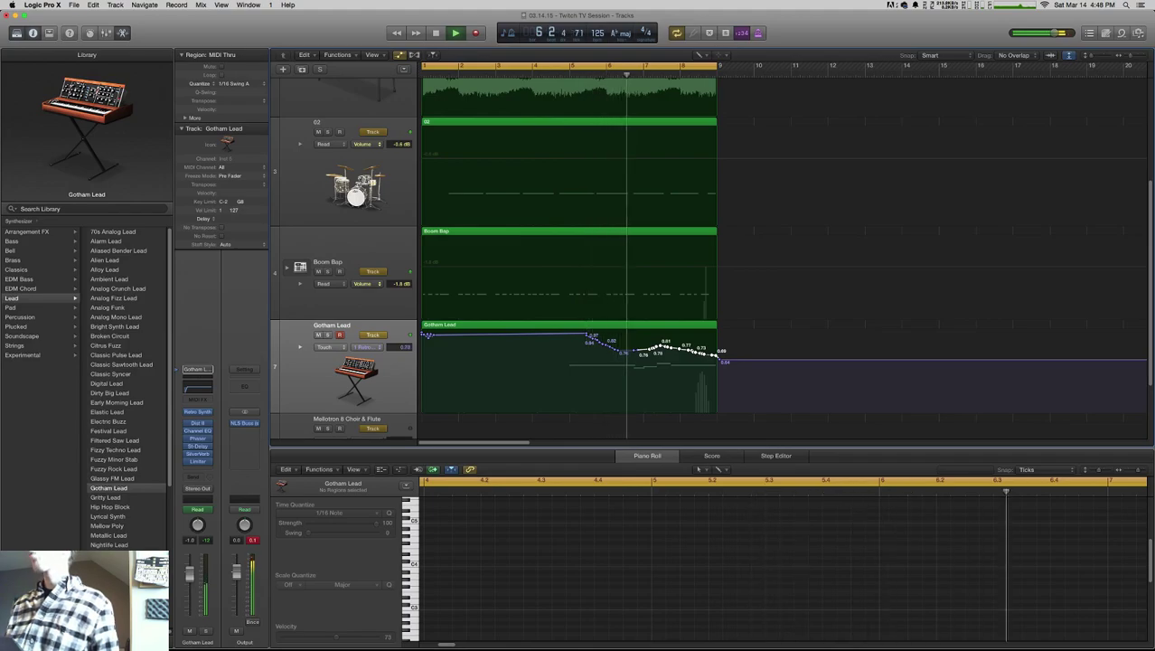
pyautogui.press('a')
pyautogui.click(587, 390)
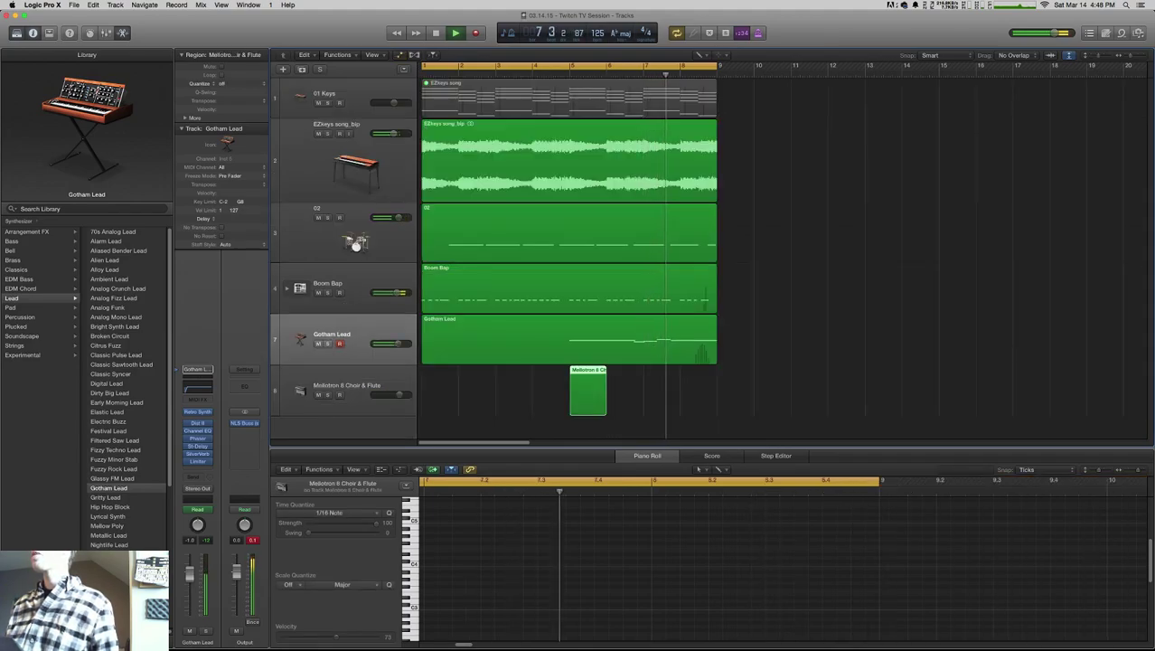
pyautogui.press('t')
pyautogui.press('t')
pyautogui.press('BackSpace')
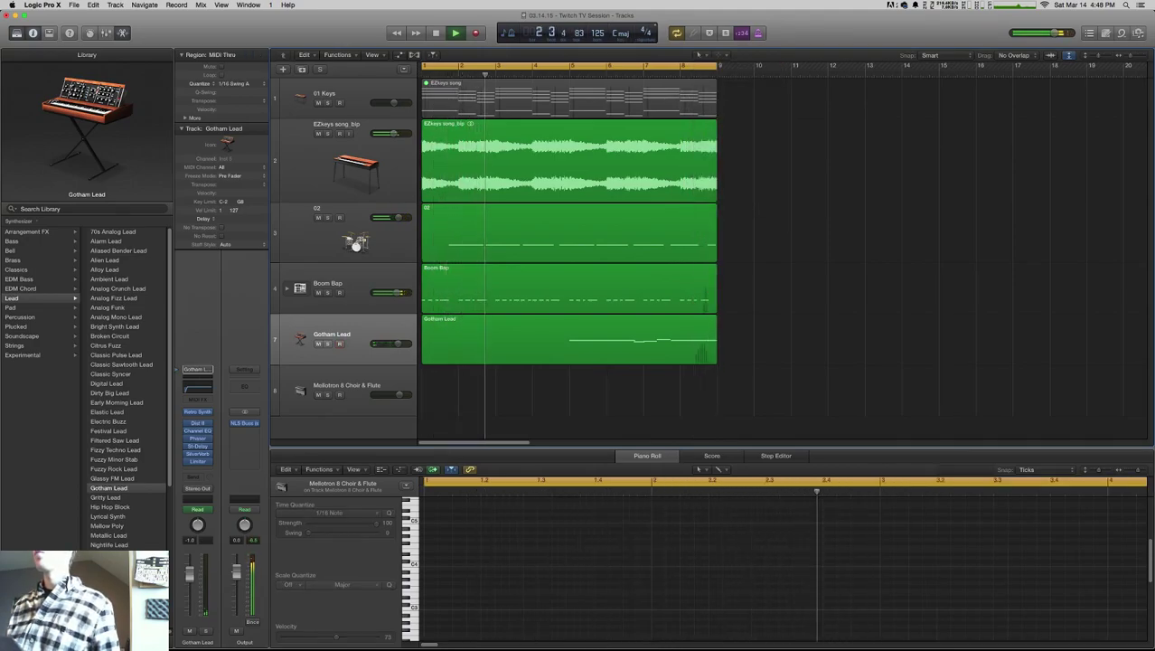
# - Load the Strings & Flute patch on the Mellotron track and show its Smart Controls
pyautogui.click(353, 391)
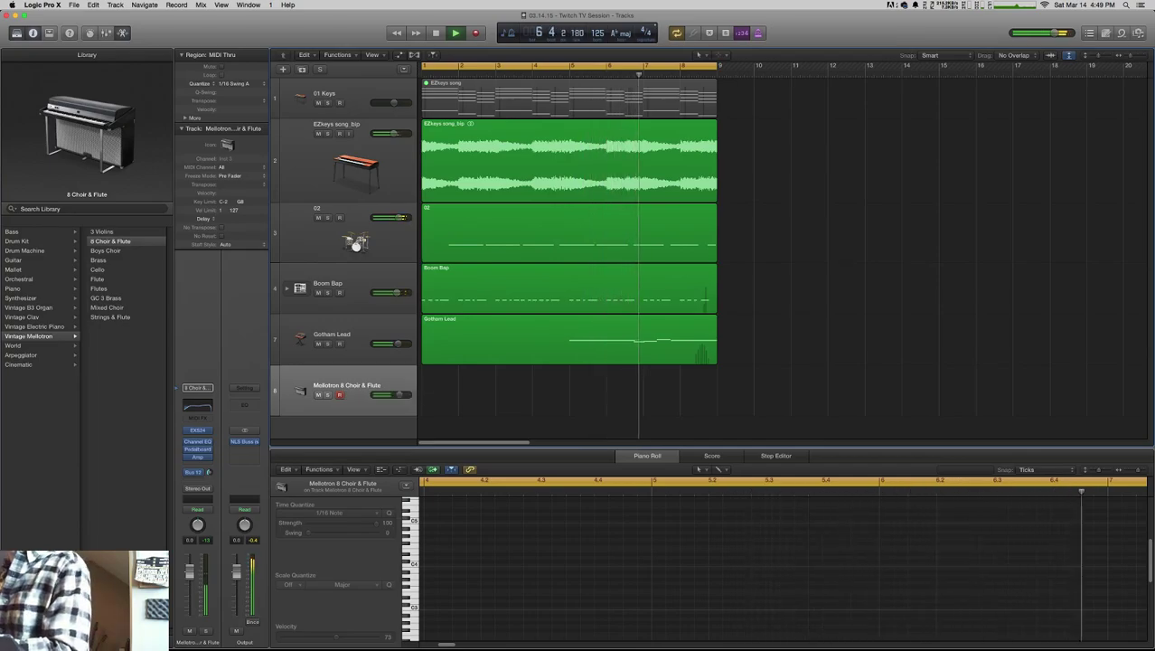
pyautogui.click(110, 316)
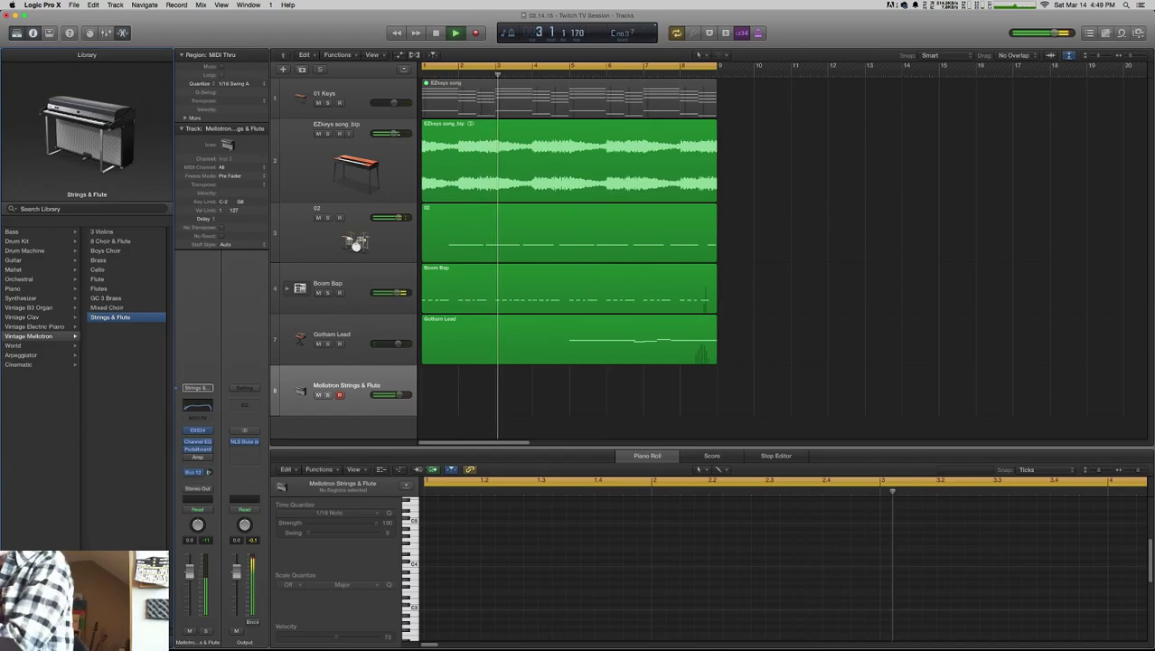
pyautogui.press('b')
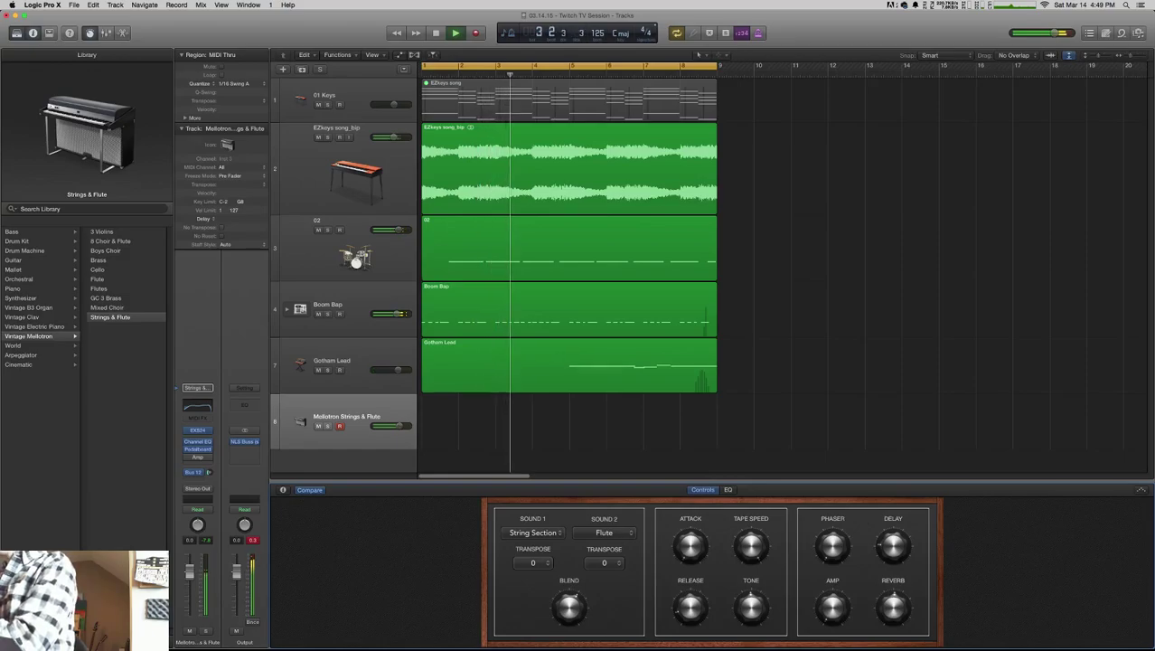
# - Audition the Mellotron patches from Mixed Choir to Flutes and try adjusting the Tape Speed on Flutes
pyautogui.press('Up')
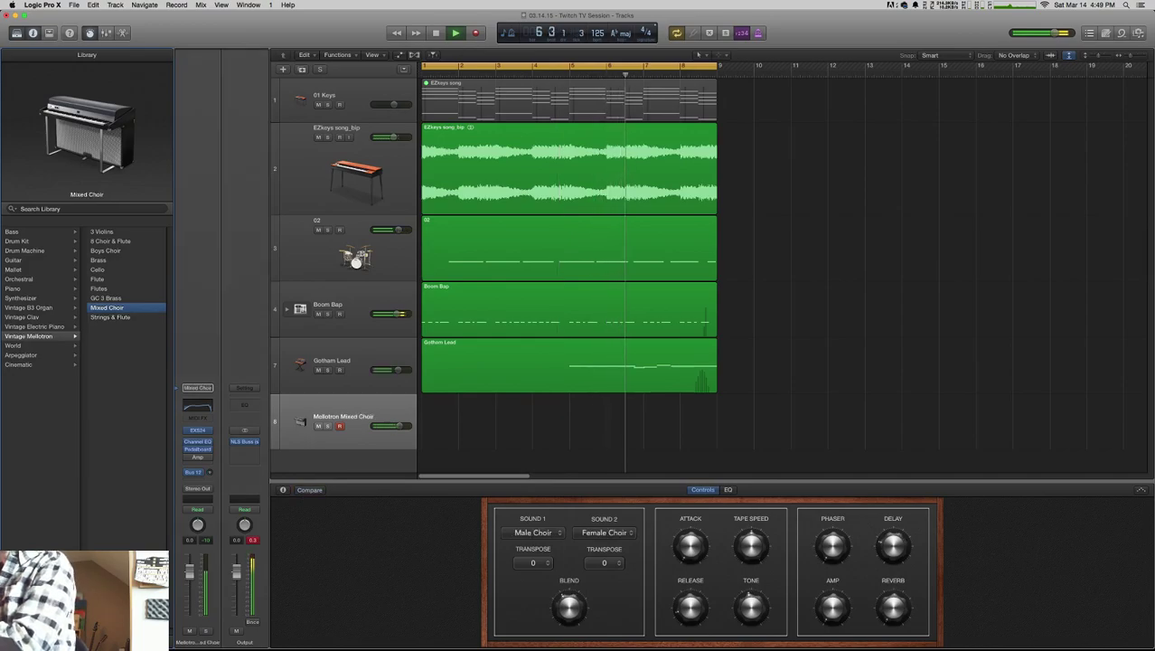
pyautogui.press('Up')
pyautogui.press('Up')
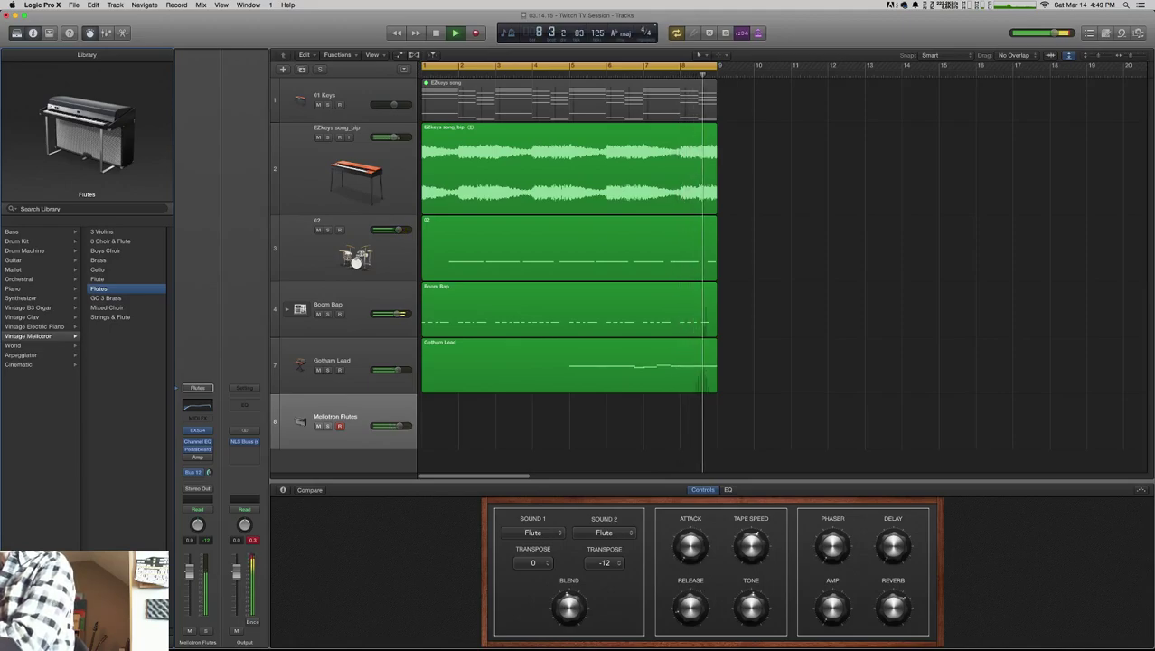
pyautogui.moveTo(755, 533); pyautogui.dragTo(755, 523)
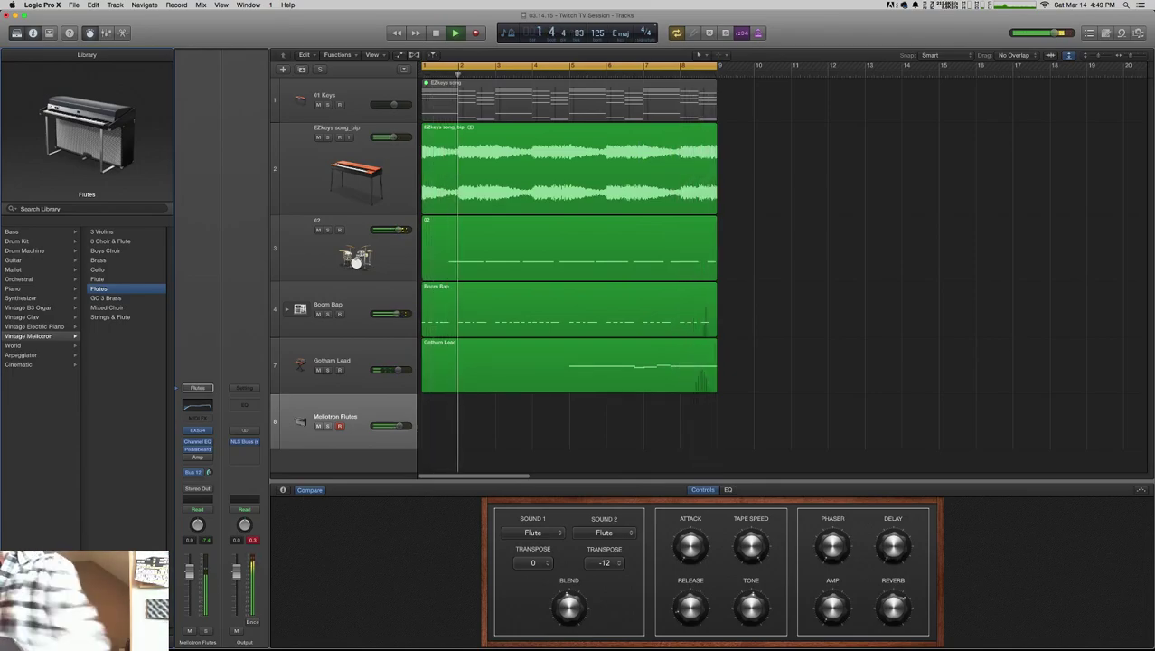
# - Copy the Gotham Lead region onto the Mellotron Flutes track and switch that track's patch to Strings & Flute
pyautogui.moveTo(567, 360); pyautogui.dragTo(568, 418)
pyautogui.click(759, 424)
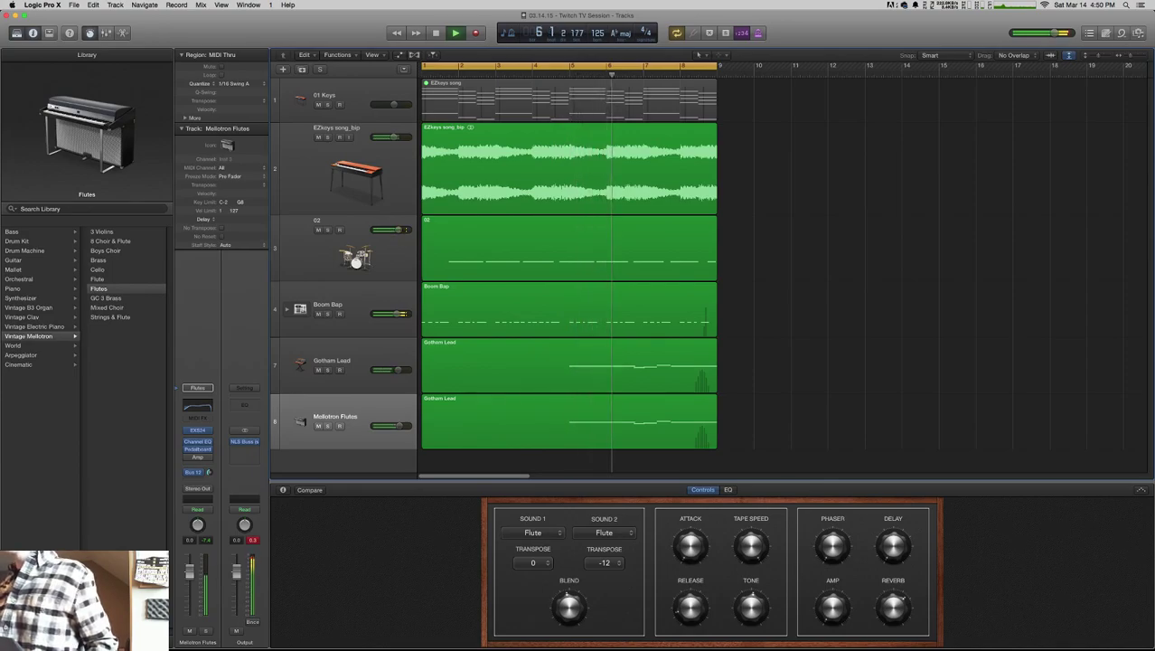
pyautogui.moveTo(751, 546); pyautogui.dragTo(751, 529)
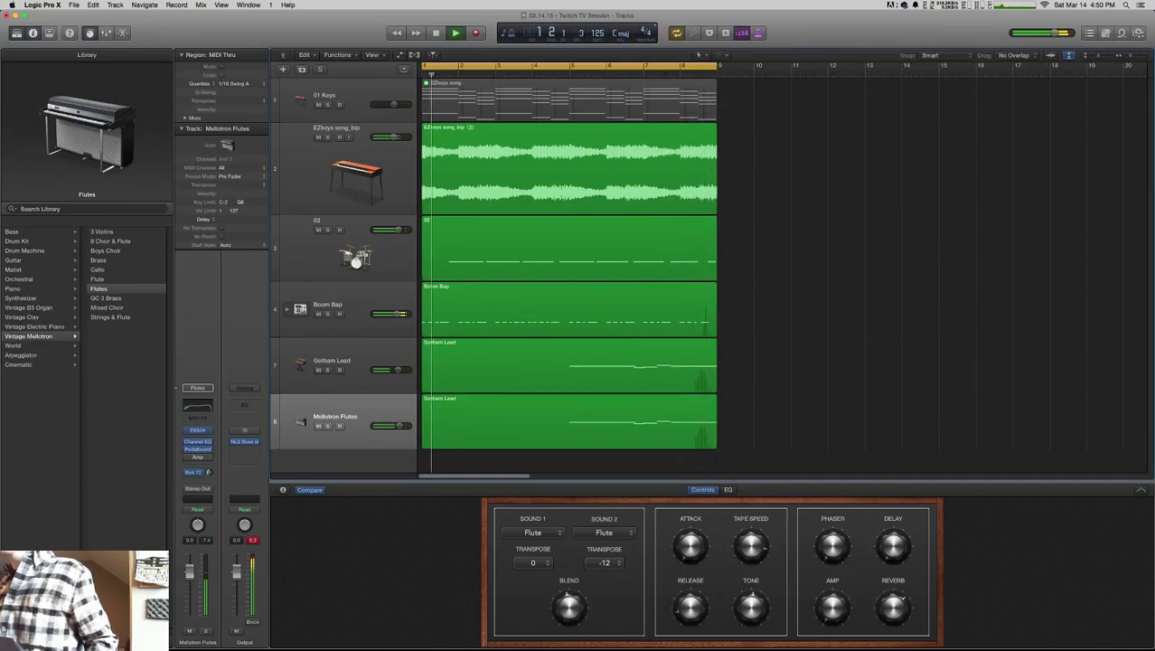
pyautogui.click(110, 316)
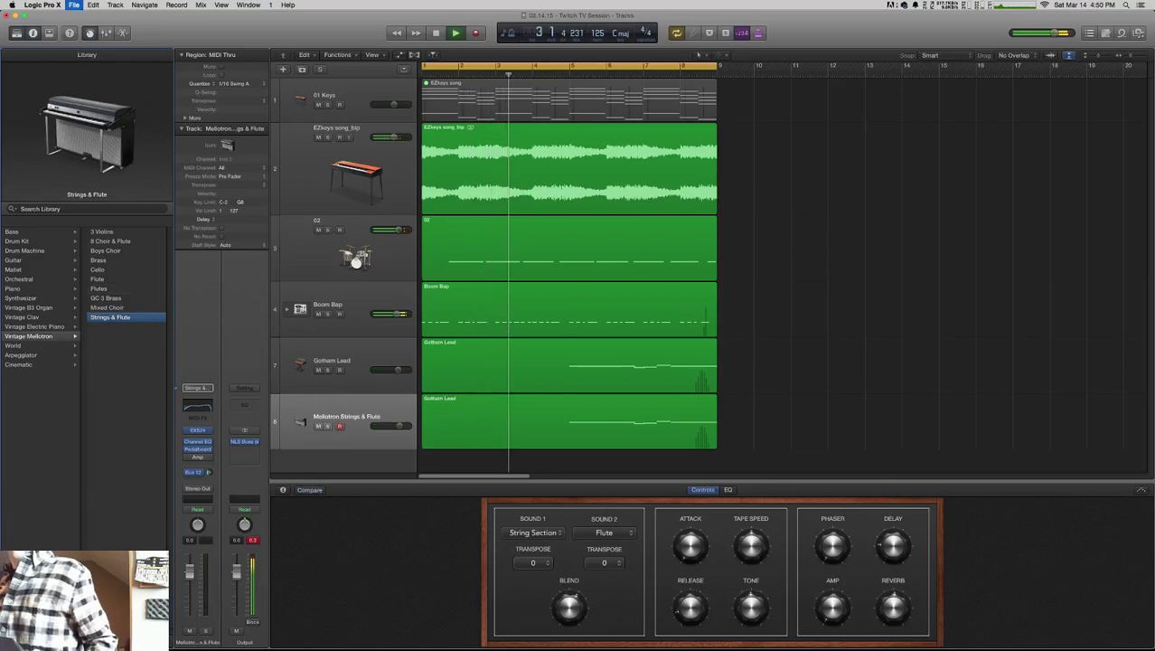
# - Marquee-select the empty bars 1 to 5 of the copied region on the Mellotron Strings & Flute track
pyautogui.click(569, 421)
pyautogui.moveTo(570, 424); pyautogui.dragTo(418, 438)
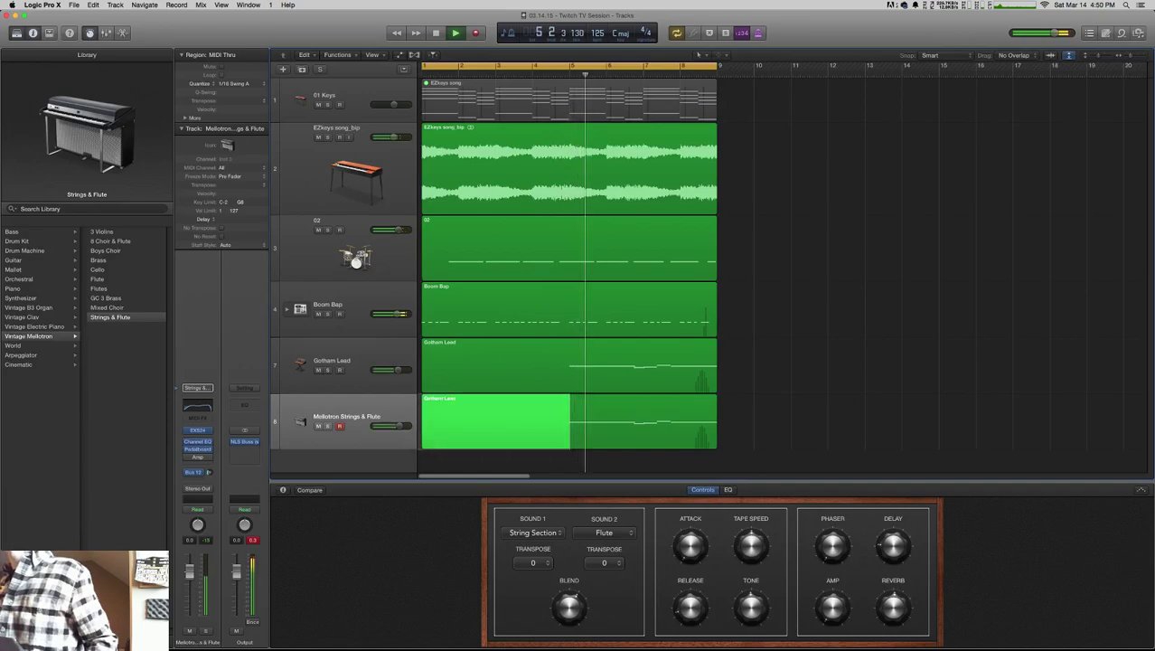
# - Replace the first half of the Mellotron Strings & Flute track with a copy of its bar 5 region and lower the track's volume
pyautogui.press('BackSpace')
pyautogui.moveTo(587, 423); pyautogui.dragTo(443, 435)
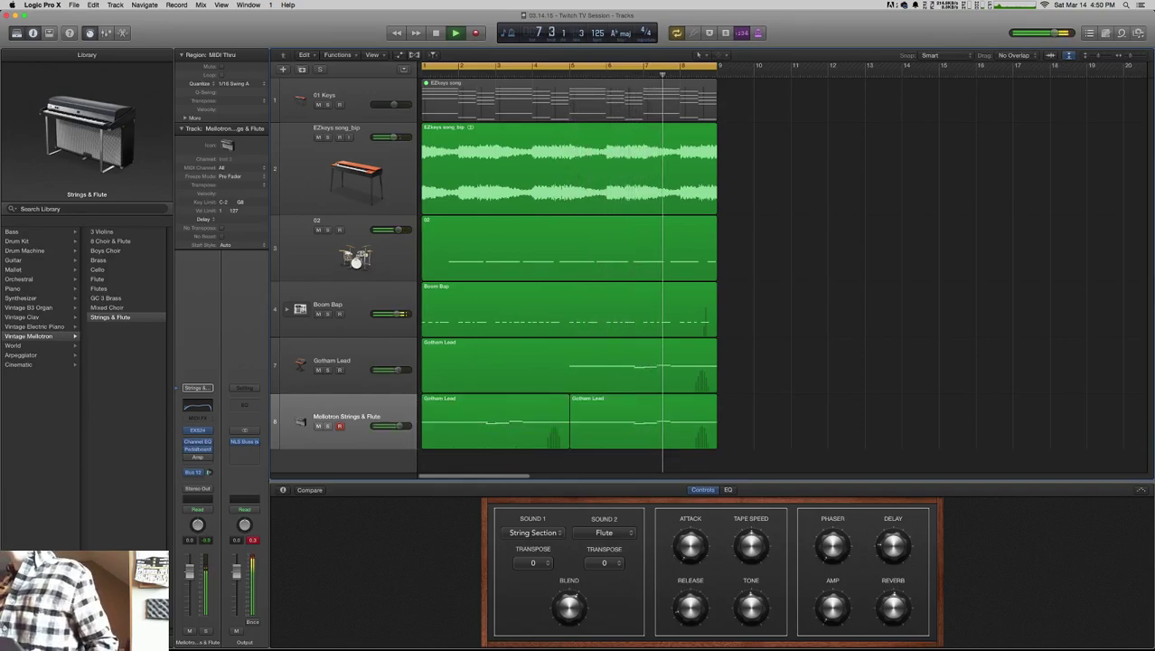
pyautogui.moveTo(400, 425); pyautogui.dragTo(384, 426)
pyautogui.press('space')
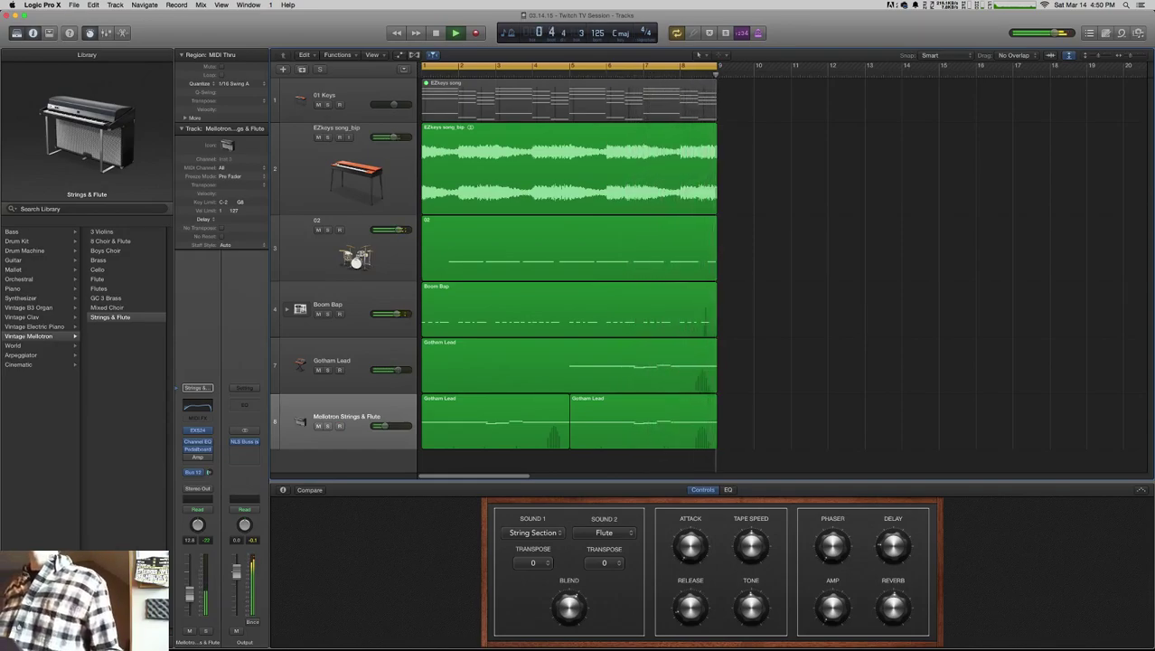
# - Add one software instrument track with the Motown Revisited kit directly below drum track 02
pyautogui.click(348, 248)
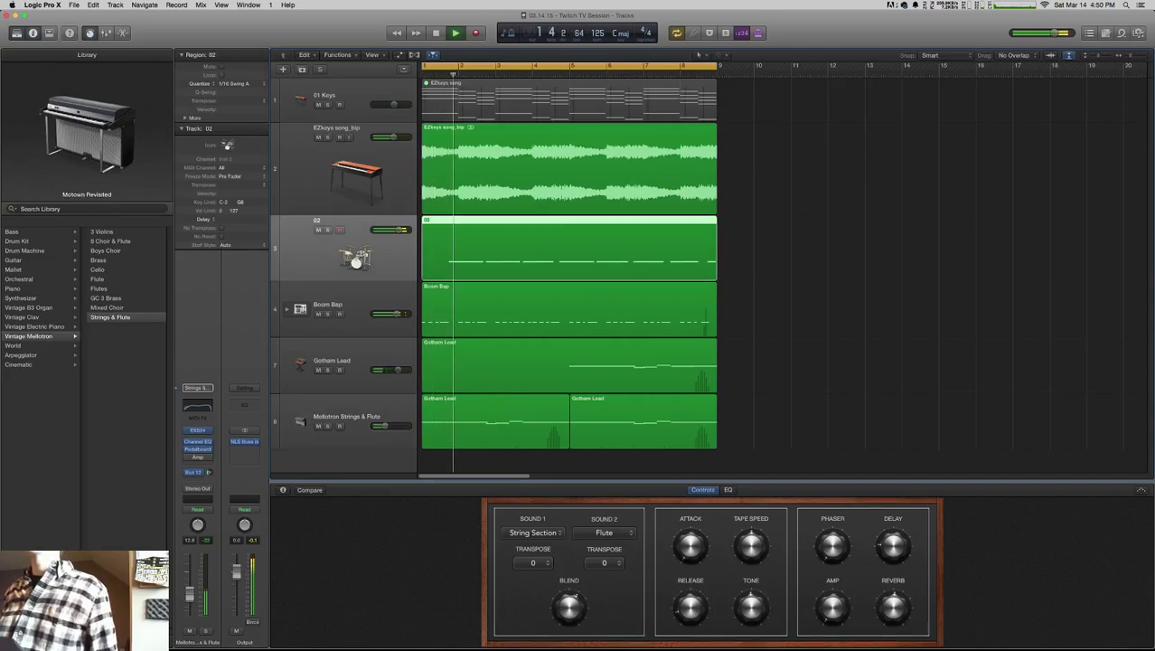
pyautogui.press('alt+super+n')
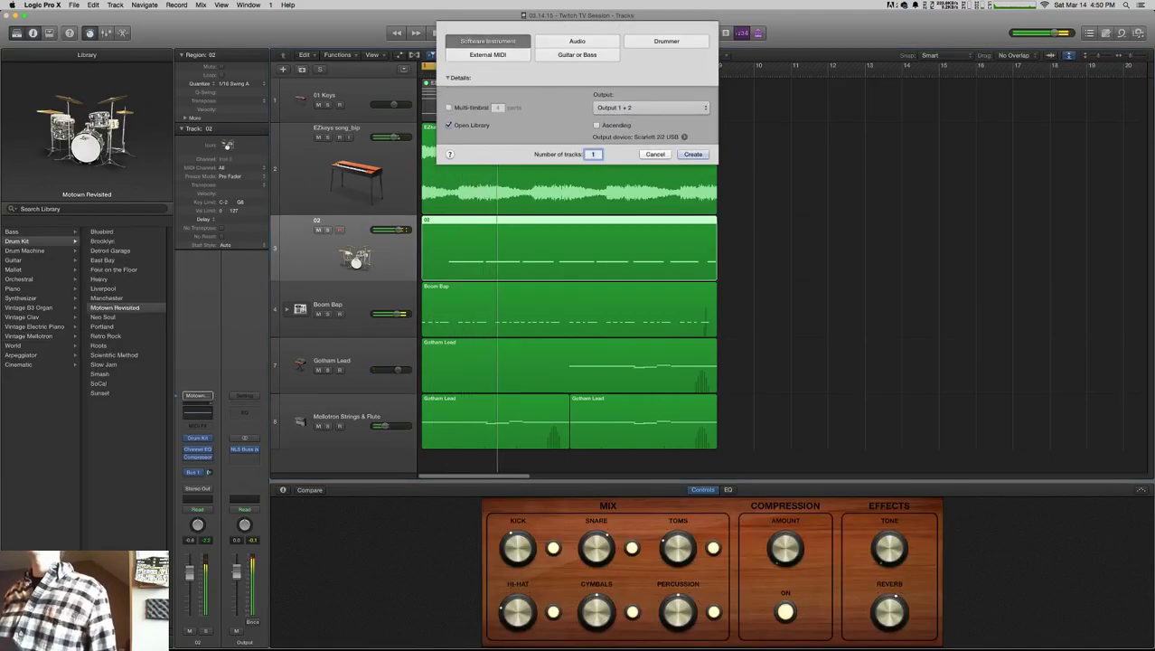
pyautogui.press('Return')
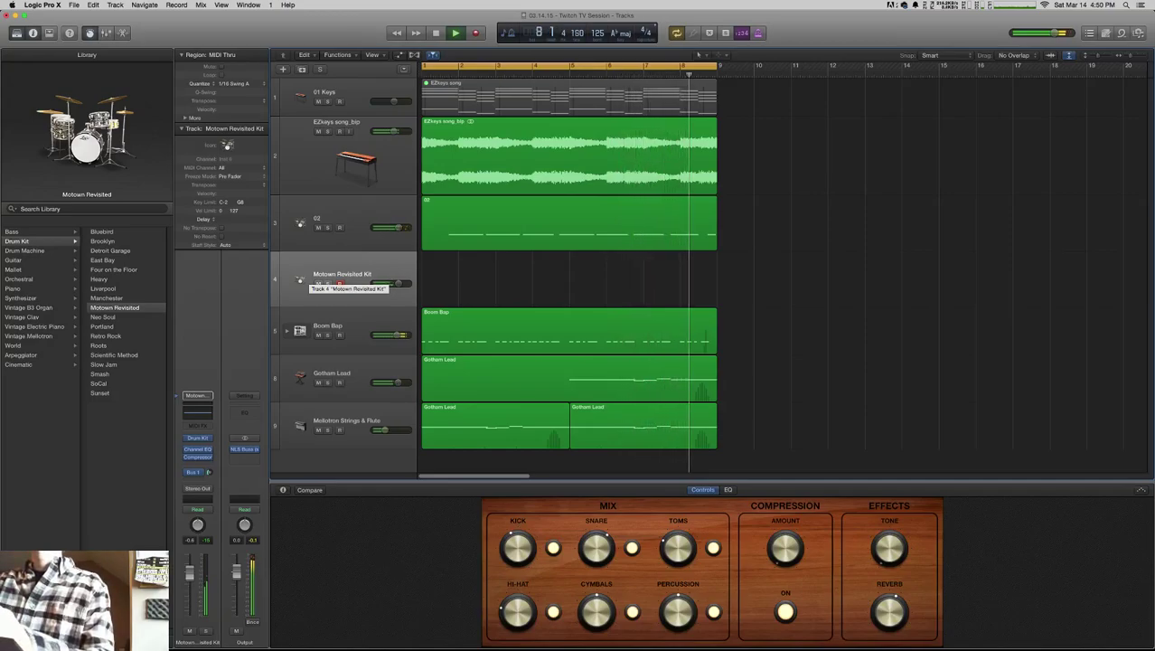
# - Set the compressor's make-up gain to 15 dB on the Motown Revisited Kit track and adjust its volume and Bus 1 send
pyautogui.moveTo(394, 283); pyautogui.dragTo(399, 282)
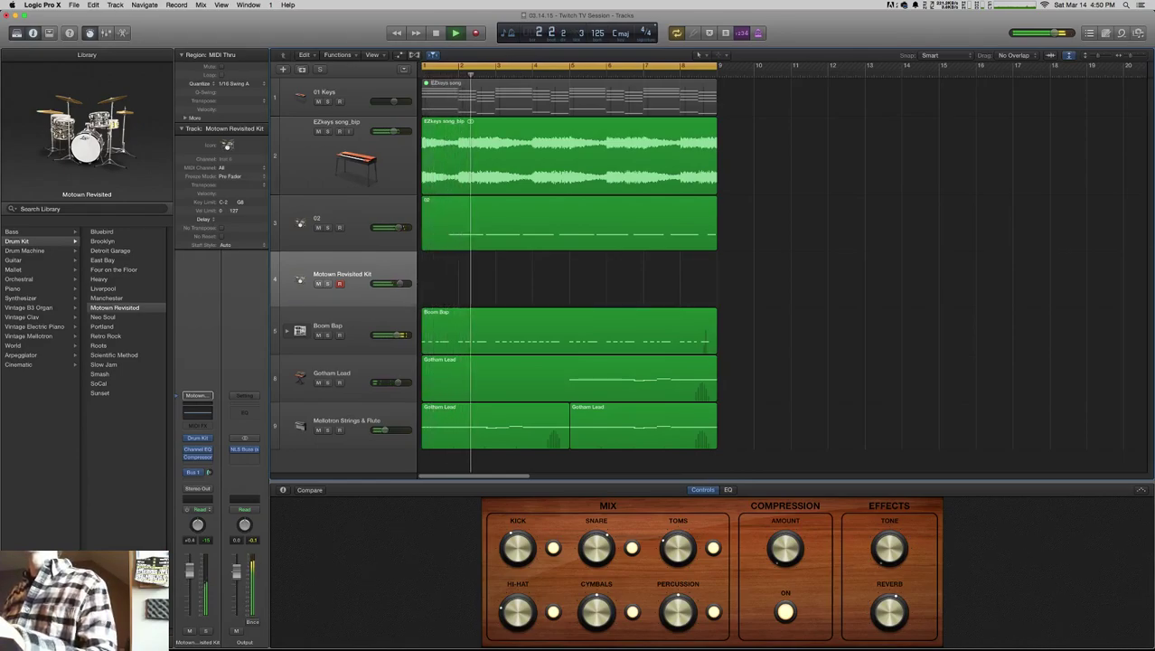
pyautogui.moveTo(209, 471); pyautogui.dragTo(208, 473)
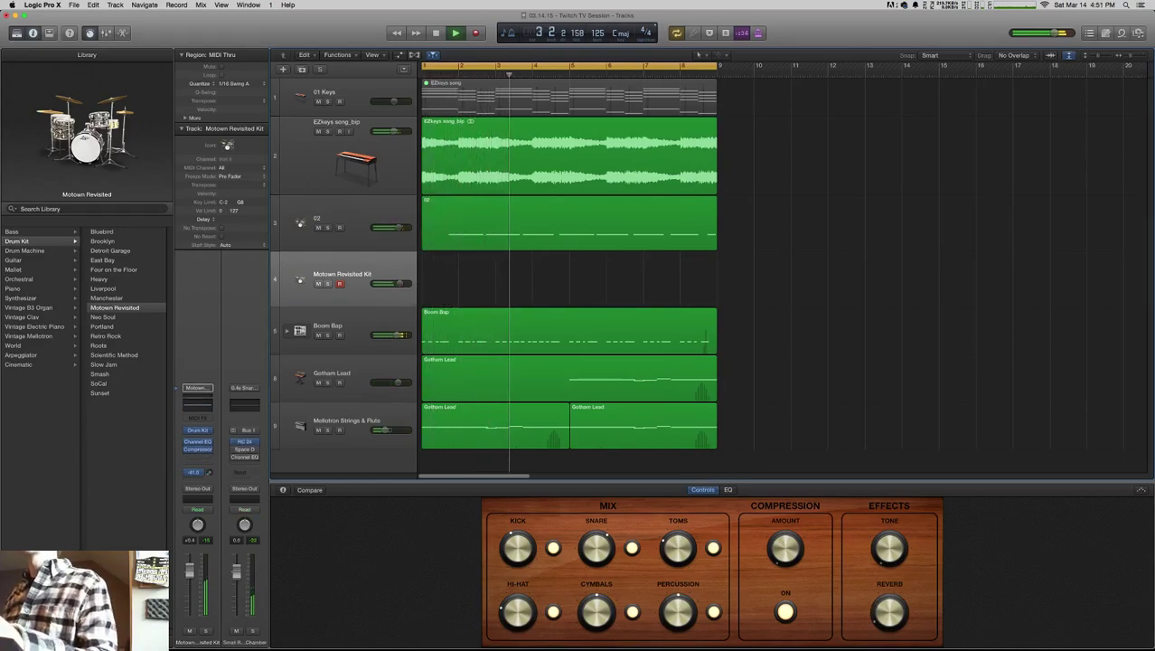
pyautogui.click(198, 448)
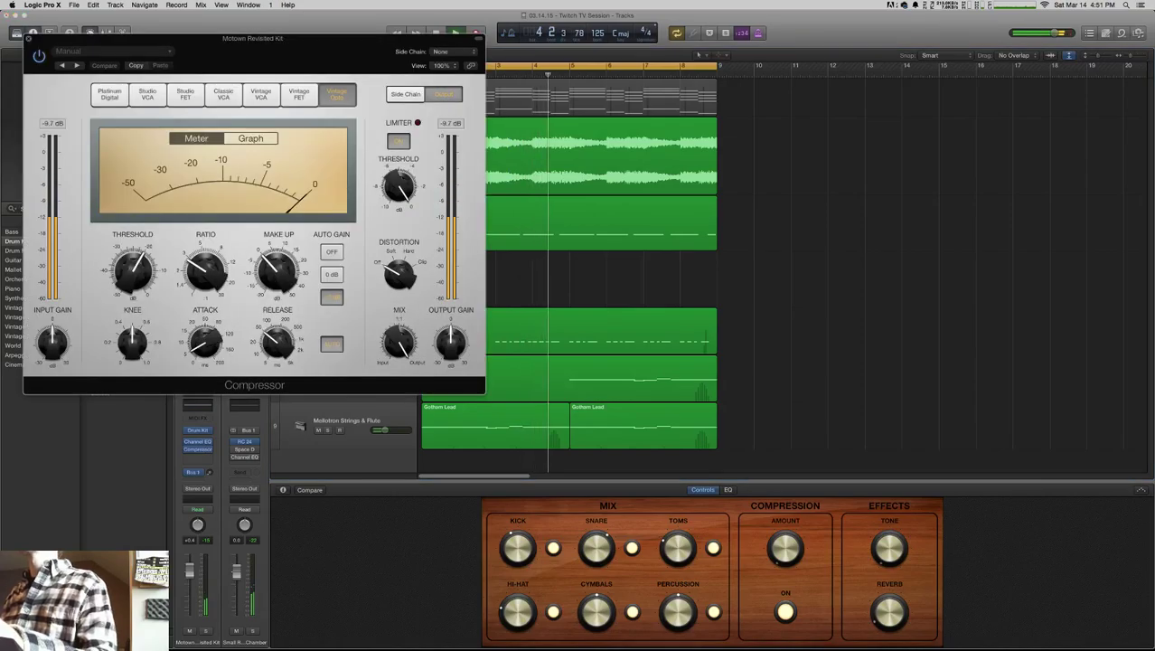
pyautogui.moveTo(277, 270); pyautogui.dragTo(276, 233)
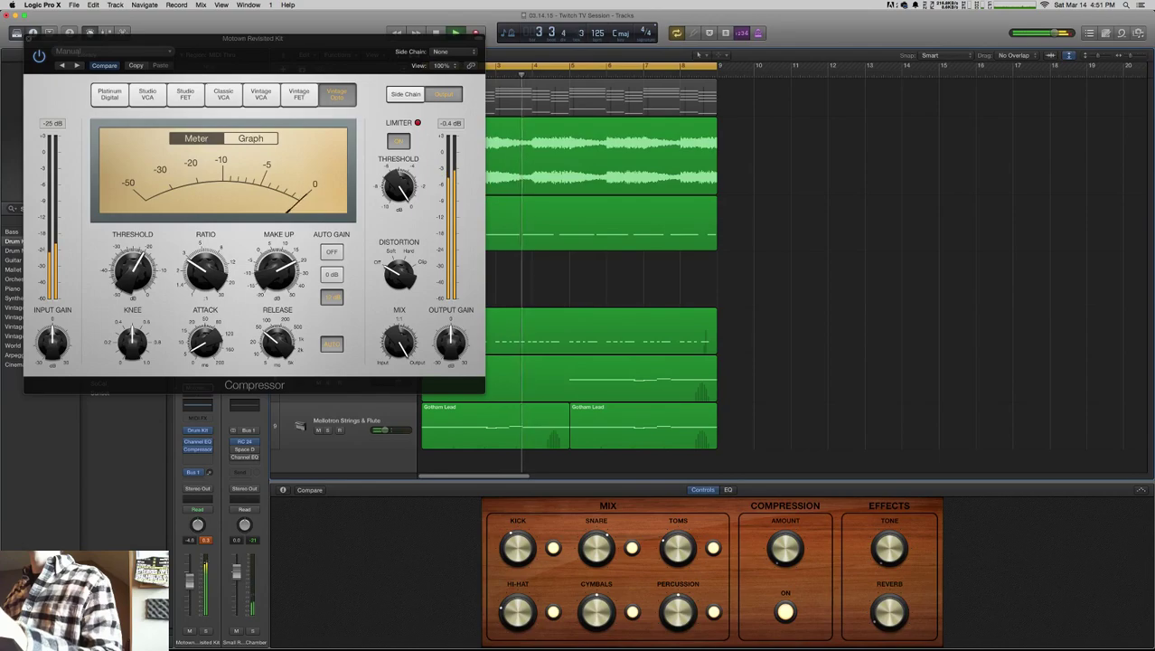
pyautogui.moveTo(277, 269); pyautogui.dragTo(277, 278)
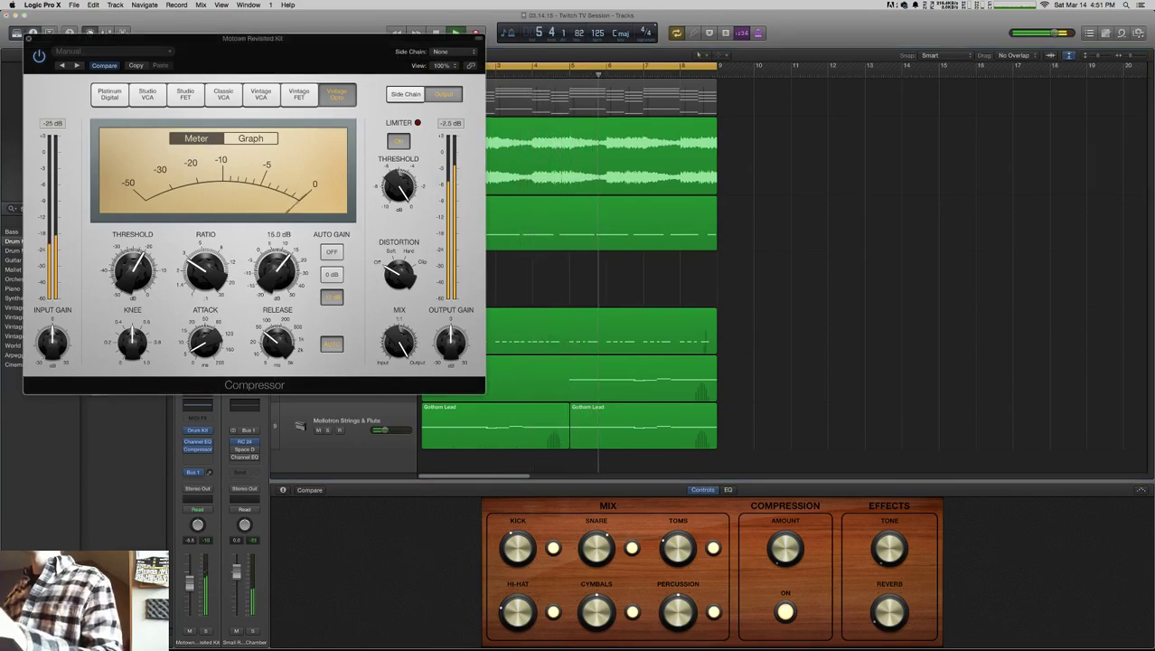
pyautogui.moveTo(208, 472); pyautogui.dragTo(208, 473)
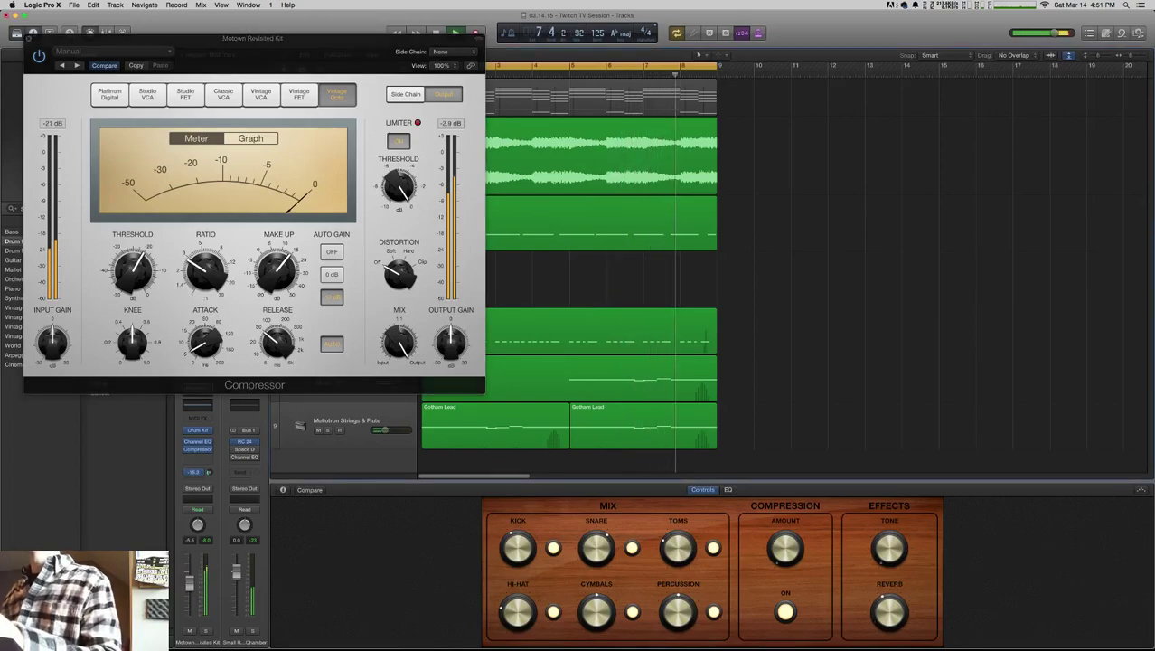
pyautogui.press('v')
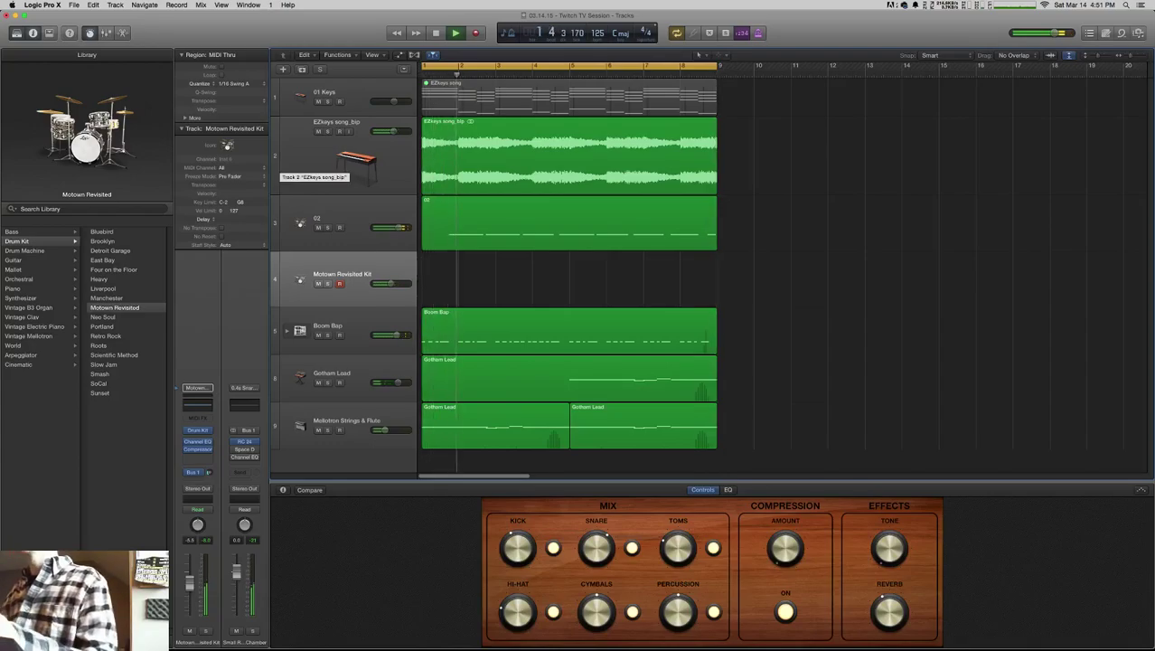
# - Record an eight-bar drum part on the Motown Revisited Kit track, play it back with the other tracks and deselect the region
pyautogui.press('space')
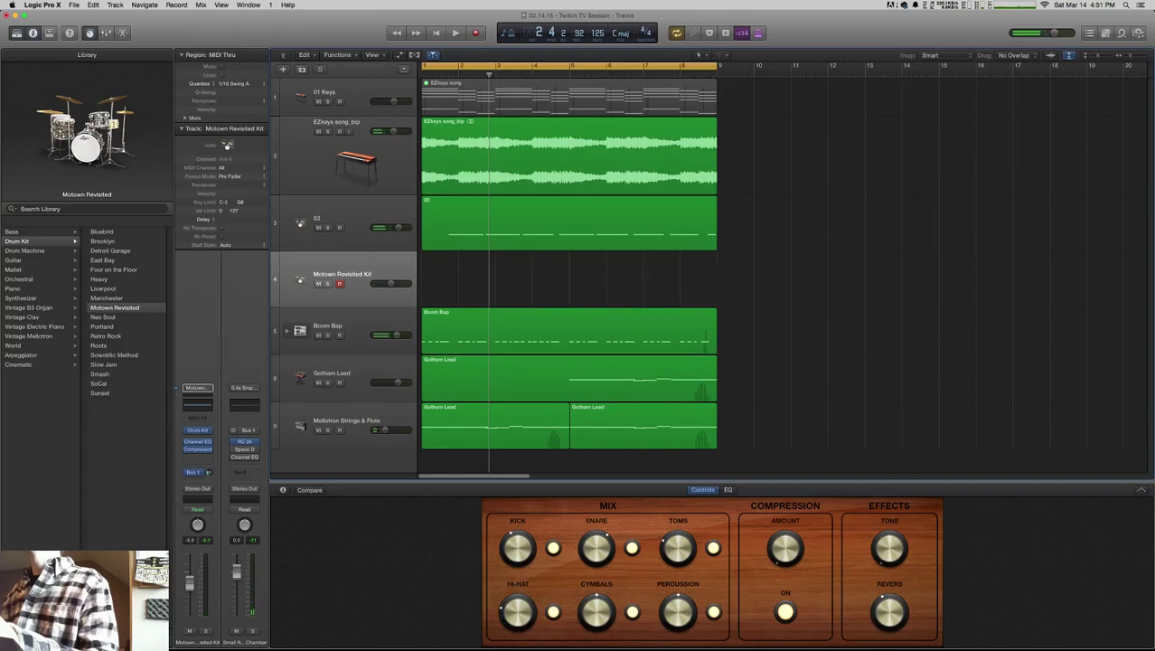
pyautogui.click(475, 33)
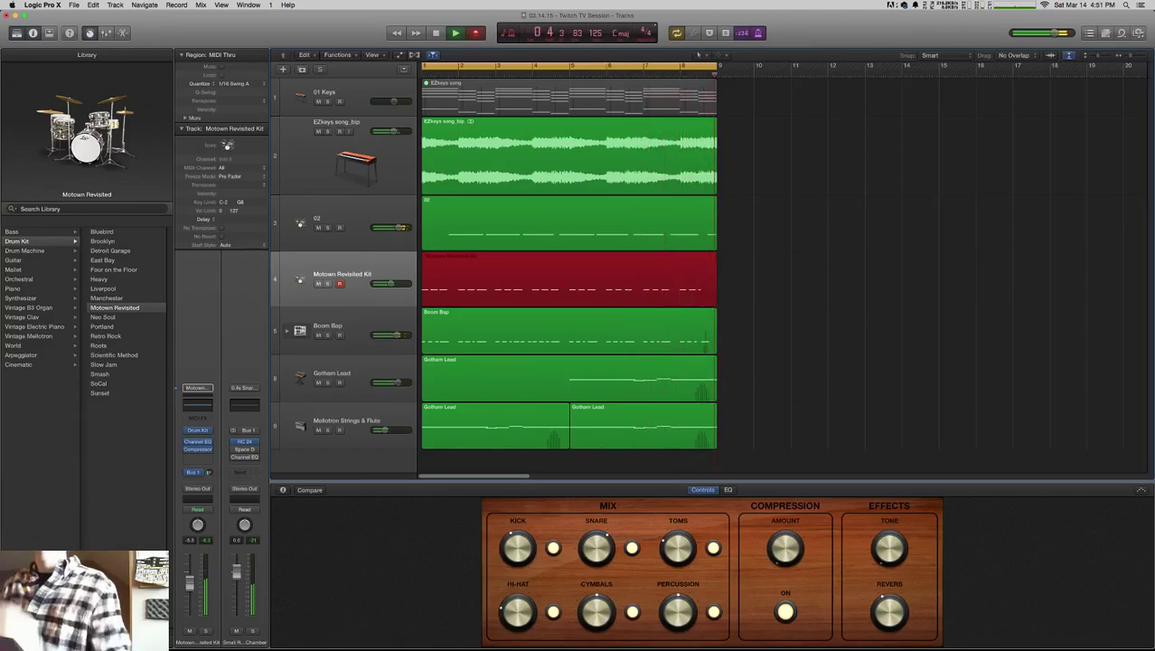
pyautogui.press('space')
pyautogui.press('space')
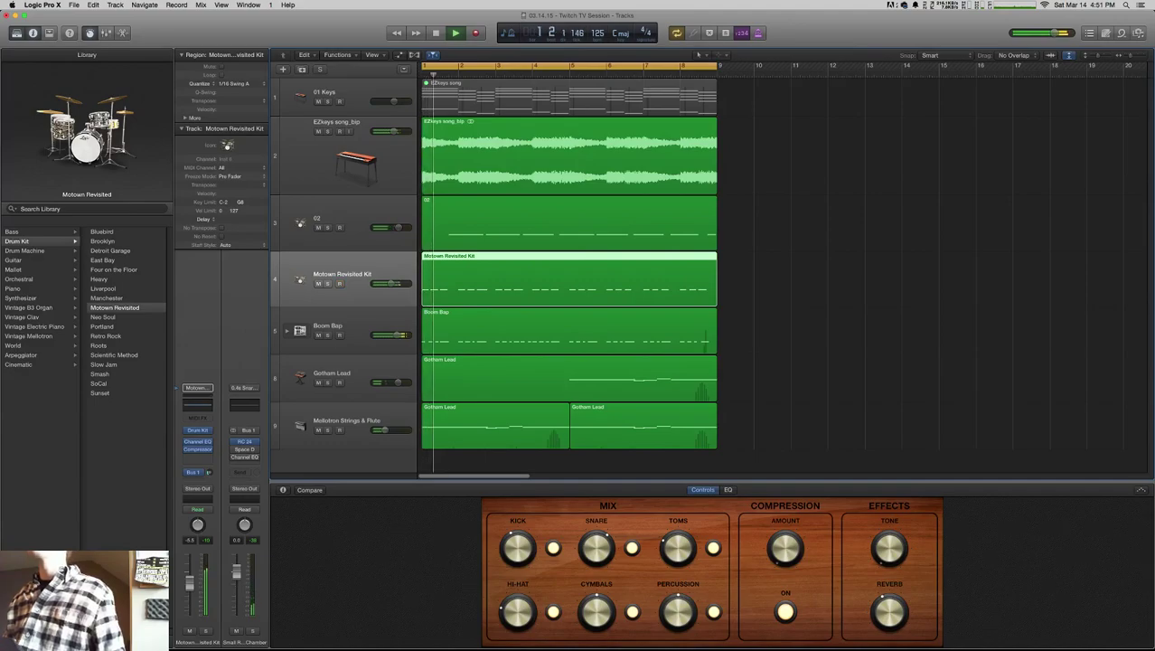
pyautogui.hotkey('shift', 'd')
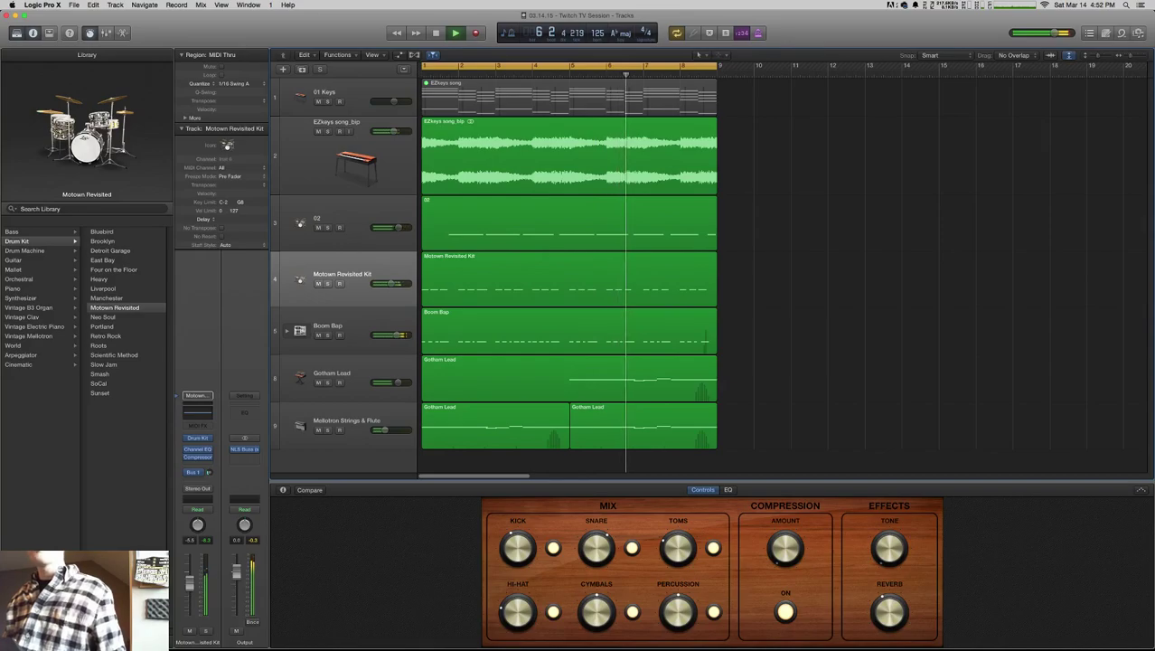
# - Reduce the drive in the output channel's NLS Buss plug-in, switch its studio to MIKE and save the project
pyautogui.click(244, 449)
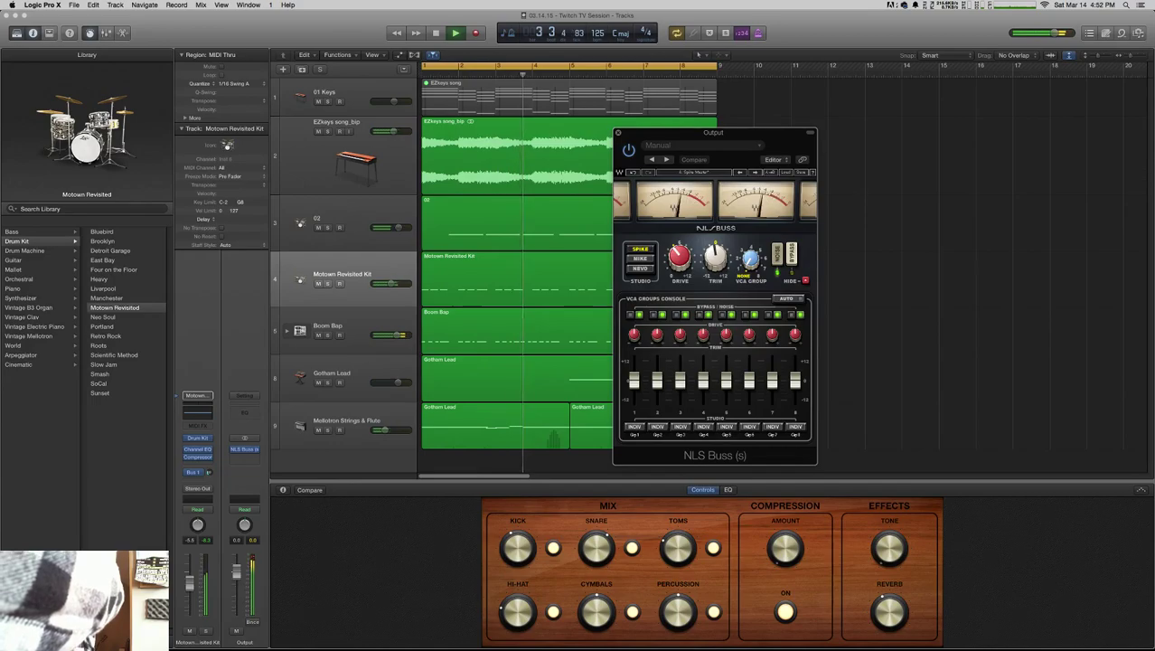
pyautogui.click(715, 257)
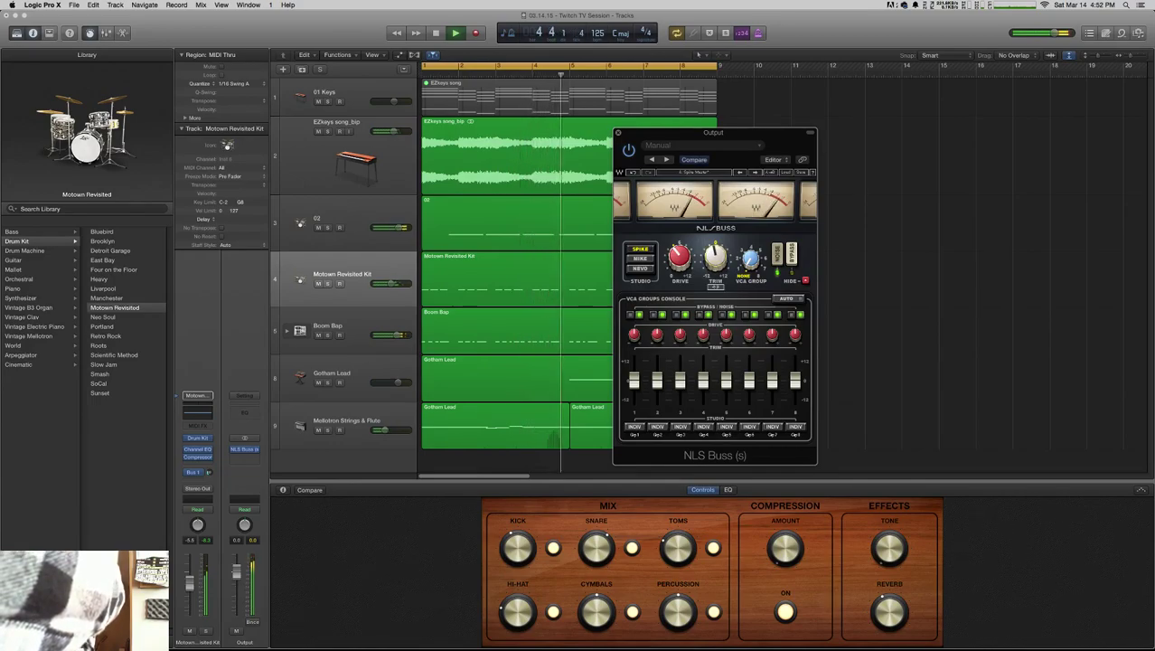
pyautogui.moveTo(678, 257); pyautogui.dragTo(678, 271)
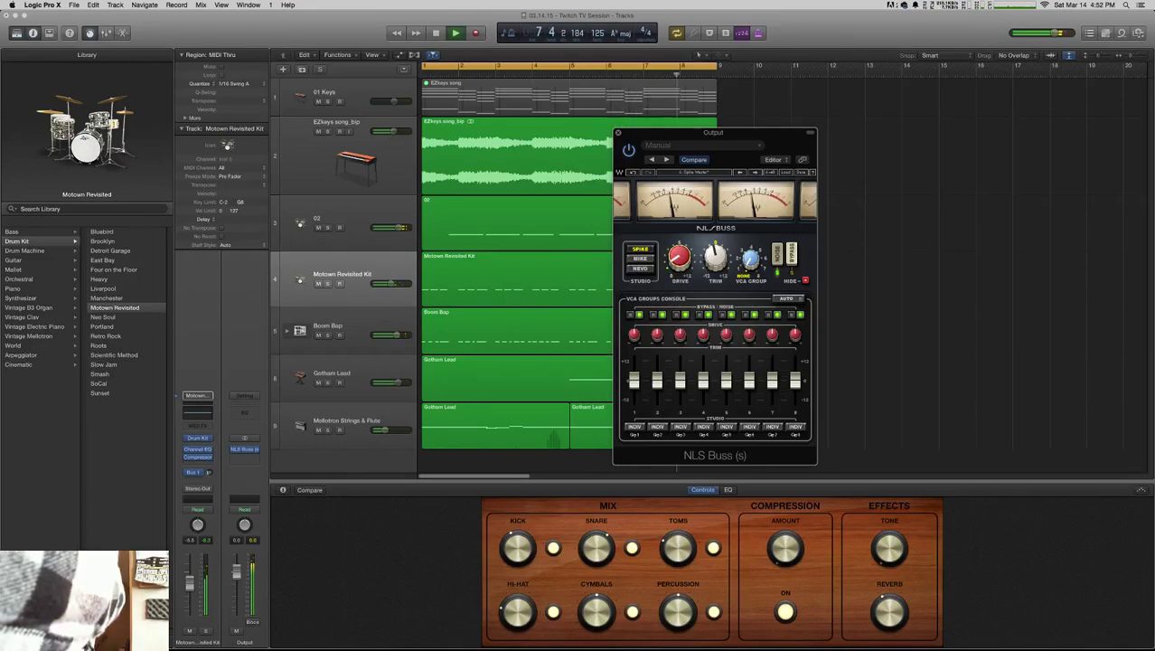
pyautogui.click(639, 258)
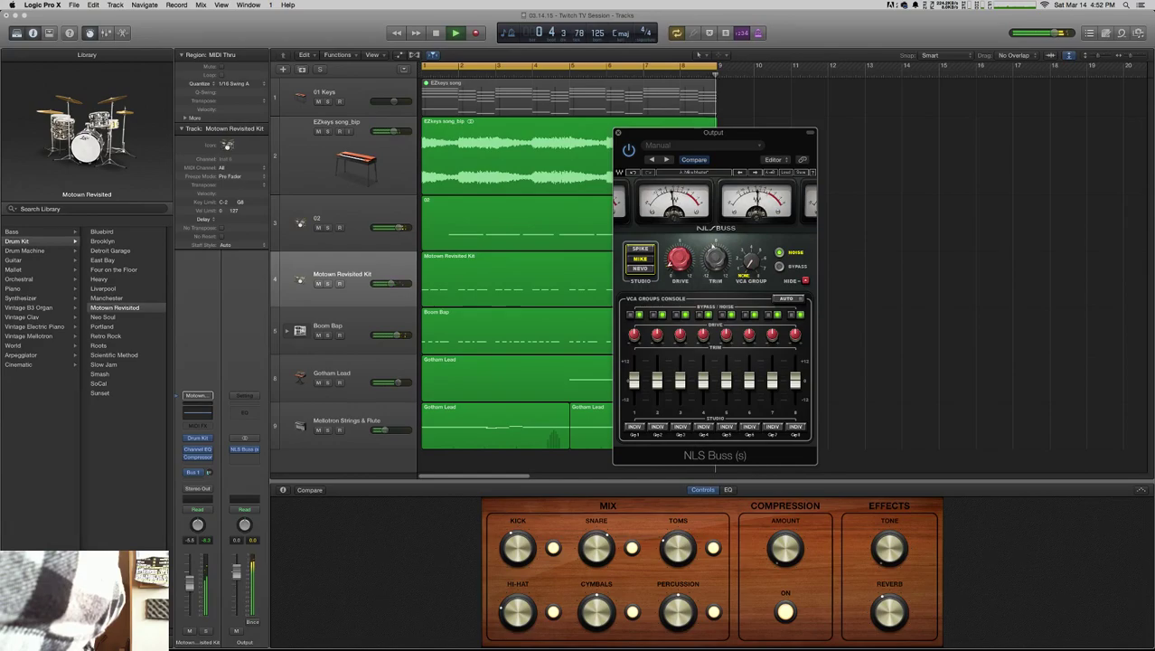
pyautogui.press('super+s')
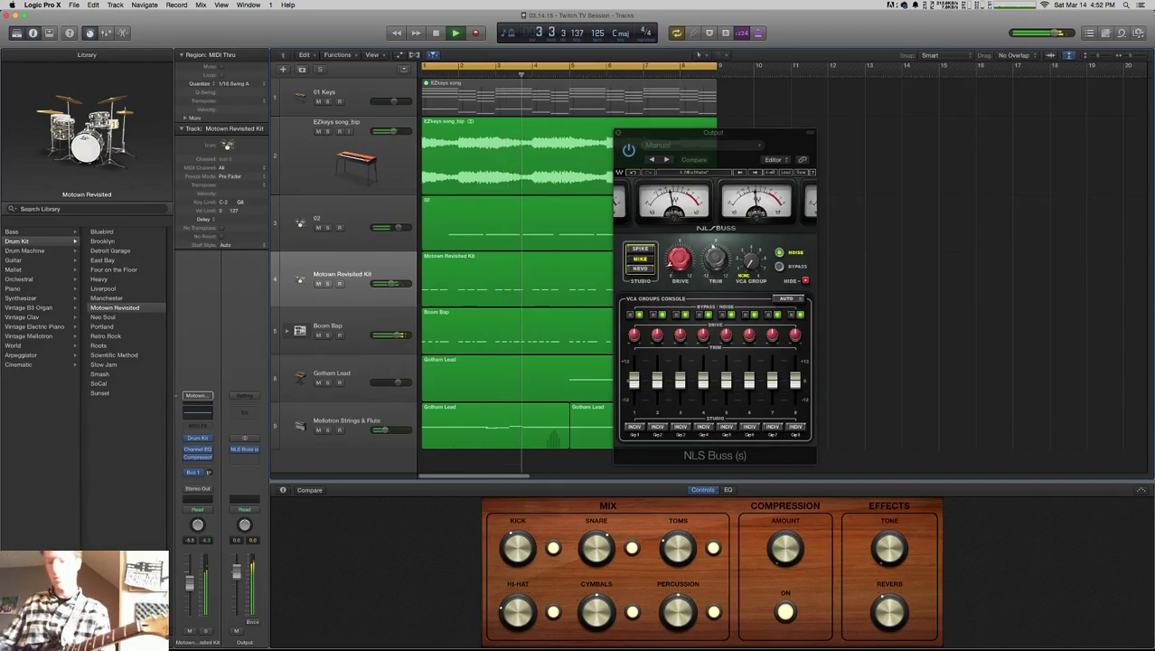
# - Switch to OBS briefly, return to Logic Pro X and close the NLS Buss plug-in window
pyautogui.press('super+Tab')
pyautogui.press('super+Tab')
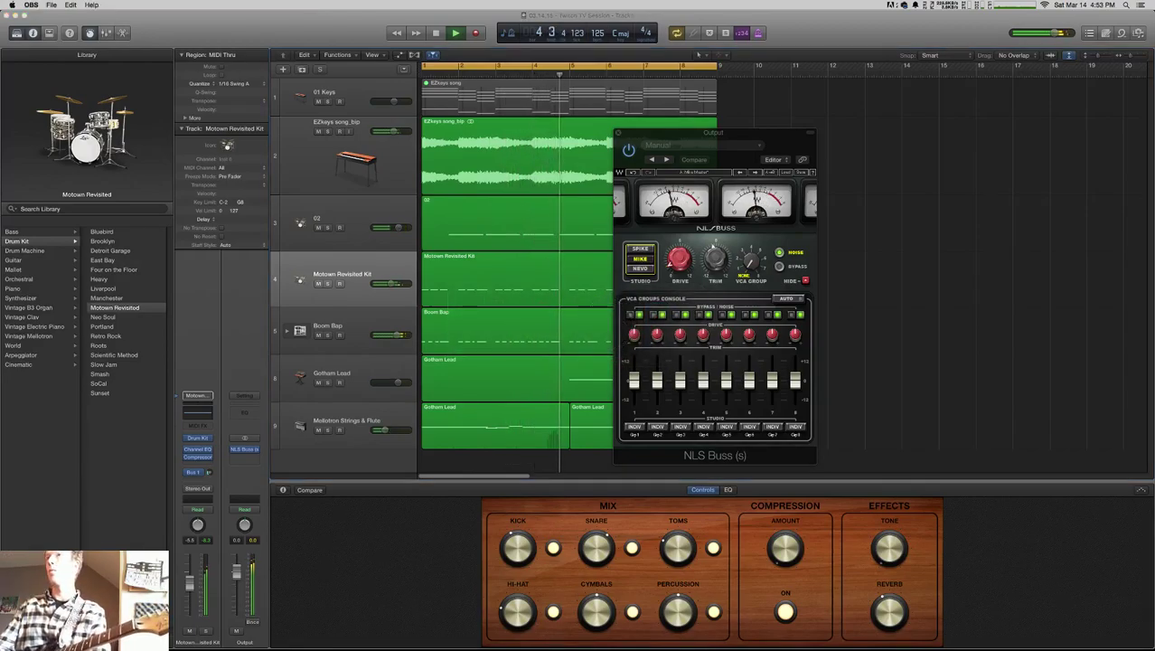
pyautogui.moveTo(905, 632)
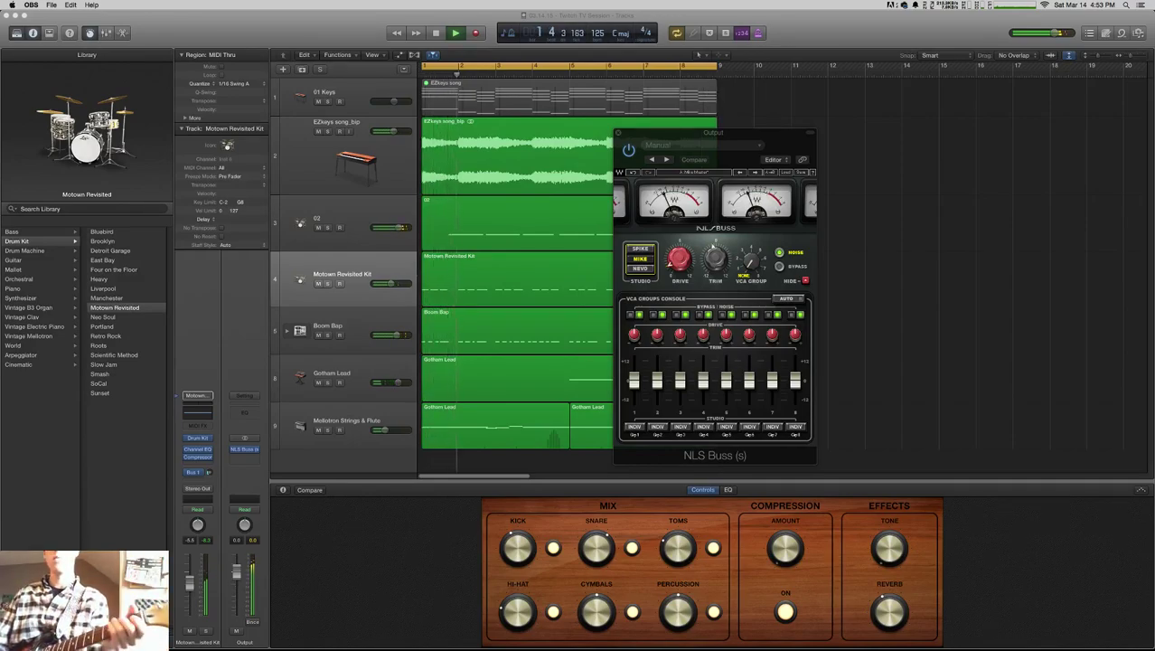
pyautogui.press('super+Tab')
pyautogui.press('super+w')
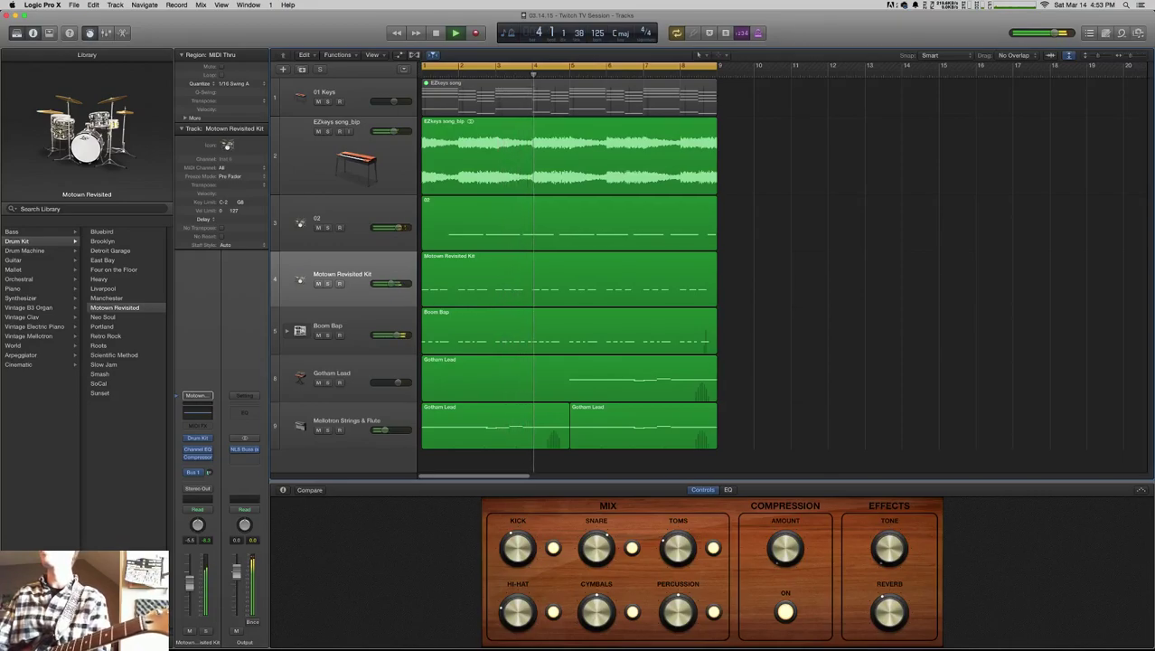
# - Solo the 02, Motown Revisited Kit and Boom Bap tracks to hear the drums and percussion alone
pyautogui.click(353, 218)
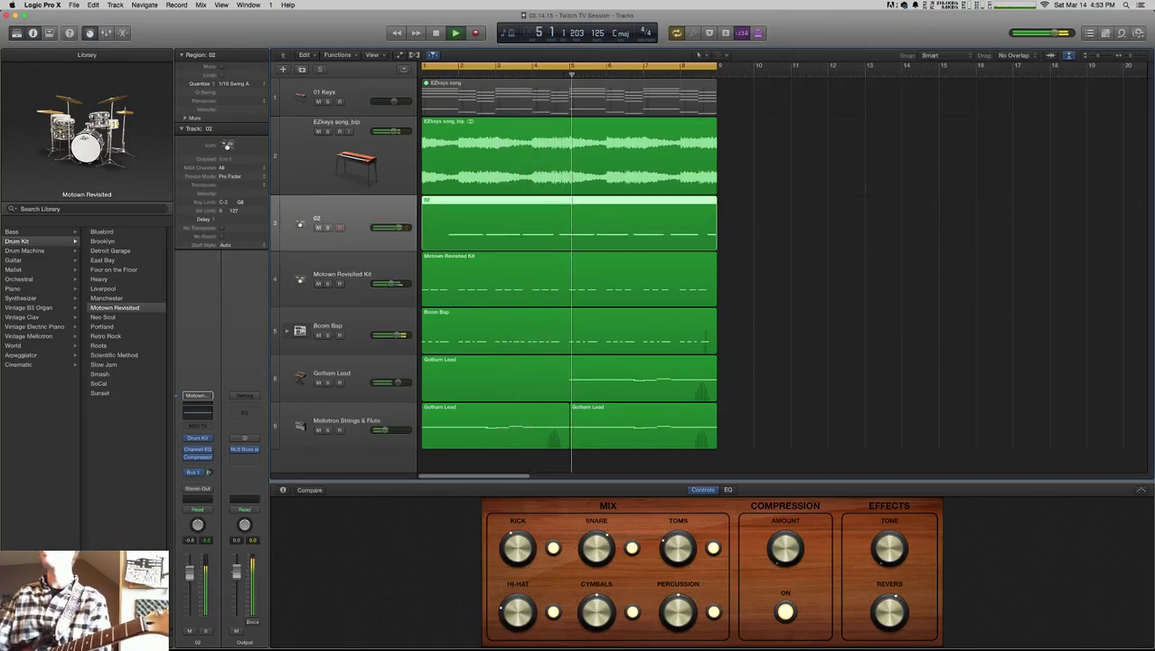
pyautogui.click(327, 226)
pyautogui.click(327, 283)
pyautogui.click(327, 335)
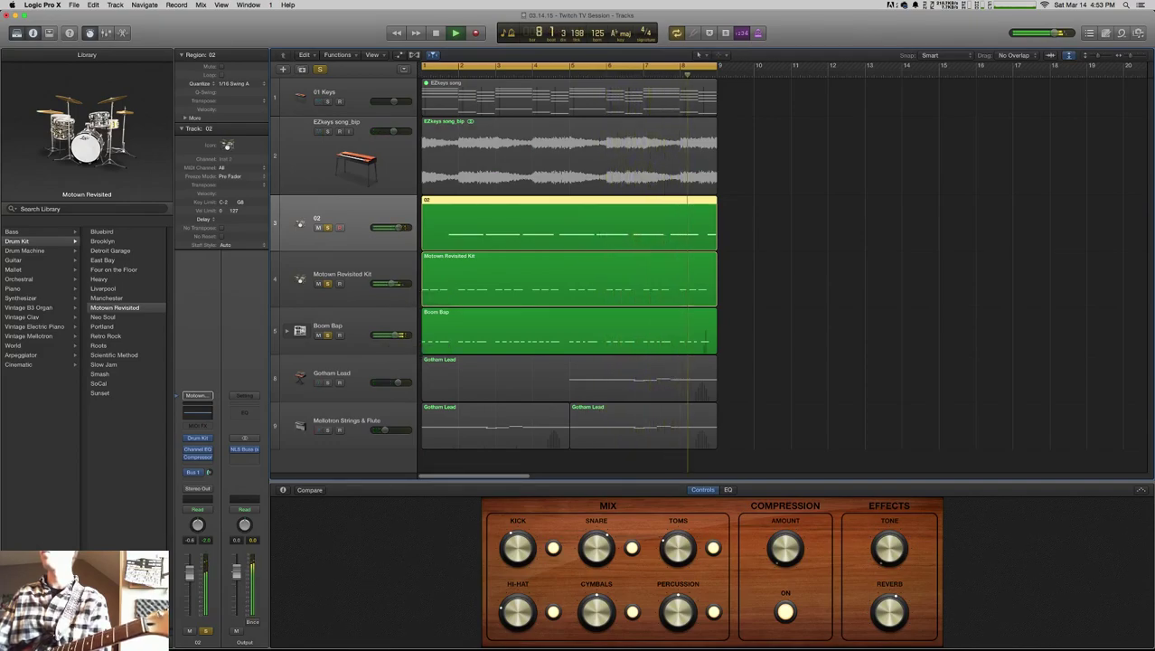
# - Solo the EZkeys song_bip track too, set its volume to -4.1 dB and bypass its API-550A and Channel EQ plug-ins
pyautogui.click(327, 131)
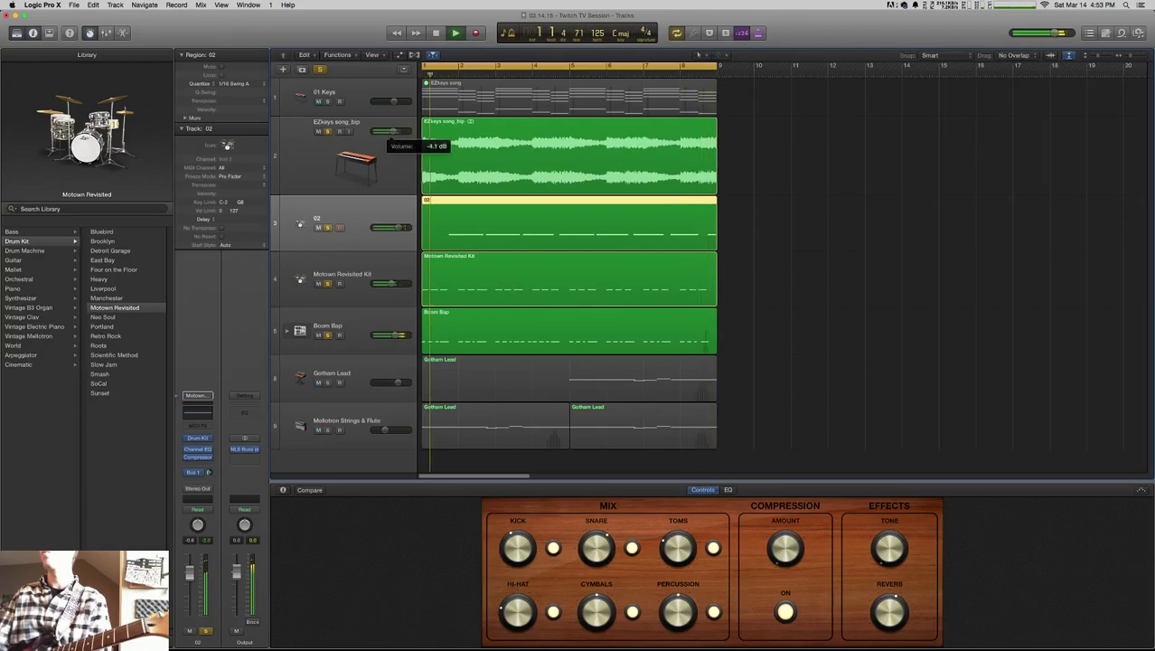
pyautogui.click(392, 132)
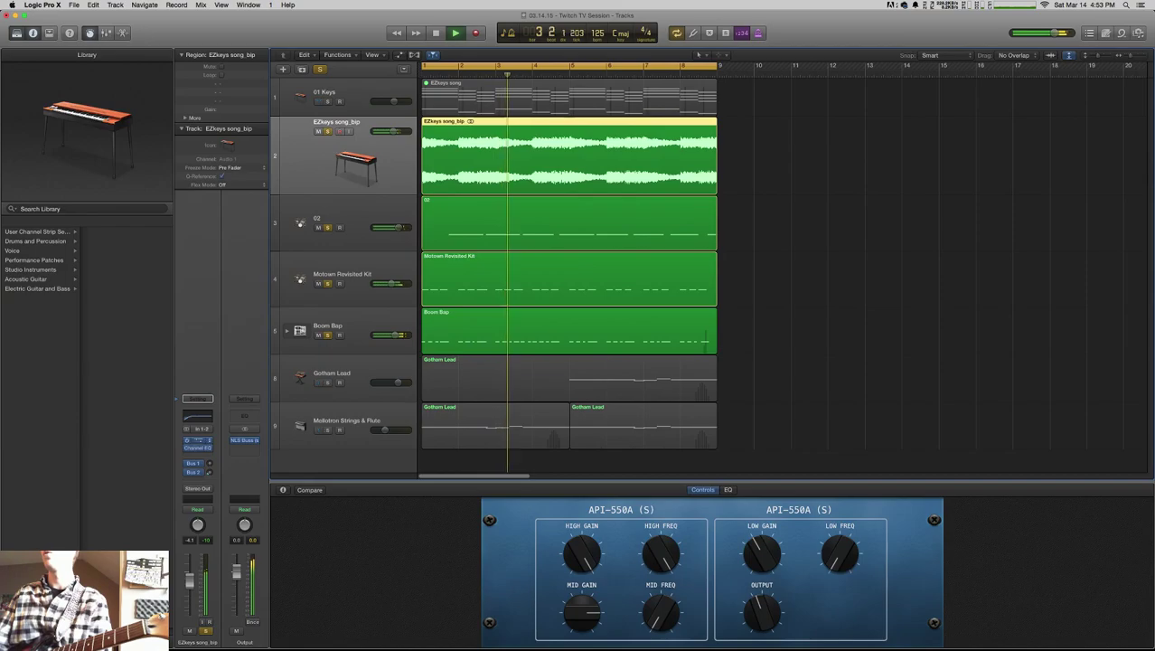
pyautogui.click(187, 440)
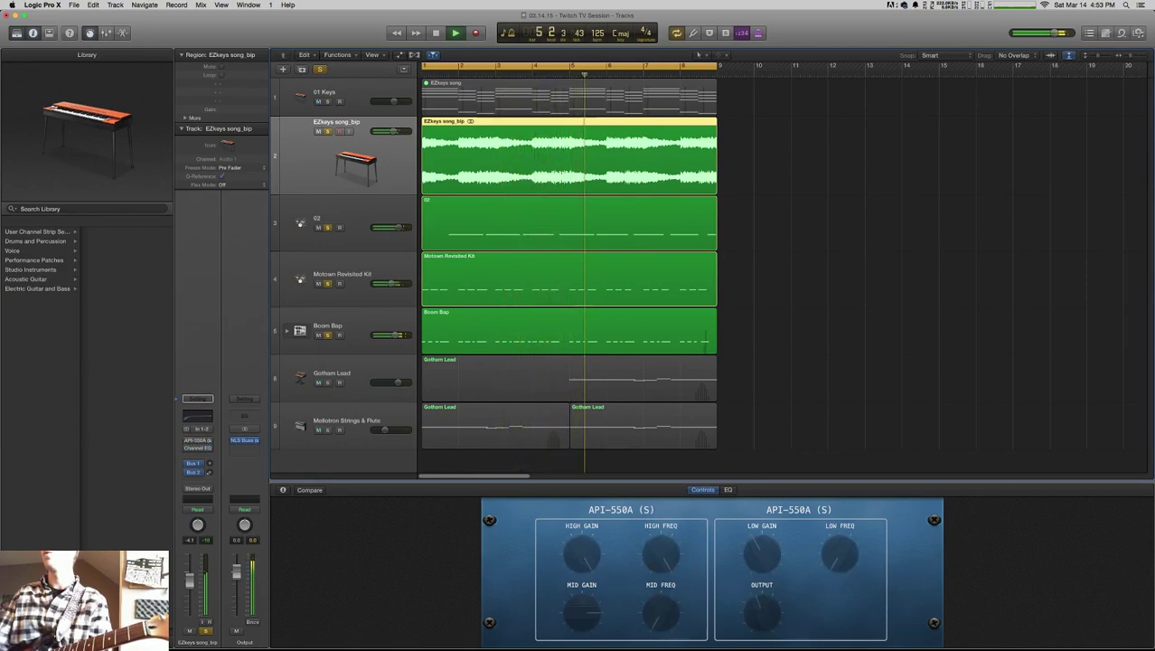
pyautogui.click(197, 455)
pyautogui.moveTo(207, 467)
pyautogui.press('Escape')
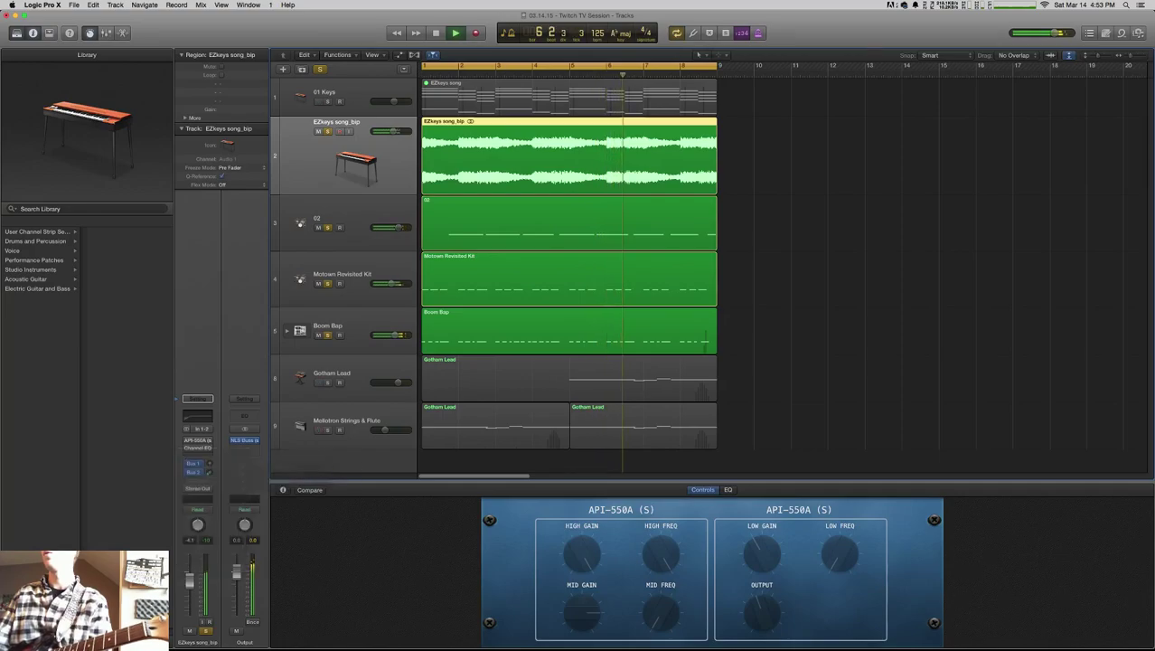
# - Solo the Gotham Lead and Mellotron Strings & Flute tracks, lower the Gotham Lead volume slightly and clear all solos
pyautogui.click(327, 382)
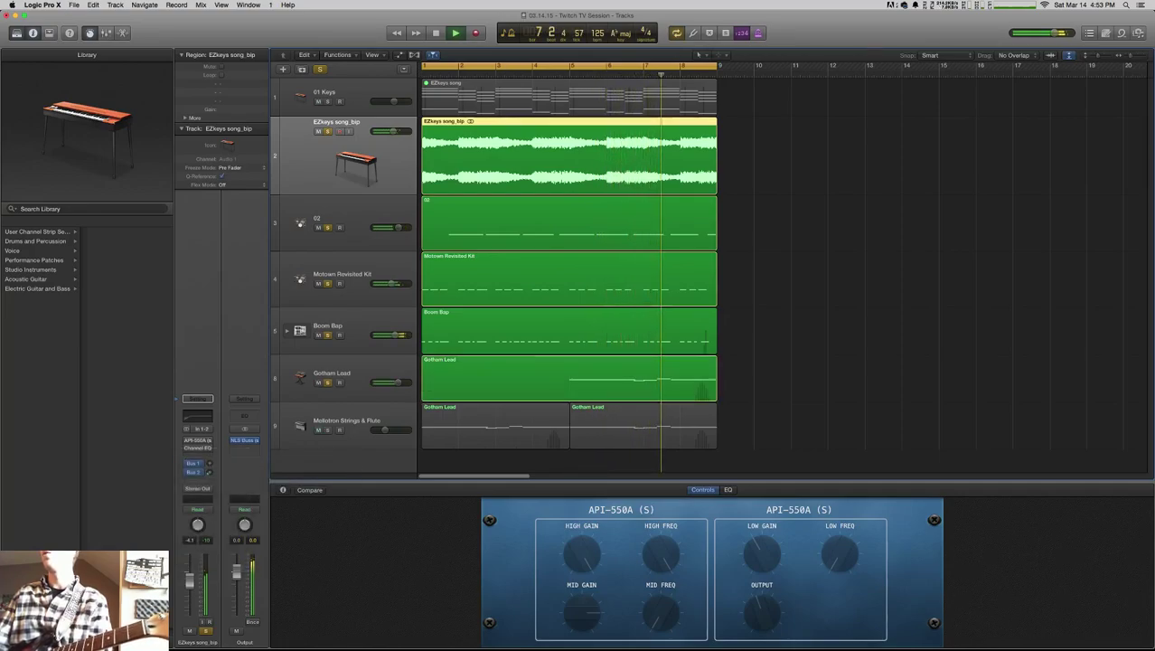
pyautogui.moveTo(398, 382); pyautogui.dragTo(397, 382)
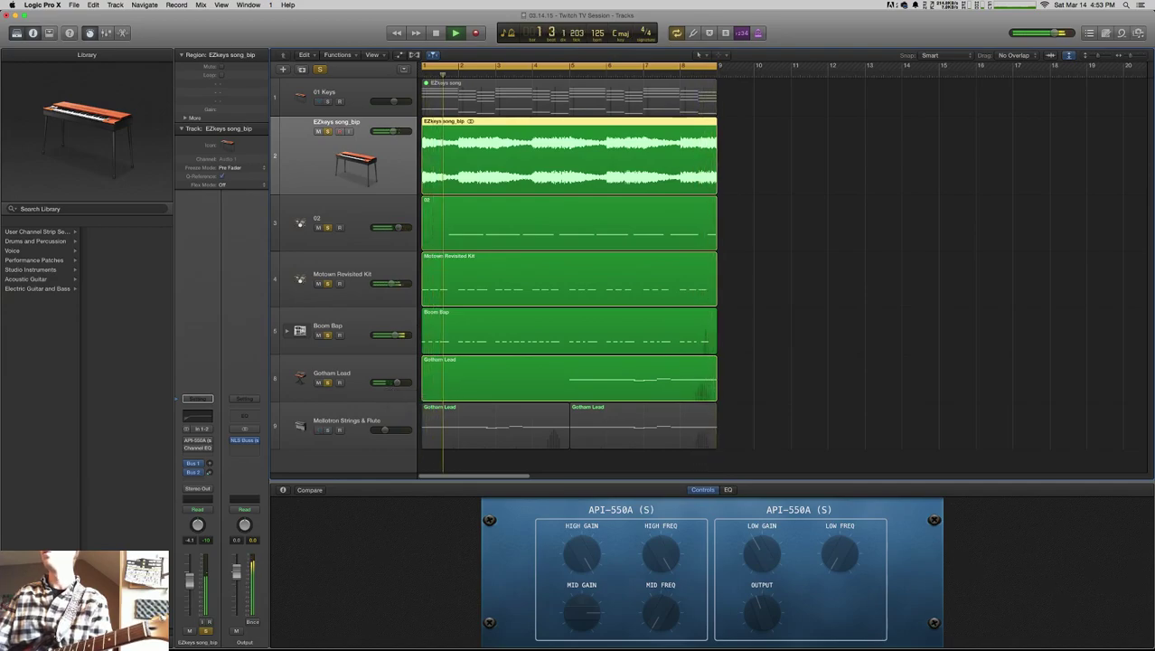
pyautogui.click(327, 429)
pyautogui.click(385, 429)
pyautogui.click(327, 429)
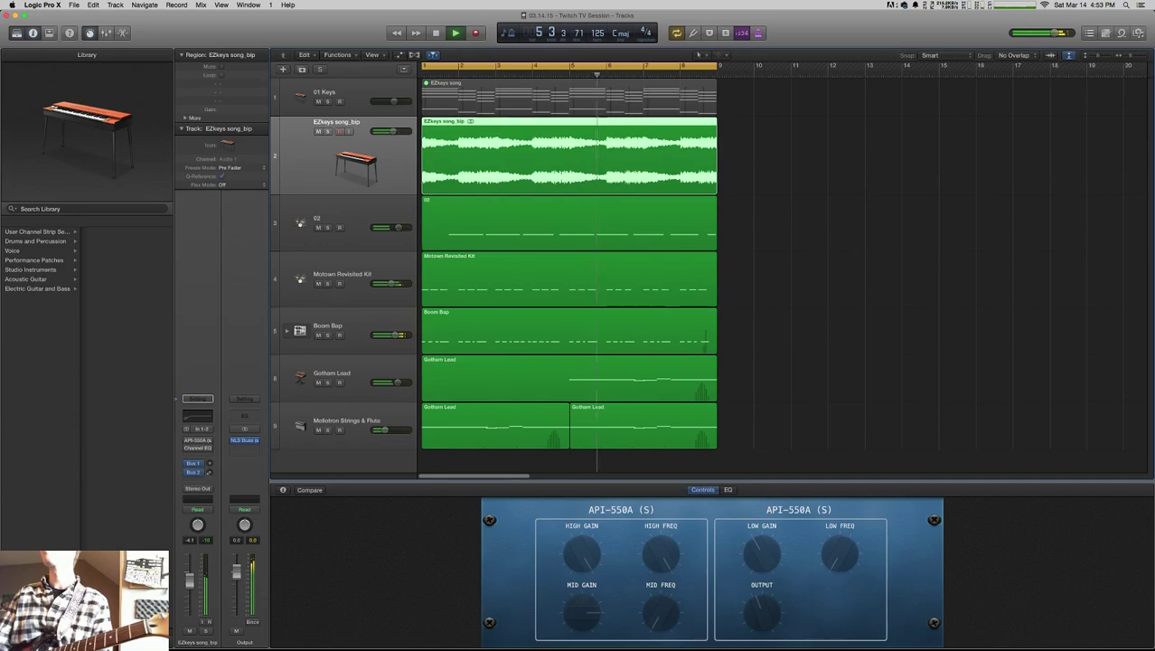
# - Add one audio track on Input 1 with input monitoring and record enable, below the EZkeys song_bip track
pyautogui.press('alt+super+n')
pyautogui.click(576, 41)
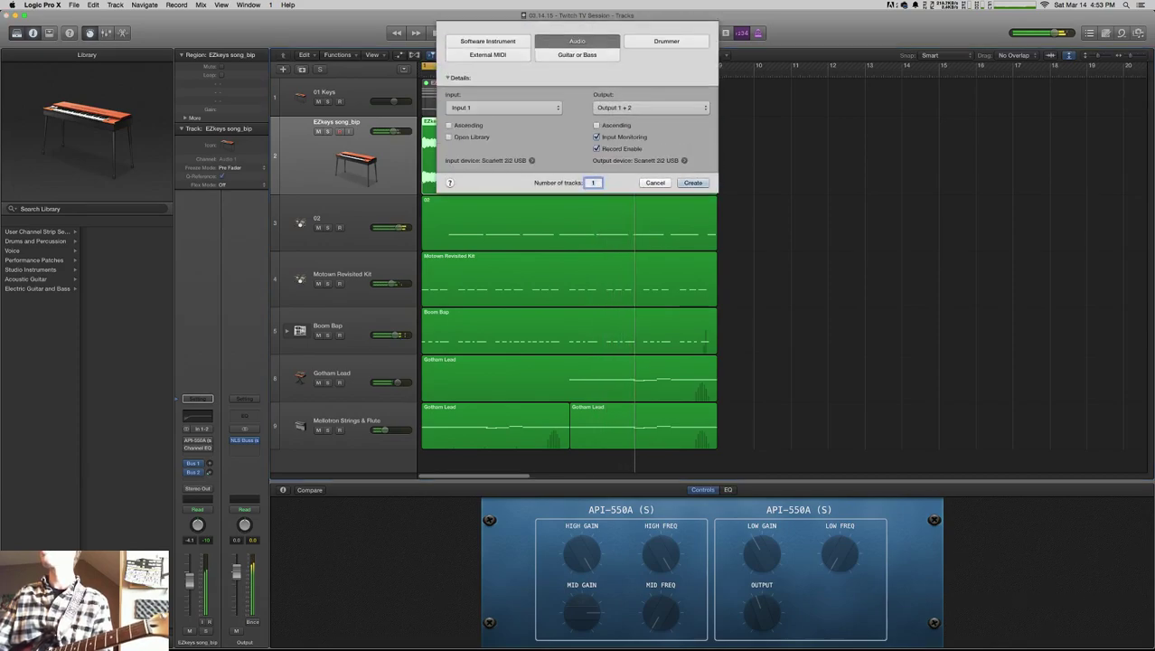
pyautogui.press('Return')
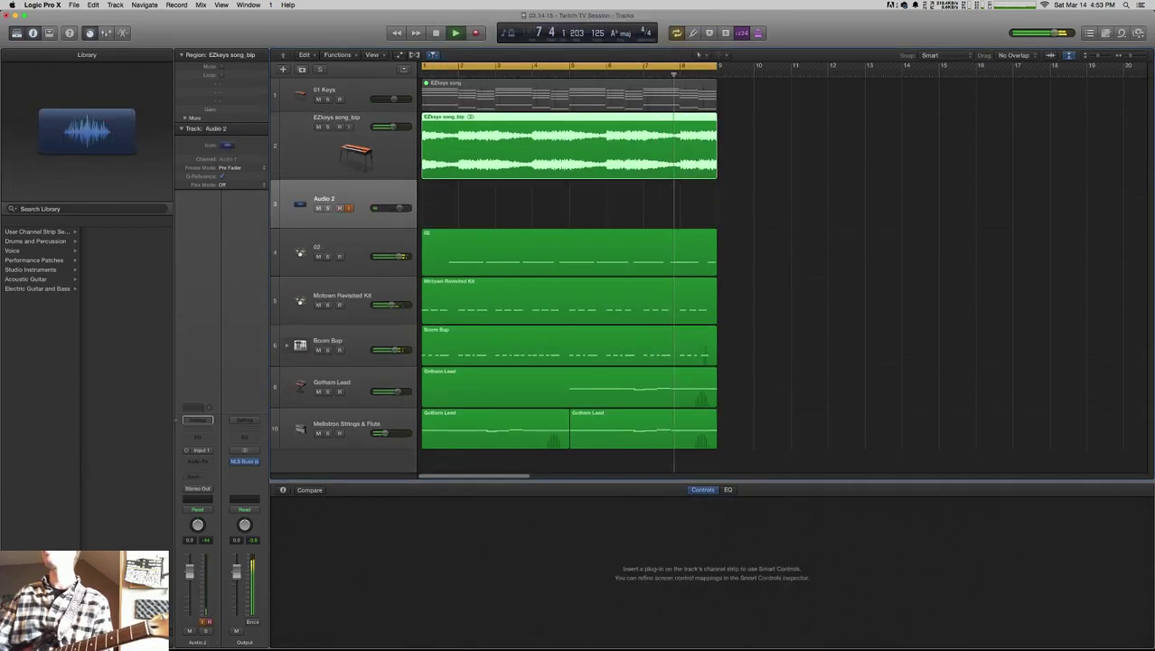
# - Load the Tuner channel strip setting on the new audio track, open the tuner window away from the tracks and mute the track
pyautogui.click(197, 419)
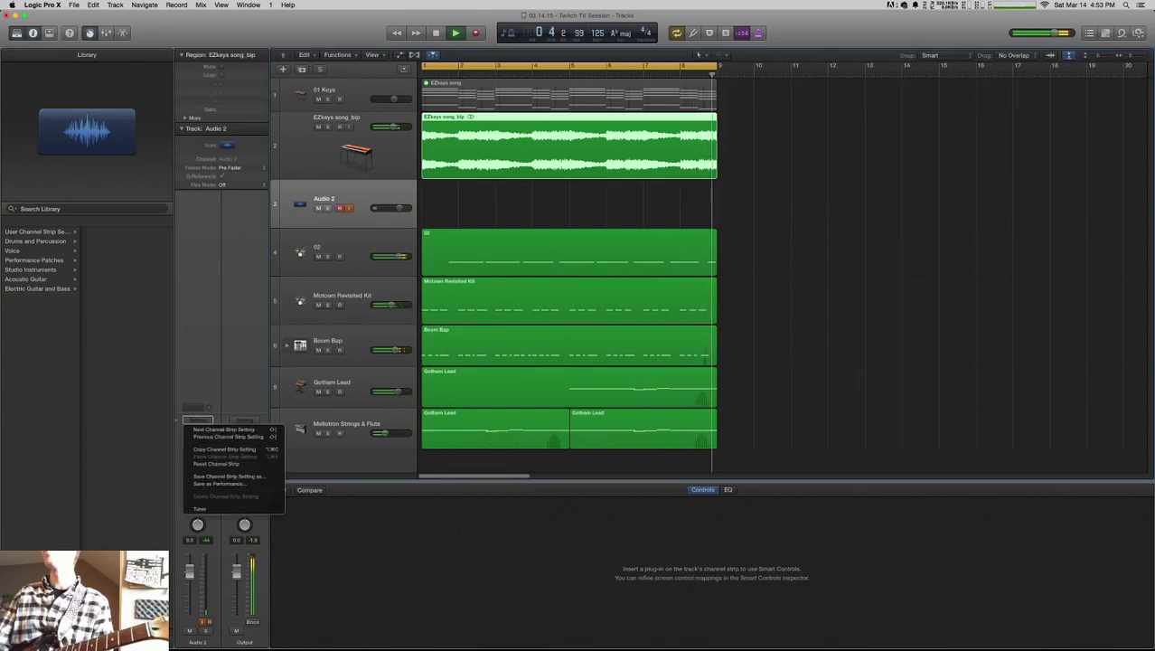
pyautogui.click(201, 509)
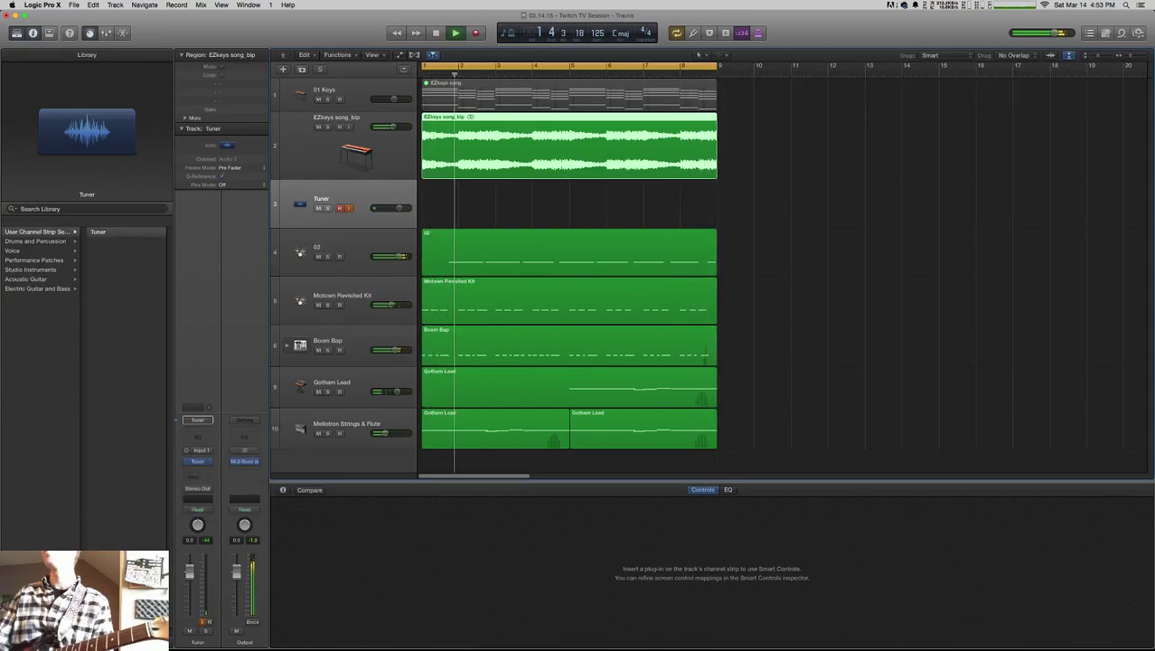
pyautogui.click(197, 461)
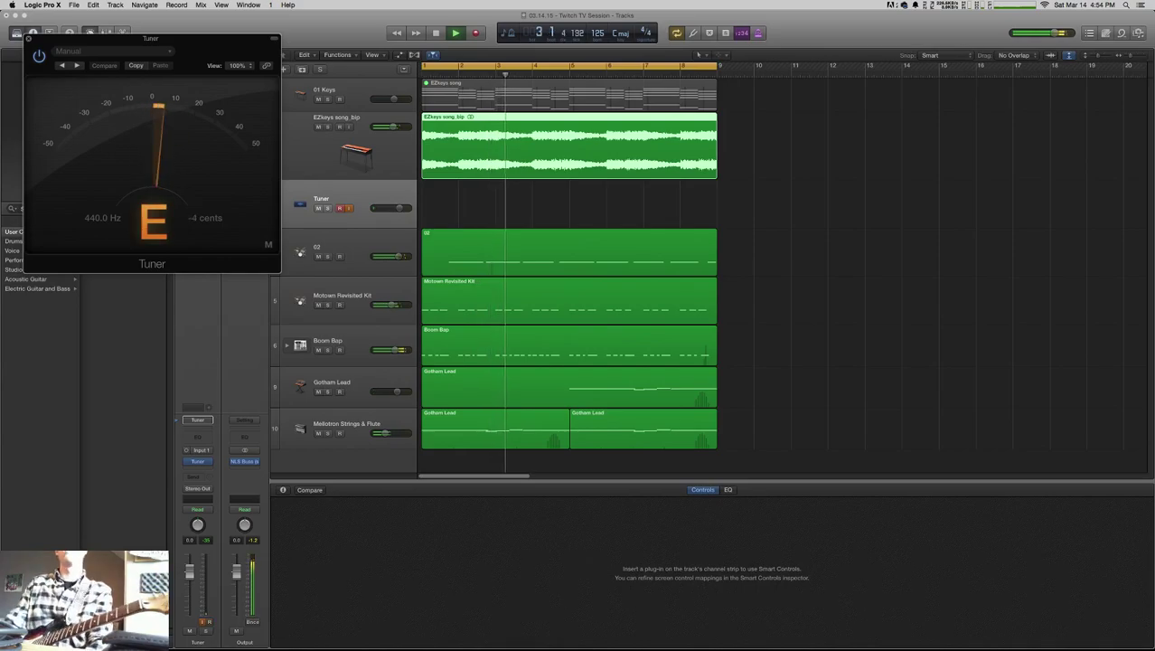
pyautogui.moveTo(151, 38); pyautogui.dragTo(806, 299)
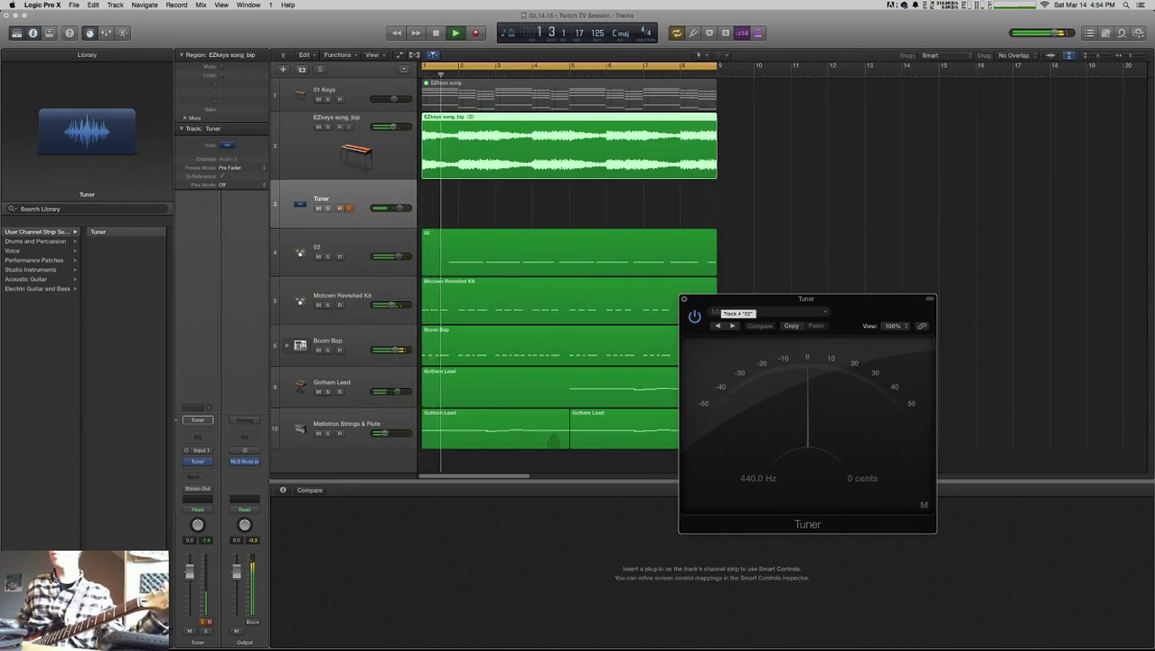
pyautogui.click(318, 207)
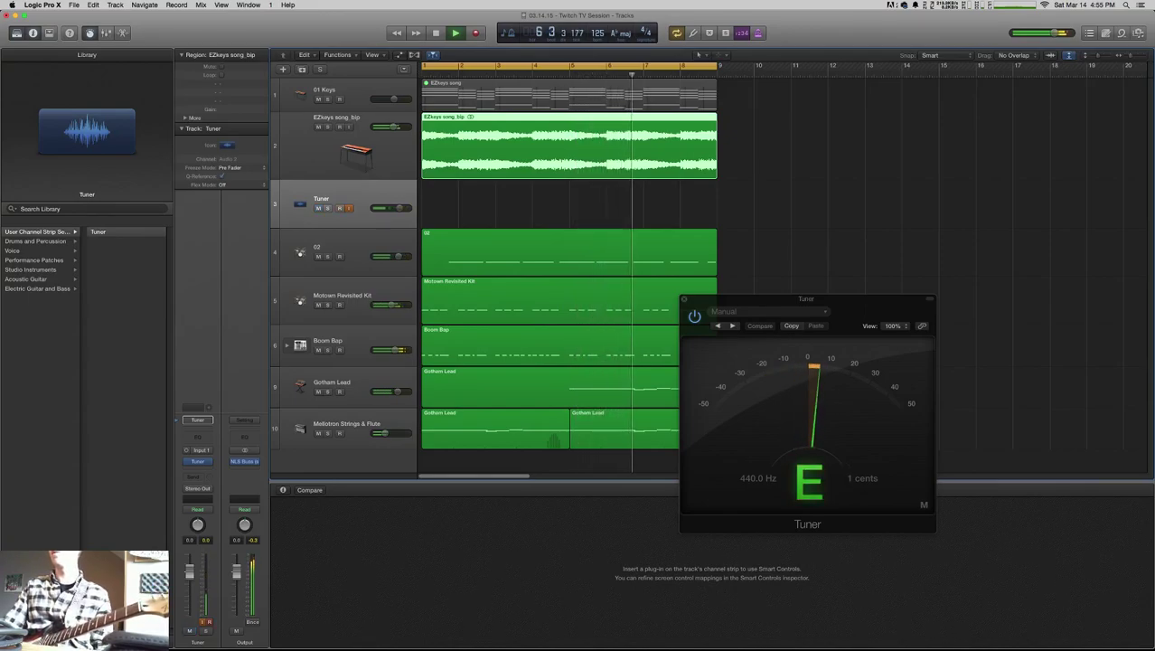
# - Replace the Tuner setting on the audio track with the Classic Rock Hall patch from the Crunch Guitar category of Electric Guitar and Bass
pyautogui.click(197, 420)
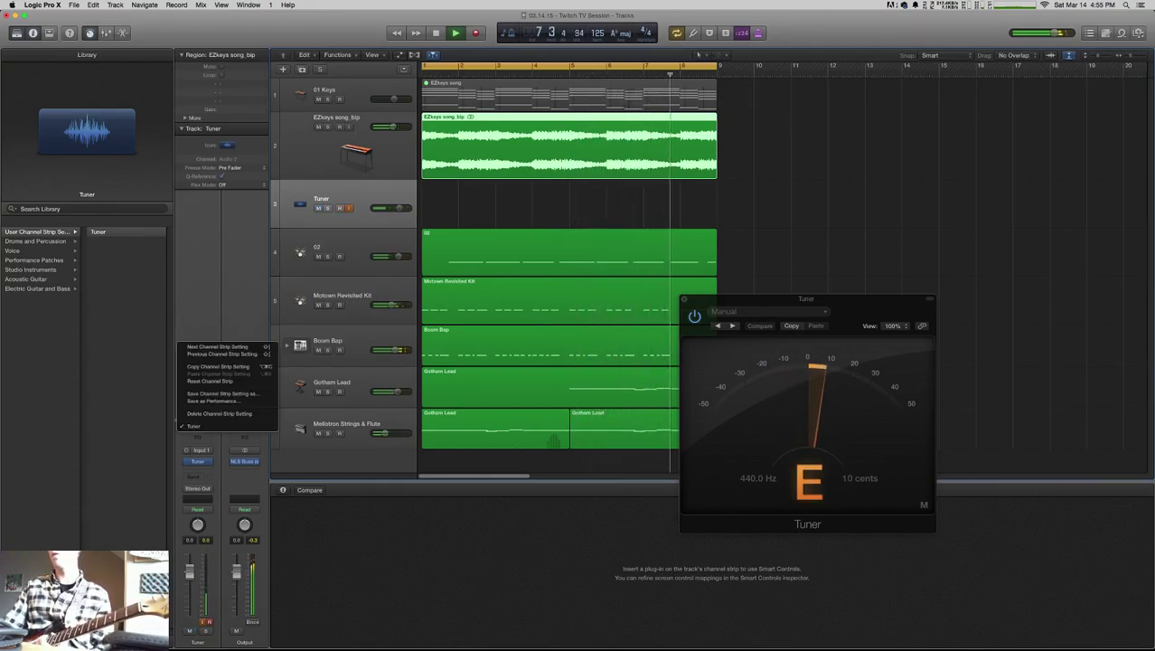
pyautogui.press('Escape')
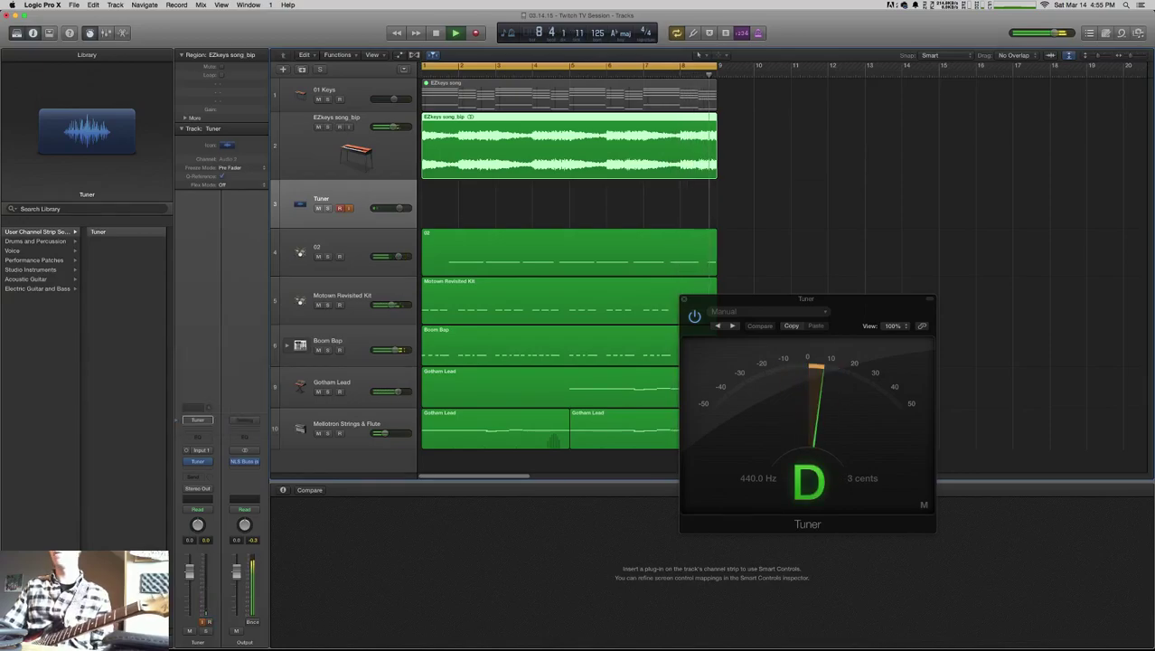
pyautogui.click(37, 288)
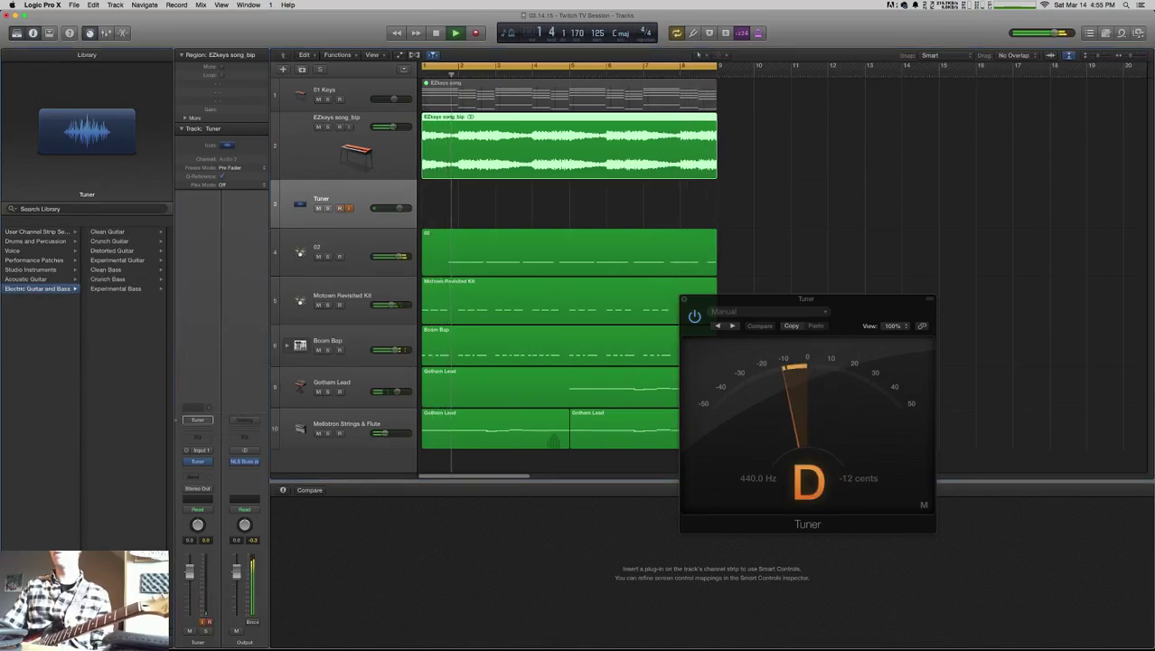
pyautogui.click(117, 241)
pyautogui.click(114, 364)
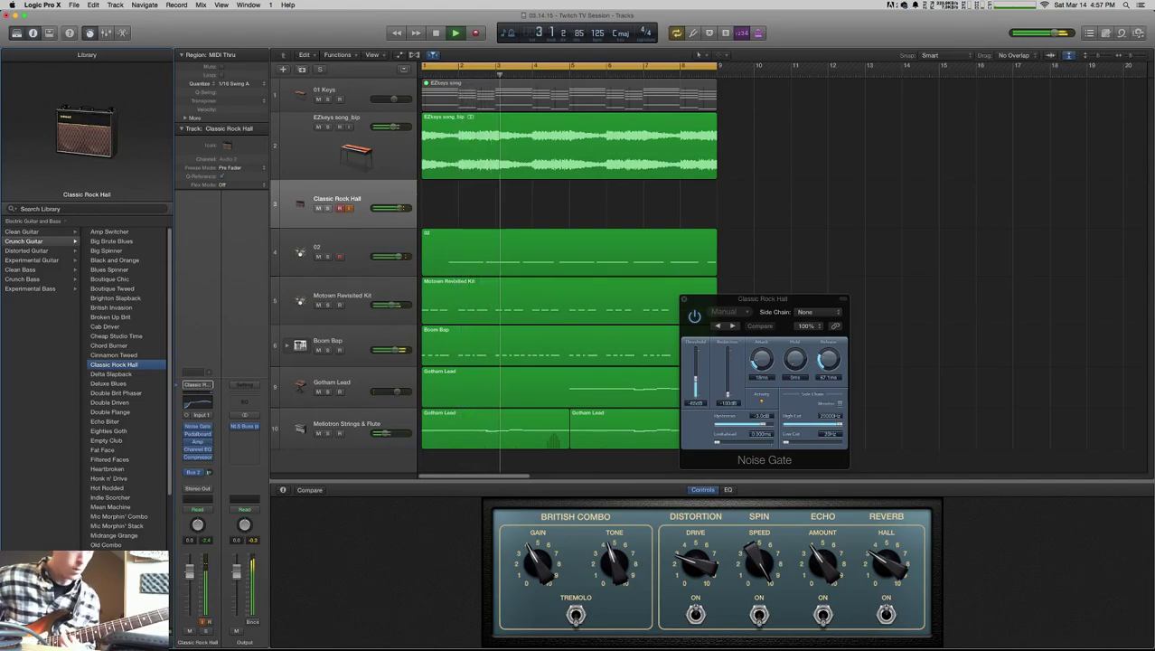
# - Record guitar takes on the Classic Rock Hall track over the eight-bar cycle
pyautogui.press('space')
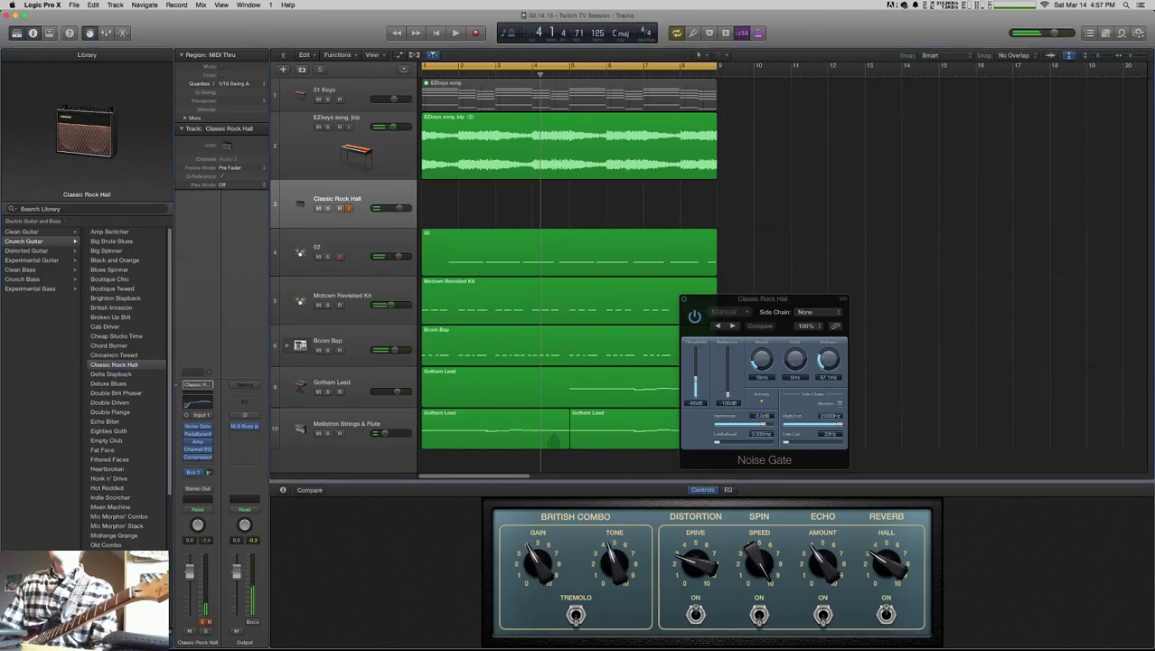
pyautogui.press('Return')
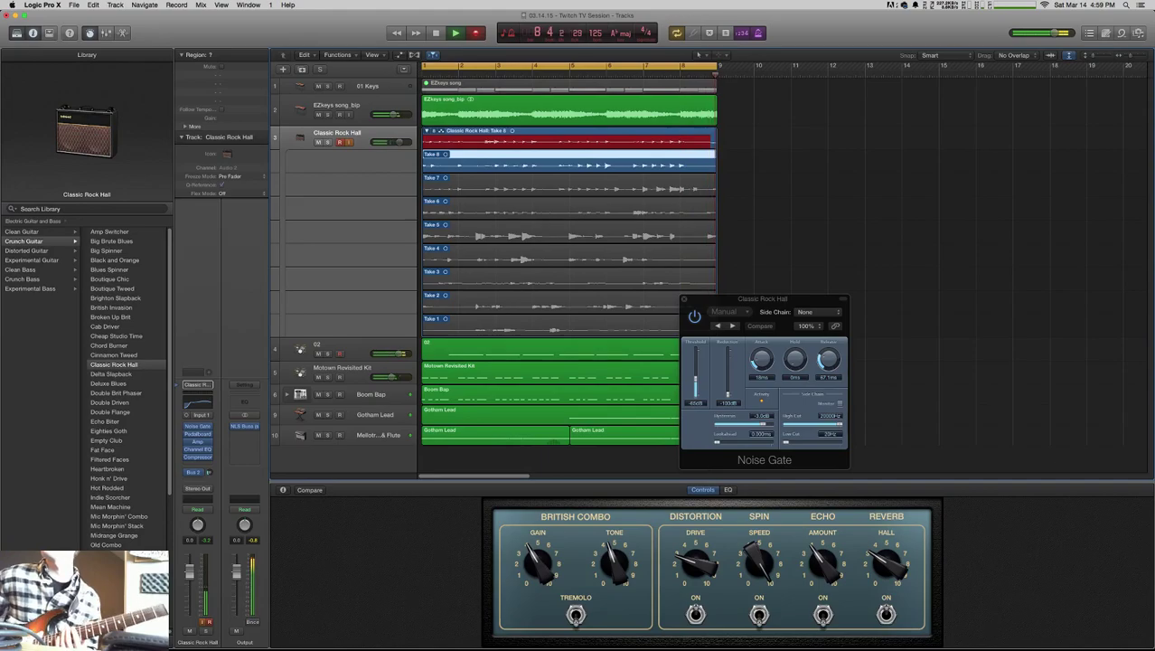
pyautogui.press('space')
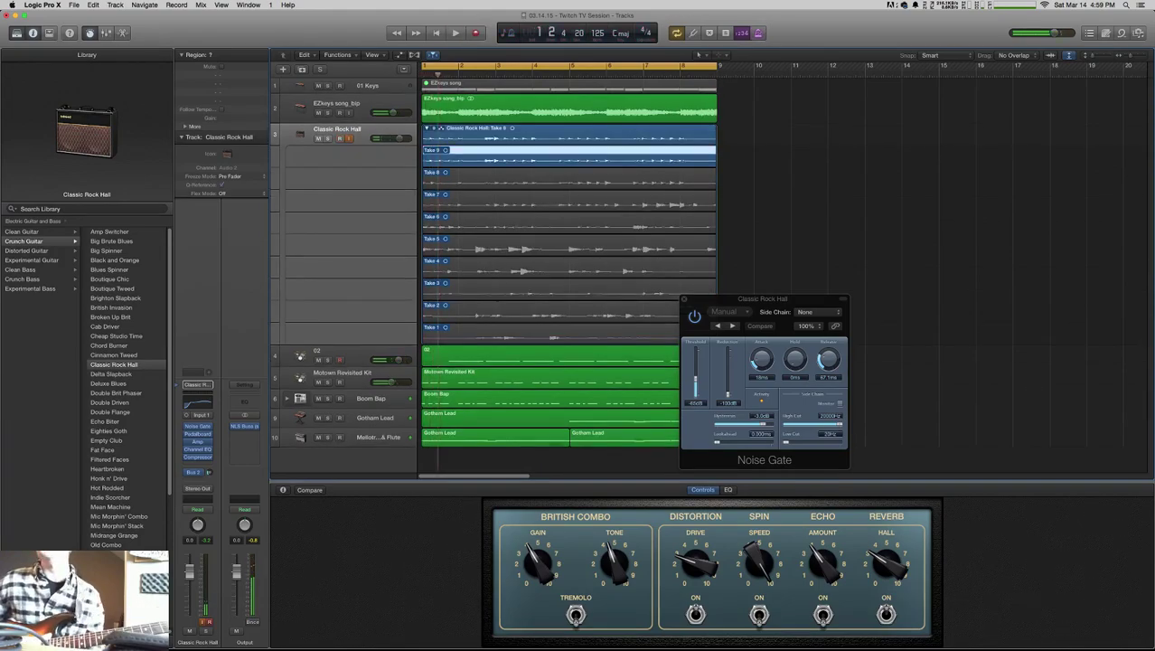
# - Play back the guitar recording and switch between its takes, ending on Take 1
pyautogui.press('space')
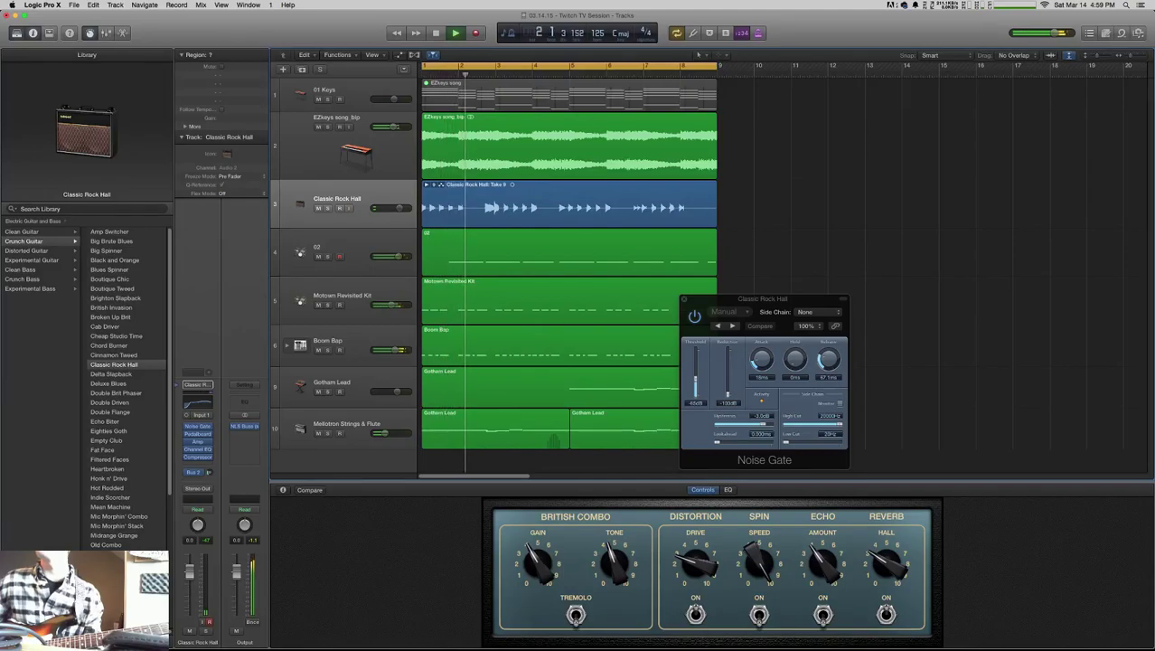
pyautogui.press('space')
pyautogui.press('space')
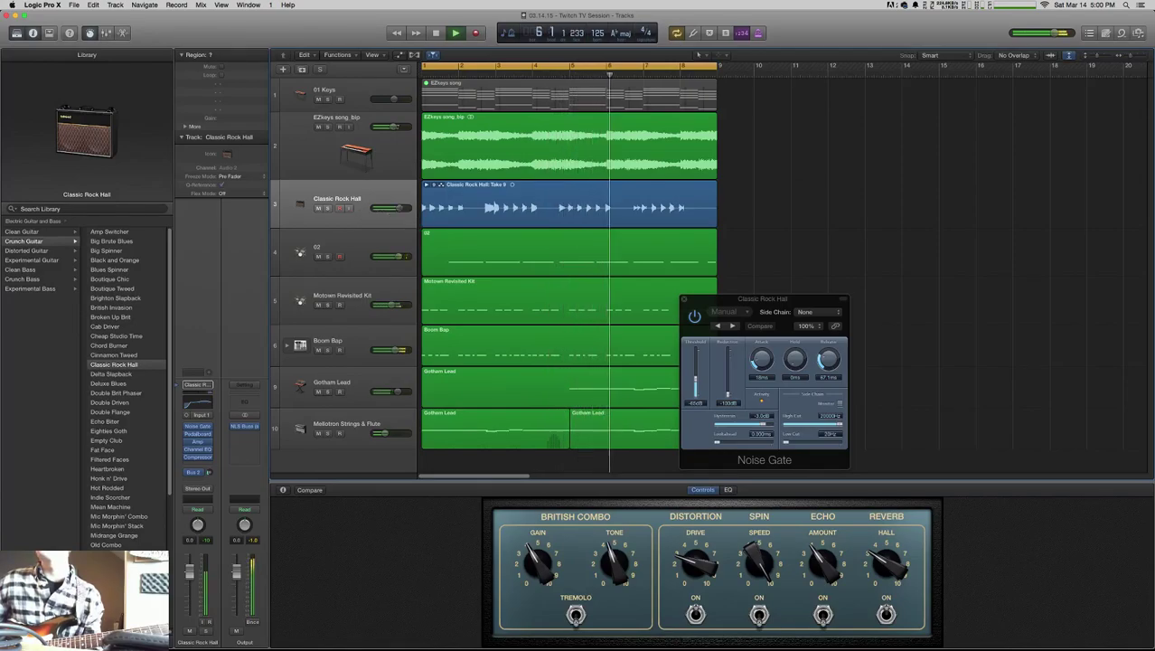
pyautogui.click(434, 184)
pyautogui.click(457, 197)
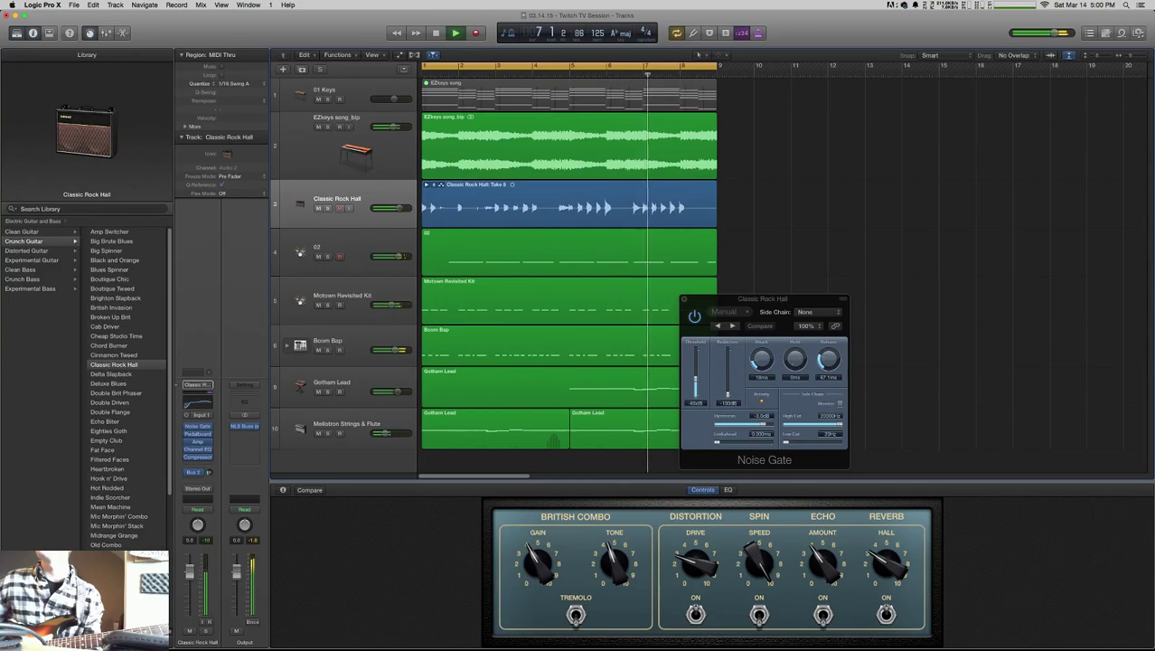
pyautogui.click(434, 184)
pyautogui.click(456, 247)
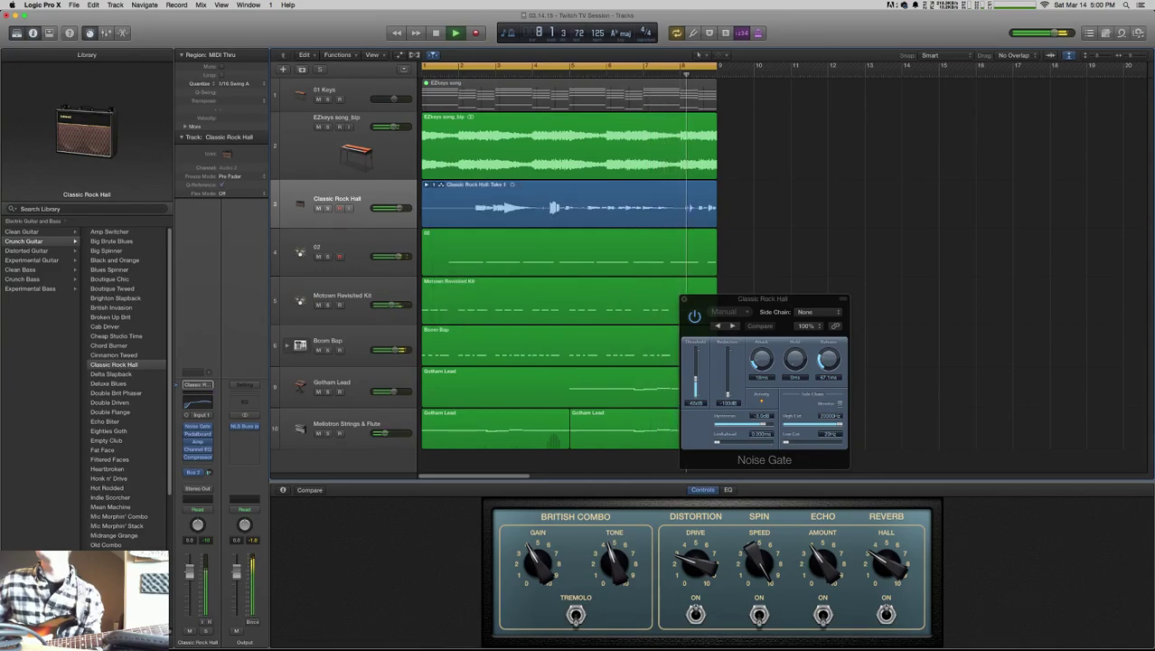
# - Expand the Classic Rock Hall take folder, listen to Take 3 and make Take 4 the active take
pyautogui.click(427, 185)
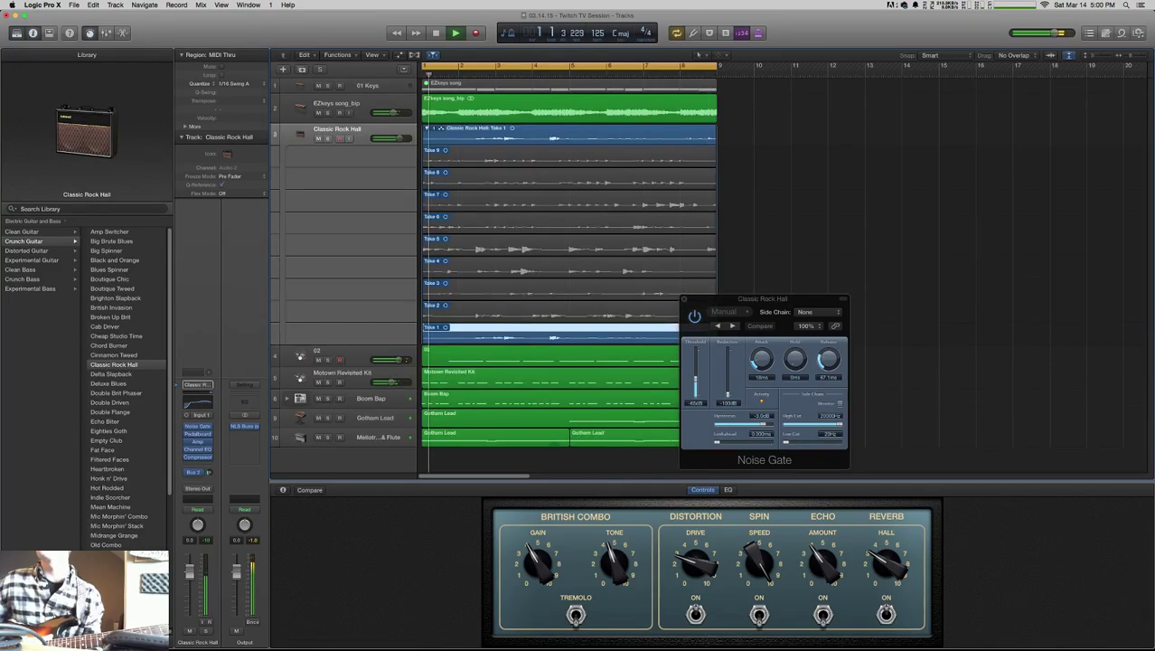
pyautogui.click(434, 283)
pyautogui.press('space')
pyautogui.press('space')
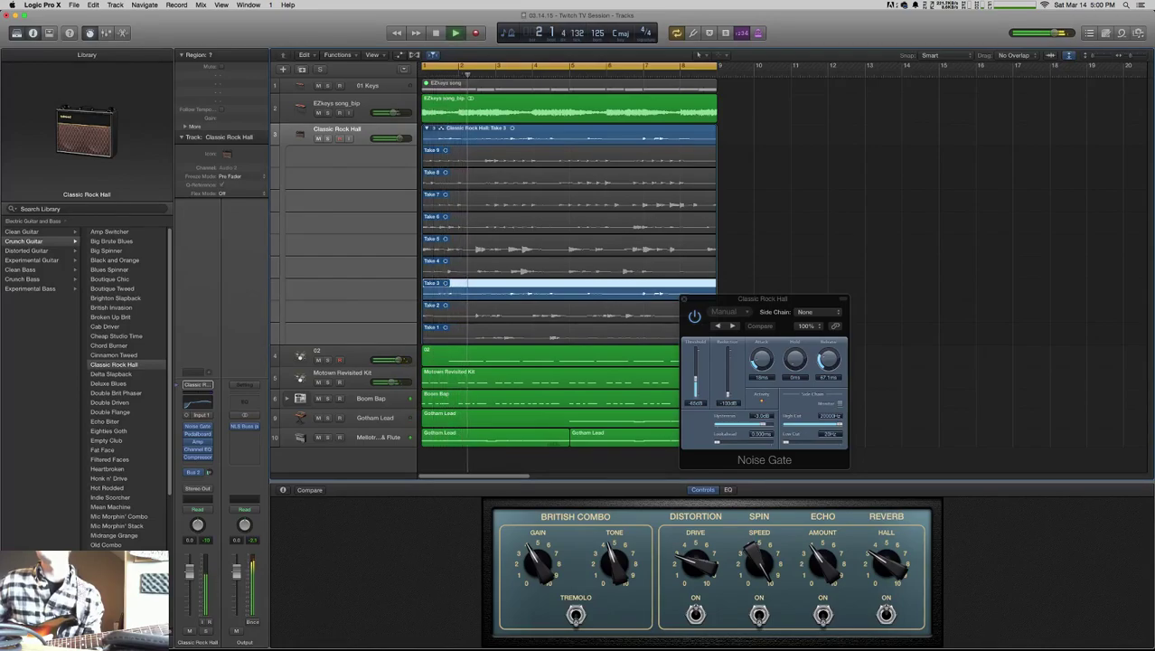
pyautogui.click(433, 260)
pyautogui.press('space')
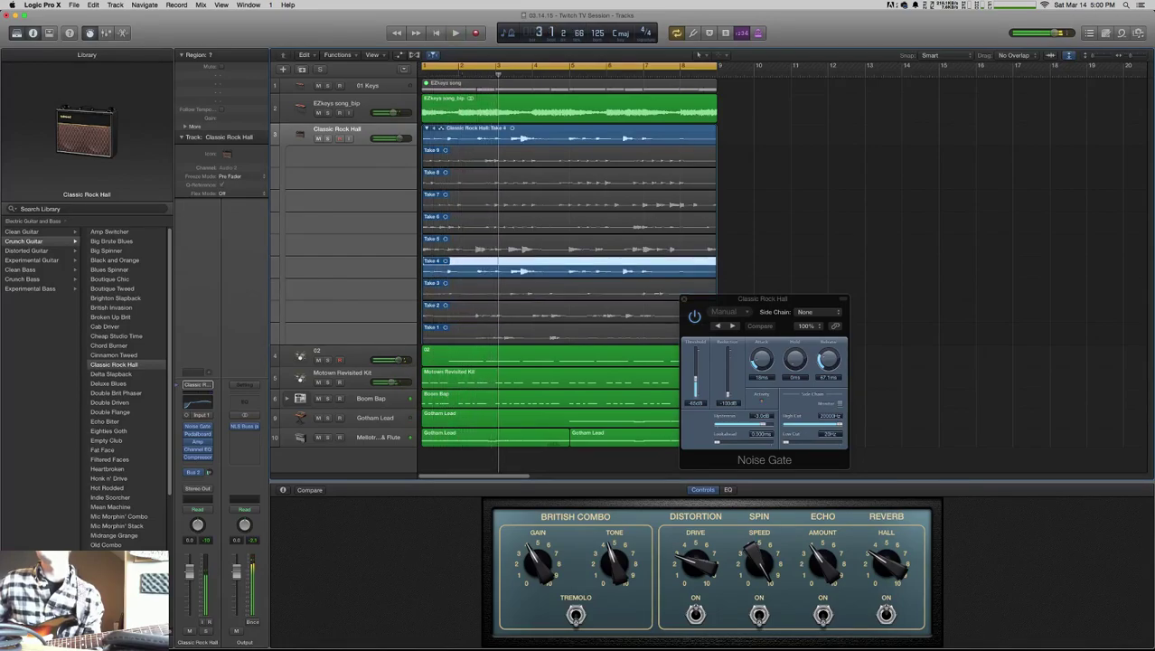
# - Mute the Classic Rock Hall take folder region while leaving its track unmuted, and collapse the folder
pyautogui.press('m')
pyautogui.click(479, 128)
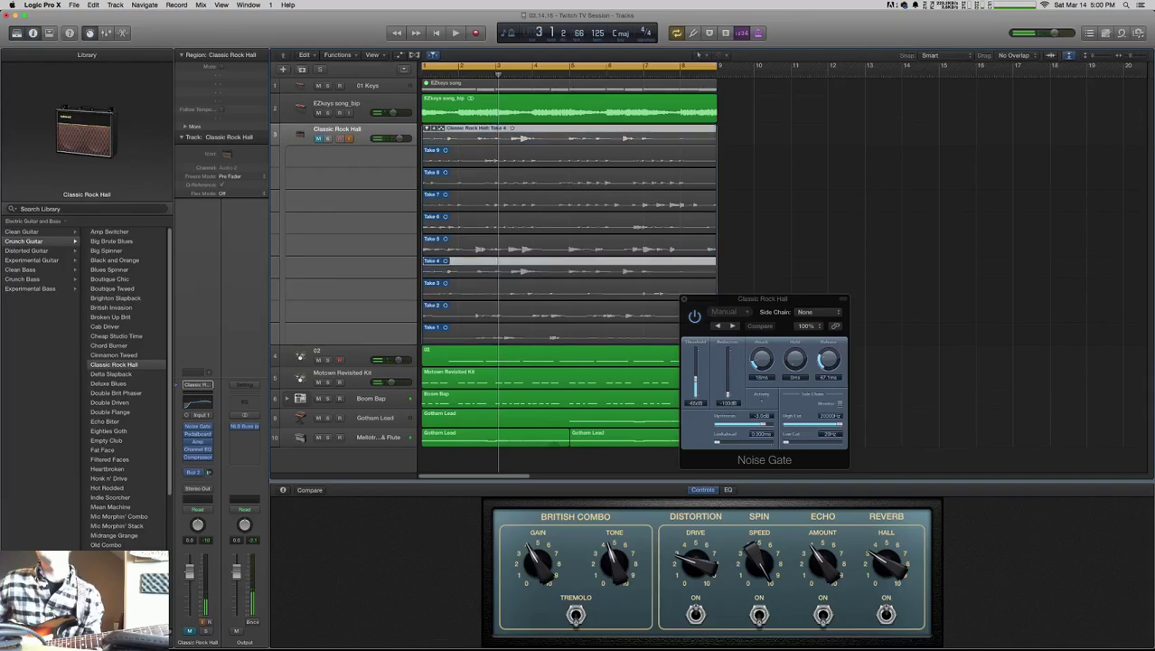
pyautogui.press('m')
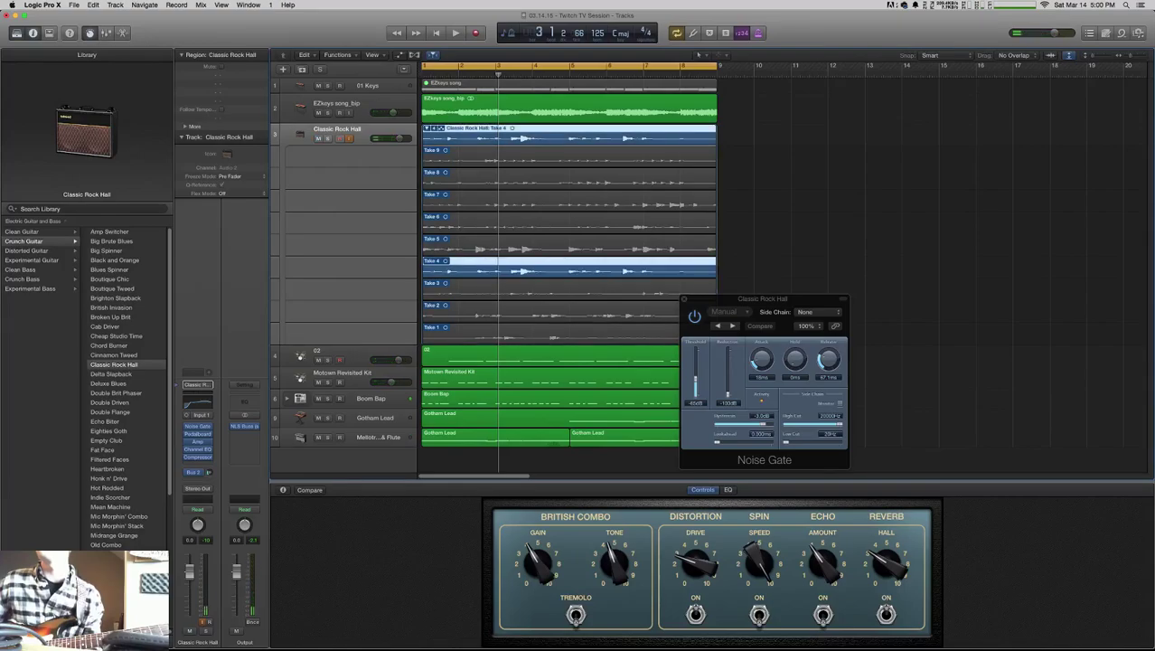
pyautogui.hotkey('ctrl', 'f')
pyautogui.hotkey('ctrl', 'm')
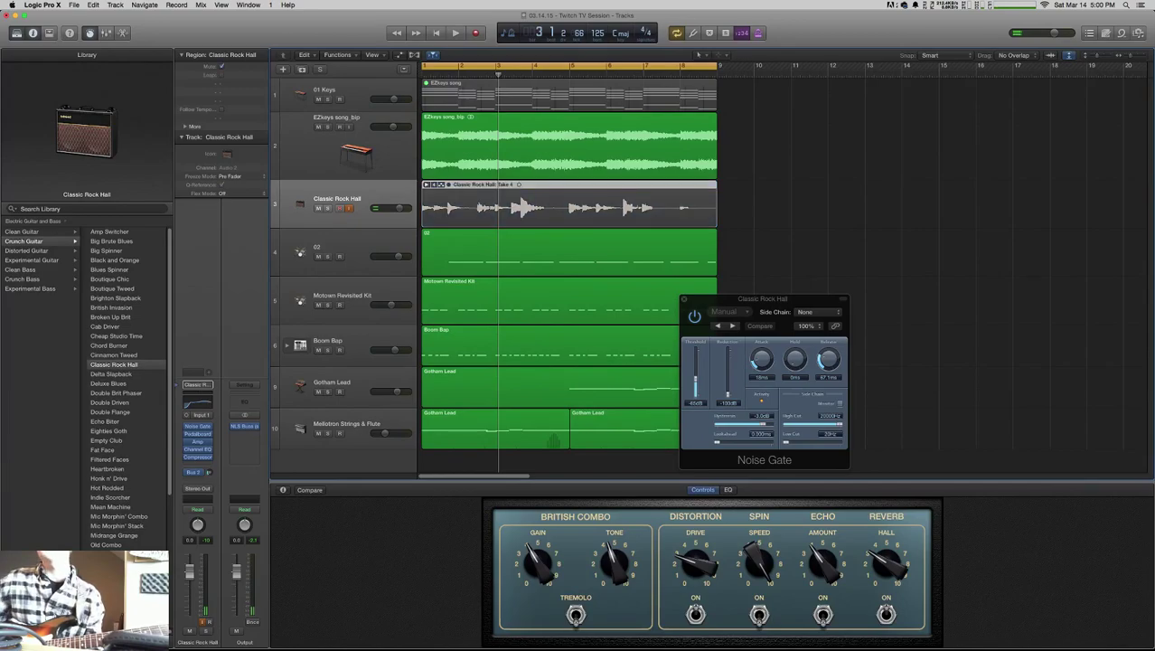
# - Rehearse along with the loop and record additional guitar takes into the muted Classic Rock Hall take folder
pyautogui.press('space')
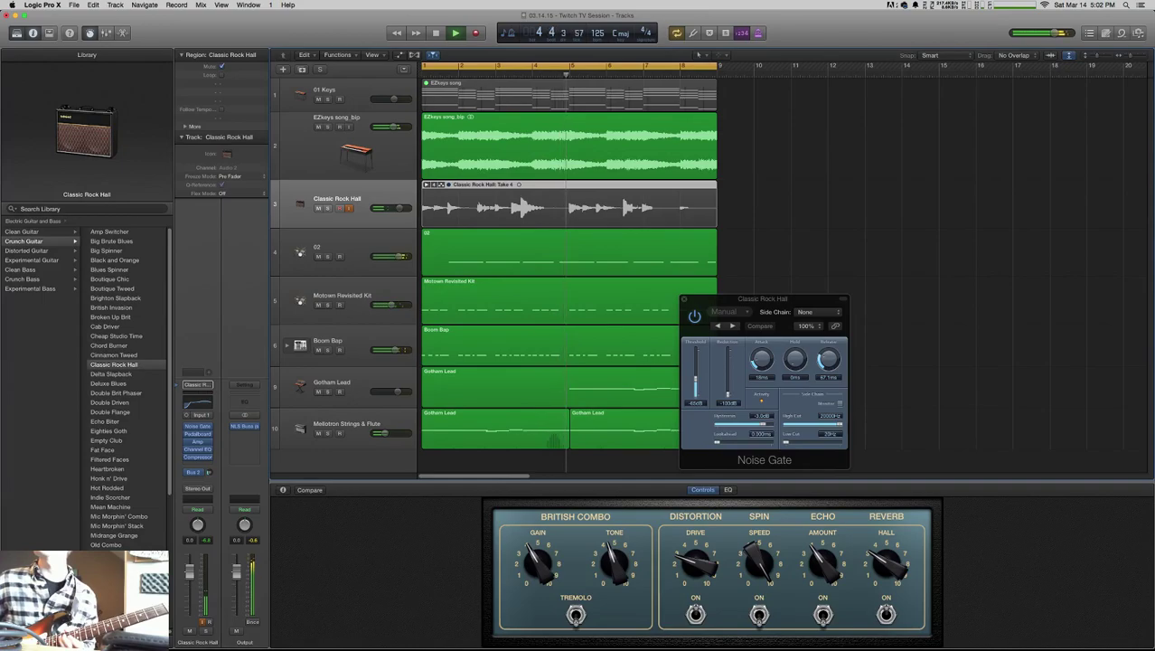
pyautogui.press('space')
pyautogui.press('r')
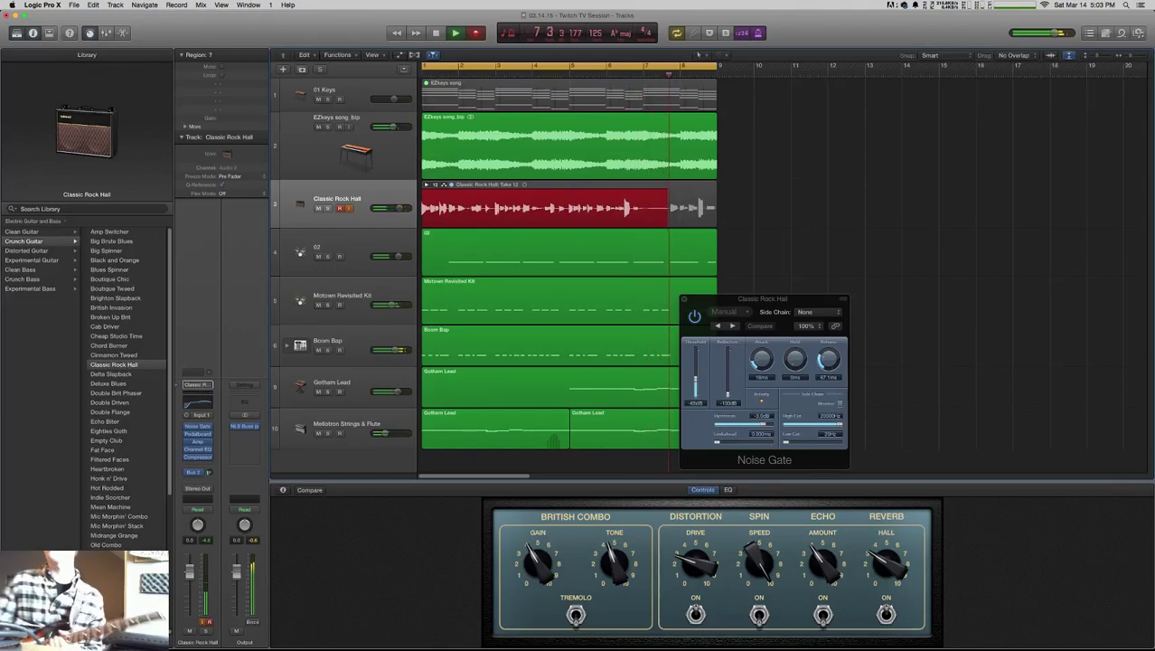
pyautogui.press('space')
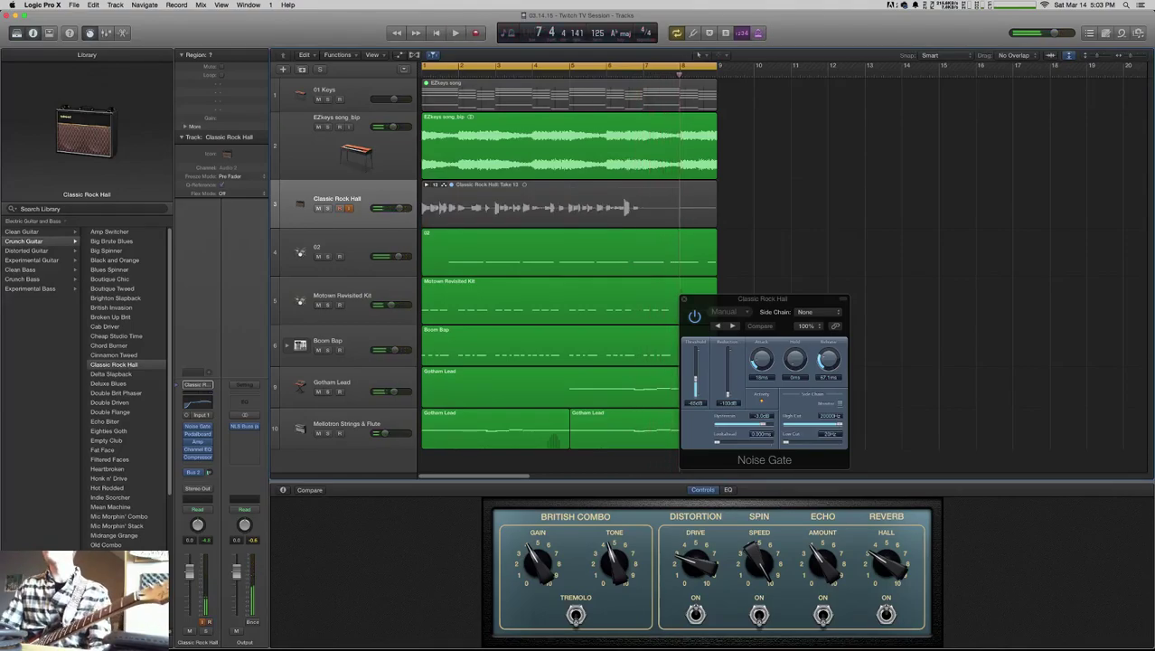
# - Expand the Classic Rock Hall take folder, choose Take 10 as the active take and collapse the folder
pyautogui.hotkey('alt', 'f')
pyautogui.click(440, 190)
pyautogui.press('space')
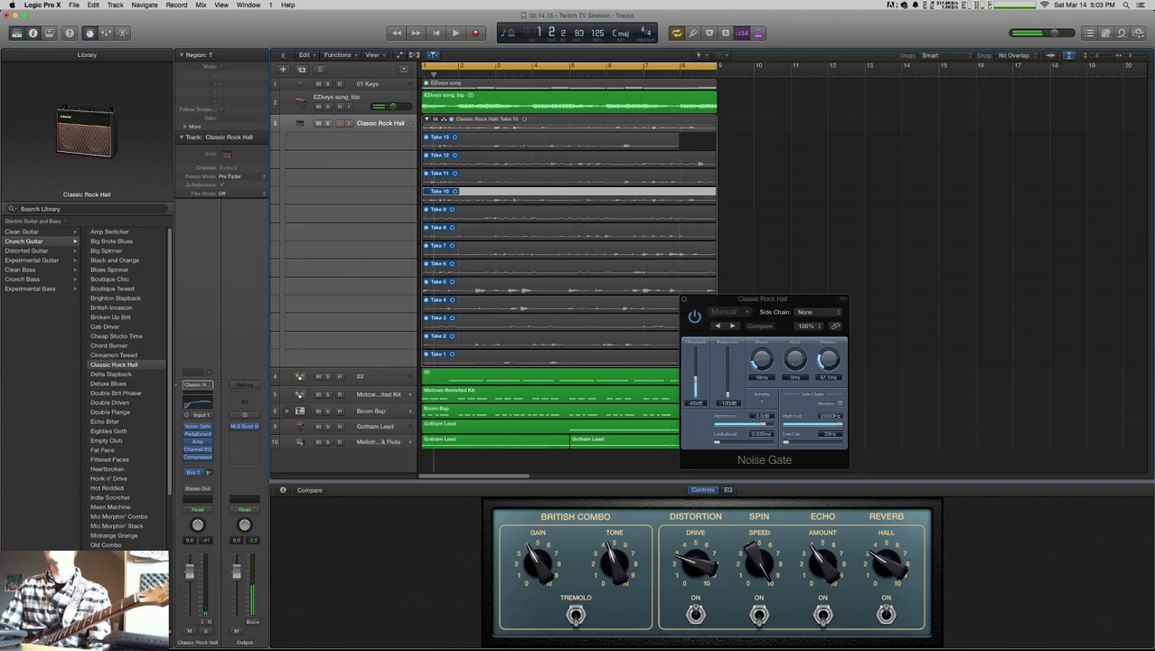
pyautogui.hotkey('alt', 'f')
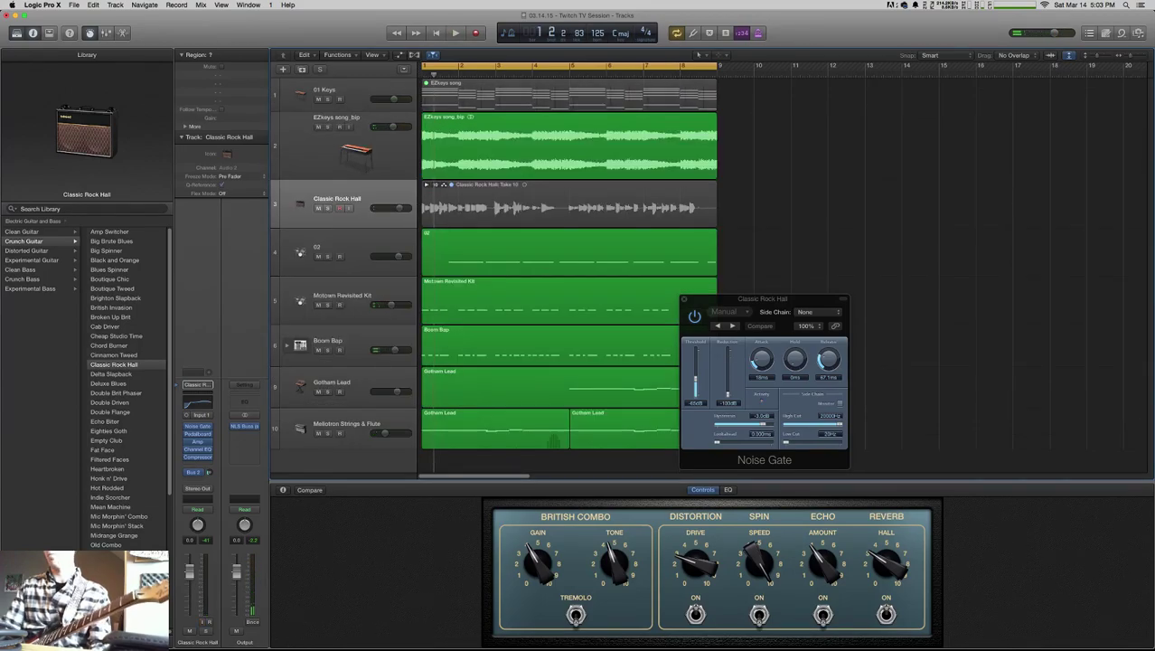
# - Unmute the Classic Rock Hall take folder region and play the guitar with the beat
pyautogui.click(514, 207)
pyautogui.hotkey('ctrl', 'm')
pyautogui.press('space')
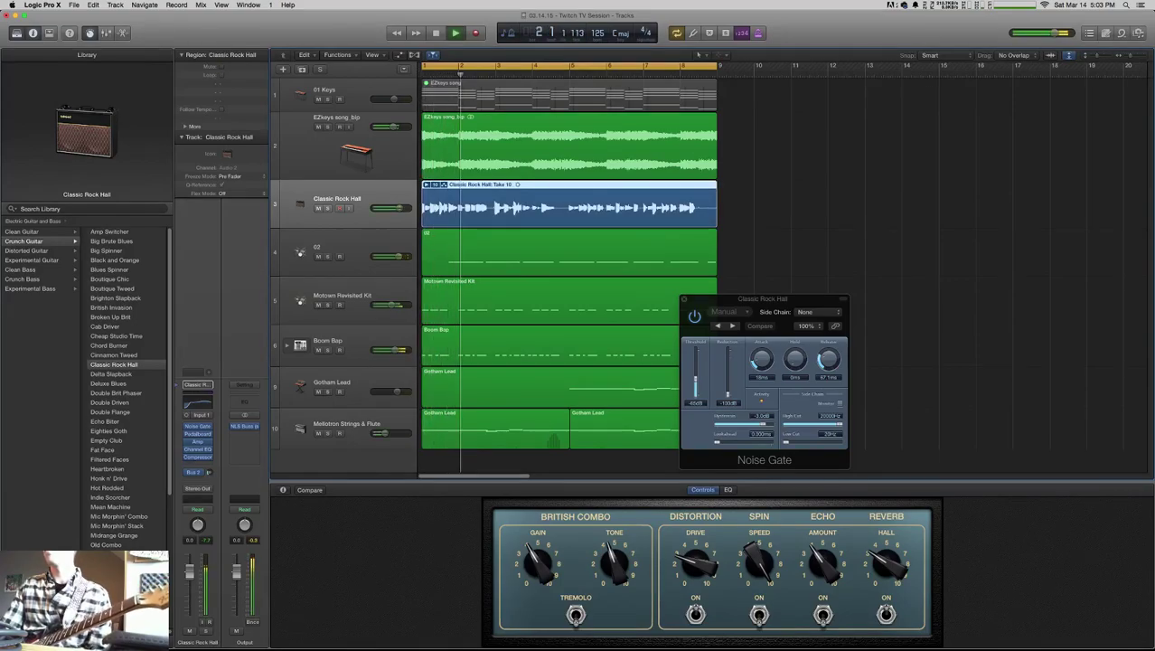
# - Switch the Classic Rock Hall take folder to Take 11, listen to it from the start and collapse the folder
pyautogui.hotkey('ctrl', 'f')
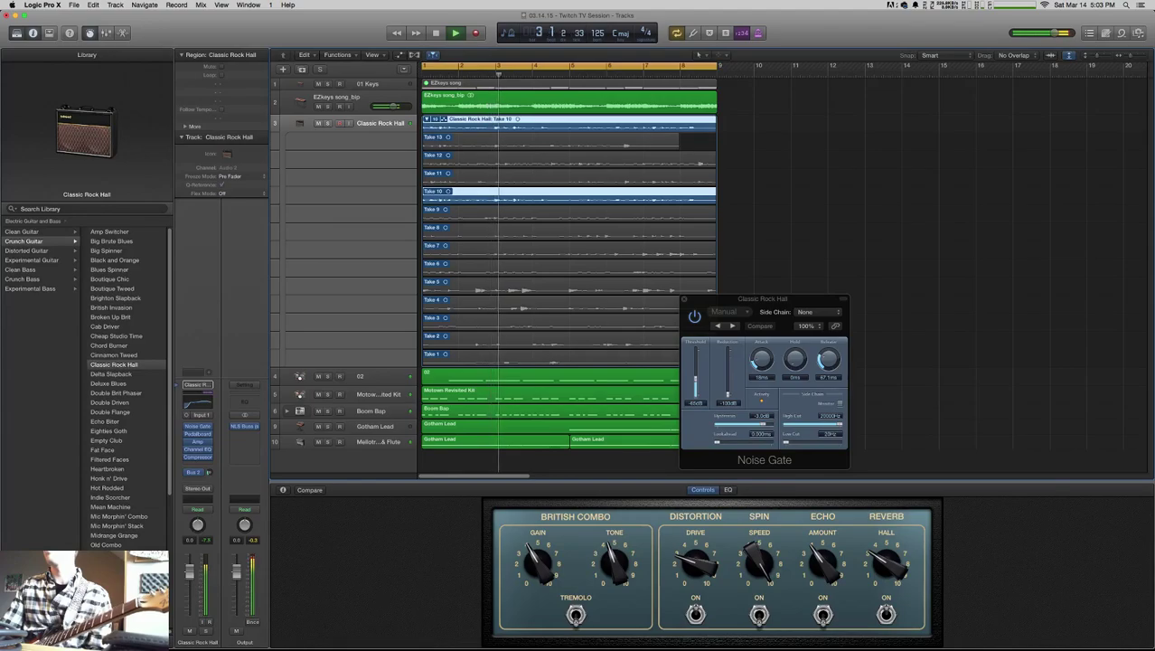
pyautogui.click(568, 173)
pyautogui.press('Return')
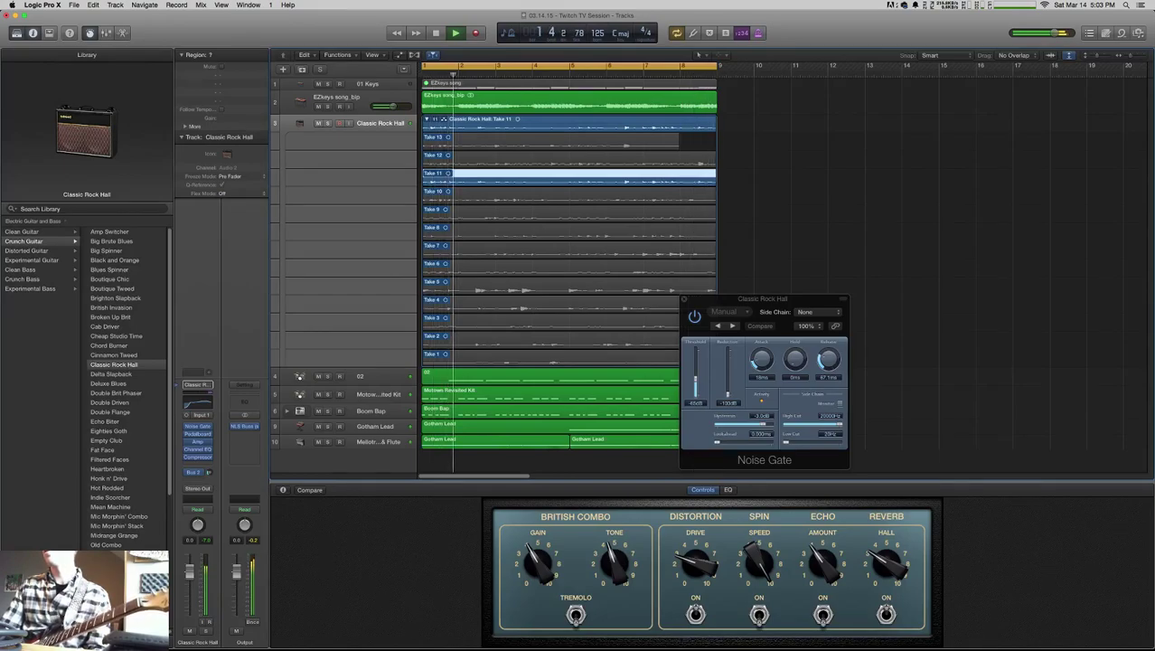
pyautogui.hotkey('ctrl', 'f')
pyautogui.click(569, 204)
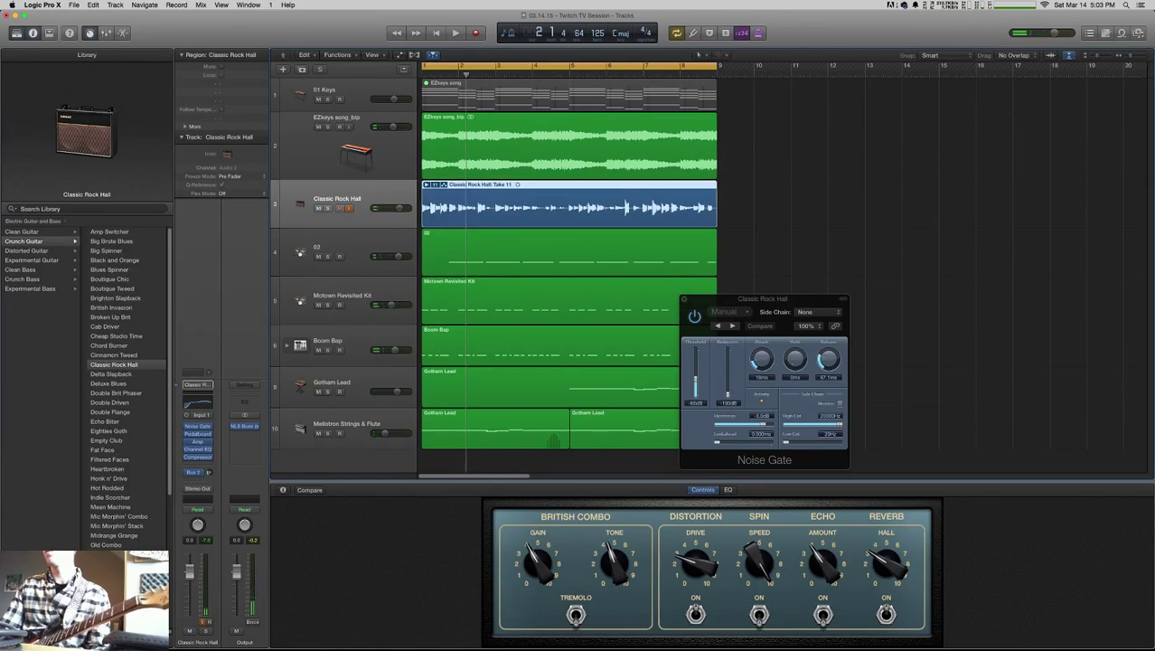
# - Record further guitar takes on the Classic Rock Hall track from bar 1
pyautogui.press('r')
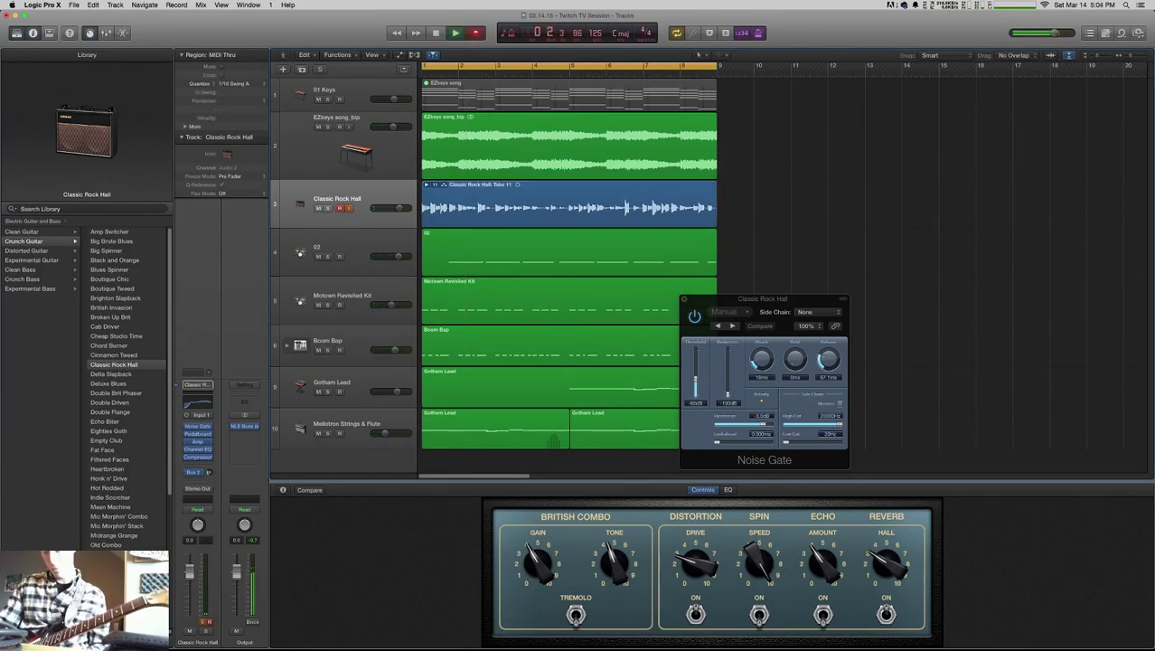
pyautogui.press('Return')
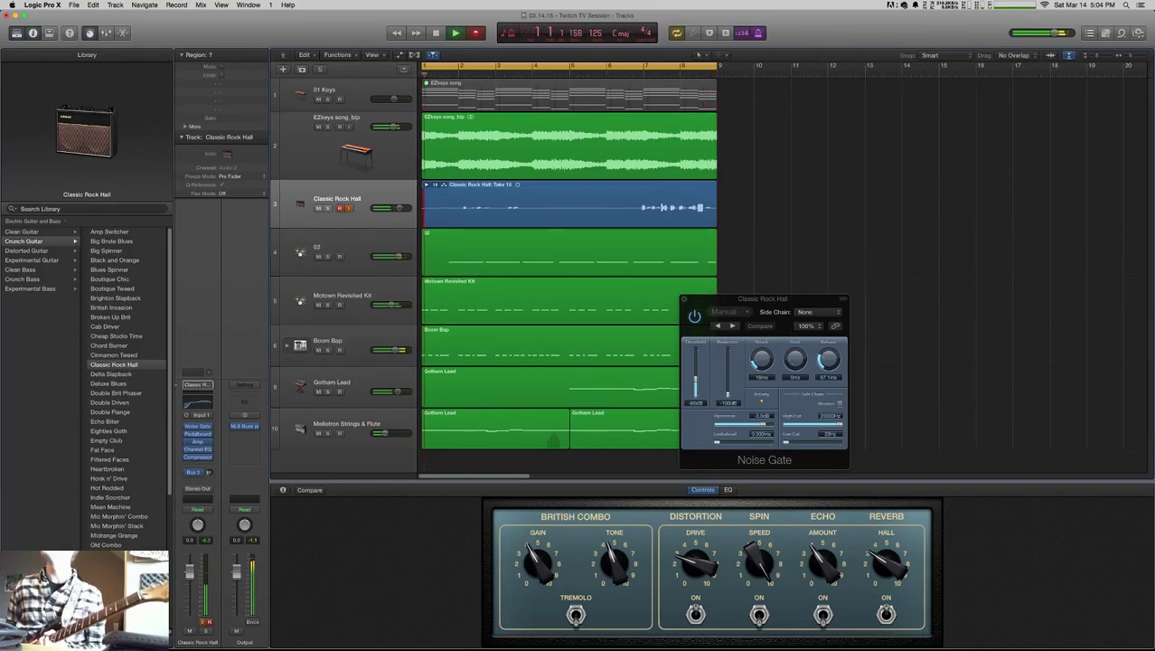
pyautogui.press('space')
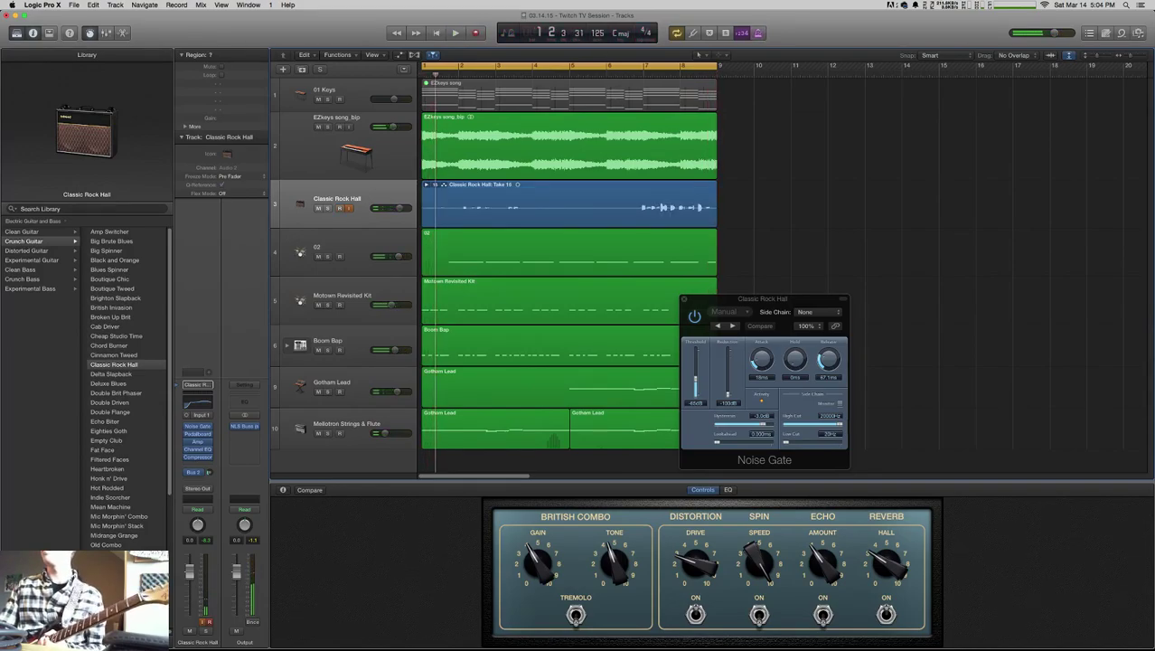
# - Set the cycle range to run from bar 5 to bar 9
pyautogui.press('c')
pyautogui.moveTo(570, 66); pyautogui.dragTo(716, 66)
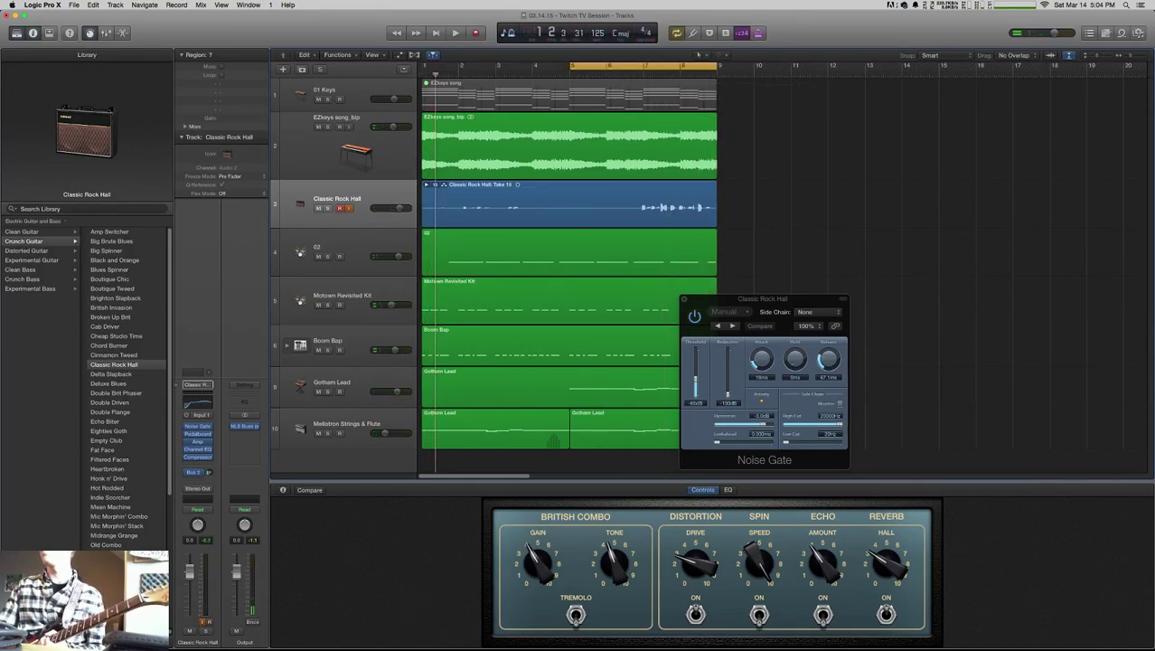
# - Extend the cycle range to end at bar 10 and record guitar takes on the Classic Rock Hall track from bar 5
pyautogui.press('space')
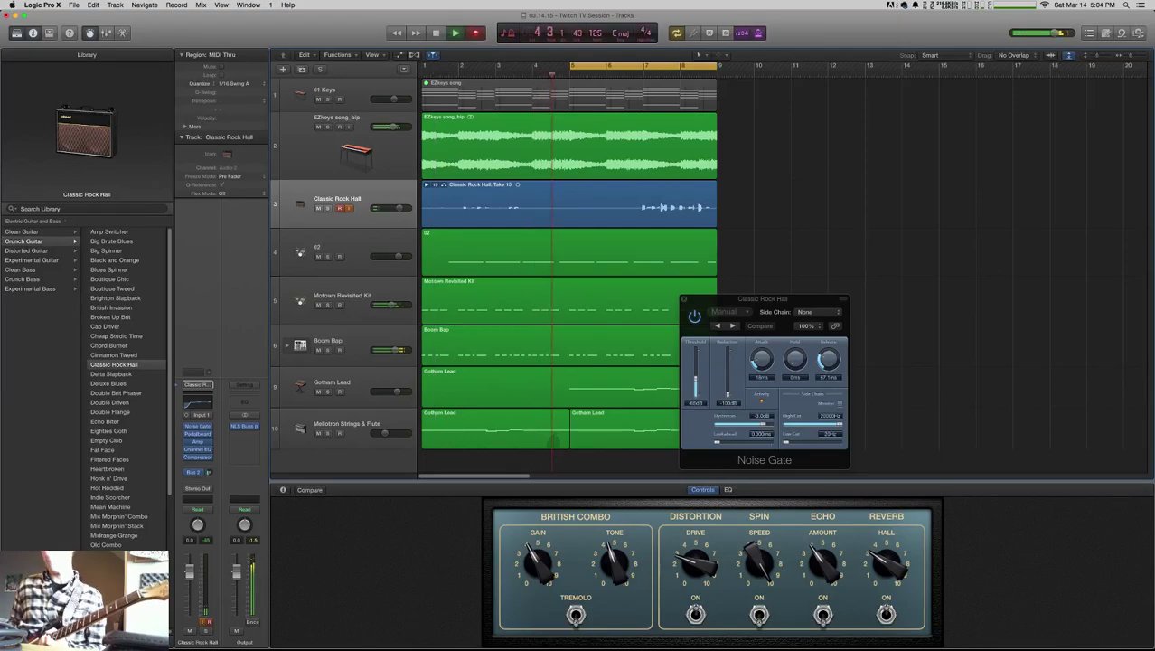
pyautogui.press('space')
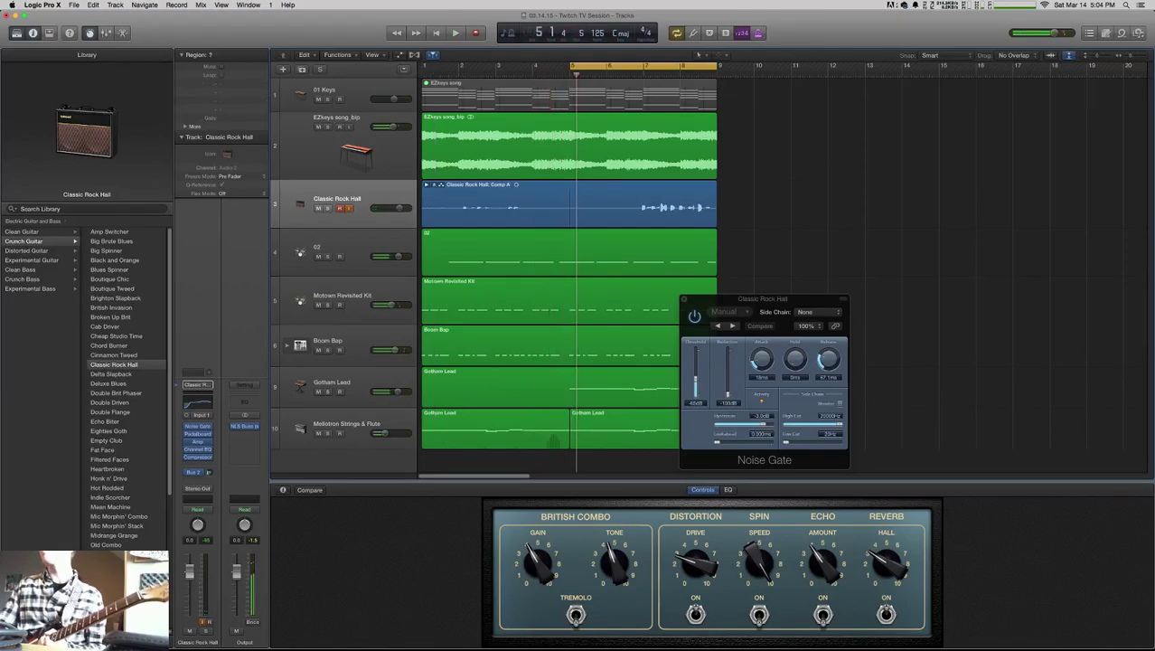
pyautogui.moveTo(718, 65); pyautogui.dragTo(753, 65)
pyautogui.press('r')
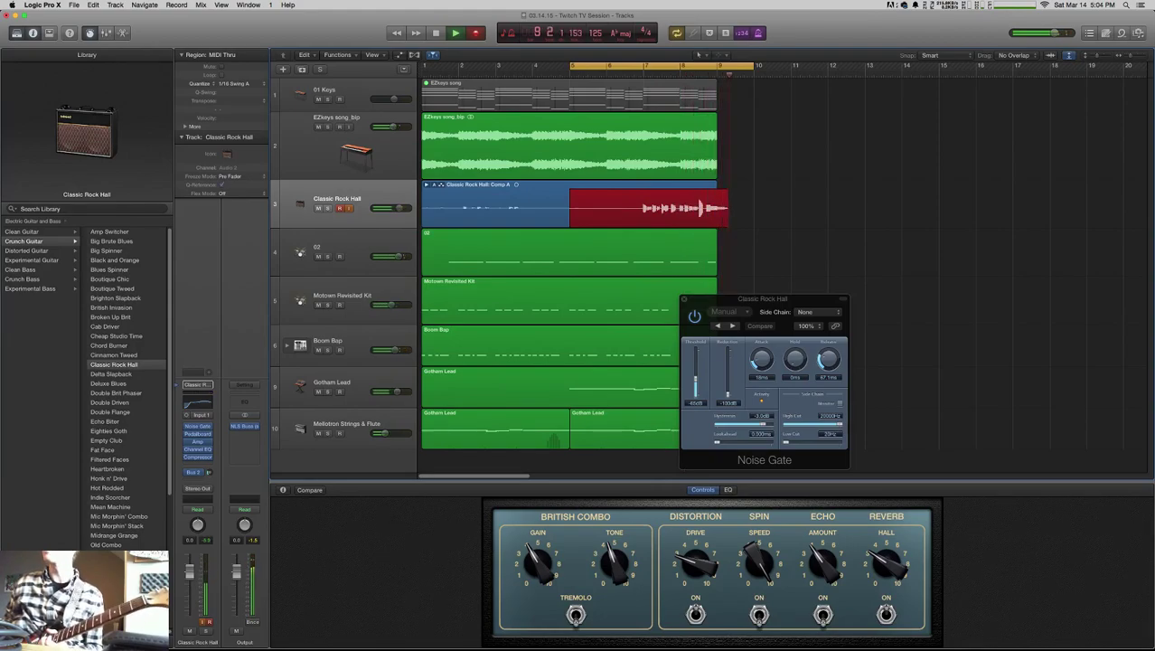
pyautogui.press('space')
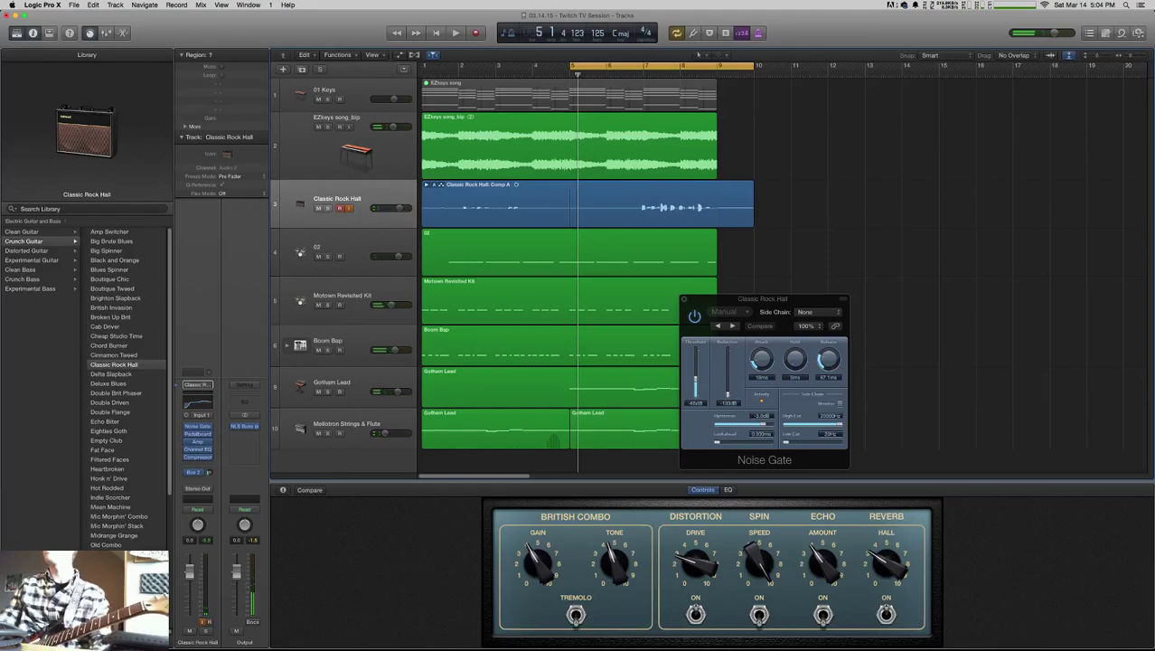
# - Turn off cycle mode, hide the Noise Gate plug-in window and play the song from bar 5
pyautogui.press('c')
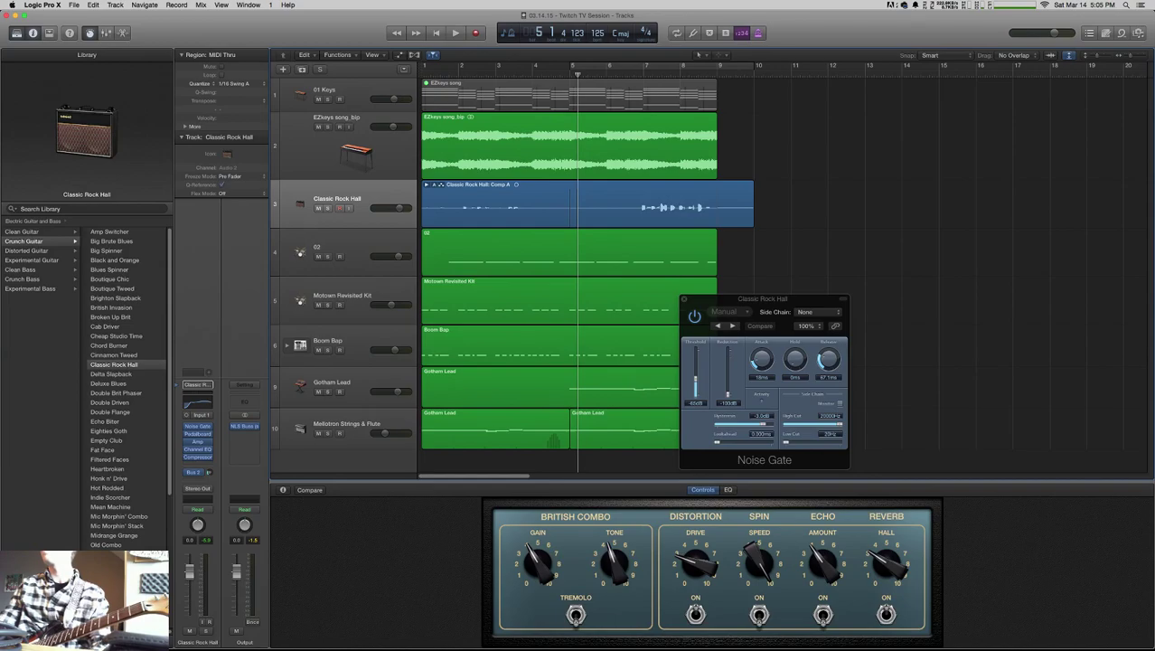
pyautogui.press('v')
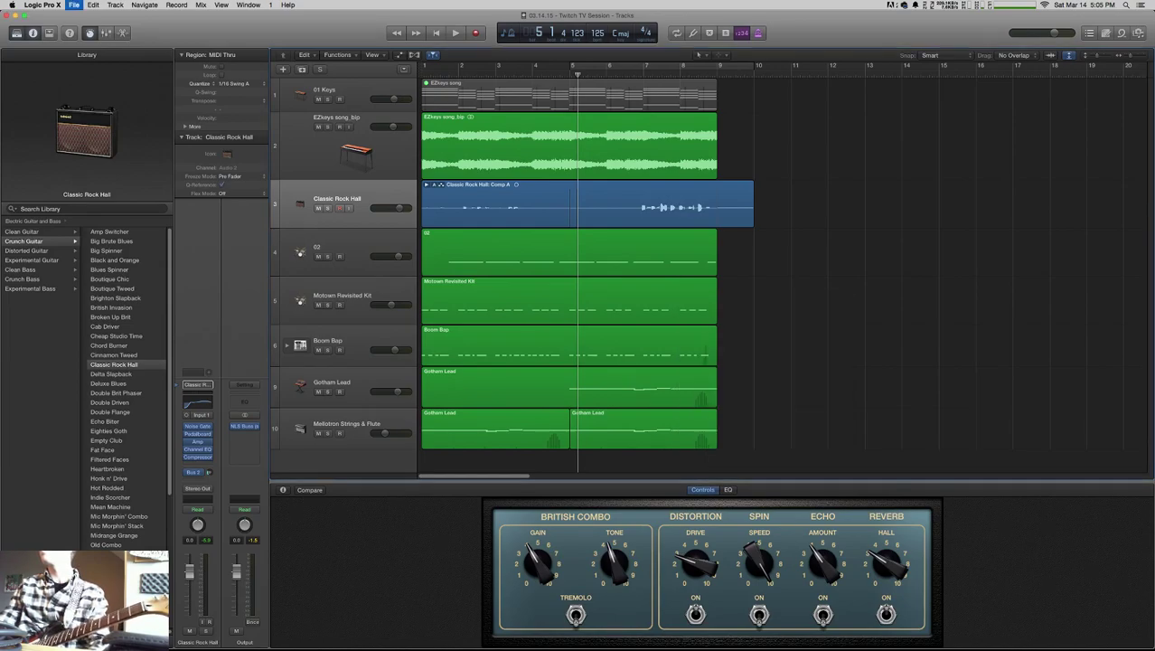
pyautogui.press('space')
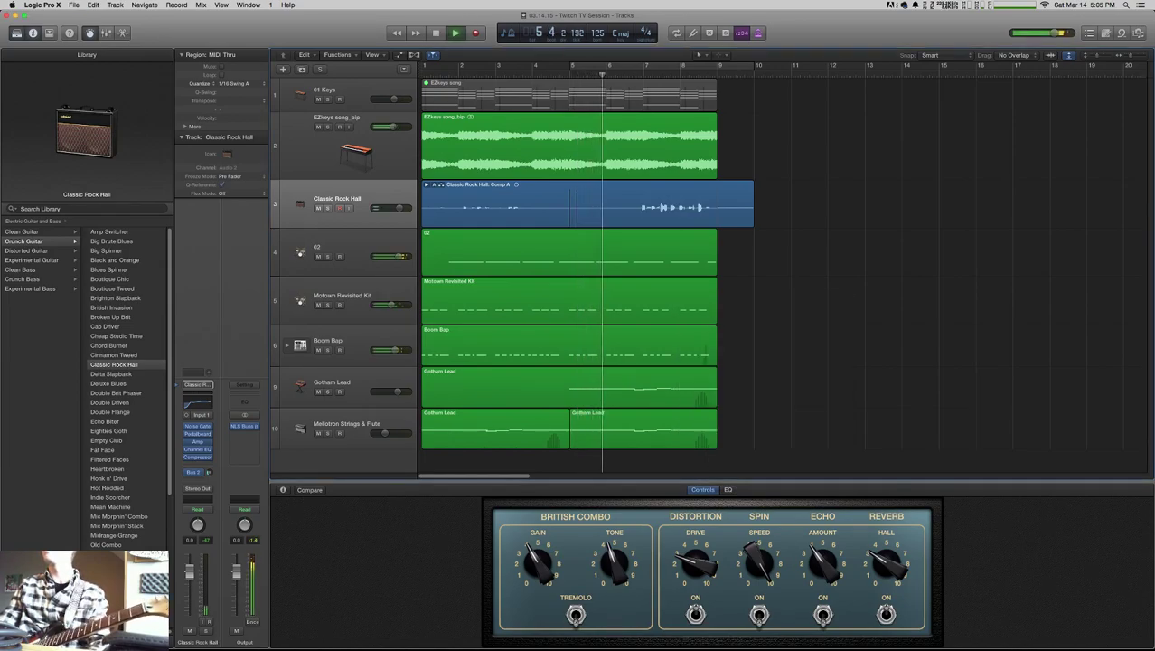
# - Trim the start of the Classic Rock Hall take folder to about bar 6.5 and flatten its comp into a single region
pyautogui.moveTo(626, 210); pyautogui.dragTo(422, 209)
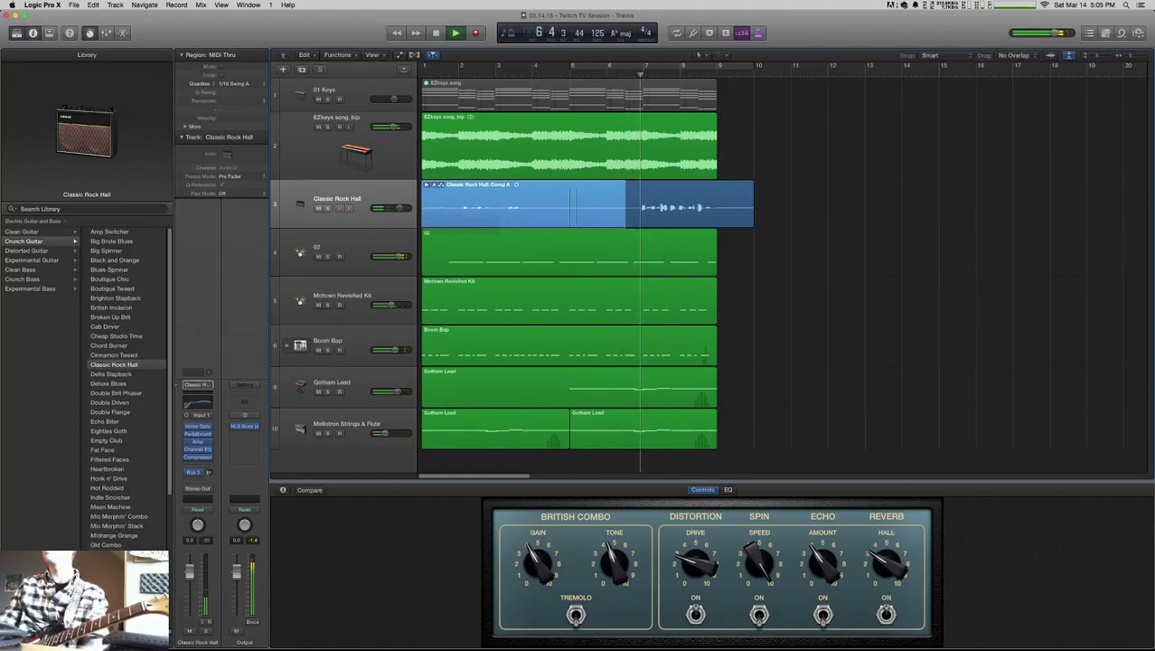
pyautogui.press('BackSpace')
pyautogui.press('Return')
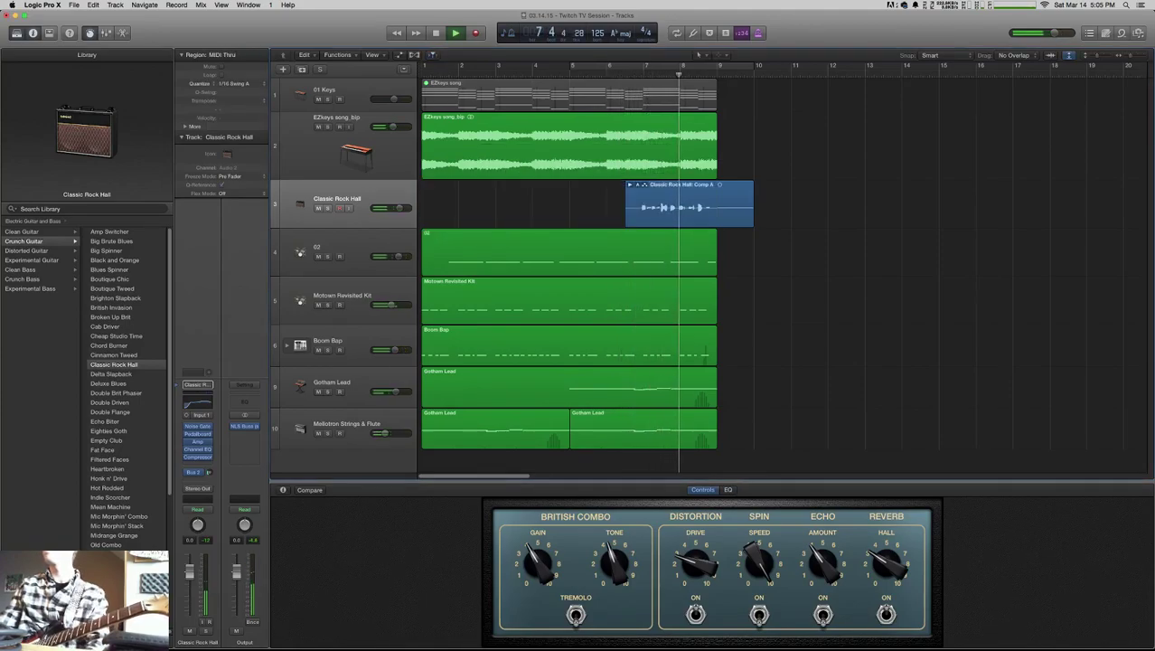
pyautogui.press('super+s')
pyautogui.click(637, 185)
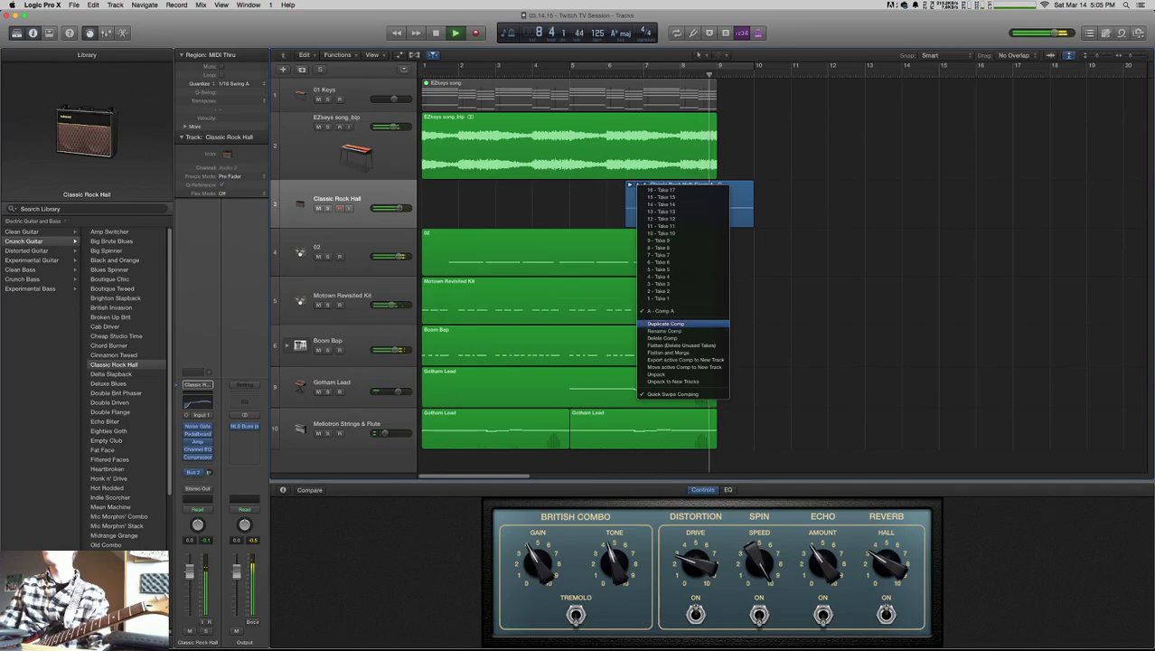
pyautogui.click(680, 345)
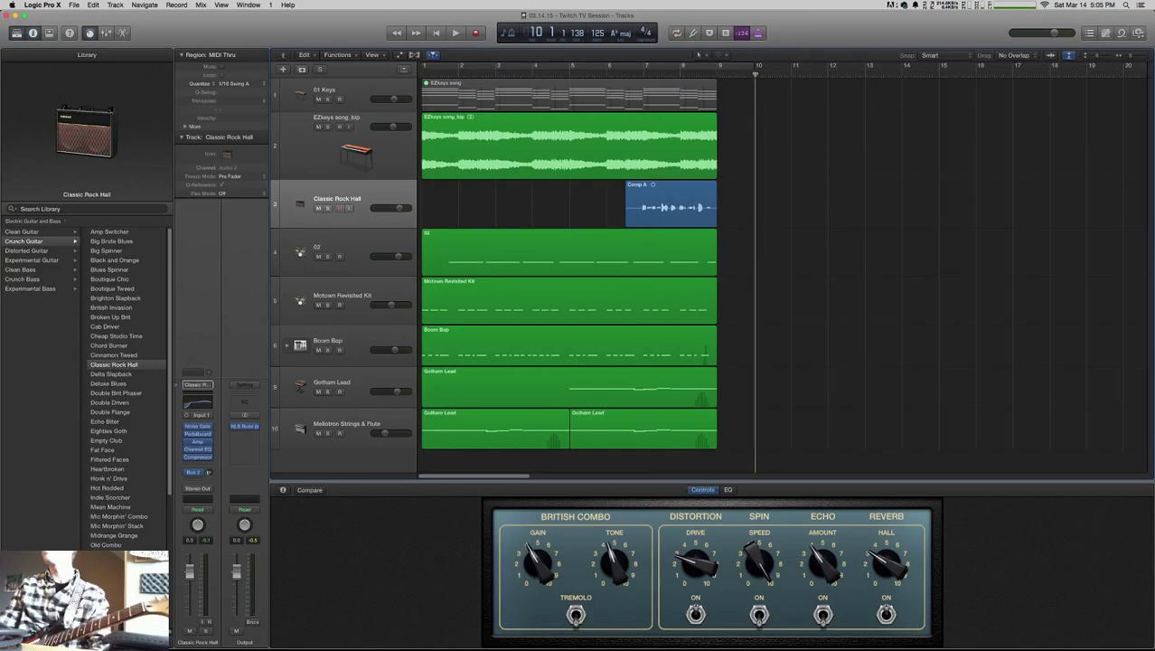
# - Copy the regions of all tracks so that a second eight-bar section starts at bar 10
pyautogui.press('super+Left')
pyautogui.press('super+Left')
pyautogui.press('super+Left')
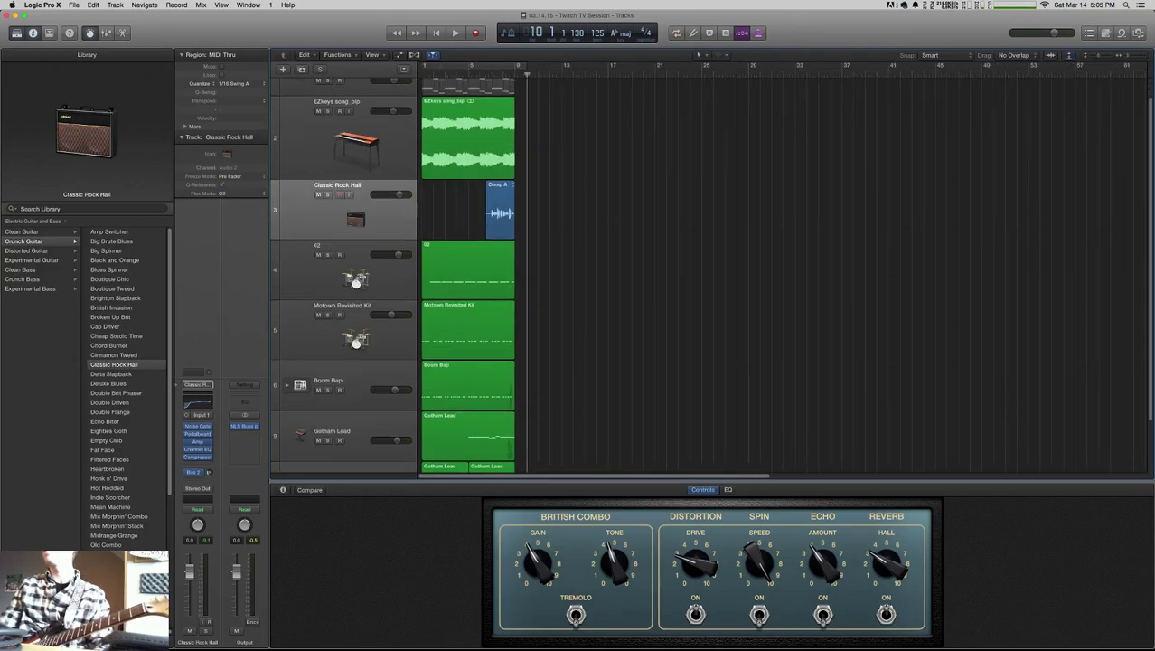
pyautogui.press('super+Up')
pyautogui.press('super+Up')
pyautogui.moveTo(570, 229); pyautogui.dragTo(557, 116)
# - Save the project, set the cycle range from bar 1 to about bar 18 and play both sections
pyautogui.press('super+s')
pyautogui.moveTo(473, 65); pyautogui.dragTo(616, 144)
pyautogui.press('space')
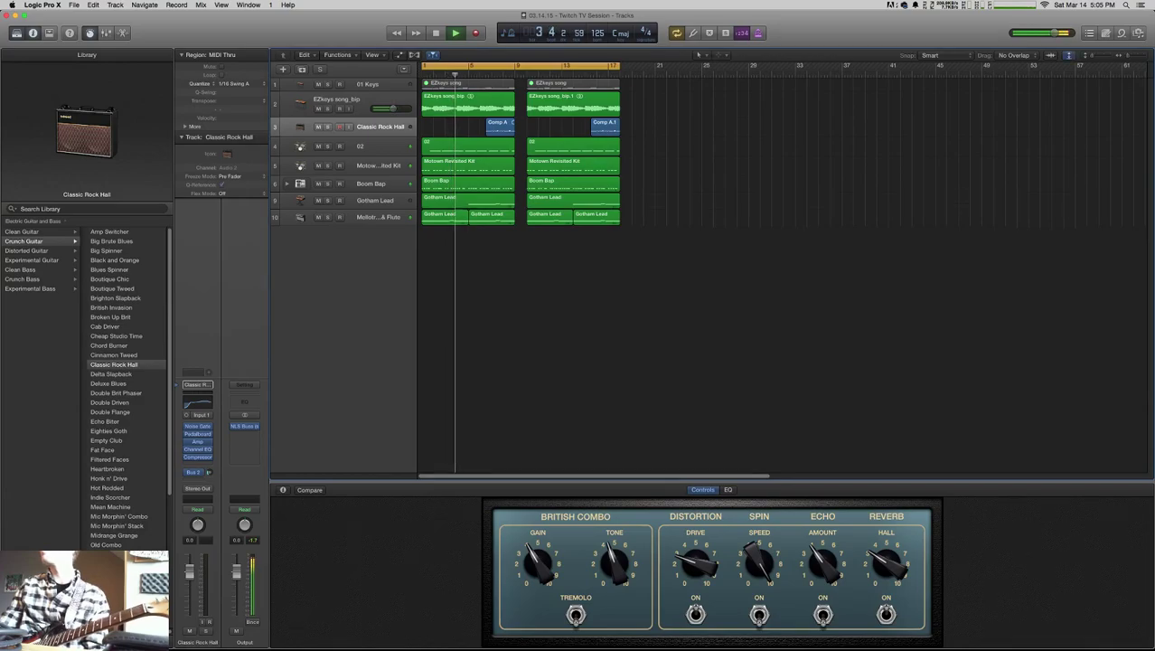
pyautogui.press('super+Down')
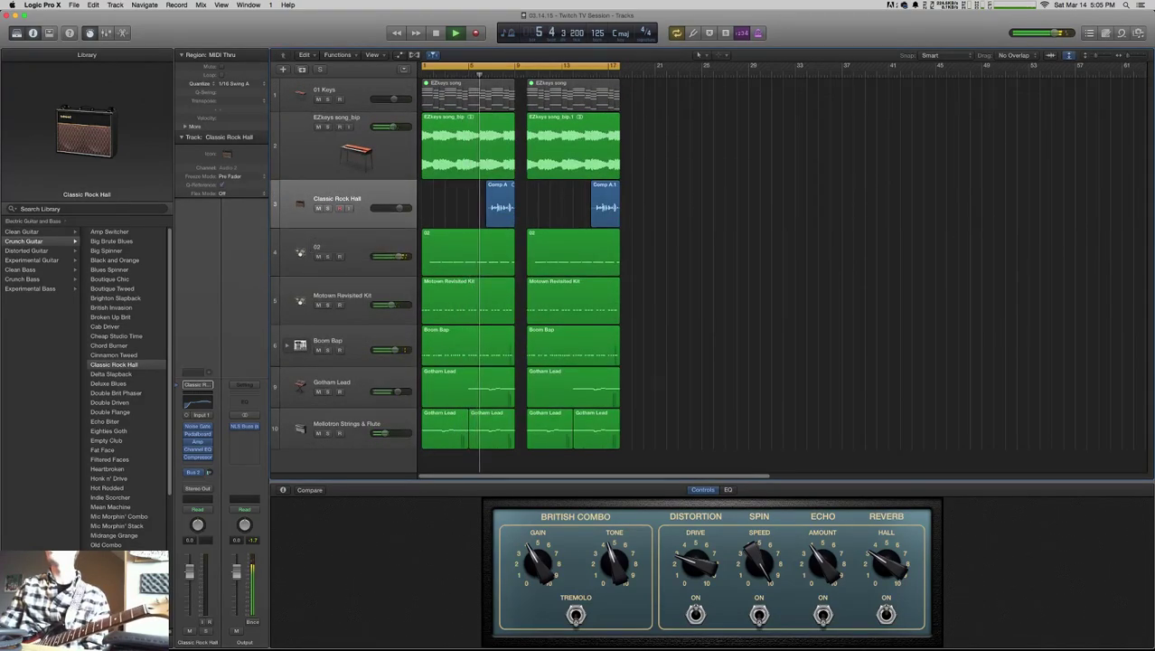
# - Lower the Classic Rock Hall volume to -2.2 dB and extend the ends of both Comp A regions by about half a bar
pyautogui.click(355, 201)
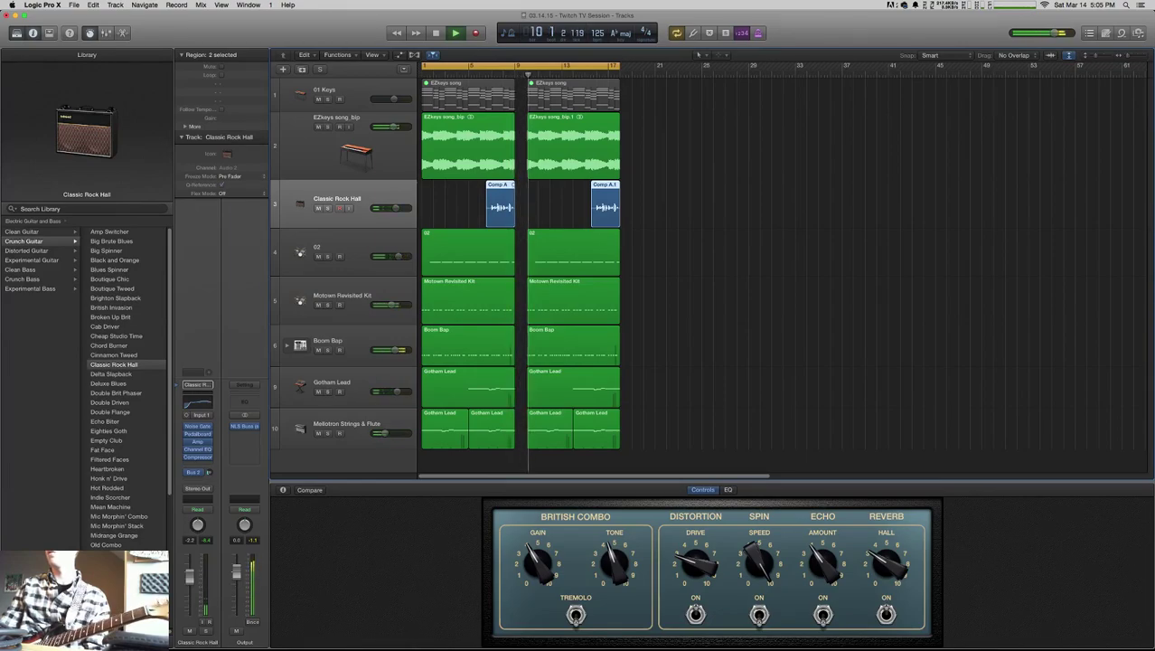
pyautogui.moveTo(513, 217); pyautogui.dragTo(529, 221)
pyautogui.click(533, 218)
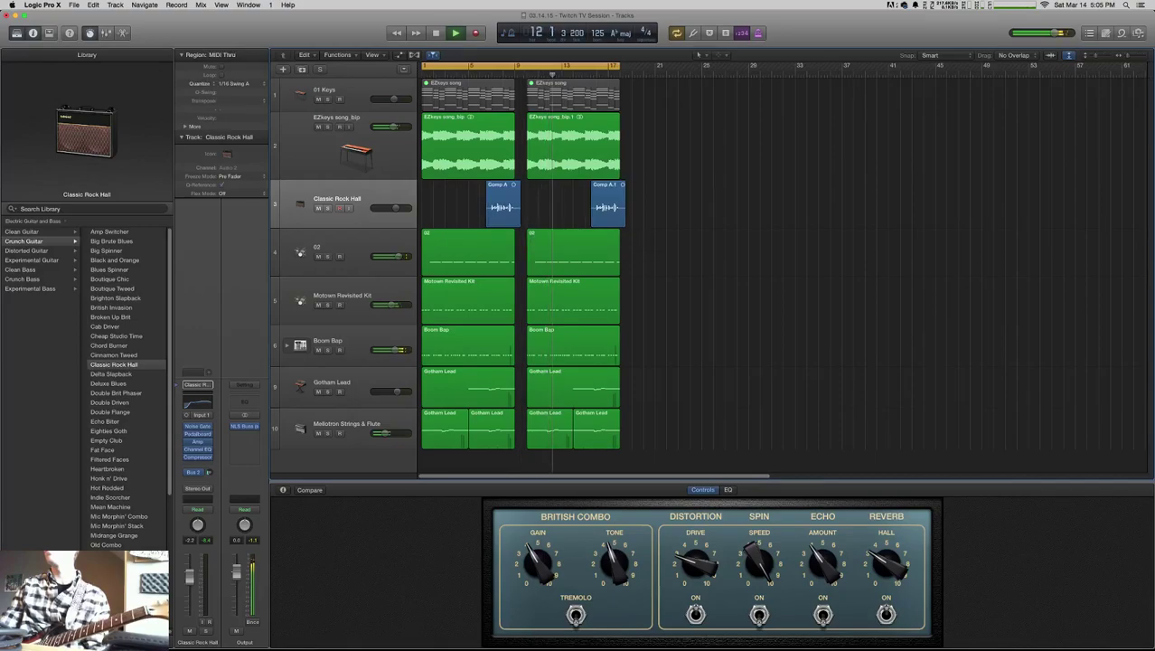
# - Listen to the end of the first Comp A guitar region from about bar 8
pyautogui.click(504, 74)
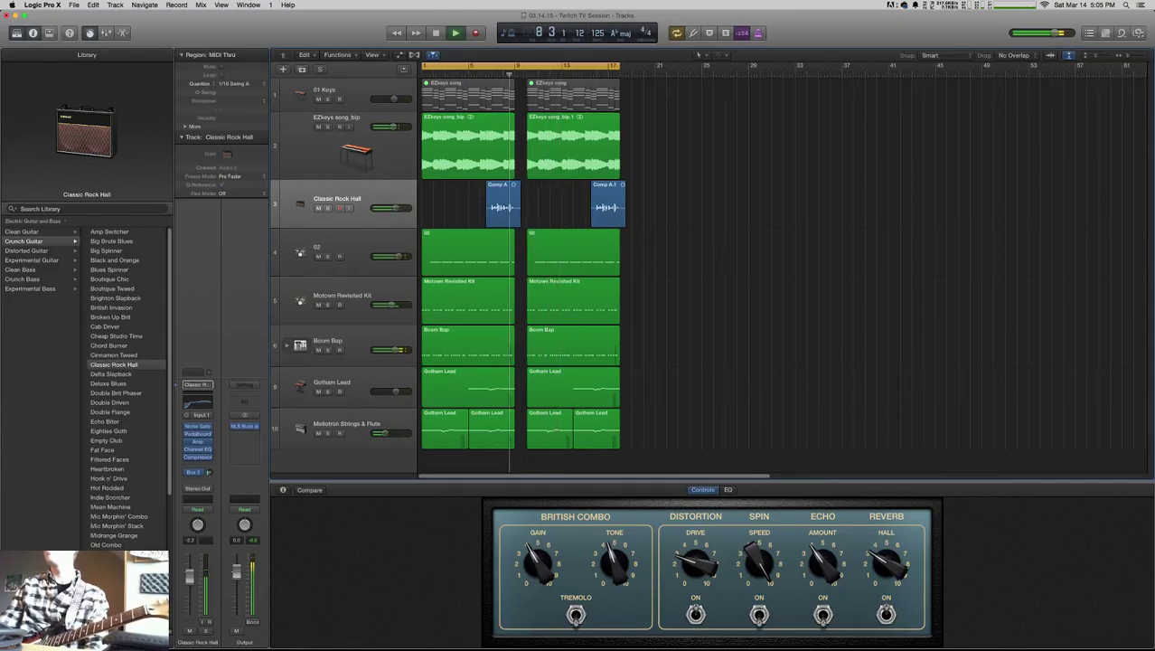
pyautogui.press(',')
pyautogui.press('space')
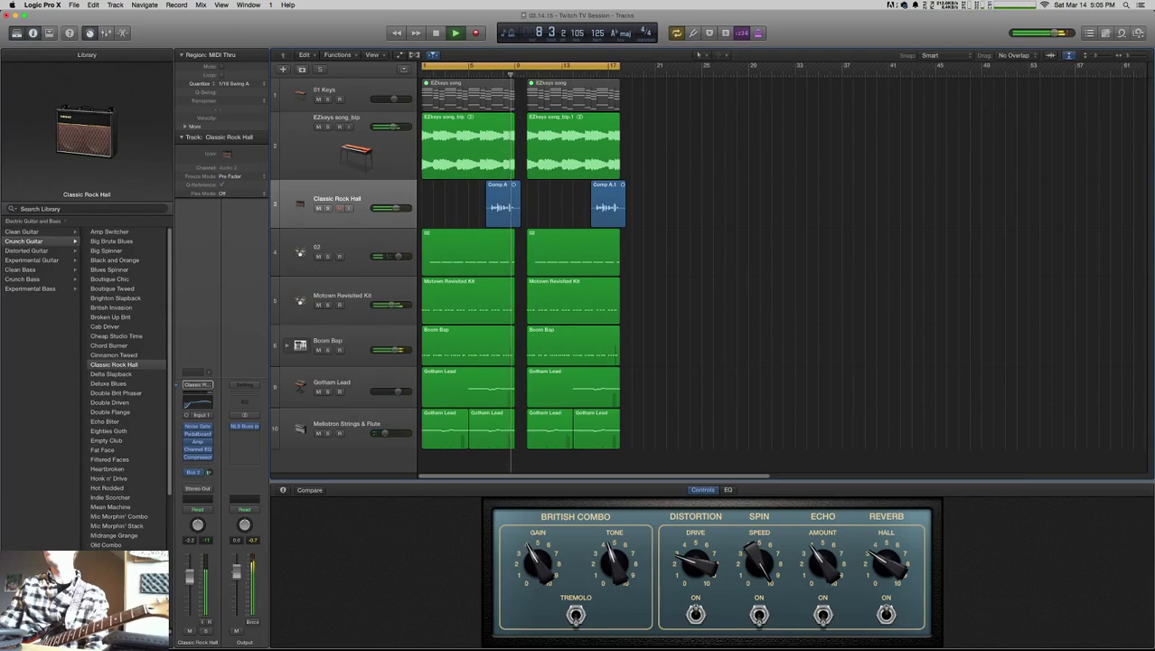
pyautogui.press('space')
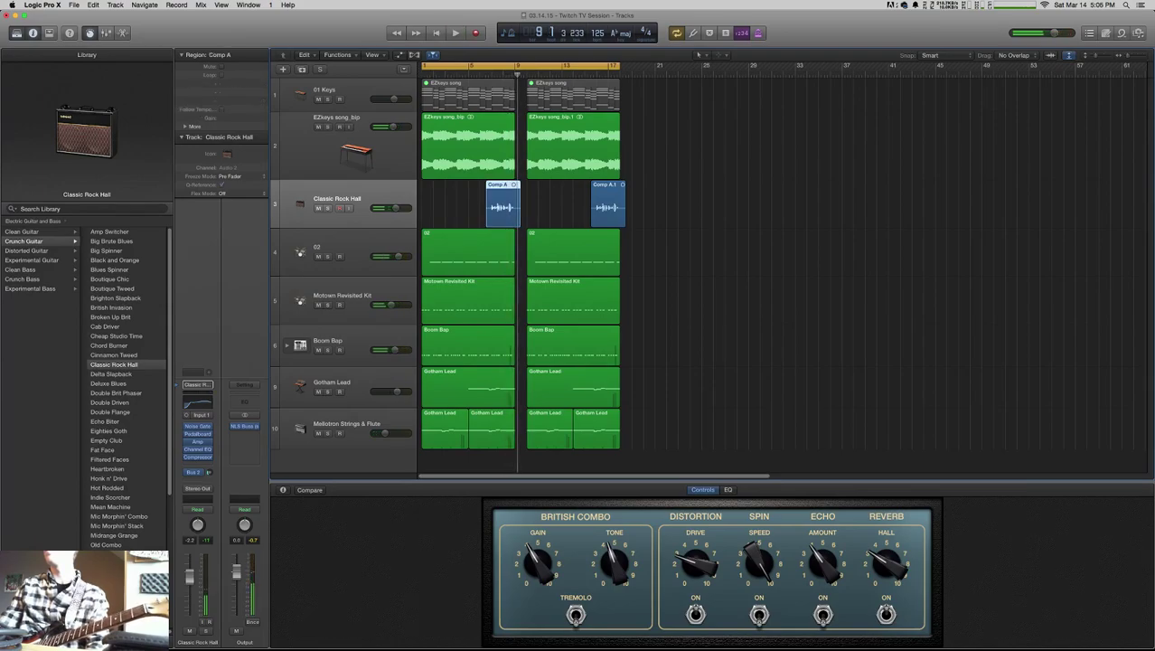
# - Delete both Comp A guitar regions and record a fresh guitar part on Classic Rock Hall from bar 1
pyautogui.press('BackSpace')
pyautogui.press('Return')
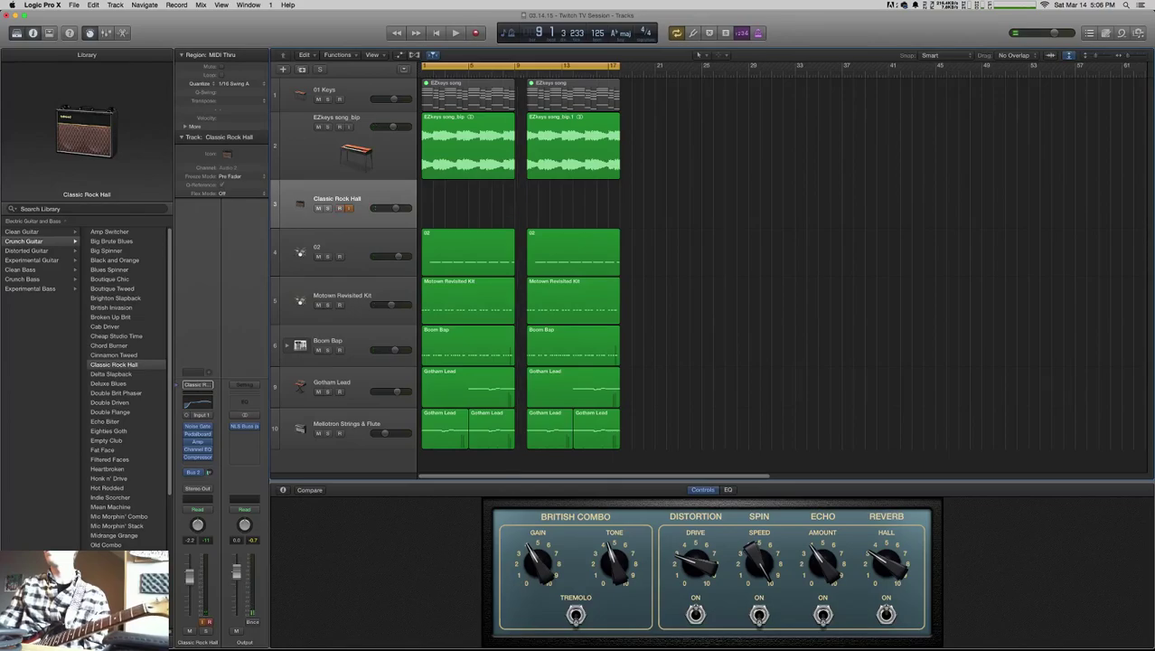
pyautogui.press('space')
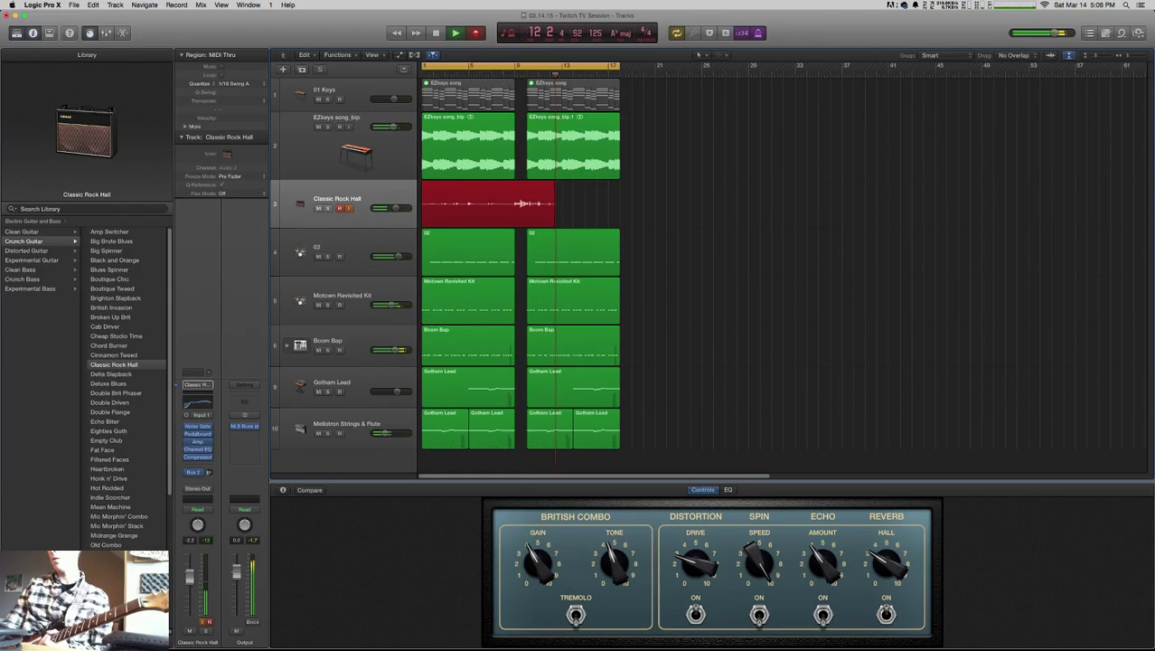
pyautogui.press('space')
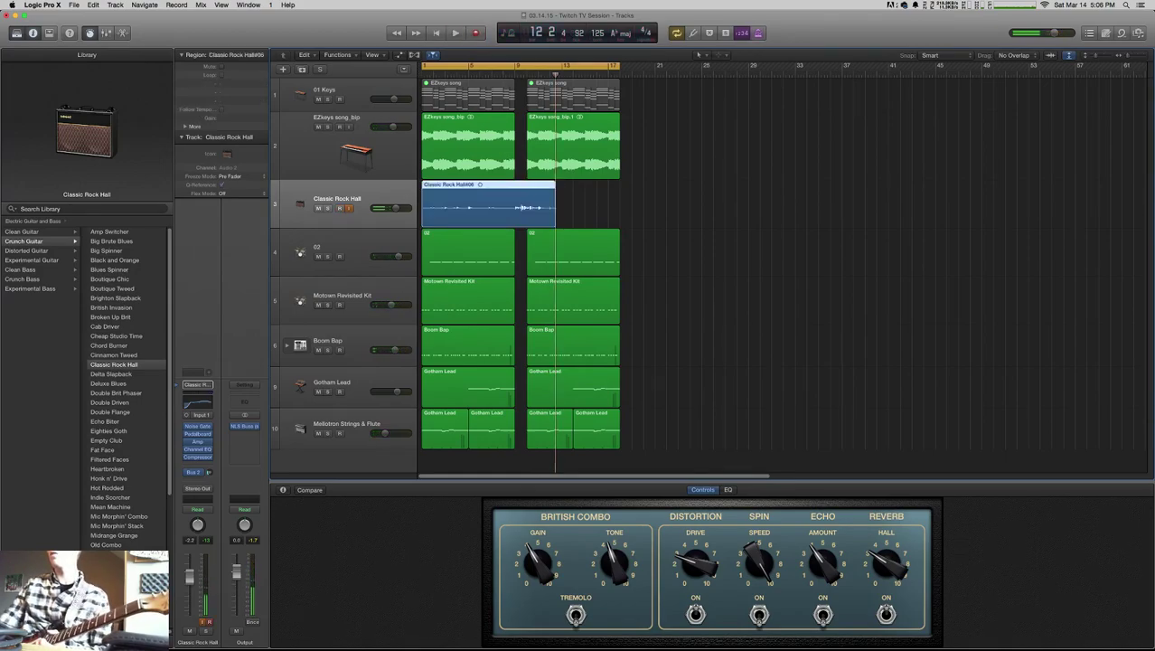
# - Record a second guitar take on the Classic Rock Hall track from bar 1 and collapse the take folder
pyautogui.press('Return')
pyautogui.press('space')
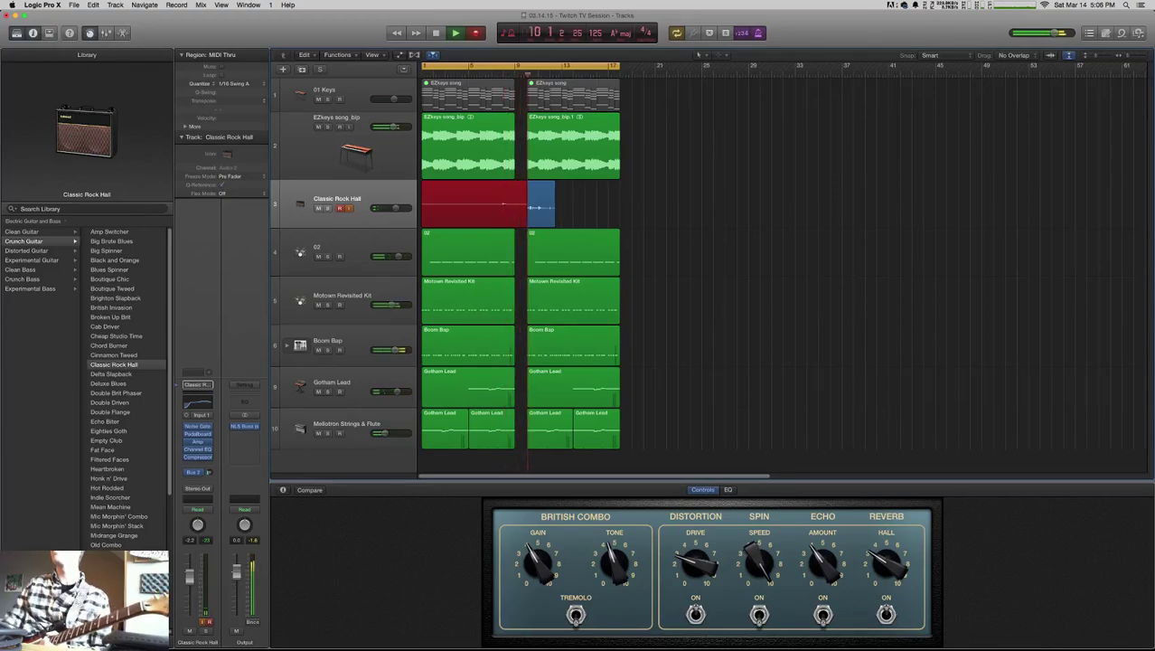
pyautogui.press('space')
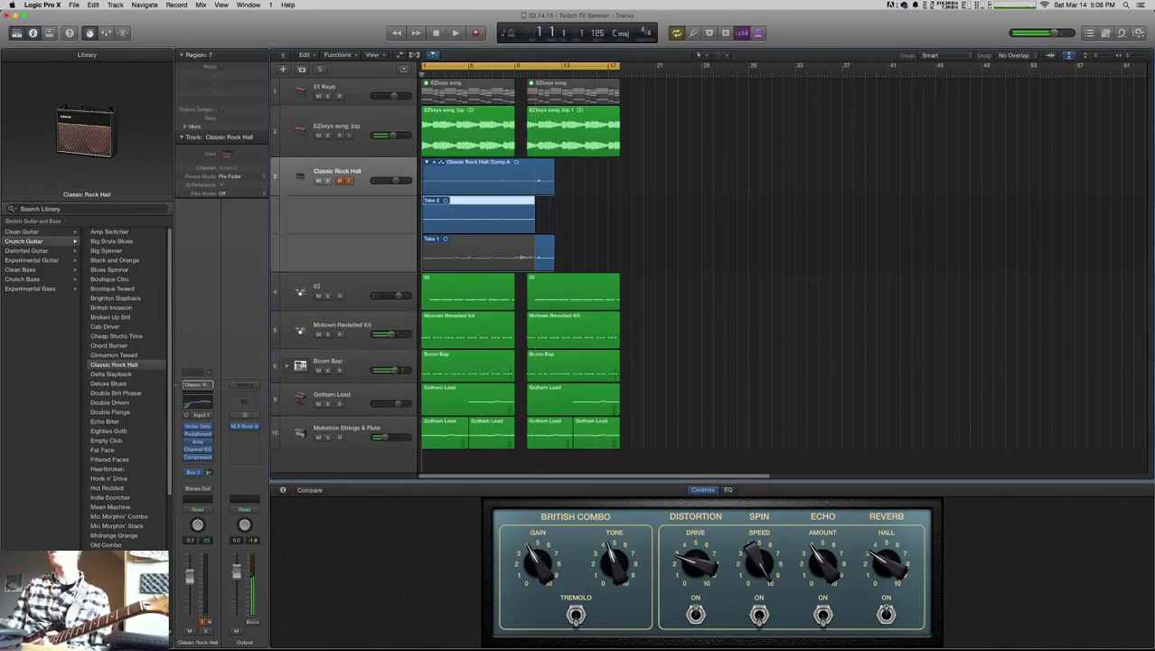
pyautogui.hotkey('ctrl', 'f')
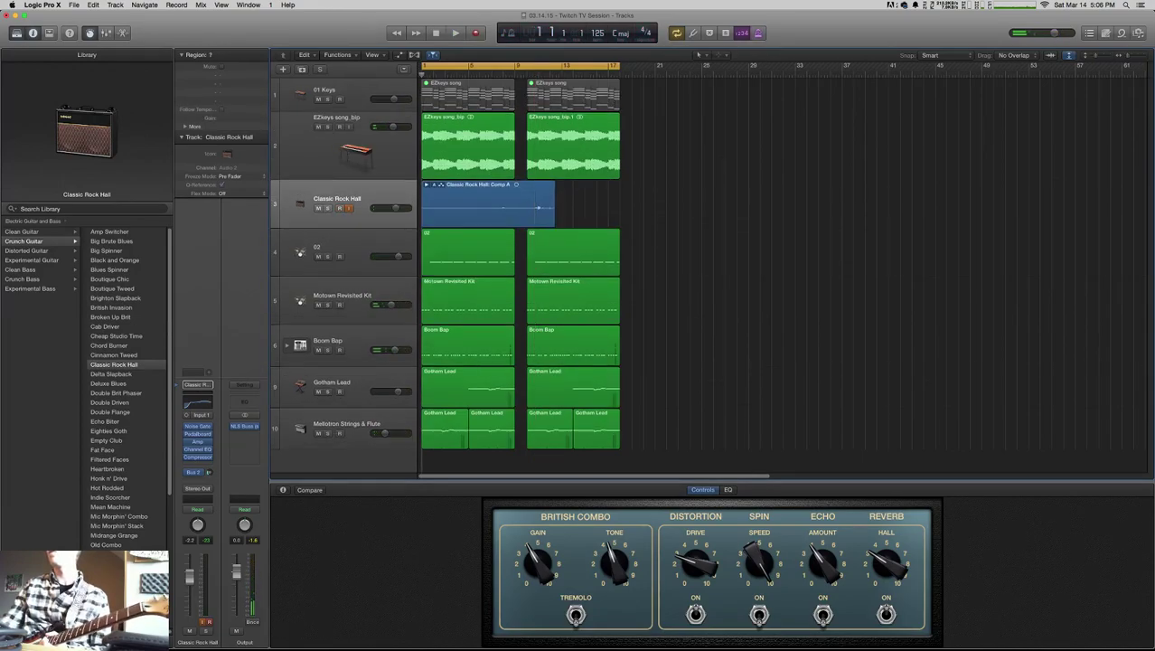
# - Record a third guitar take on Classic Rock Hall from bar 1 and rehearse the part over the playing beat
pyautogui.press('space')
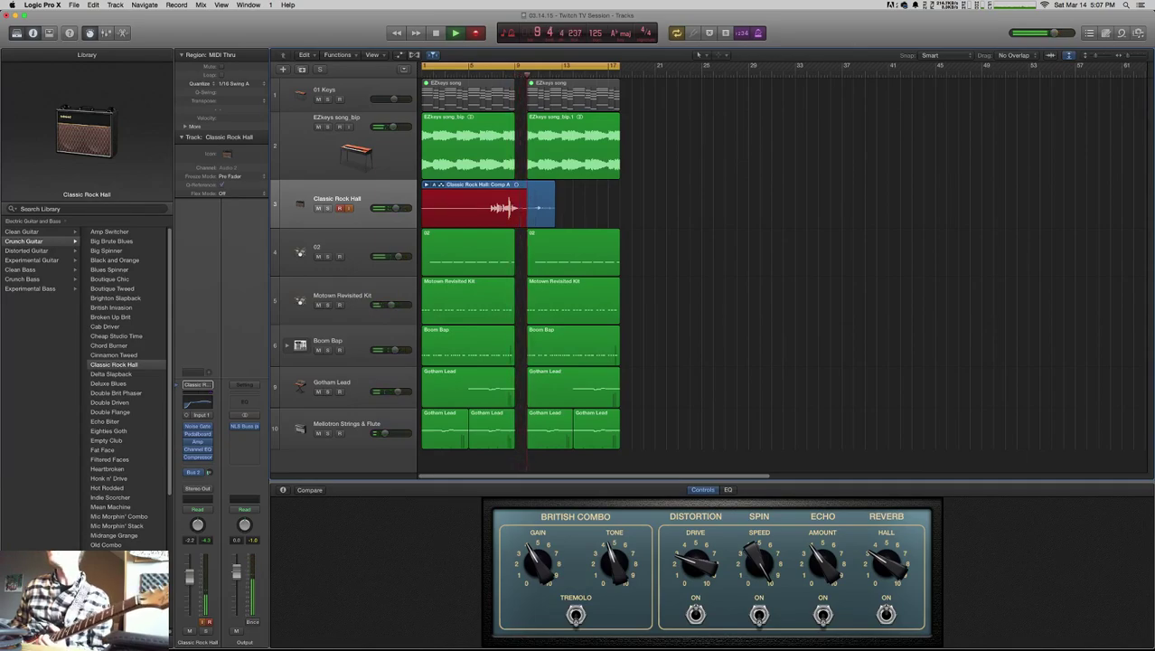
pyautogui.press('space')
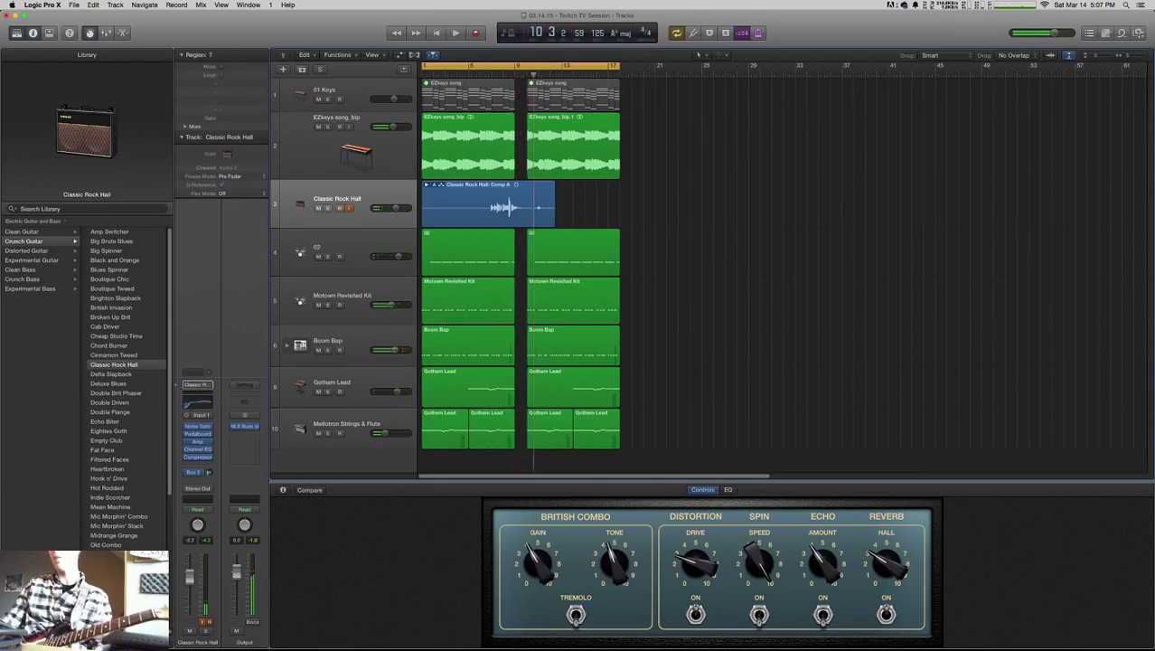
pyautogui.press('space')
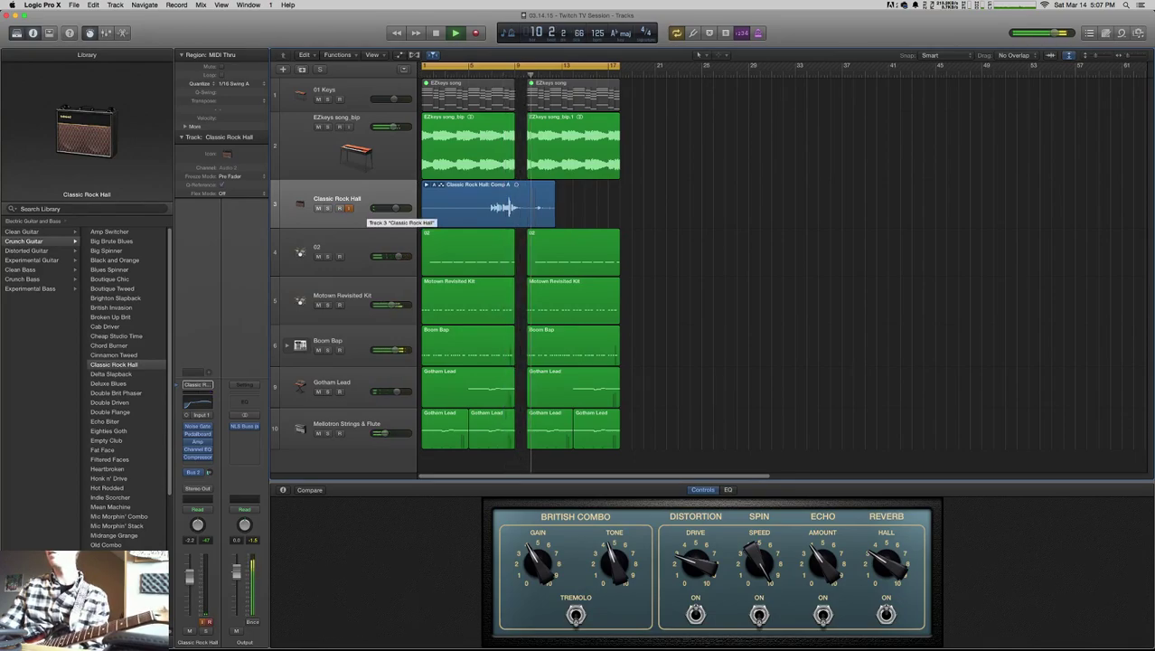
pyautogui.press('space')
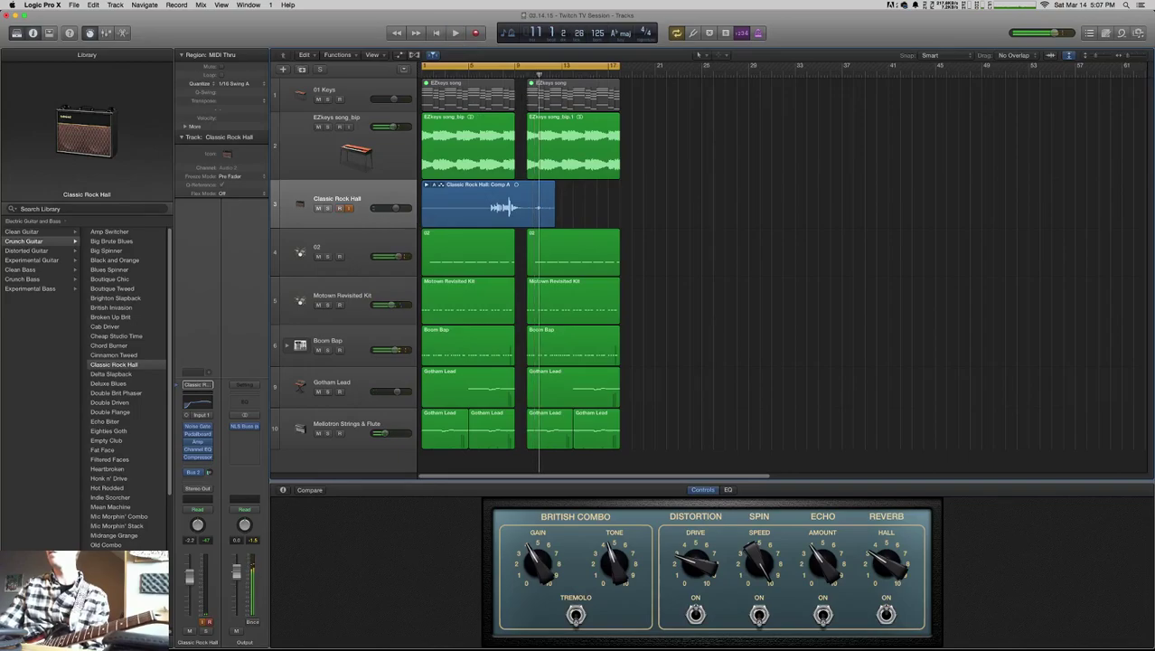
pyautogui.press('space')
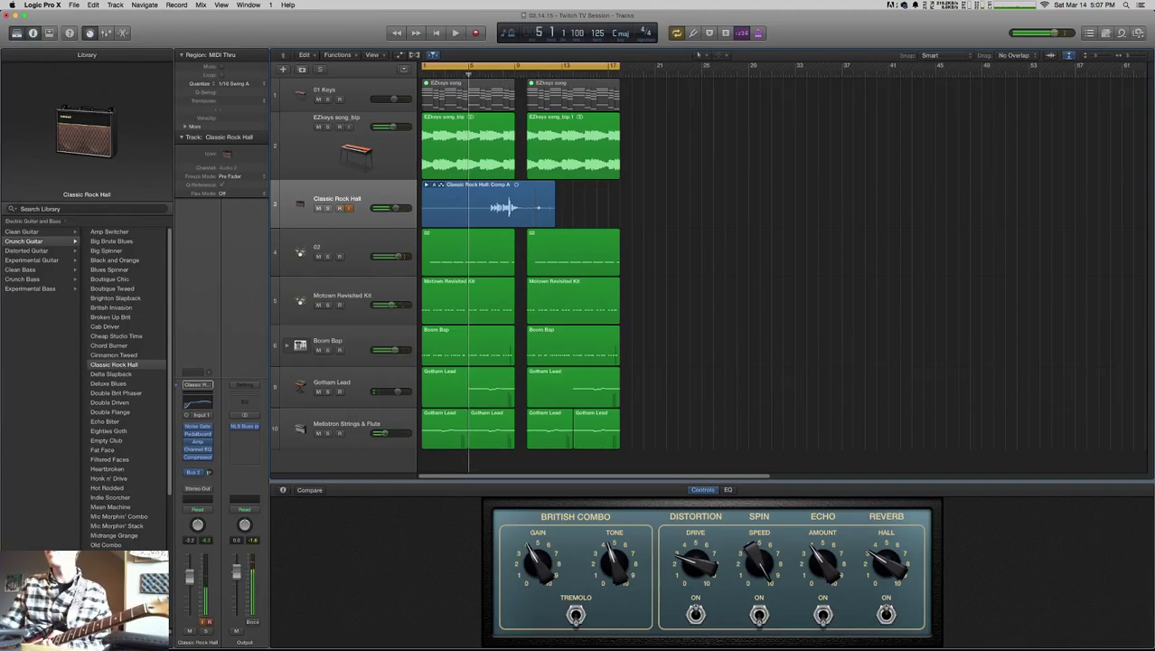
# - Record a fourth guitar take on Classic Rock Hall from bar 1 and trim the take folder to end at about bar 10
pyautogui.press('r')
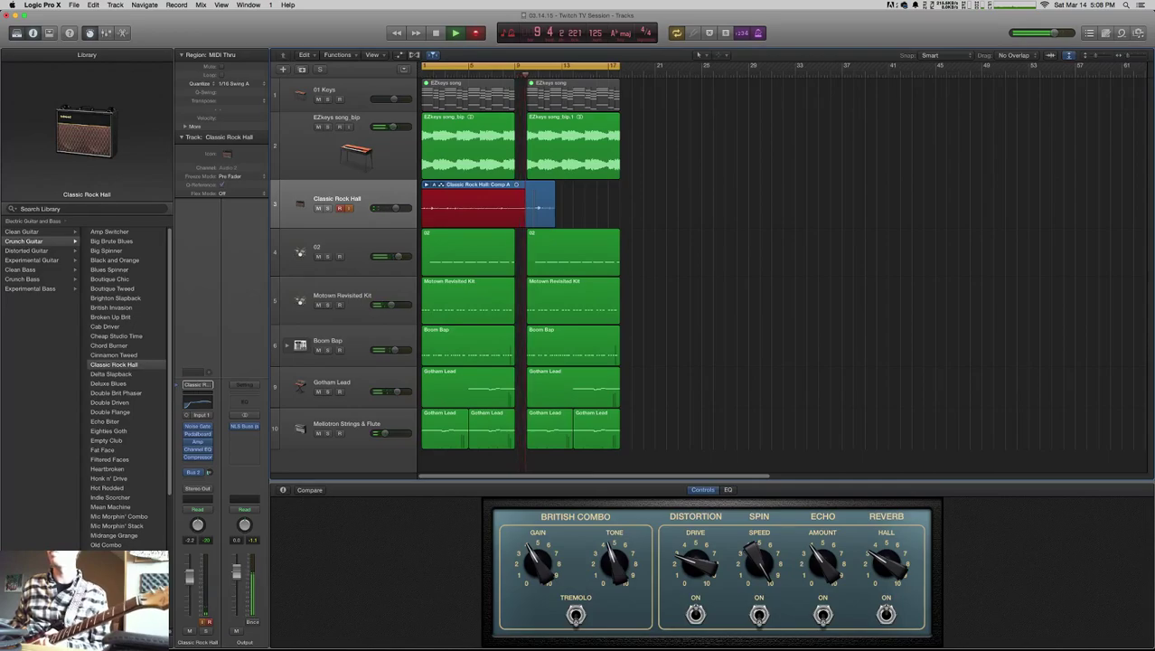
pyautogui.press('space')
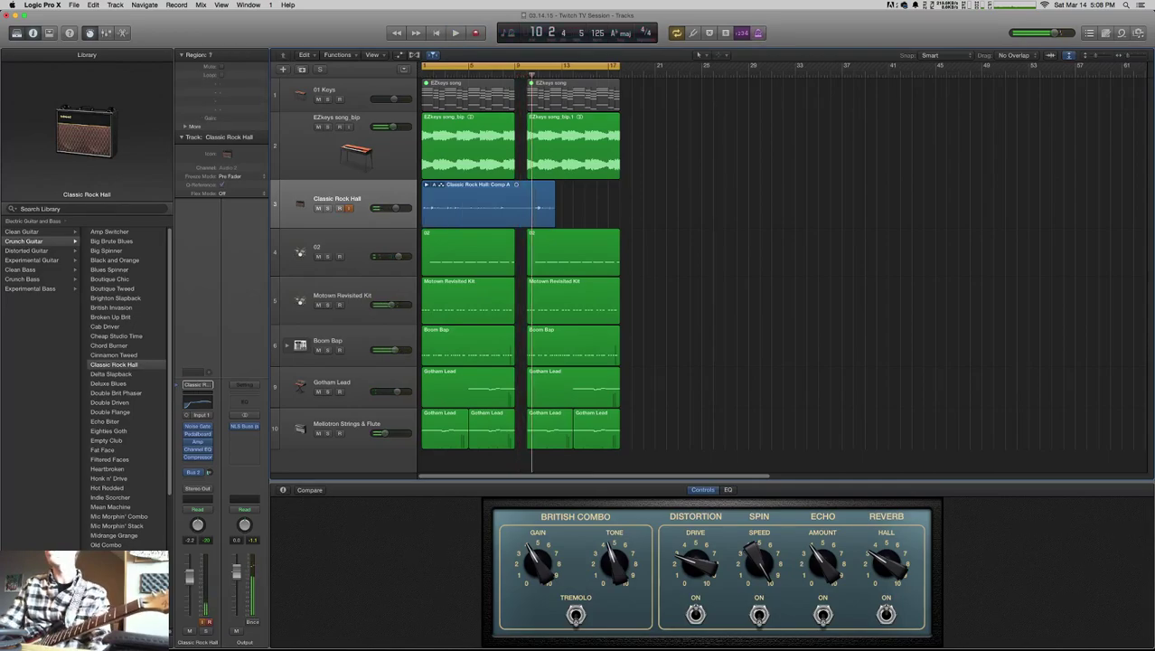
pyautogui.moveTo(553, 216); pyautogui.dragTo(524, 217)
# - Play the start of the trimmed Classic Rock Hall take folder briefly and flatten and merge its comp
pyautogui.press('Return')
pyautogui.press('space')
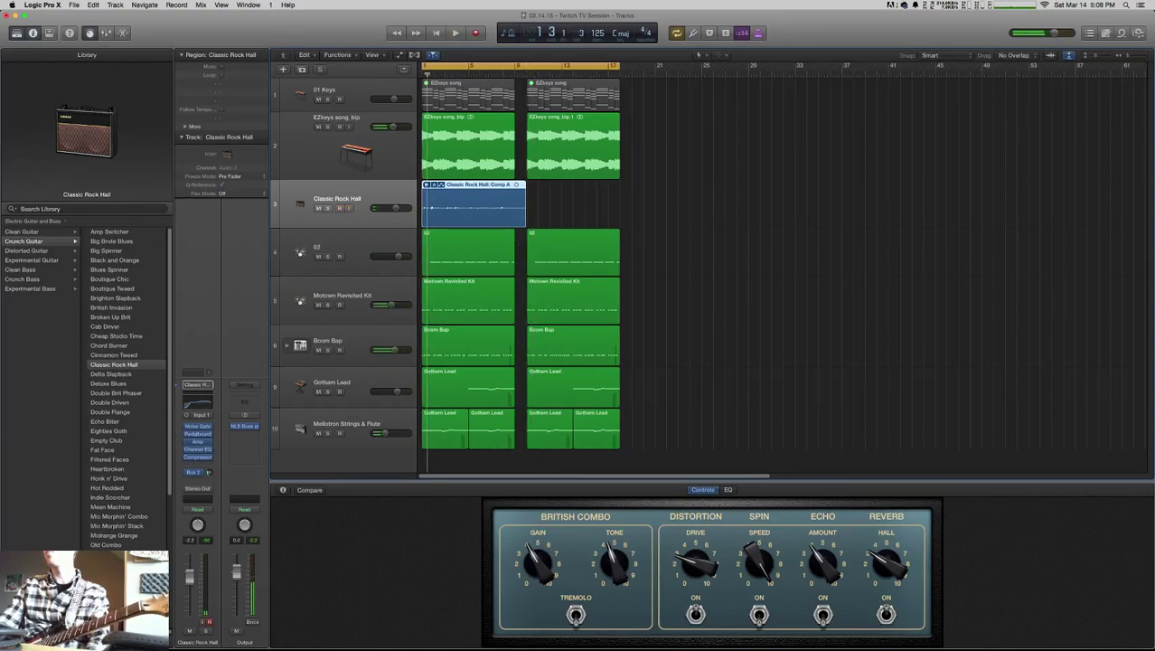
pyautogui.click(435, 185)
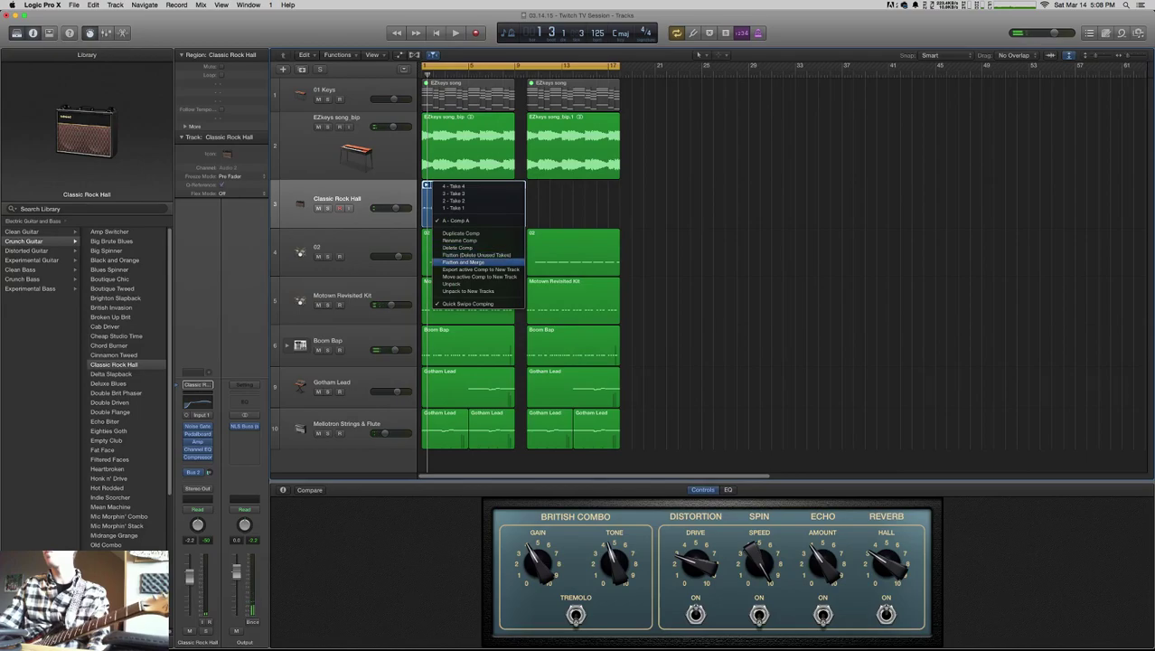
pyautogui.click(456, 261)
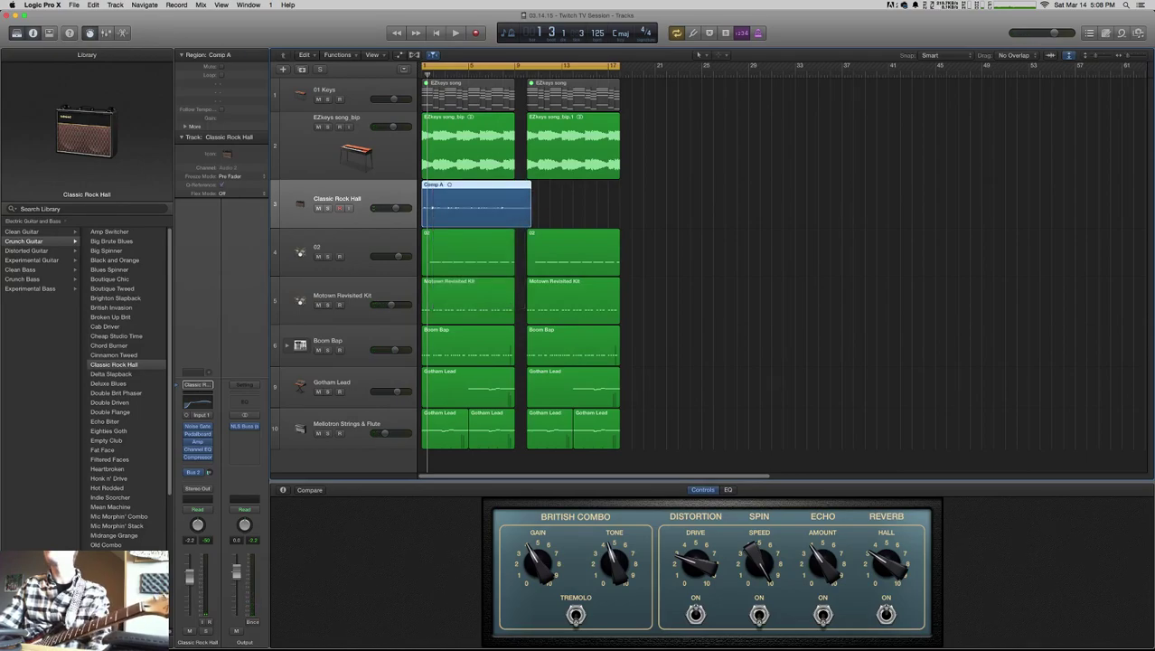
# - Enable Flex on the Classic Rock Hall track in Polyphonic mode and play the start of the song
pyautogui.press('super+f')
pyautogui.click(364, 202)
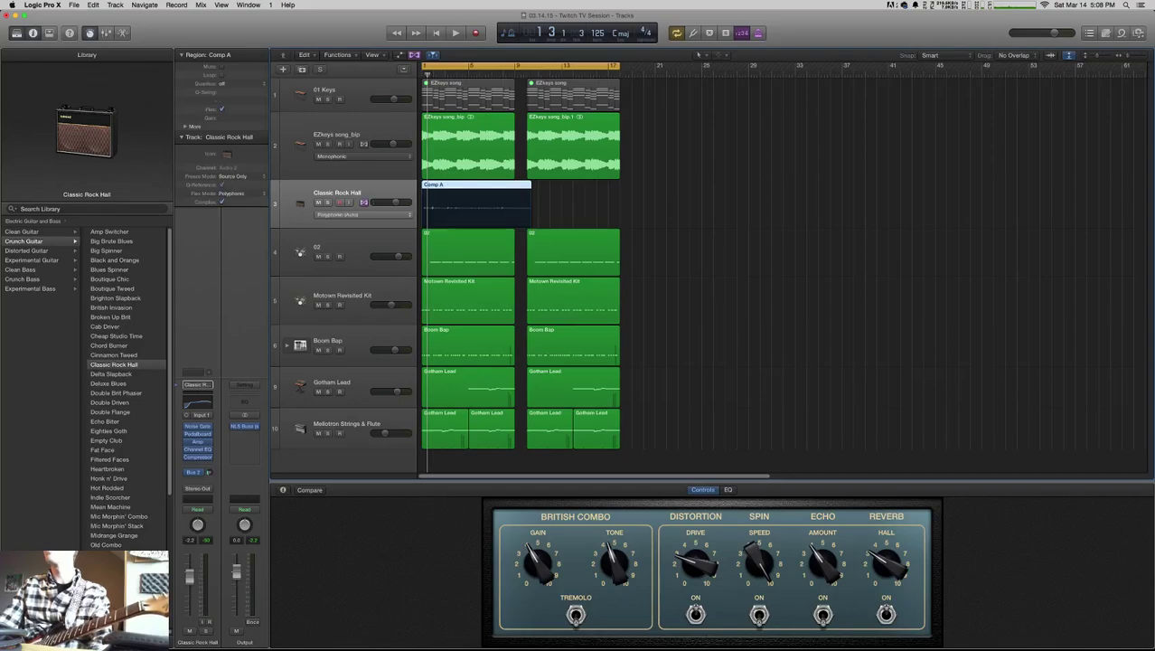
pyautogui.click(361, 214)
pyautogui.click(361, 214)
pyautogui.press('space')
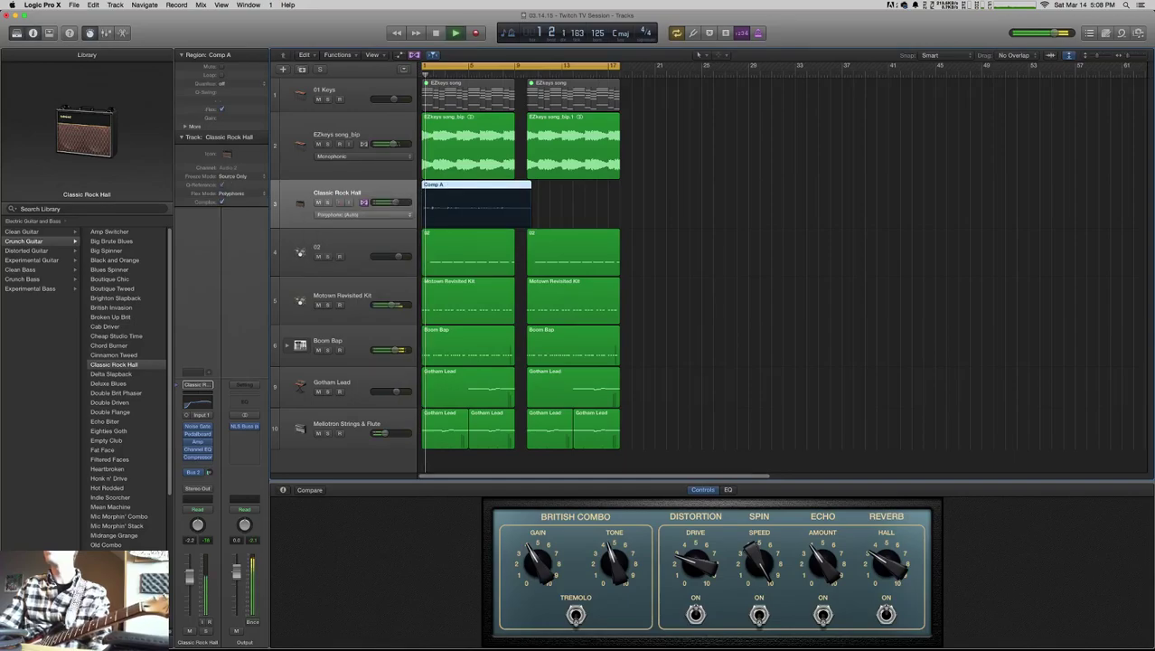
# - Try quantizing the Comp A guitar region to 1/16 Note, play it from the start and undo the quantization
pyautogui.press('space')
pyautogui.click(221, 83)
pyautogui.click(222, 83)
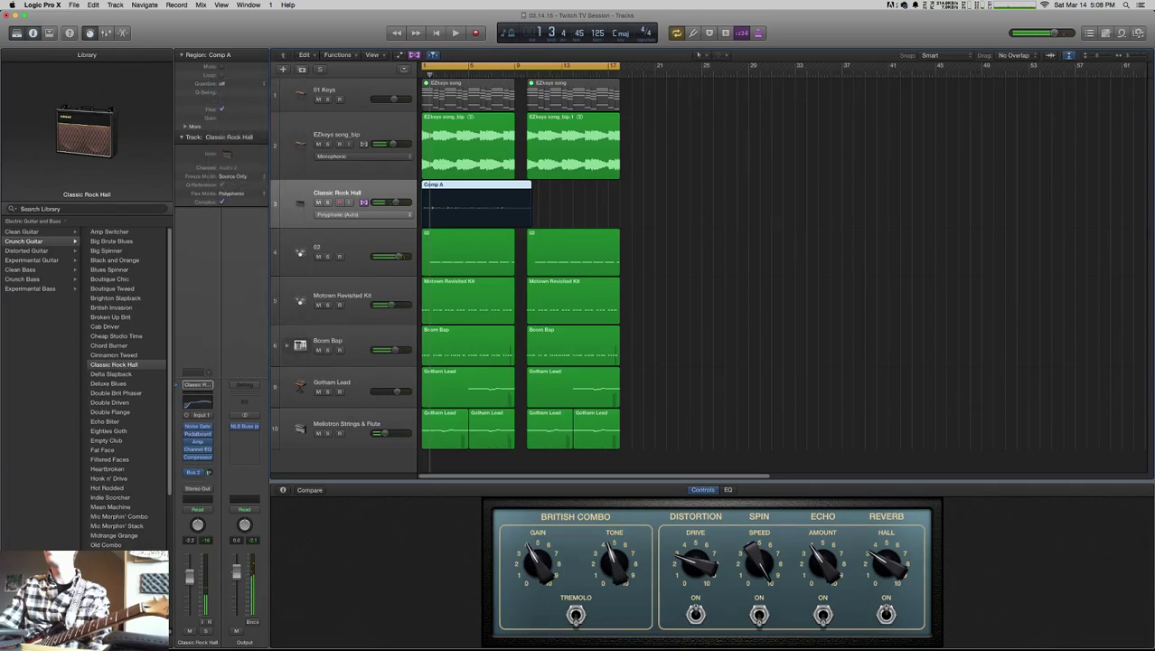
pyautogui.press('super+Right')
pyautogui.press('super+Right')
pyautogui.press('super+Right')
pyautogui.press('super+Right')
pyautogui.press('super+Right')
pyautogui.press('super+Right')
pyautogui.press('super+Right')
pyautogui.press('super+Right')
pyautogui.press('space')
pyautogui.press('space')
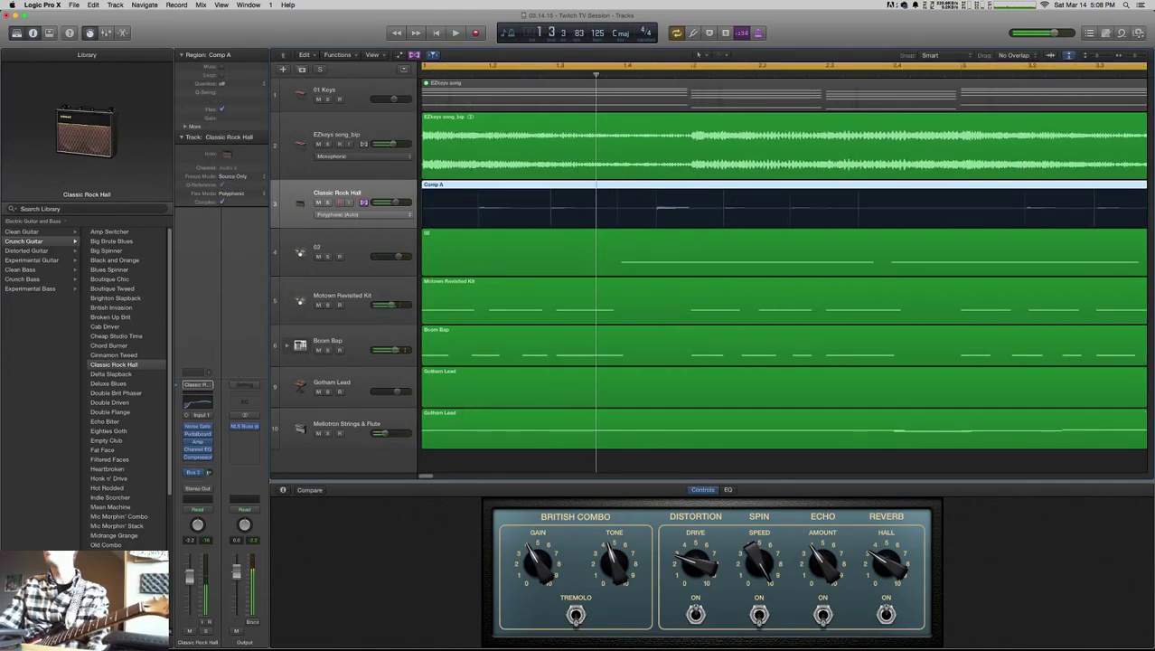
pyautogui.click(222, 83)
pyautogui.click(230, 124)
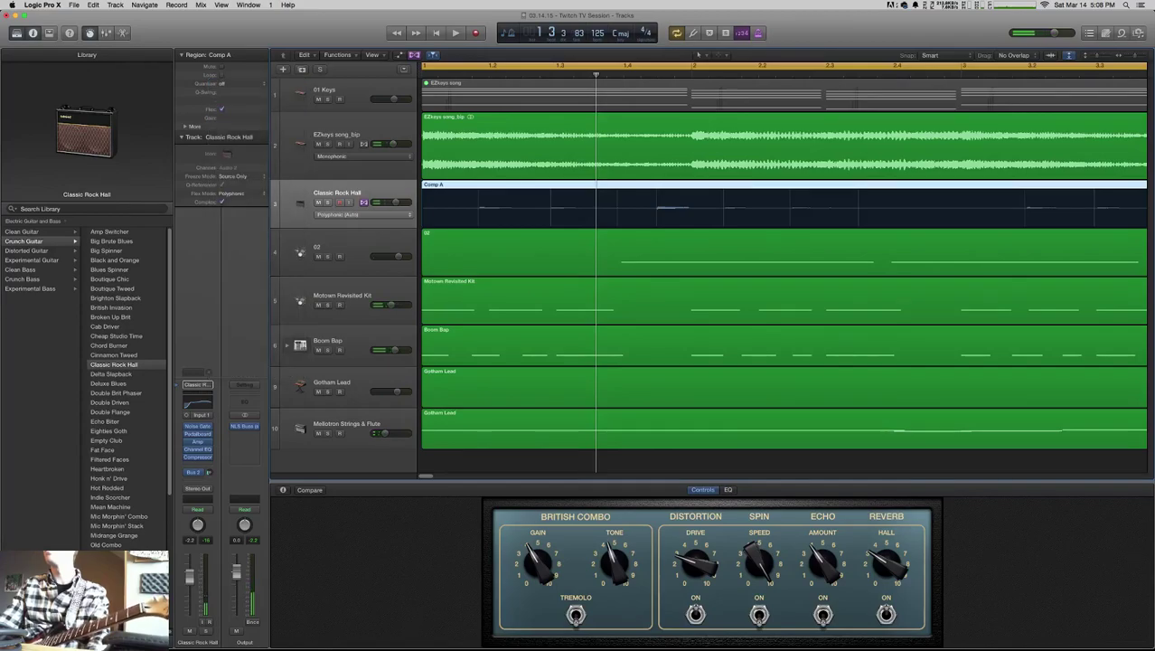
pyautogui.press('Return')
pyautogui.press('space')
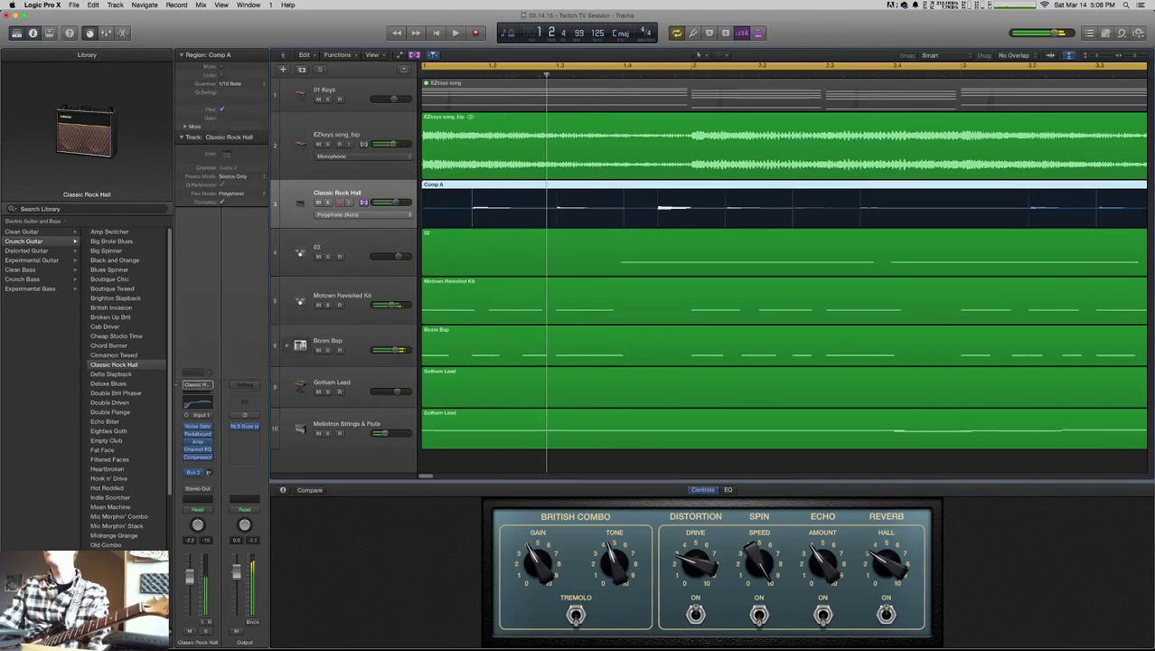
pyautogui.press('super+z')
# - Quantize the Comp A region to 1/16 Swing A and play it from the start
pyautogui.click(226, 83)
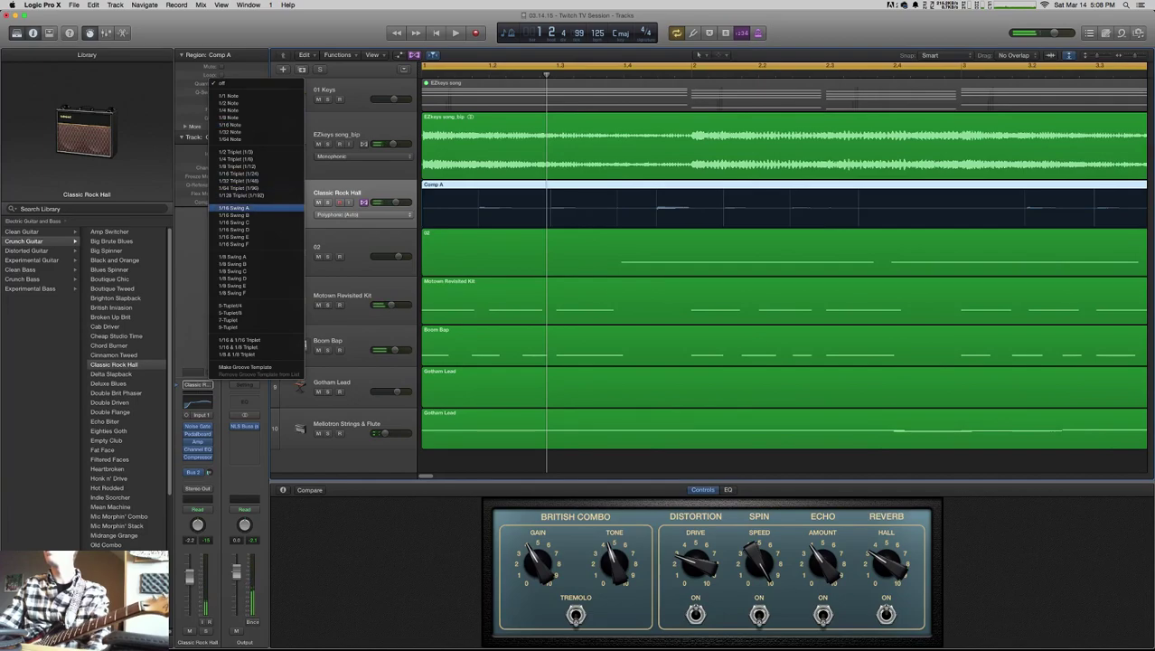
pyautogui.click(231, 209)
pyautogui.click(226, 83)
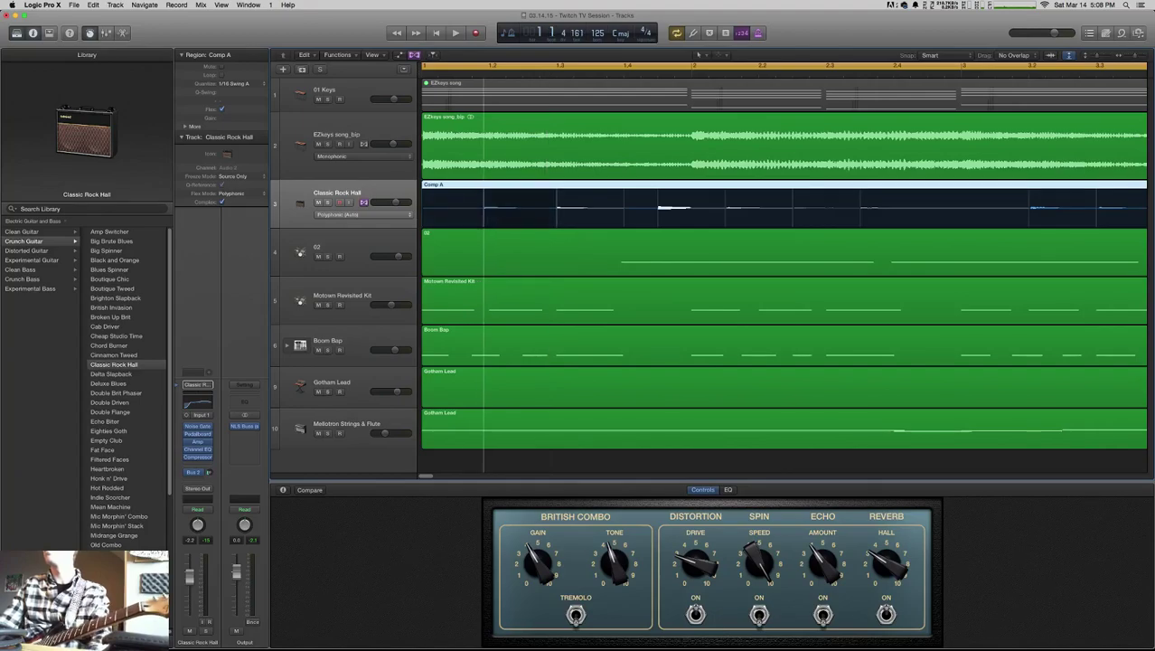
pyautogui.press('space')
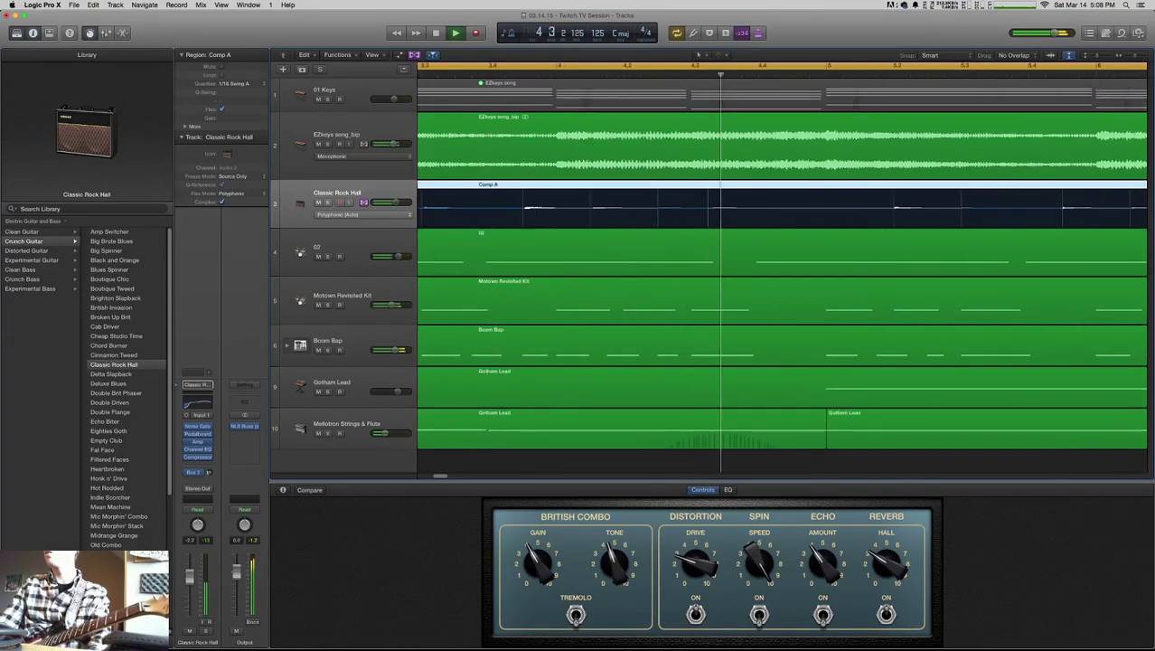
# - Move the flex marker just after beat 3 of bar 4 in Comp A to about beat 4 and replay the passage
pyautogui.press('space')
pyautogui.moveTo(708, 197); pyautogui.dragTo(752, 197)
pyautogui.press('Return')
pyautogui.press('space')
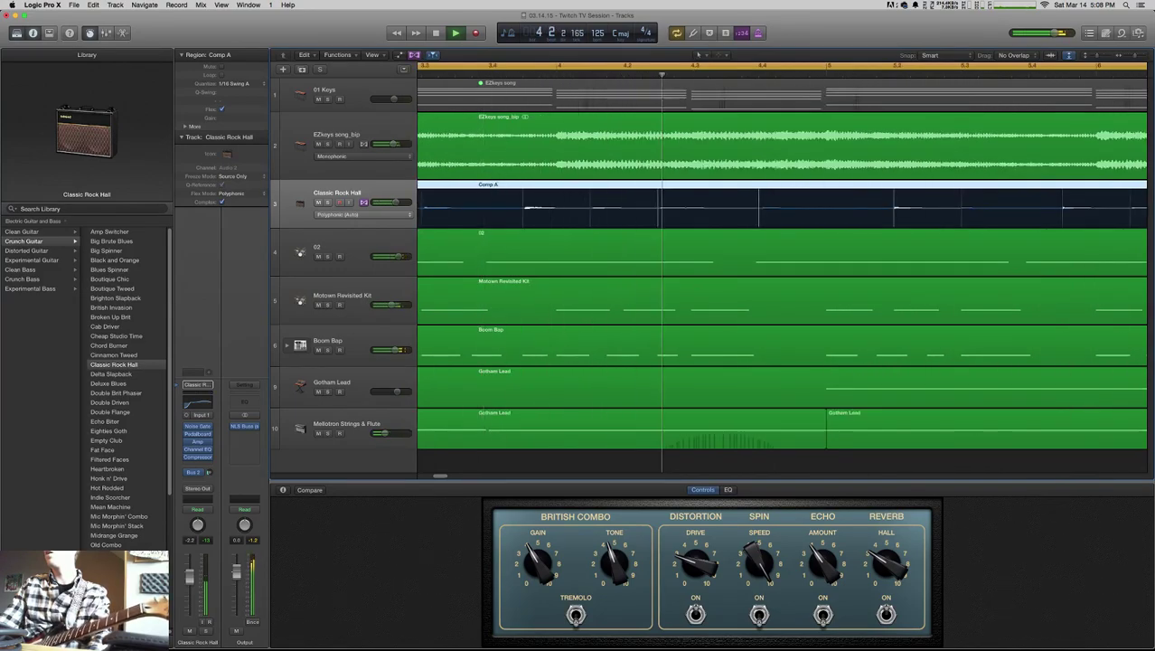
pyautogui.press('space')
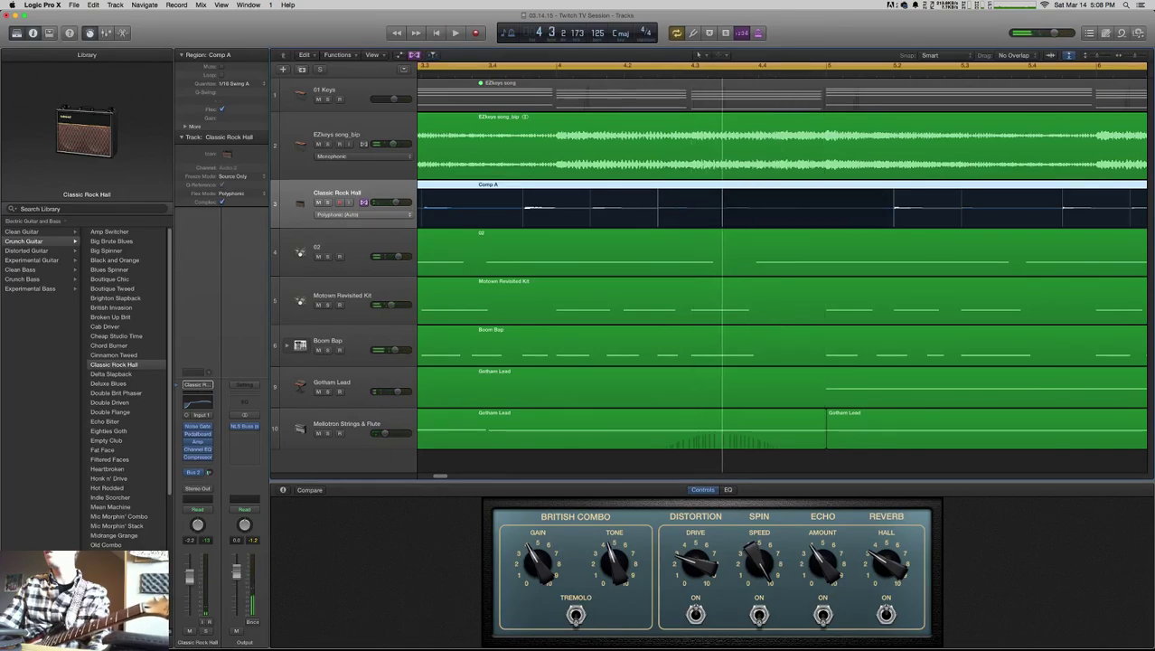
# - Move the flex marker just after beat 3 of bar 6 in Comp A to about bar 7 and play on to the gap between sections
pyautogui.press('space')
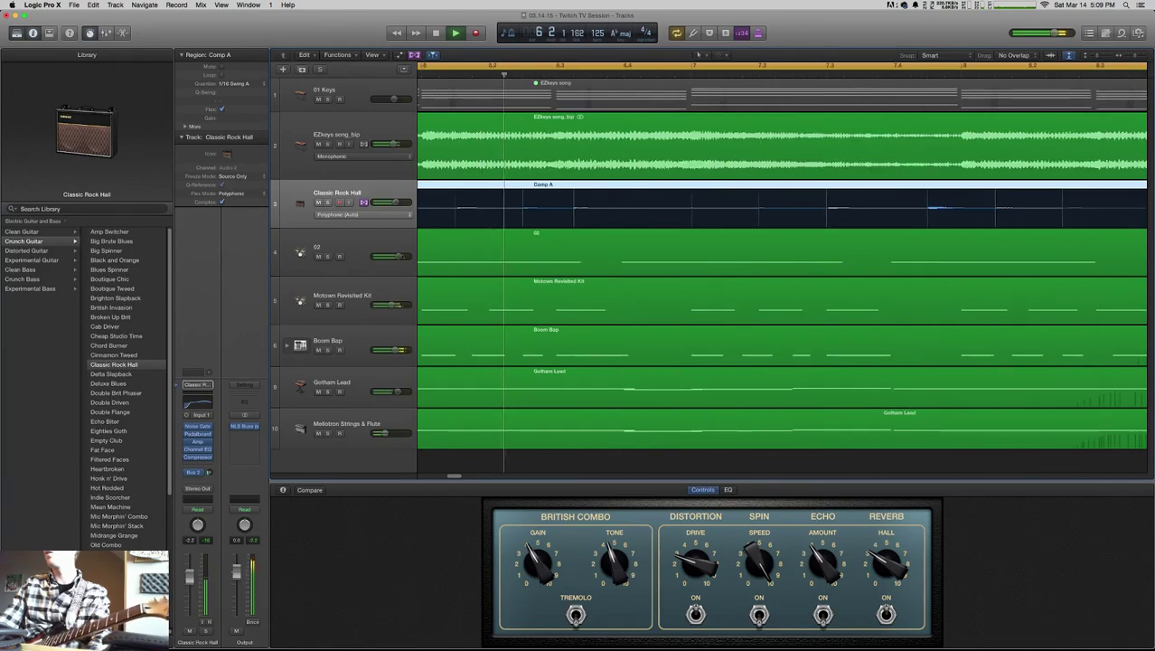
pyautogui.press('space')
pyautogui.moveTo(574, 203); pyautogui.dragTo(590, 203)
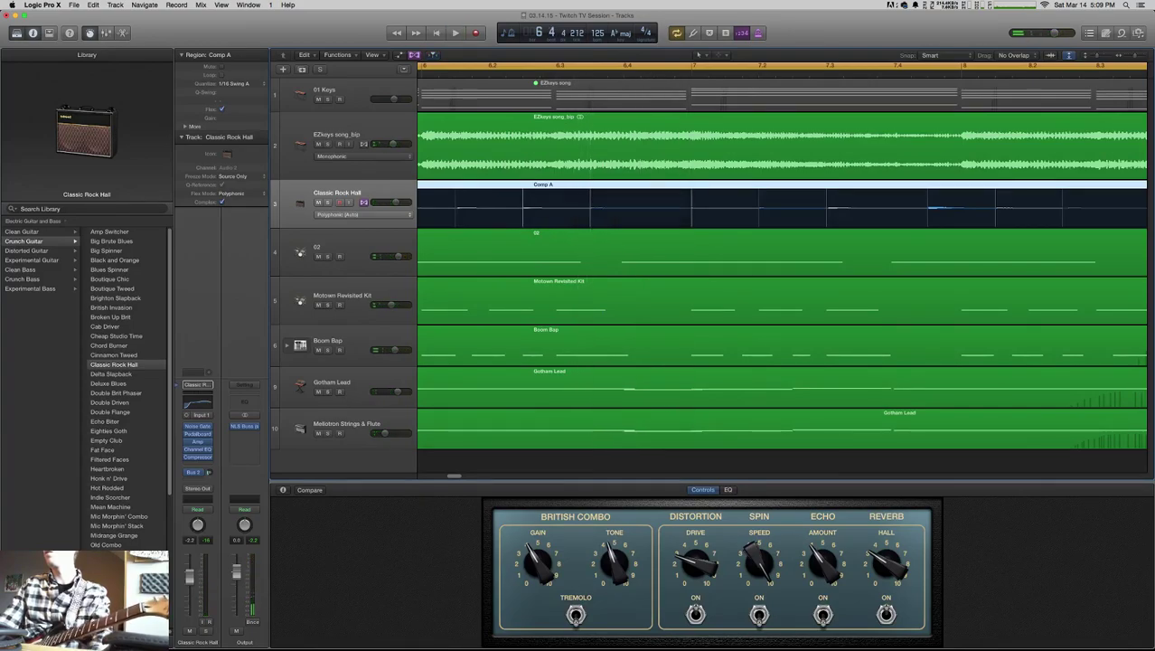
pyautogui.press('space')
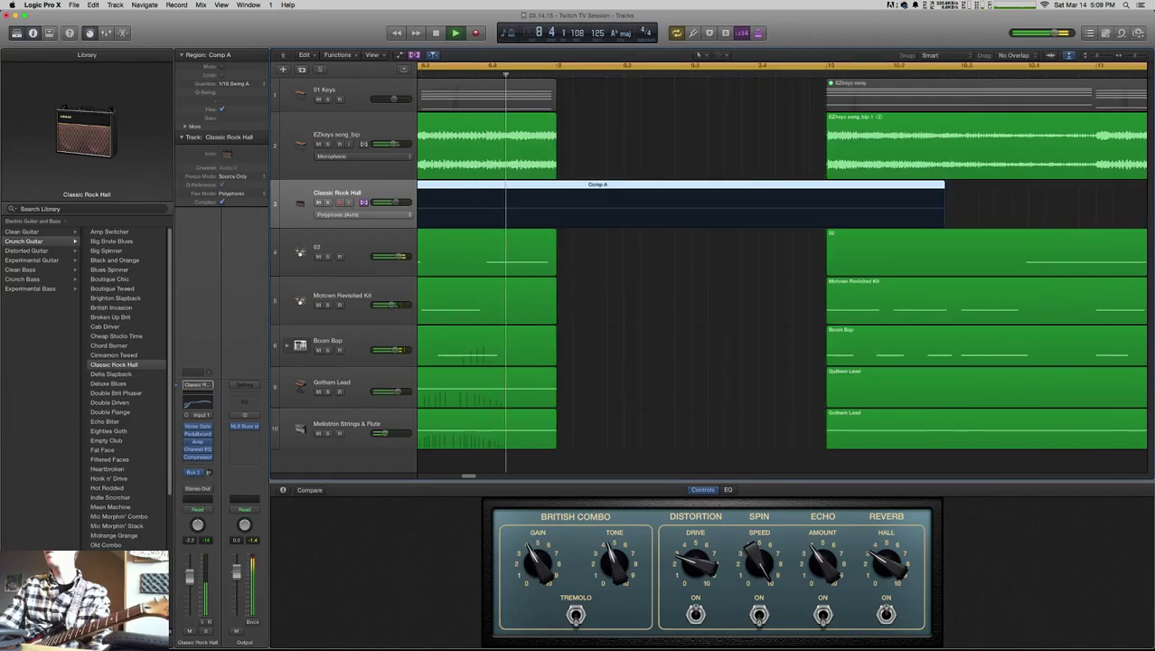
# - Hide the Flex view, trim the Comp A region to end at bar 9 and save the project
pyautogui.press('space')
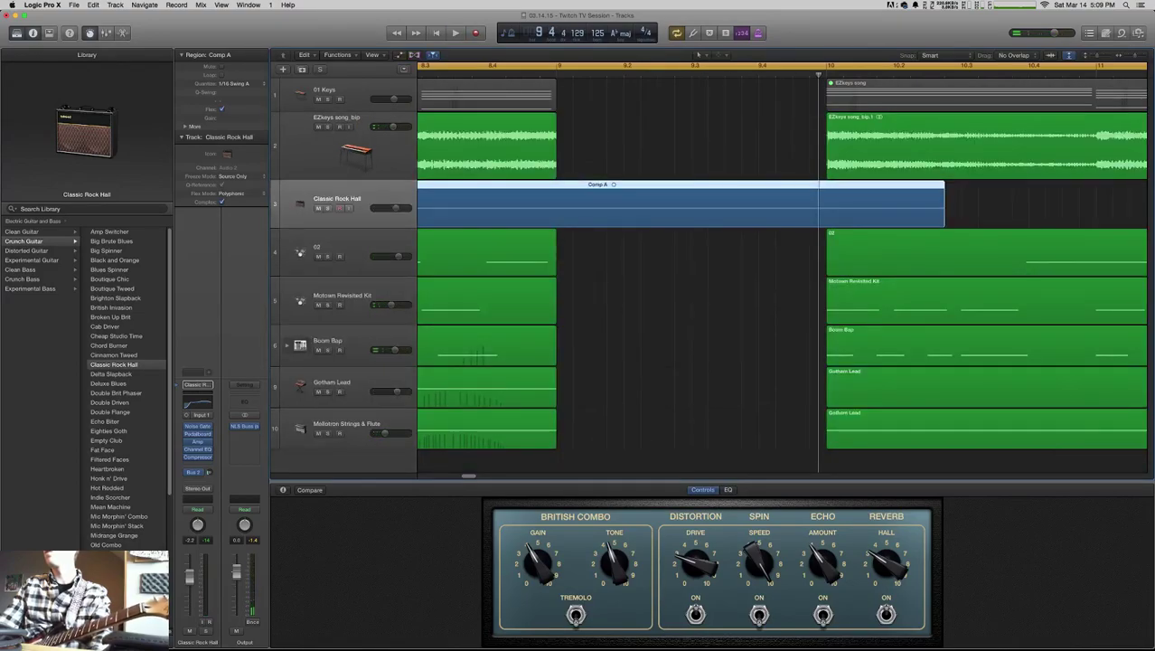
pyautogui.moveTo(944, 212); pyautogui.dragTo(556, 212)
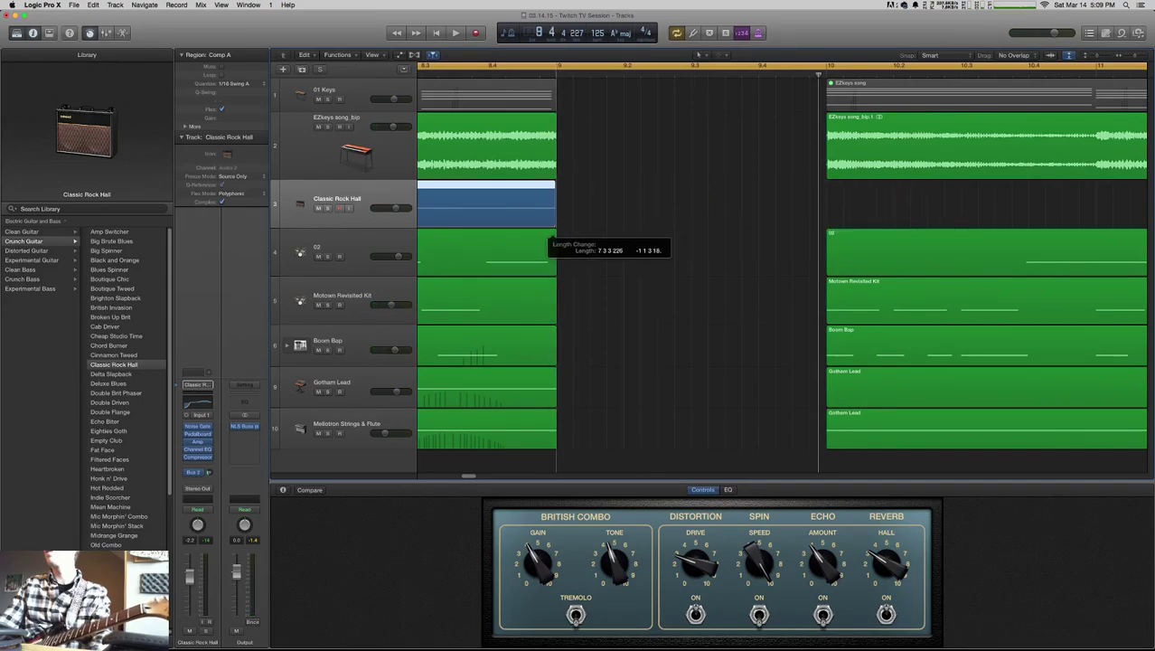
pyautogui.press('super+Left')
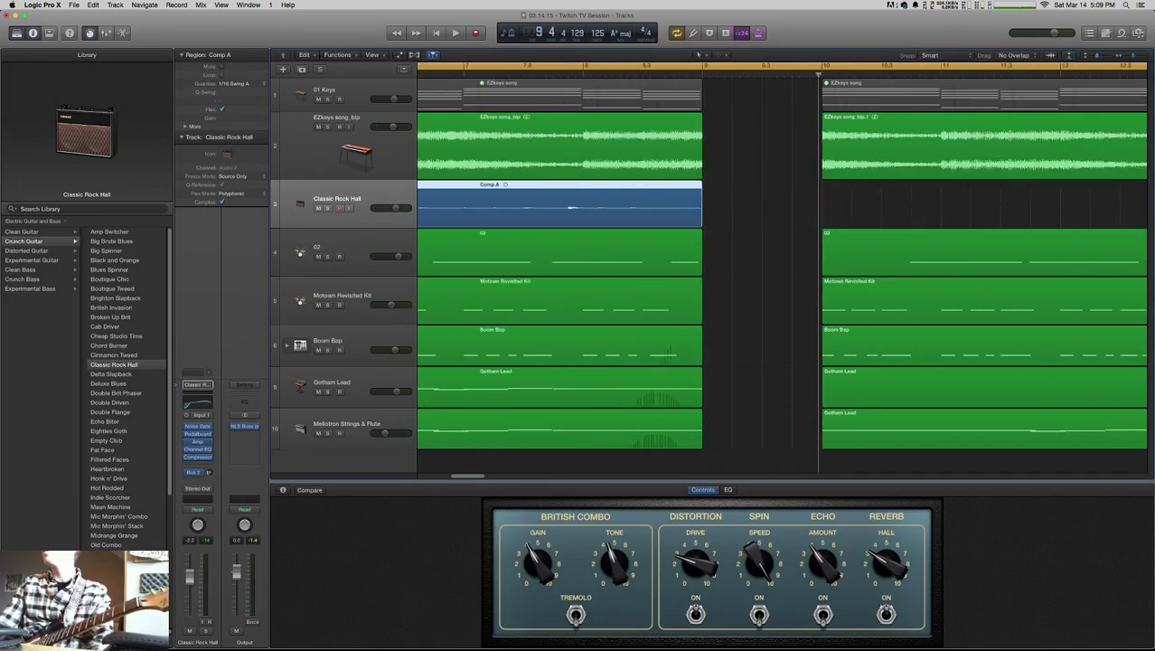
pyautogui.press('super+Up')
pyautogui.press('super+Left')
pyautogui.press('super+Left')
pyautogui.press('super+Left')
pyautogui.press('super+Left')
pyautogui.press('super+Left')
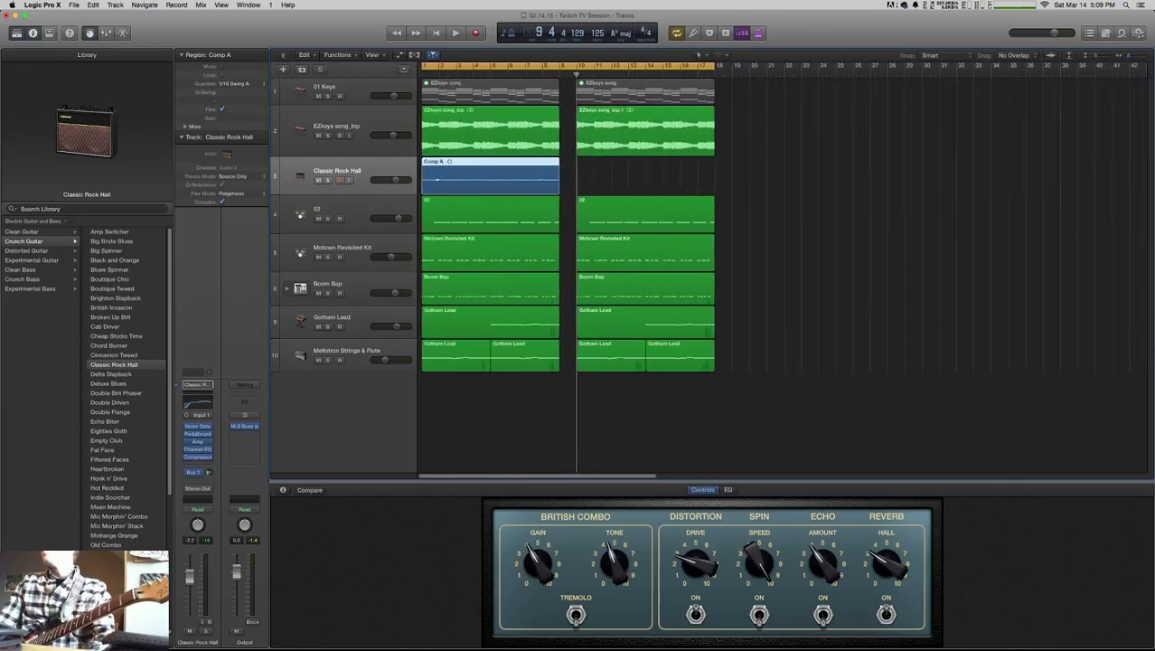
pyautogui.press('super+s')
# - Create a second Classic Rock Hall track with the same settings and rehearse another guitar part over playback
pyautogui.press('space')
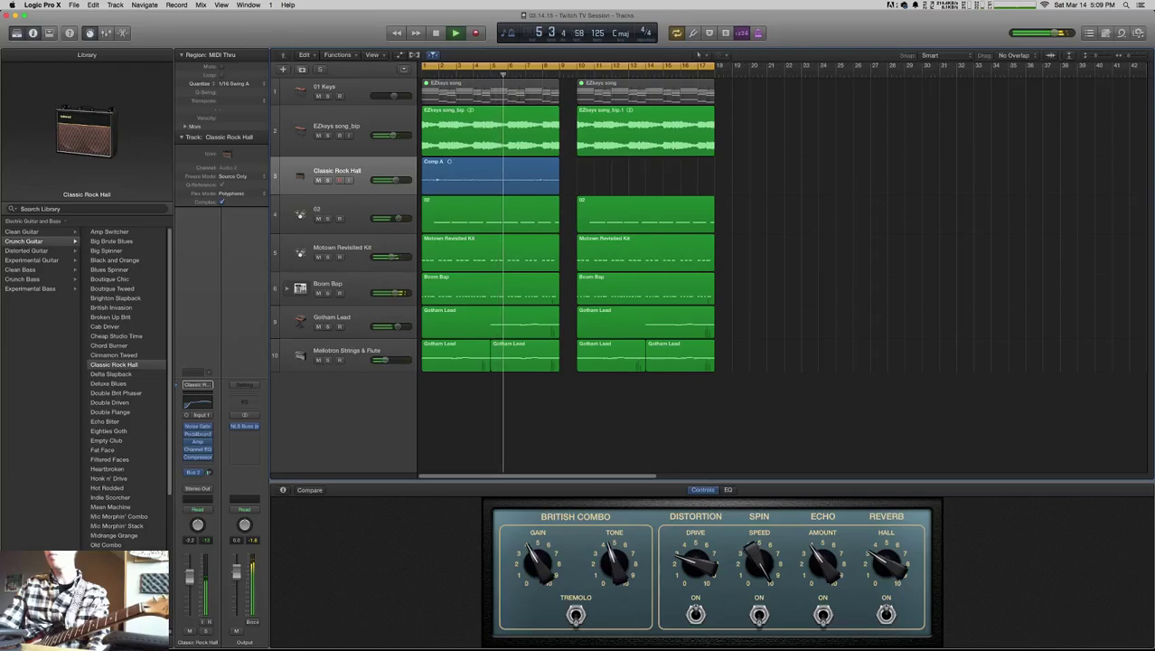
pyautogui.click(489, 176)
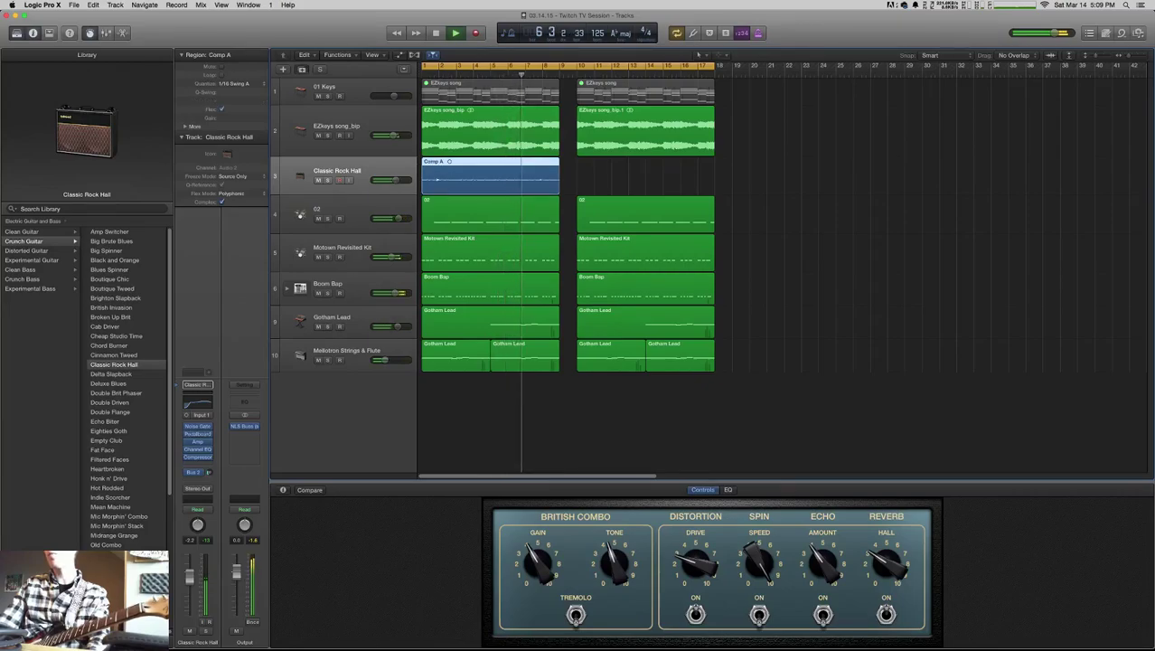
pyautogui.press('super+d')
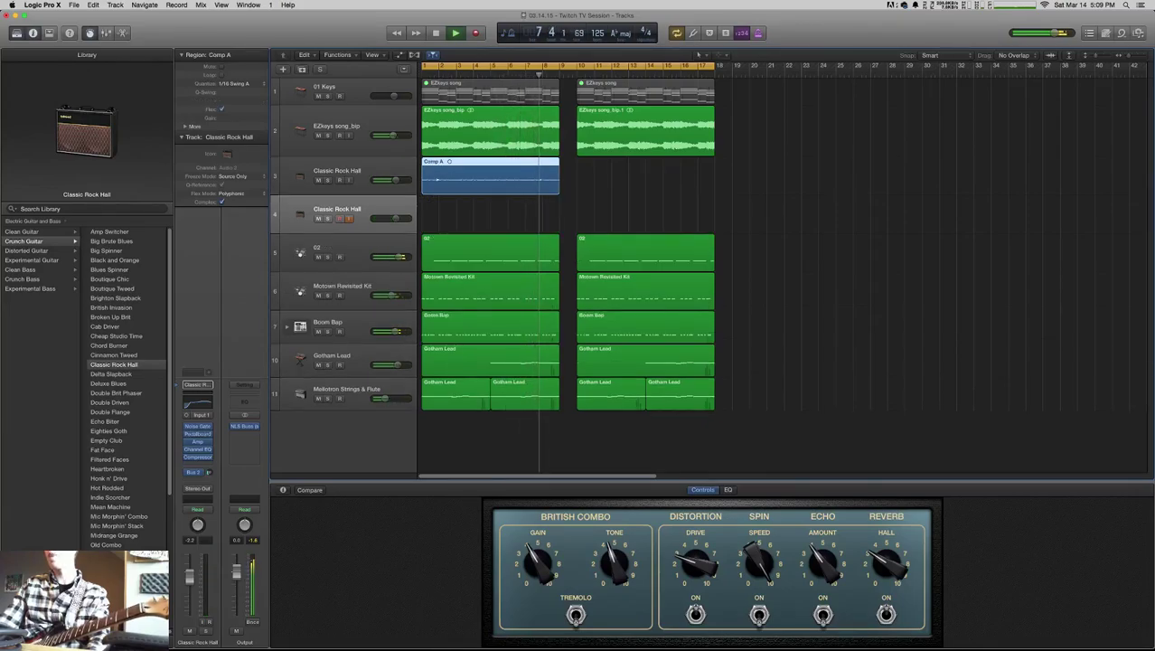
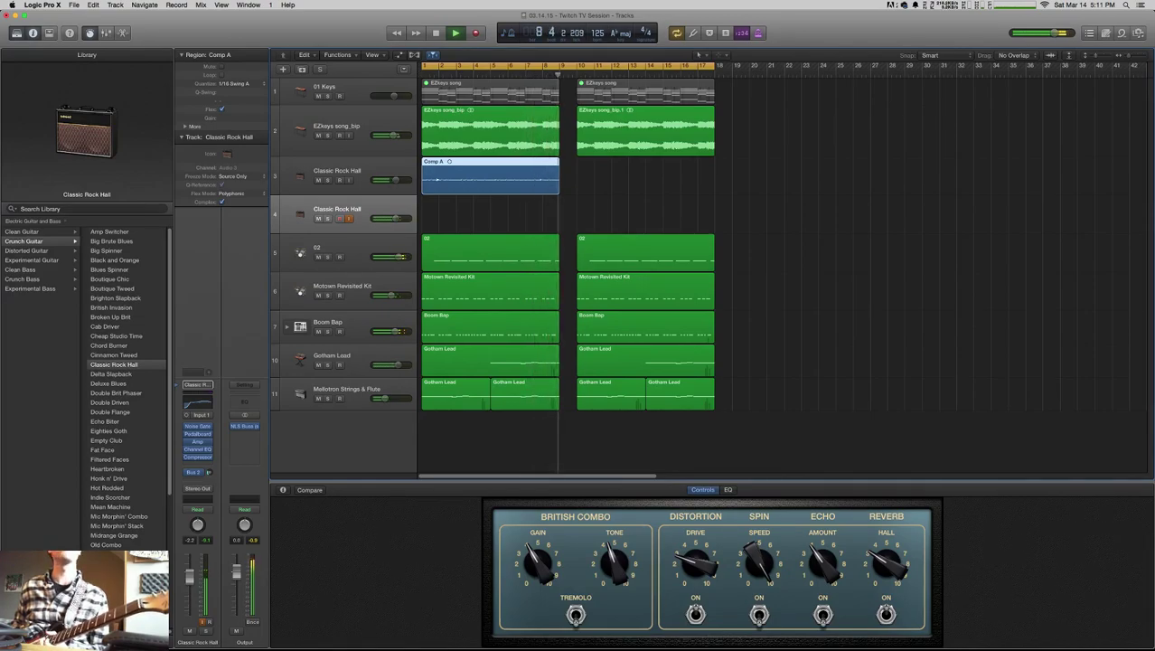
pyautogui.press('space')
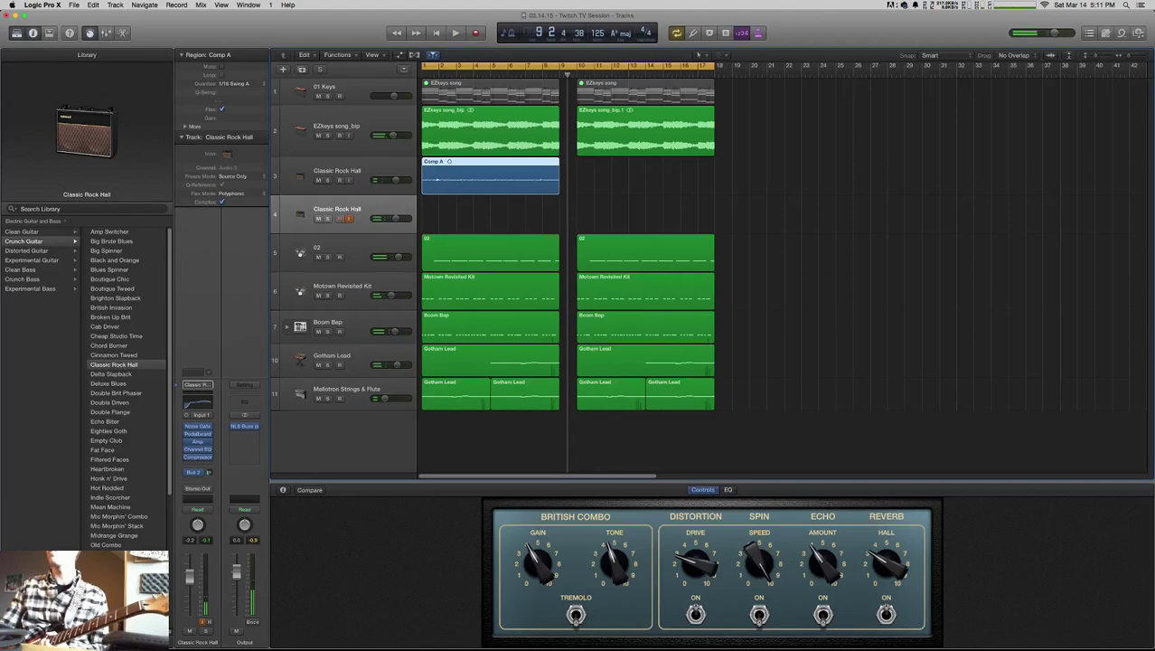
# - Record two guitar takes from bar 1 on the second Classic Rock Hall track, carrying the second one through to about bar 18
pyautogui.press('Return')
pyautogui.press('r')
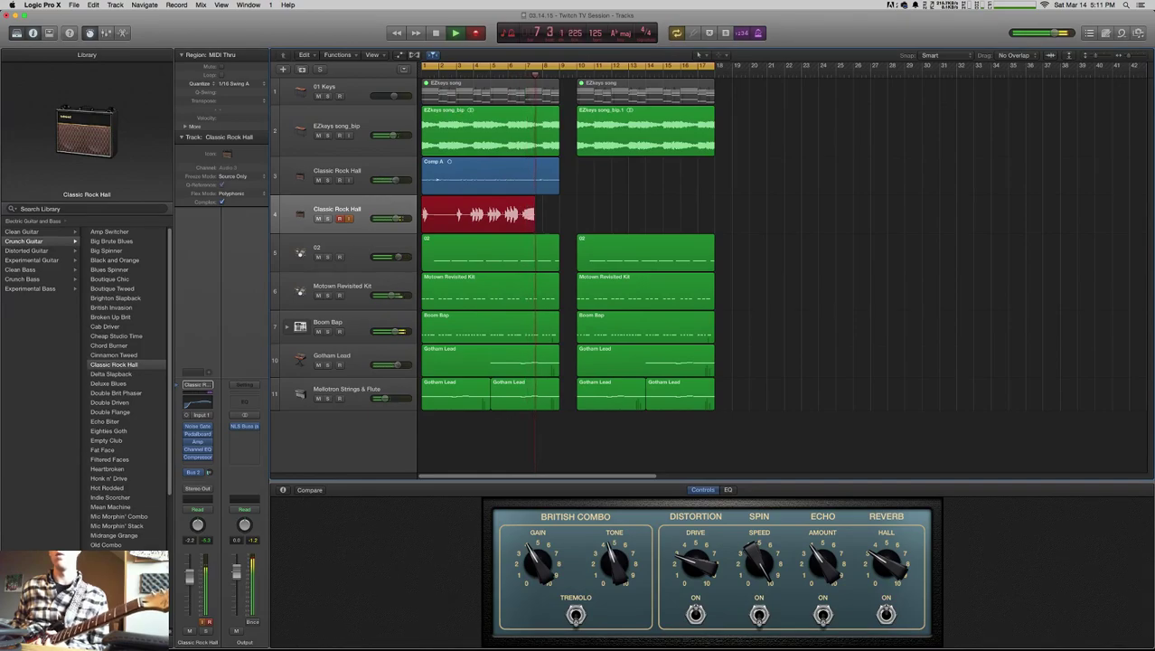
pyautogui.press('space')
pyautogui.press('r')
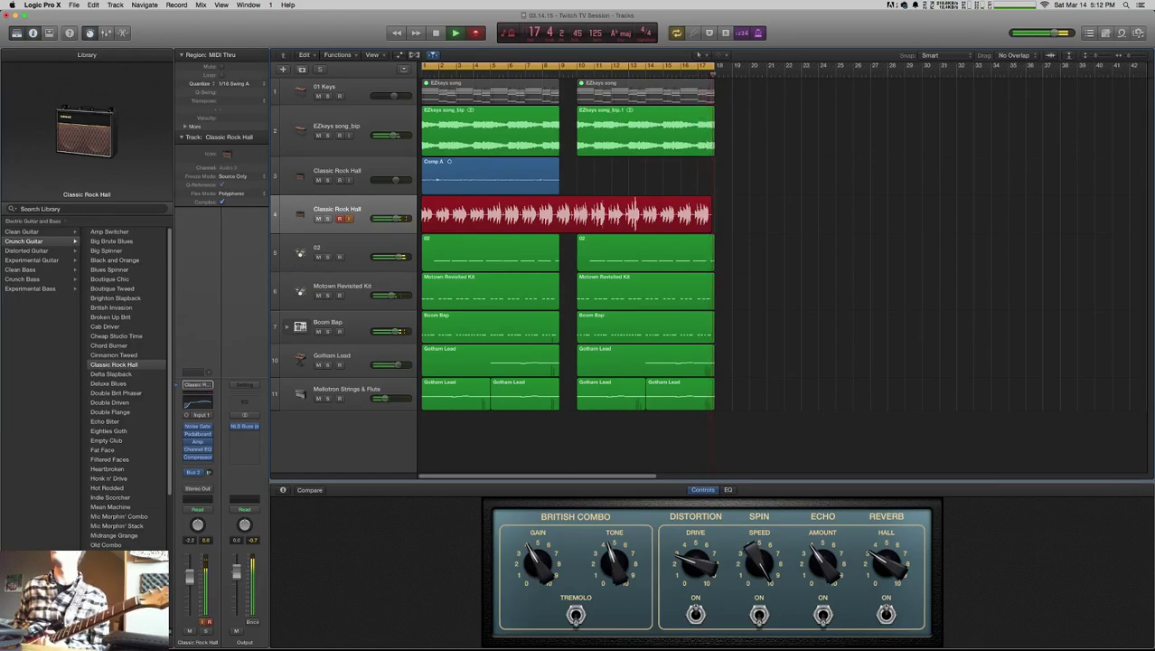
pyautogui.press('space')
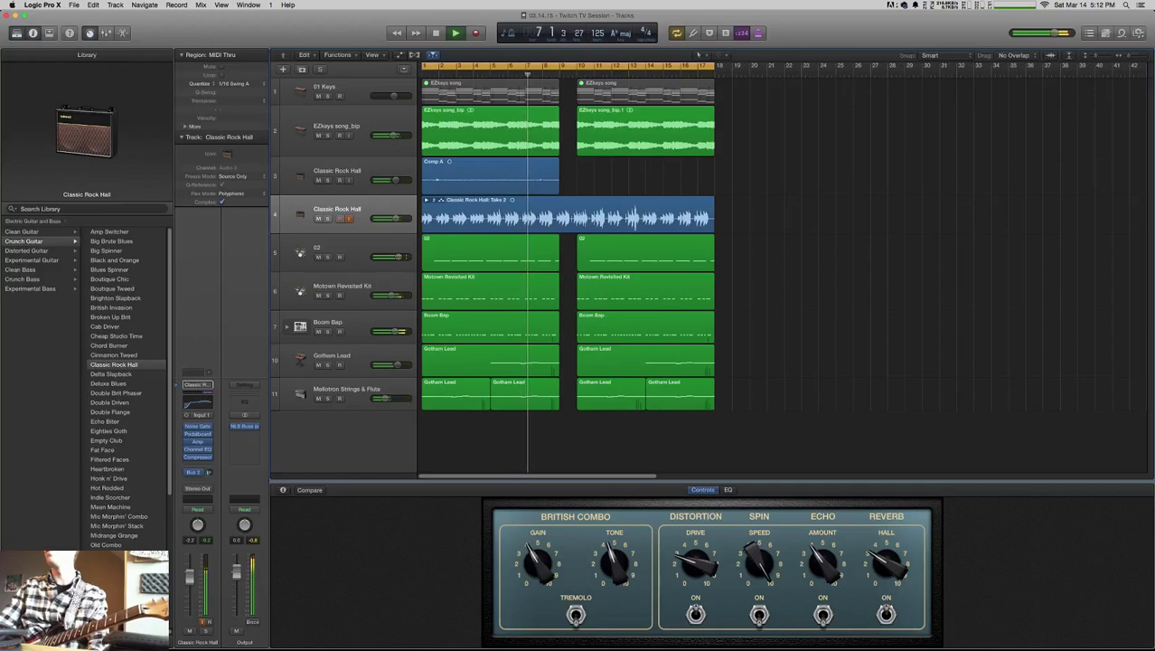
# - Split the second guitar track's take folder at beat 4 of bar 4 and delete everything before it
pyautogui.moveTo(483, 74); pyautogui.dragTo(485, 91)
pyautogui.press('super+Right')
pyautogui.press('super+Right')
pyautogui.press('super+Right')
pyautogui.press('super+Right')
pyautogui.press('space')
pyautogui.press('space')
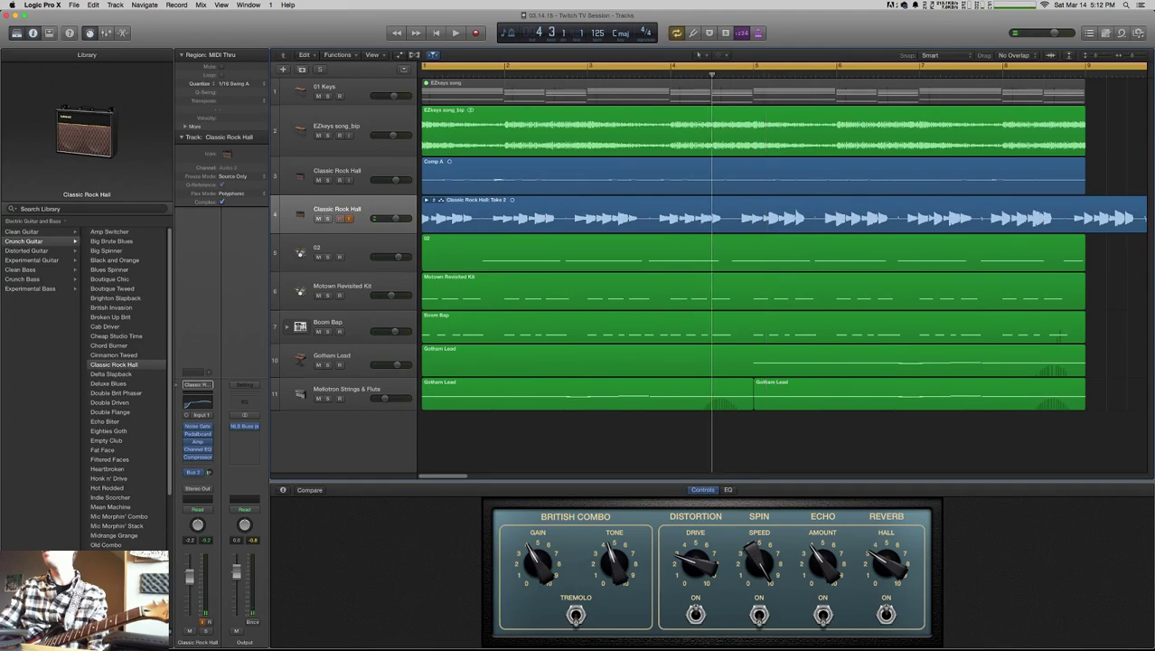
pyautogui.moveTo(733, 221); pyautogui.dragTo(421, 226)
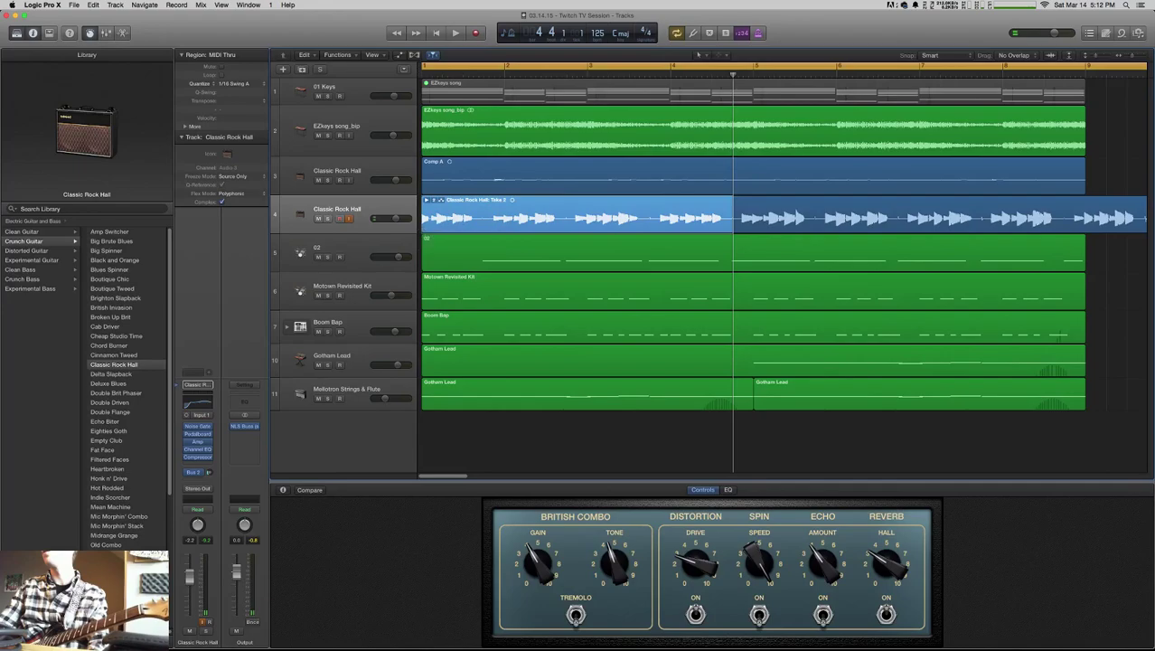
pyautogui.press('Delete')
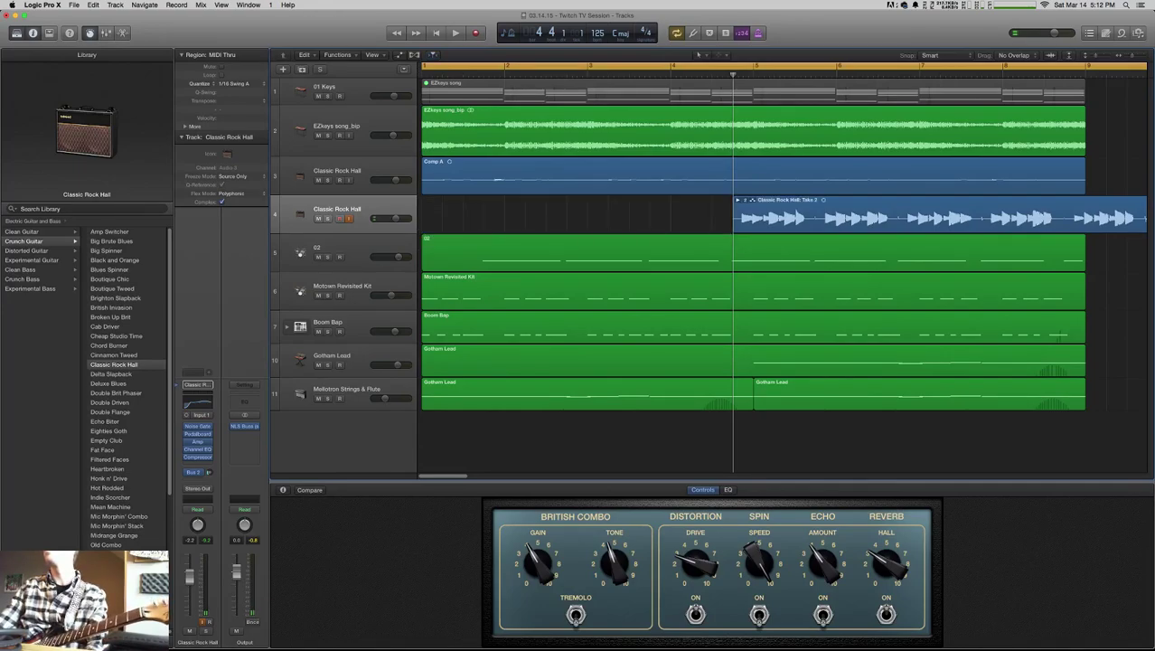
# - Shift all regions one bar to the right so the arrangement starts at bar 2
pyautogui.press('super+Left')
pyautogui.press('super+Left')
pyautogui.press('super+Left')
pyautogui.press('super+Left')
pyautogui.press('super+Left')
pyautogui.press('super+Left')
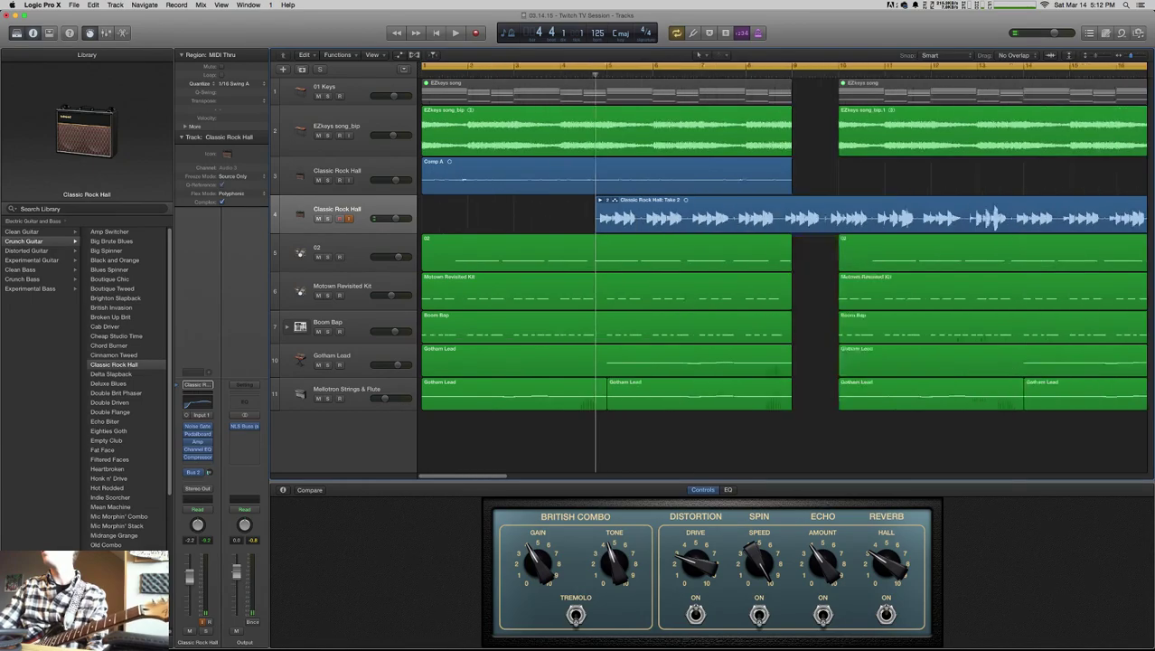
pyautogui.moveTo(652, 429); pyautogui.dragTo(441, 93)
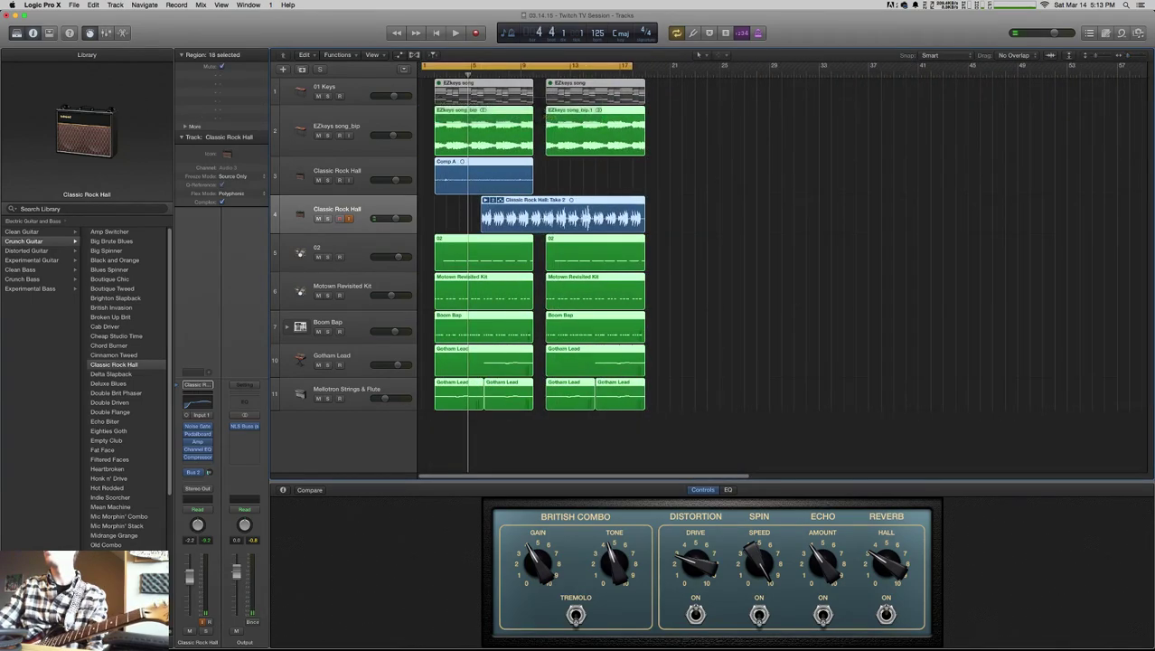
# - Move the trimmed guitar take folder earlier so it starts just before bar 2
pyautogui.moveTo(484, 217)
pyautogui.mouseDown()
pyautogui.moveTo(421, 216)
pyautogui.moveTo(486, 218)
pyautogui.mouseUp()
pyautogui.click(463, 217)
pyautogui.moveTo(467, 72); pyautogui.dragTo(426, 145)
pyautogui.press('super+Right')
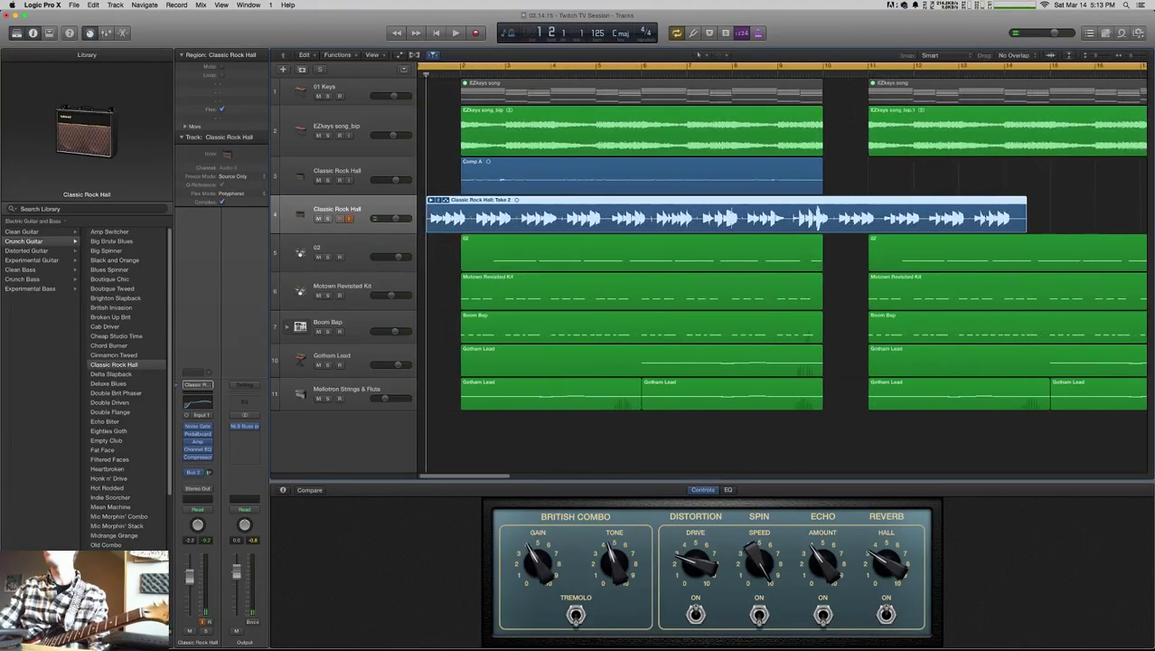
pyautogui.moveTo(459, 219); pyautogui.dragTo(488, 220)
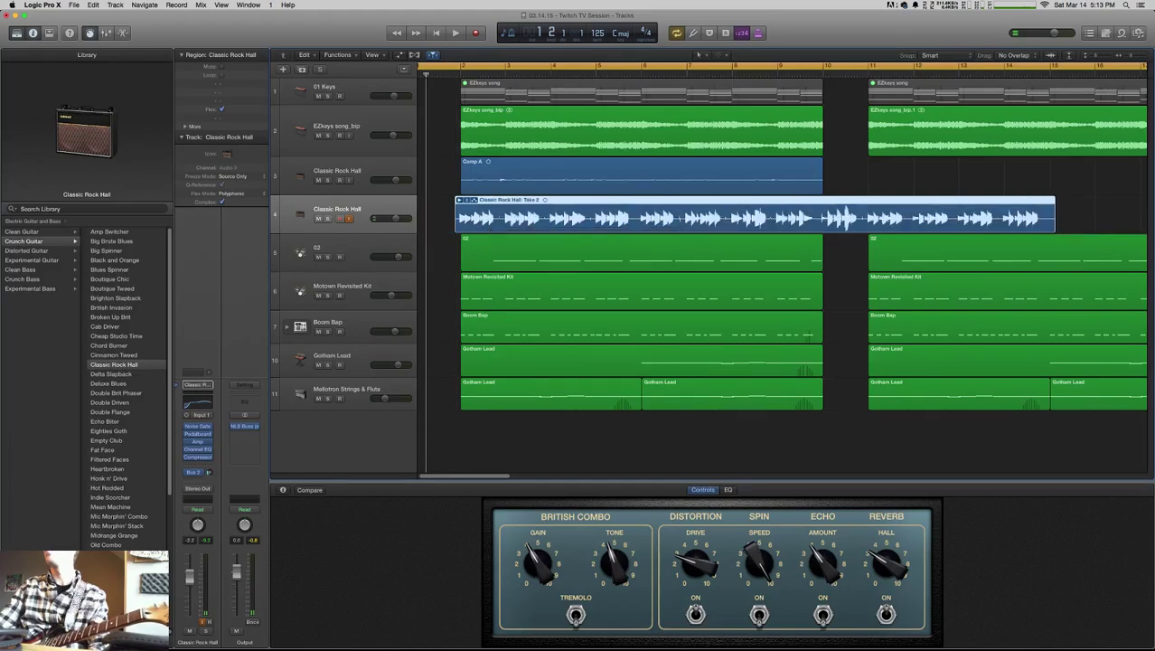
# - Align the guitar take folder's start with beat 4 of bar 1 and play it from the beginning
pyautogui.click(456, 74)
pyautogui.press('super+Right')
pyautogui.press('super+Right')
pyautogui.press('super+Right')
pyautogui.press('super+Right')
pyautogui.press('super+Right')
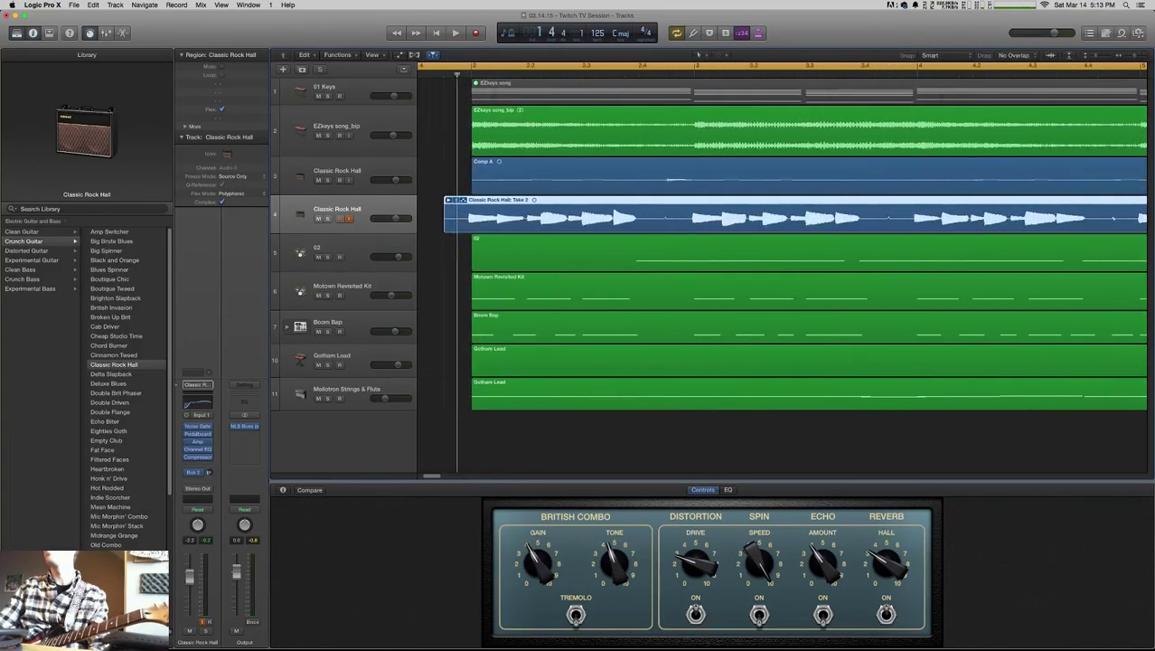
pyautogui.moveTo(488, 220); pyautogui.dragTo(461, 219)
pyautogui.press('Return')
pyautogui.press('space')
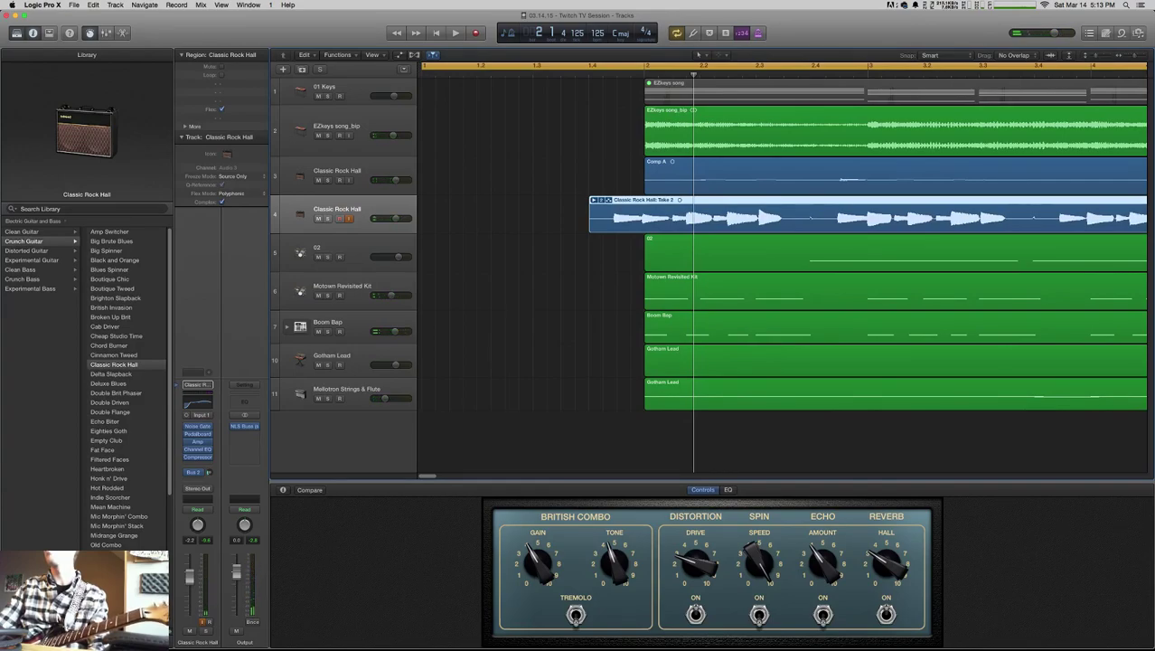
# - Return the playhead to the beginning of the arrangement and turn off cycle mode
pyautogui.press('Return')
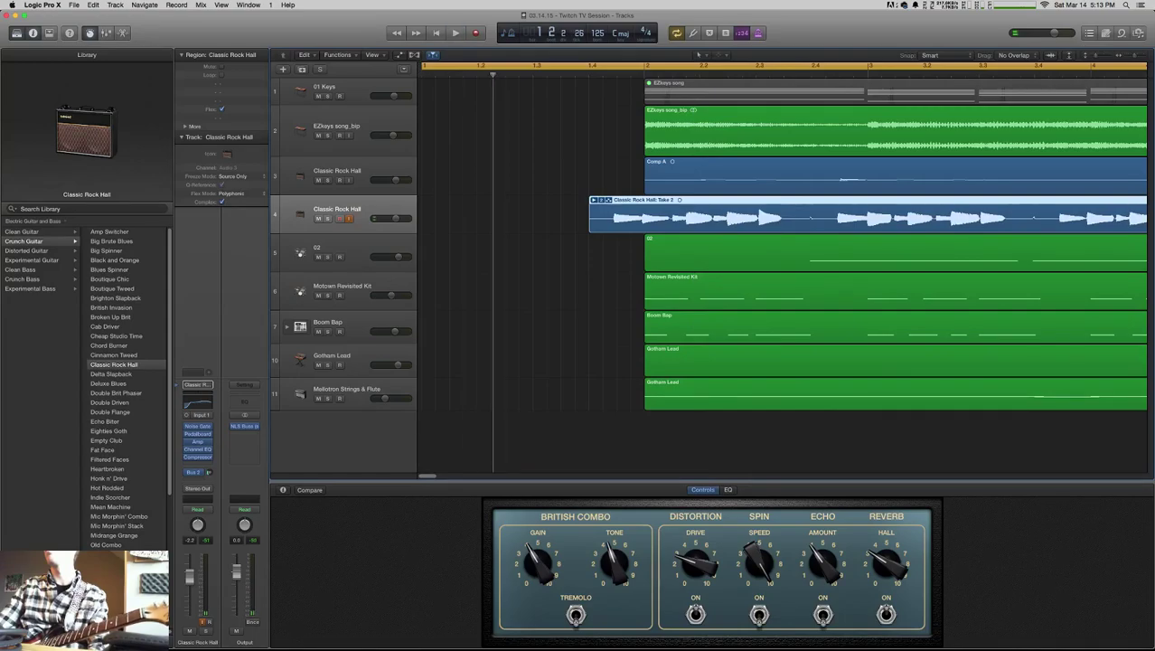
pyautogui.press('c')
pyautogui.press('super+Left')
pyautogui.press('super+Left')
pyautogui.press('super+Left')
pyautogui.press('super+Left')
pyautogui.press('super+Left')
pyautogui.press('super+Left')
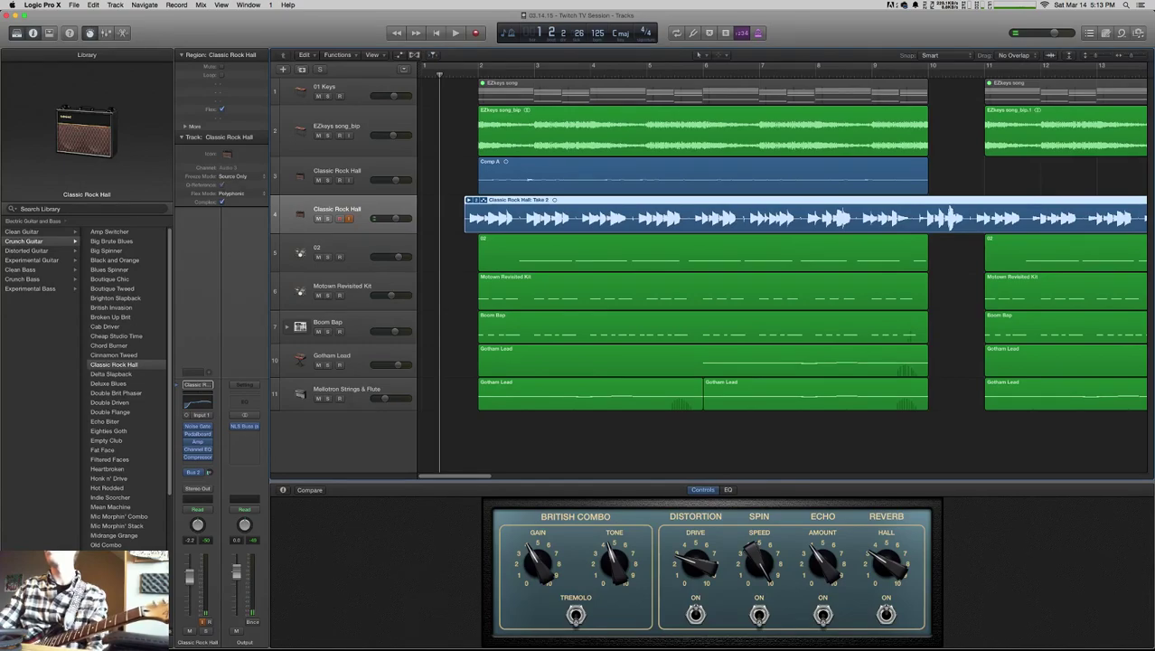
pyautogui.press('super+Left')
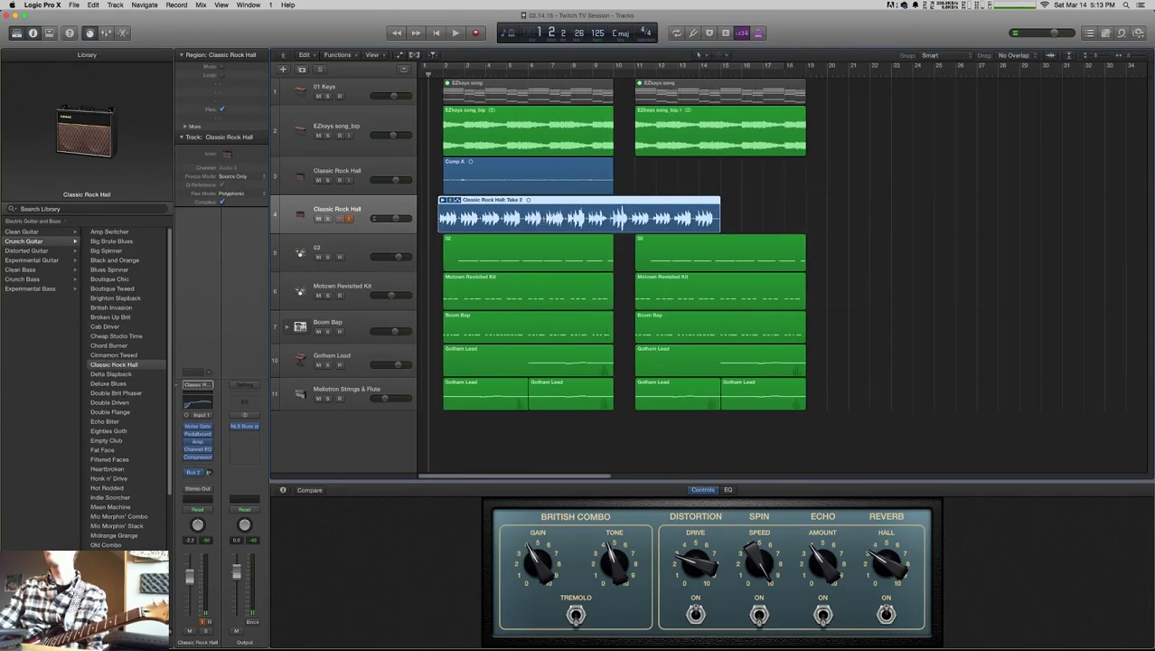
# - Select all regions and move them together earlier so the second guitar track's take folder starts at bar 1
pyautogui.moveTo(838, 429); pyautogui.dragTo(435, 76)
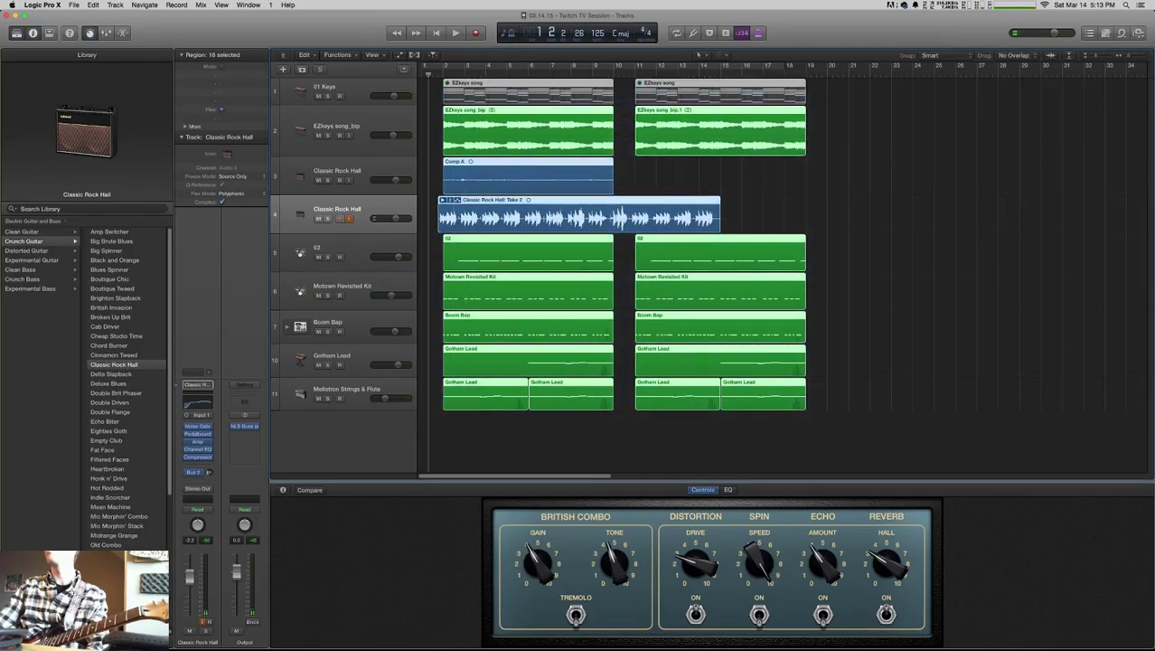
pyautogui.press('super+Right')
pyautogui.press('super+Right')
pyautogui.press('super+Right')
pyautogui.press('super+Right')
pyautogui.press('super+Right')
pyautogui.press('super+Right')
pyautogui.press('super+Right')
pyautogui.press('super+Right')
pyautogui.moveTo(488, 217); pyautogui.dragTo(463, 221)
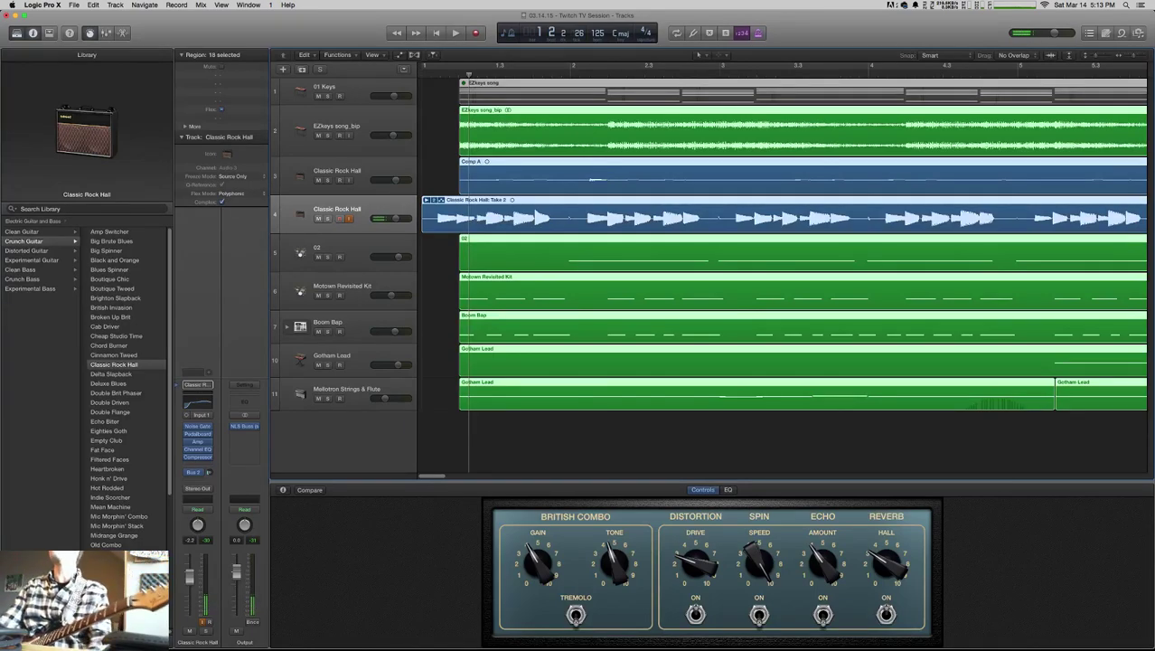
# - Play the shifted arrangement from the beginning and check the guitar take across both sections
pyautogui.press('Return')
pyautogui.press('space')
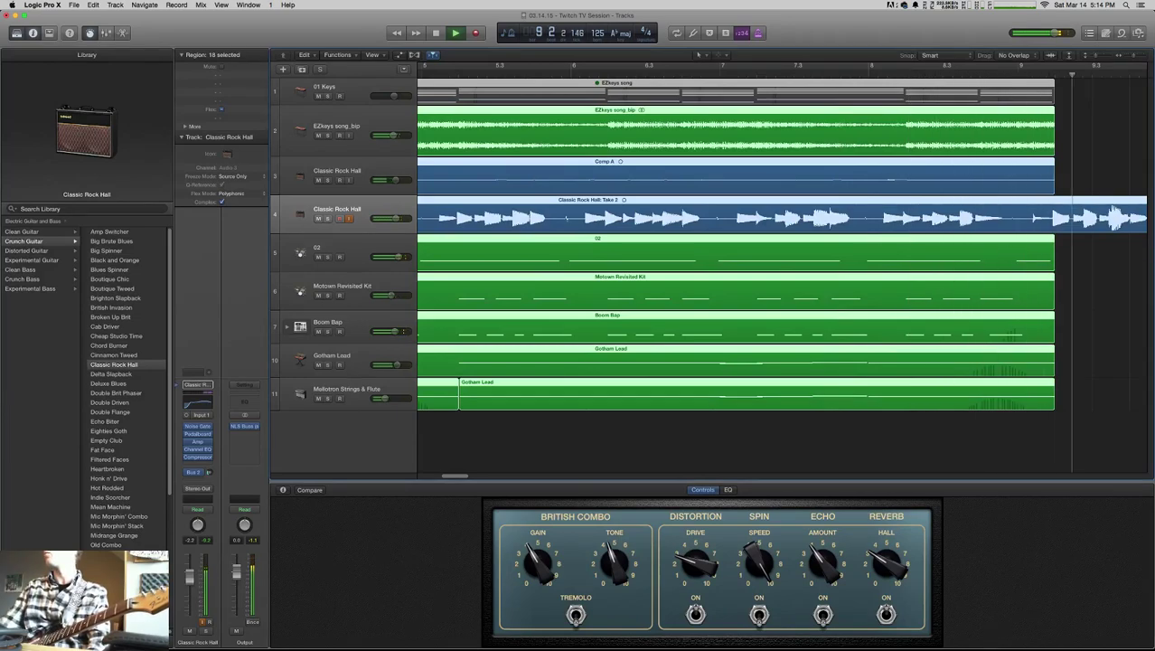
pyautogui.press('space')
pyautogui.press('super+Left')
pyautogui.press('super+Left')
pyautogui.press('super+Left')
pyautogui.press('super+Left')
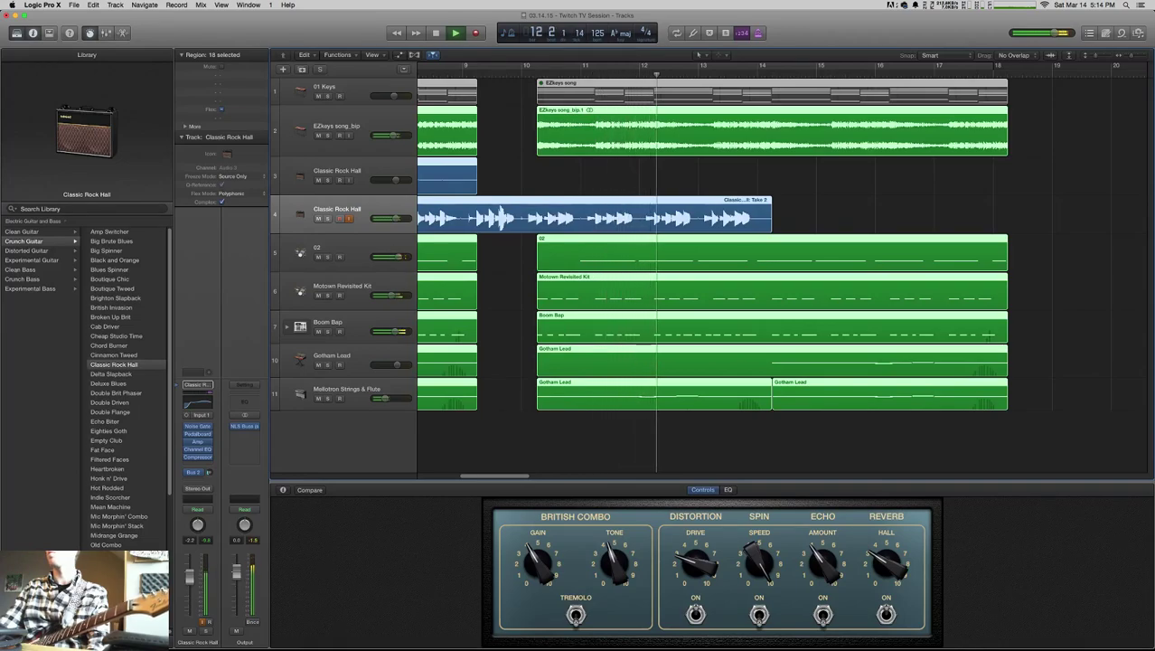
pyautogui.hscroll(-4, 781, 262)
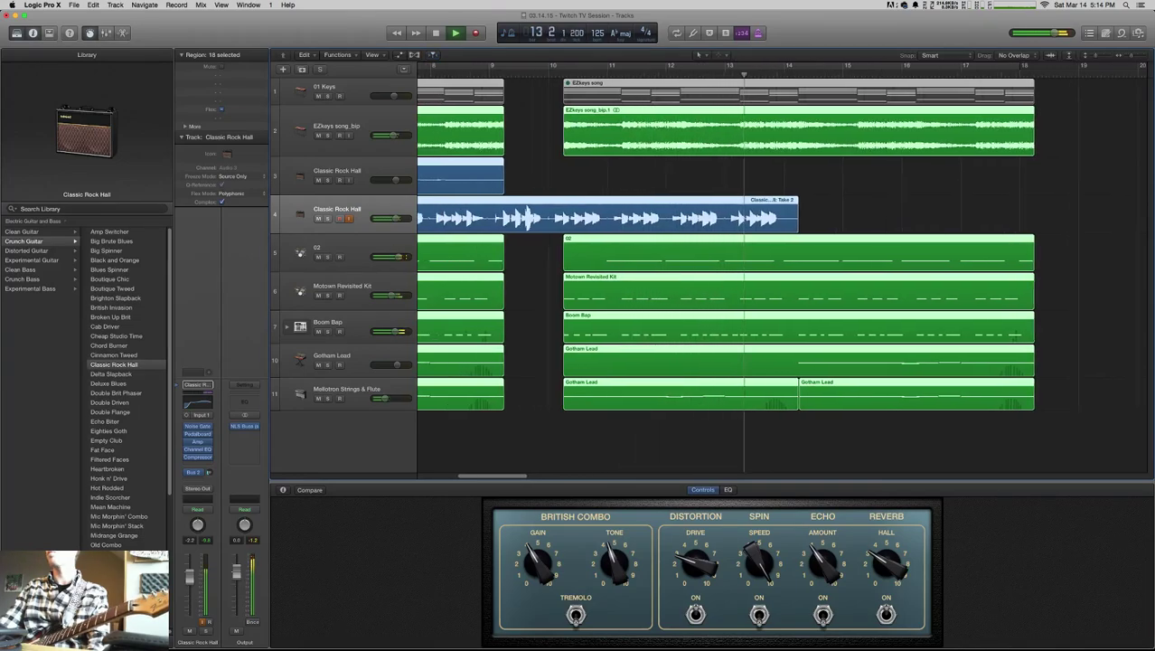
pyautogui.hscroll(-10, 777, 262)
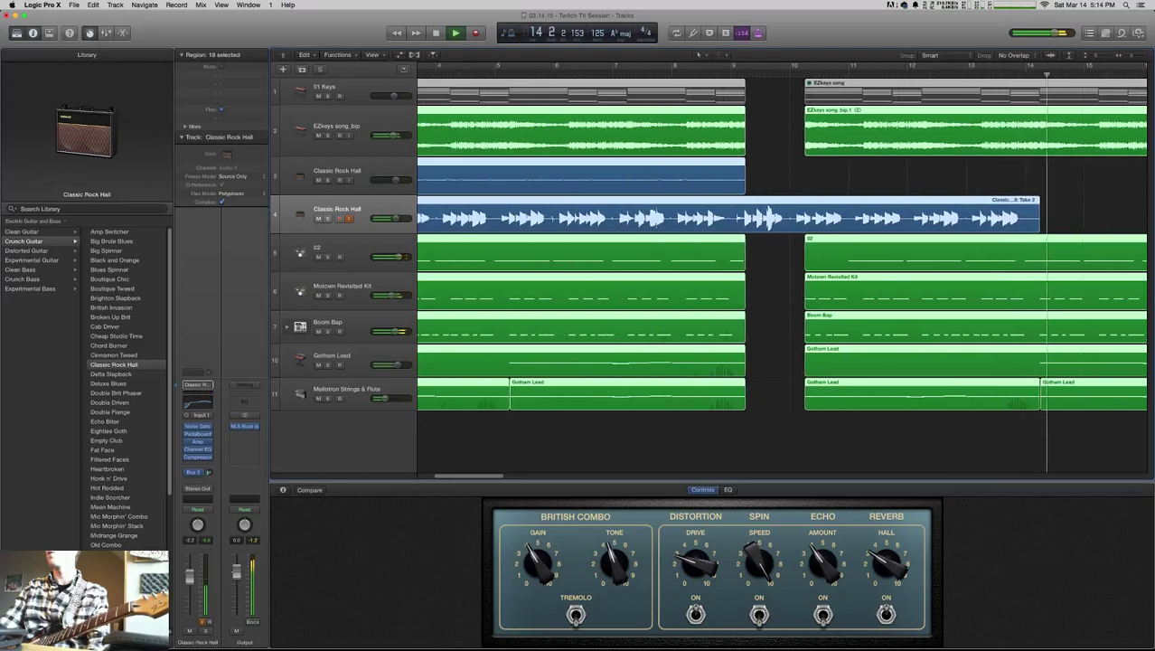
pyautogui.press('space')
pyautogui.press('space')
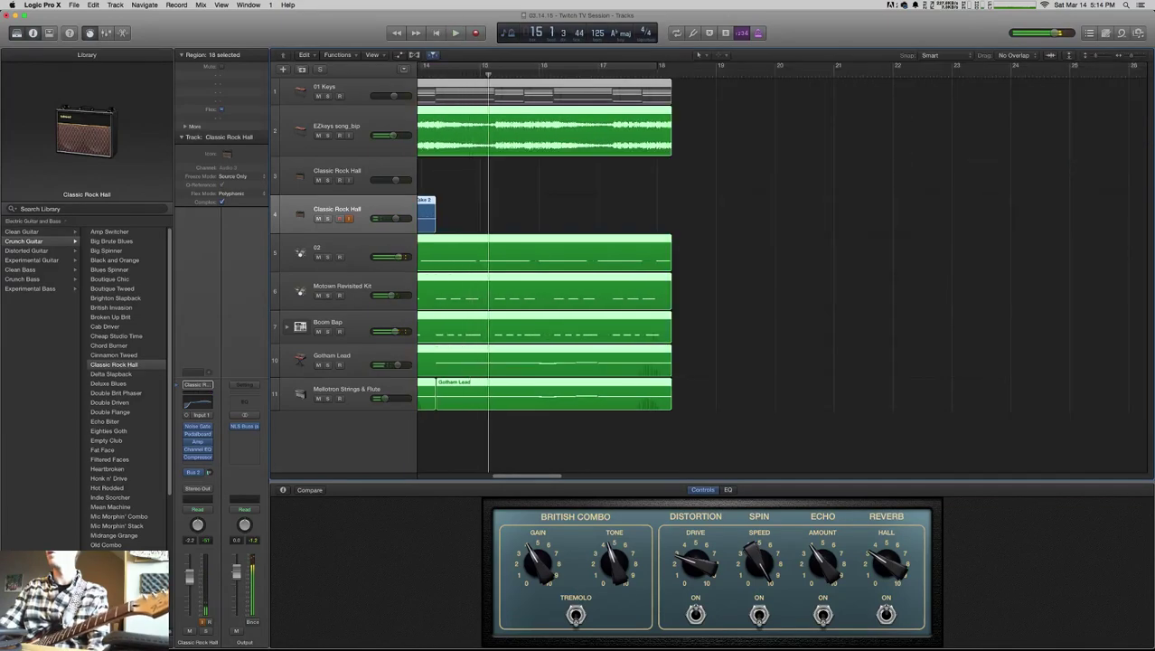
pyautogui.hscroll(-15, 781, 262)
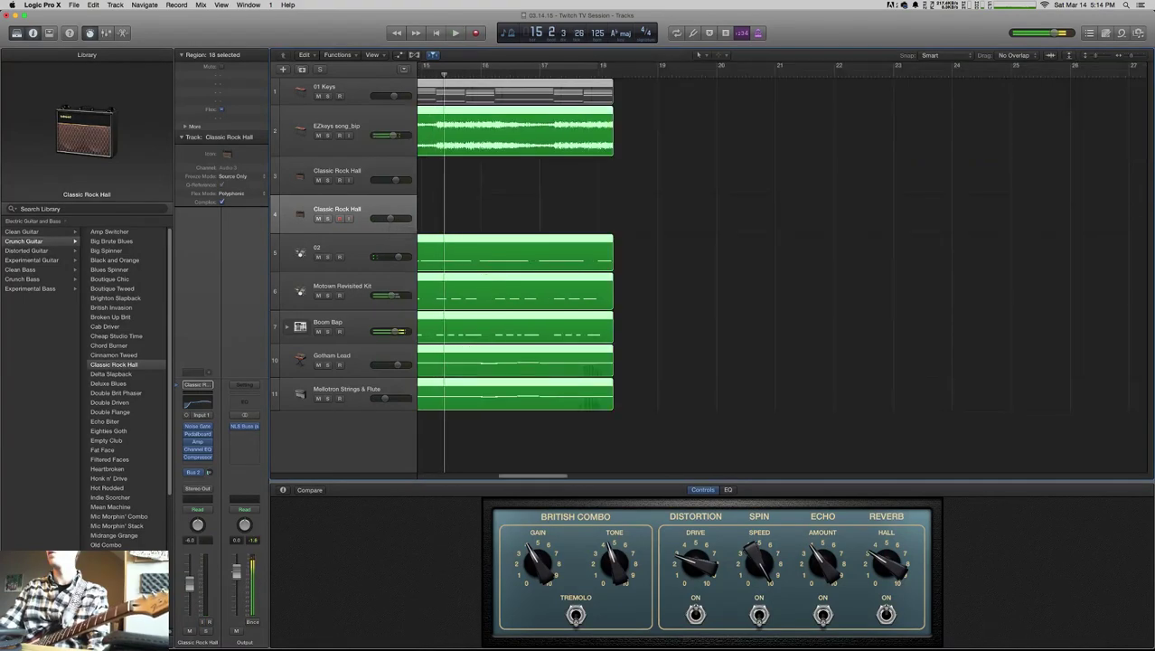
# - Turn on cycle mode with a 17-bar range starting at beat 2 of bar 1, deselect all regions and save the project
pyautogui.press('c')
pyautogui.moveTo(597, 66); pyautogui.dragTo(613, 66)
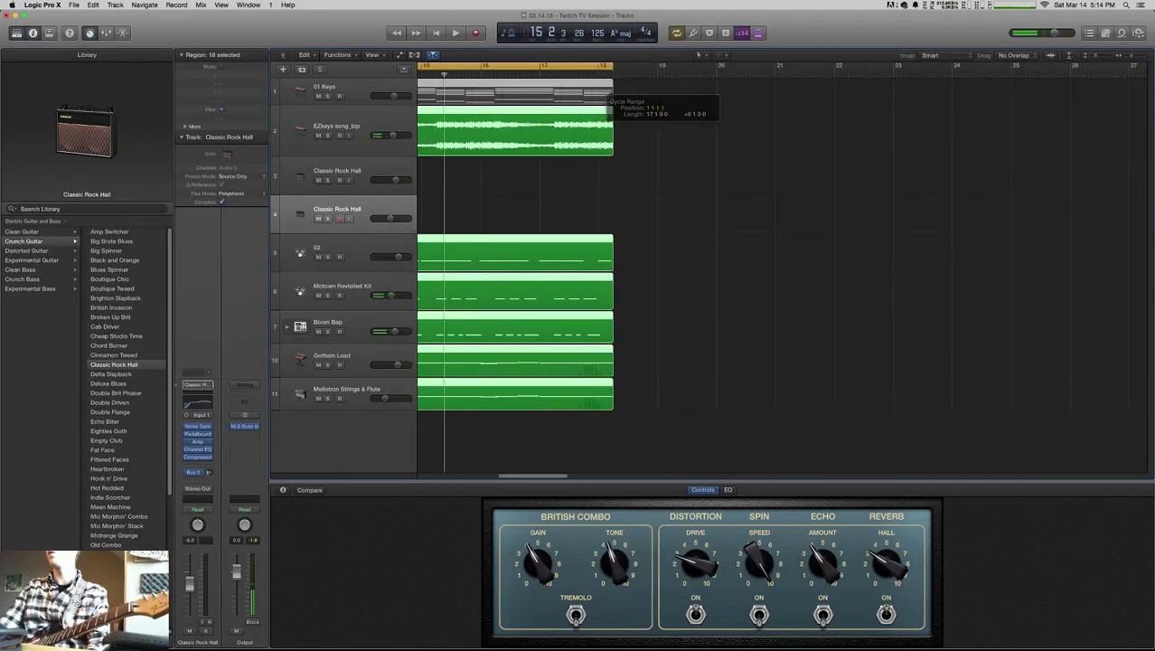
pyautogui.press('space')
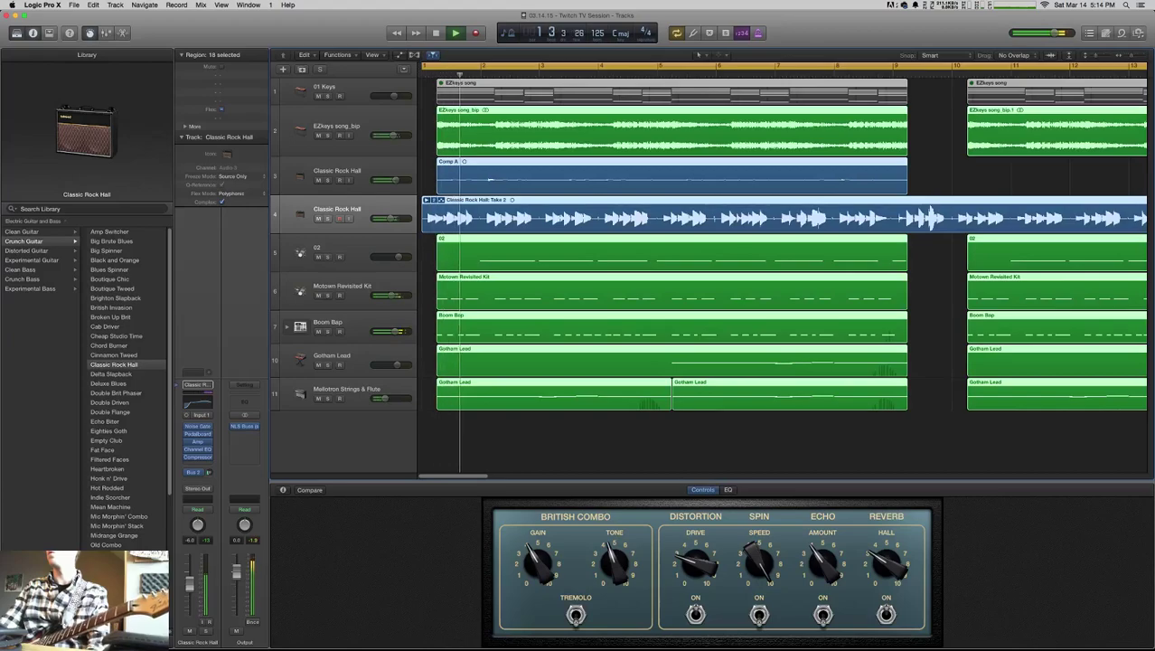
pyautogui.moveTo(422, 66); pyautogui.dragTo(437, 66)
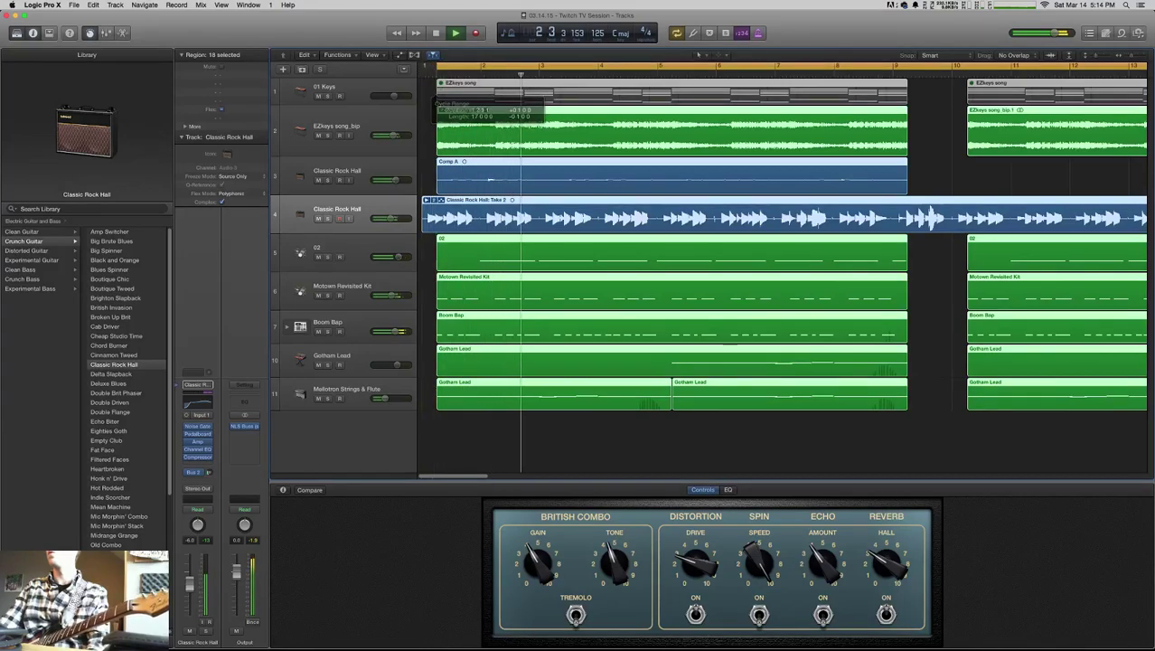
pyautogui.hotkey('shift', 'd')
pyautogui.press('super+s')
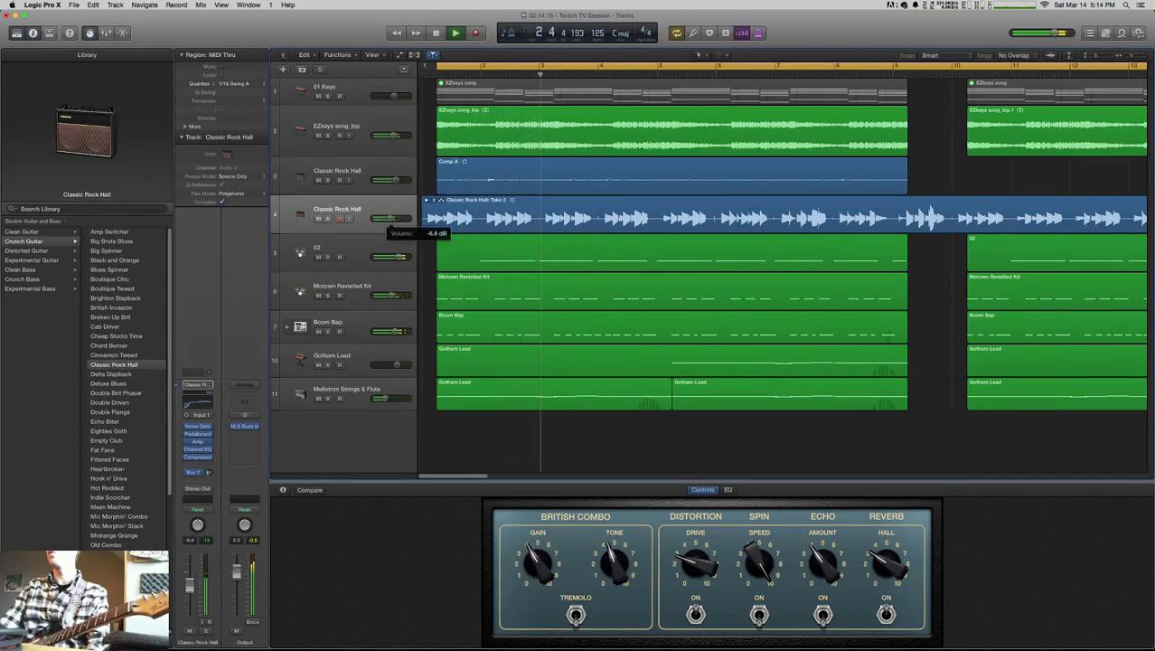
# - Set the second guitar's amp distortion drive to 4.0 dB and raise its hall reverb
pyautogui.moveTo(695, 563)
pyautogui.mouseDown()
pyautogui.moveTo(695, 547)
pyautogui.moveTo(694, 569)
pyautogui.mouseUp()
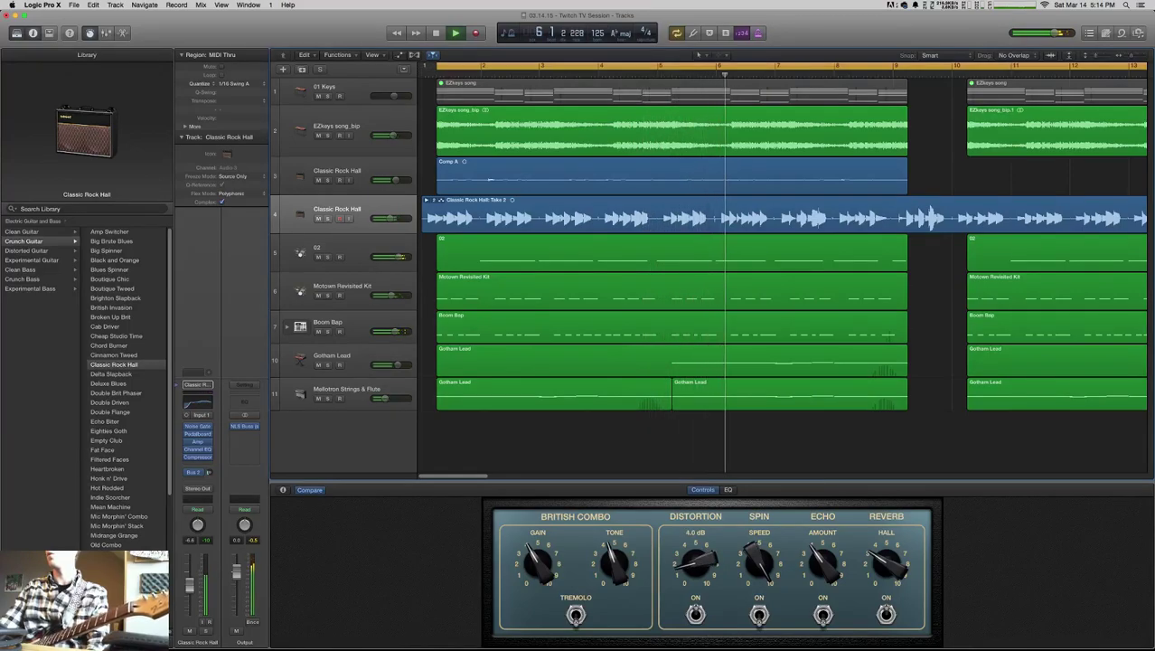
pyautogui.moveTo(886, 563)
pyautogui.mouseDown()
pyautogui.moveTo(886, 530)
pyautogui.moveTo(886, 568)
pyautogui.mouseUp()
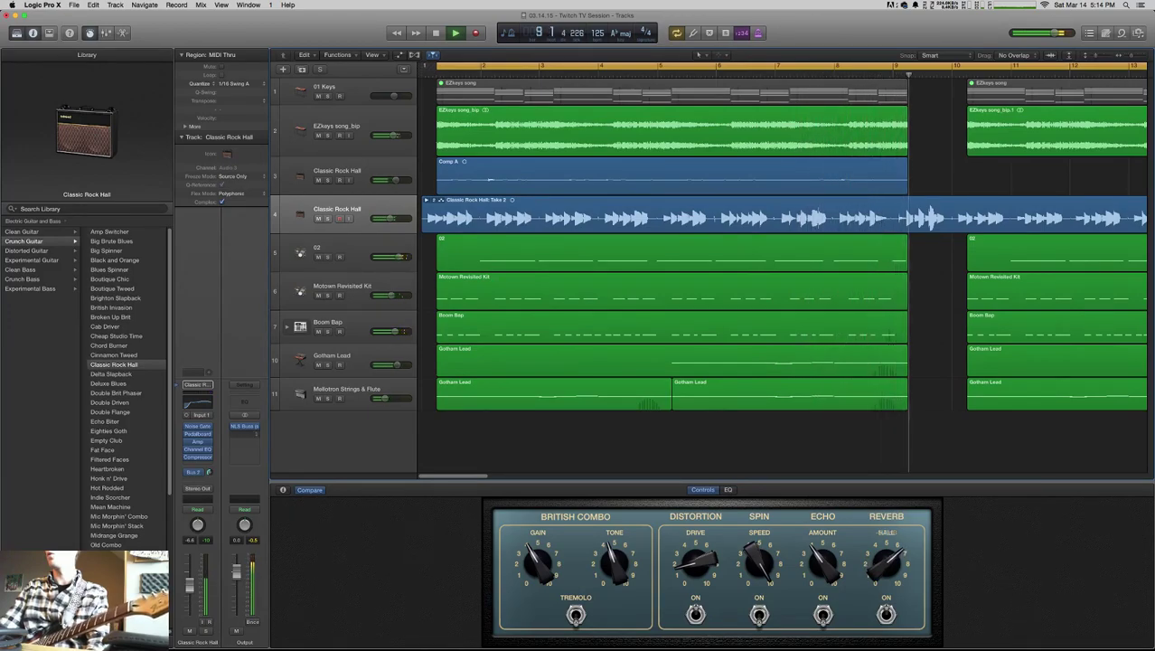
# - Insert the Waves L3-LL Multi on the Output channel below the existing bus plug-in and close its window
pyautogui.click(244, 432)
pyautogui.moveTo(271, 543)
pyautogui.moveTo(315, 565)
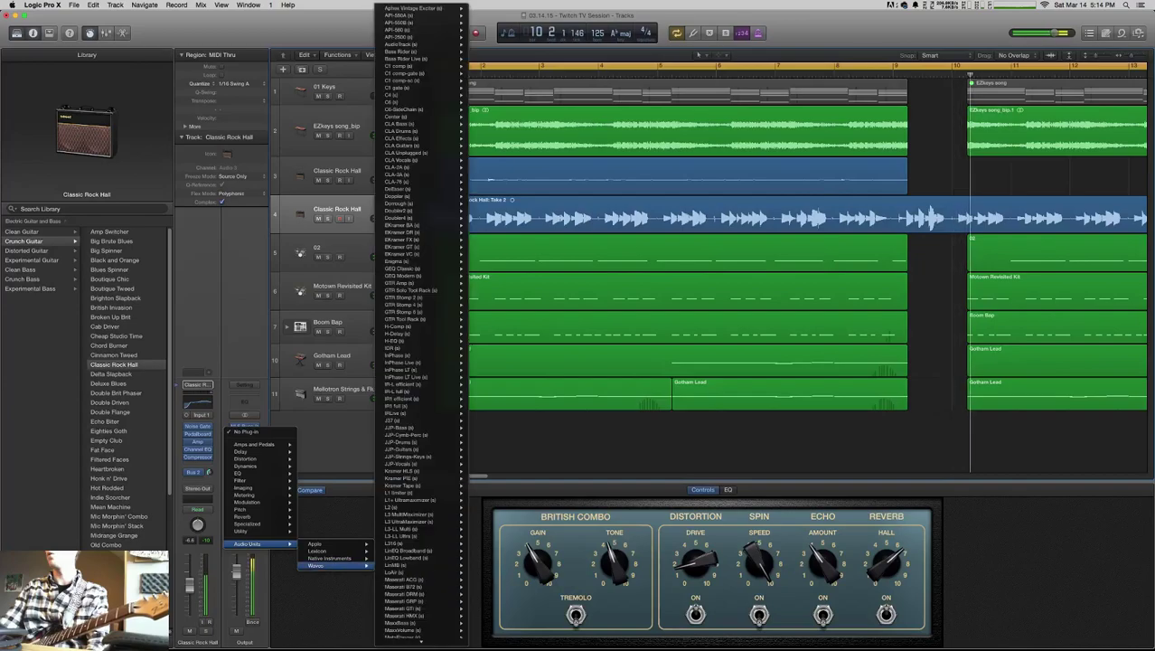
pyautogui.moveTo(434, 312)
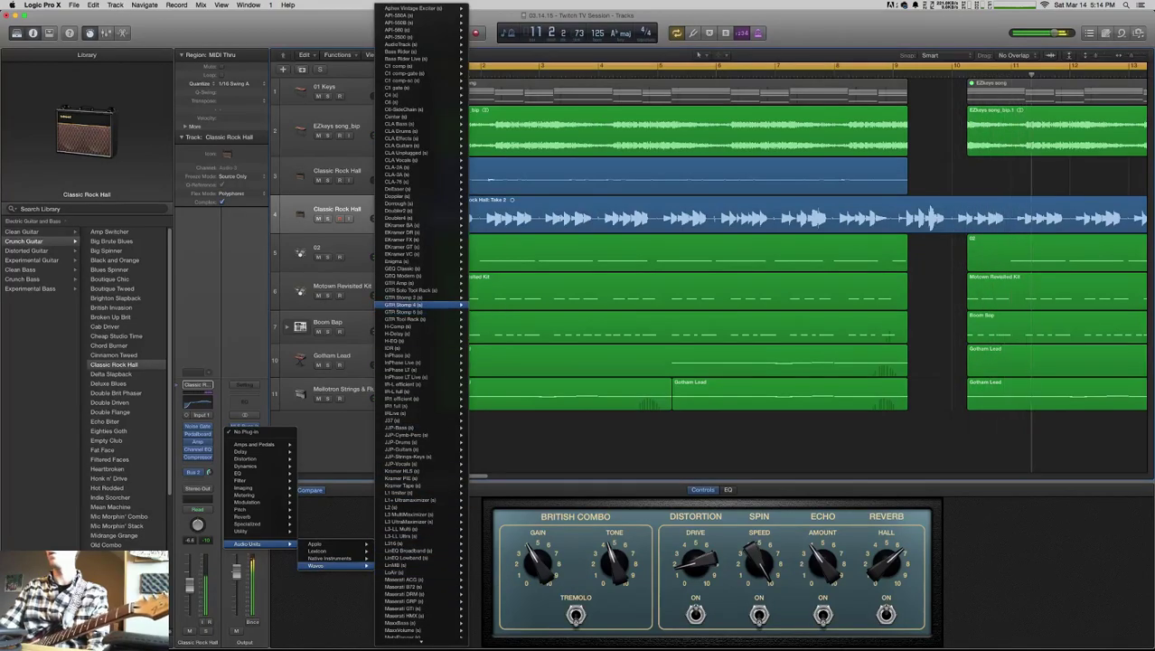
pyautogui.moveTo(421, 529)
pyautogui.click(483, 529)
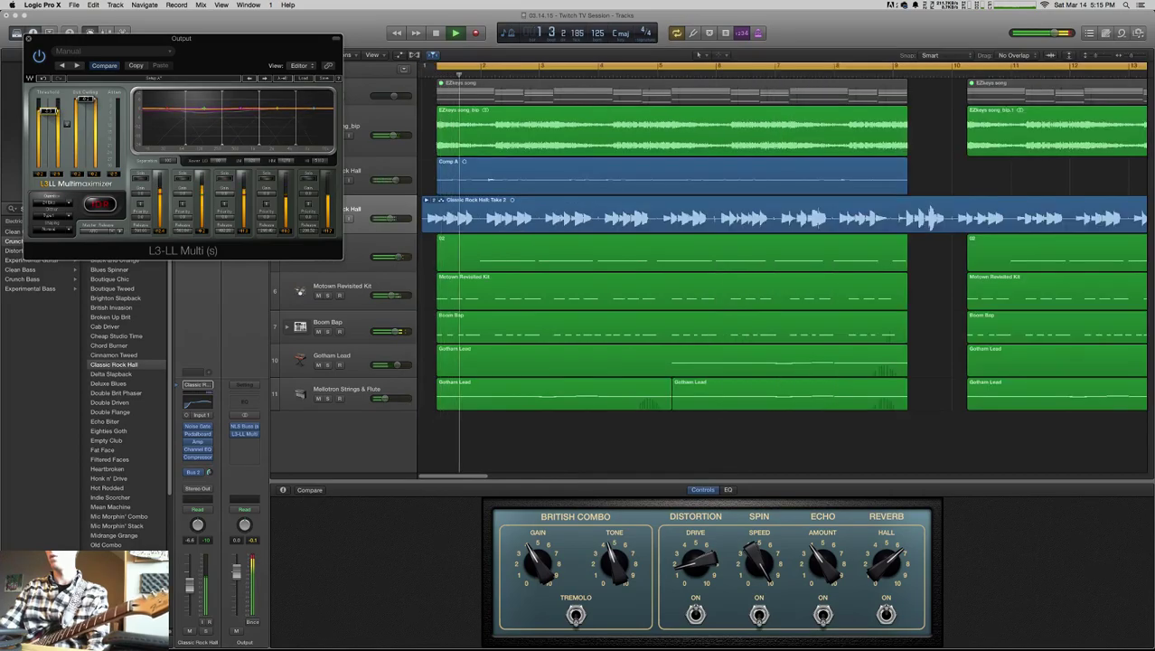
pyautogui.press('super+w')
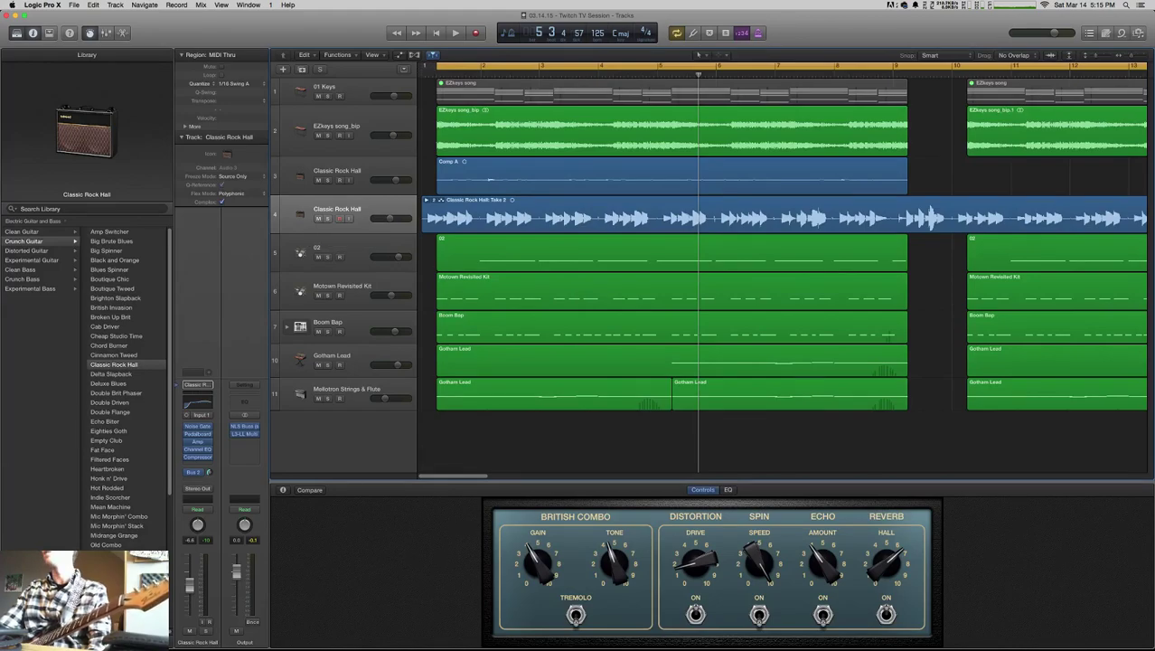
# - Play the arrangement, lower the second guitar track's volume slightly and select its take folder
pyautogui.press('space')
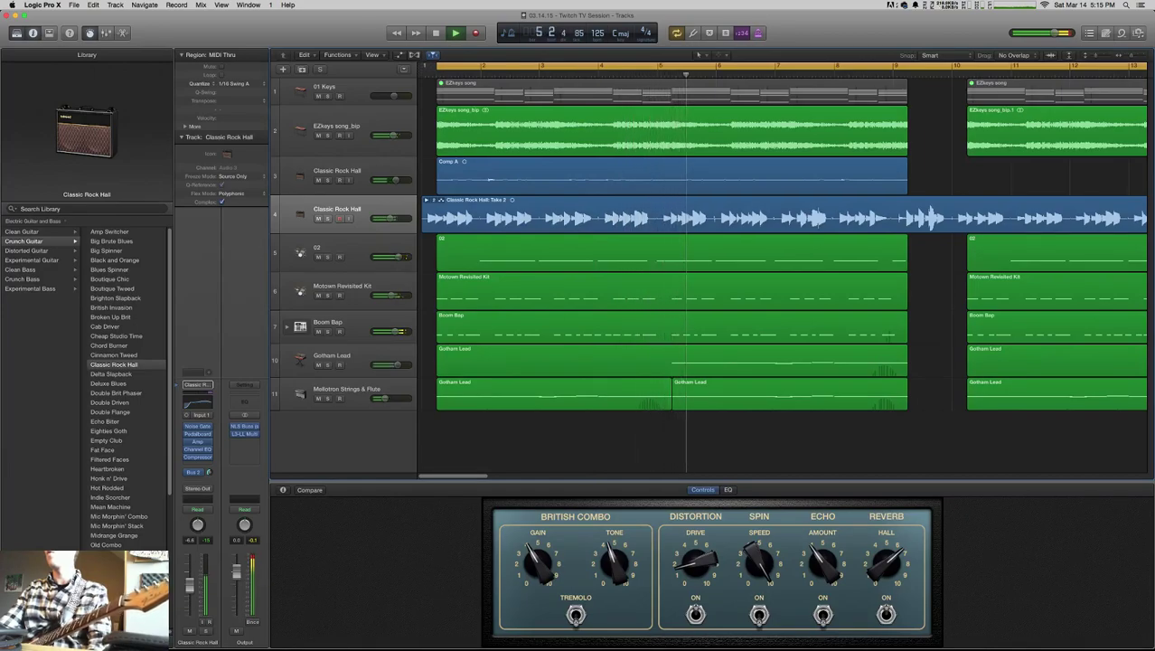
pyautogui.click(390, 219)
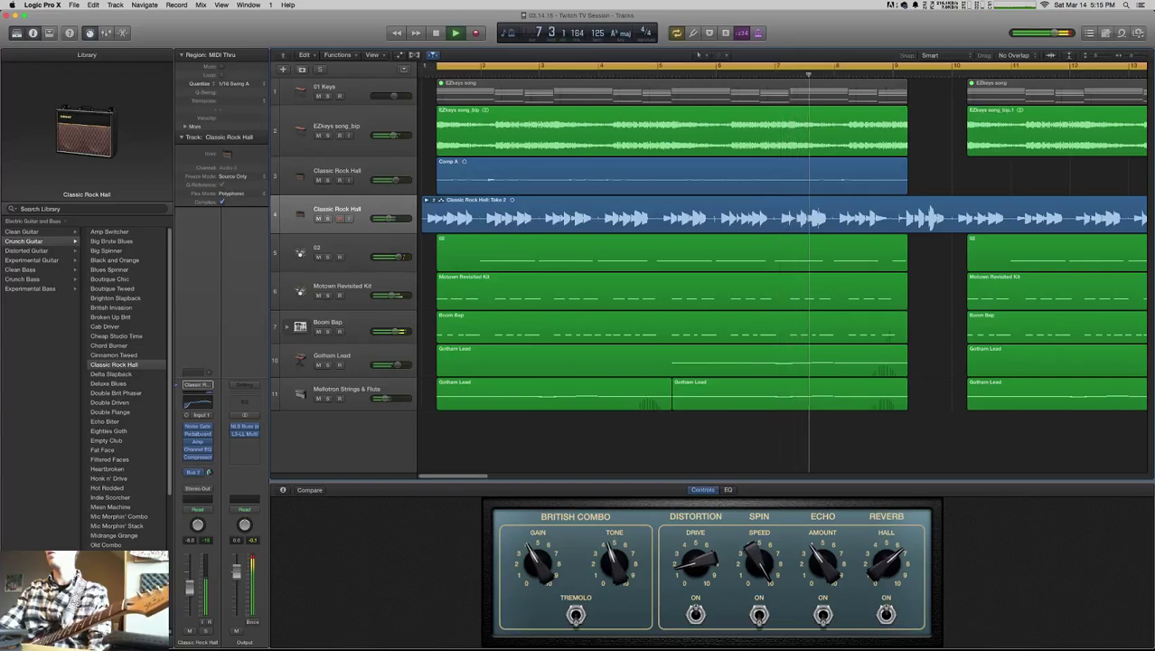
pyautogui.click(818, 218)
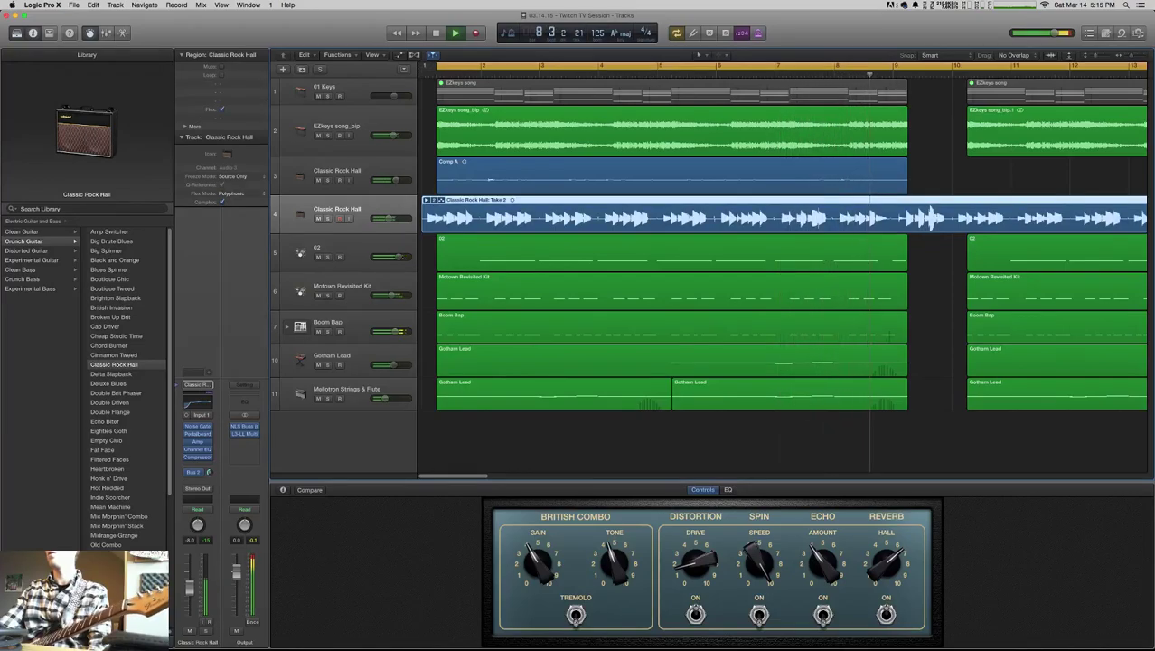
# - Insert an AutoFilter after the Compressor on the second guitar track and load its Stereo Wide Panner preset
pyautogui.click(198, 464)
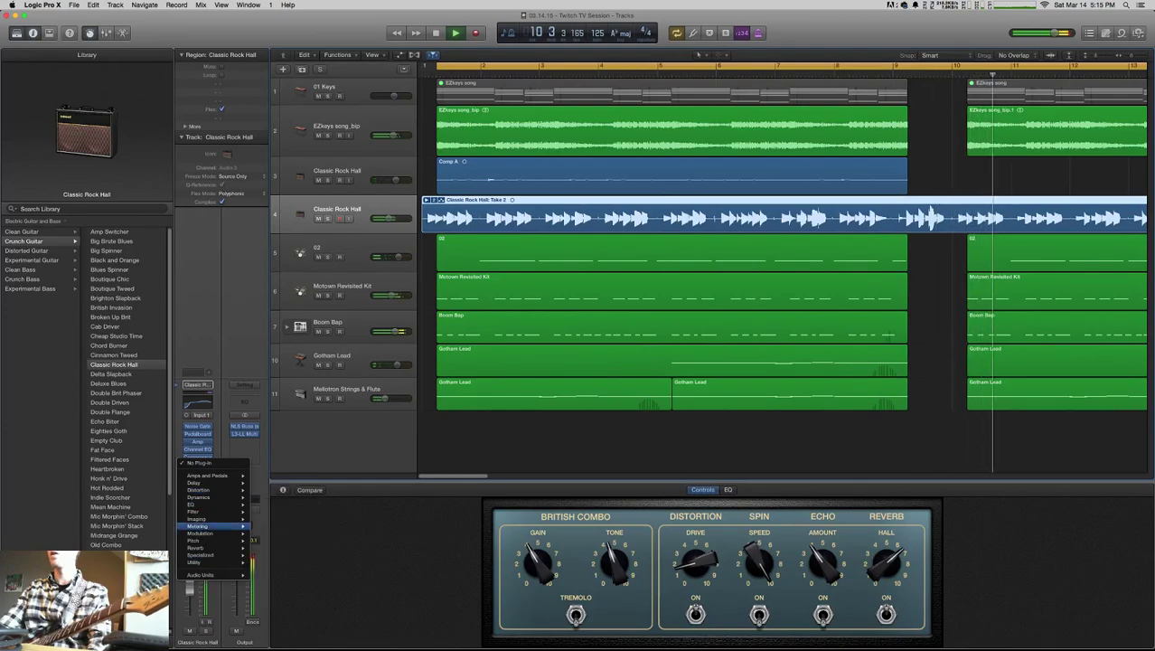
pyautogui.moveTo(216, 533)
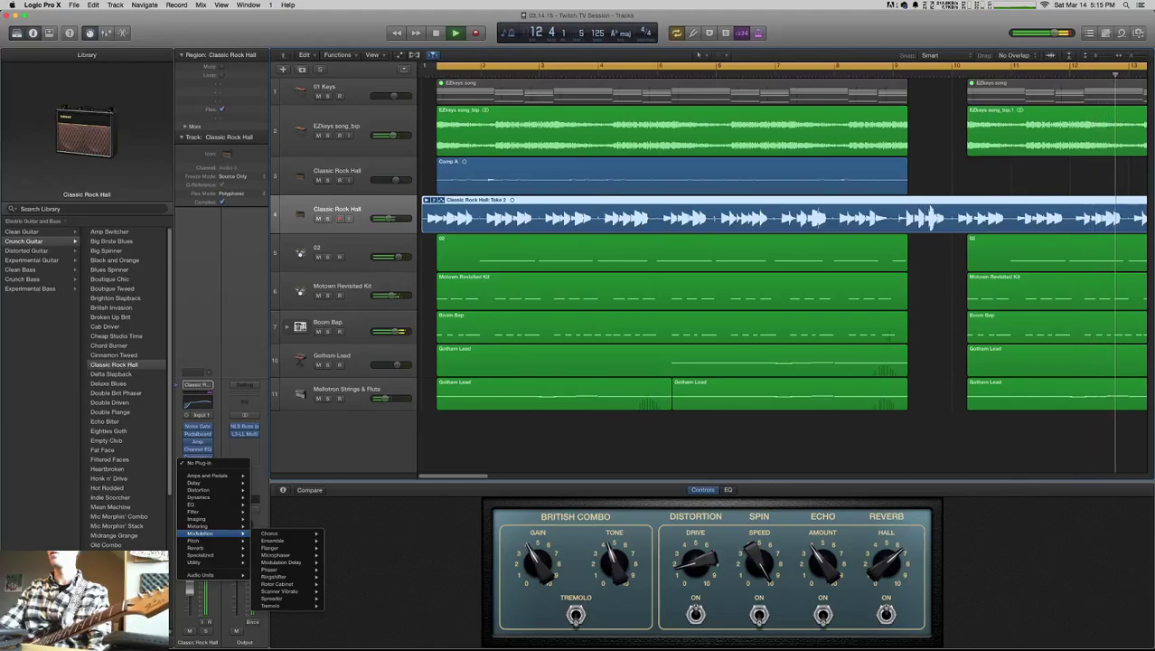
pyautogui.moveTo(208, 554)
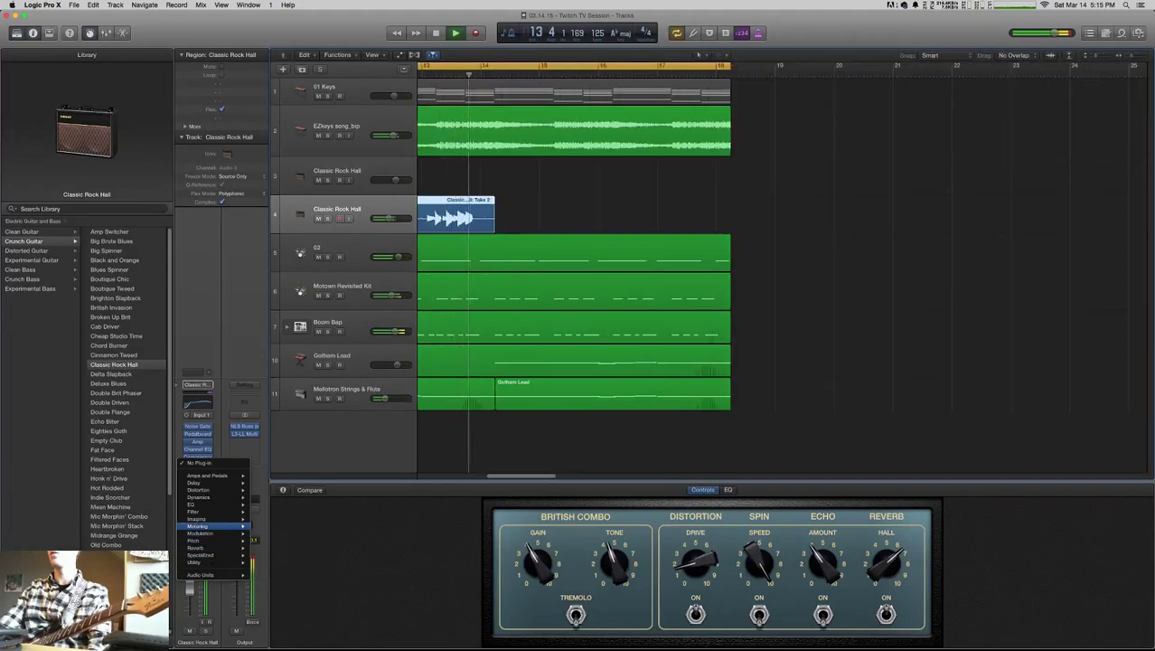
pyautogui.moveTo(217, 511)
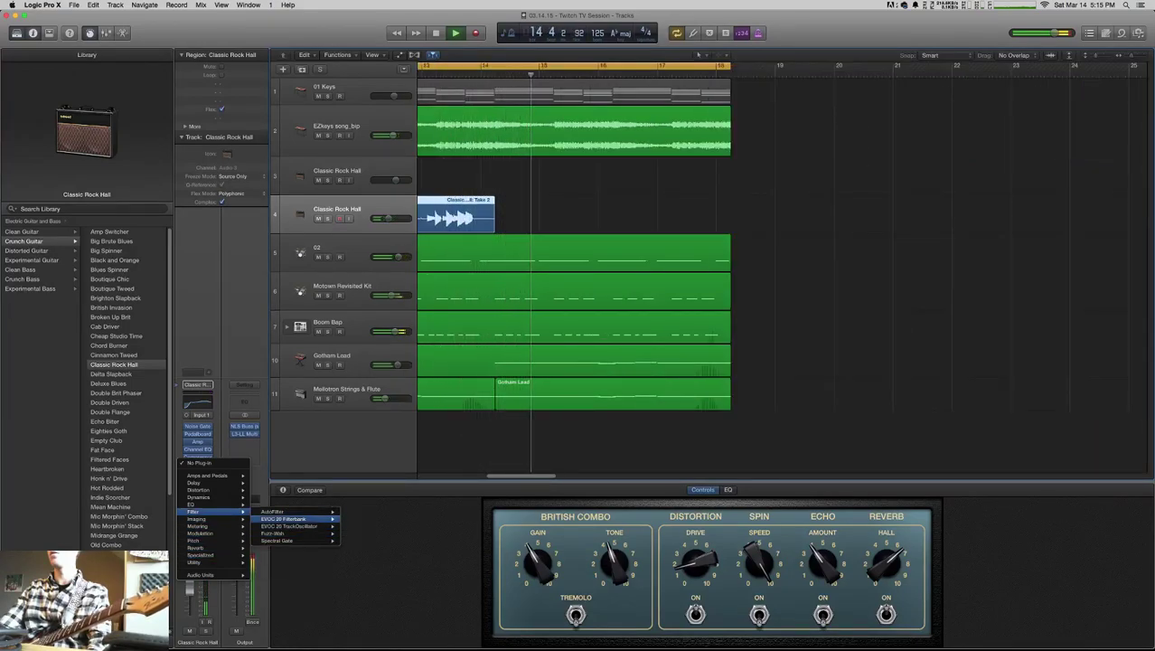
pyautogui.moveTo(280, 512)
pyautogui.click(358, 511)
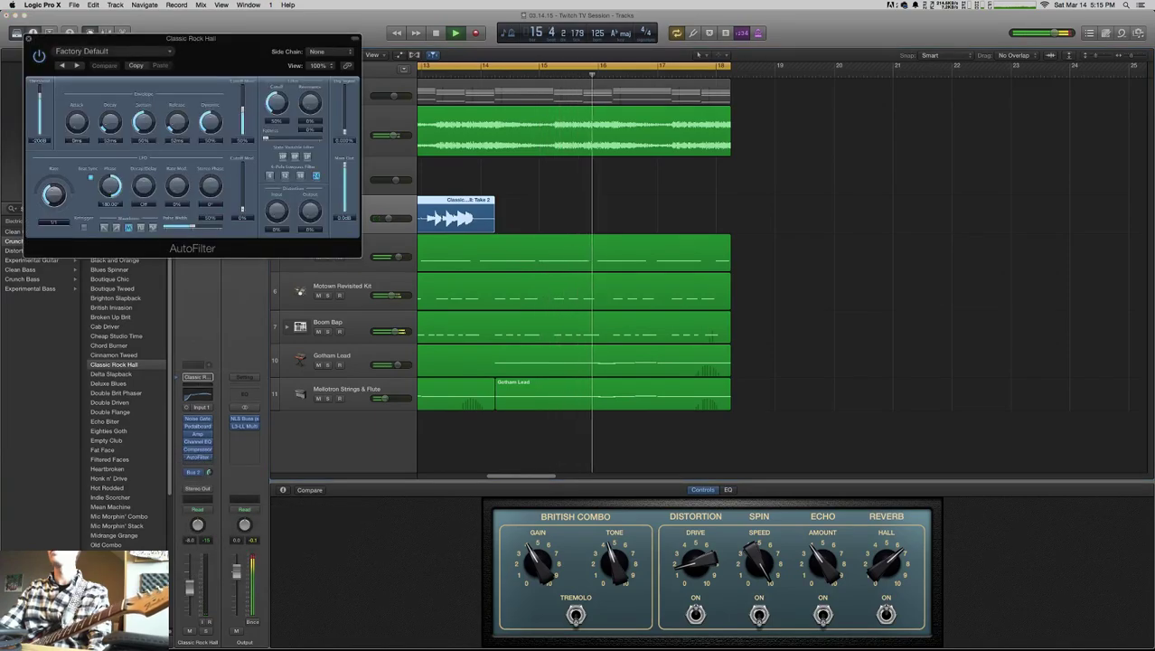
pyautogui.click(100, 51)
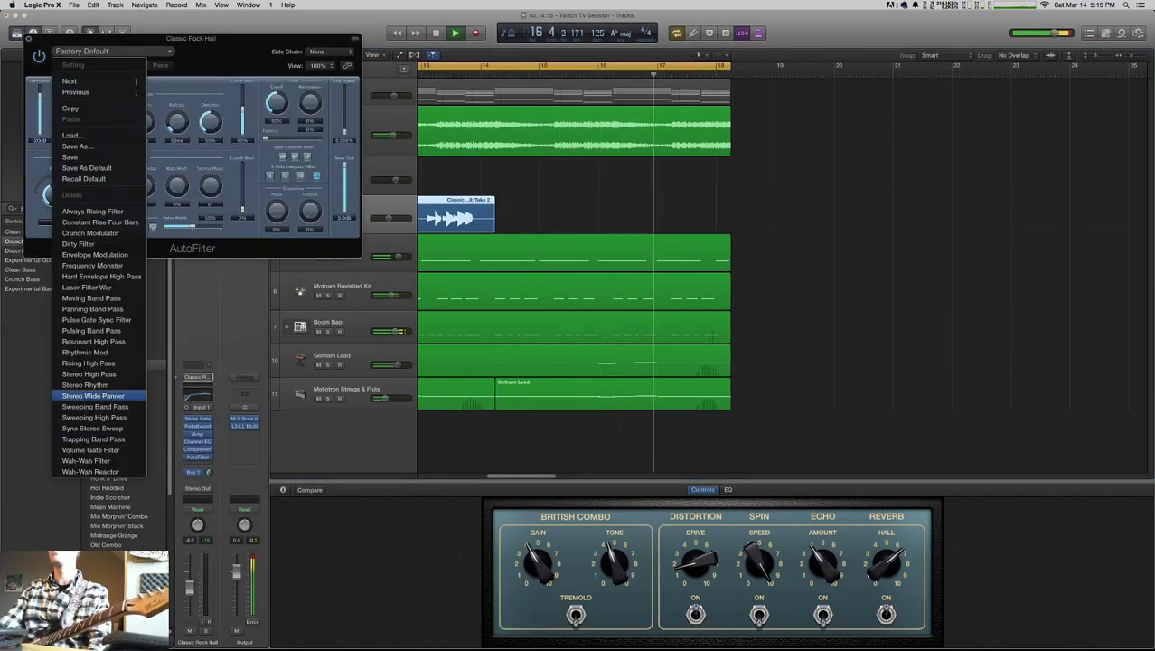
pyautogui.click(93, 395)
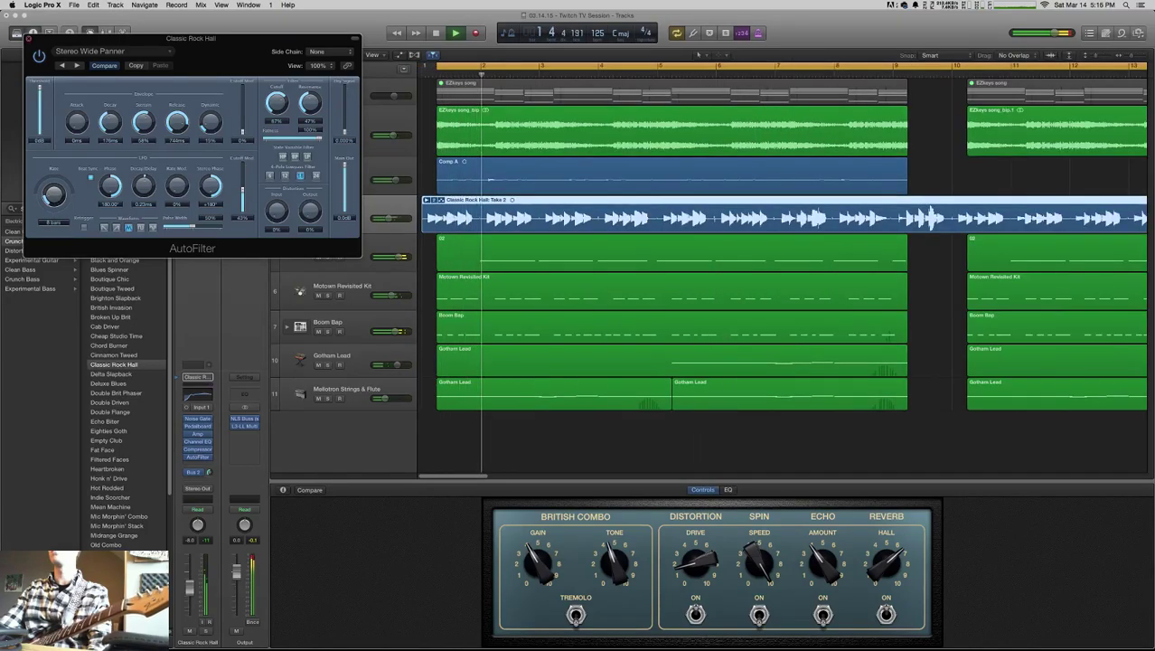
pyautogui.press('super+w')
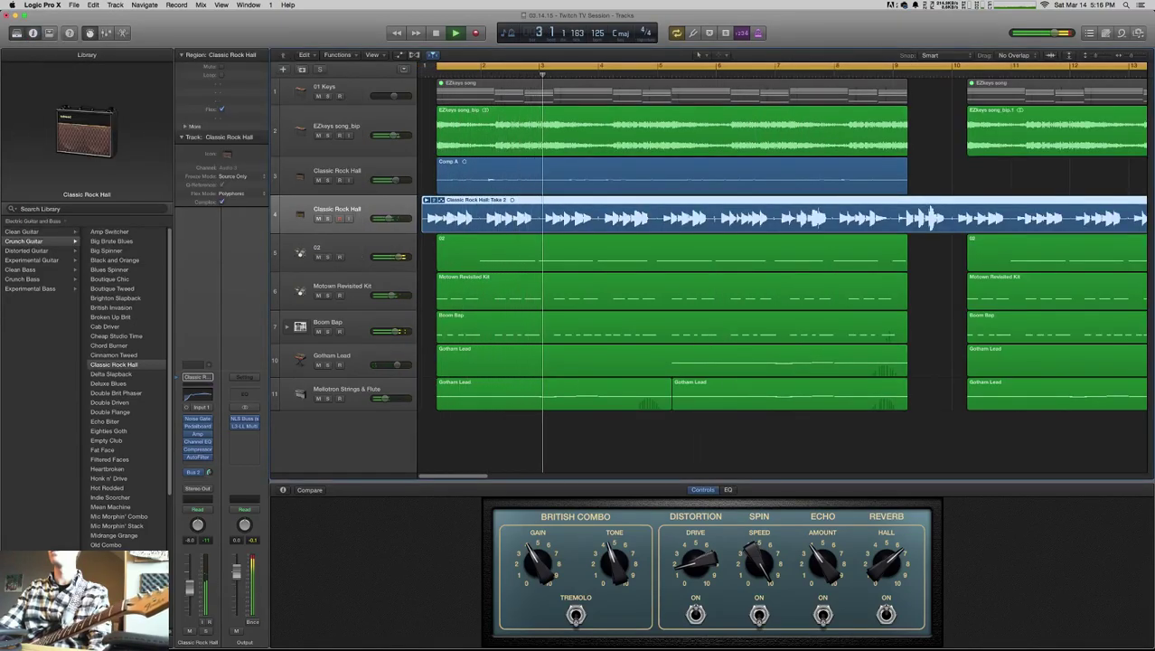
# - Lower the second guitar's amp hall reverb to about 5
pyautogui.moveTo(886, 562); pyautogui.dragTo(885, 587)
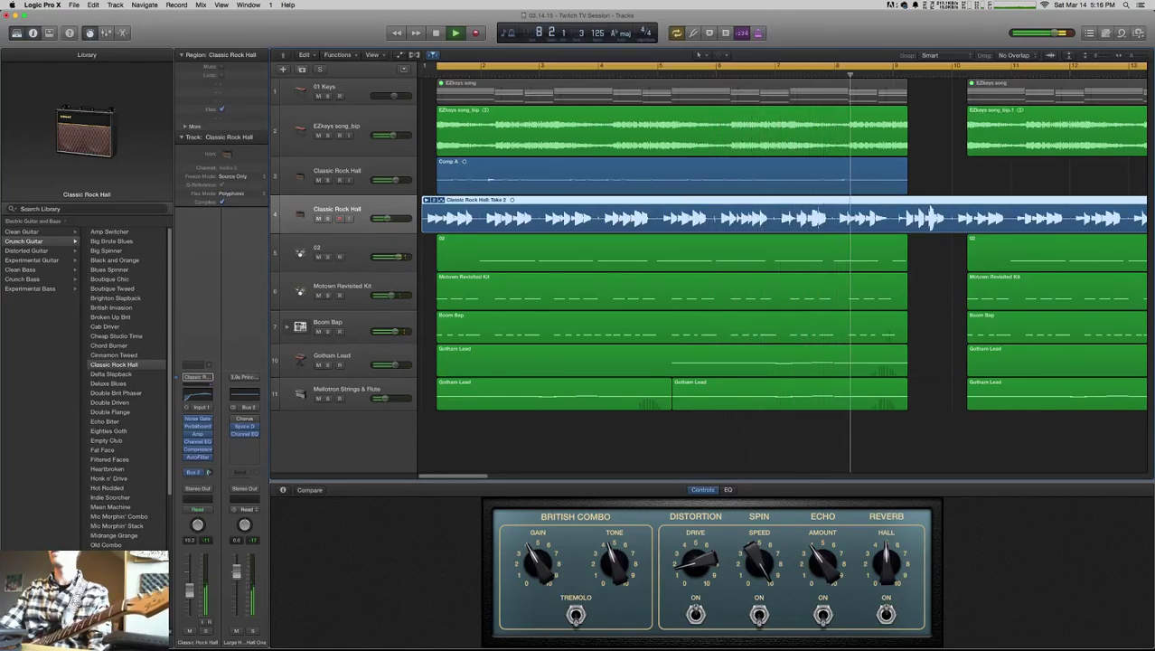
# - Select the Mellotron Strings & Flute track, open the L3-LL Multi on the Output channel and audition its individual bands
pyautogui.click(348, 393)
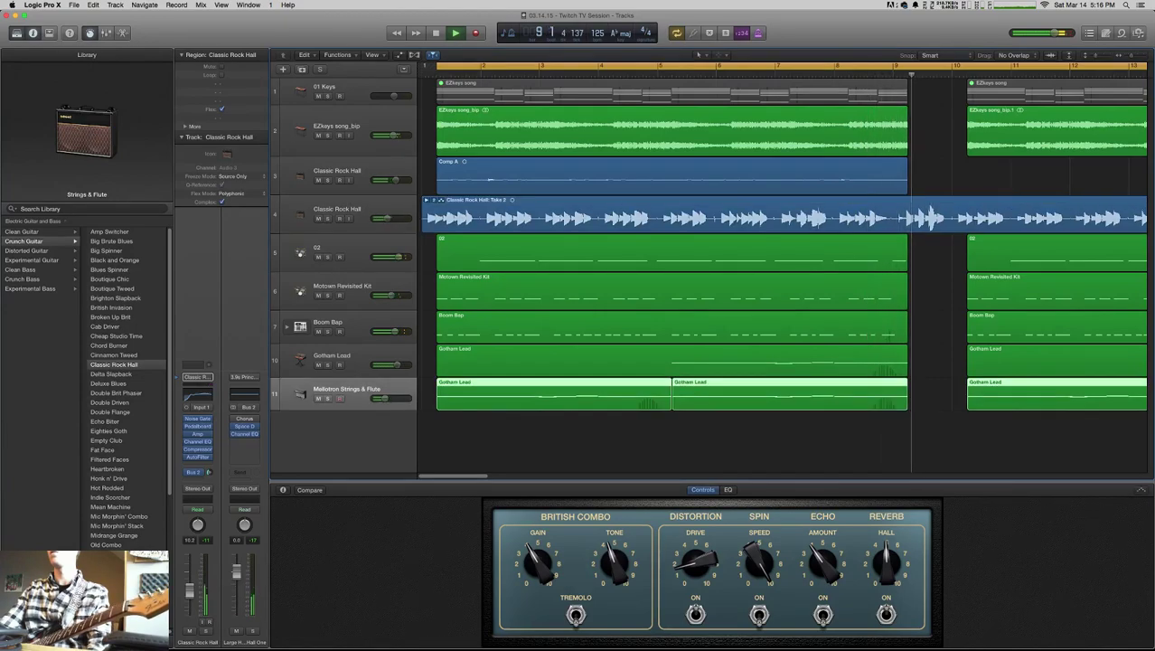
pyautogui.click(245, 449)
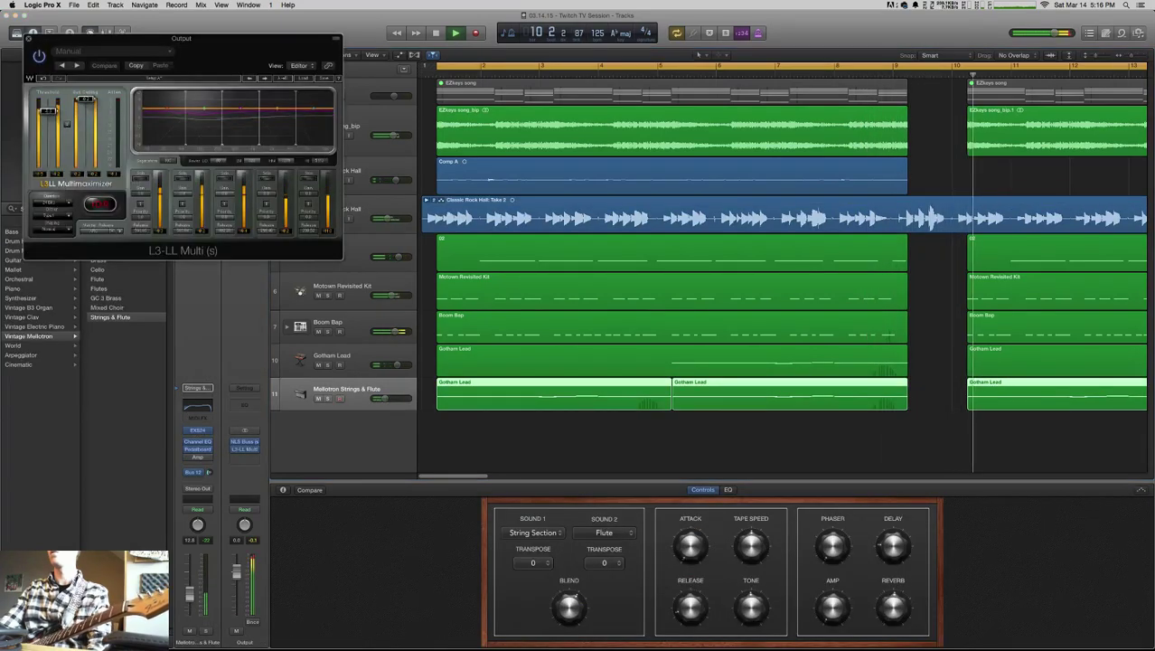
pyautogui.click(224, 178)
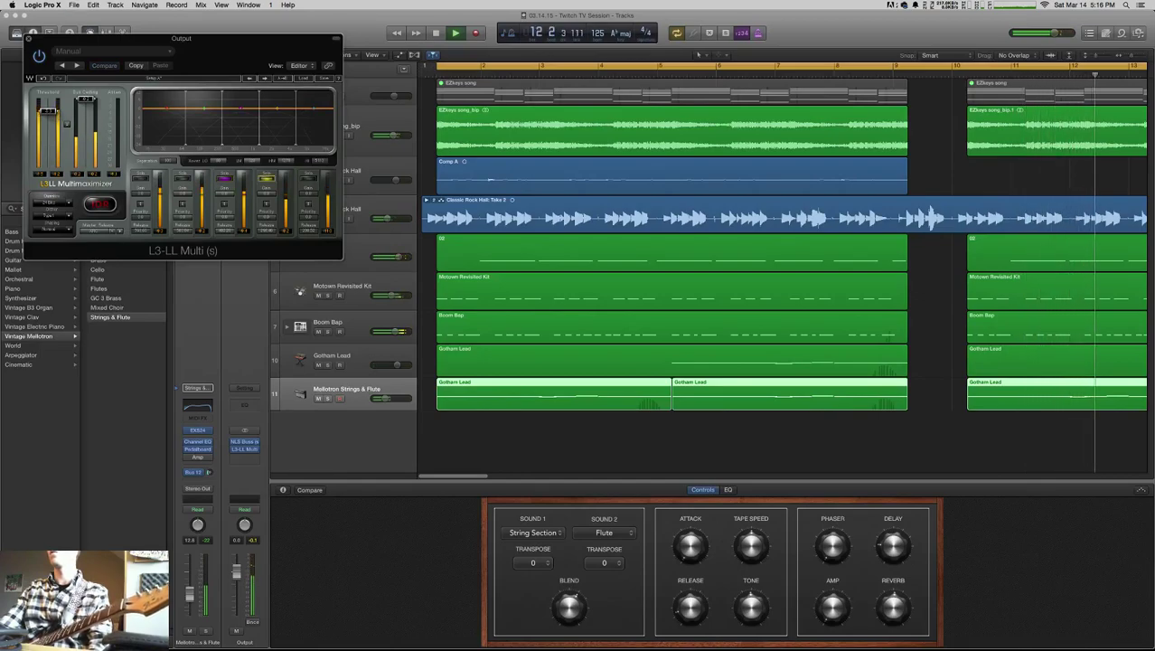
pyautogui.press('super+Tab')
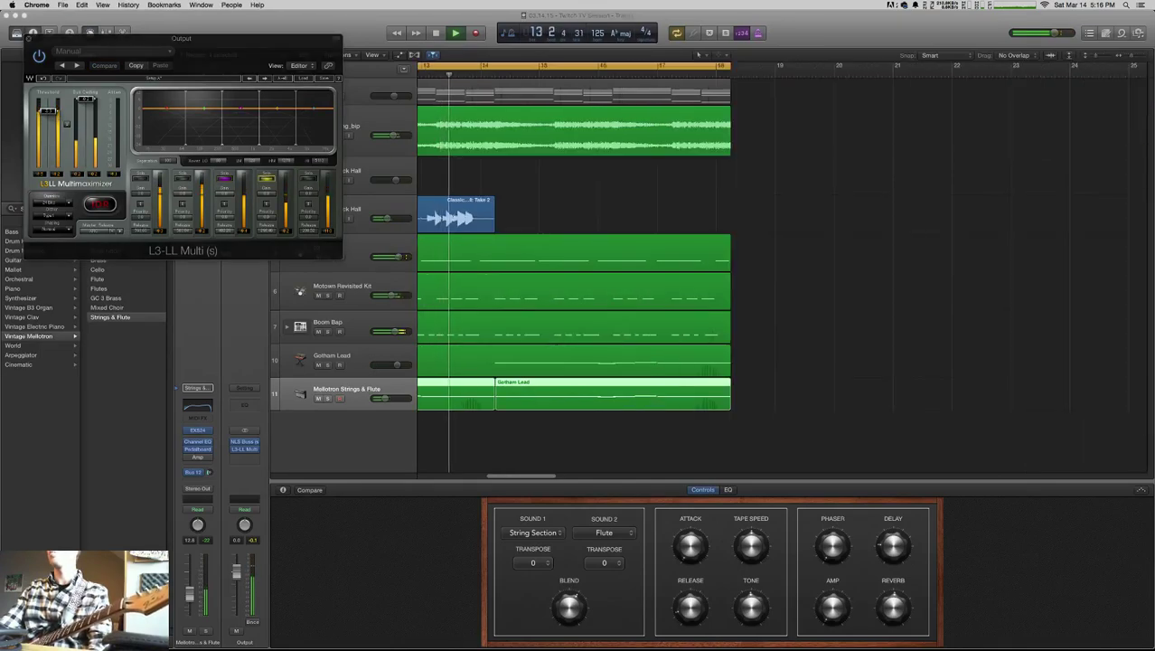
pyautogui.press('super+Tab')
pyautogui.press('super+Tab')
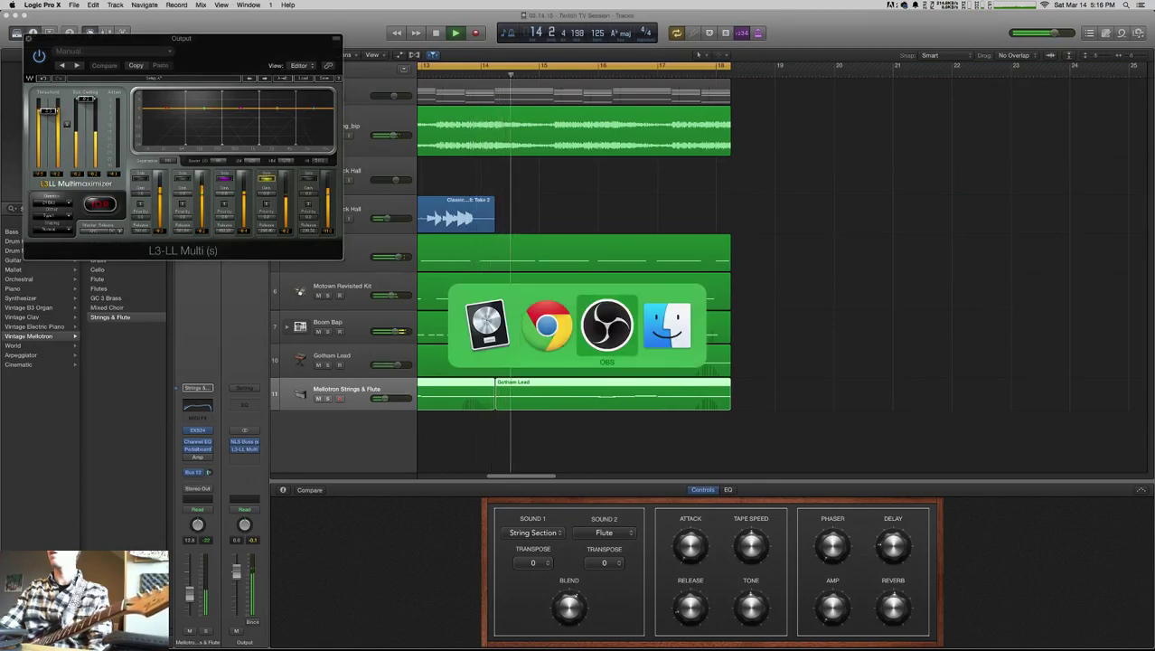
pyautogui.press('super+Tab')
pyautogui.press('super+Tab')
pyautogui.press('super+Tab')
pyautogui.press('super+Tab')
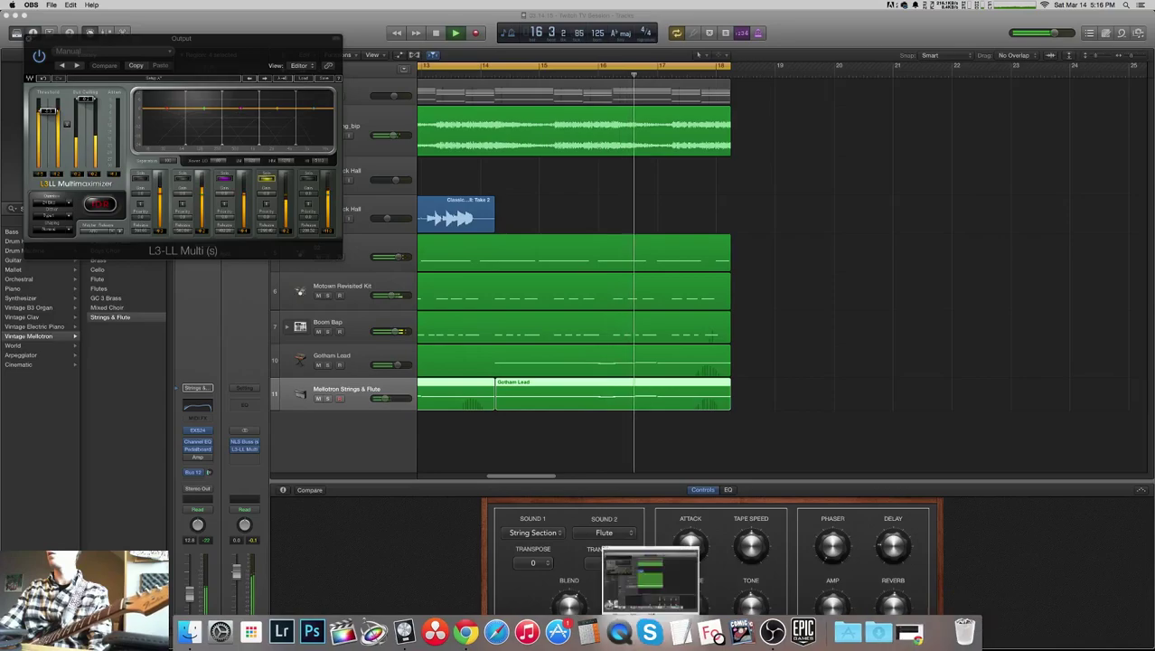
pyautogui.click(906, 630)
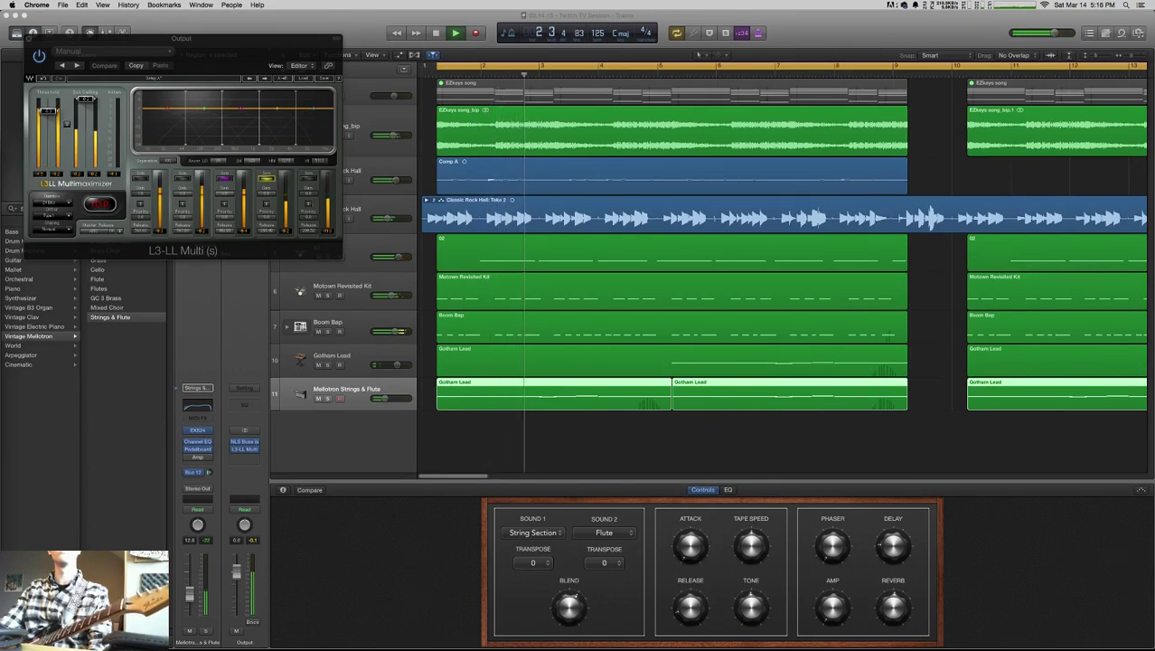
pyautogui.press('super+Tab')
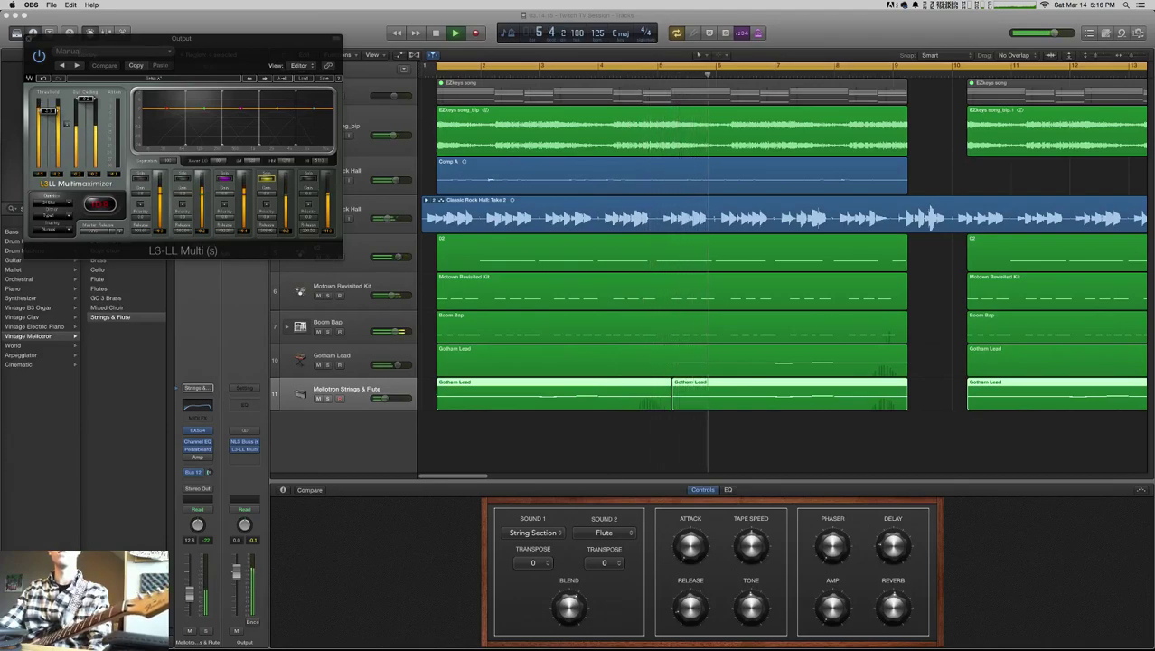
pyautogui.press('super+Tab')
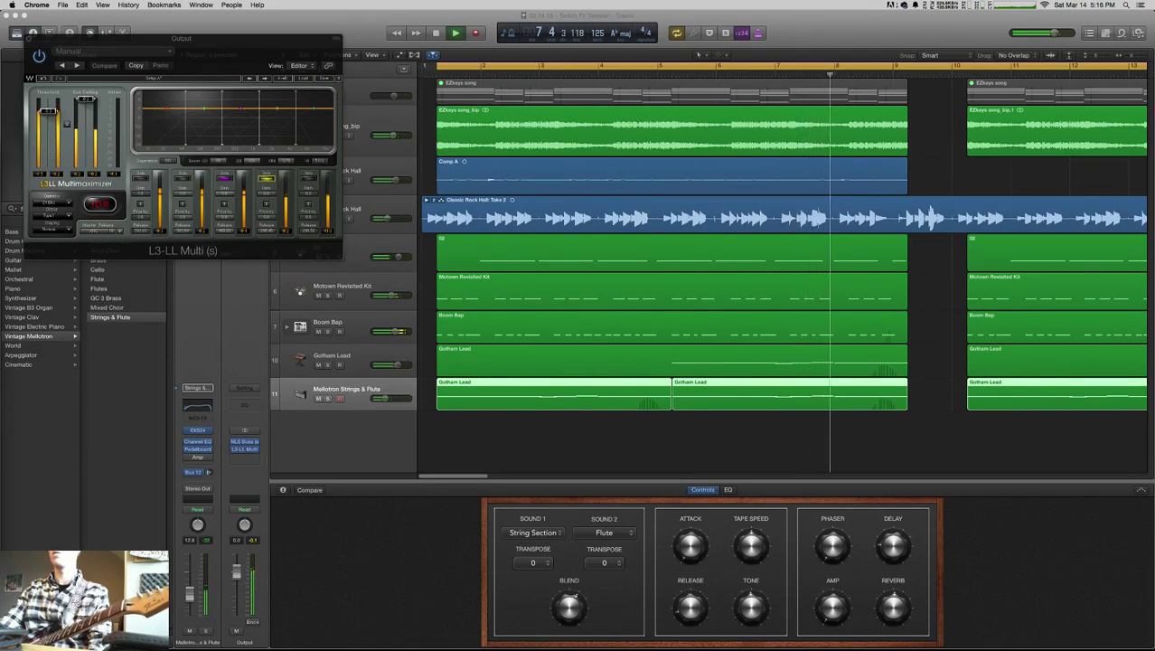
pyautogui.press('super+Tab')
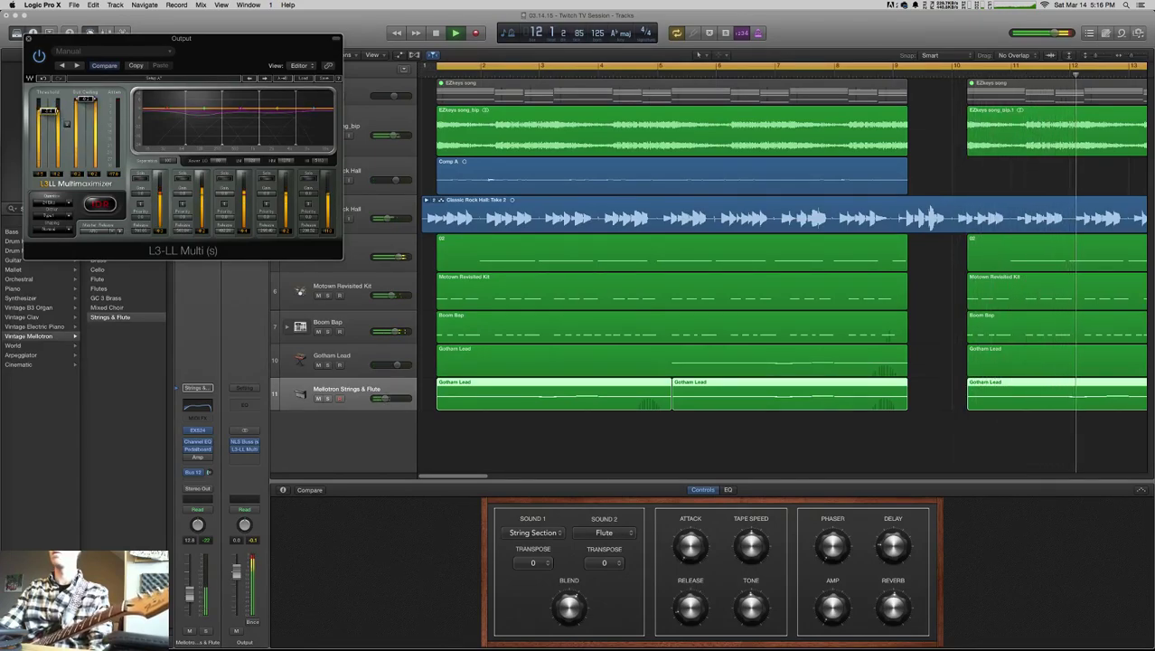
pyautogui.press('super+Tab')
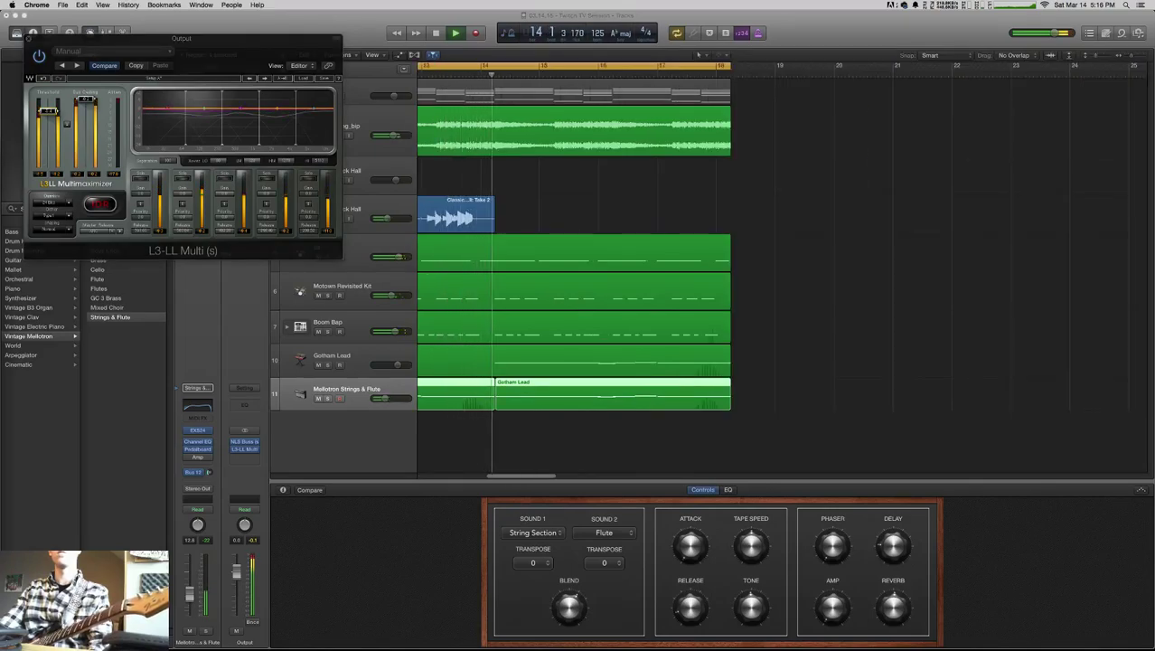
pyautogui.press('super+t')
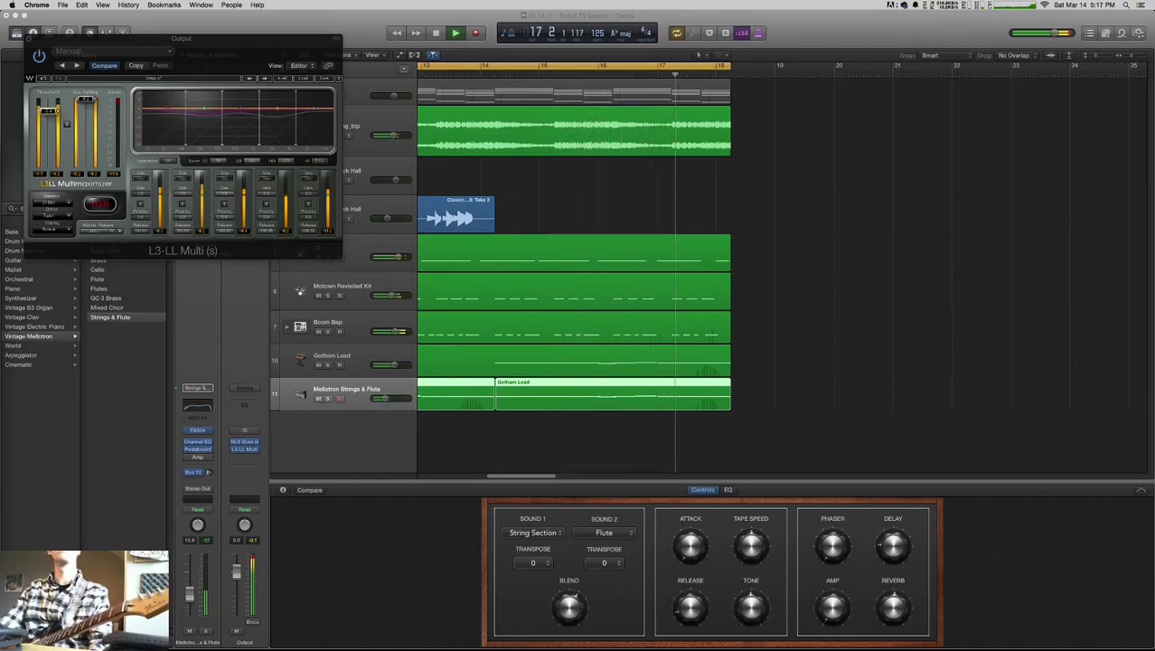
pyautogui.press('super+Tab')
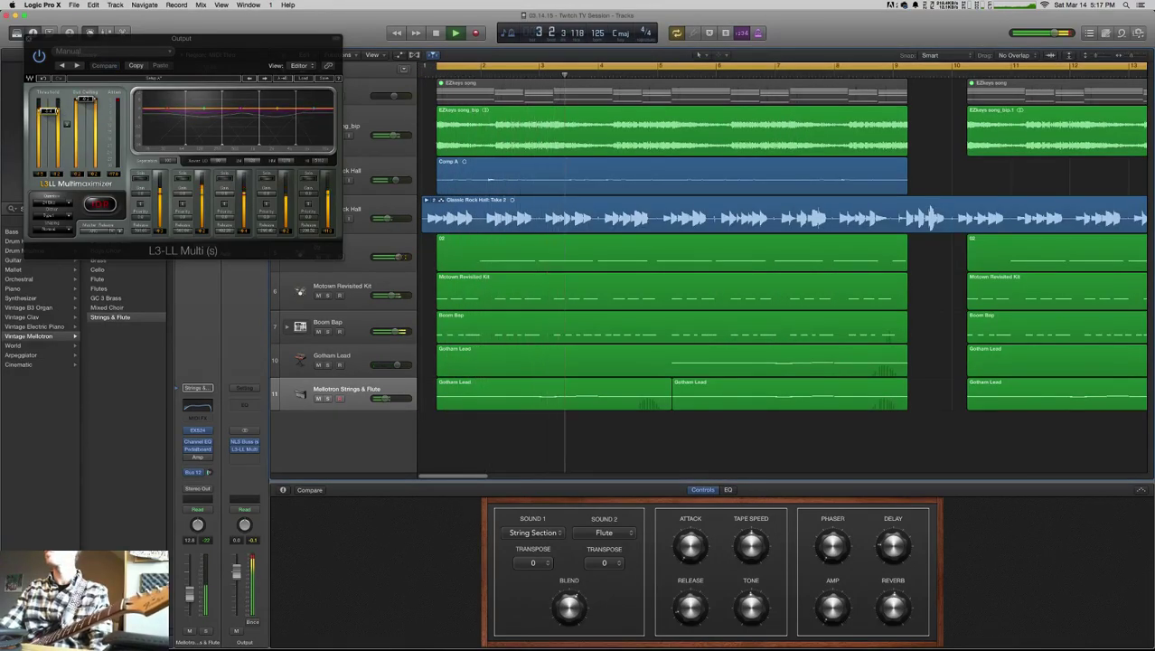
# - Turn off cycle mode and copy all regions on every track to a second pass starting at bar 18
pyautogui.press('super+Left')
pyautogui.press('super+Left')
pyautogui.press('super+Left')
pyautogui.press('super+Left')
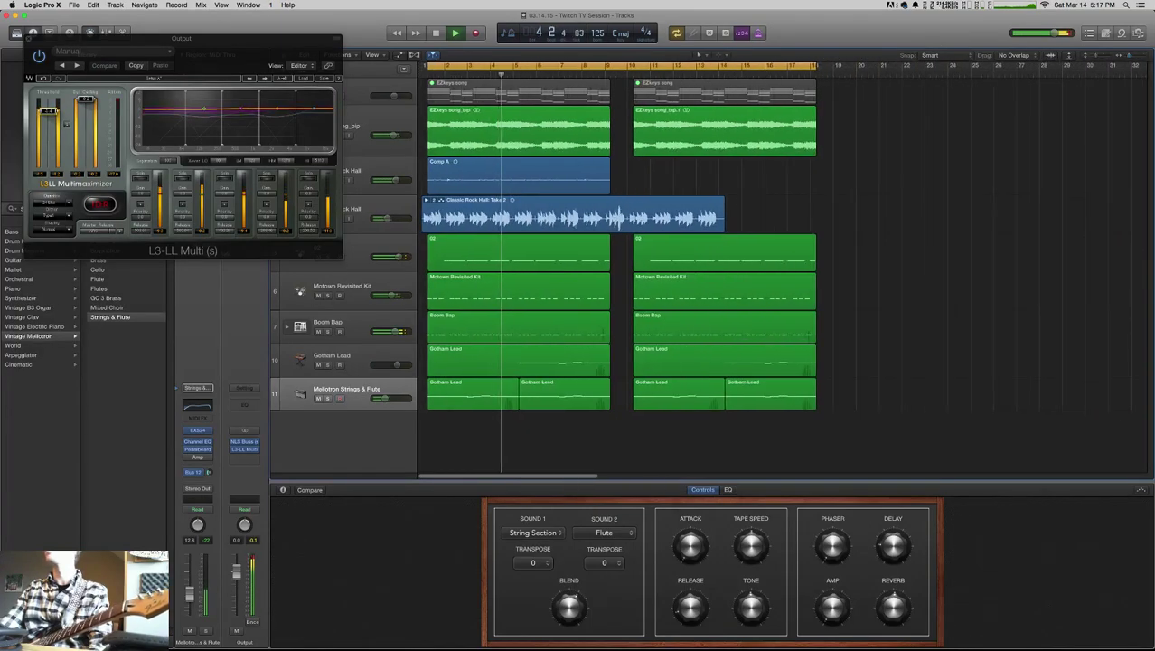
pyautogui.press('super+Up')
pyautogui.press('super+Up')
pyautogui.moveTo(901, 289); pyautogui.dragTo(435, 83)
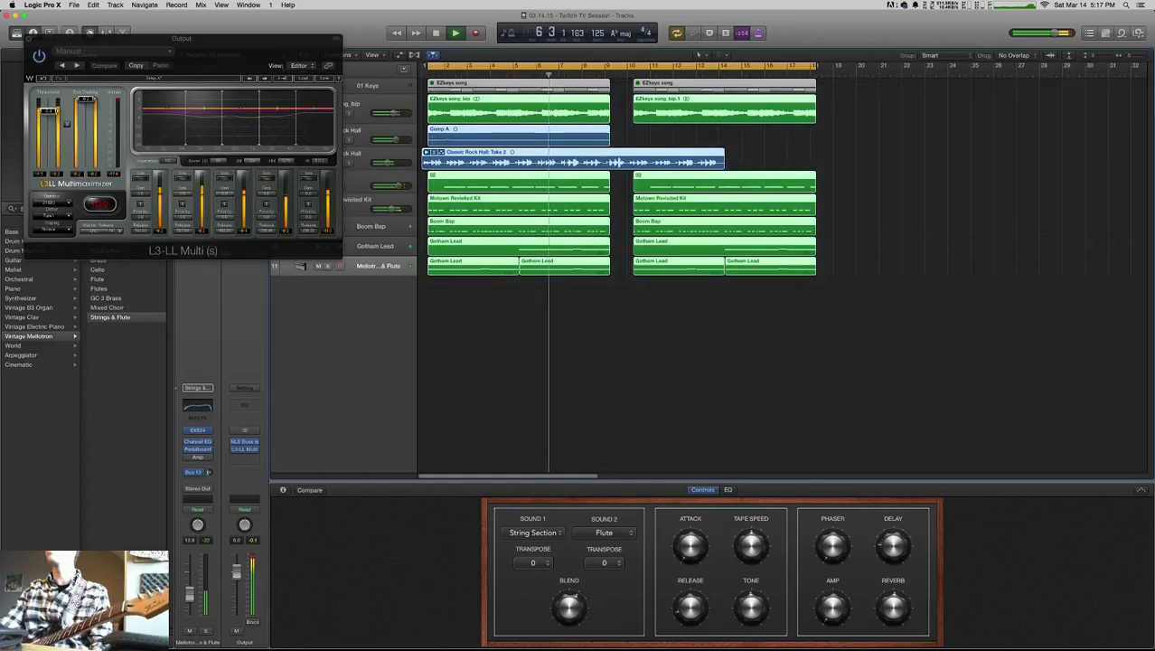
pyautogui.press('c')
pyautogui.hotkey('shift', 'd')
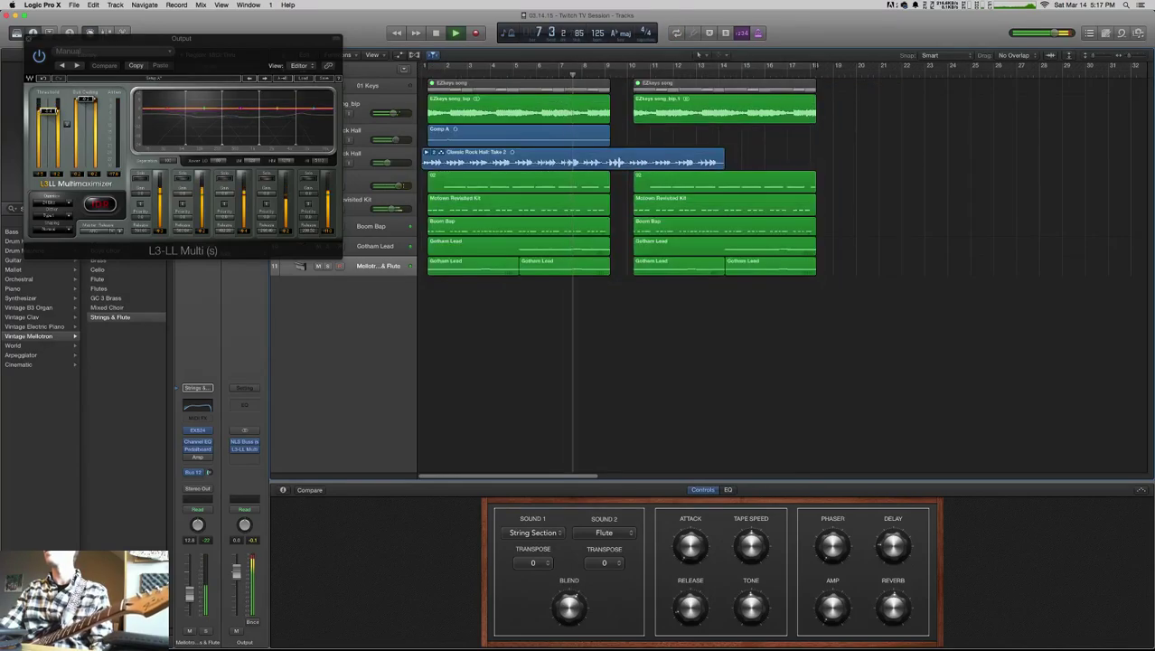
pyautogui.moveTo(898, 305); pyautogui.dragTo(418, 81)
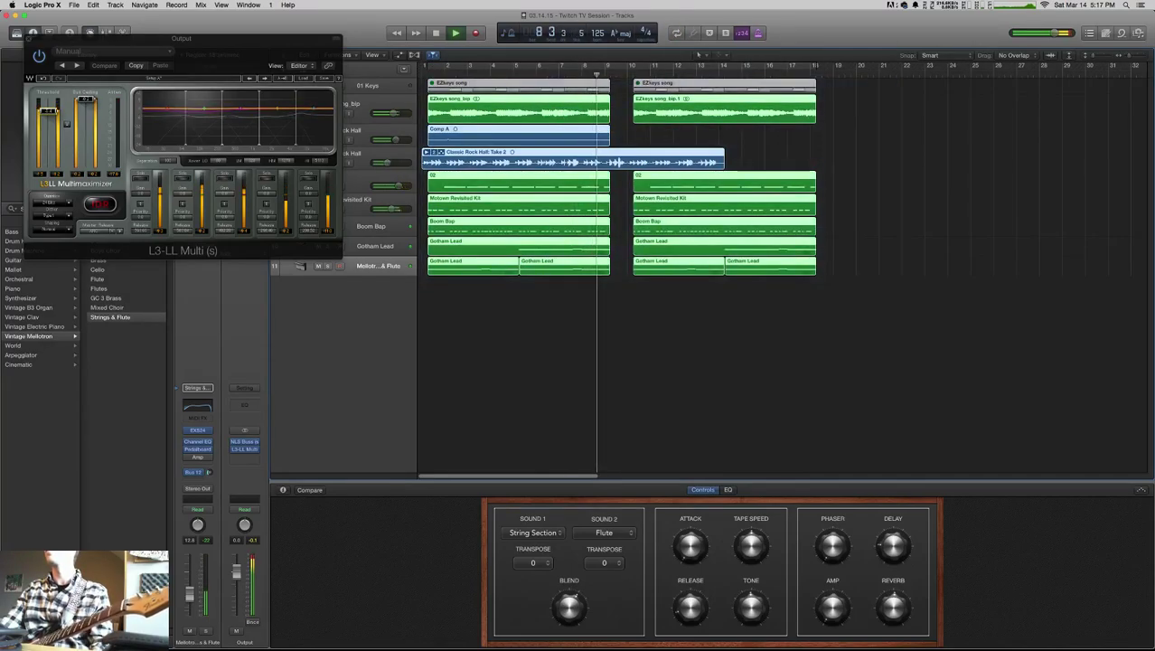
pyautogui.keyDown('alt'); pyautogui.moveTo(542, 266); pyautogui.dragTo(931, 268); pyautogui.keyUp('alt')
# - Delete the second guitar track's take folder from the first pass and add a duplicate of the Mellotron track
pyautogui.hotkey('shift', 'd')
pyautogui.click(573, 159)
pyautogui.press('BackSpace')
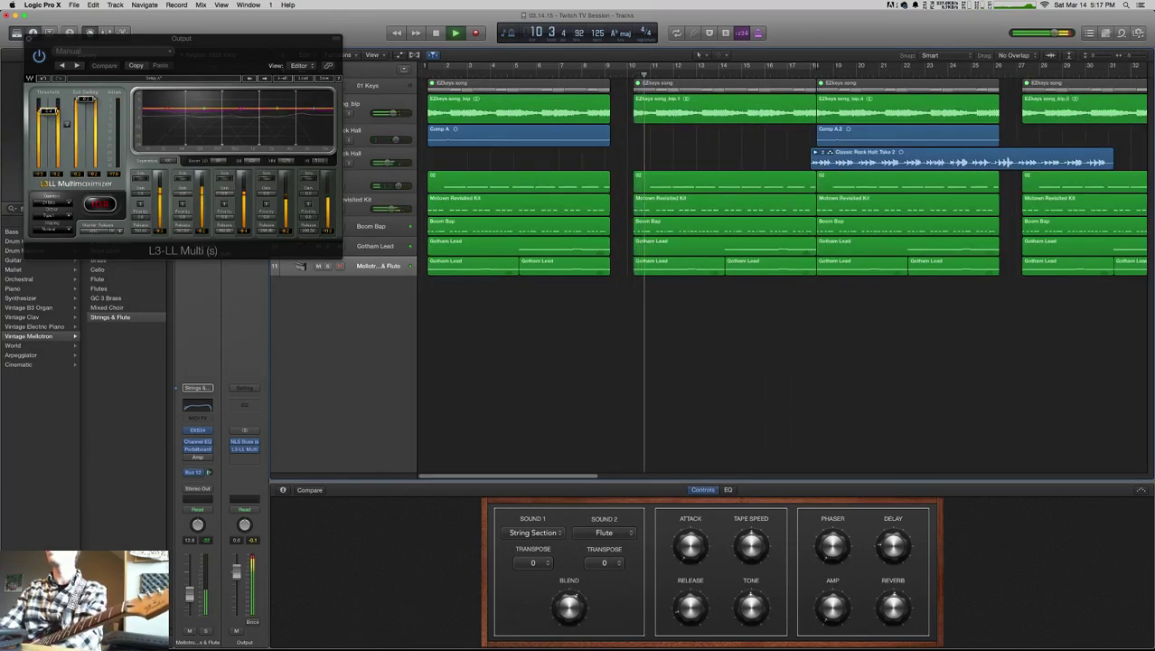
pyautogui.press('super+d')
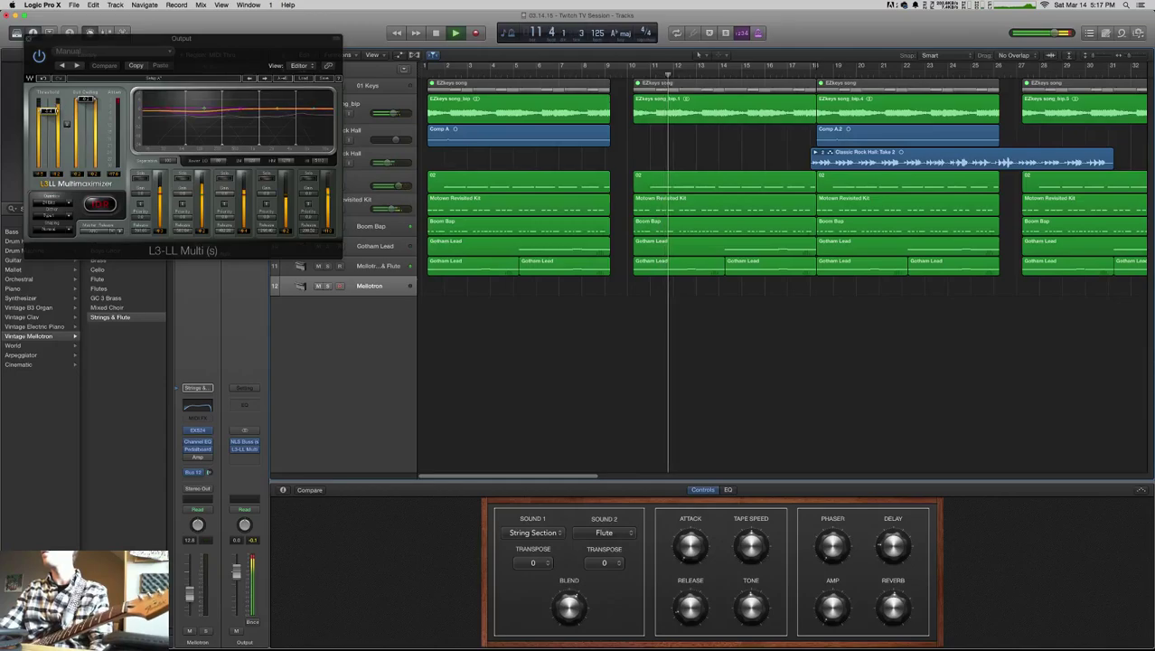
# - Select all regions on every track and shift them slightly earlier so the arrangement starts exactly at bar 1
pyautogui.hscroll(10, 782, 181)
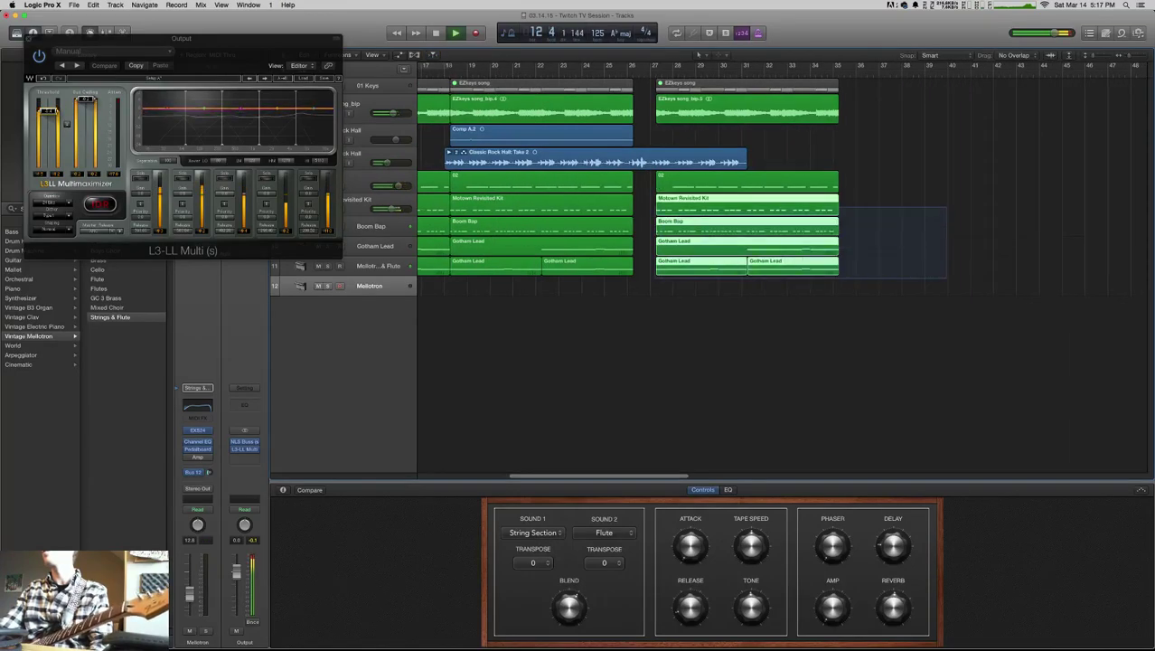
pyautogui.hscroll(-5, 781, 181)
pyautogui.hscroll(-8, 781, 180)
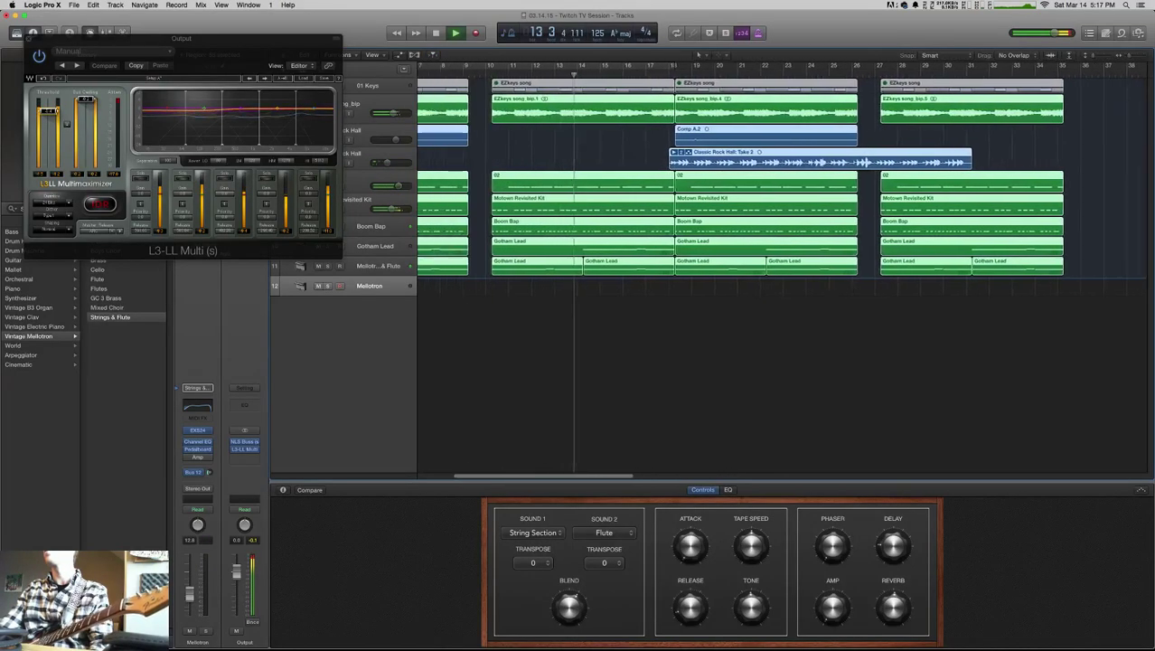
pyautogui.moveTo(438, 115); pyautogui.dragTo(433, 116)
# - Set the cycle range from bar 1 to bar 35 and save the project
pyautogui.moveTo(421, 65); pyautogui.dragTo(1101, 196)
pyautogui.moveTo(1084, 68); pyautogui.dragTo(1087, 75)
pyautogui.press('super+s')
pyautogui.click(1107, 99)
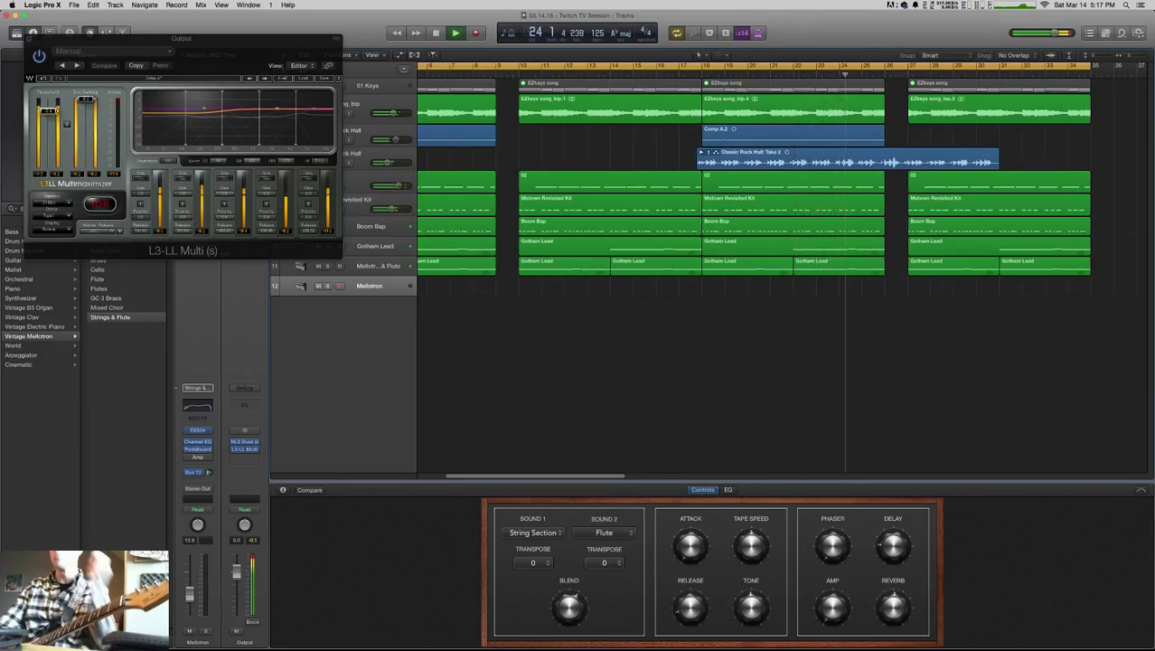
# - Close the L3-LL Multi window and stop playback
pyautogui.press('super+w')
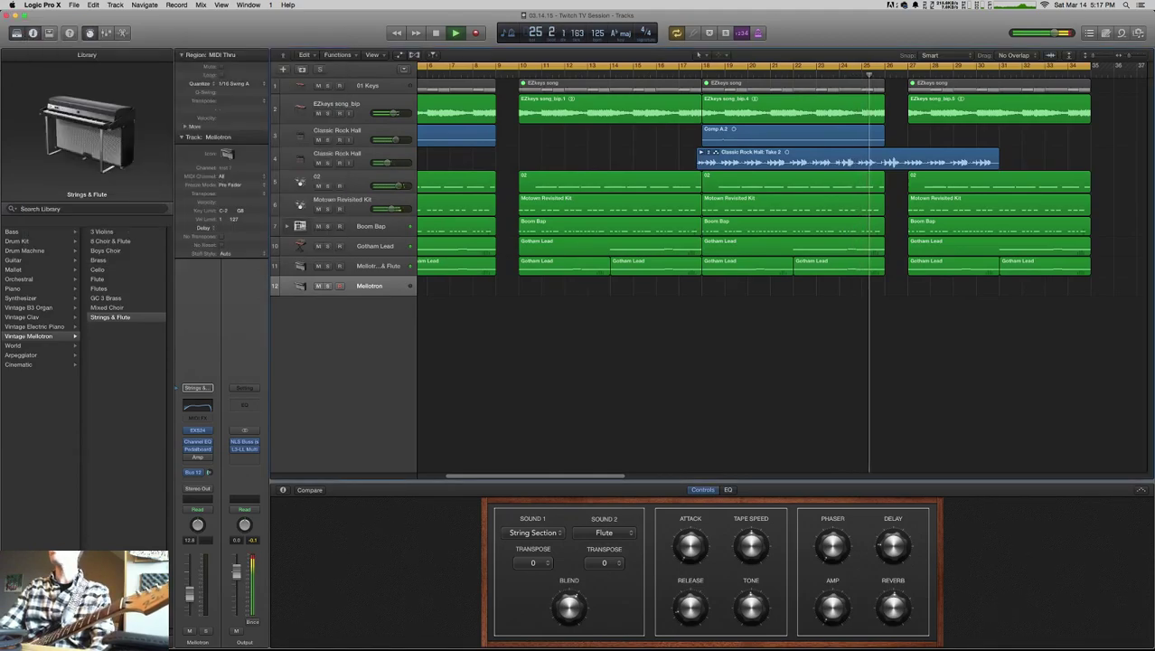
pyautogui.hscroll(-3, 781, 271)
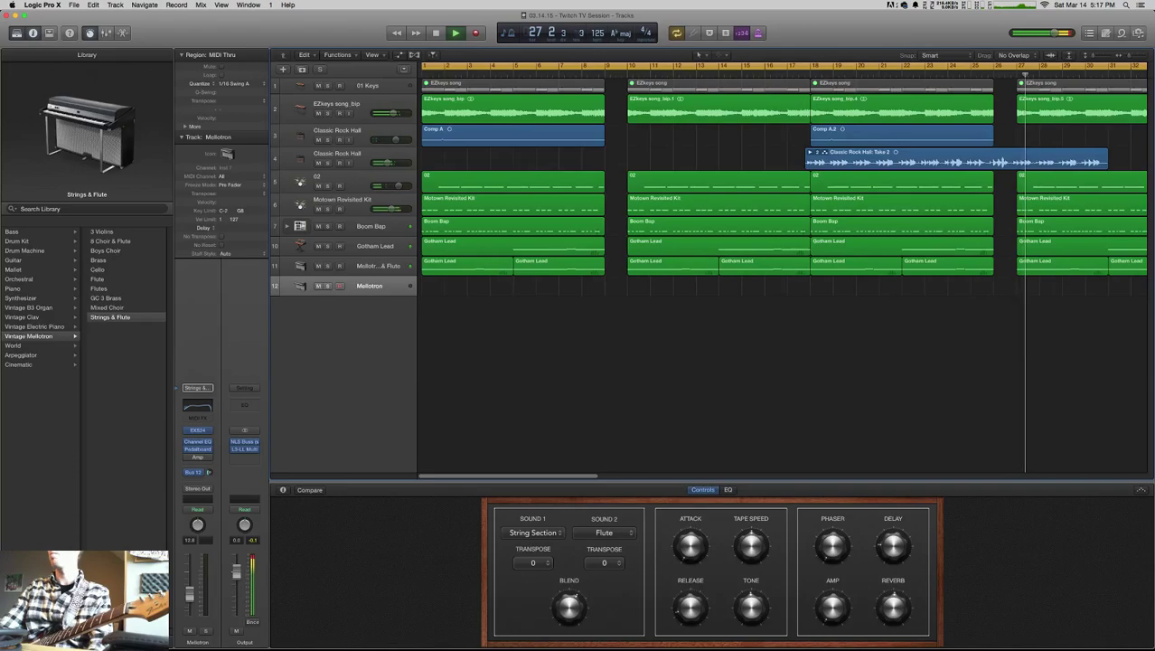
pyautogui.press('space')
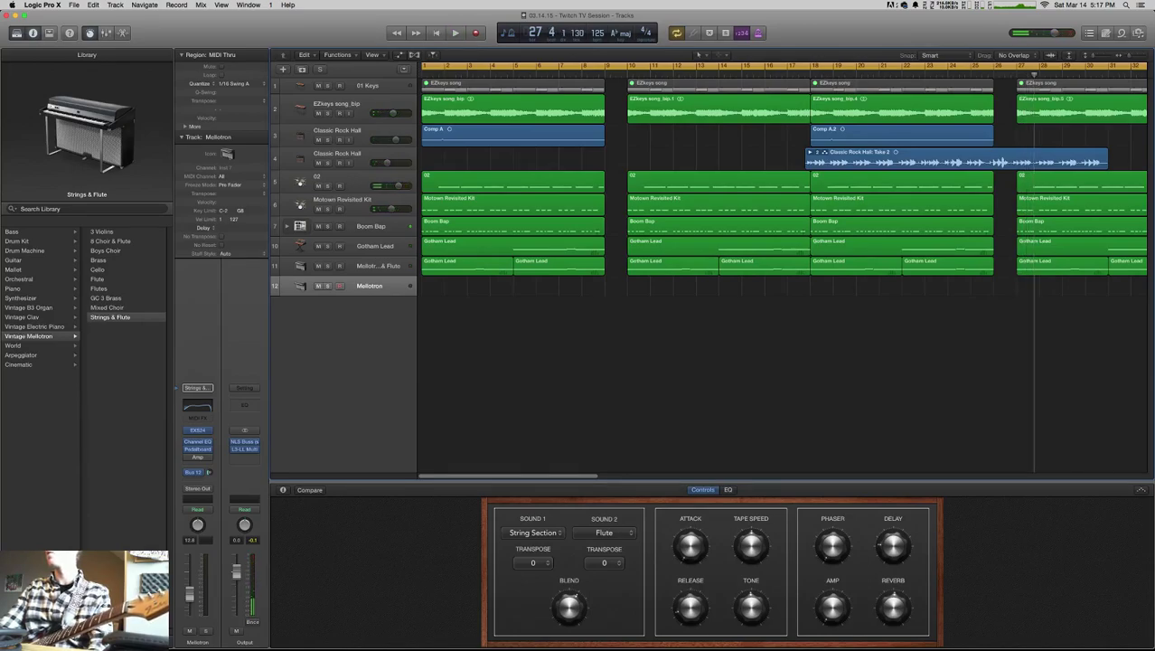
# - Close the gaps on the tracks below 01 Keys by moving the middle regions to bar 9 and the last section to bar 25
pyautogui.moveTo(620, 101); pyautogui.dragTo(909, 273)
pyautogui.moveTo(666, 267); pyautogui.dragTo(643, 268)
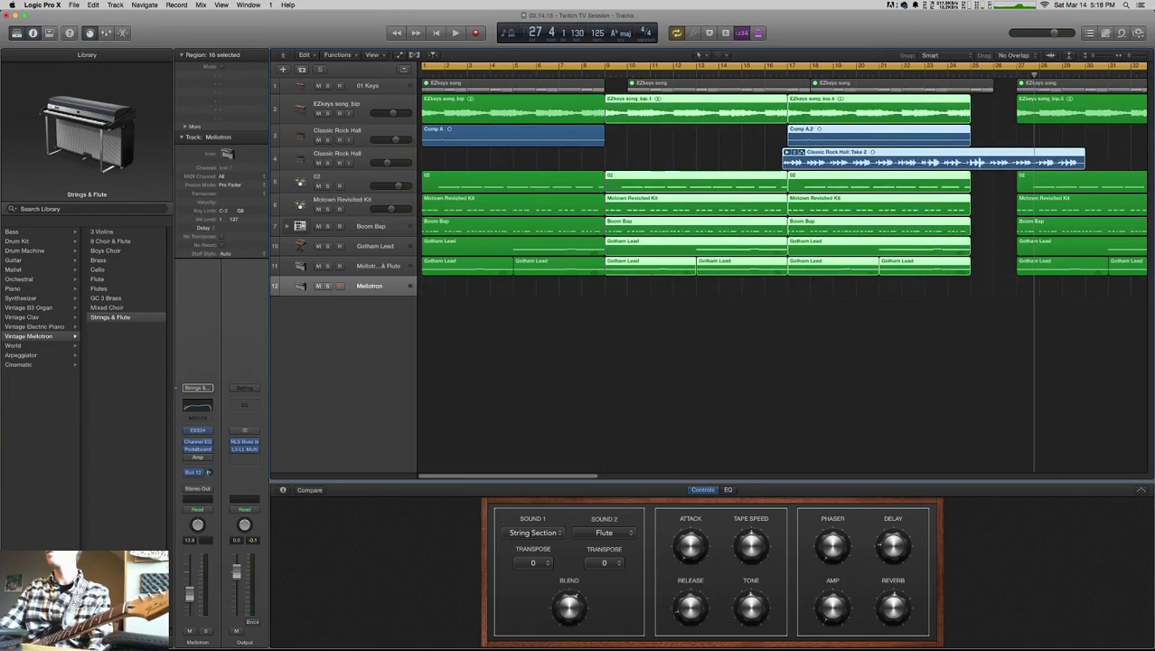
pyautogui.hscroll(5, 781, 266)
pyautogui.moveTo(948, 283); pyautogui.dragTo(779, 220)
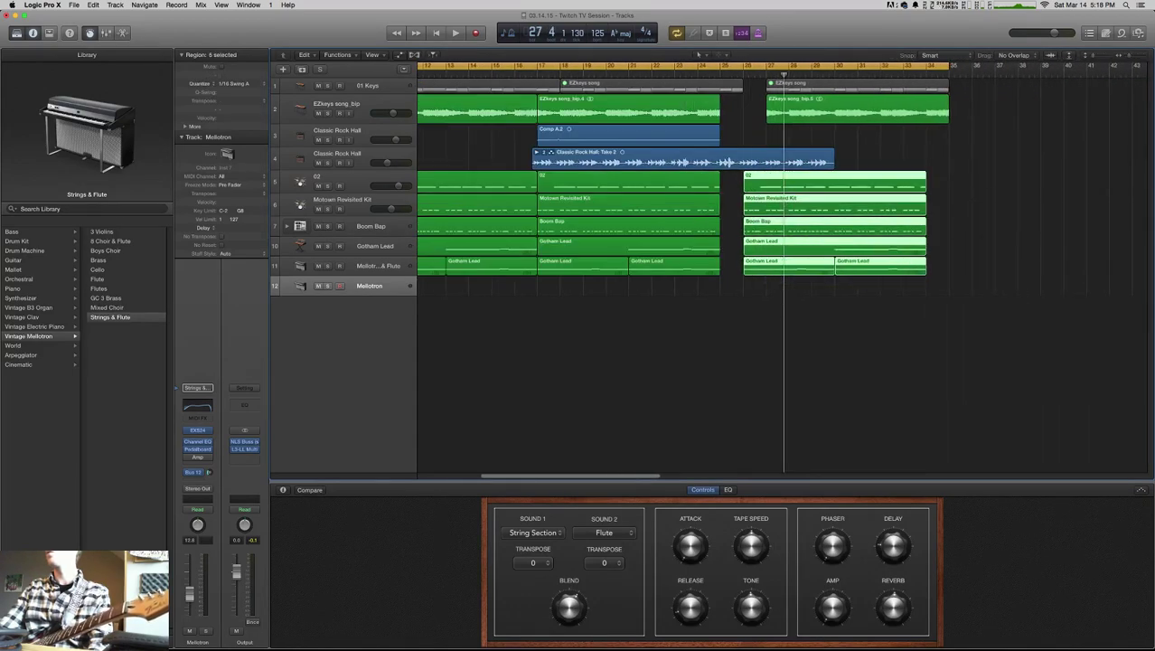
pyautogui.moveTo(994, 291); pyautogui.dragTo(756, 195)
pyautogui.moveTo(884, 113); pyautogui.dragTo(836, 114)
pyautogui.click(844, 137)
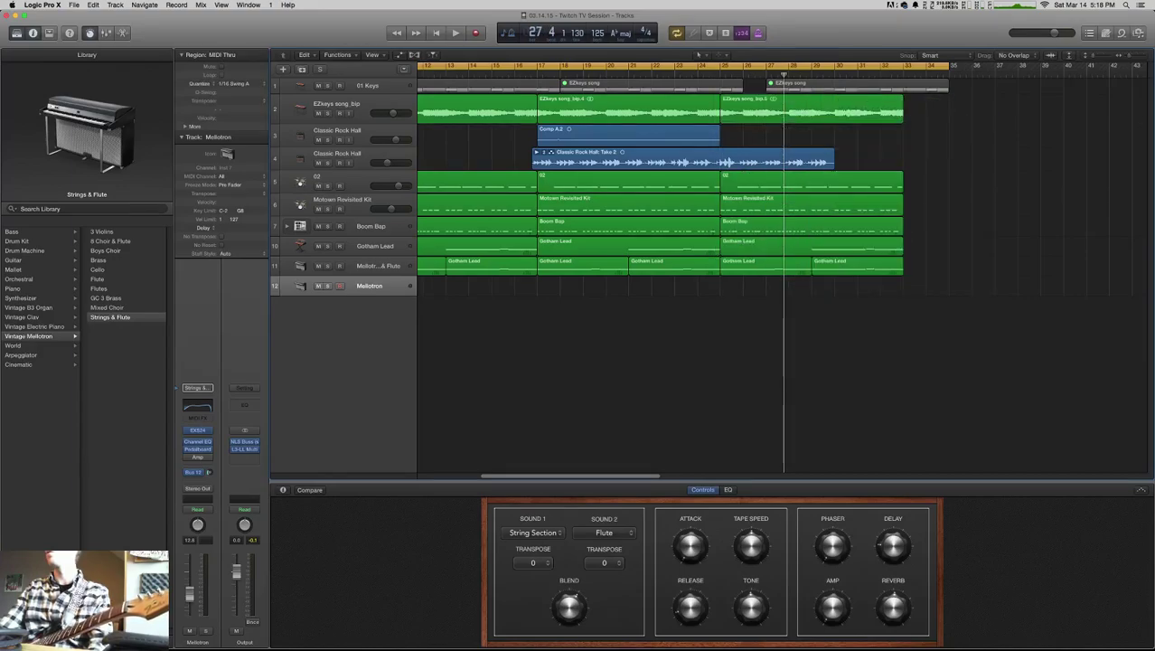
# - Play the arrangement from the beginning and duplicate the second Classic Rock Hall guitar track
pyautogui.press('Return')
pyautogui.press('space')
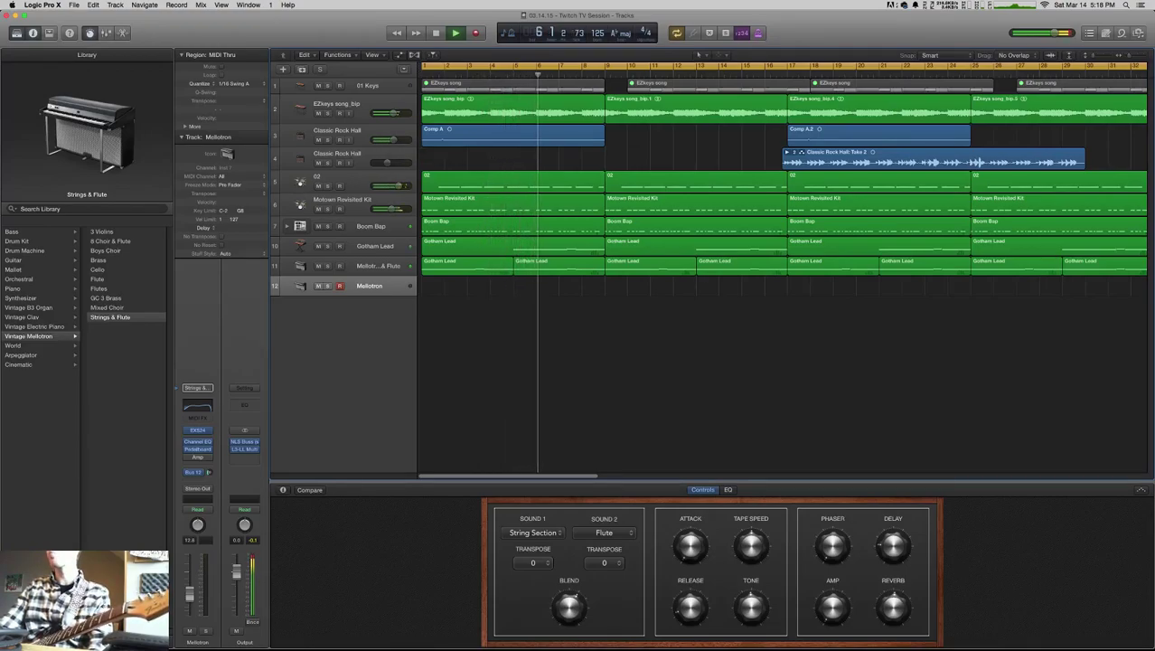
pyautogui.click(361, 158)
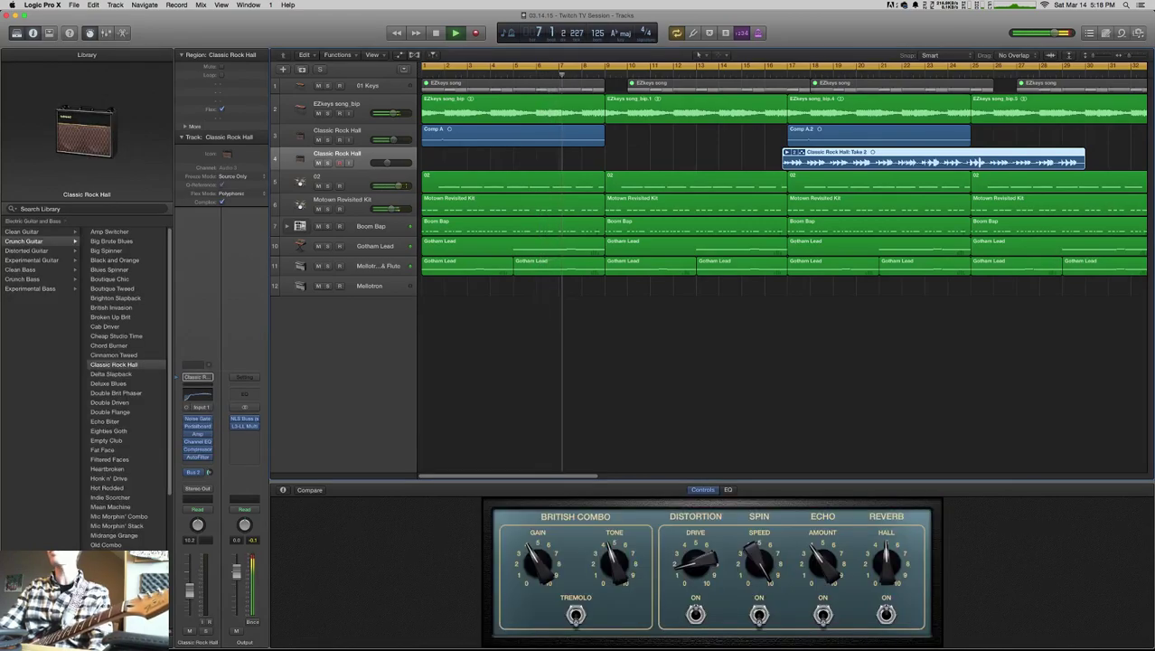
pyautogui.press('super+d')
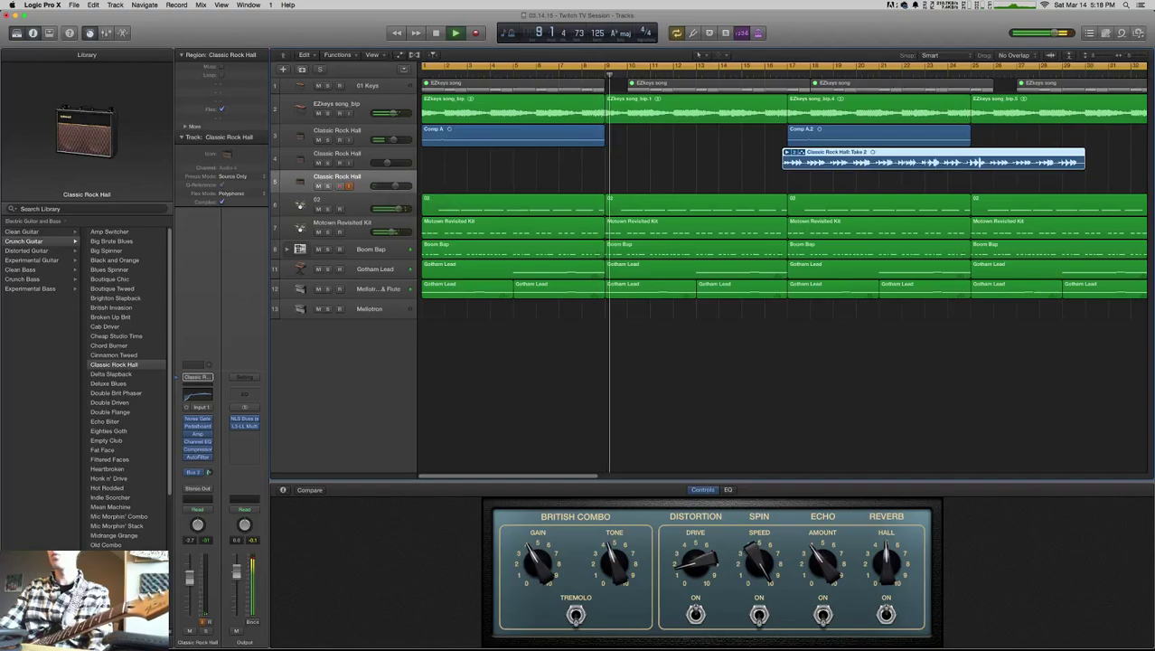
# - Audition the distorted Super Fuzz and Midrange Solo patches on the duplicated guitar track and settle on the crunch patch Wah I Am
pyautogui.click(38, 250)
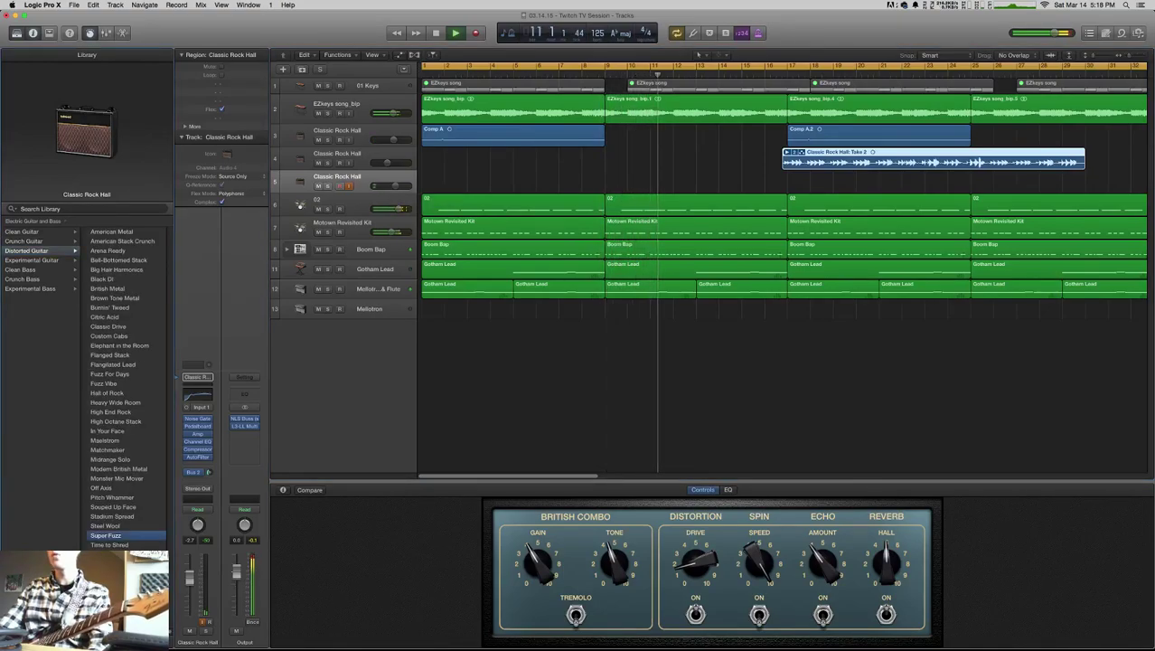
pyautogui.click(105, 535)
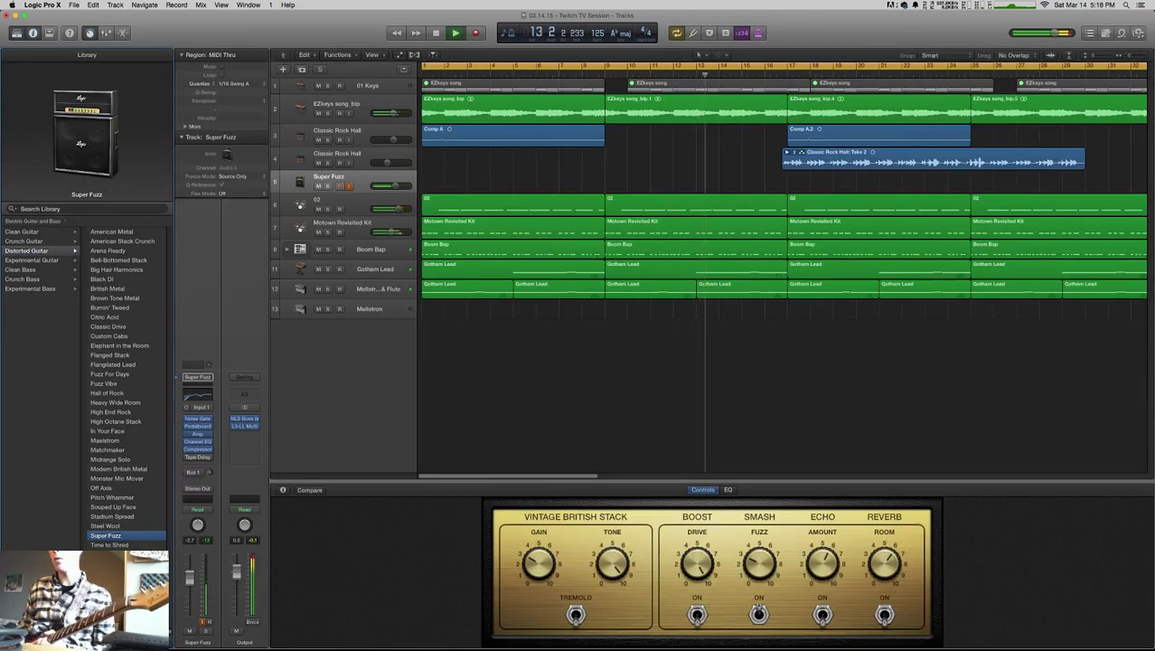
pyautogui.click(110, 459)
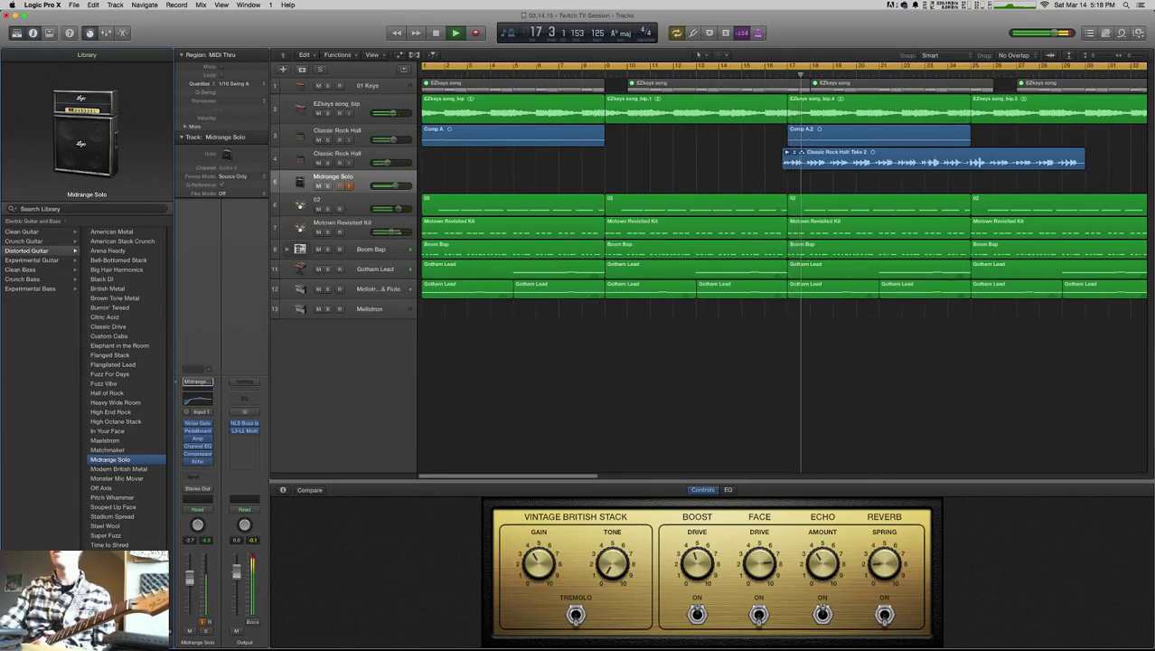
pyautogui.click(25, 241)
pyautogui.scroll(-5, 127, 389)
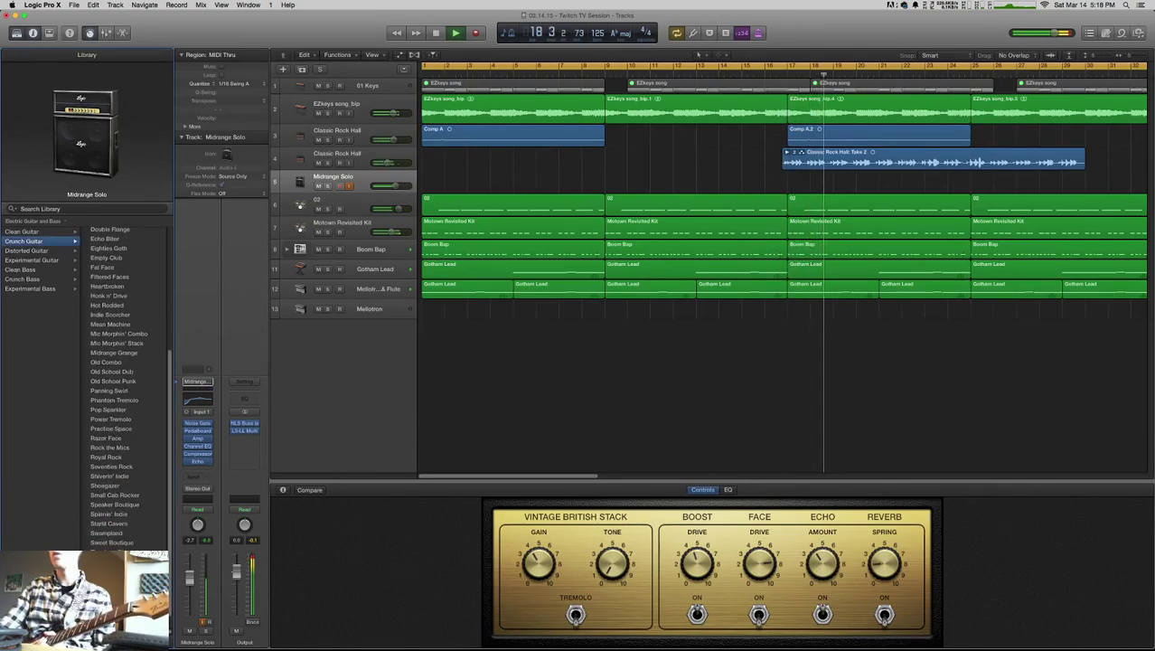
pyautogui.click(110, 599)
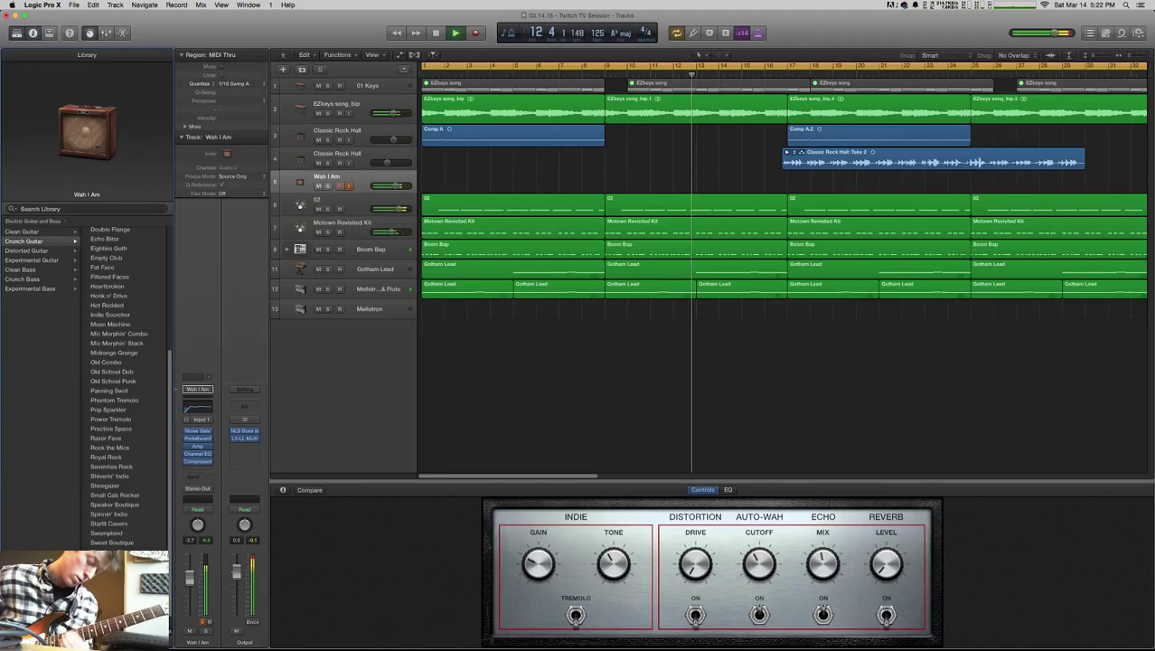
# - Record a guitar take on the Wah I Am track from bar 1 past the arrangement's end, restarting after the first attempt
pyautogui.press('space')
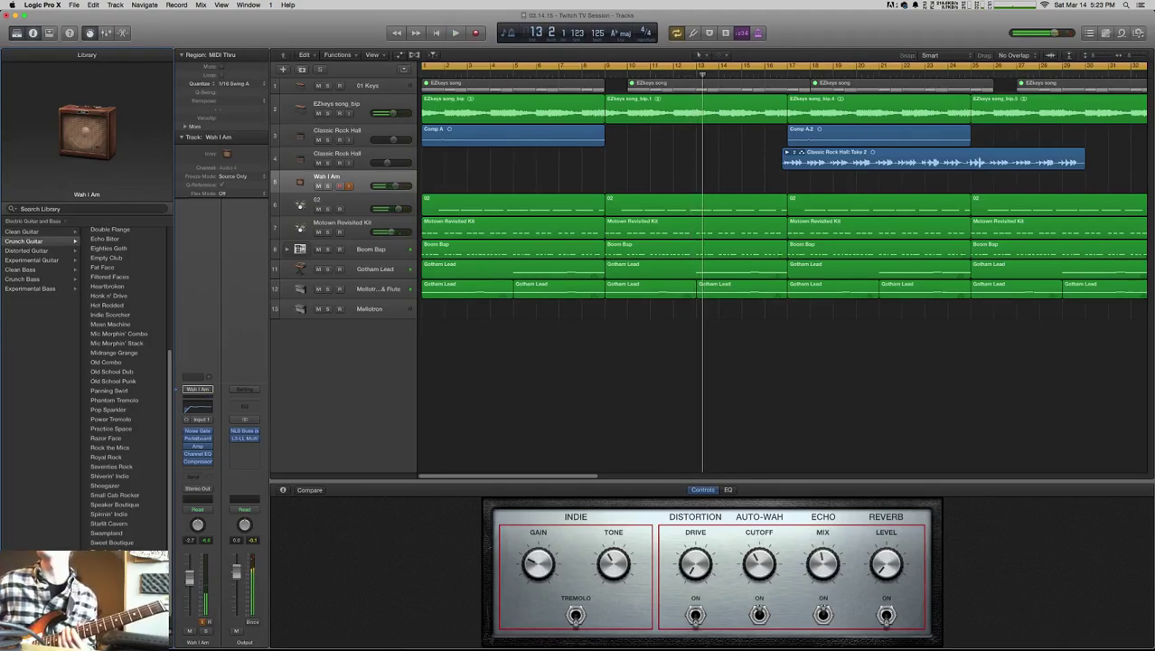
pyautogui.press('Return')
pyautogui.press('r')
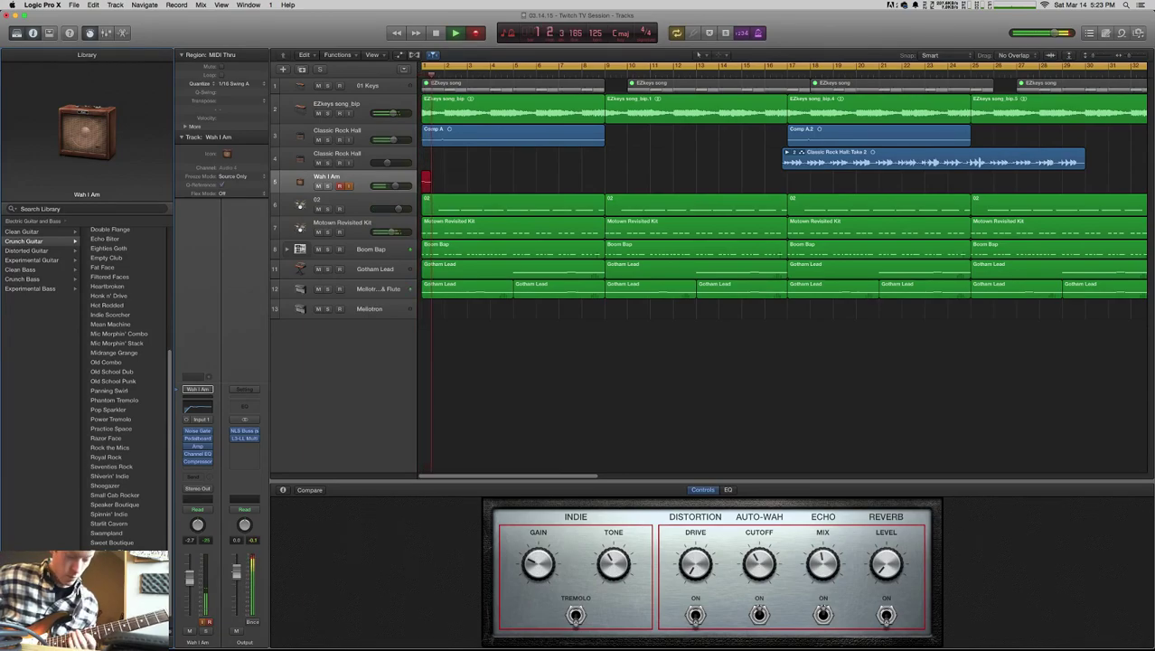
pyautogui.press('space')
pyautogui.press('Return')
pyautogui.press('r')
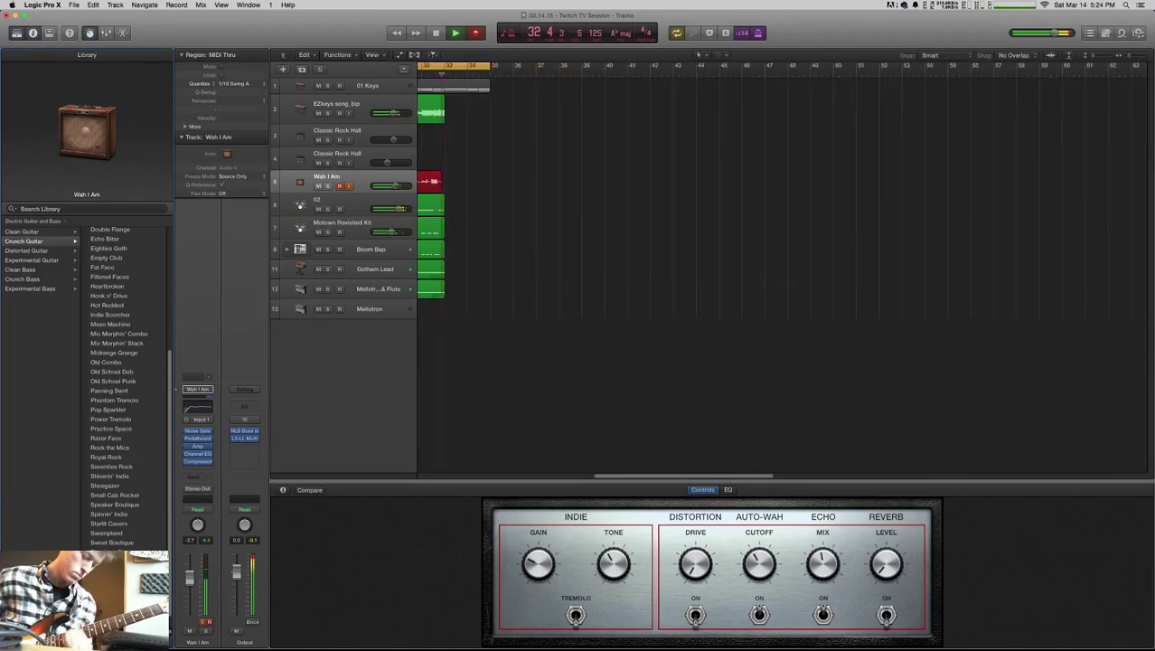
pyautogui.press('space')
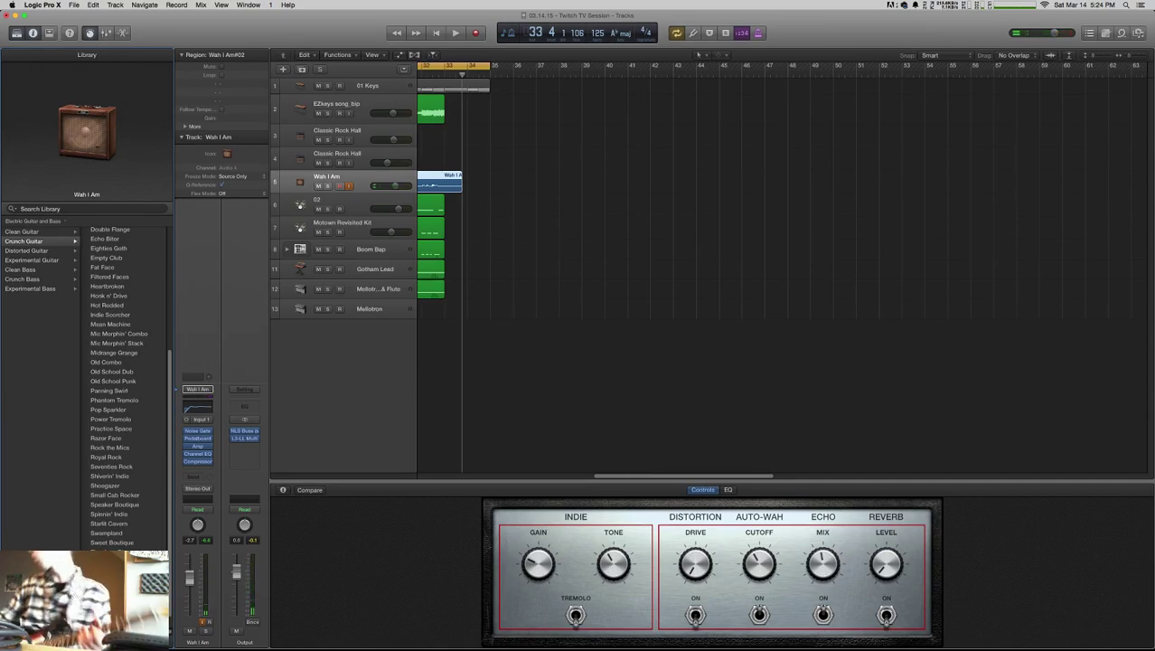
# - Record a second Wah I Am guitar take from bar 1 over the first and collapse the resulting take folder
pyautogui.press('Return')
pyautogui.press('r')
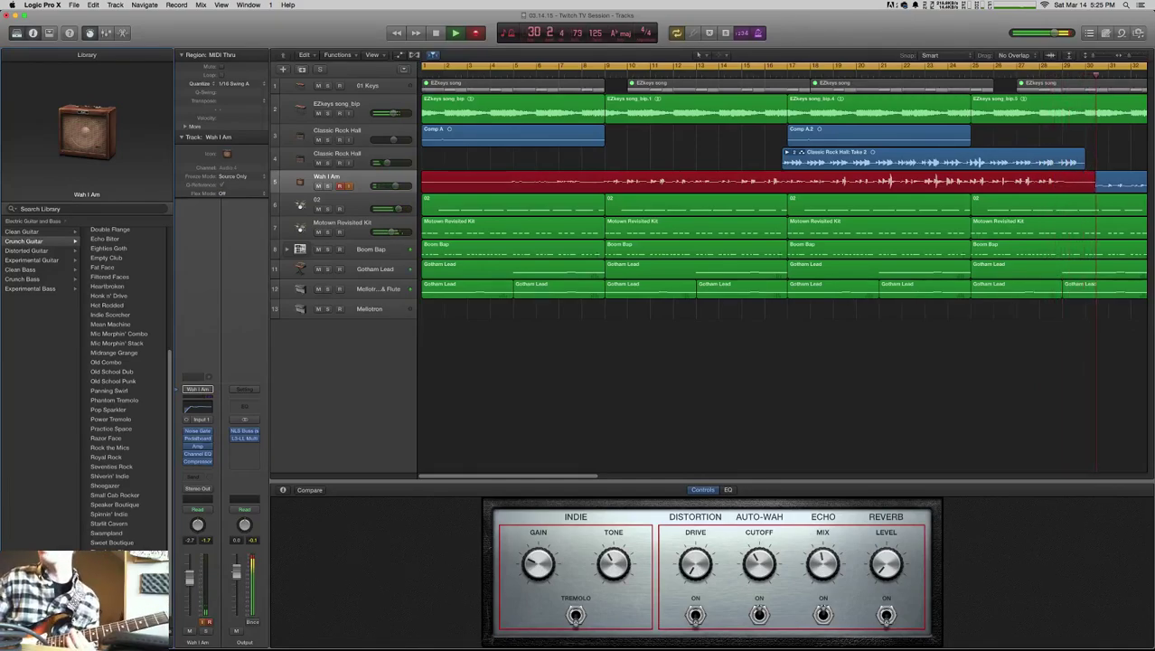
pyautogui.press('space')
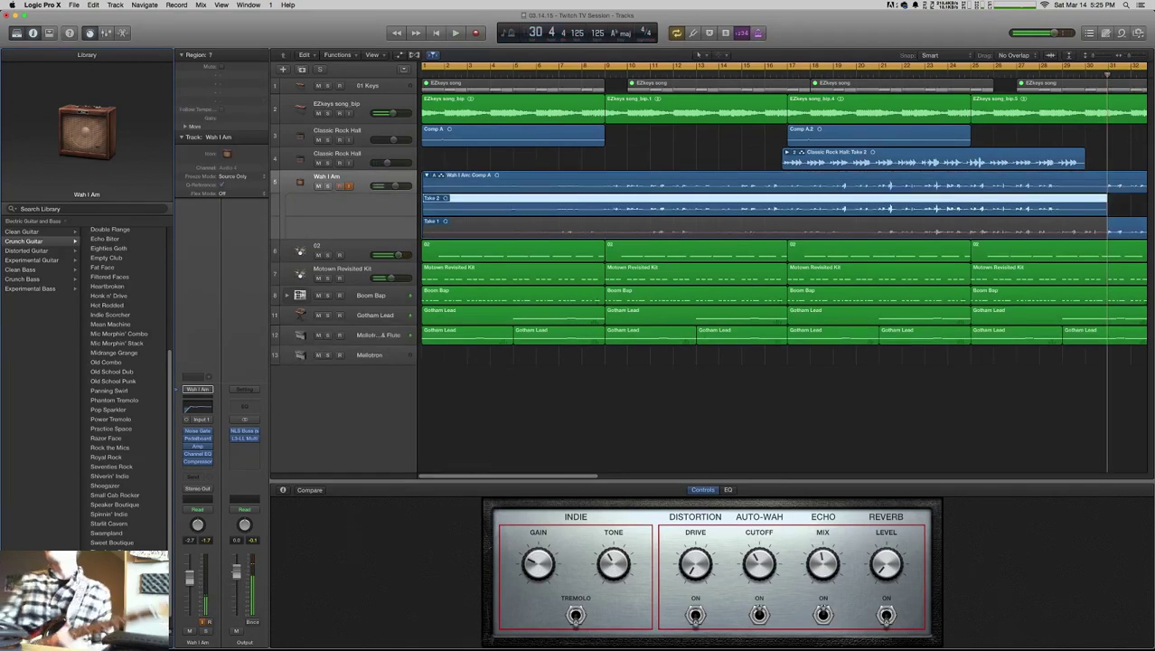
pyautogui.hotkey('ctrl', 'f')
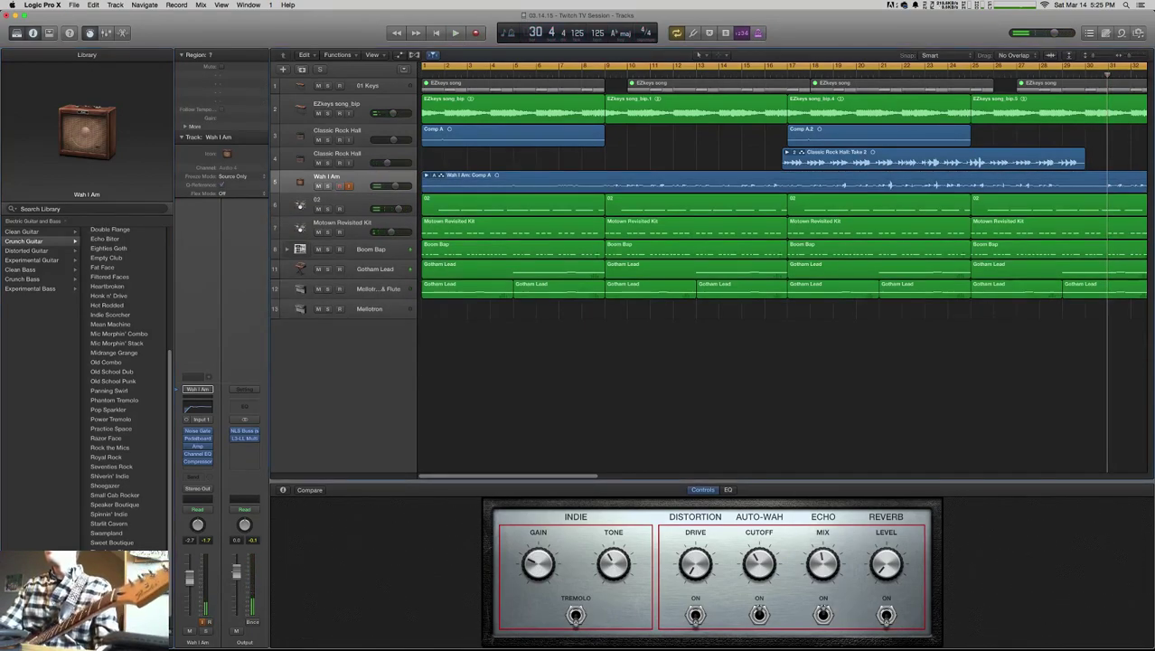
# - Make Take 2 the active take in the Wah I Am take folder and play it back
pyautogui.click(435, 175)
pyautogui.click(445, 180)
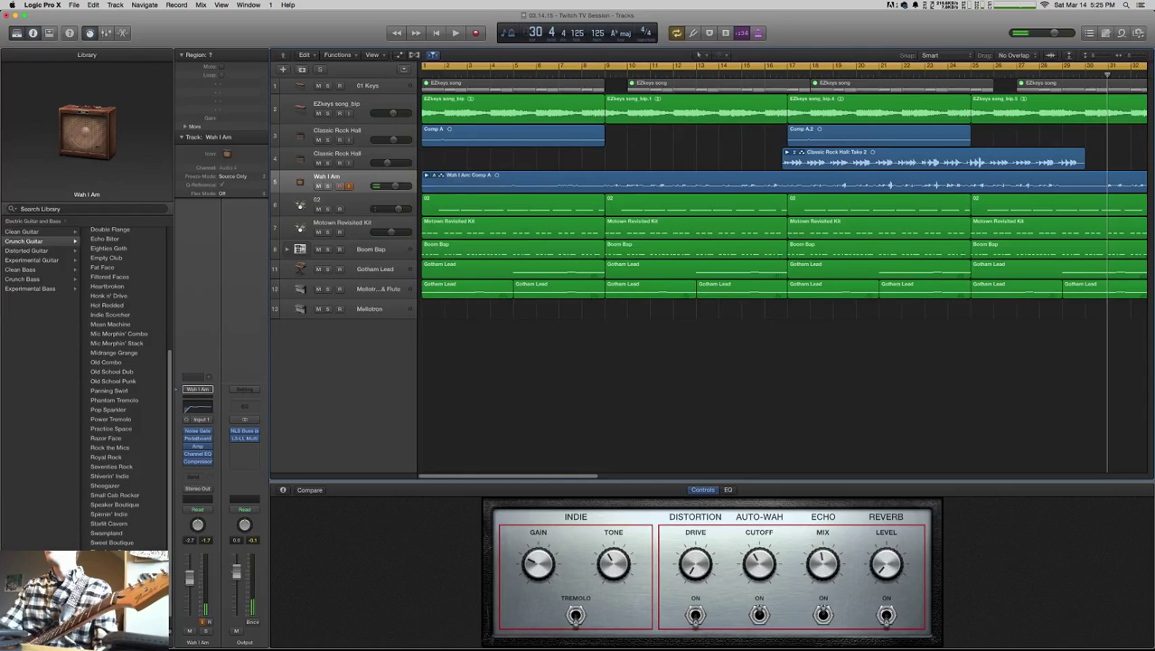
pyautogui.press('space')
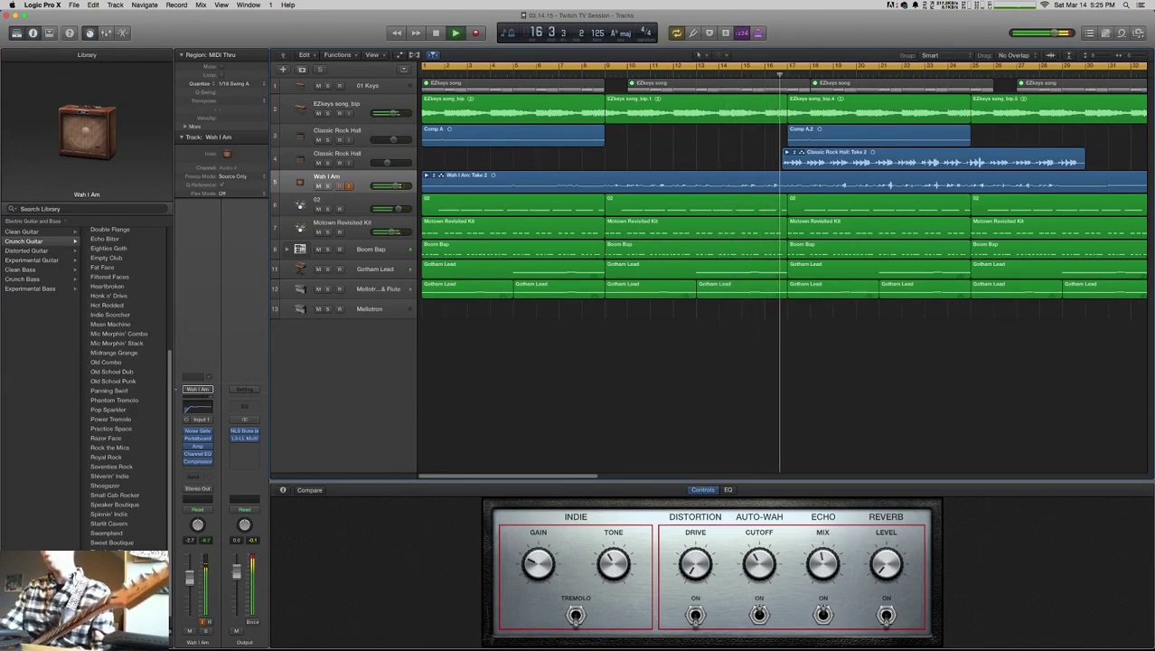
# - Remove the portion of the Wah I Am take folder before bar 25
pyautogui.moveTo(789, 185); pyautogui.dragTo(423, 186)
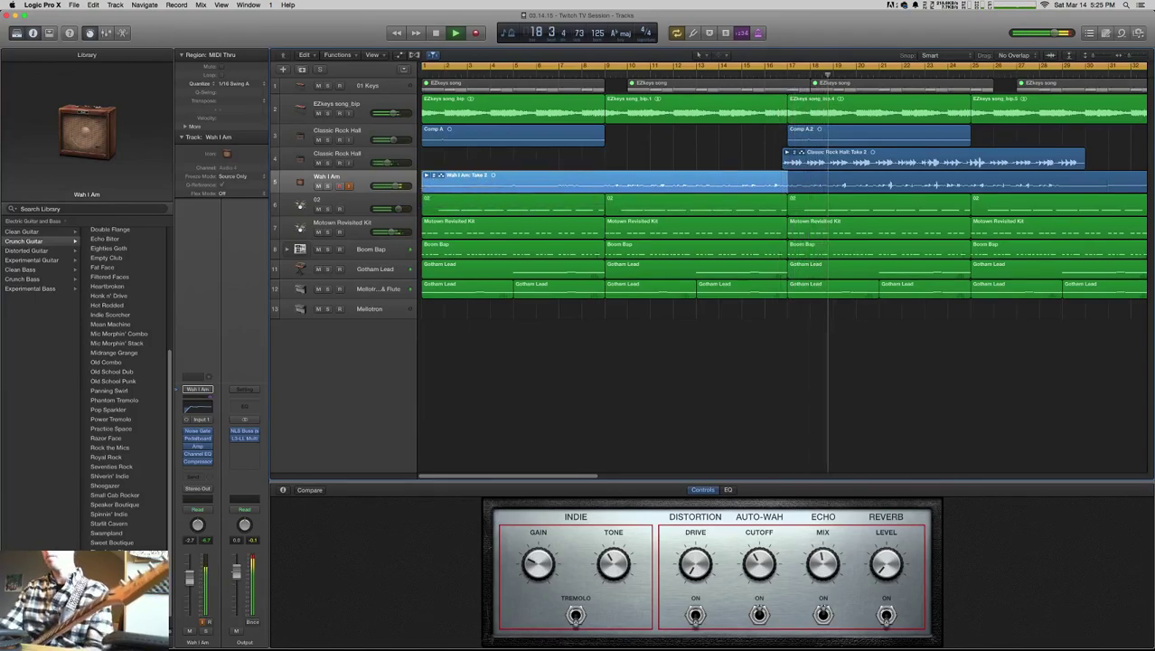
pyautogui.press('Delete')
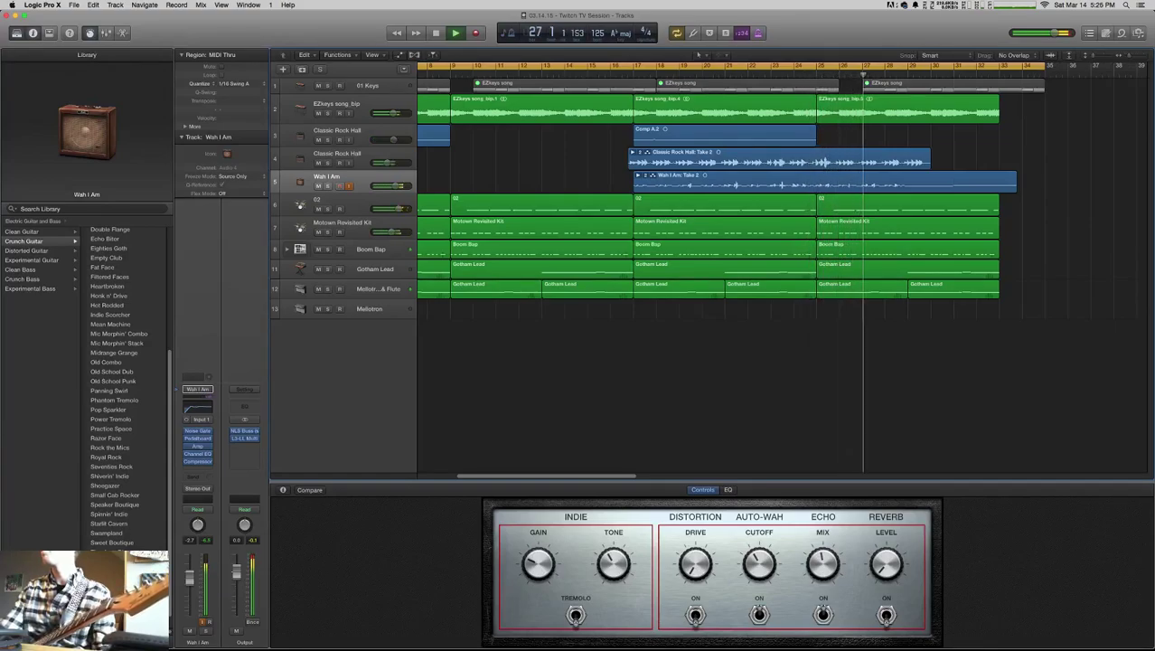
pyautogui.moveTo(815, 184); pyautogui.dragTo(633, 184)
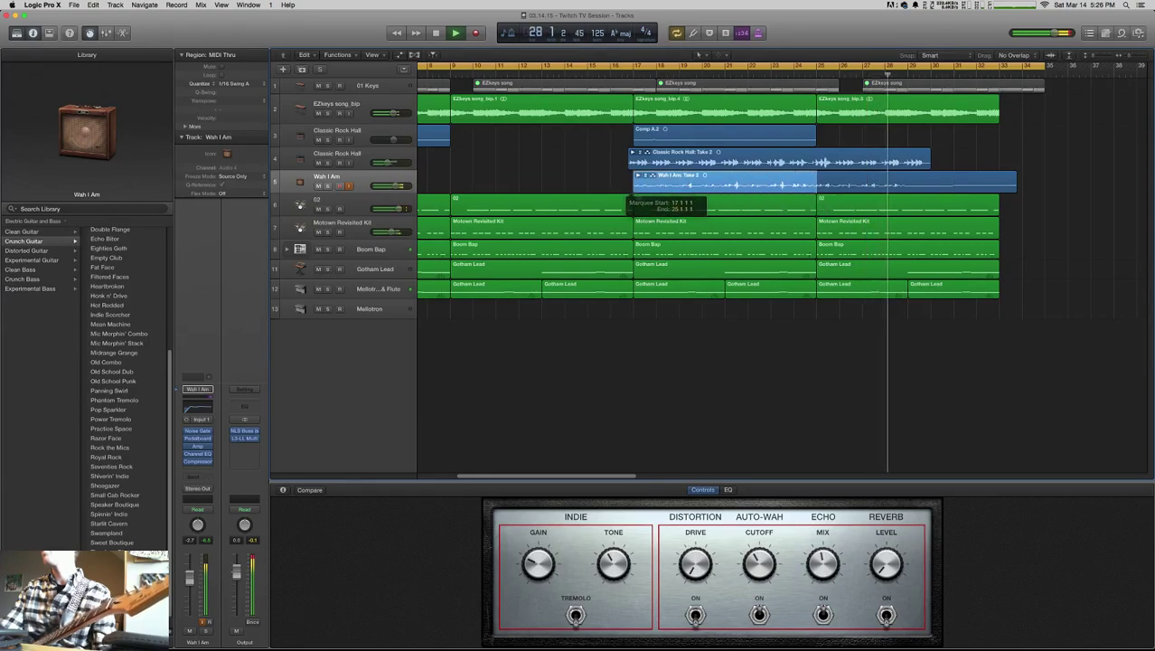
pyautogui.press('Delete')
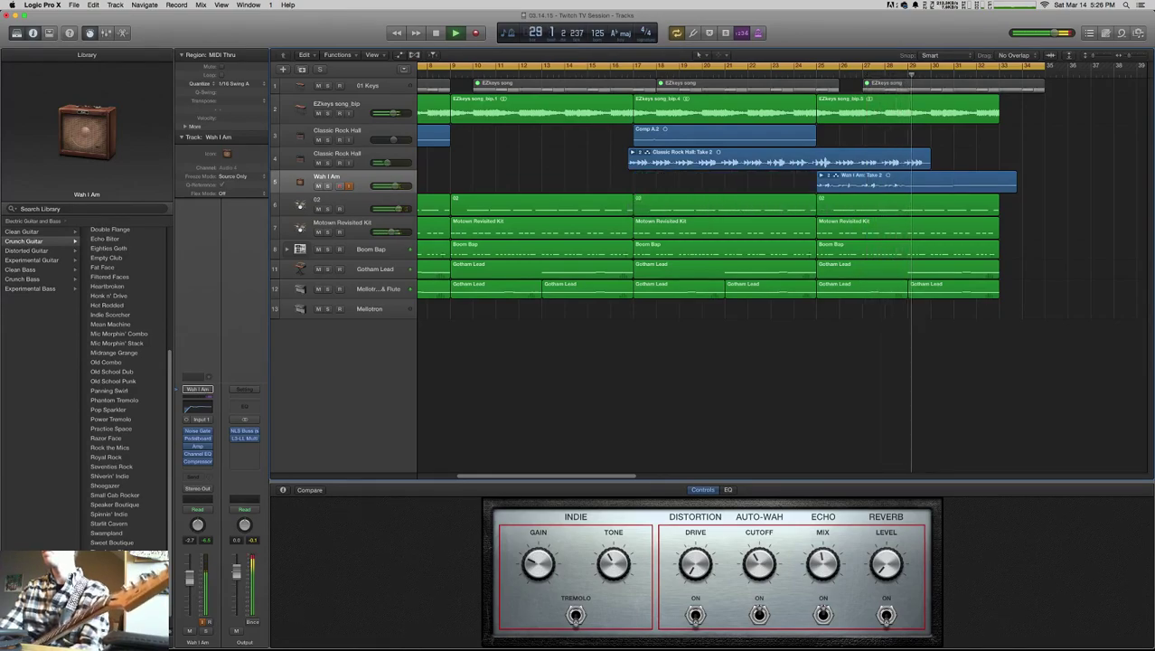
pyautogui.click(822, 175)
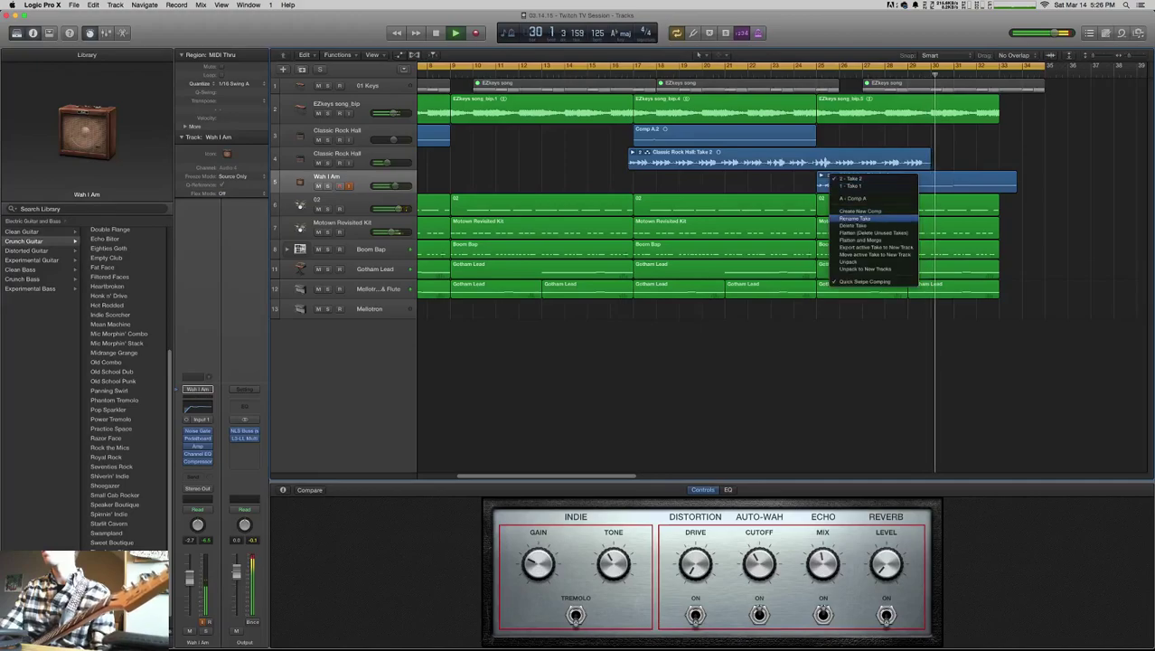
pyautogui.press('Delete')
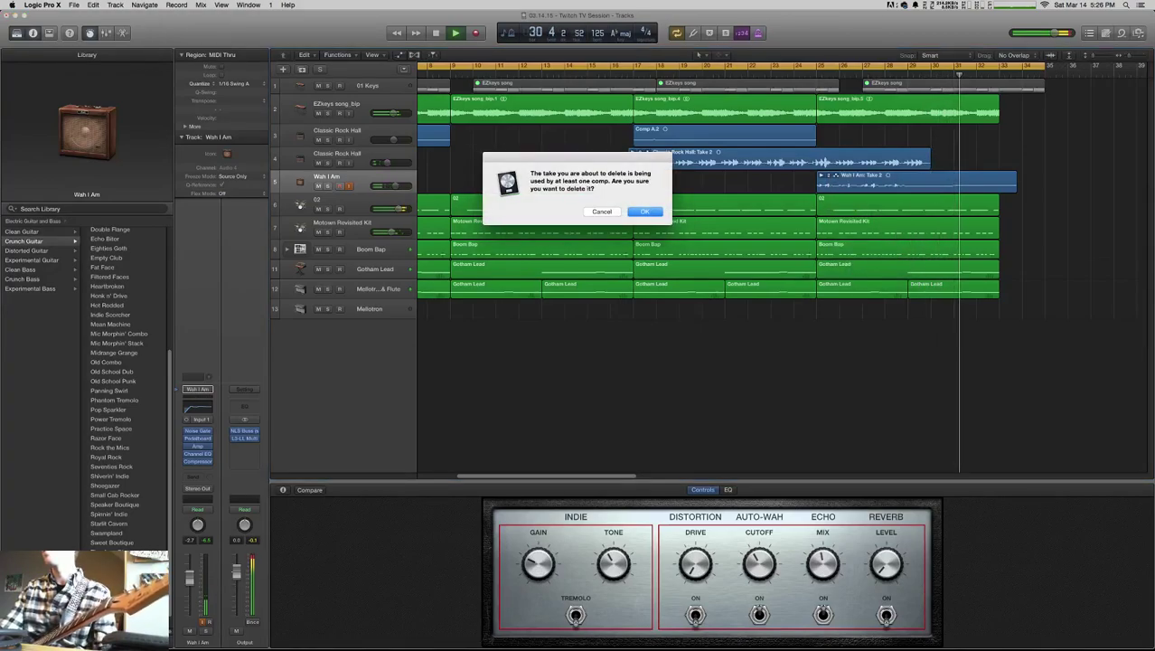
pyautogui.press('Return')
# - Flatten the take folders on the Wah I Am track and the second Classic Rock Hall track, keeping Take 2 of each
pyautogui.click(821, 174)
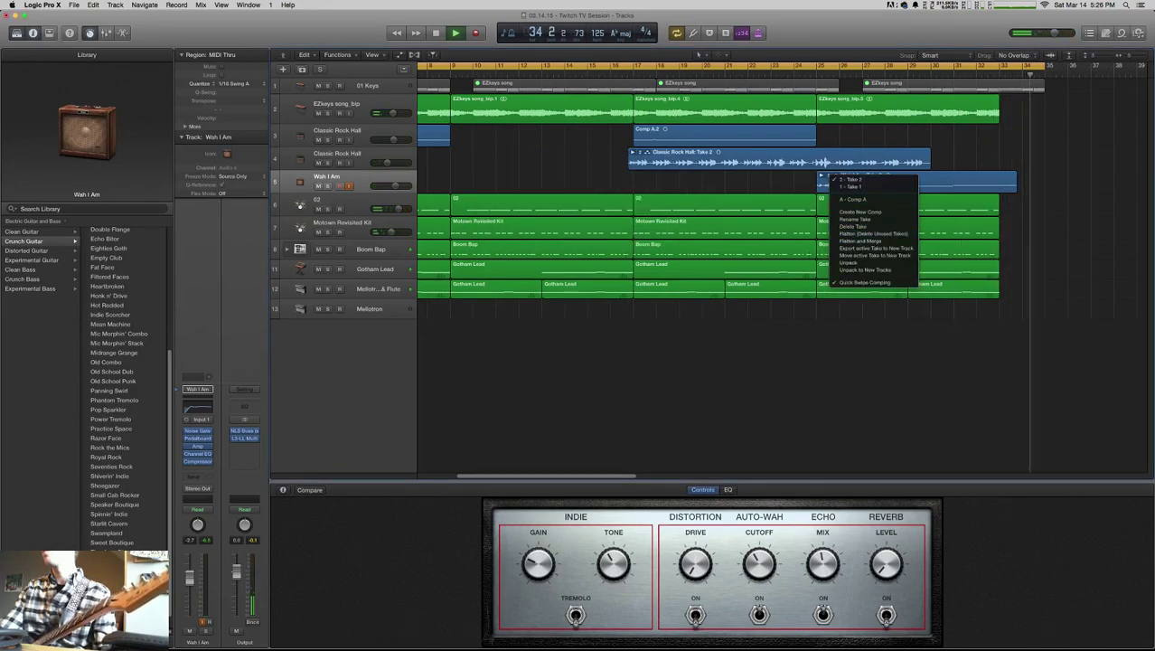
pyautogui.click(860, 240)
pyautogui.hotkey('shift', 'd')
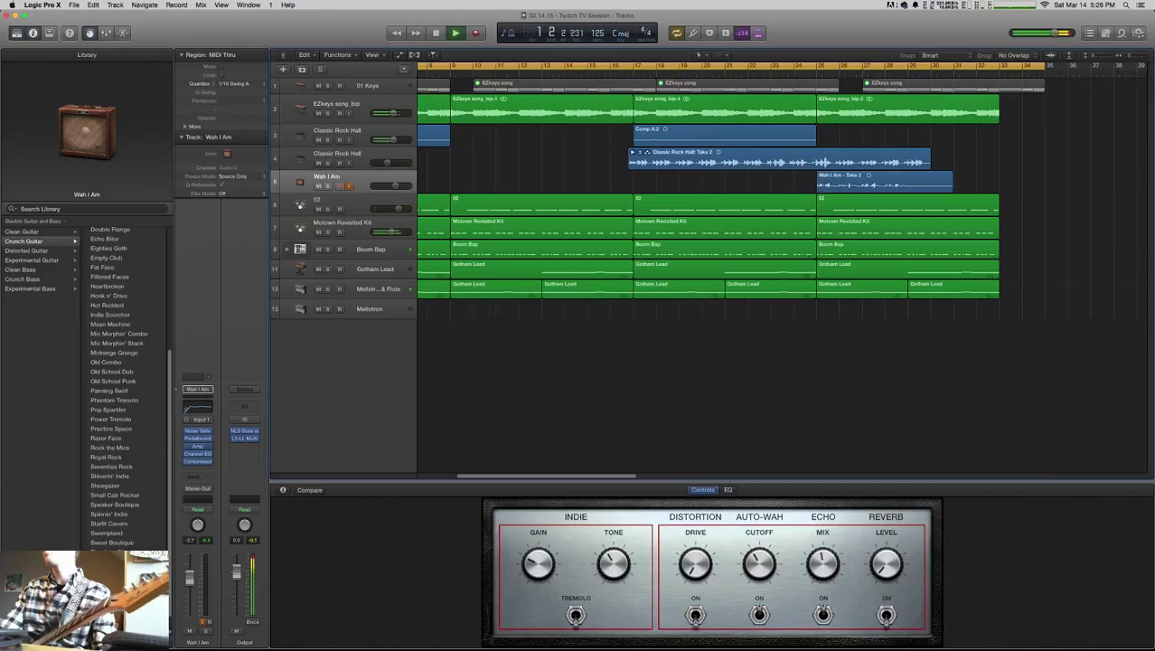
pyautogui.click(631, 151)
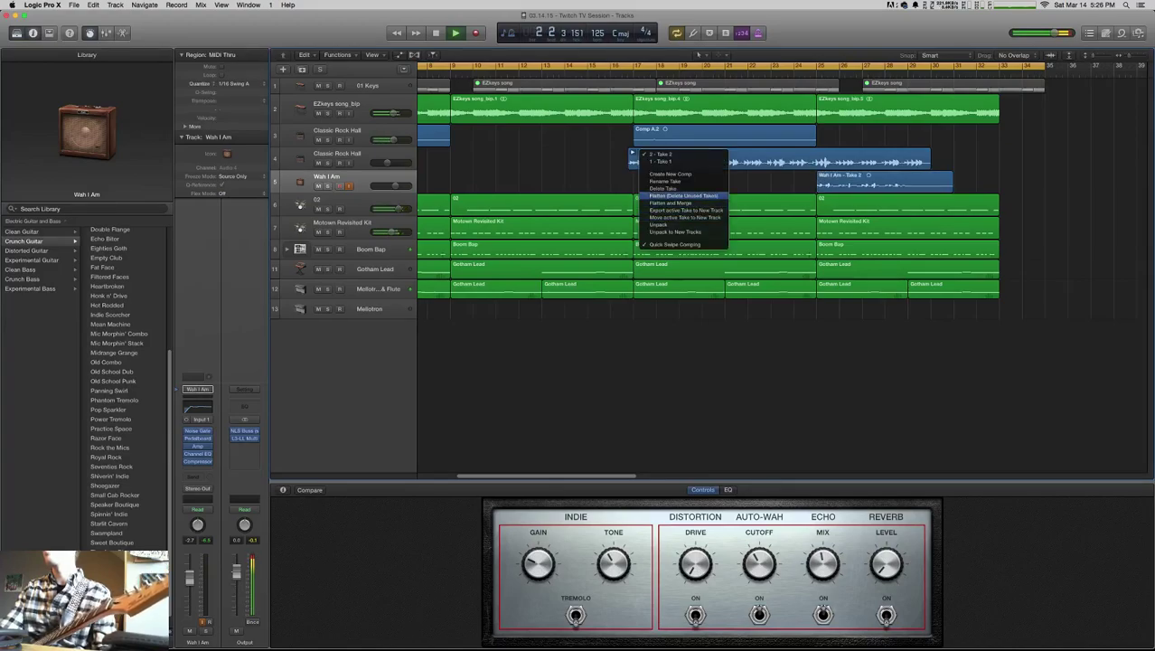
pyautogui.click(678, 202)
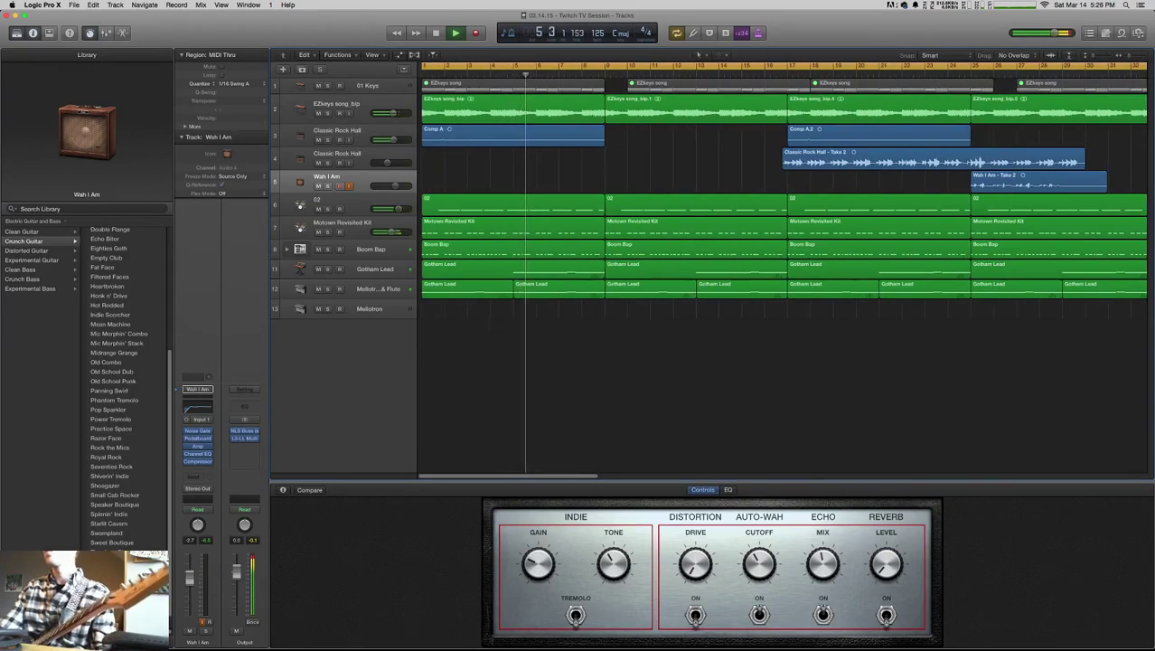
pyautogui.moveTo(646, 633)
pyautogui.click(905, 632)
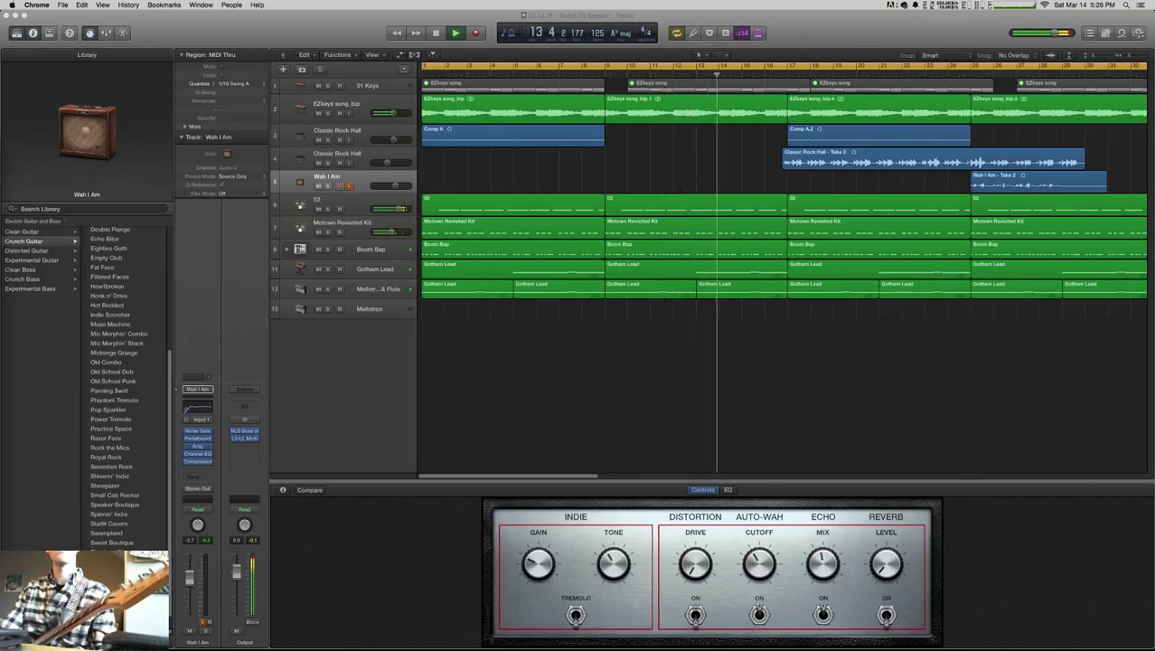
pyautogui.press('super+Tab')
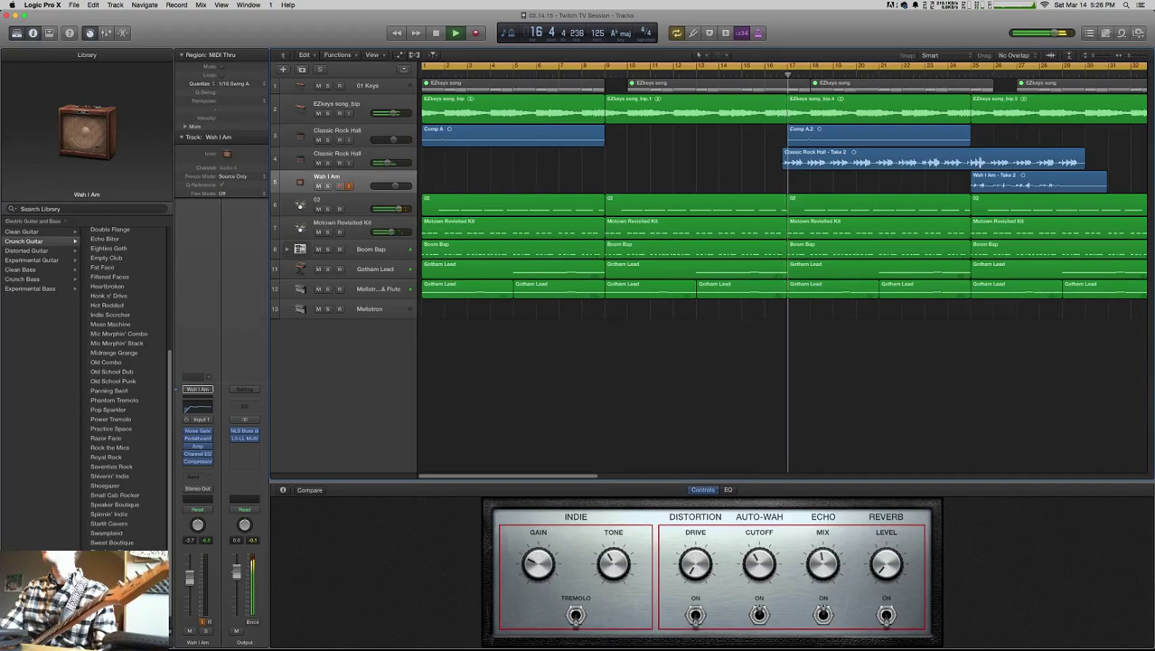
# - Fit the whole arrangement in view and save the project
pyautogui.press('super+Left')
pyautogui.moveTo(701, 309); pyautogui.dragTo(419, 107)
pyautogui.hotkey('shift', 'd')
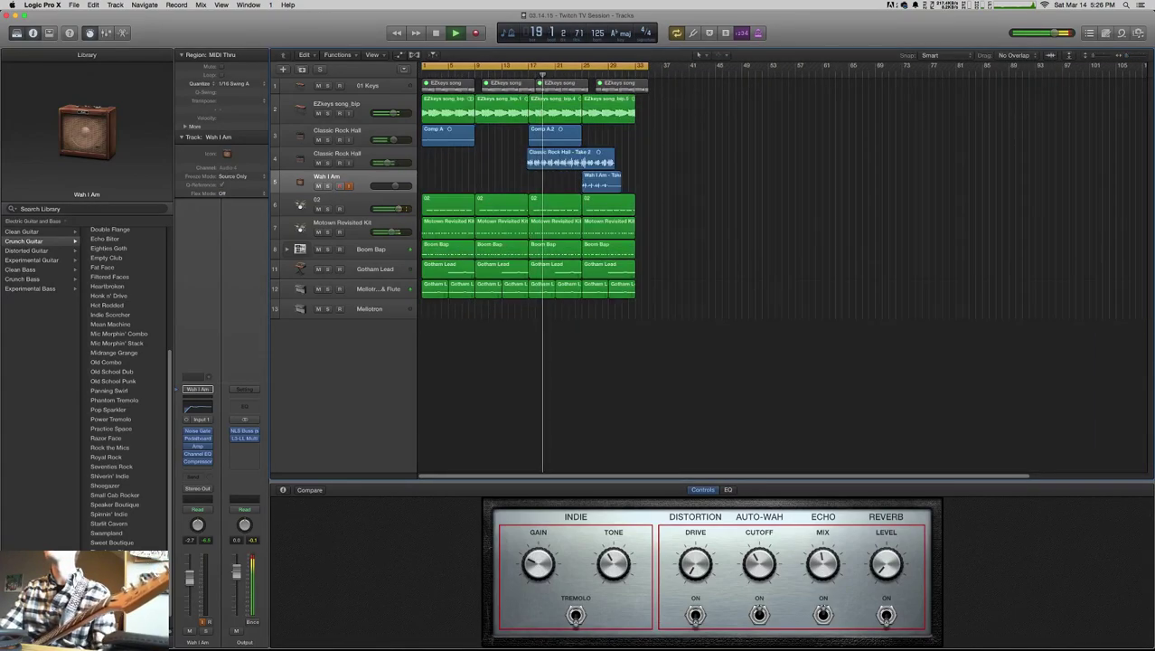
pyautogui.press('super+s')
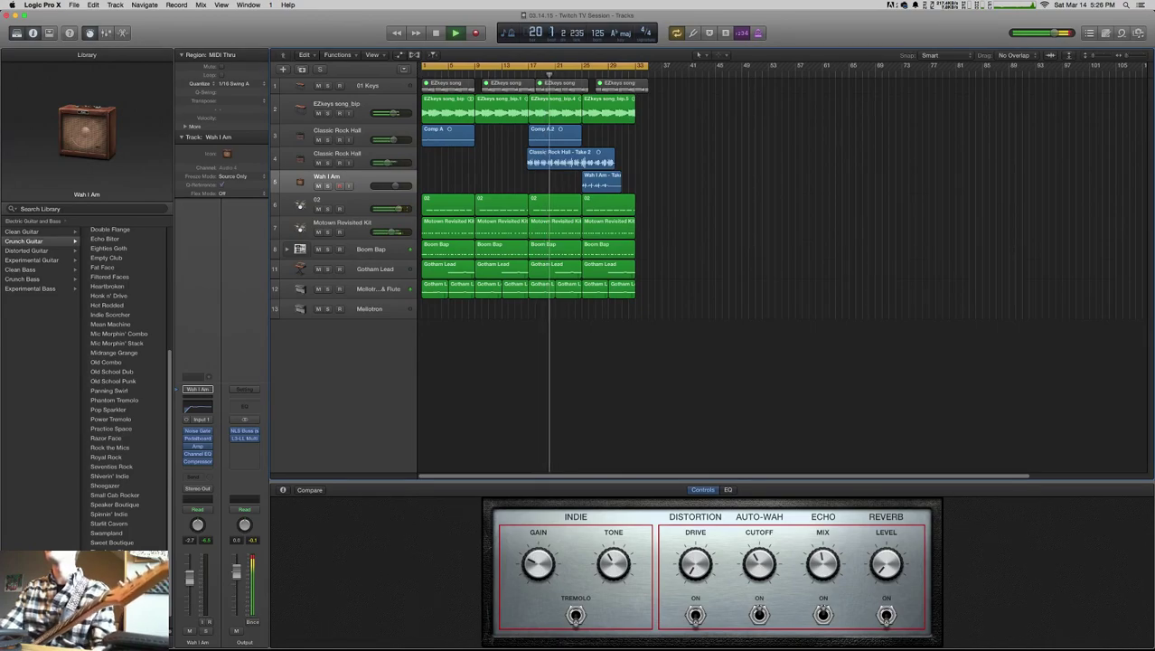
# - Move the Mellotron & Flute and Gotham Lead tracks above the 02 drum track, directly below Wah I Am
pyautogui.moveTo(676, 311); pyautogui.dragTo(452, 222)
pyautogui.hotkey('shift', 'd')
pyautogui.moveTo(362, 288); pyautogui.dragTo(361, 201)
pyautogui.moveTo(361, 288); pyautogui.dragTo(361, 222)
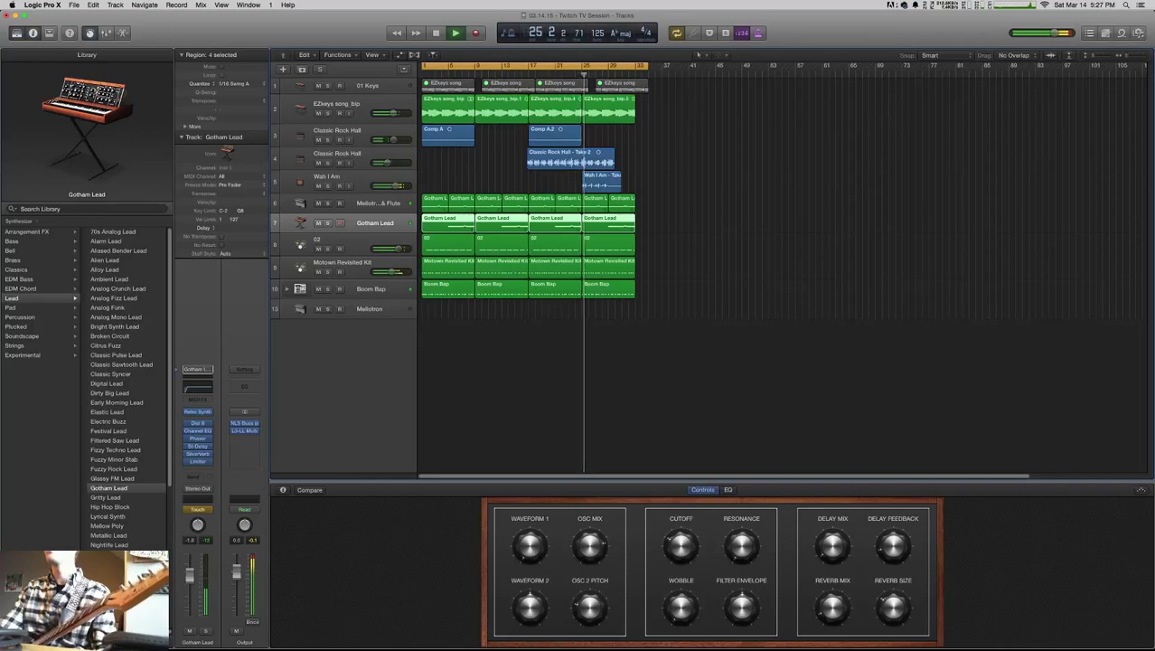
# - Lower the Wah I Am track's volume slightly while temporarily muting the Motown Revisited Kit track
pyautogui.click(317, 271)
pyautogui.moveTo(396, 186); pyautogui.dragTo(390, 185)
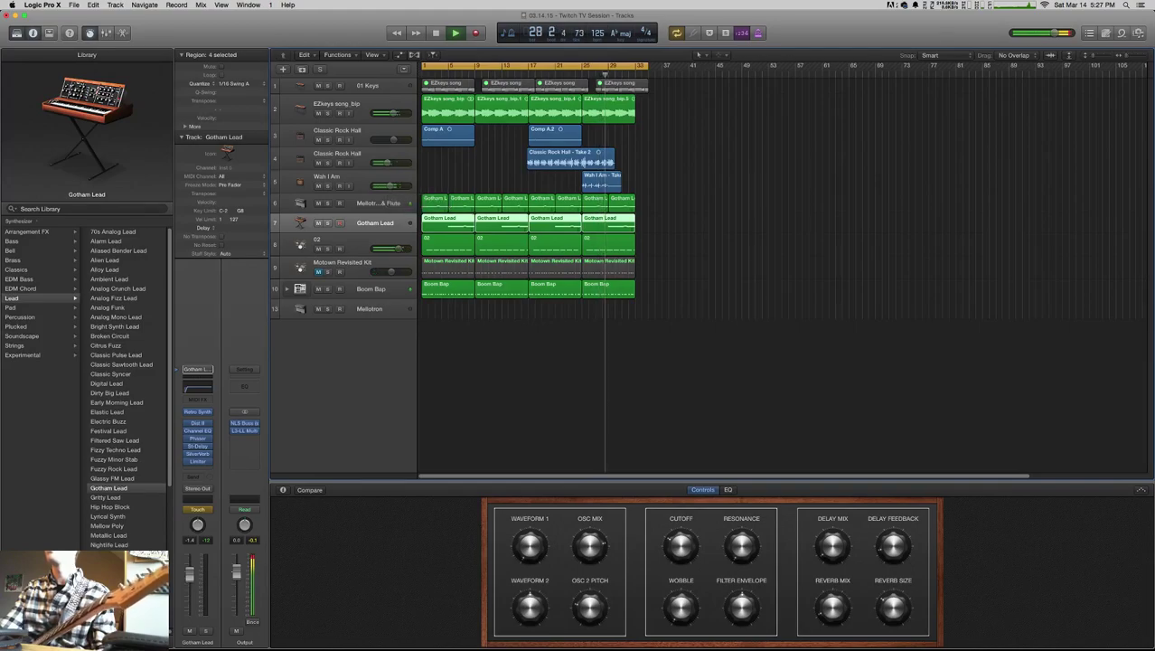
pyautogui.click(317, 271)
# - Split the last Motown Revisited Kit region at bar 29 and mute its first half from bar 25
pyautogui.click(608, 267)
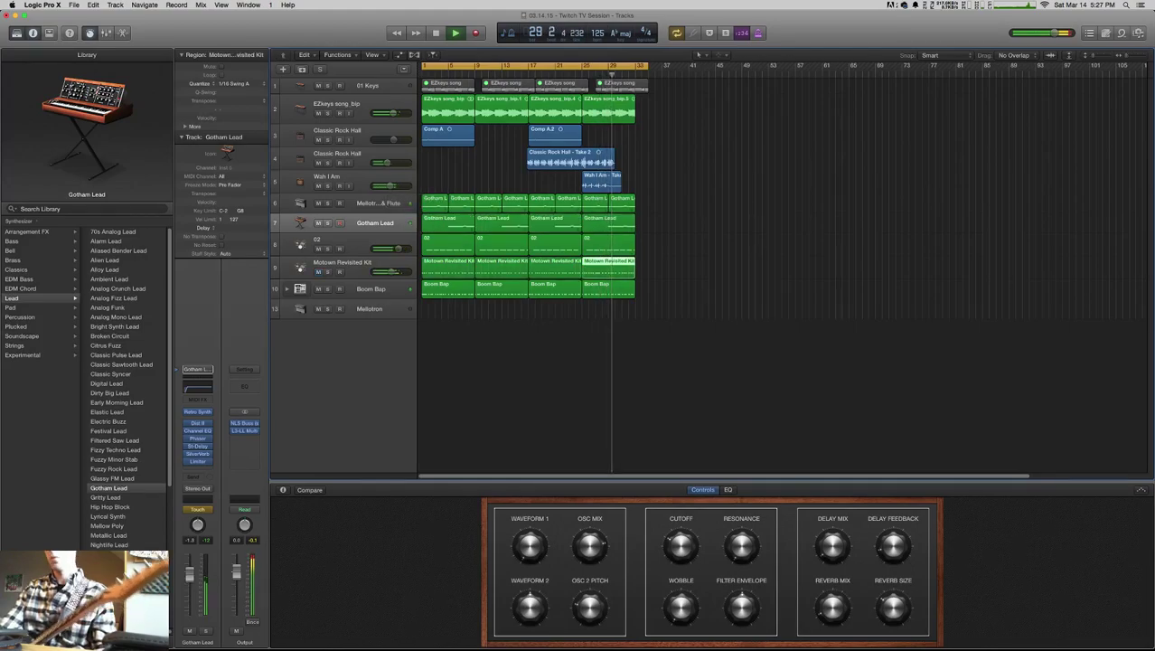
pyautogui.moveTo(584, 269); pyautogui.dragTo(608, 273)
pyautogui.click(596, 264)
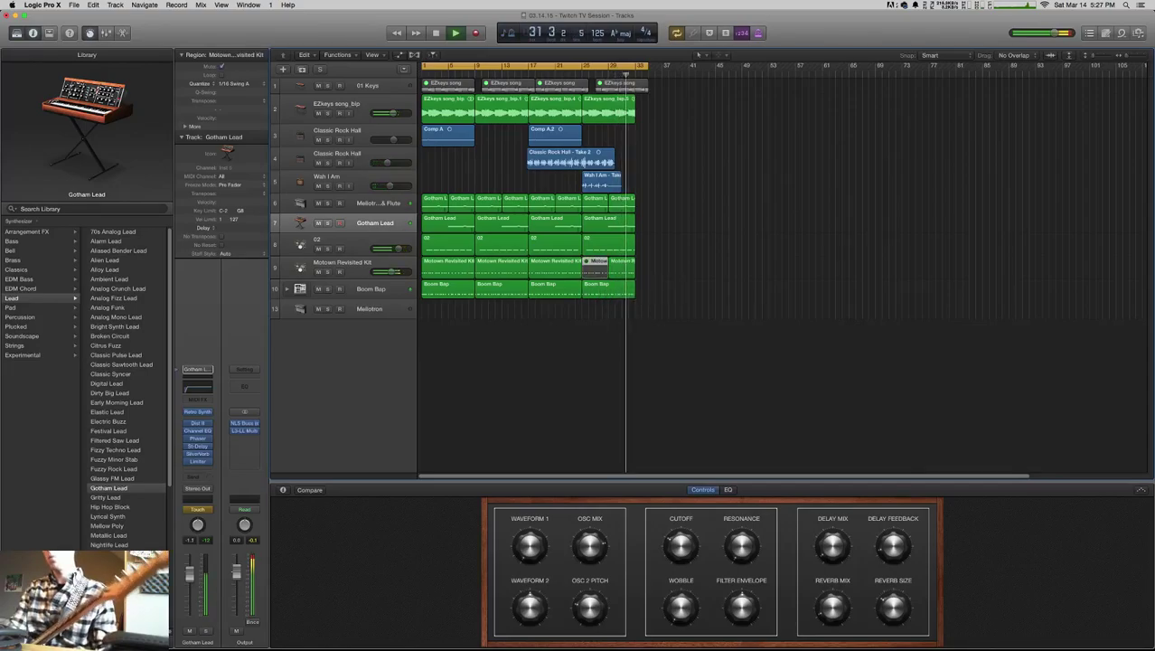
# - Mute the first Motown Revisited Kit region and the Comp A guitar region at bar 1, checking the intro in playback
pyautogui.moveTo(423, 269); pyautogui.dragTo(472, 280)
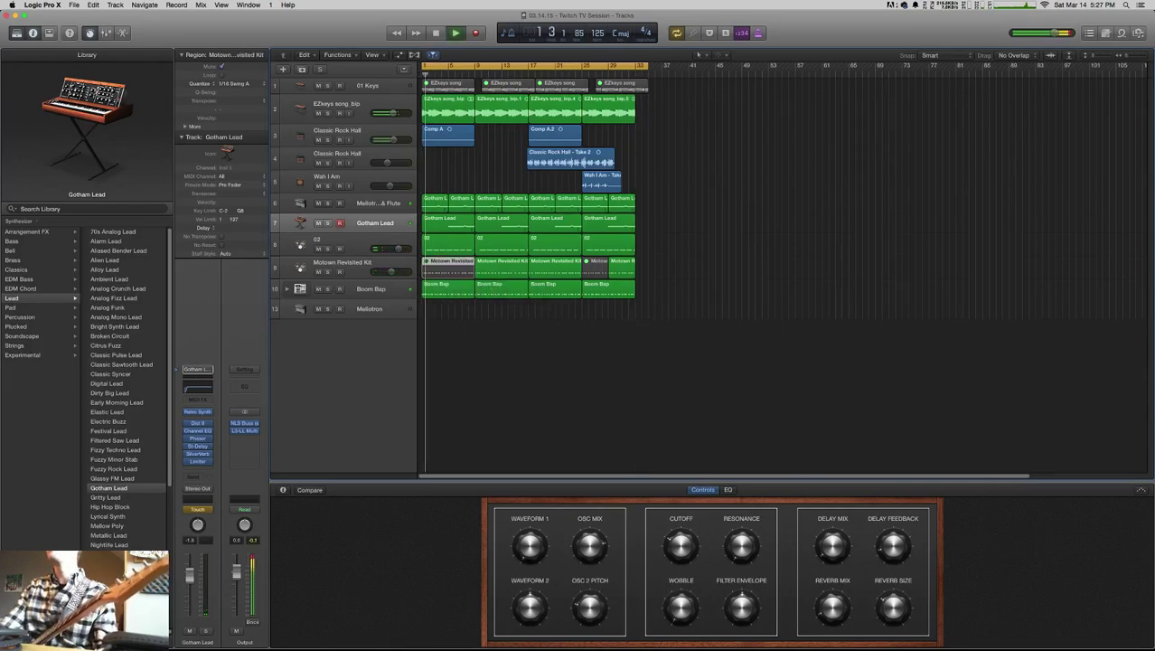
pyautogui.moveTo(443, 136); pyautogui.dragTo(446, 138)
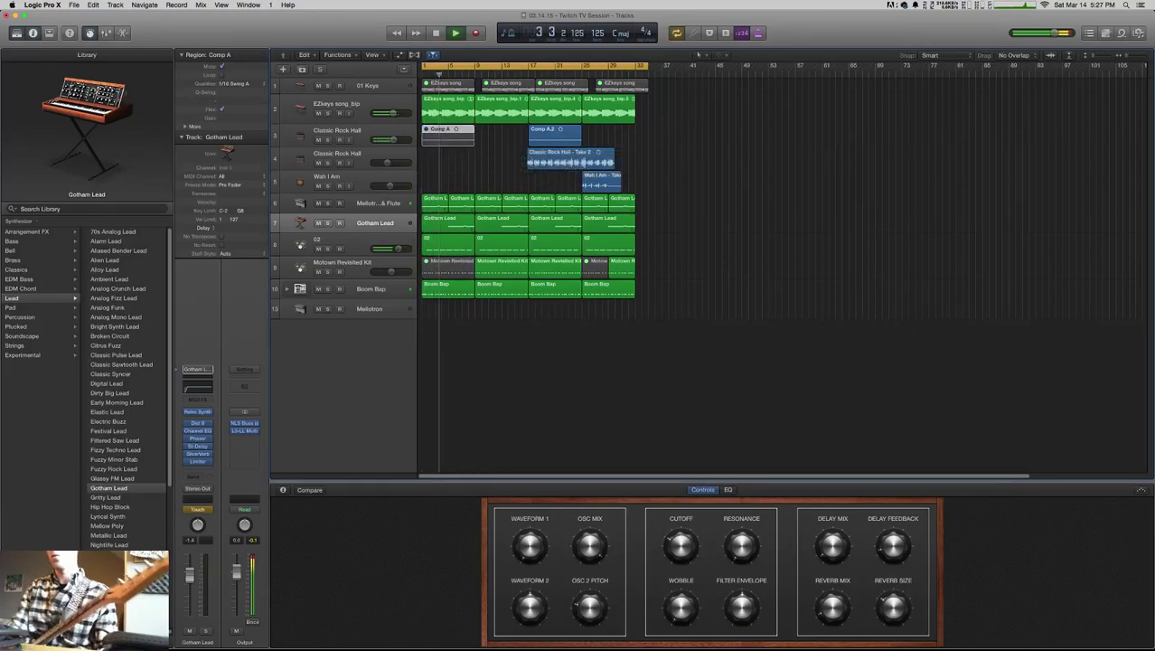
pyautogui.press('space')
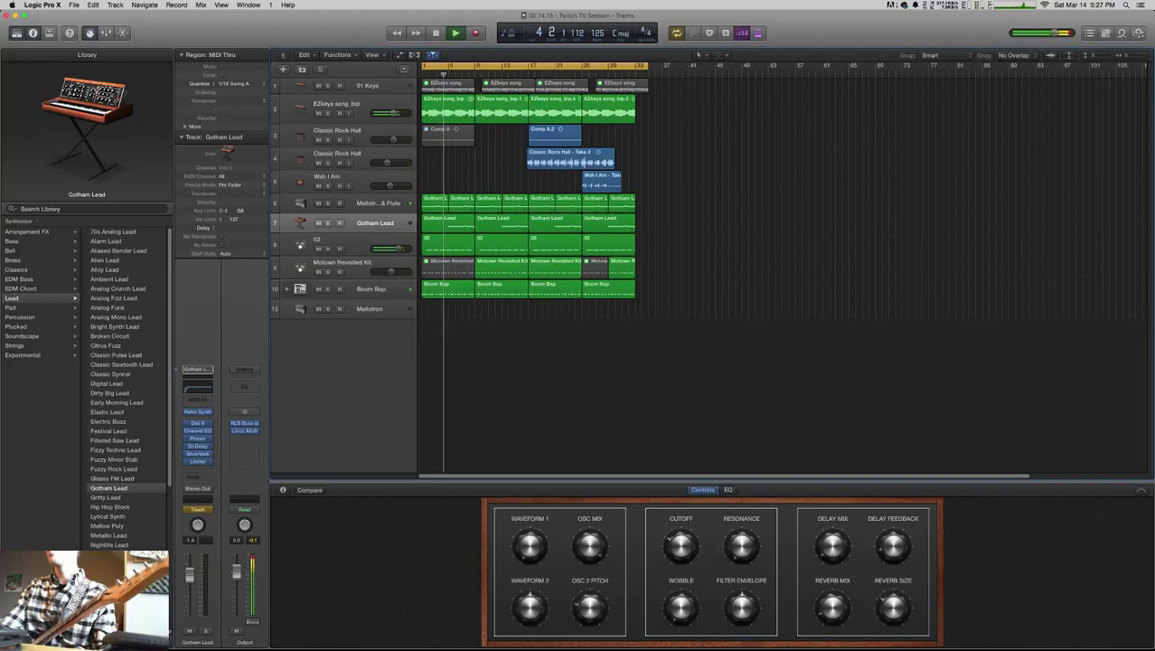
# - Split the first region on the 02 drum track just before bar 5 and mute its opening part
pyautogui.press('space')
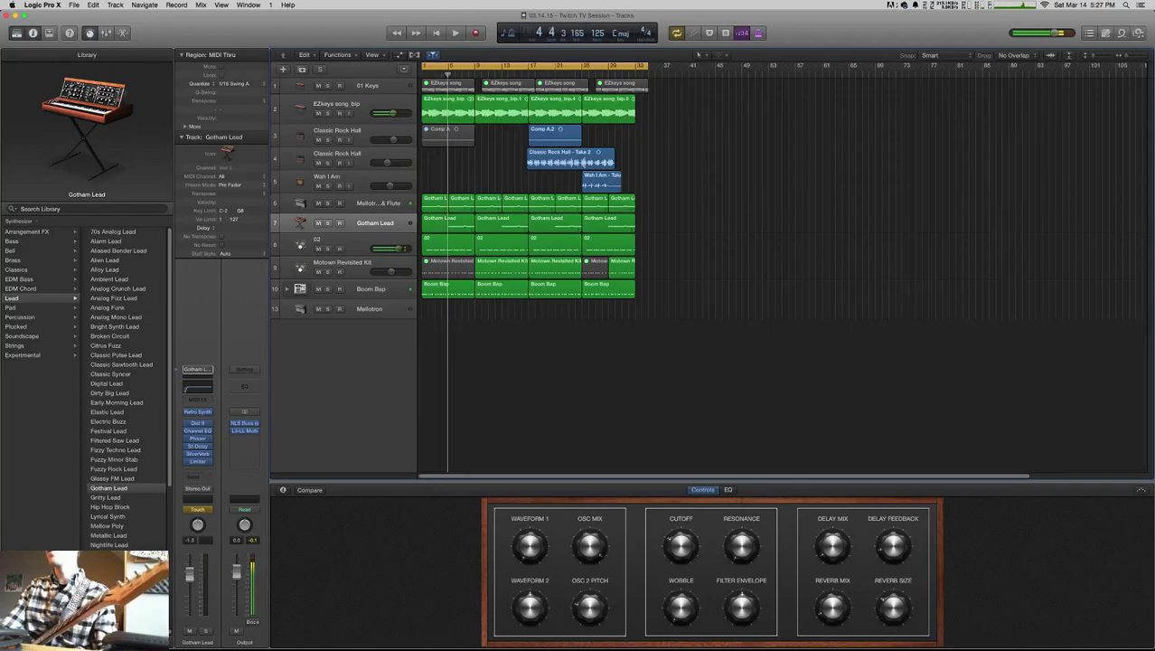
pyautogui.moveTo(422, 246); pyautogui.dragTo(447, 245)
pyautogui.click(434, 246)
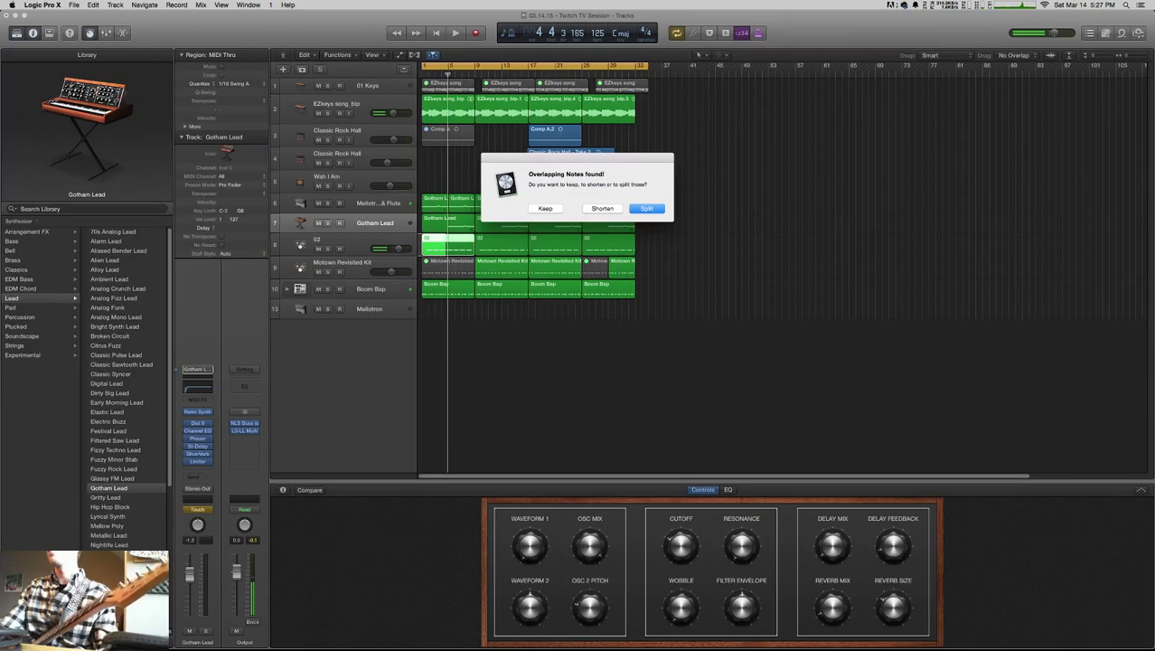
pyautogui.press('Return')
pyautogui.press('Return')
pyautogui.press('space')
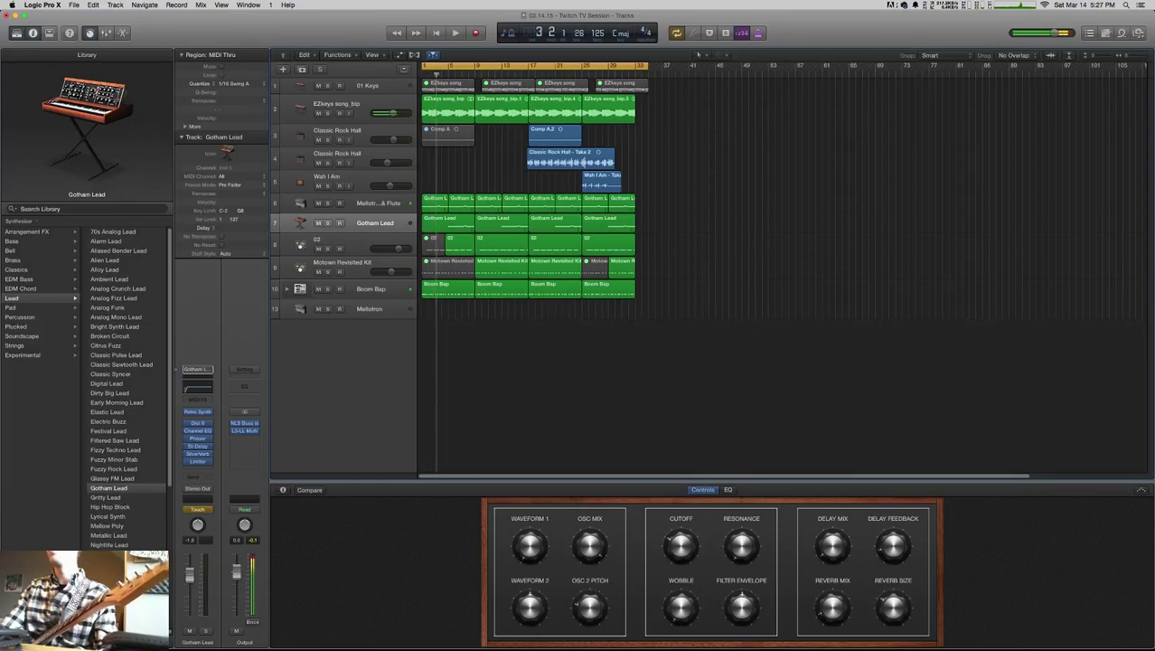
# - Split and mute the Boom Bap drum part from bar 1 to bar 3 and from bar 9 to bar 13
pyautogui.moveTo(436, 294); pyautogui.dragTo(422, 294)
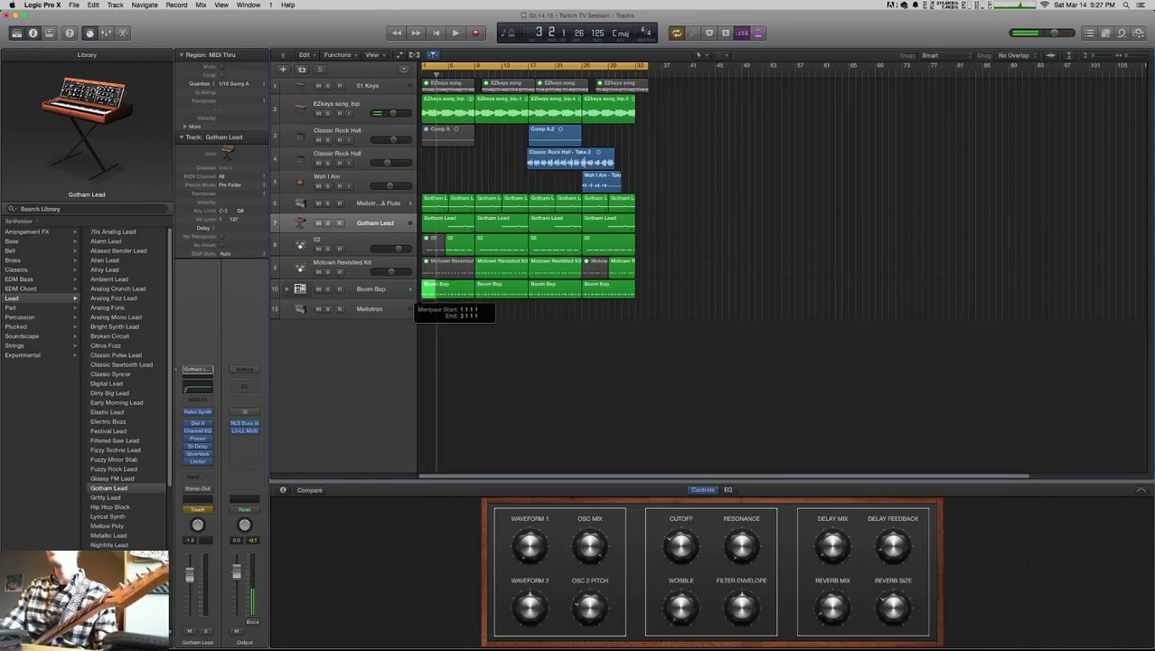
pyautogui.press('space')
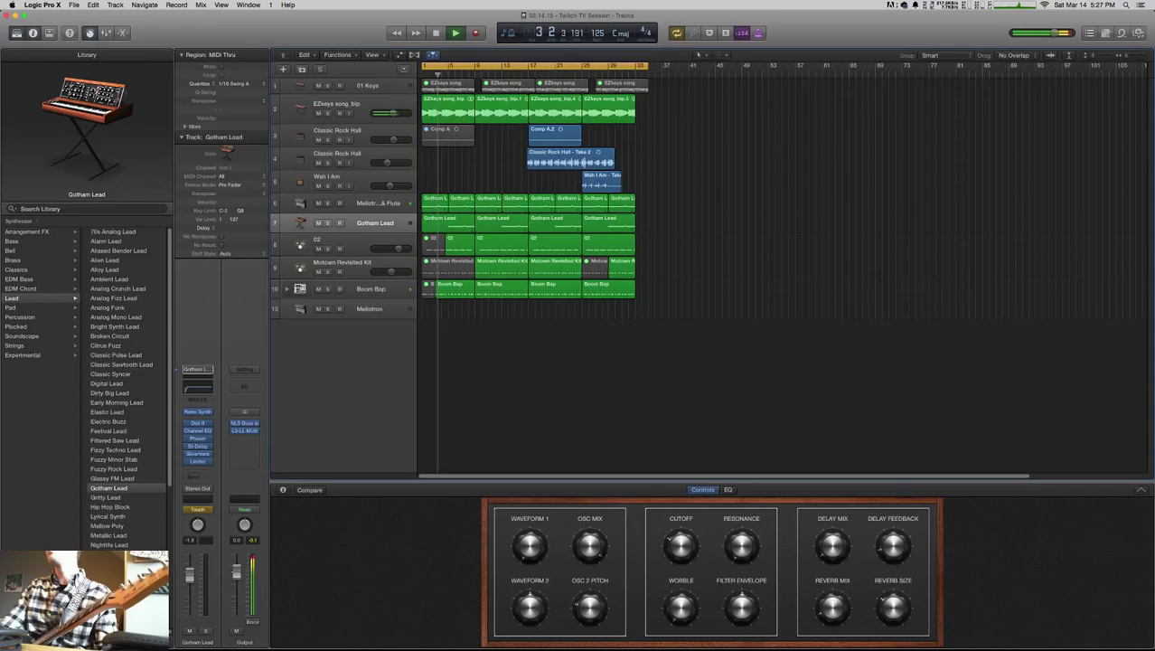
pyautogui.click(501, 286)
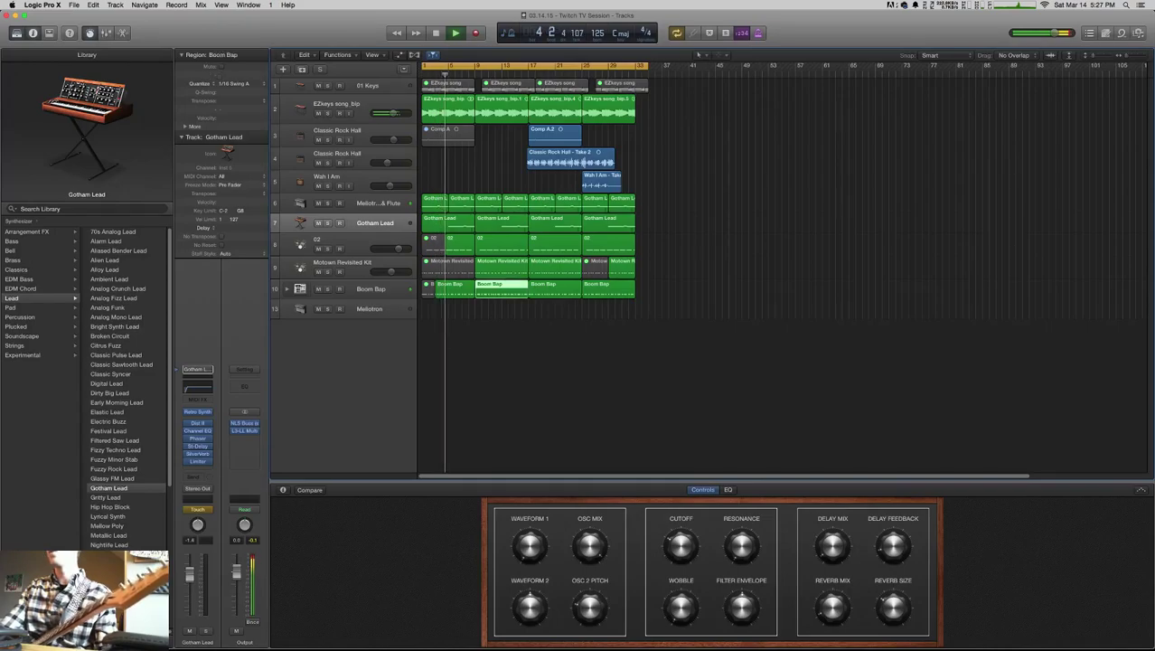
pyautogui.moveTo(475, 289); pyautogui.dragTo(502, 291)
pyautogui.hotkey('ctrl', 'm')
pyautogui.hotkey('shift', 'd')
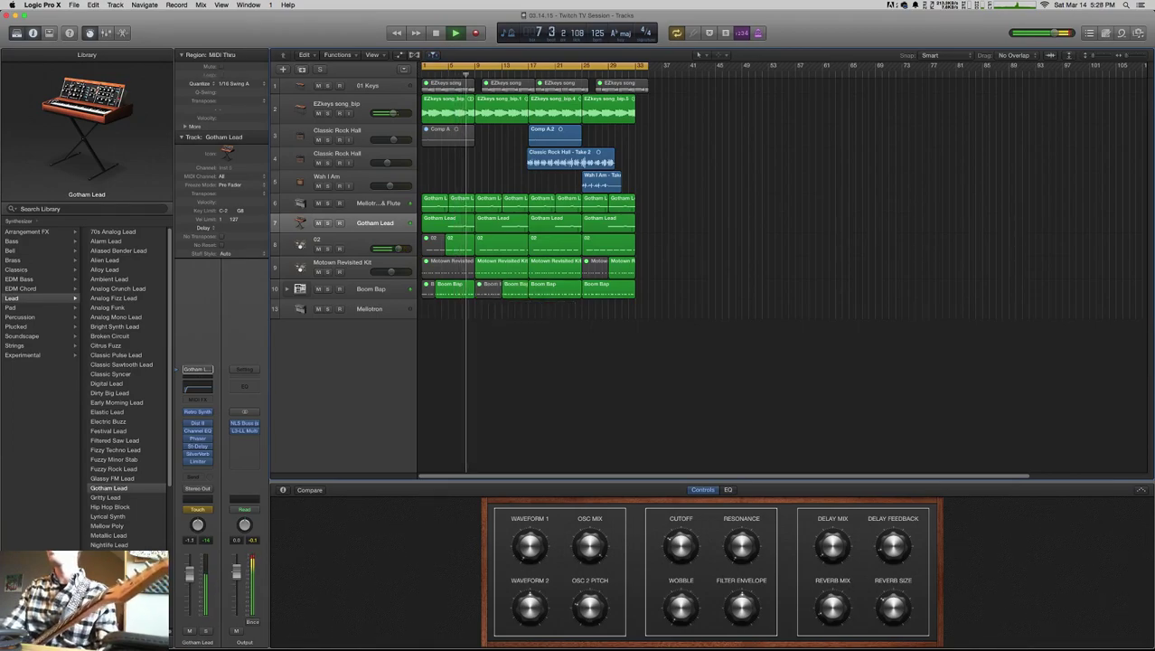
# - Copy the Comp A.2 guitar region to bar 9 and mute the Motown Revisited Kit from bar 9 to bar 13
pyautogui.moveTo(546, 135); pyautogui.dragTo(494, 136)
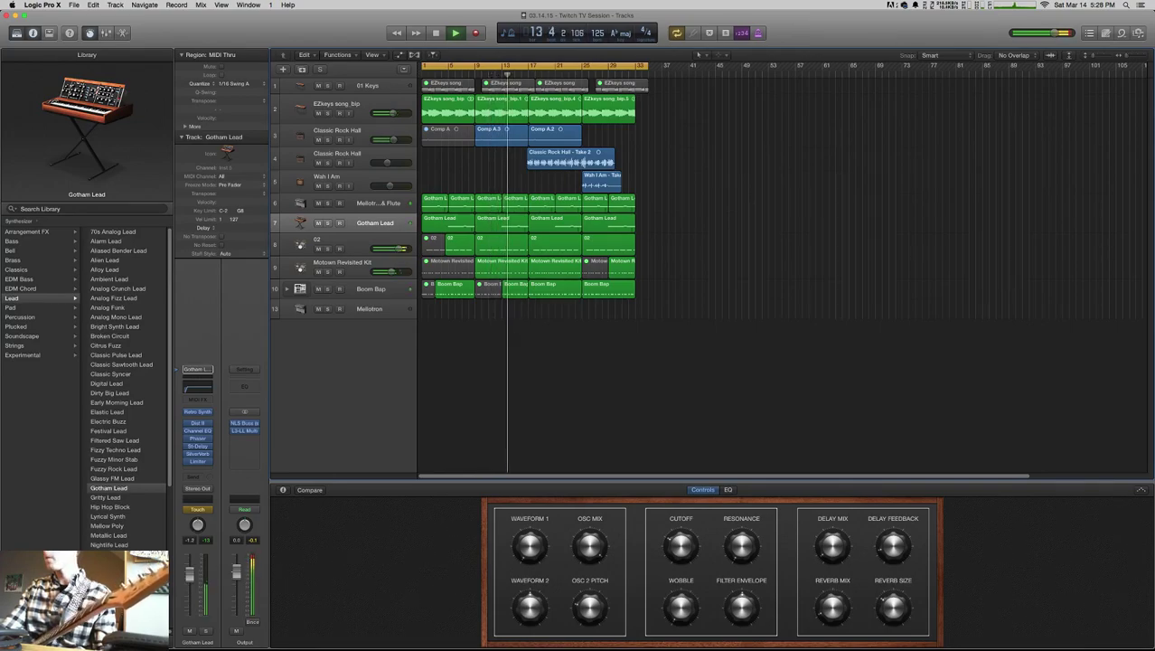
pyautogui.moveTo(502, 271); pyautogui.dragTo(476, 278)
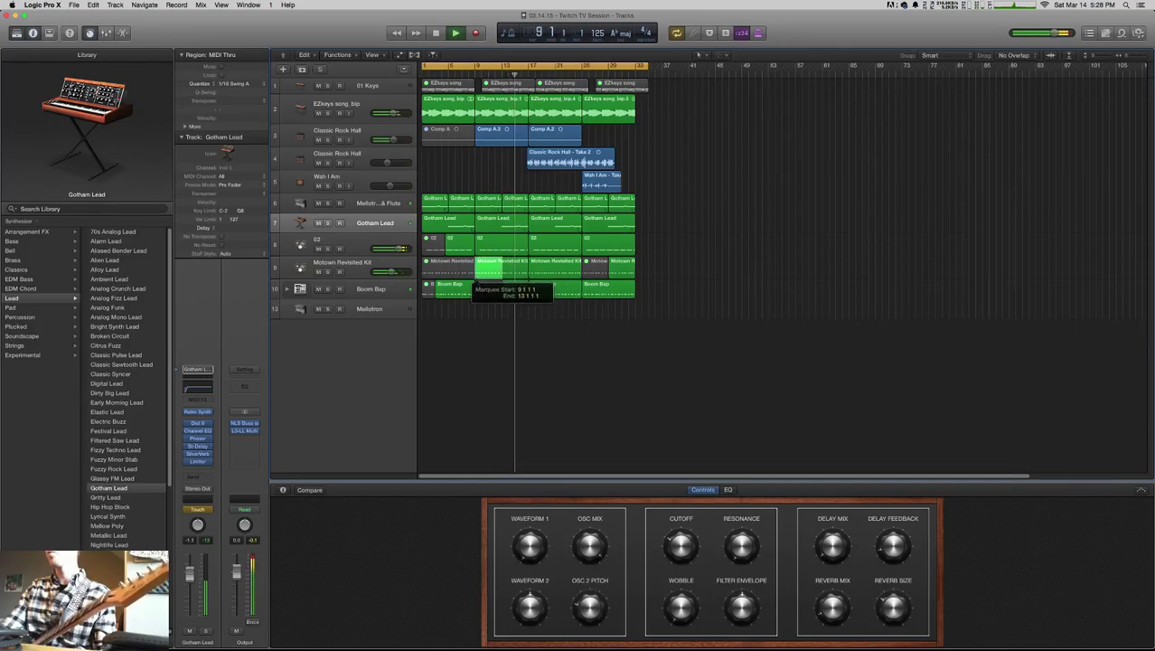
pyautogui.hotkey('ctrl', 'm')
pyautogui.hotkey('shift', 'd')
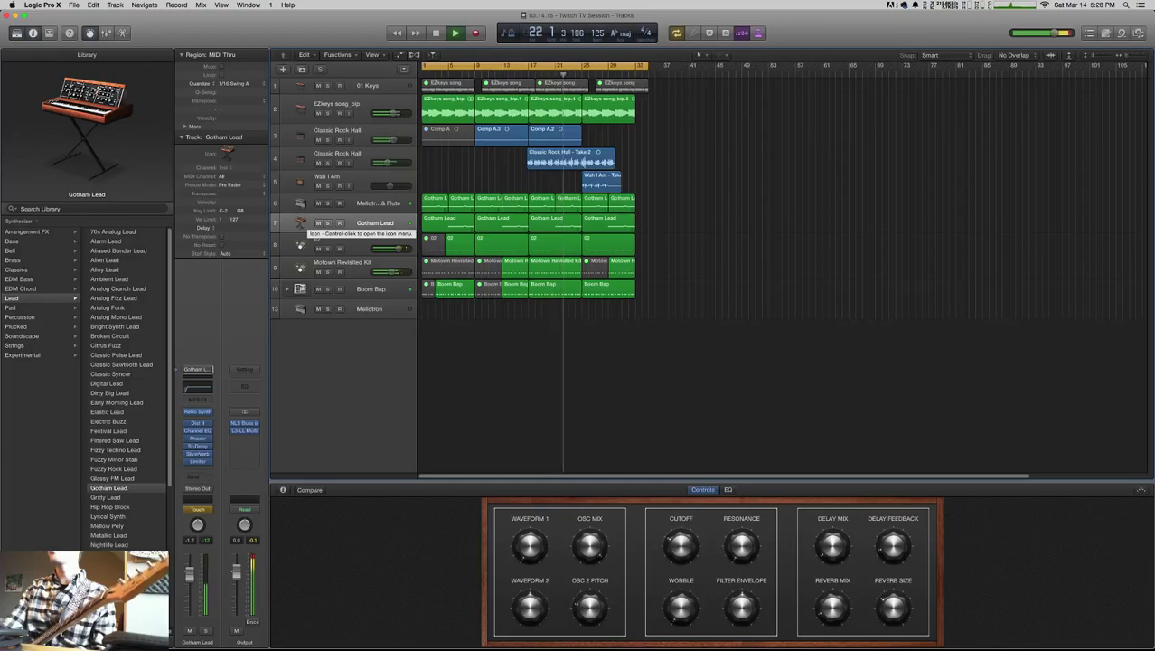
# - Add a software instrument track below Boom Bap and lower the Wah I Am track's volume to about -11.2 dB
pyautogui.click(316, 291)
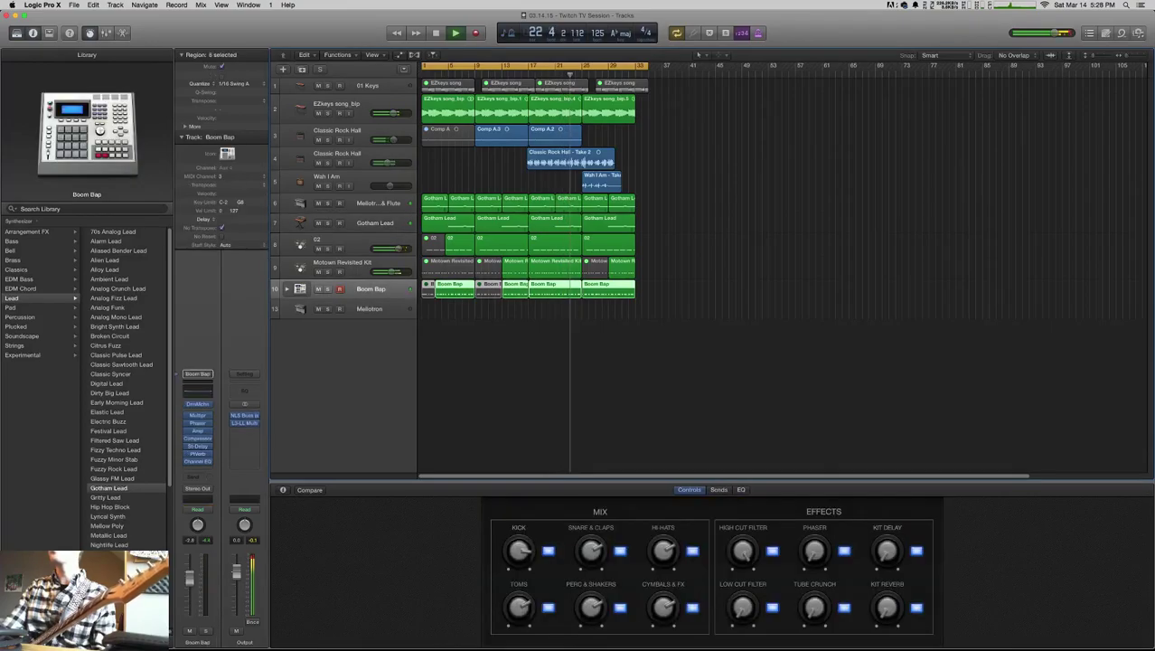
pyautogui.press('alt+super+n')
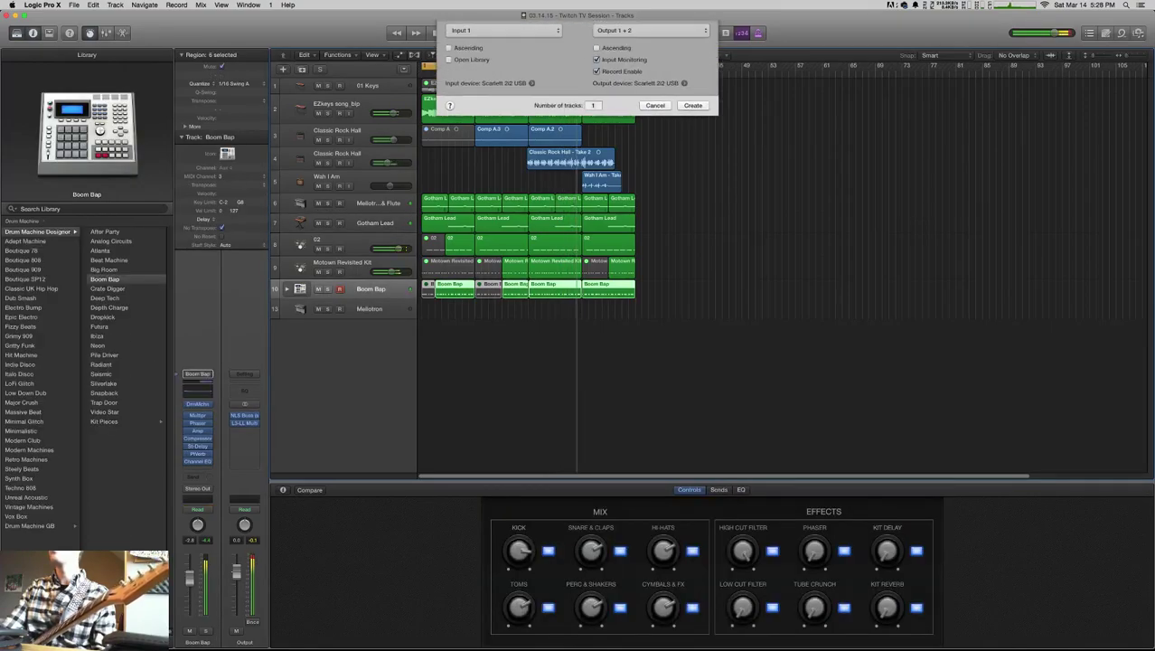
pyautogui.click(487, 40)
pyautogui.press('Return')
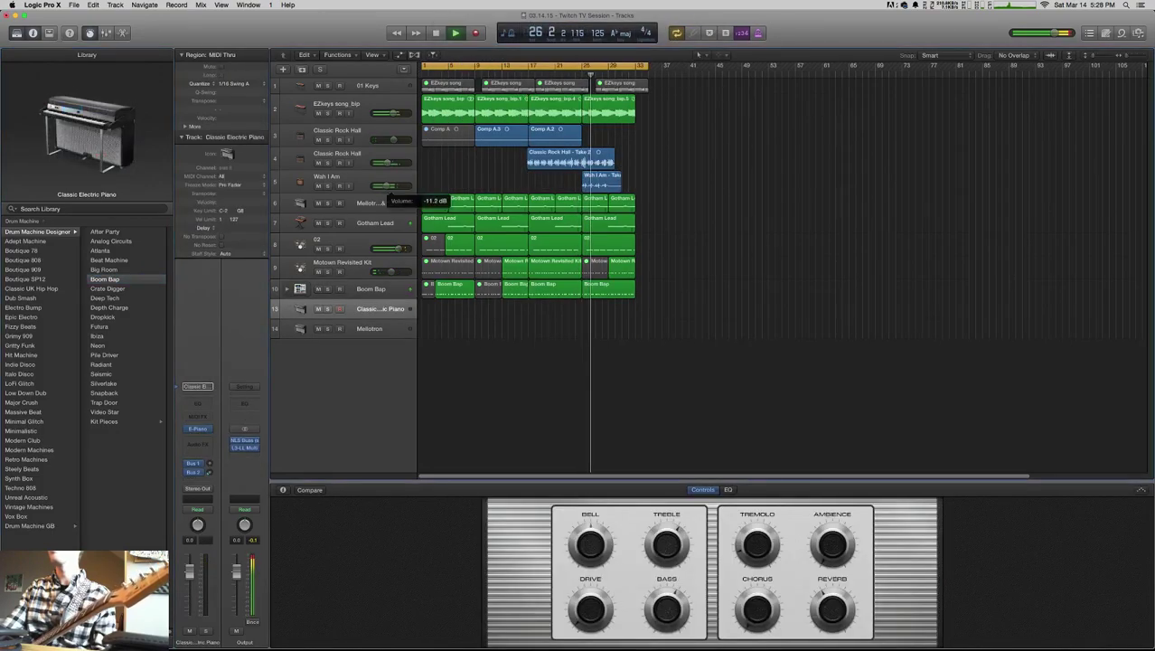
pyautogui.moveTo(385, 186); pyautogui.dragTo(387, 185)
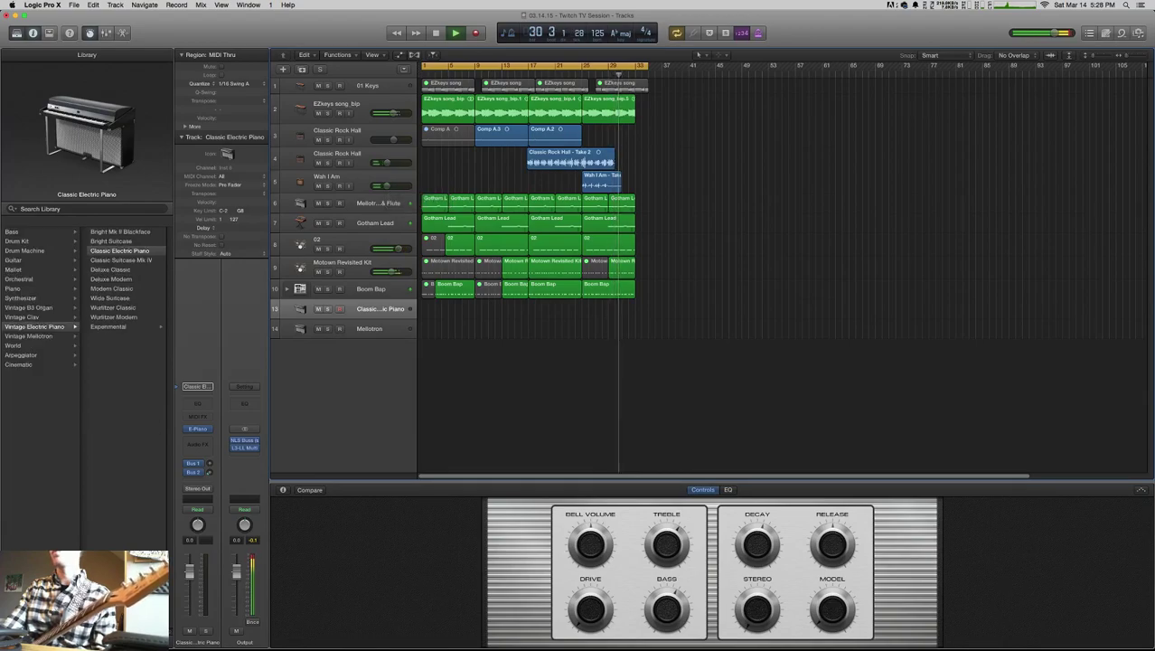
# - Load the Boutique 808 GB drum machine patch on the new instrument track
pyautogui.click(38, 241)
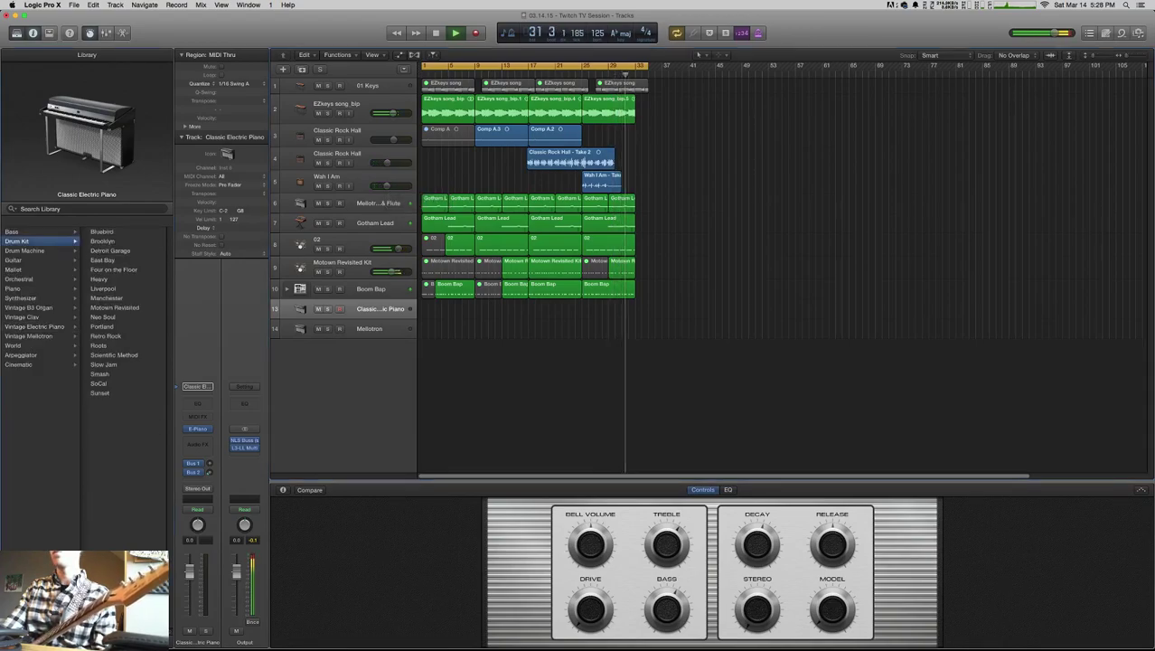
pyautogui.click(38, 250)
pyautogui.click(108, 259)
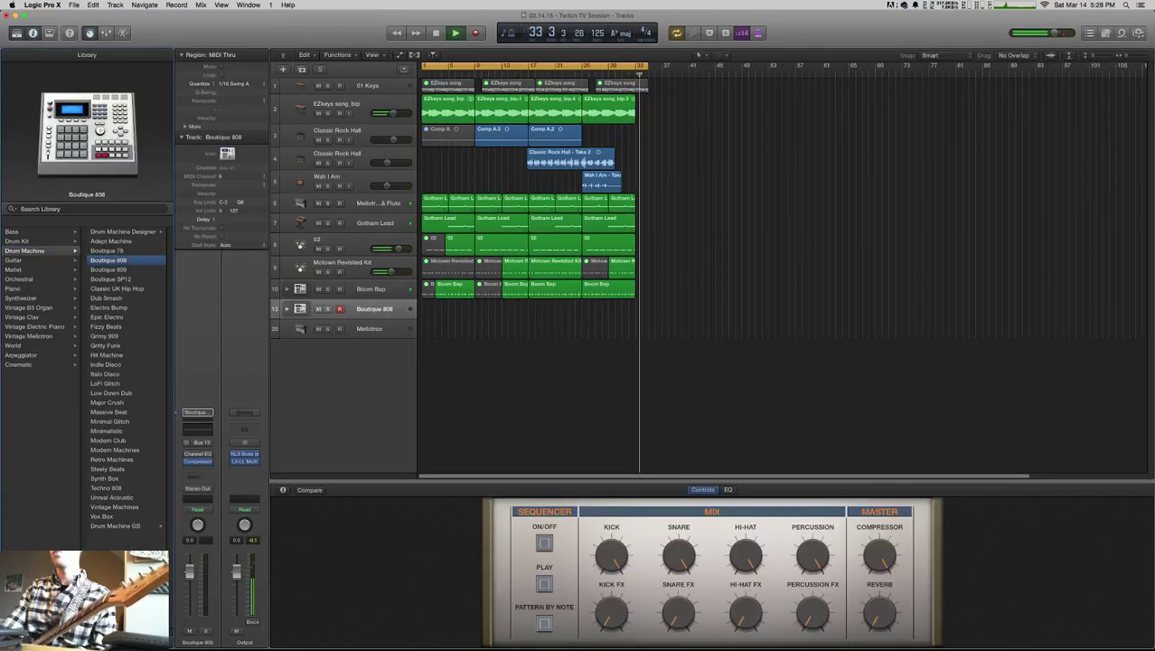
pyautogui.click(115, 525)
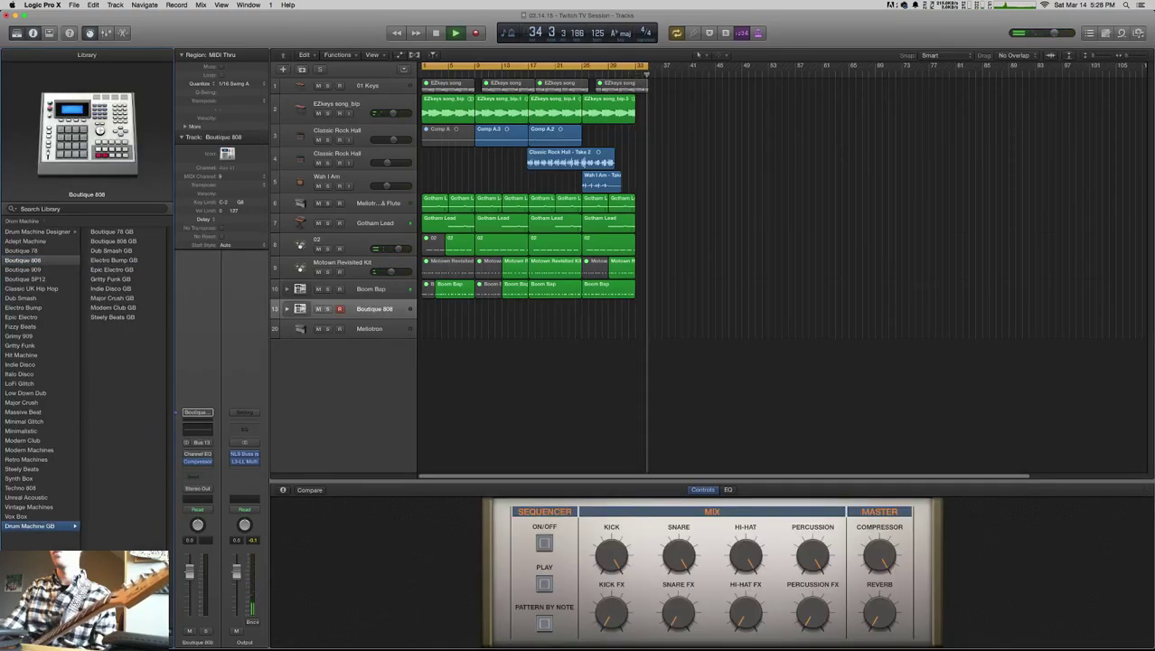
pyautogui.click(113, 241)
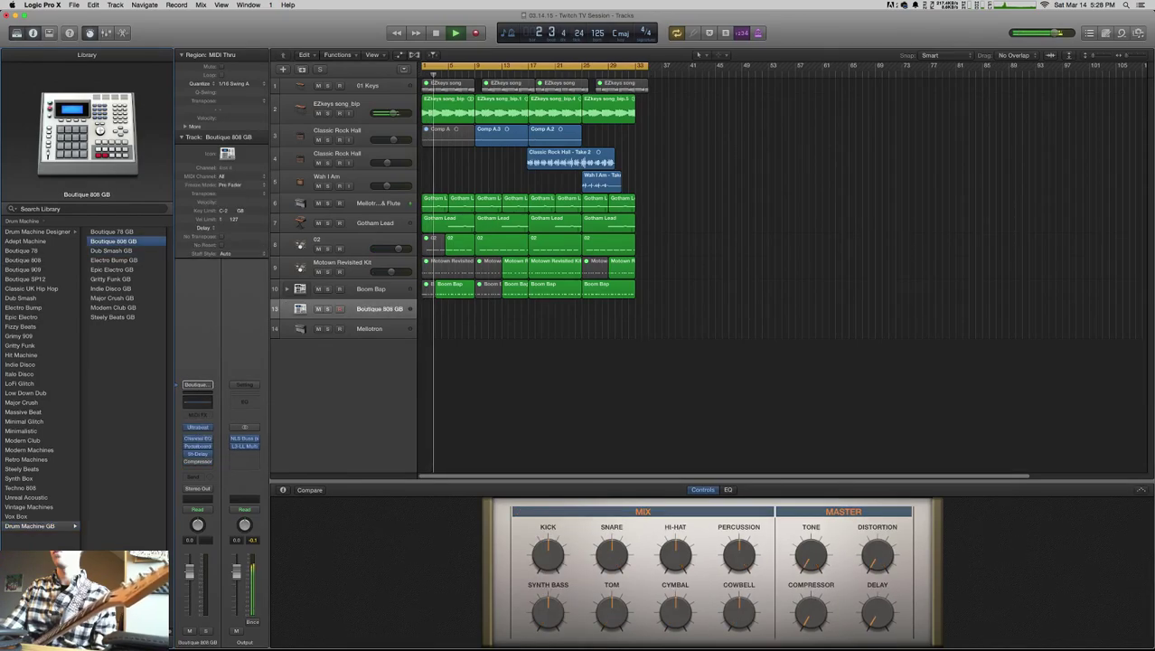
# - Open the Ultrabeat instrument on the Boutique 808 GB track and choose the empty sequencer pattern 13 (C 0)
pyautogui.click(197, 426)
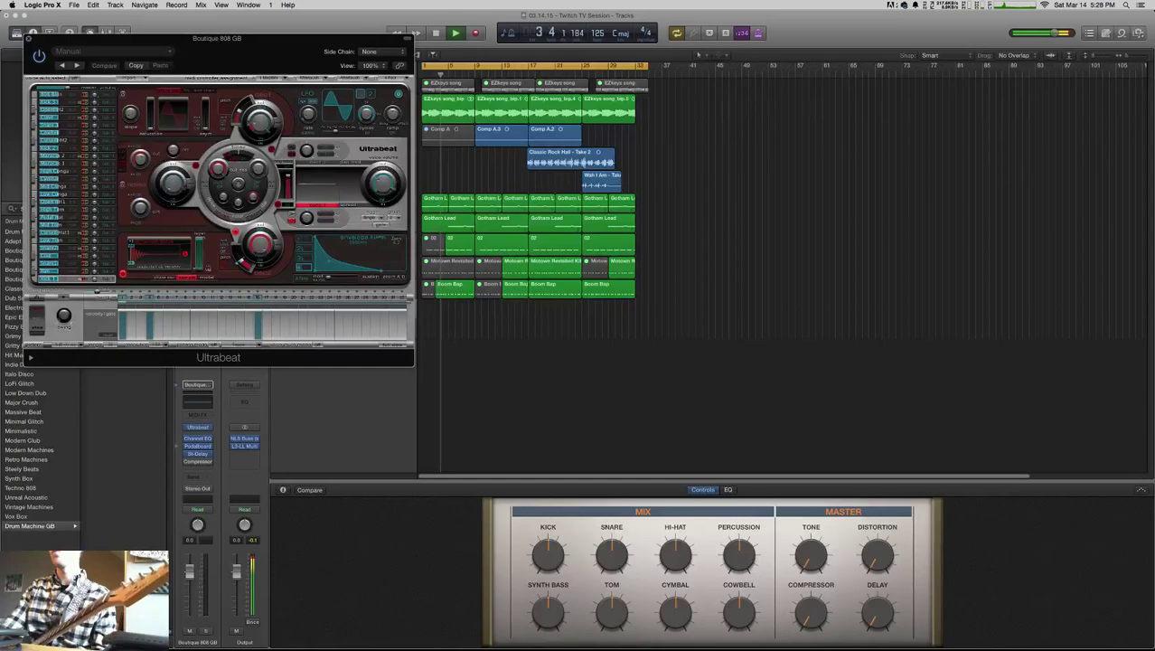
pyautogui.moveTo(216, 38); pyautogui.dragTo(843, 155)
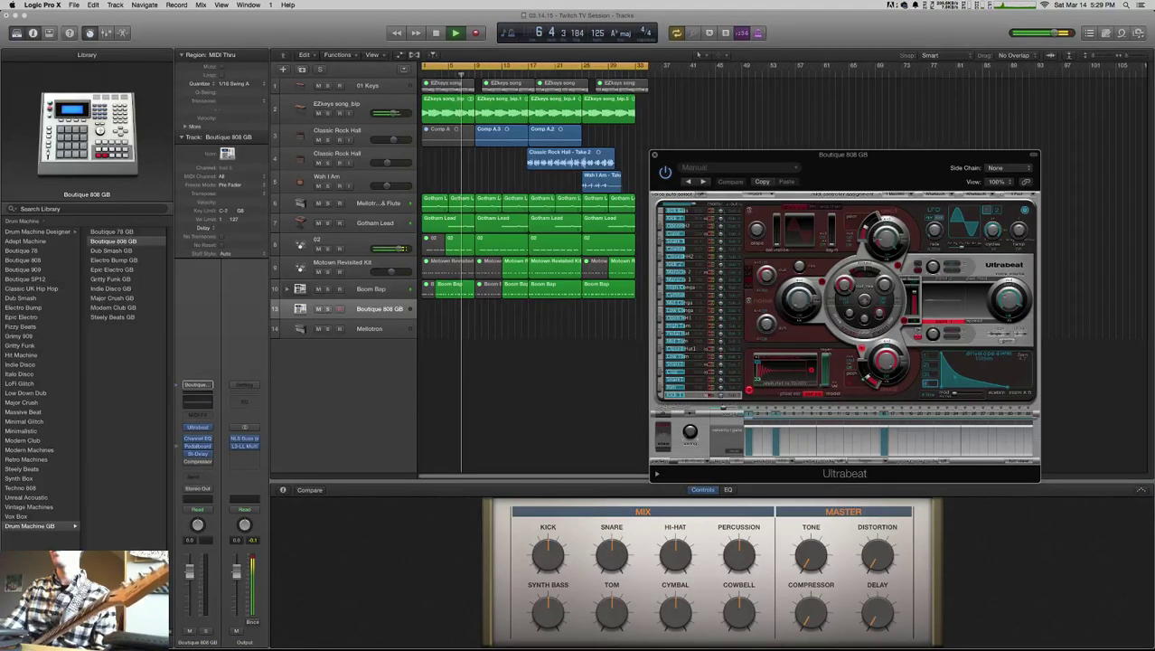
pyautogui.click(701, 462)
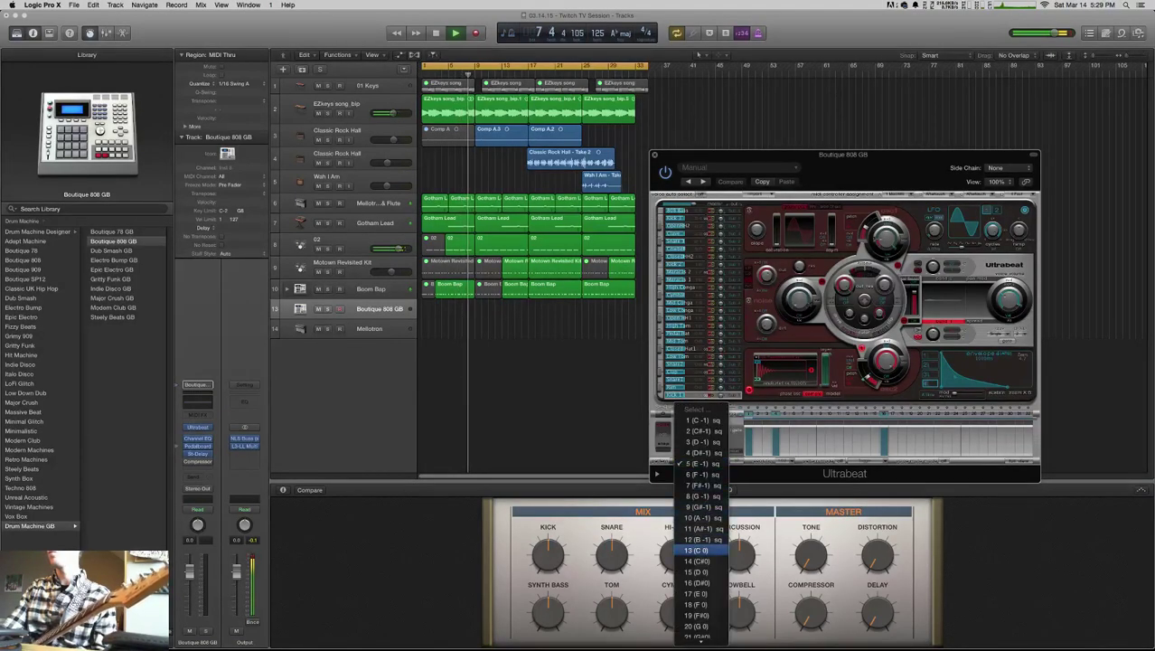
pyautogui.click(701, 550)
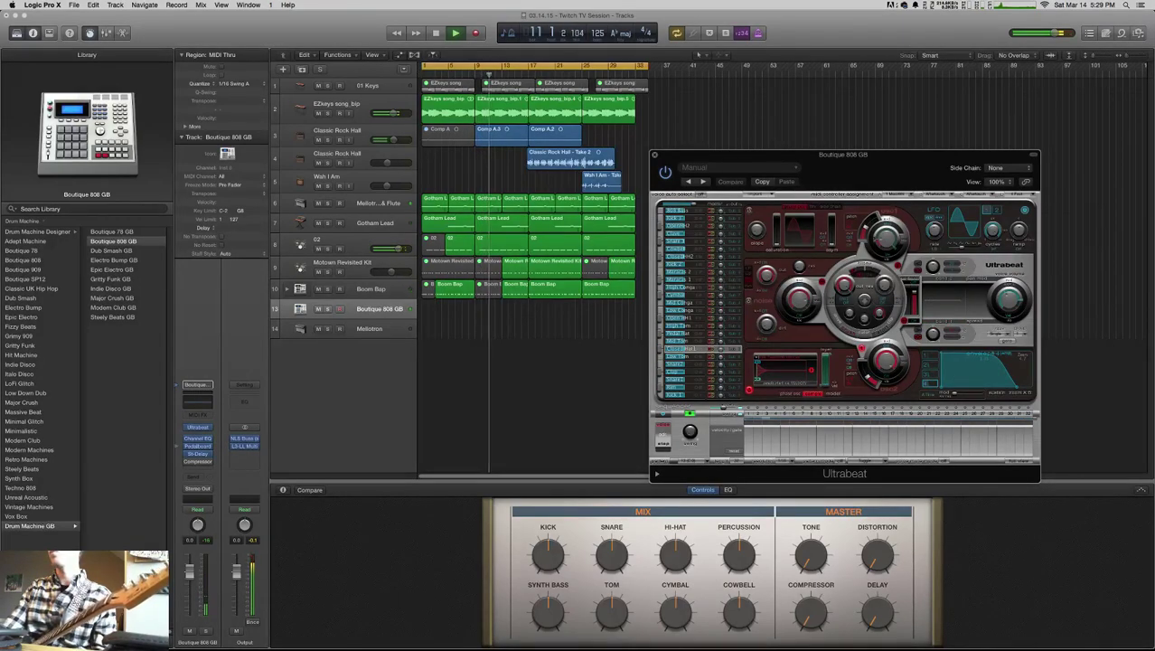
# - Program a rhythm with varied velocities across the 32 sequencer steps for the selected Ultrabeat voice
pyautogui.moveTo(842, 155); pyautogui.dragTo(487, 175)
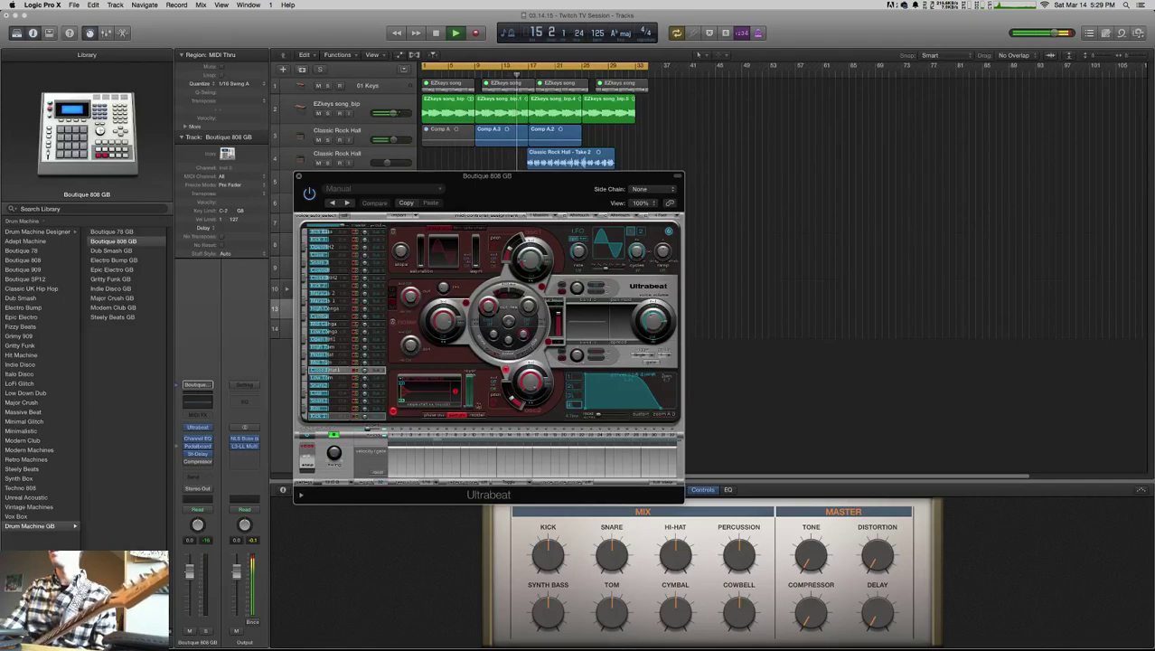
pyautogui.click(428, 483)
pyautogui.click(432, 506)
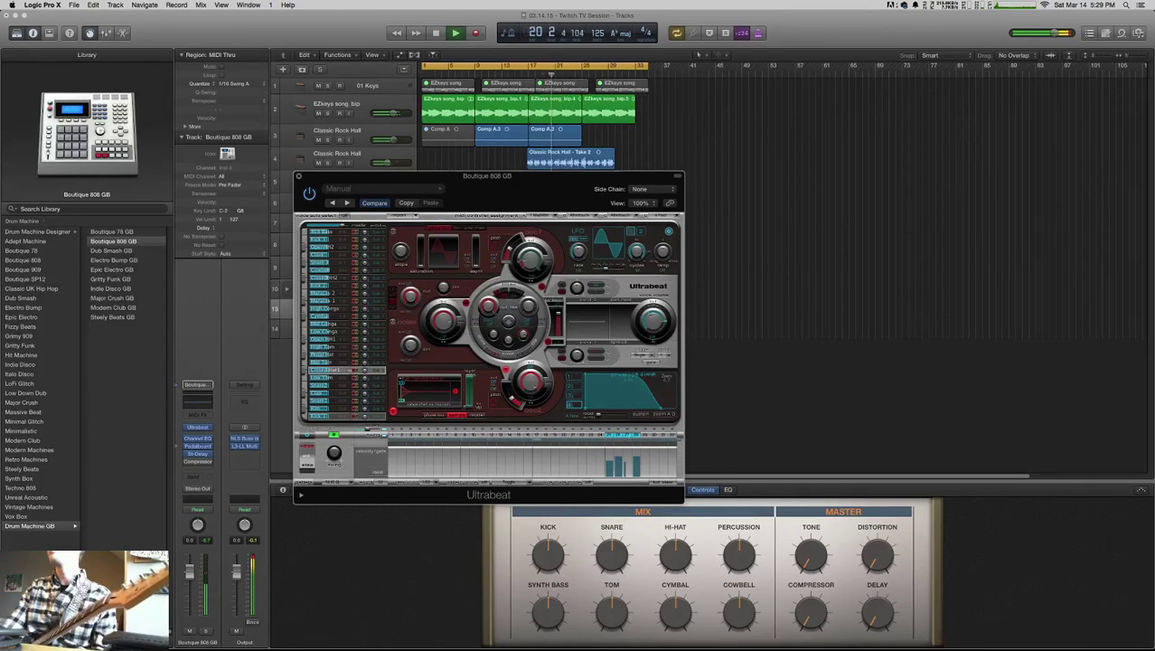
pyautogui.click(627, 461)
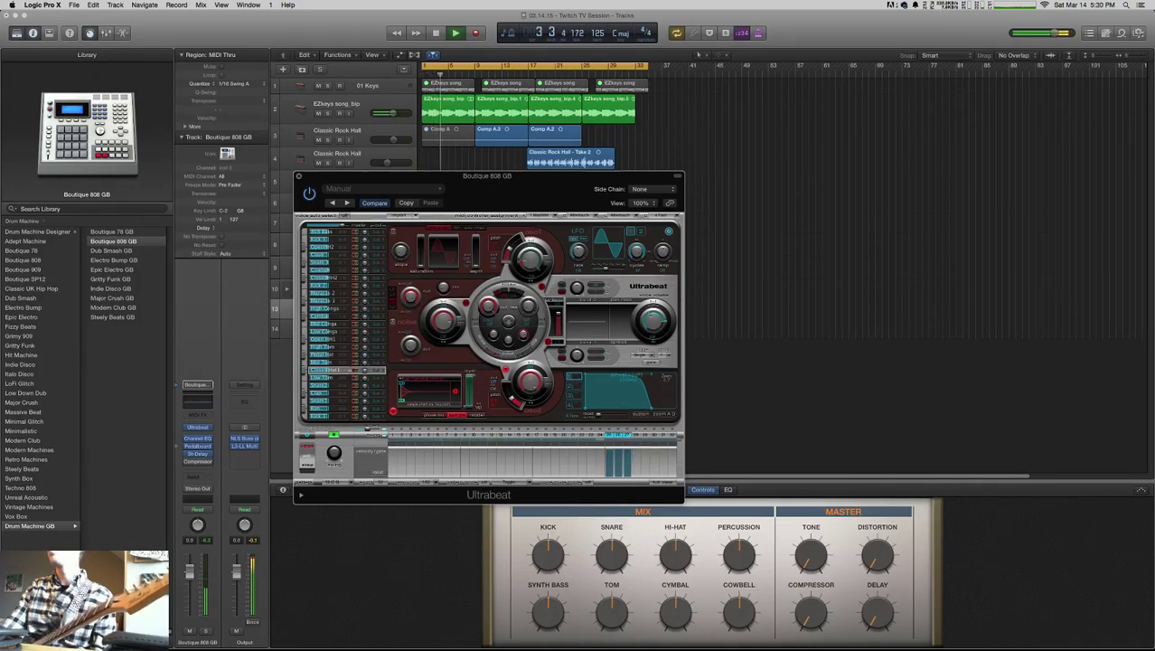
pyautogui.click(349, 370)
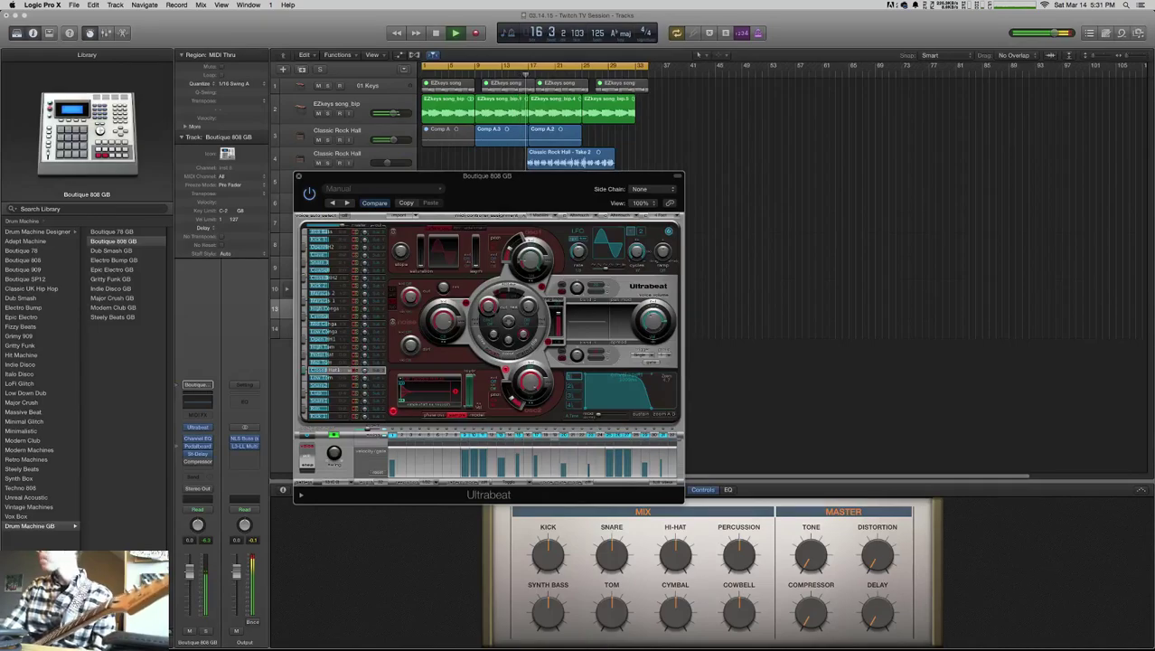
# - Place the Ultrabeat pattern as a region at bar 9 on the Boutique 808 GB track and clear the sequencer steps
pyautogui.moveTo(488, 176); pyautogui.dragTo(834, 257)
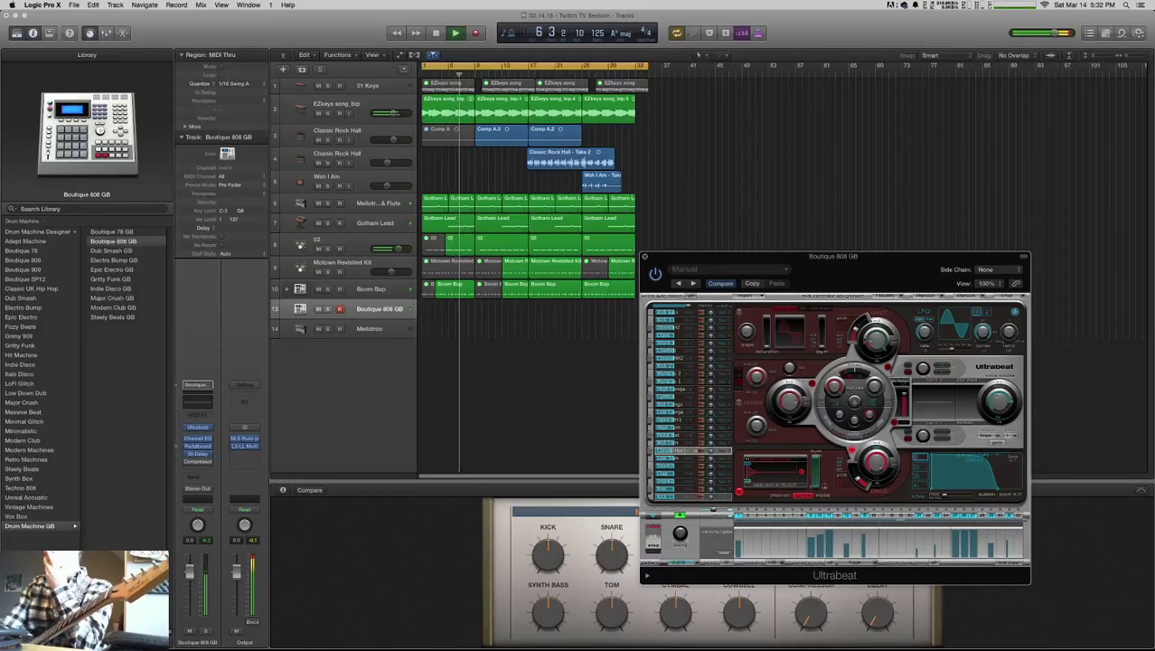
pyautogui.moveTo(658, 560); pyautogui.dragTo(478, 310)
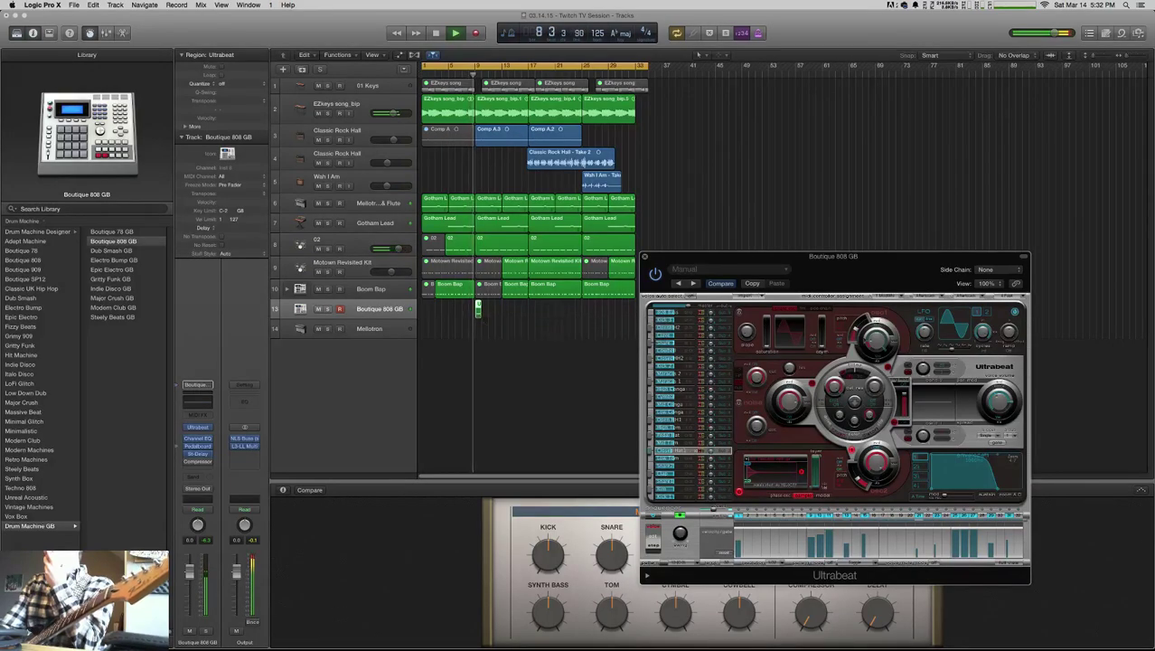
pyautogui.moveTo(738, 515); pyautogui.dragTo(1017, 515)
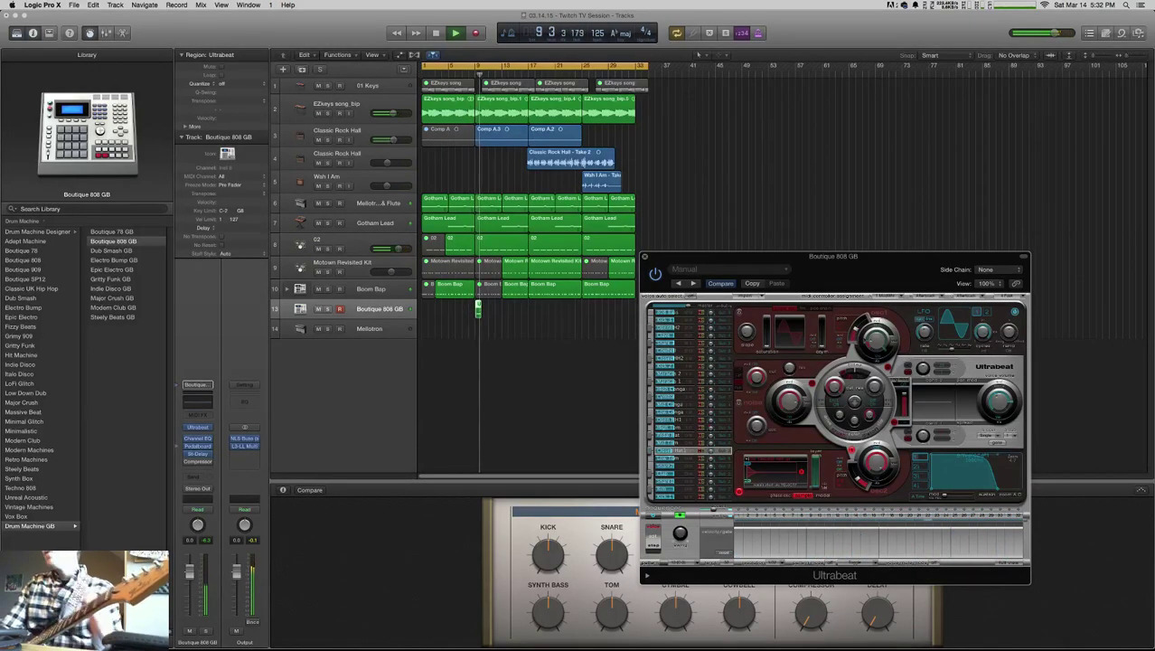
# - Extend the Ultrabeat region to four bars, copy it to bars 17, 21 and 25, and save the project
pyautogui.moveTo(478, 308); pyautogui.dragTo(587, 312)
pyautogui.press('super+s')
pyautogui.rightClick(477, 309)
pyautogui.click(497, 318)
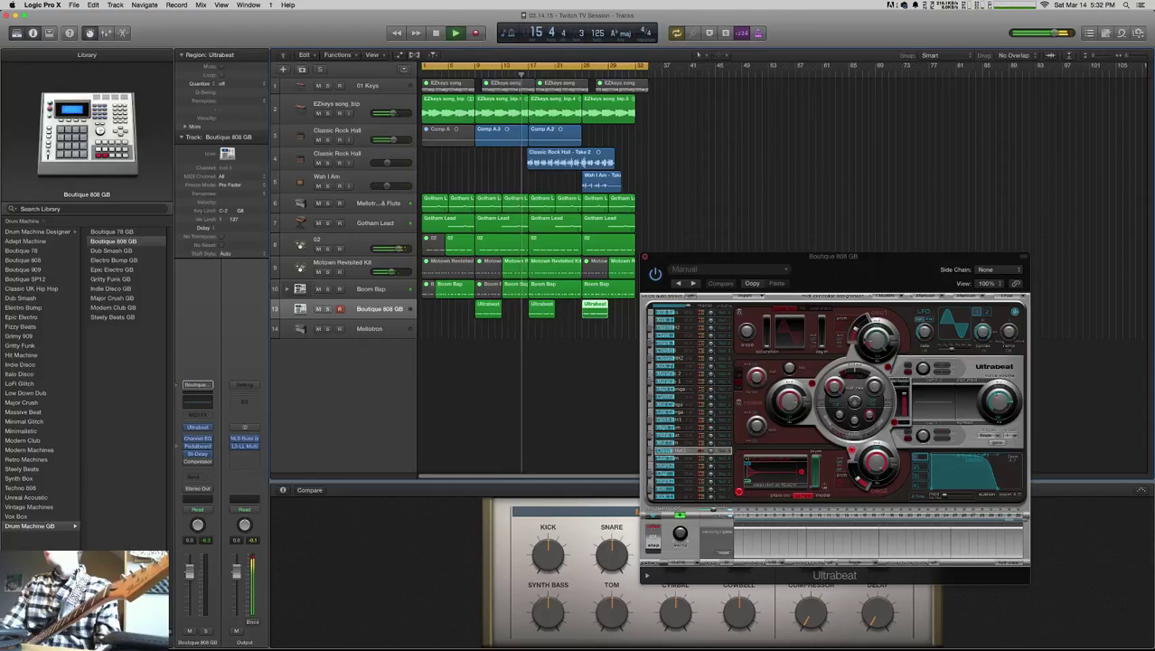
pyautogui.press('v')
pyautogui.hotkey('shift', 'd')
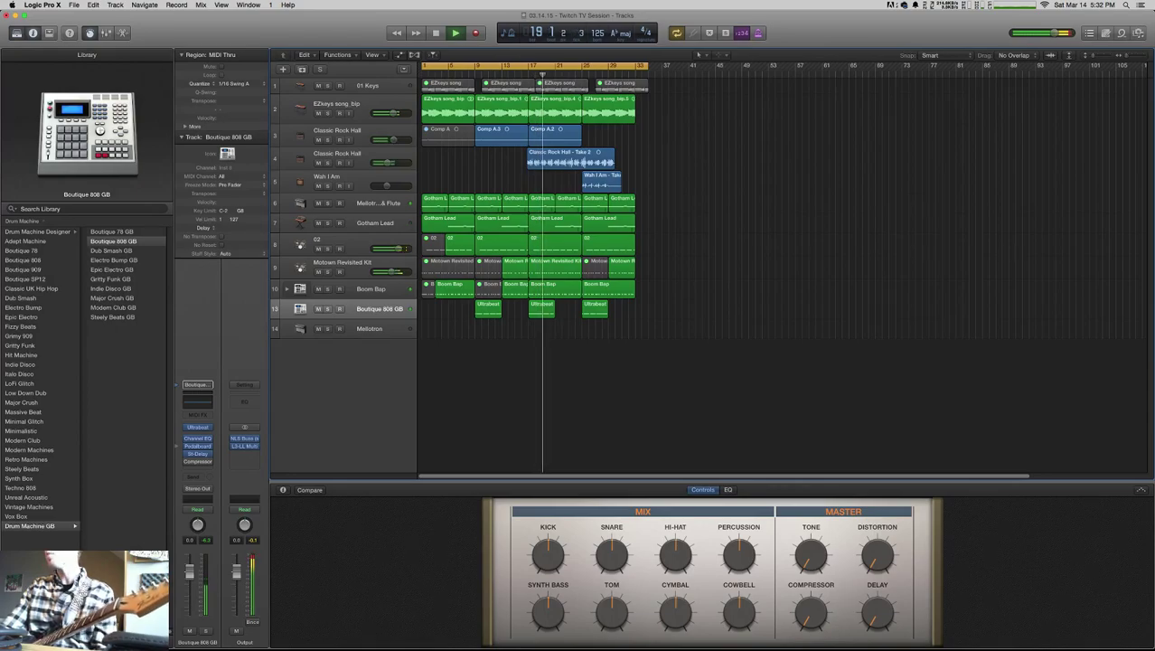
pyautogui.moveTo(540, 306); pyautogui.dragTo(555, 311)
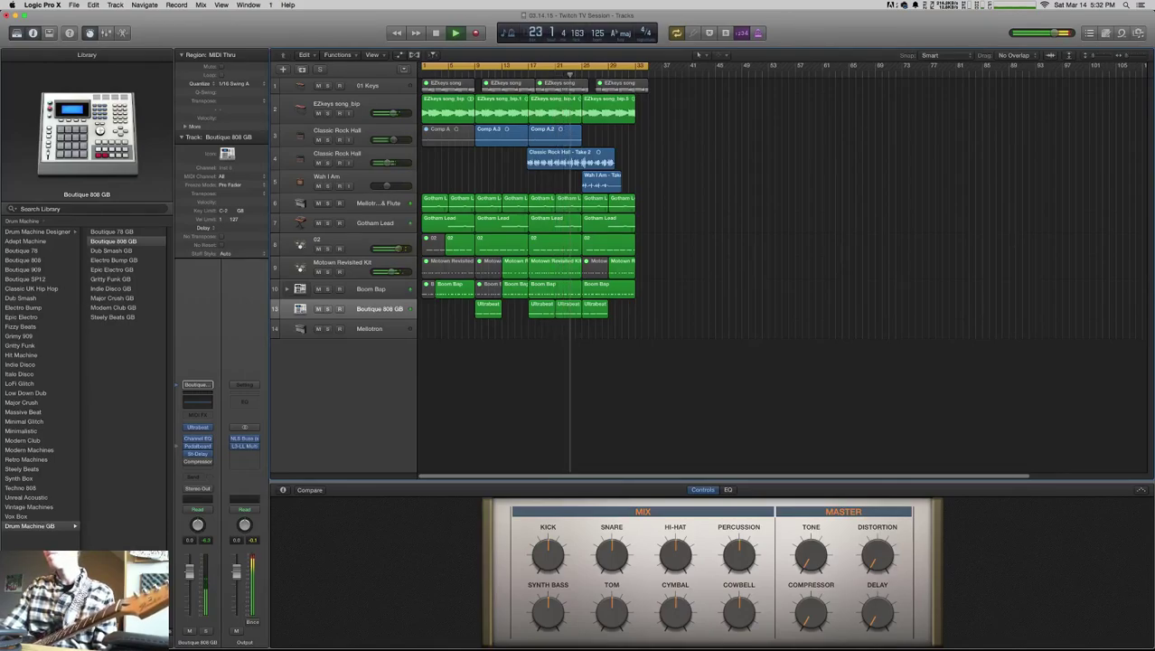
# - Reopen Ultrabeat for the Boutique 808 GB track and set the selected voice's level to about -7.5 dB
pyautogui.click(379, 308)
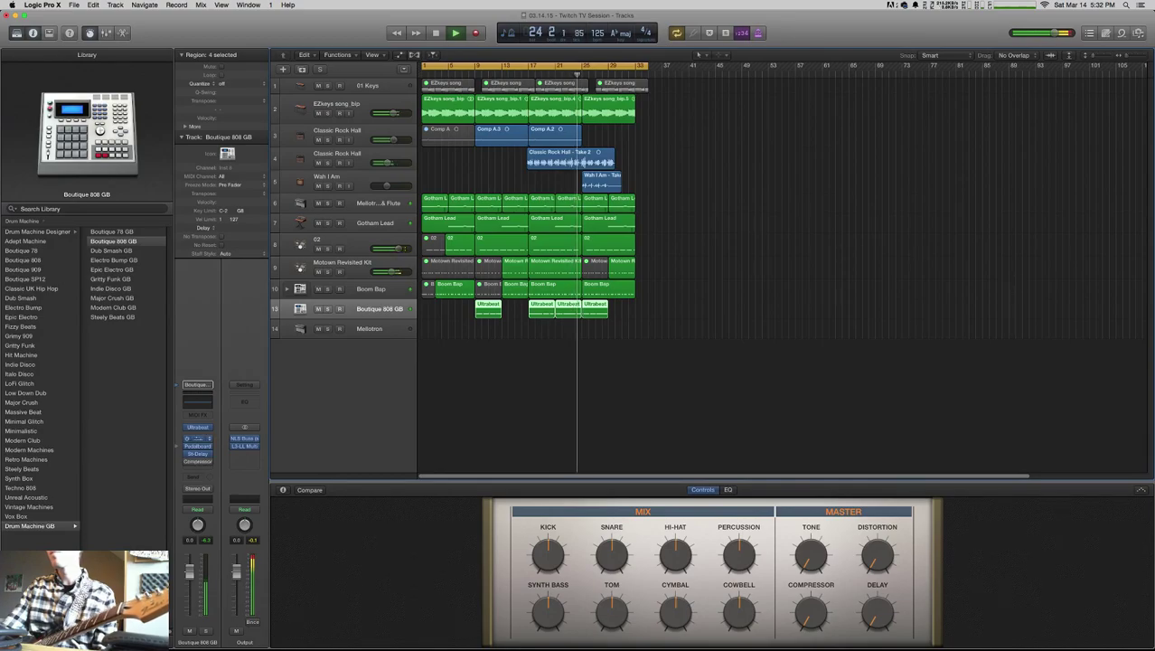
pyautogui.click(198, 427)
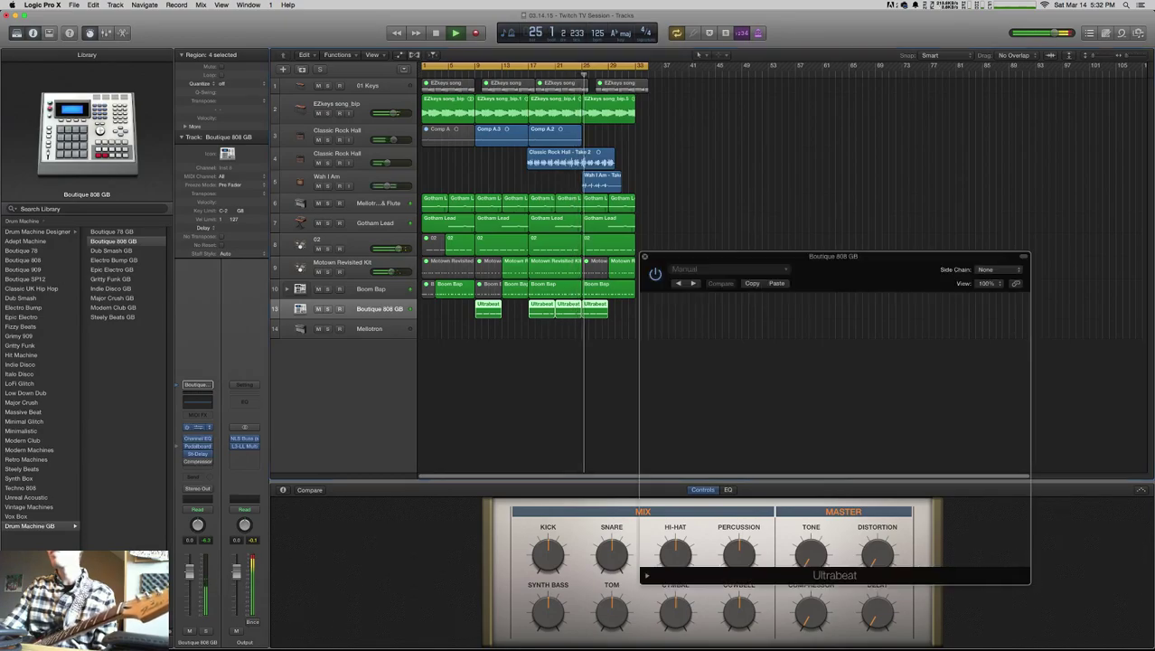
pyautogui.moveTo(674, 450); pyautogui.dragTo(678, 450)
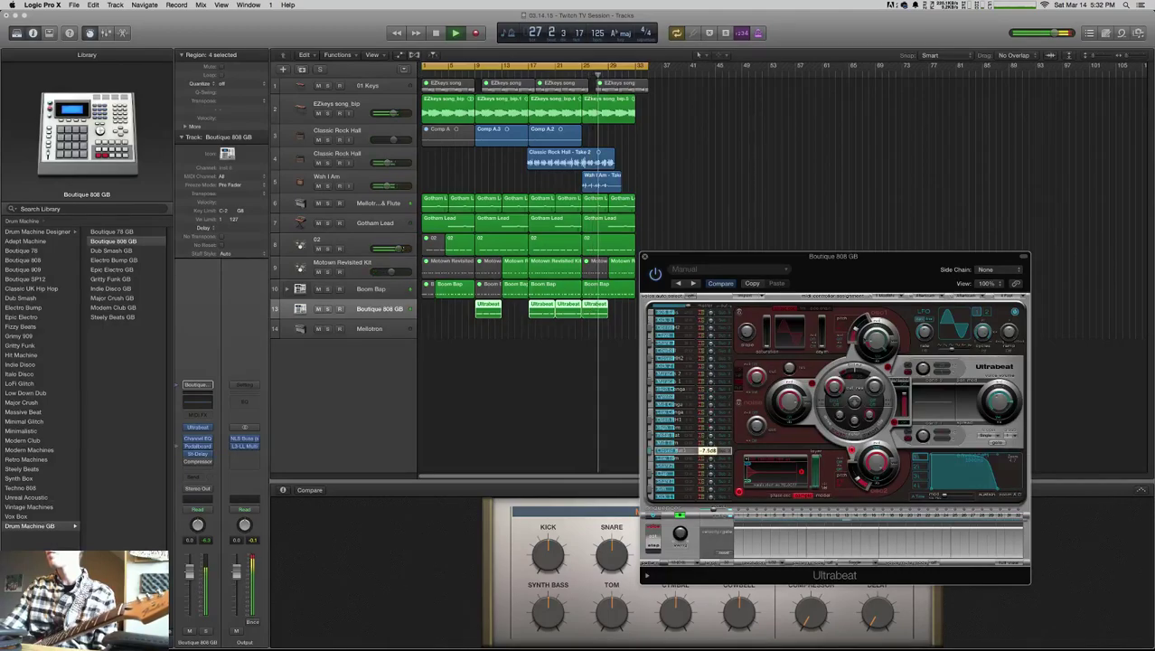
# - Adjust the oscillator 2 volume of the selected Ultrabeat voice and close the Ultrabeat window
pyautogui.moveTo(857, 477); pyautogui.dragTo(875, 449)
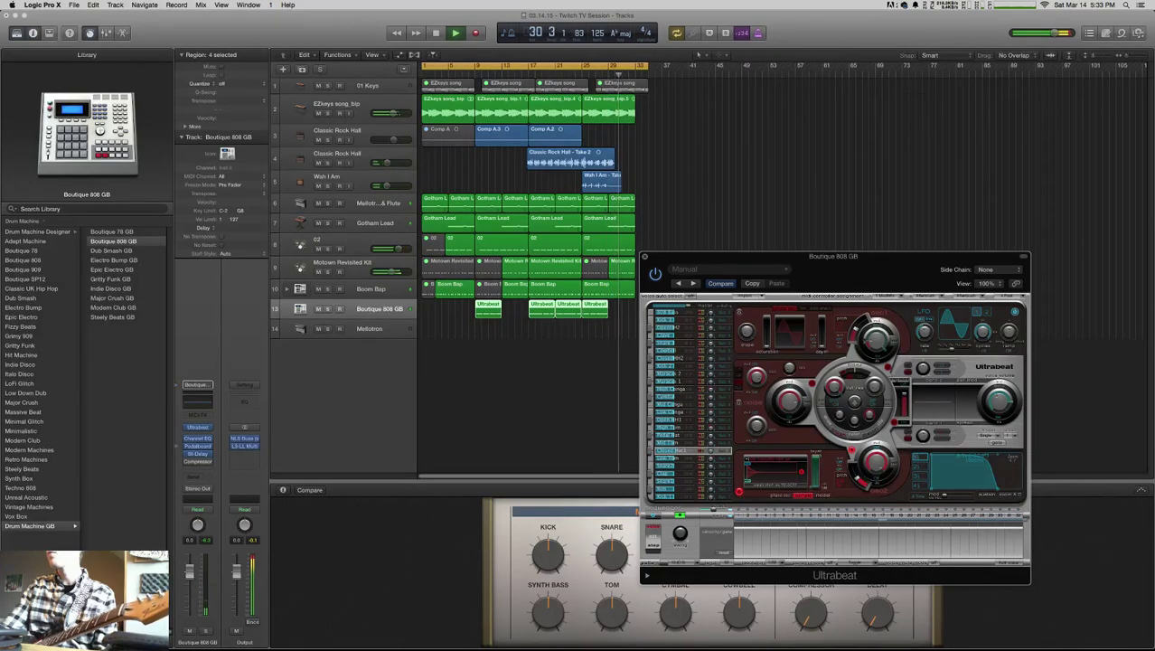
pyautogui.moveTo(874, 462); pyautogui.dragTo(874, 459)
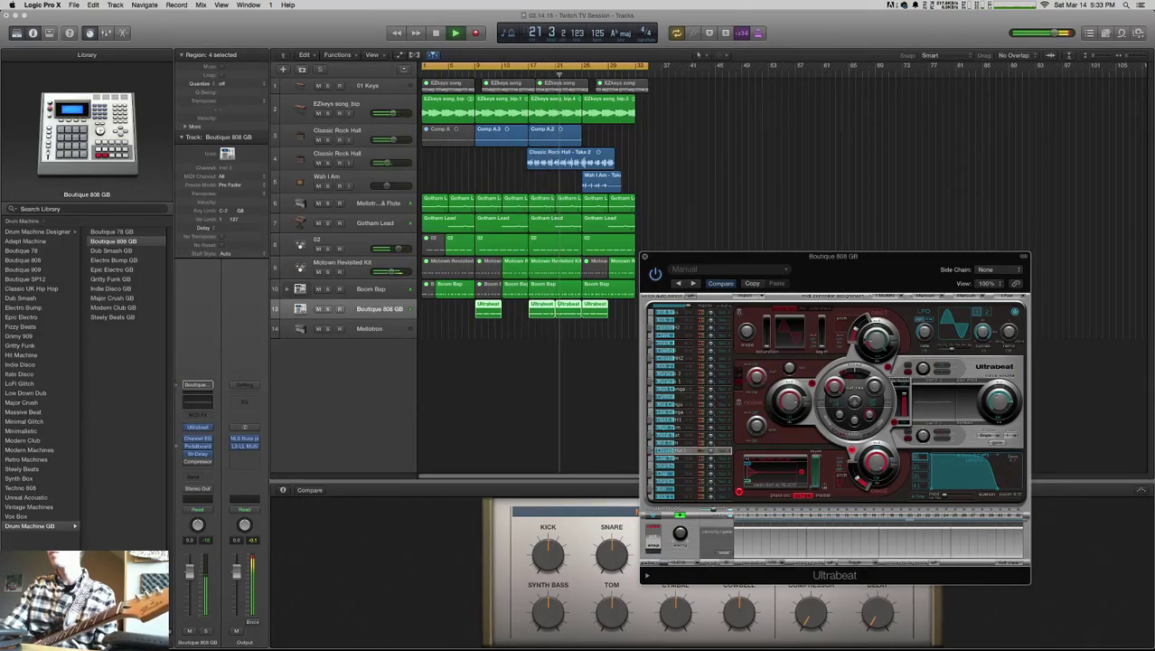
pyautogui.press('super+w')
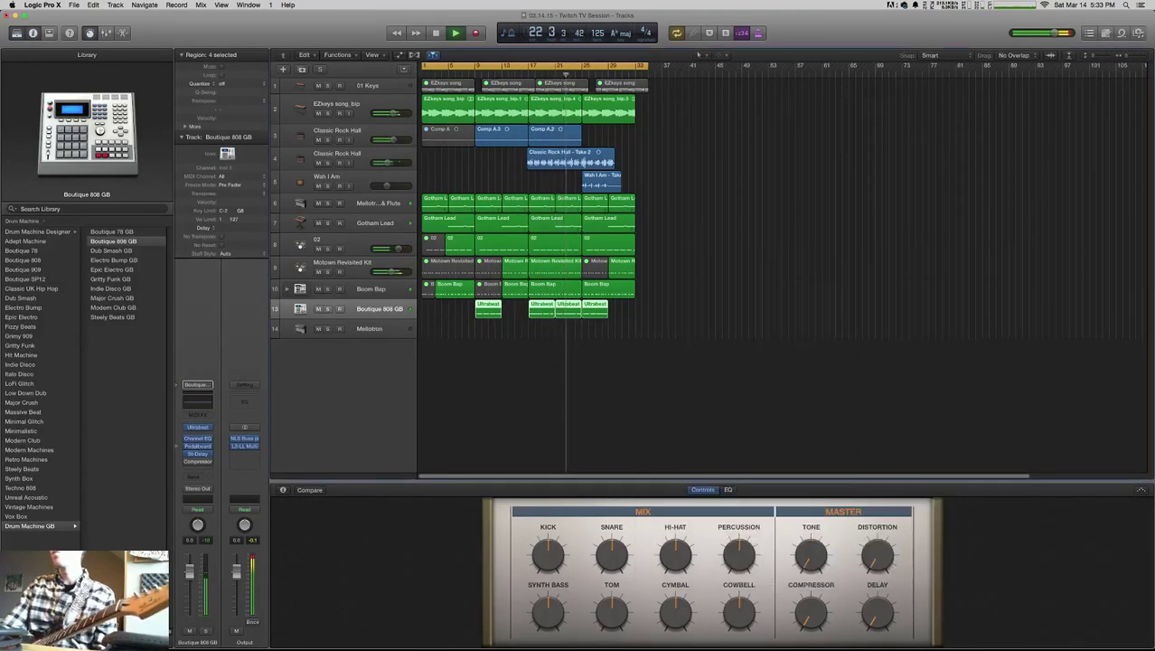
# - Deselect all regions, enlarge the track heights and select the Mellotron track
pyautogui.press('shift+super+a')
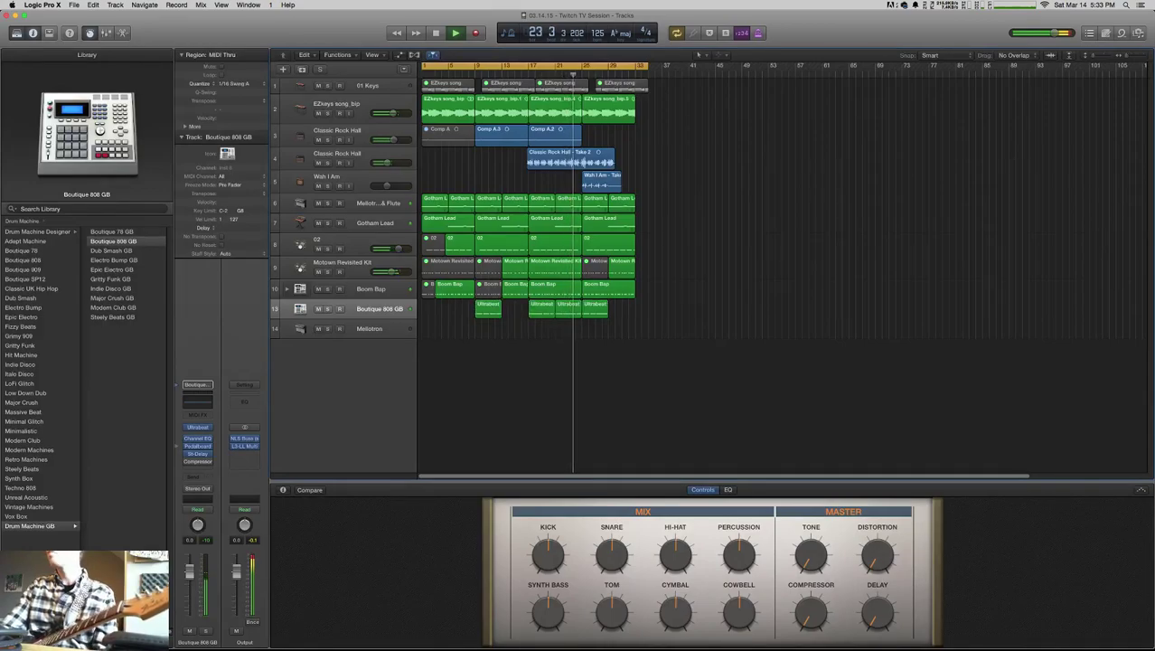
pyautogui.press('super+Down')
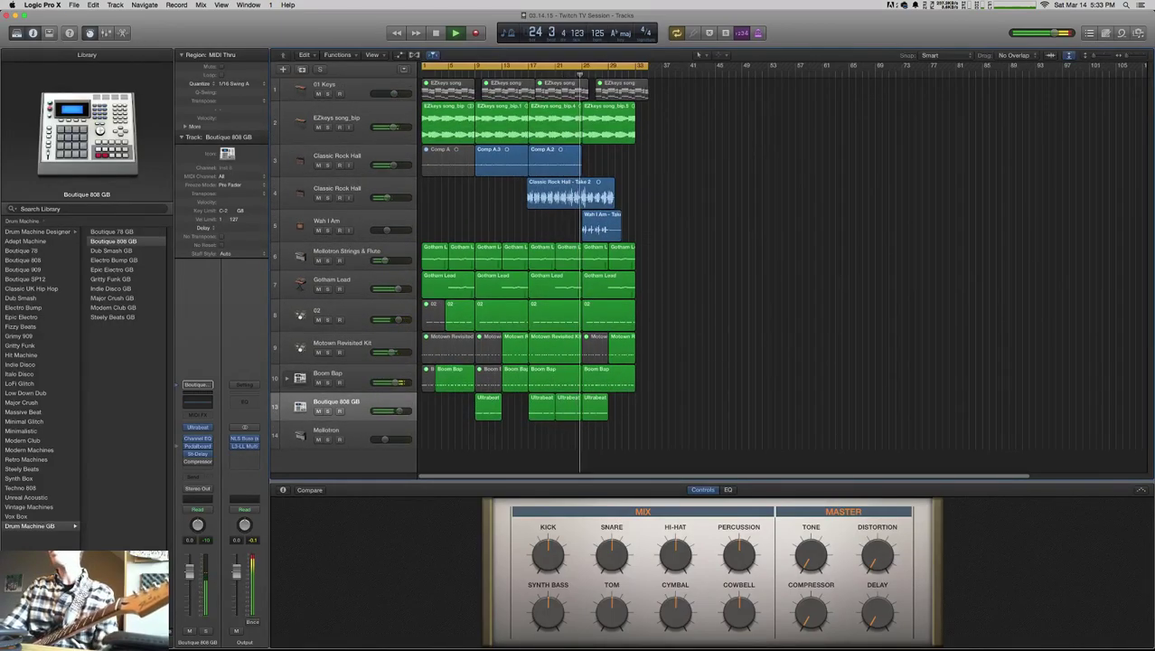
pyautogui.press('Down')
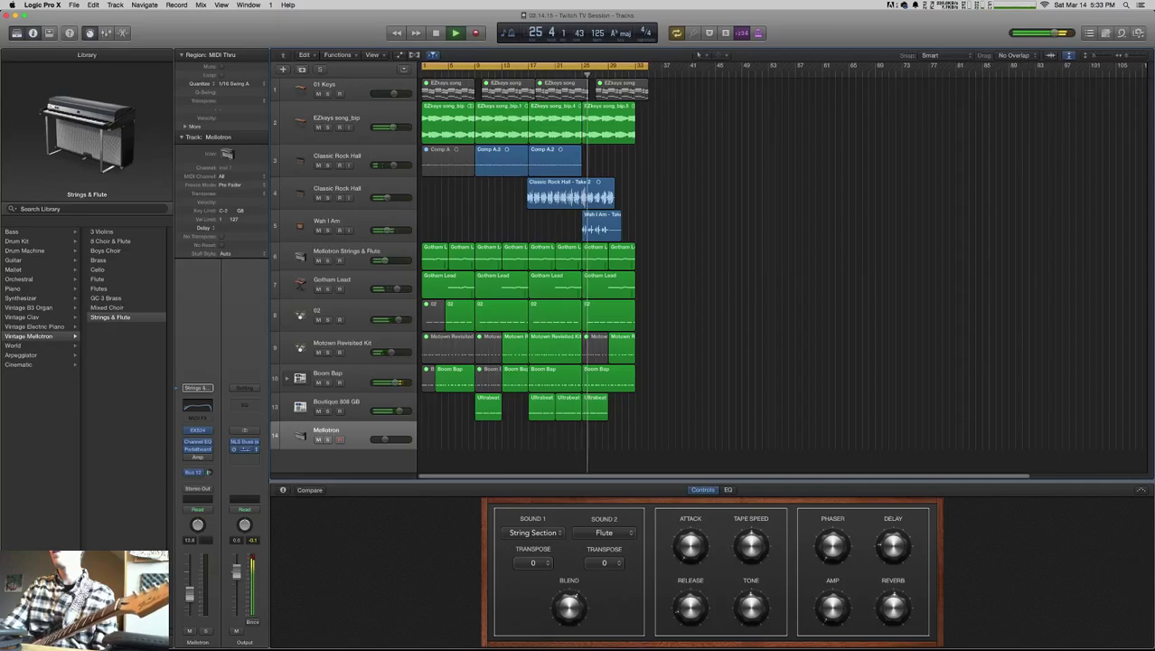
# - Open the L3-LL Multimaximizer on the output channel, lower its threshold slightly and save the project
pyautogui.click(244, 449)
pyautogui.moveTo(184, 38); pyautogui.dragTo(728, 328)
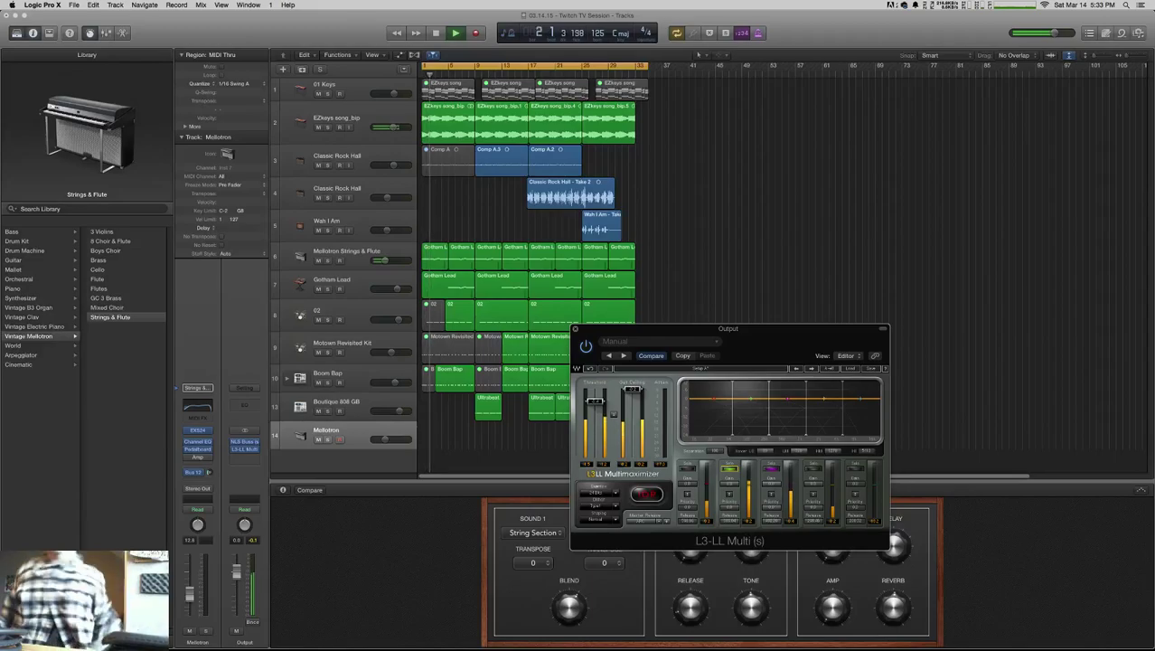
pyautogui.press('super+Tab')
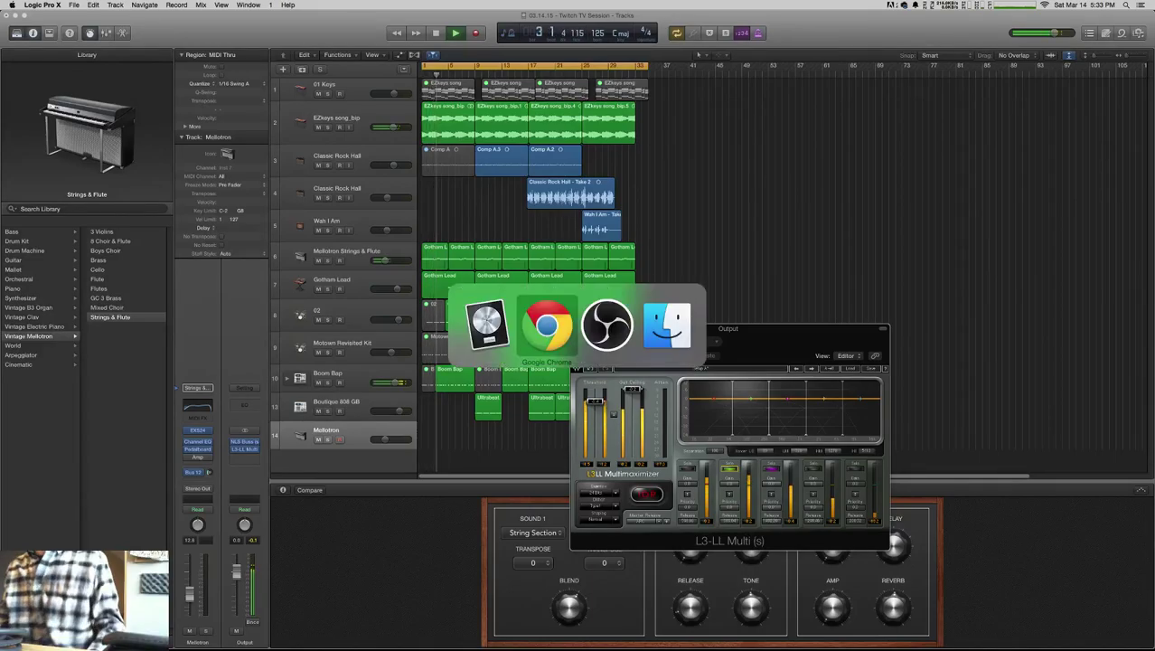
pyautogui.press('super+Tab')
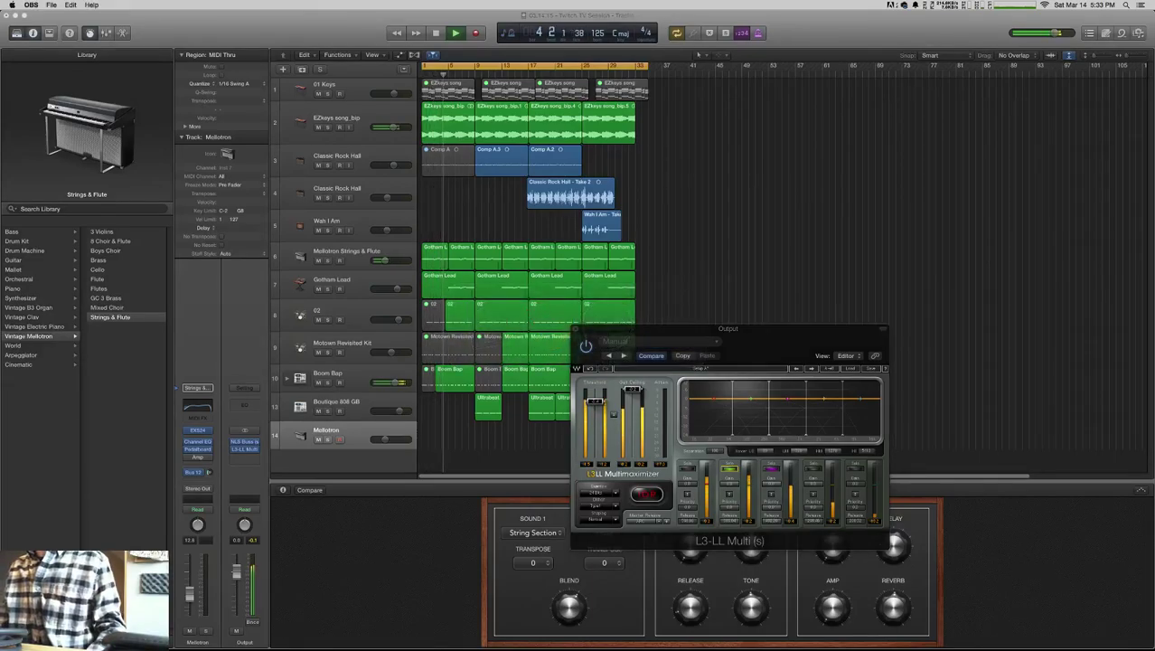
pyautogui.moveTo(919, 645)
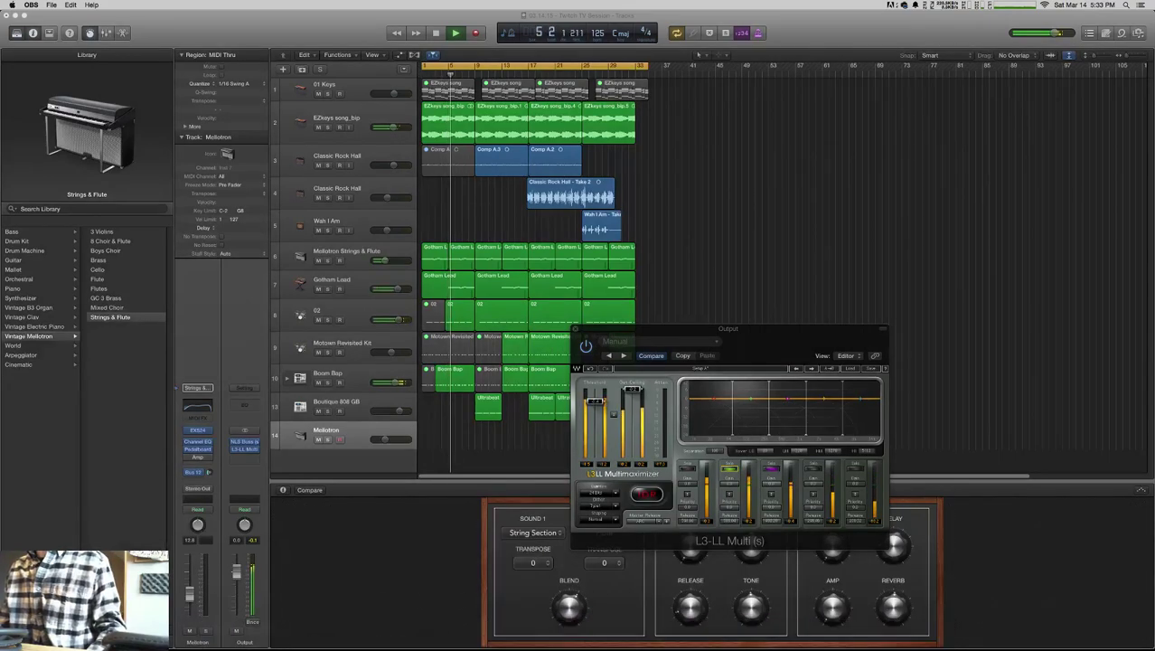
pyautogui.moveTo(728, 328); pyautogui.dragTo(836, 228)
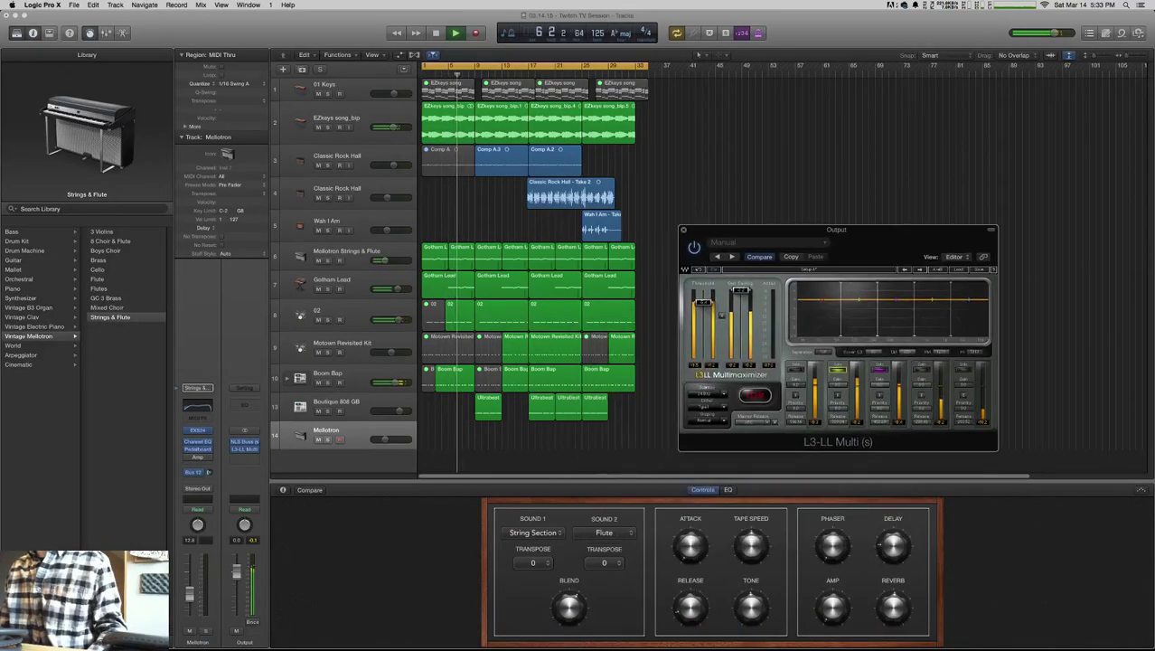
pyautogui.press('super+s')
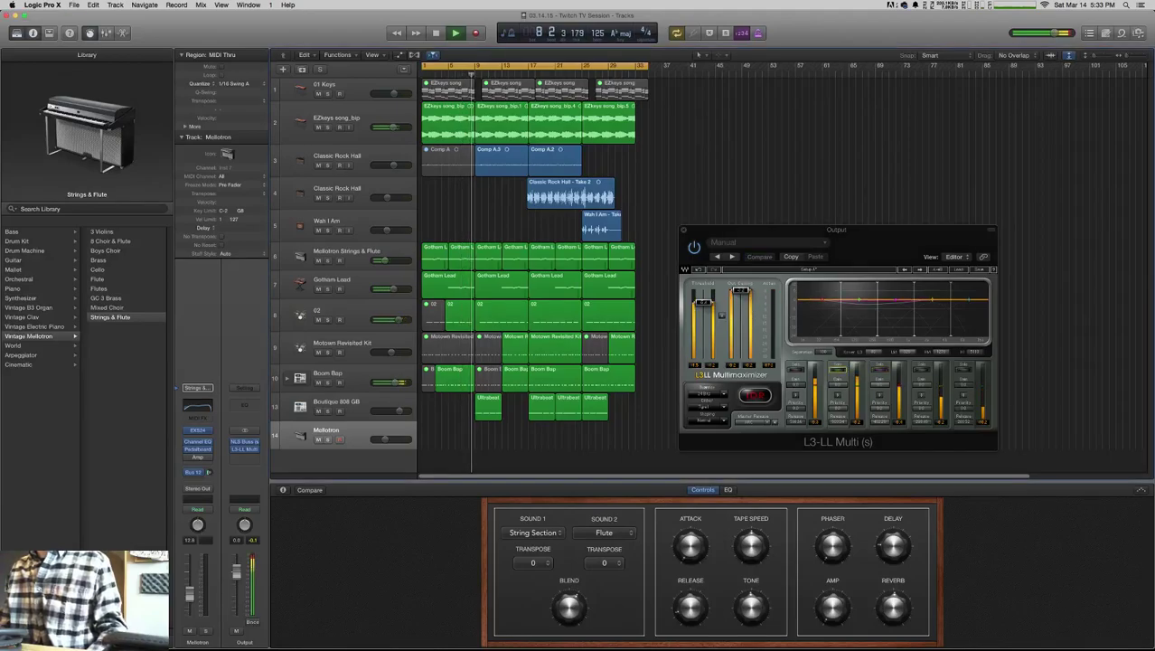
pyautogui.moveTo(702, 302); pyautogui.dragTo(702, 310)
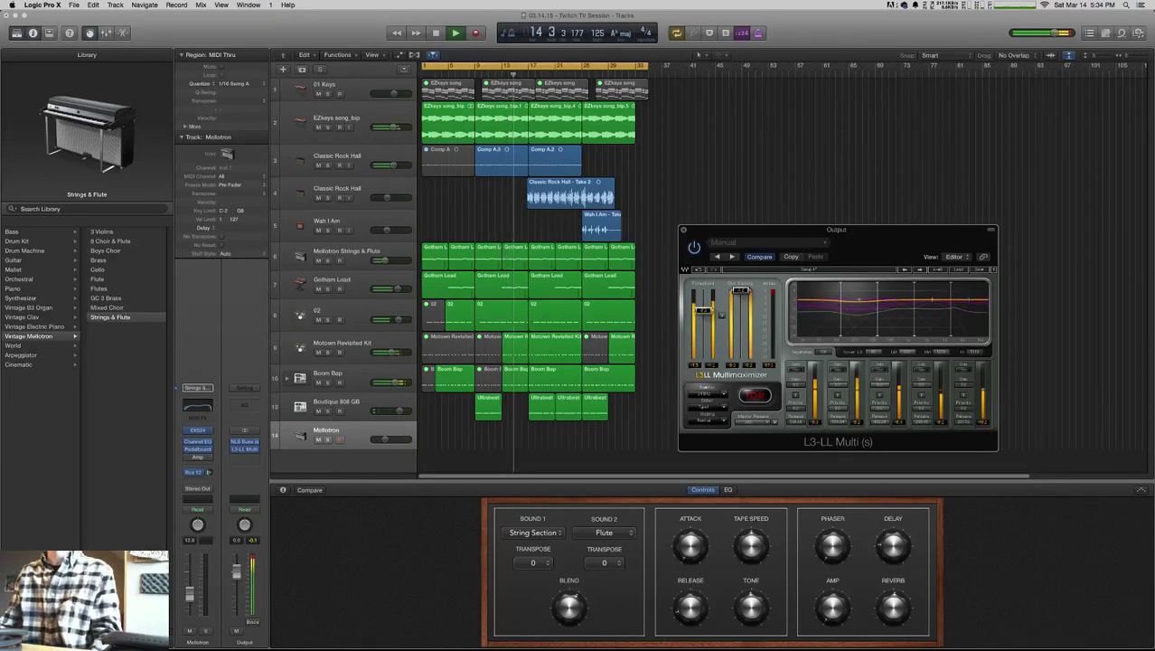
pyautogui.press('super+s')
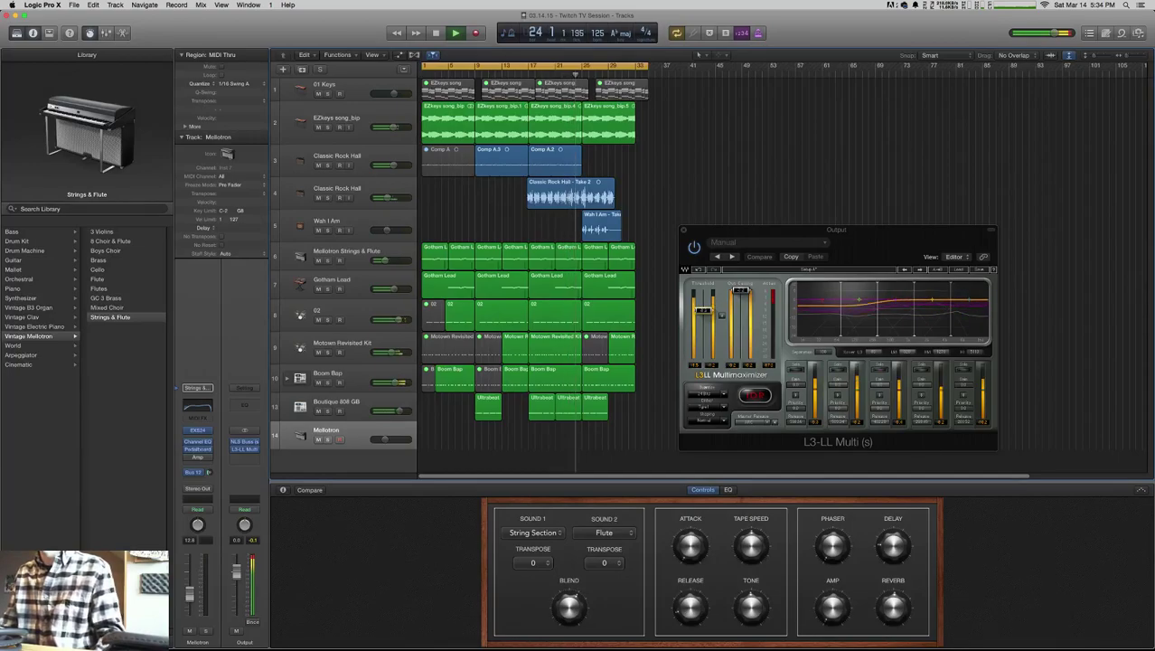
# - Check the NLS Buss settings on the output channel, save the project and close both plug-in windows
pyautogui.click(244, 441)
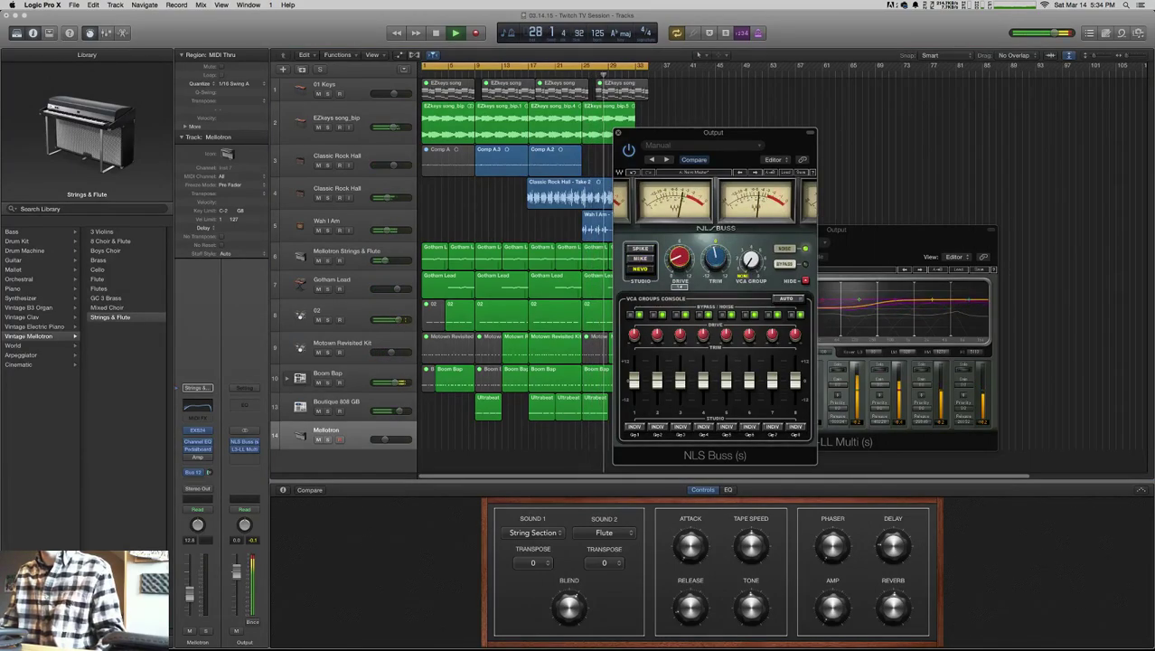
pyautogui.press('super+s')
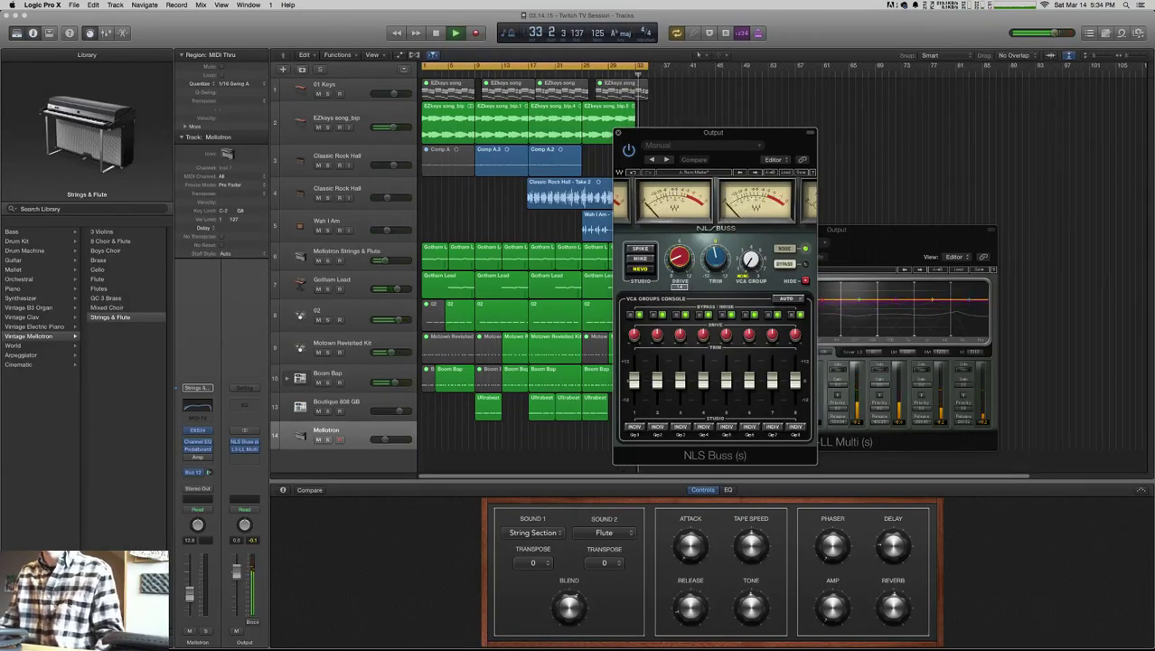
pyautogui.press('super+w')
pyautogui.press('super+w')
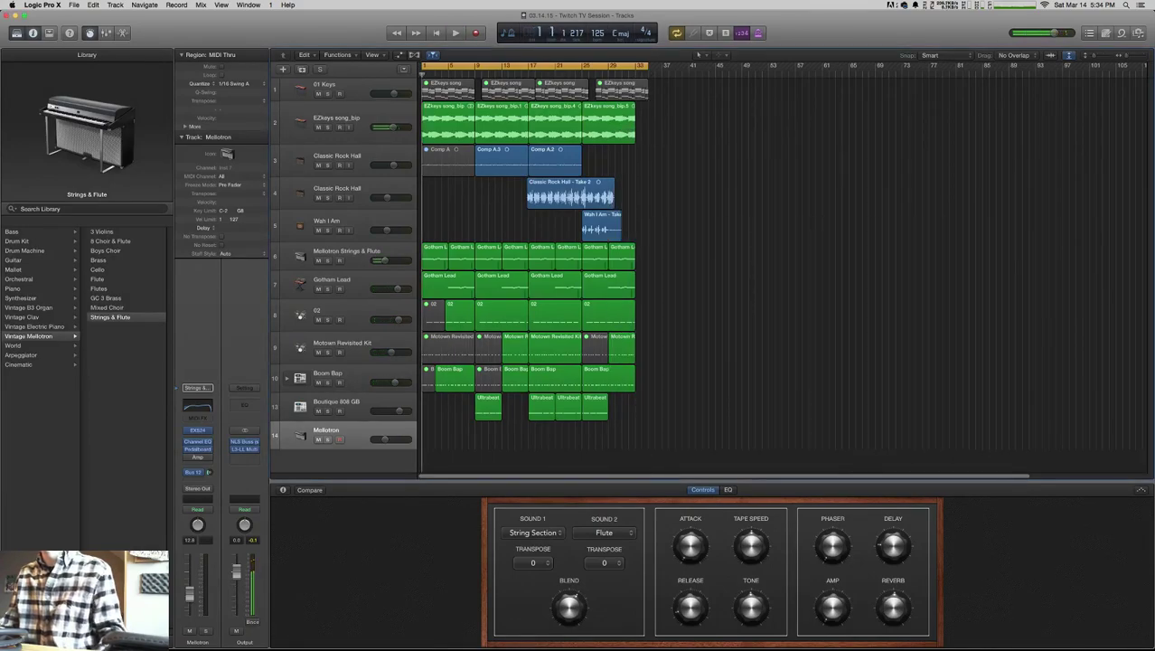
# - Turn off cycle mode, copy the last EZkeys and Mellotron Strings & Flute regions to bar 33, and audition the extended ending
pyautogui.moveTo(437, 125); pyautogui.dragTo(651, 124)
pyautogui.press('c')
pyautogui.hotkey('shift', 'd')
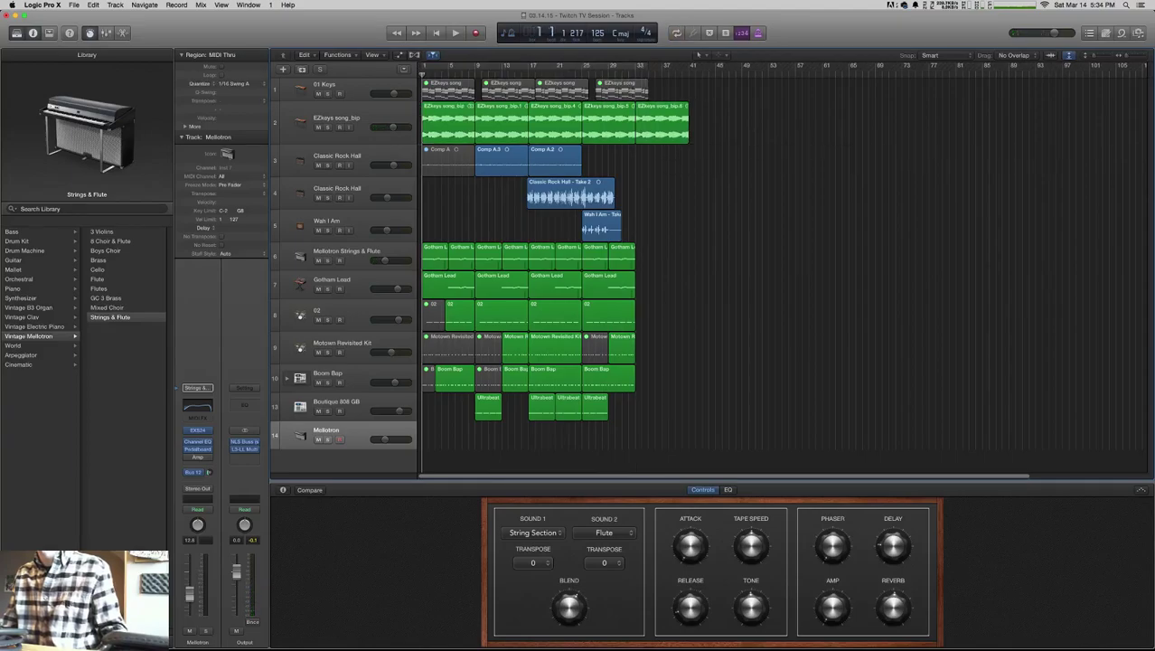
pyautogui.moveTo(622, 256); pyautogui.dragTo(648, 258)
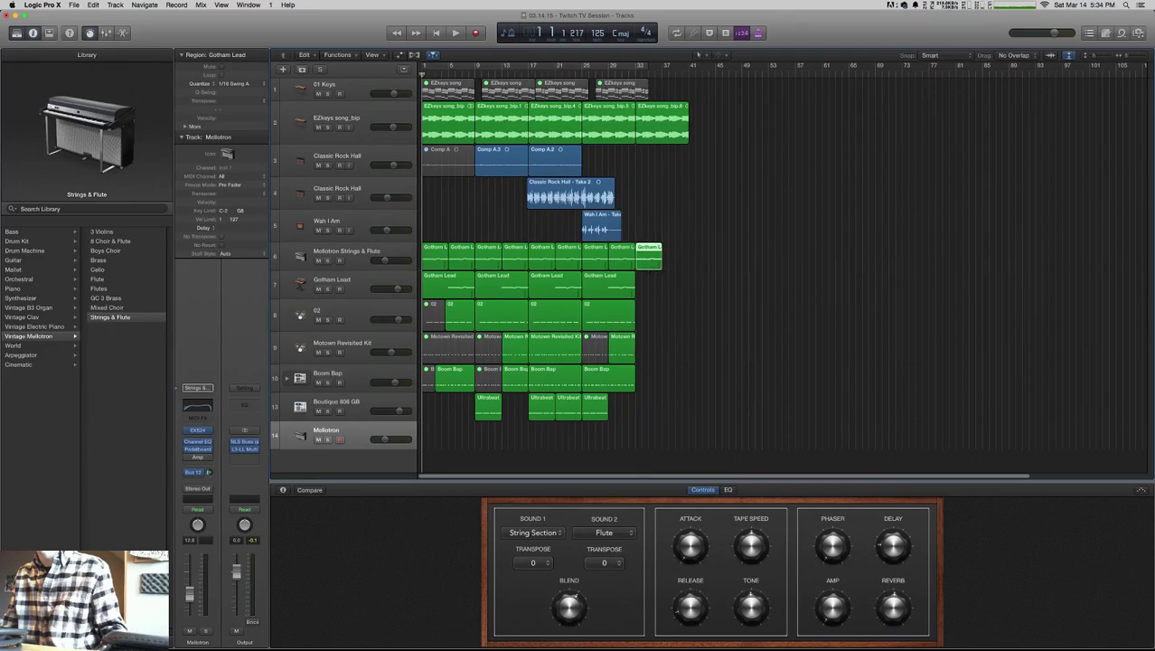
pyautogui.hotkey('shift', 'space')
pyautogui.hotkey('shift', 'd')
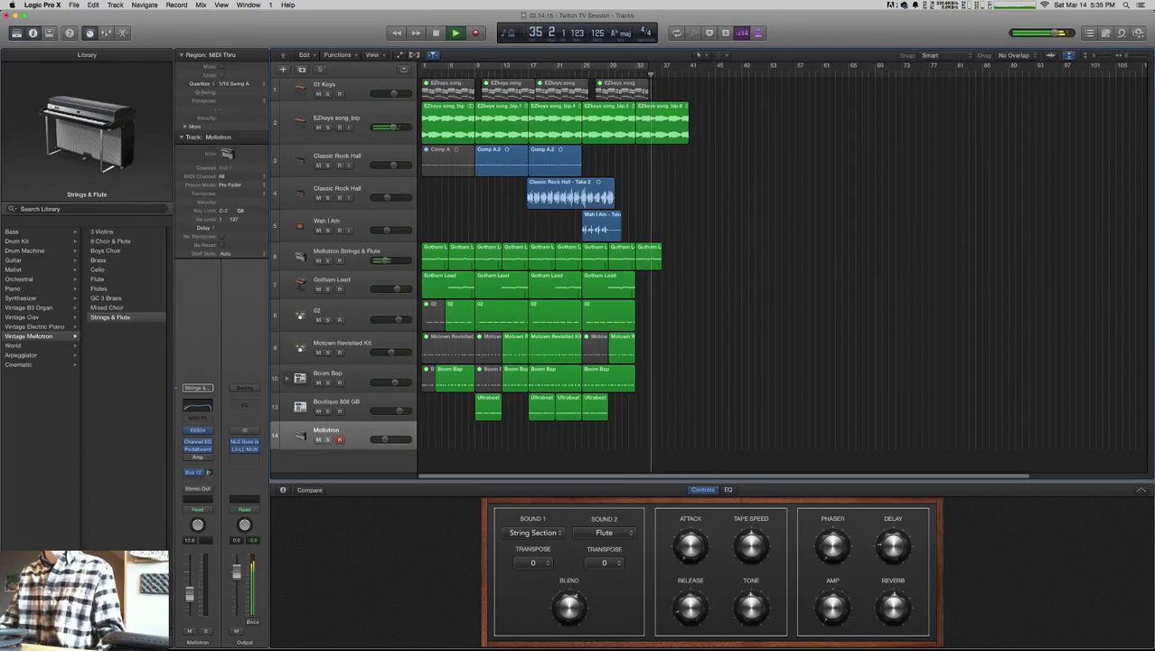
# - Shift all regions below the 01 Keys track eight bars later and add EZkeys and Strings & Flute intro copies, muting the Flute region at bar 1
pyautogui.moveTo(740, 419); pyautogui.dragTo(420, 121)
pyautogui.moveTo(430, 135)
pyautogui.mouseDown()
pyautogui.moveTo(487, 136)
pyautogui.moveTo(445, 137)
pyautogui.mouseUp()
pyautogui.click(459, 135)
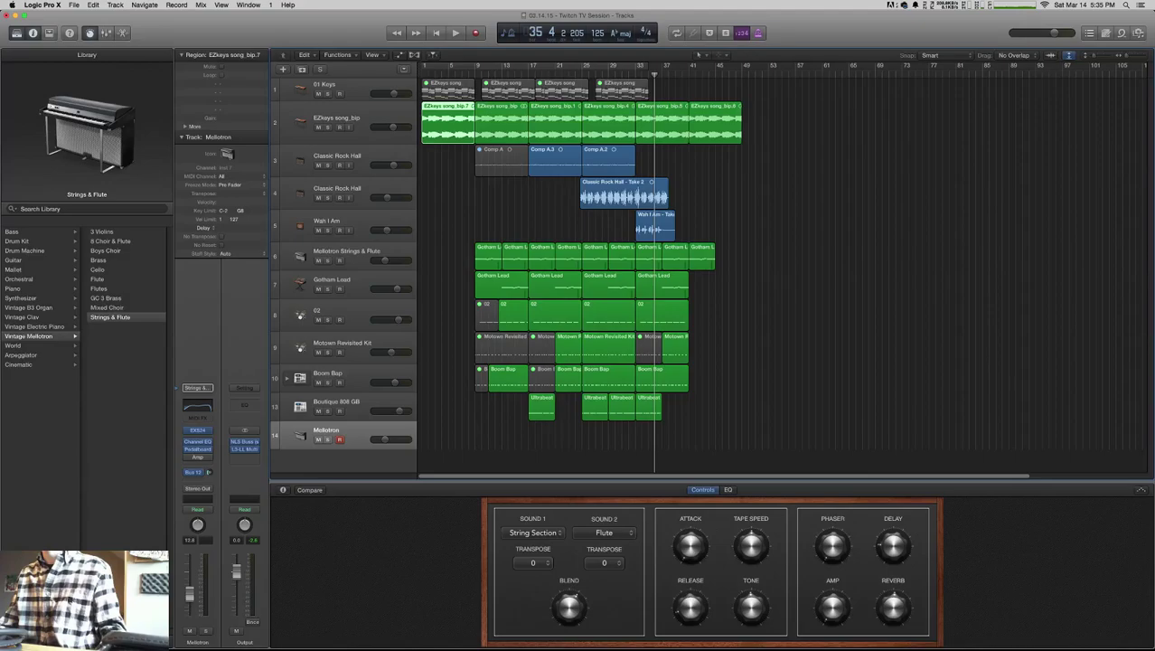
pyautogui.moveTo(466, 253); pyautogui.dragTo(436, 255)
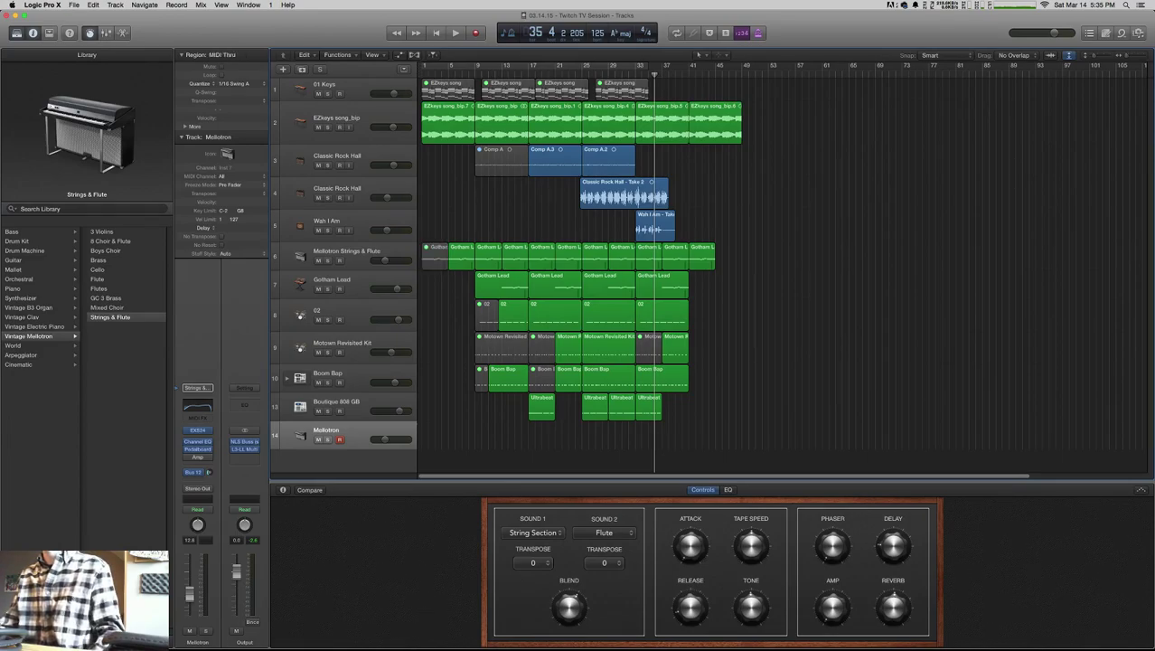
# - Move the project end marker to just after the last region, around bar 49, and return the playhead to the start
pyautogui.hscroll(5, 578, 271)
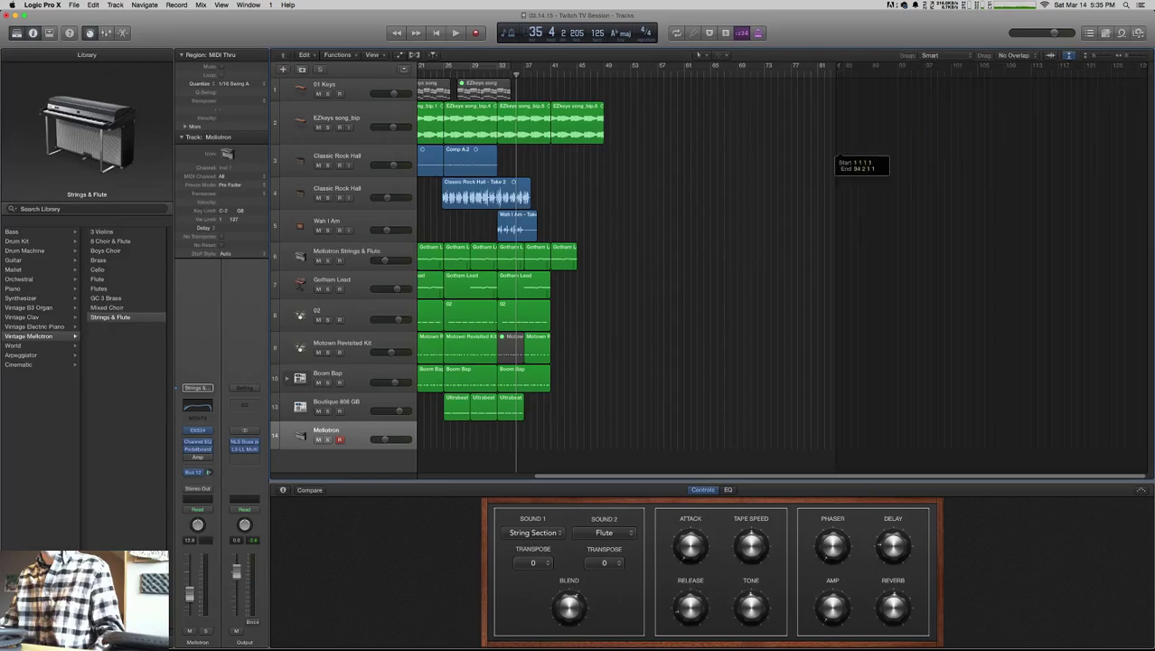
pyautogui.hscroll(-5, 623, 289)
pyautogui.rightClick(614, 285)
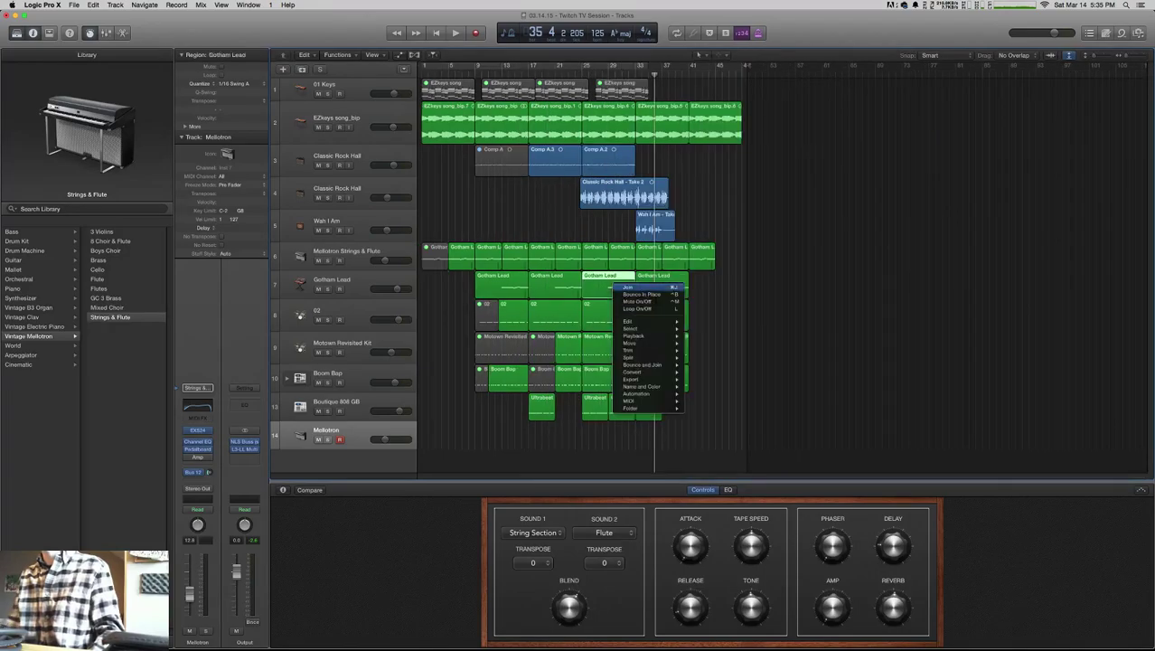
pyautogui.press('Escape')
pyautogui.press('Return')
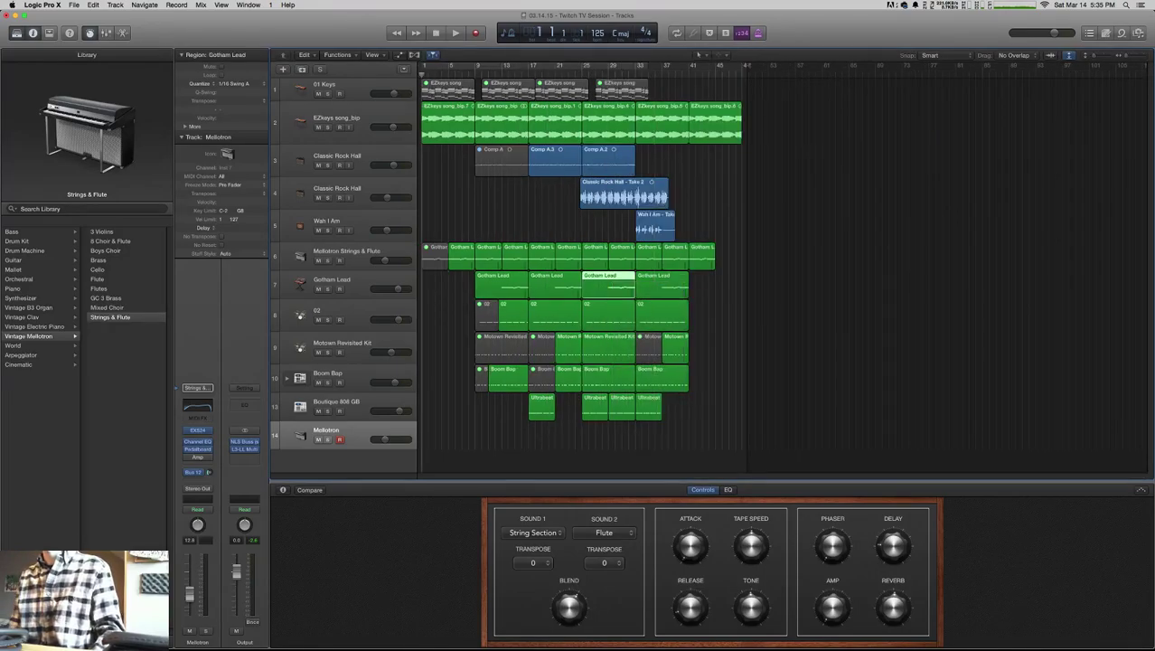
# - Play the project and open the output channel's L3-LL Multi and NLS Buss windows side by side
pyautogui.press('space')
pyautogui.click(244, 448)
pyautogui.moveTo(836, 230); pyautogui.dragTo(994, 17)
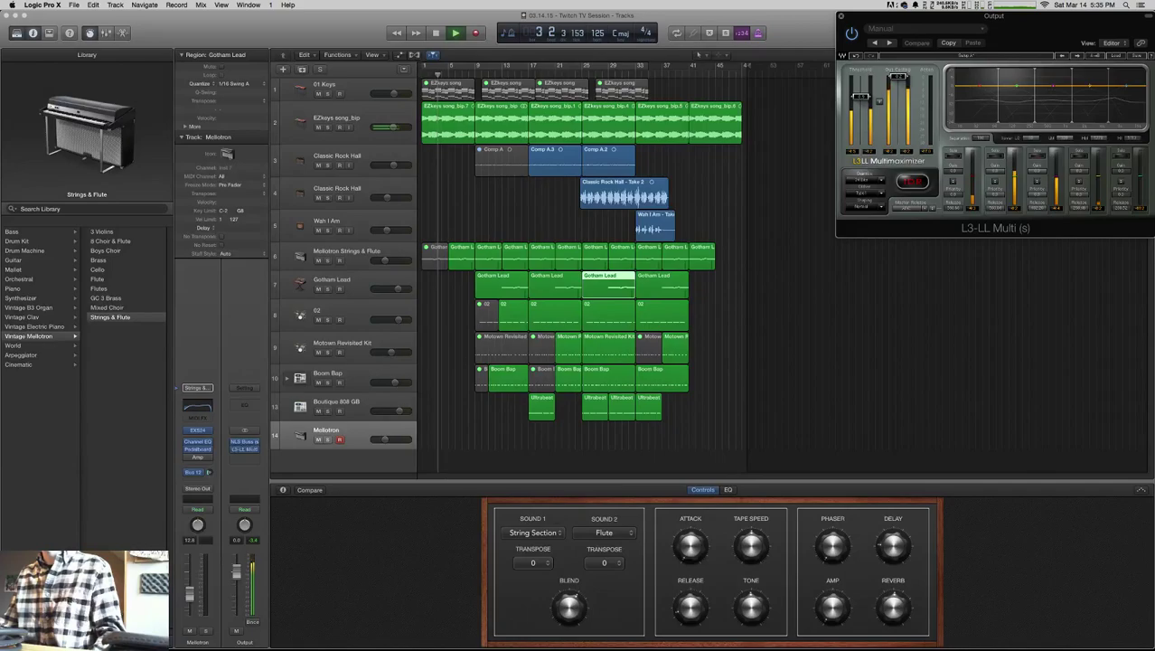
pyautogui.click(244, 440)
pyautogui.moveTo(713, 132); pyautogui.dragTo(732, 15)
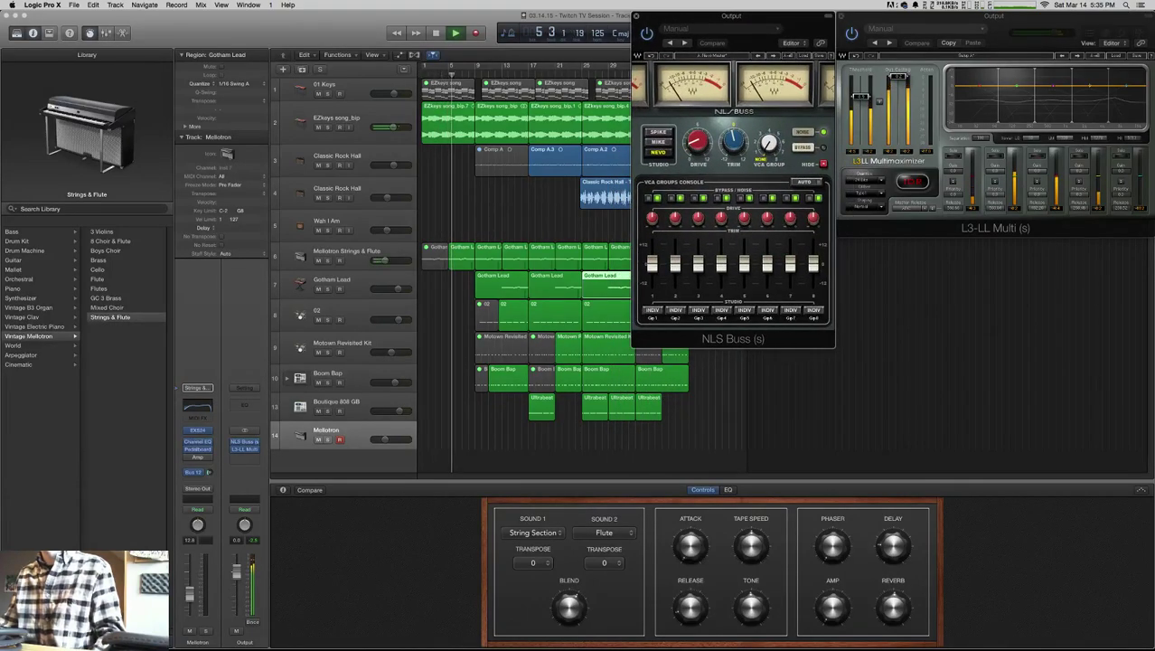
# - Select the upper Classic Rock Hall track, open its Amp Designer and place the window beside the NLS Buss window
pyautogui.click(344, 122)
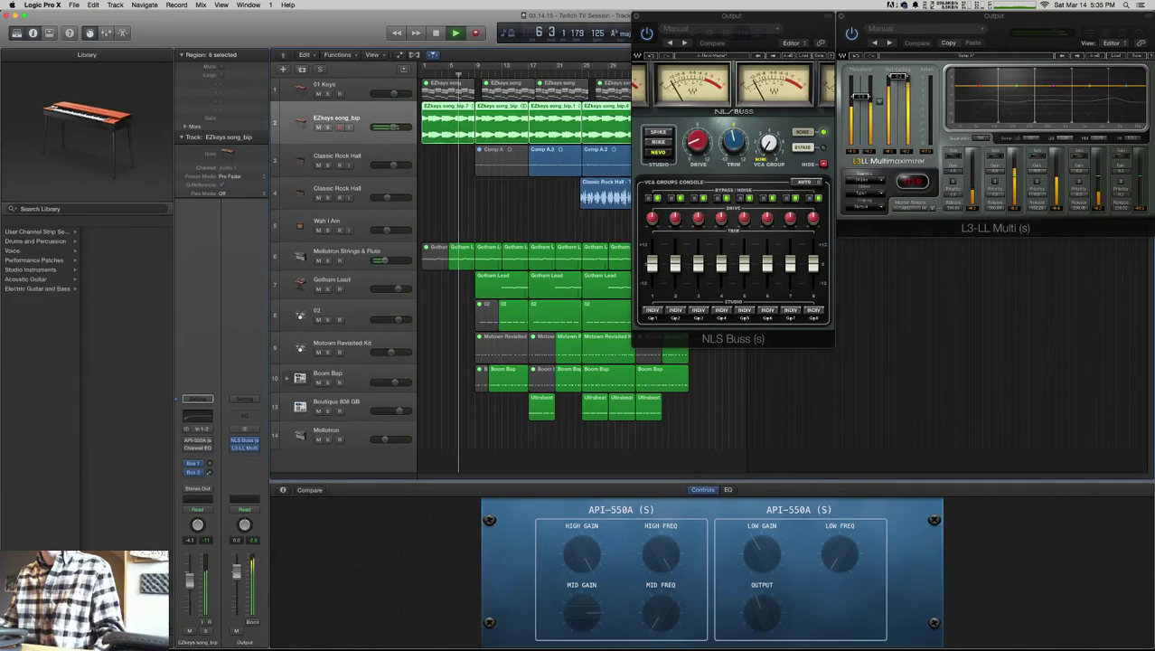
pyautogui.click(343, 159)
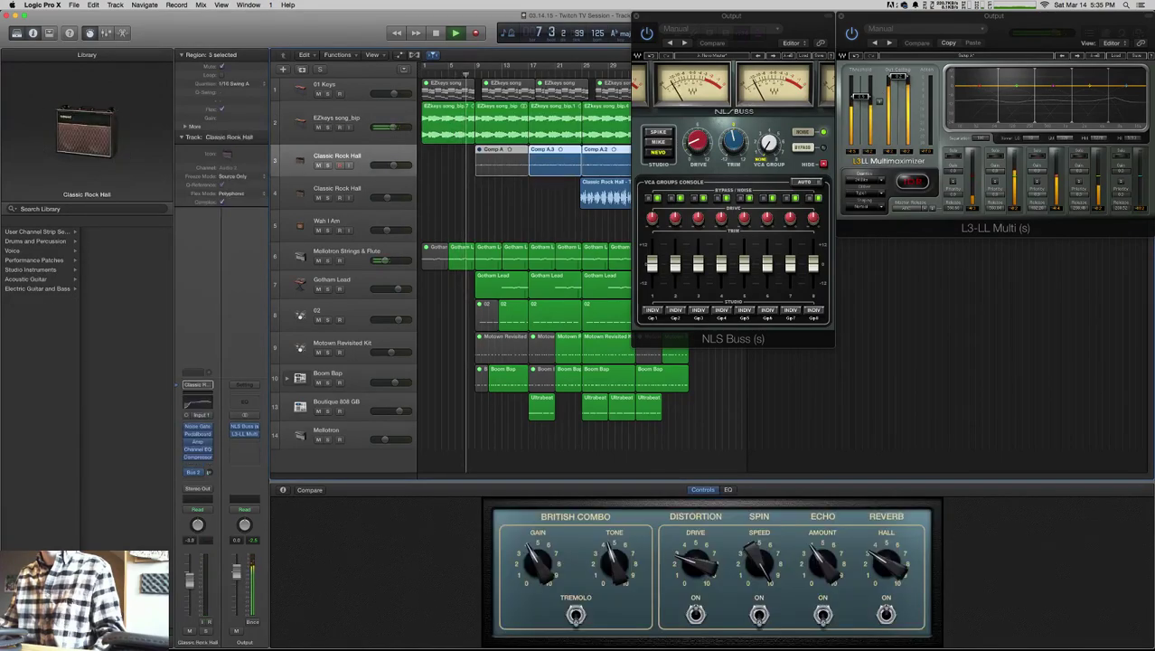
pyautogui.click(199, 440)
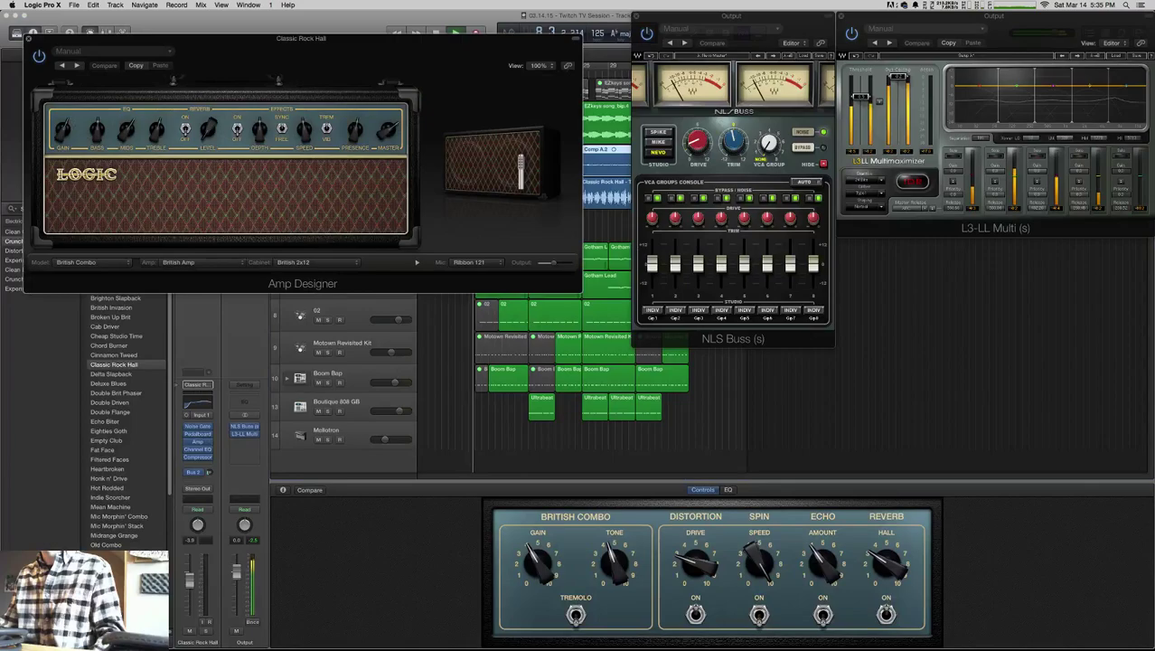
pyautogui.moveTo(301, 38); pyautogui.dragTo(278, 15)
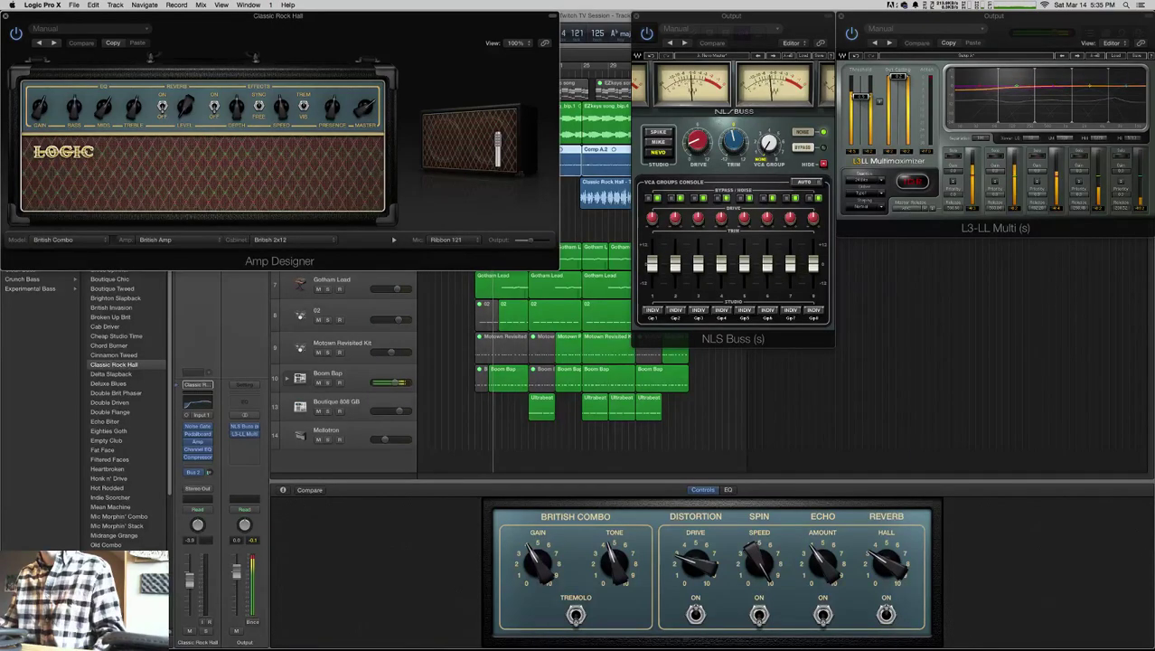
# - Open Retro Synth on the Gotham Lead track and place its window below the output plug-ins
pyautogui.click(348, 282)
pyautogui.click(197, 411)
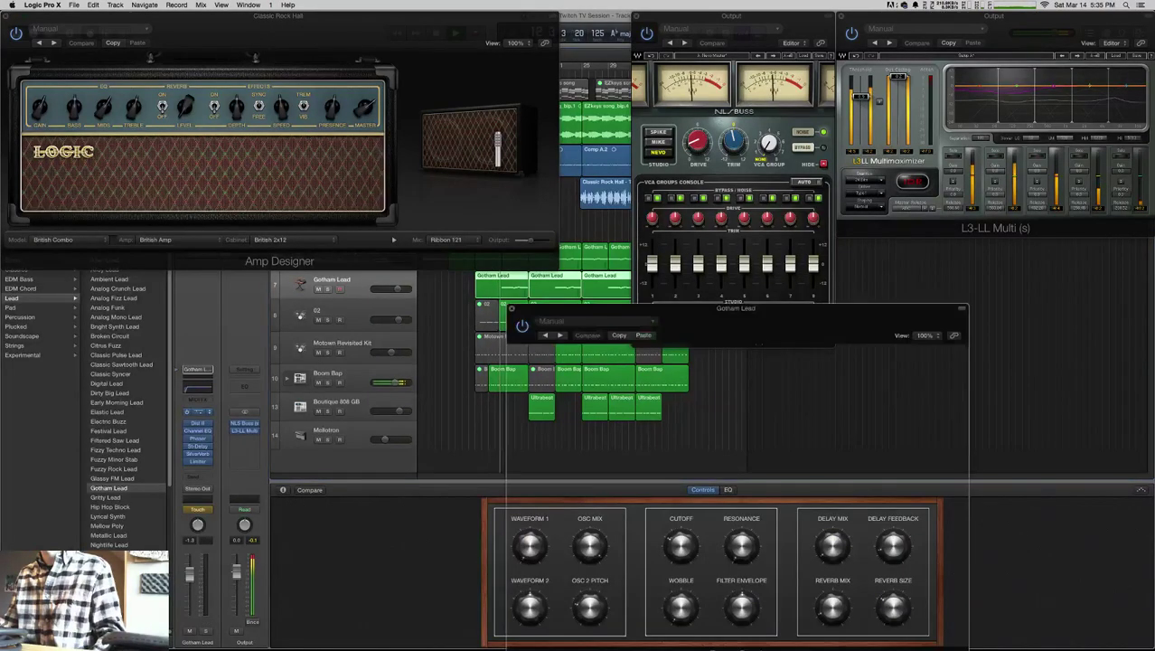
pyautogui.moveTo(589, 353); pyautogui.dragTo(84, 319)
pyautogui.moveTo(232, 275); pyautogui.dragTo(922, 290)
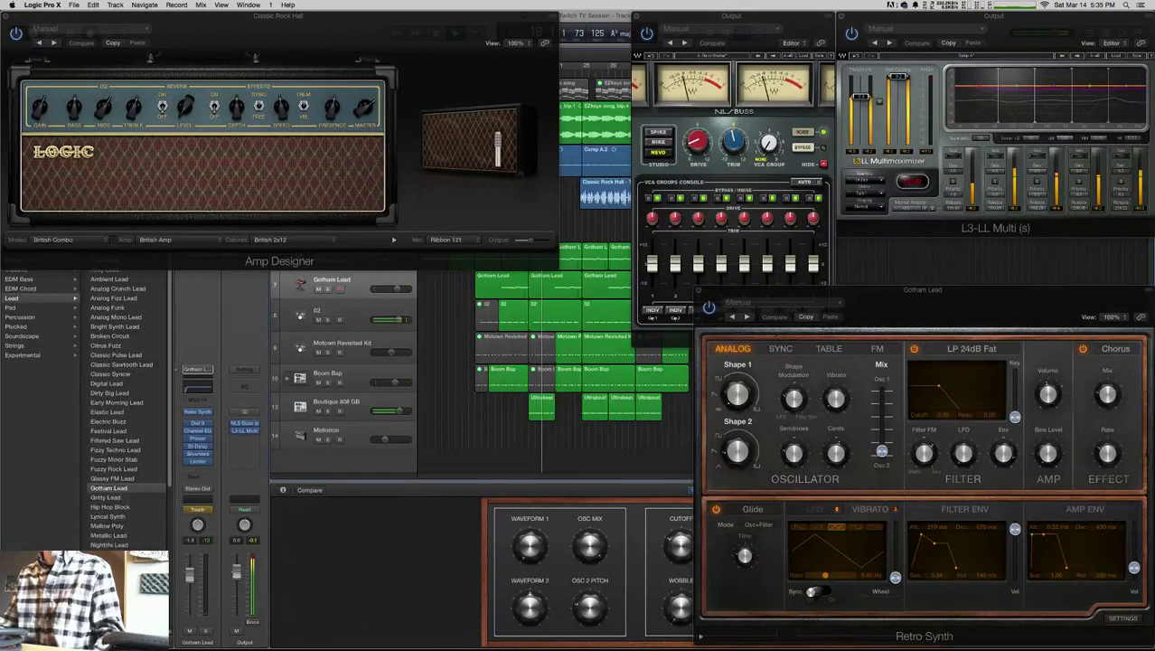
# - Move the Amp Designer window below the upper tracks and L3-LL Multi over NLS Buss, and show the project Note Pad
pyautogui.moveTo(278, 15); pyautogui.dragTo(274, 391)
pyautogui.moveTo(993, 15); pyautogui.dragTo(750, 16)
pyautogui.click(1104, 32)
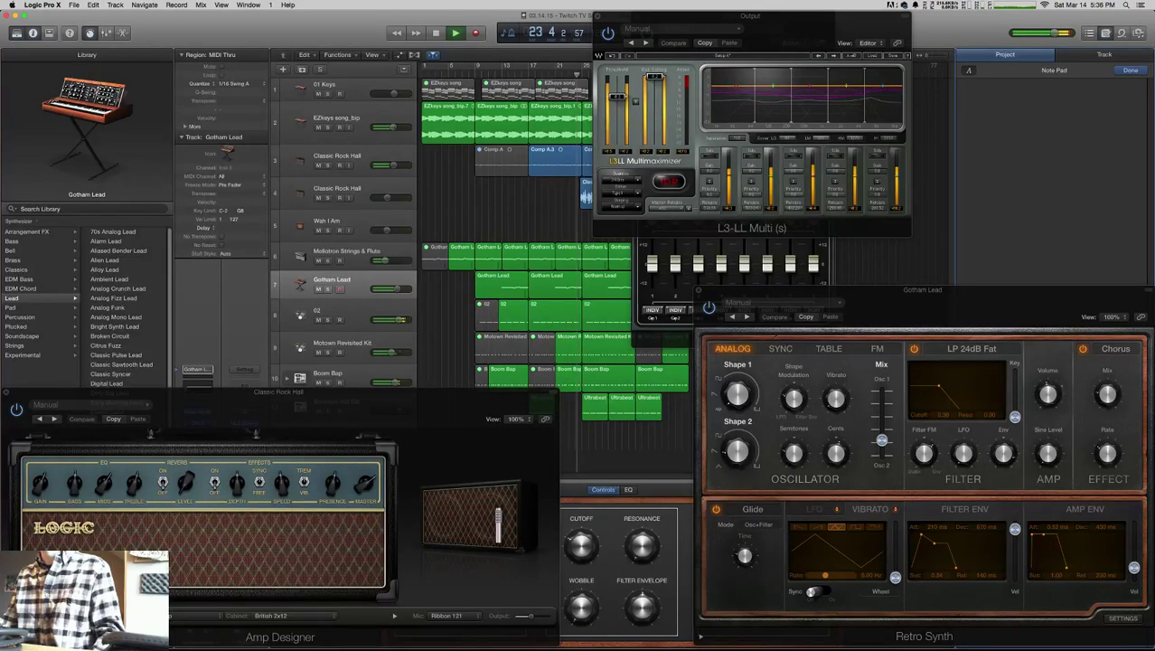
# - Open the font settings for the project note and write "THANK YOU FOR WATCHING" in large letters
pyautogui.click(968, 70)
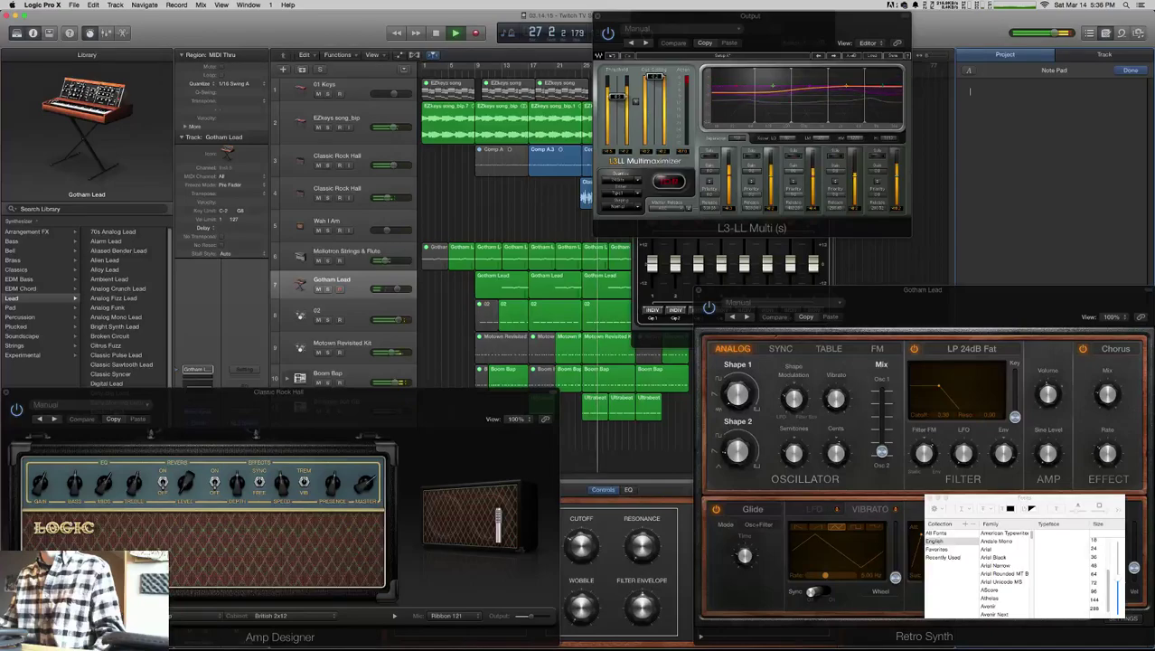
pyautogui.write('T')
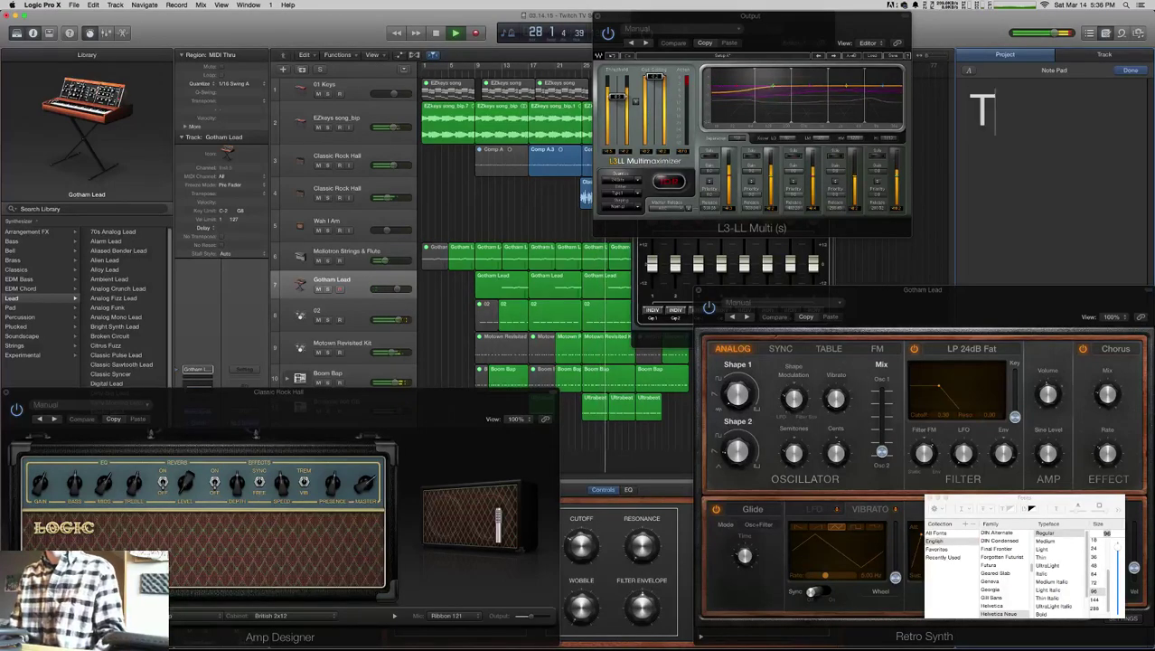
pyautogui.write('HANKS')
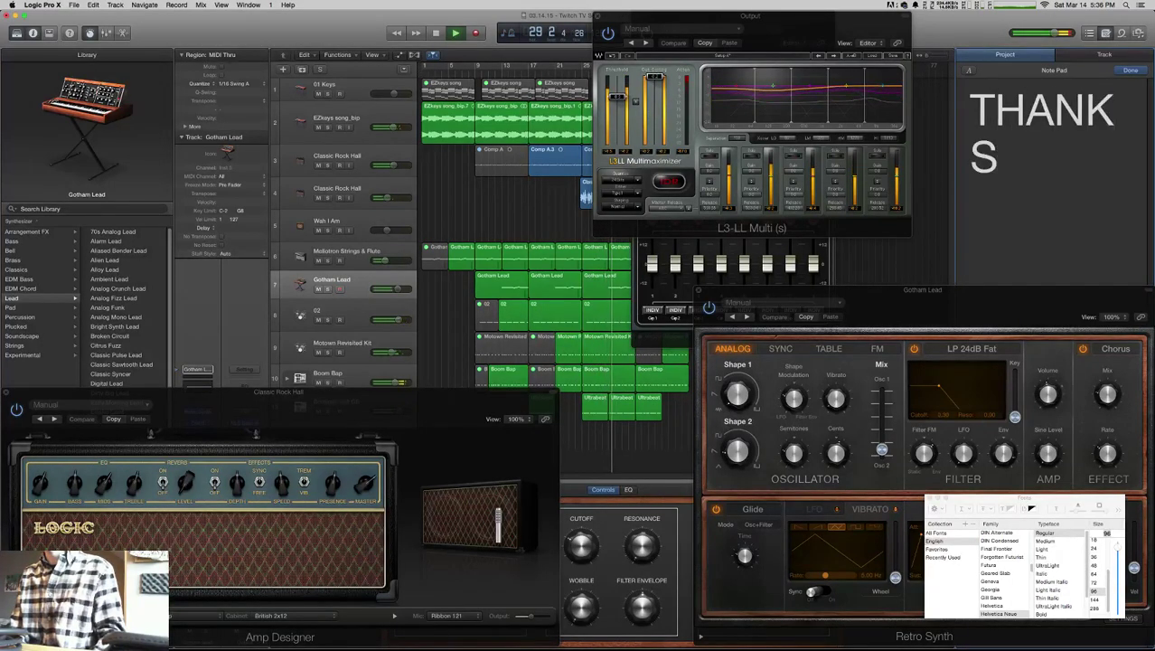
pyautogui.press('BackSpace')
pyautogui.write('YOU')
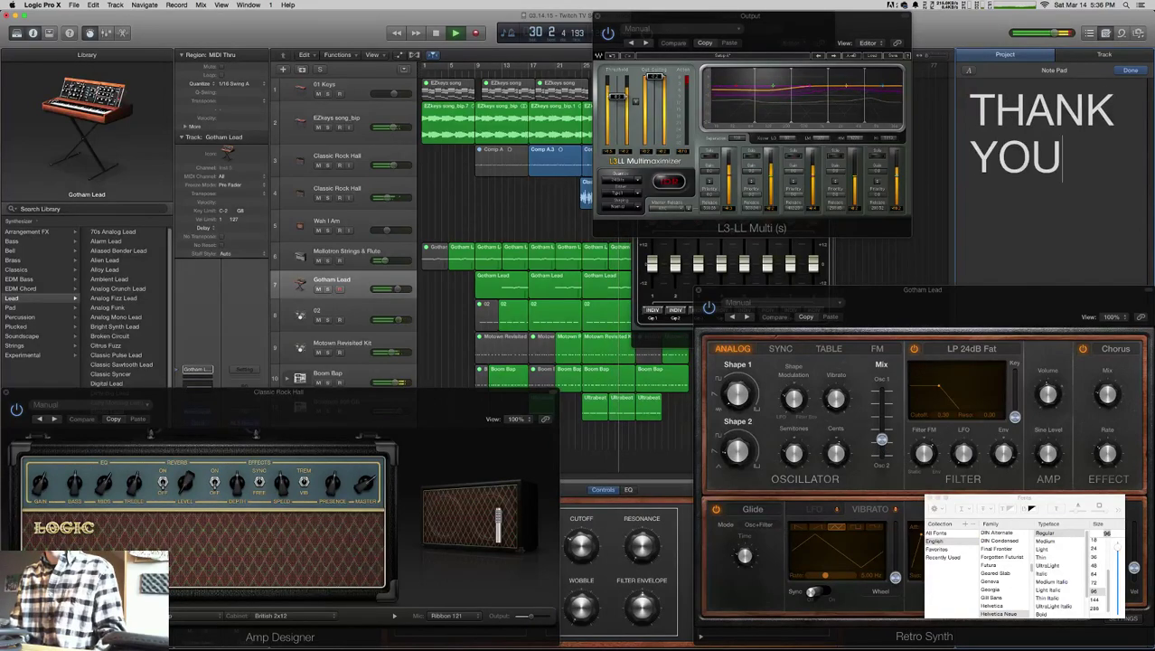
pyautogui.write(' FOR WATCHING')
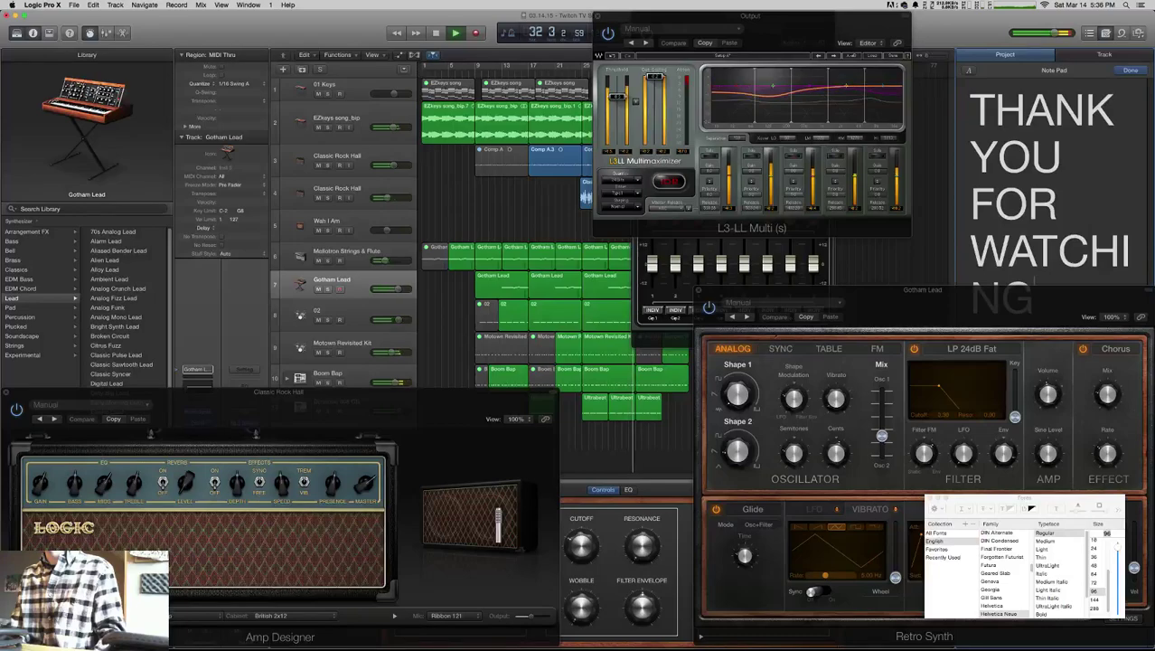
# - Replace "WATCHING" with "LISTENING" in the project note
pyautogui.press('BackSpace')
pyautogui.press('BackSpace')
pyautogui.press('BackSpace')
pyautogui.press('BackSpace')
pyautogui.press('BackSpace')
pyautogui.press('BackSpace')
pyautogui.press('BackSpace')
pyautogui.press('BackSpace')
pyautogui.write('LISTENING')
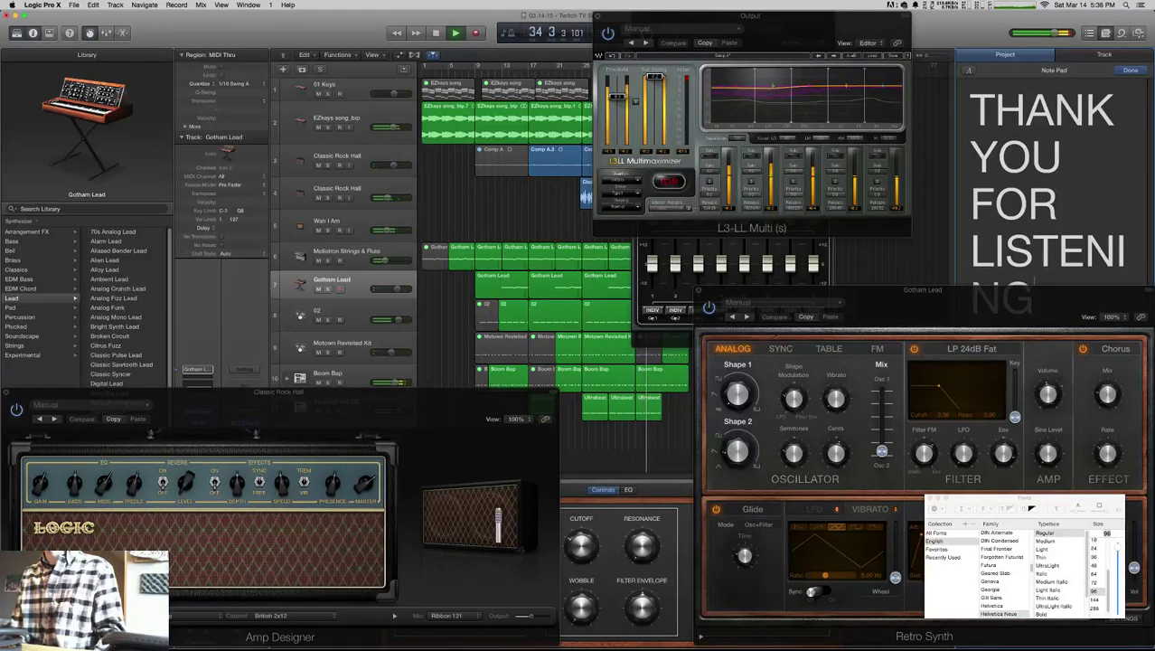
# - Remove "FOR LISTENING" from the project note and end the message as "THANK YOU!"
pyautogui.press('BackSpace')
pyautogui.press('BackSpace')
pyautogui.press('BackSpace')
pyautogui.press('BackSpace')
pyautogui.press('BackSpace')
pyautogui.press('BackSpace')
pyautogui.press('BackSpace')
pyautogui.press('BackSpace')
pyautogui.press('BackSpace')
pyautogui.press('BackSpace')
pyautogui.press('BackSpace')
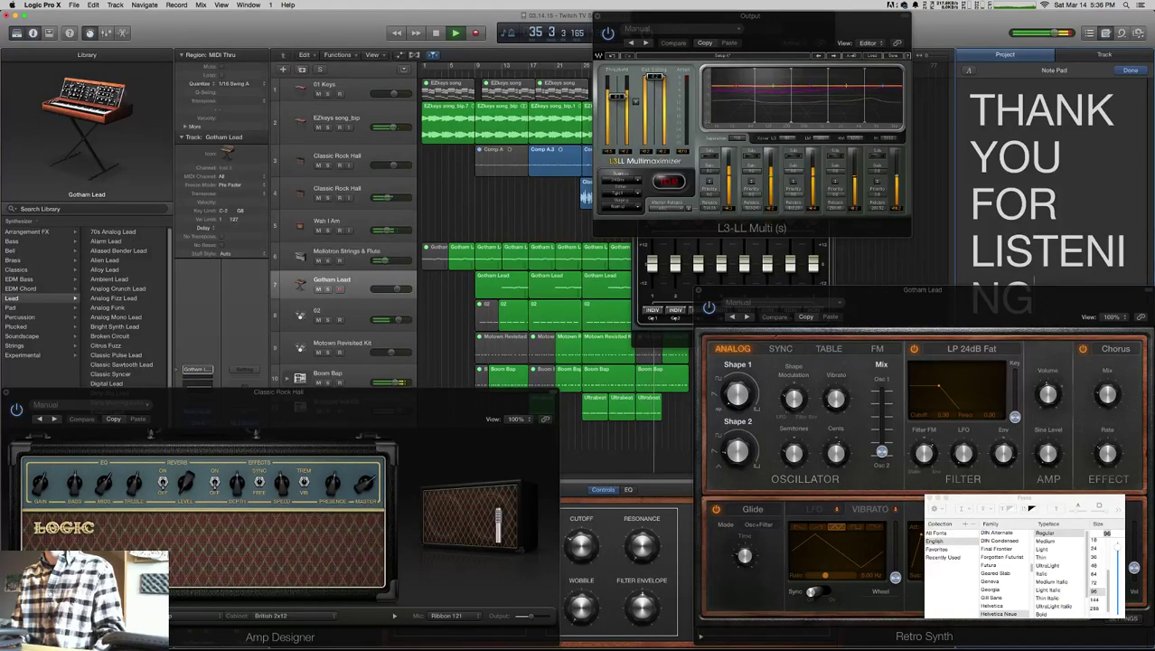
pyautogui.press('BackSpace')
pyautogui.press('BackSpace')
pyautogui.press('BackSpace')
pyautogui.press('BackSpace')
pyautogui.press('BackSpace')
pyautogui.press('BackSpace')
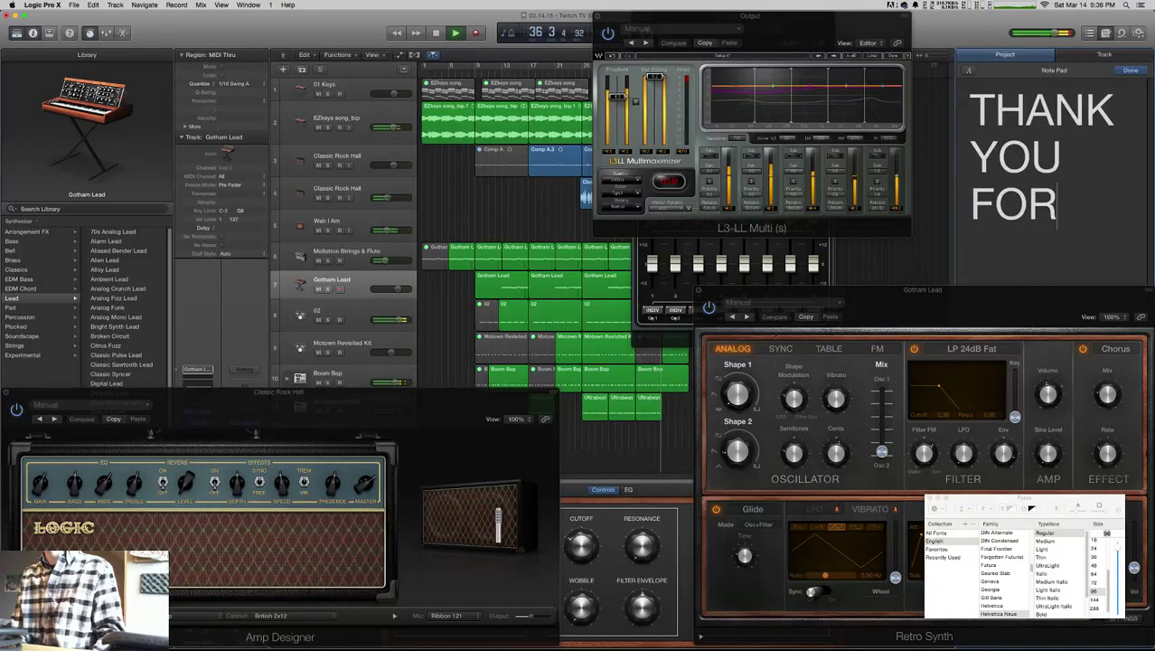
pyautogui.write('!')
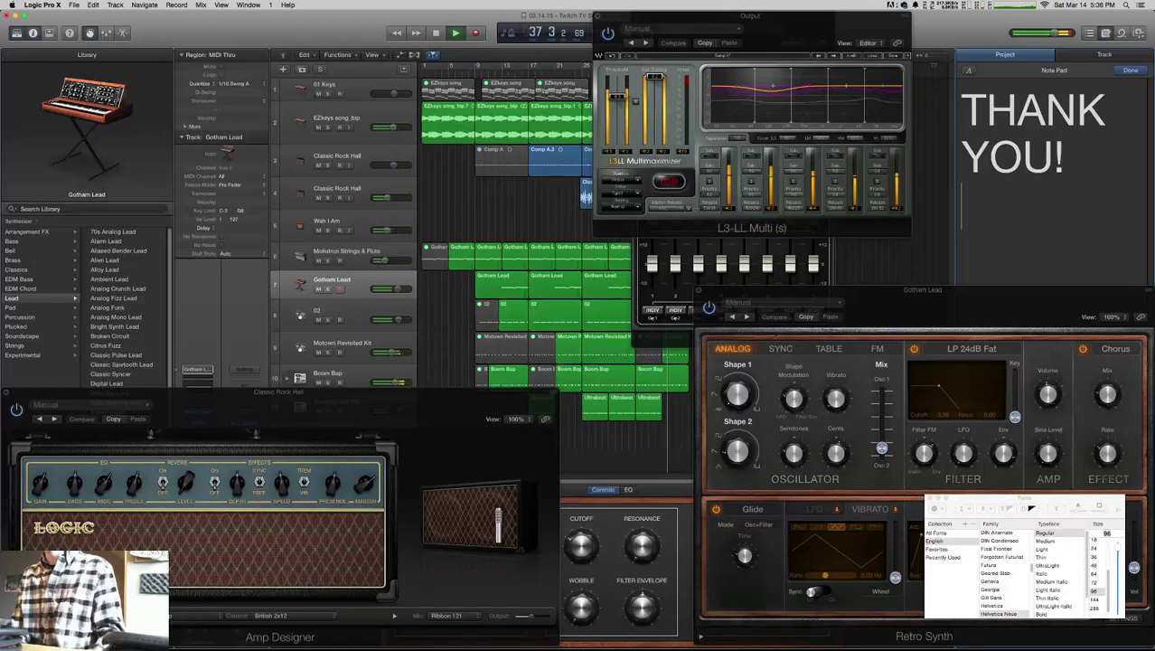
# - Add a signature line starting with a tilde and the author's name below the message, and shorten it to the first initial
pyautogui.press('Return')
pyautogui.write('~ J. FRANK')
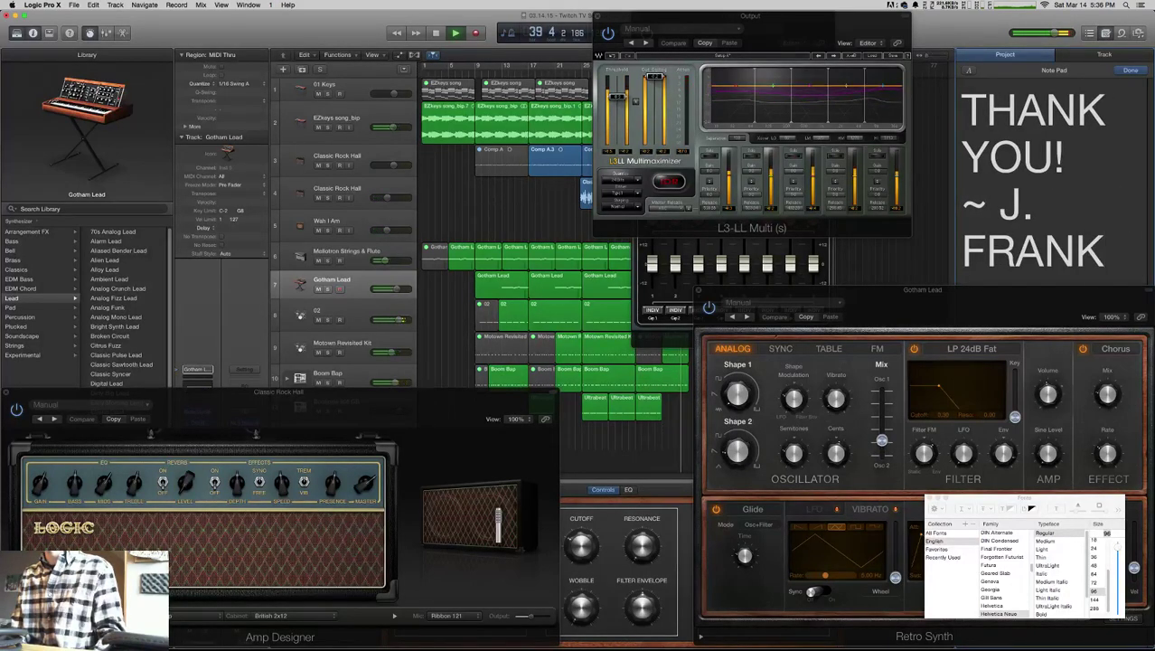
pyautogui.press('BackSpace')
pyautogui.press('BackSpace')
pyautogui.press('BackSpace')
pyautogui.press('BackSpace')
pyautogui.press('BackSpace')
pyautogui.press('BackSpace')
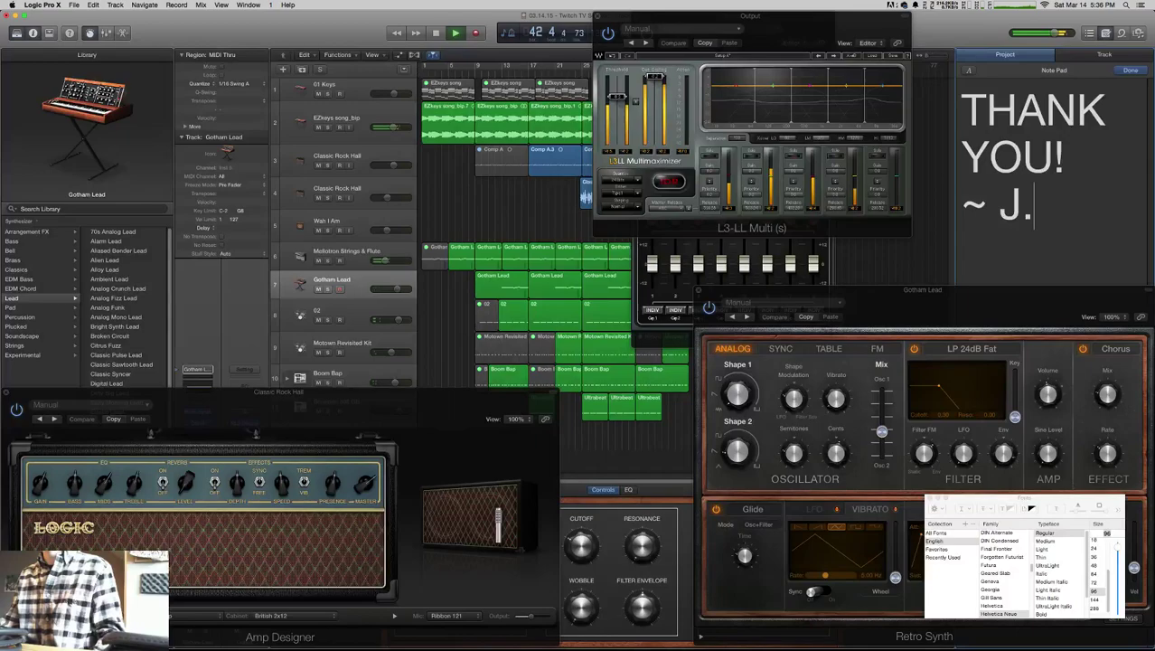
# - Close the L3-LL Multi and NLS Buss plug-in windows
pyautogui.press('super+w')
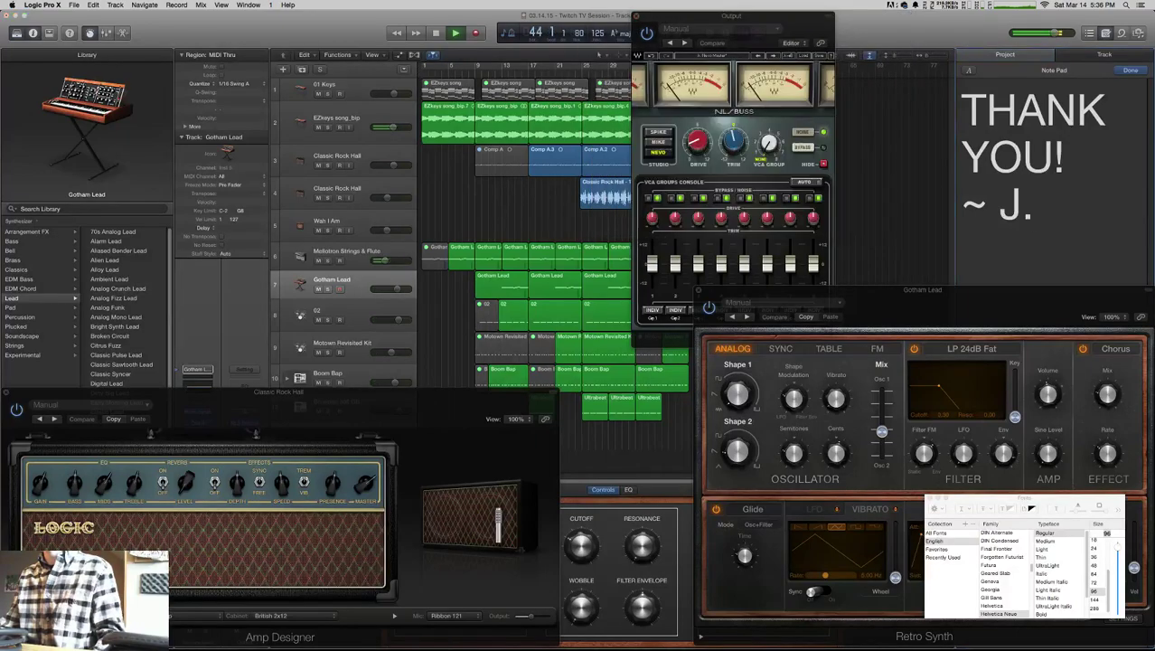
pyautogui.press('super+w')
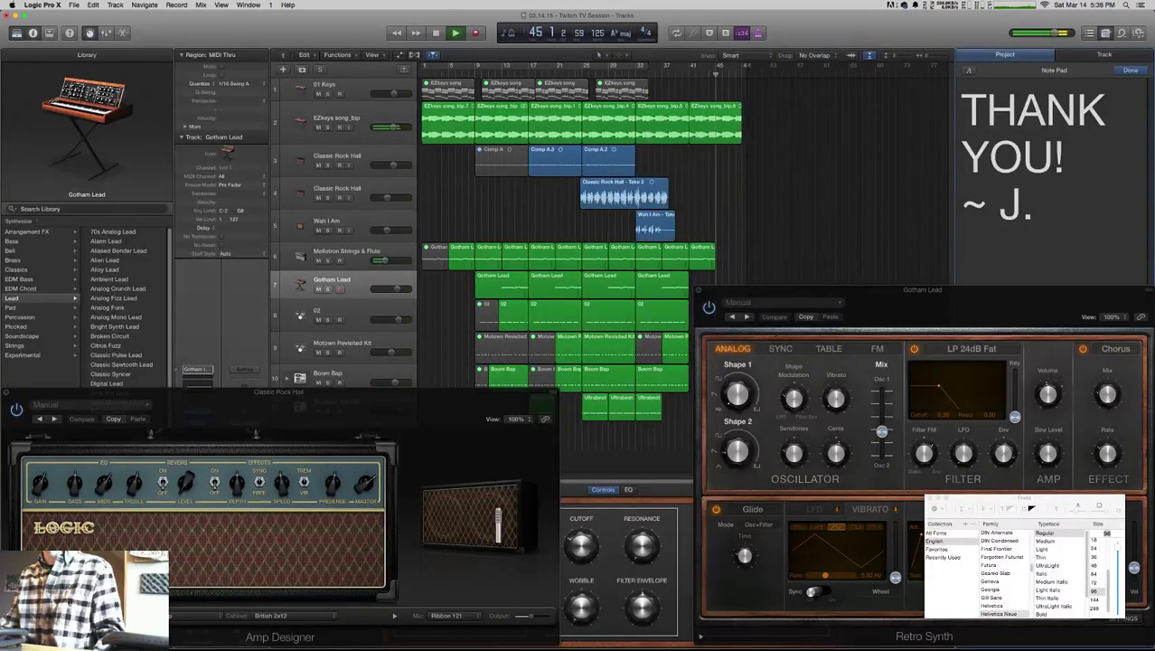
# - Delete the whole message from the project note and hide the Note Pad
pyautogui.moveTo(1033, 206); pyautogui.dragTo(962, 157)
pyautogui.hotkey('shift', 'Up')
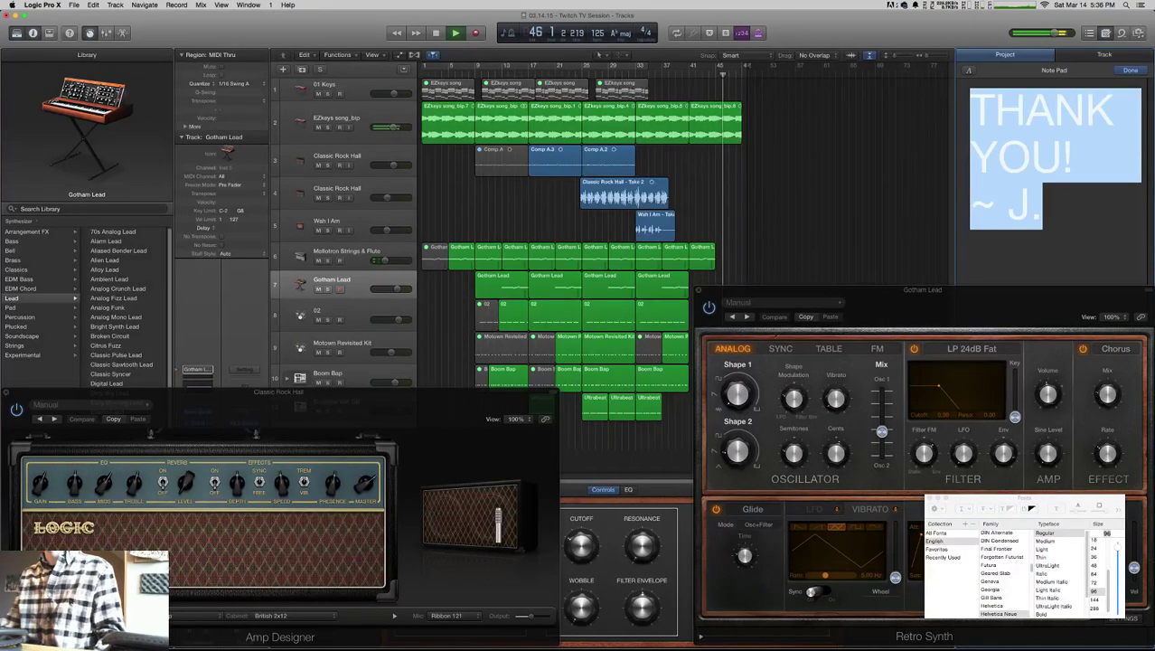
pyautogui.press('BackSpace')
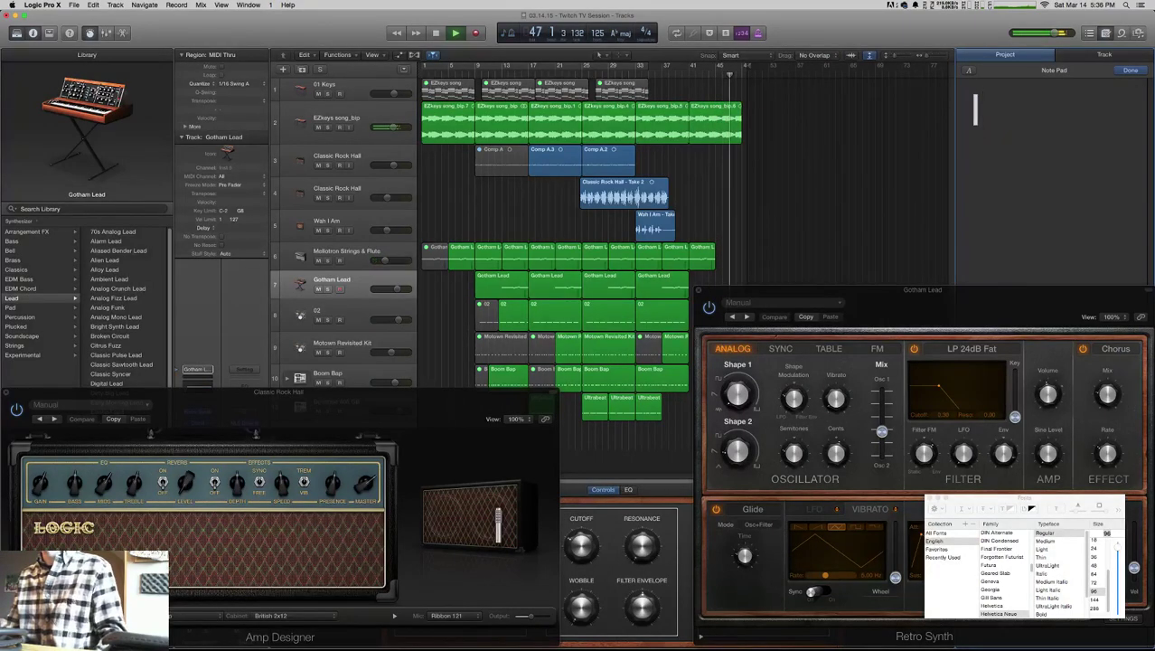
pyautogui.press('alt+super+p')
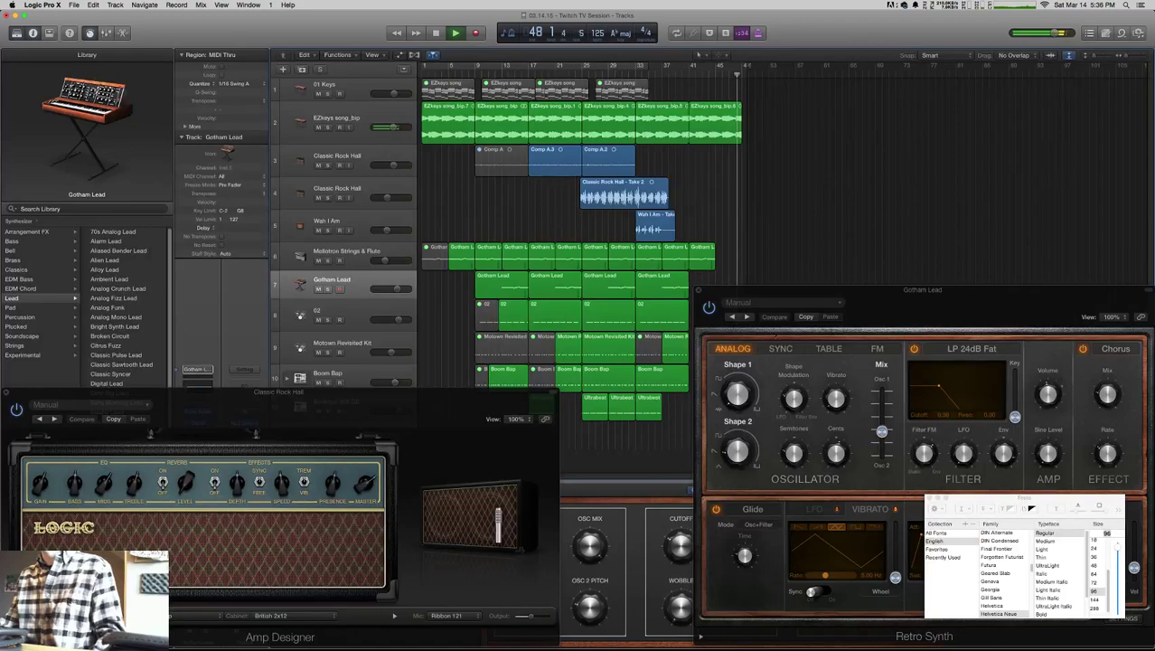
# - Close the Fonts window and the Retro Synth window
pyautogui.press('super+w')
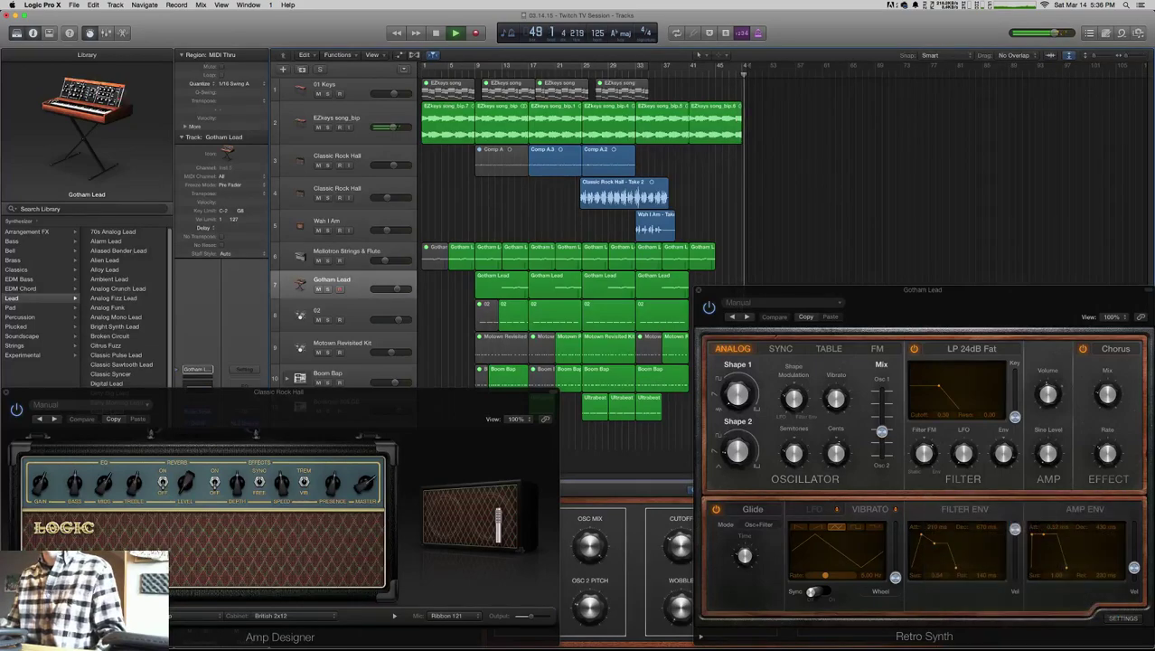
pyautogui.press('super+w')
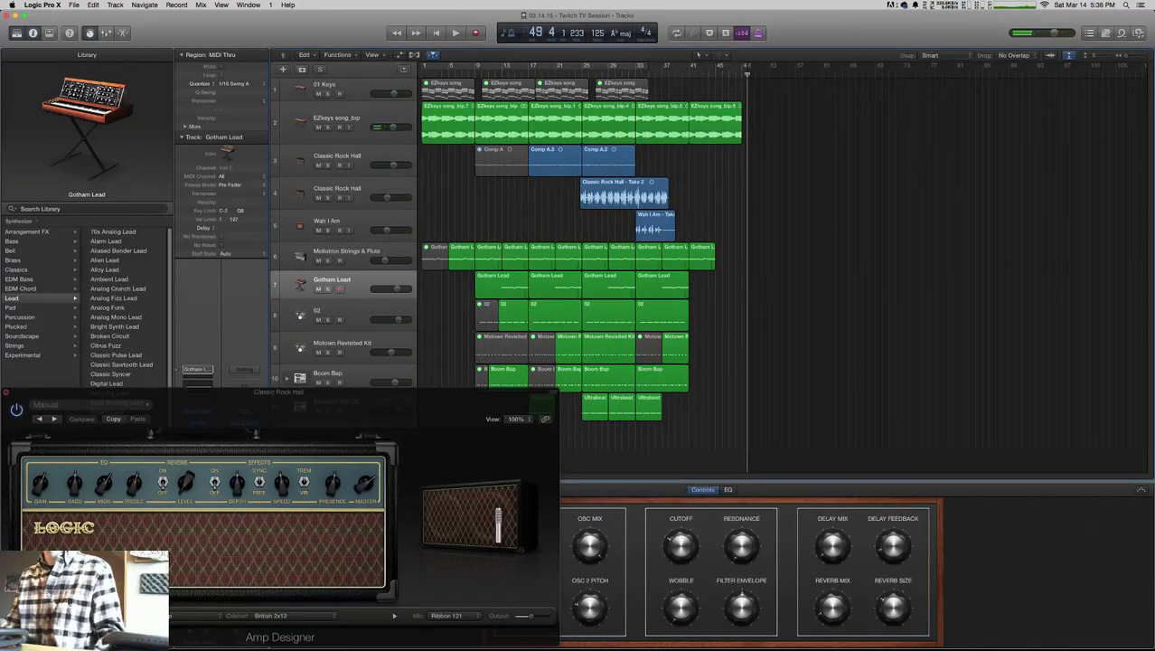